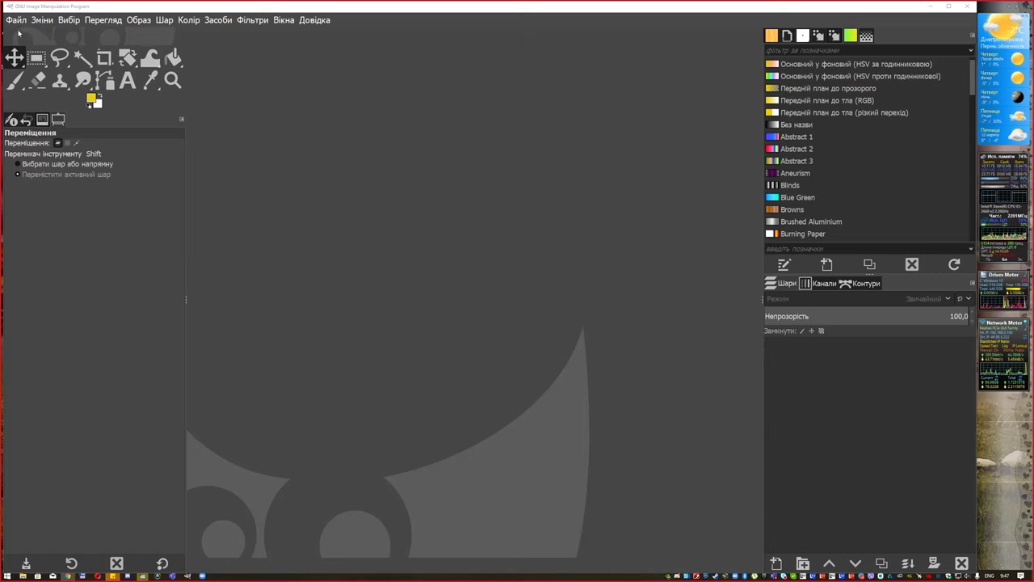
# Start a new image through File > New at 1920 × 1080 px
pyautogui.click(16, 20)
pyautogui.click(28, 35)
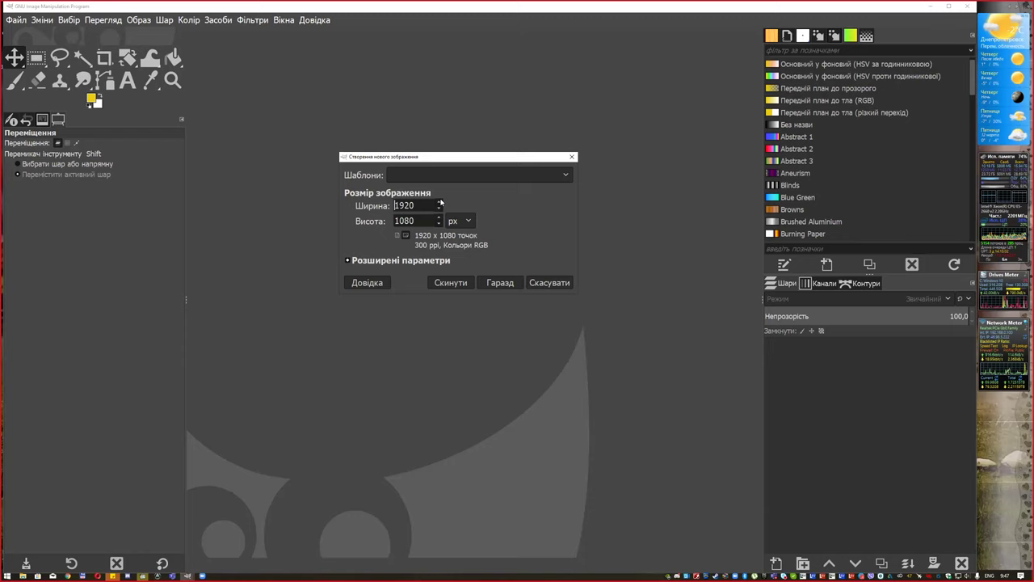
pyautogui.moveTo(422, 203); pyautogui.dragTo(365, 218)
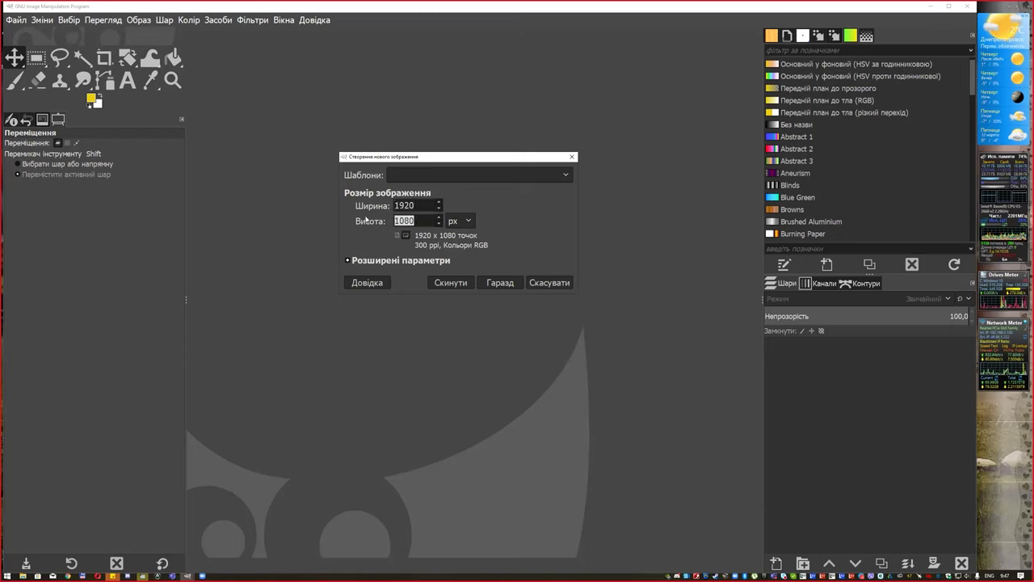
# Create the 1920×1080 image, fit it in the window, and reset colours to black and white
pyautogui.click(499, 282)
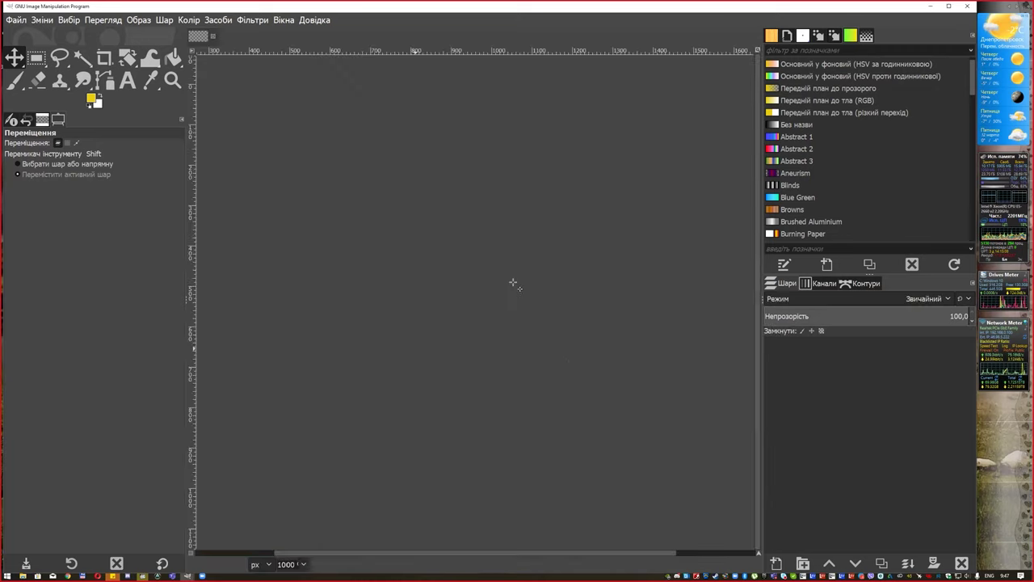
pyautogui.press('-')
pyautogui.press('-')
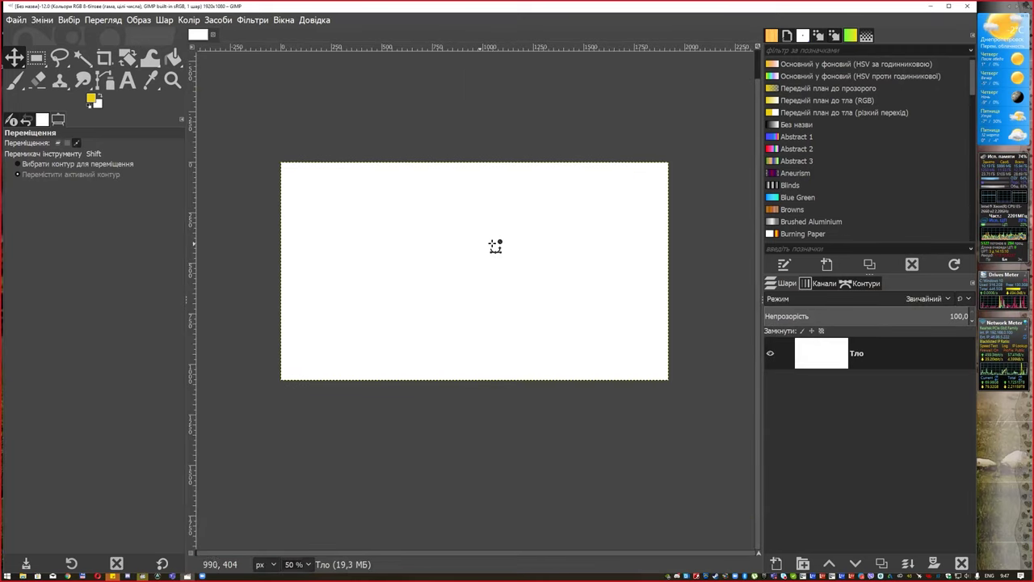
pyautogui.click(89, 107)
pyautogui.scroll(1, 498, 258)
# Type the title 'Лабораторна работа 3' / 'Інструменти малювання' and move it toward the top centre
pyautogui.click(127, 81)
pyautogui.click(305, 168)
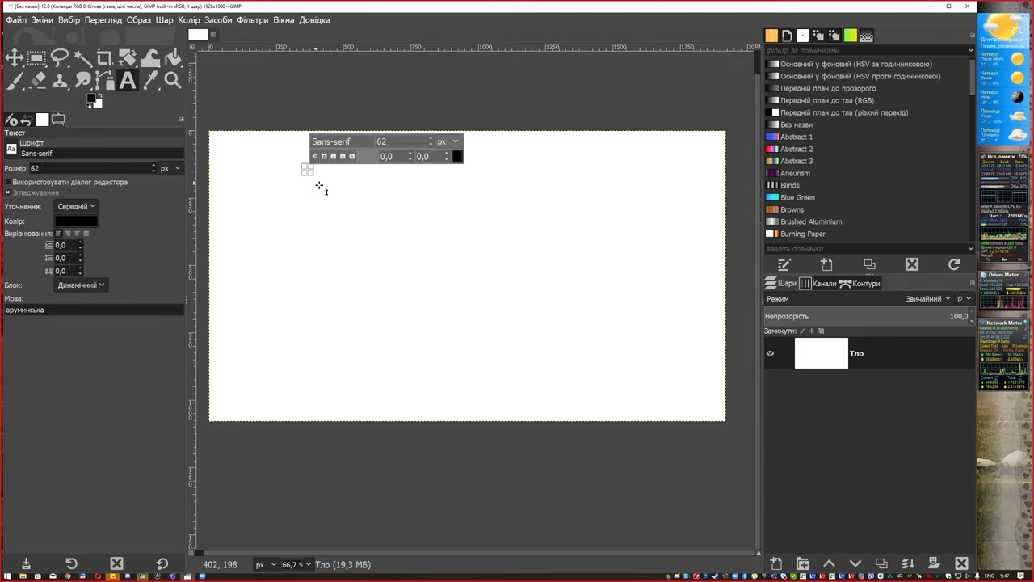
pyautogui.write('Лабораторна работа 3')
pyautogui.press('Return')
pyautogui.write('Інструменти малювання')
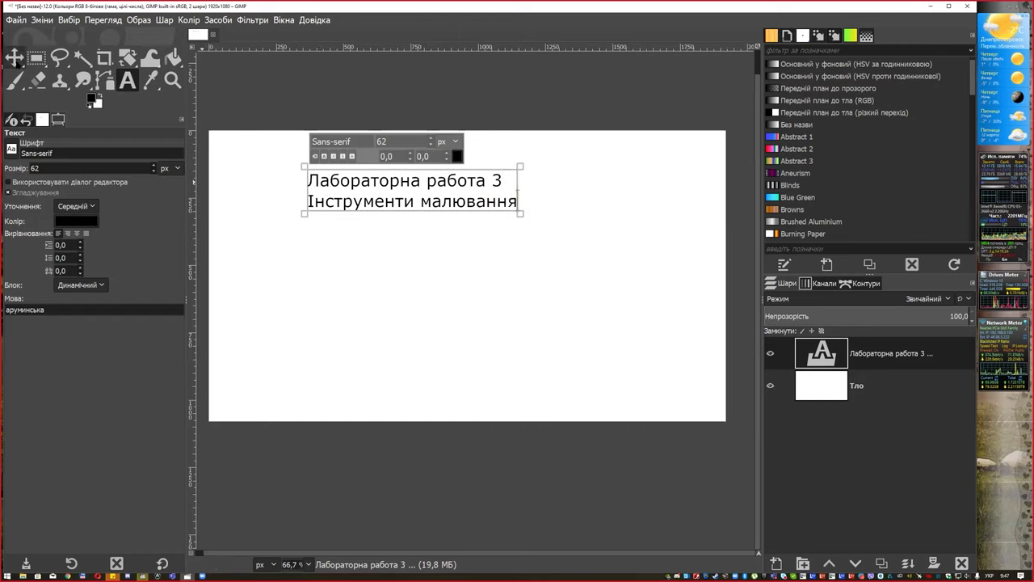
pyautogui.click(14, 58)
pyautogui.moveTo(448, 187); pyautogui.dragTo(482, 169)
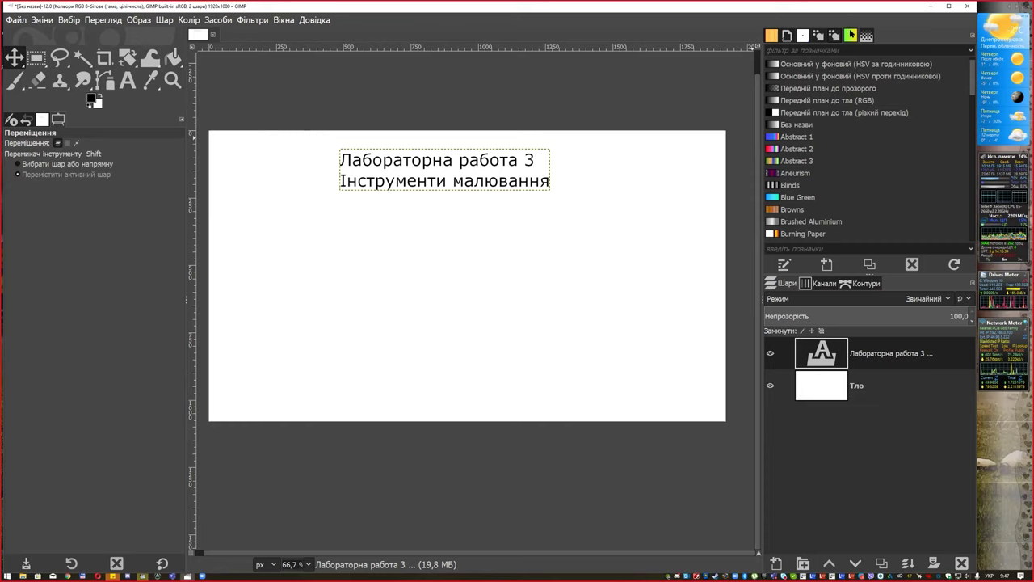
# Remove the Gradients and Paint Dynamics panels from the dock, closing the floating dynamics editor
pyautogui.moveTo(587, 157); pyautogui.dragTo(590, 121)
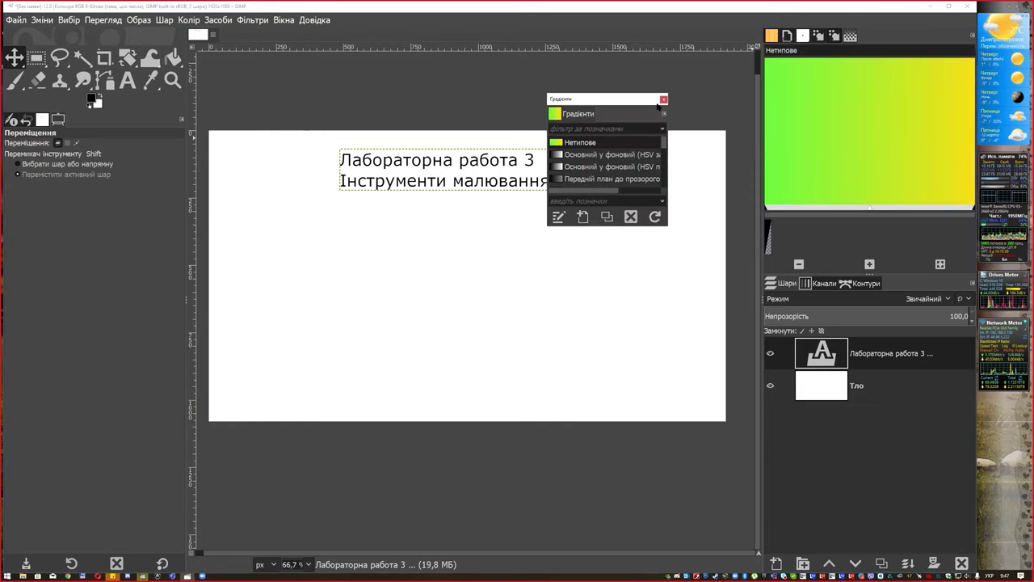
pyautogui.moveTo(757, 105)
pyautogui.mouseDown()
pyautogui.moveTo(837, 37)
pyautogui.moveTo(614, 90)
pyautogui.mouseUp()
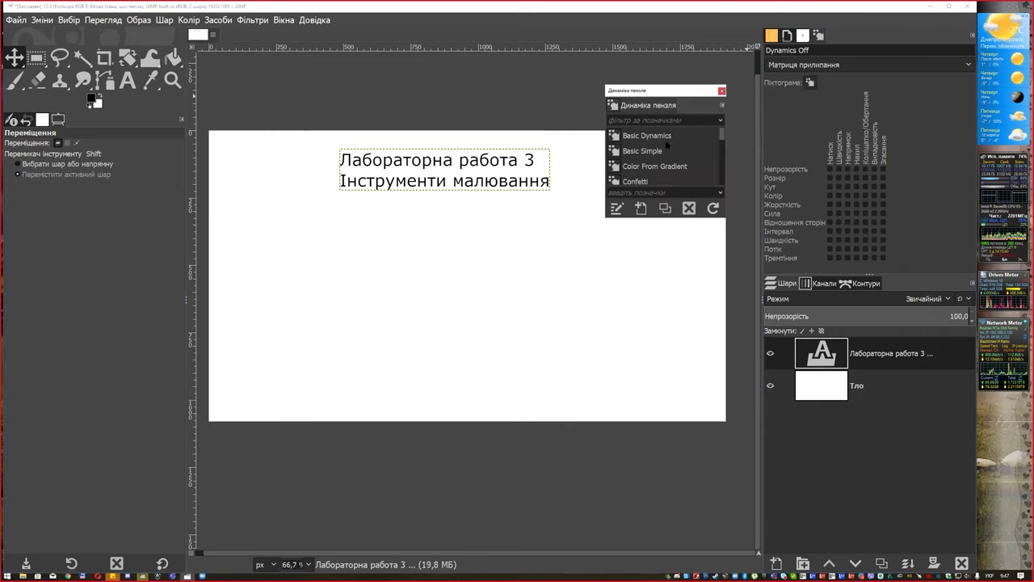
pyautogui.click(725, 96)
pyautogui.moveTo(818, 36); pyautogui.dragTo(582, 174)
pyautogui.click(681, 124)
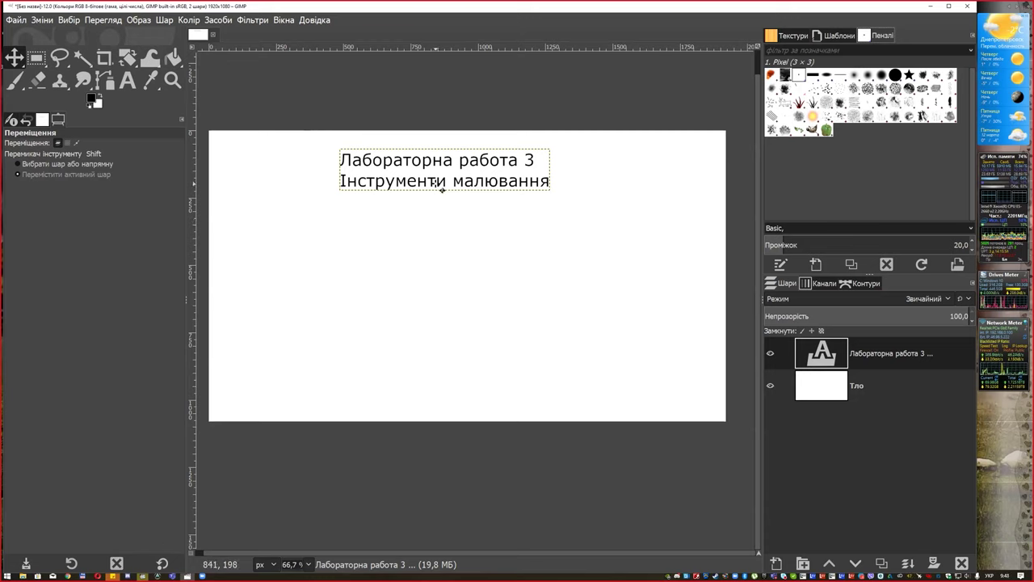
# Add a third title line 'Праця із кольором', correcting its first letter to a capital П
pyautogui.press('t')
pyautogui.click(483, 178)
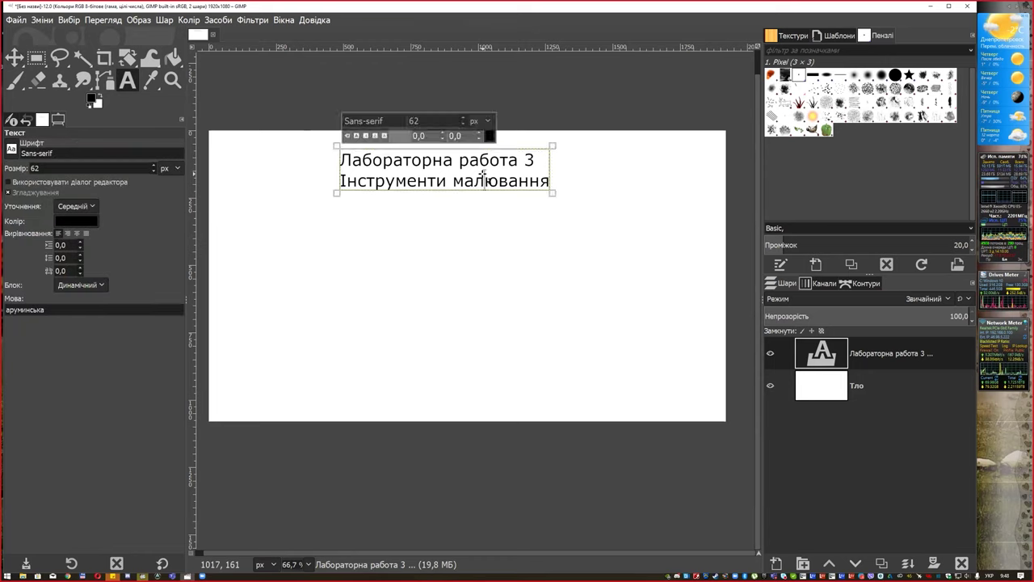
pyautogui.press('Return')
pyautogui.write('праця із кольором')
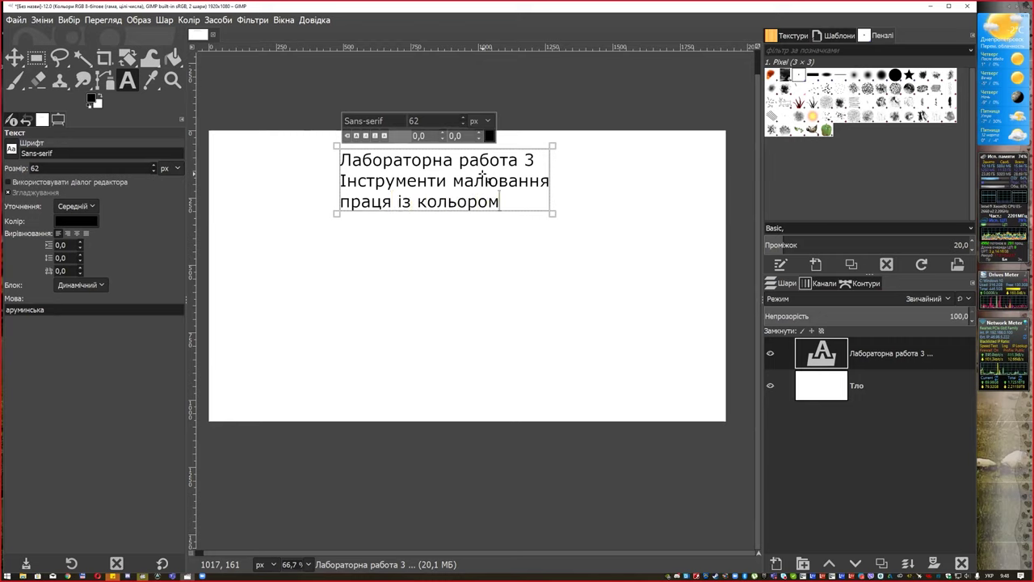
pyautogui.press('Home')
pyautogui.press('Delete')
pyautogui.write('П')
# Select the third line and colour it blue from the text toolbar
pyautogui.press('Home')
pyautogui.hotkey('shift', 'End')
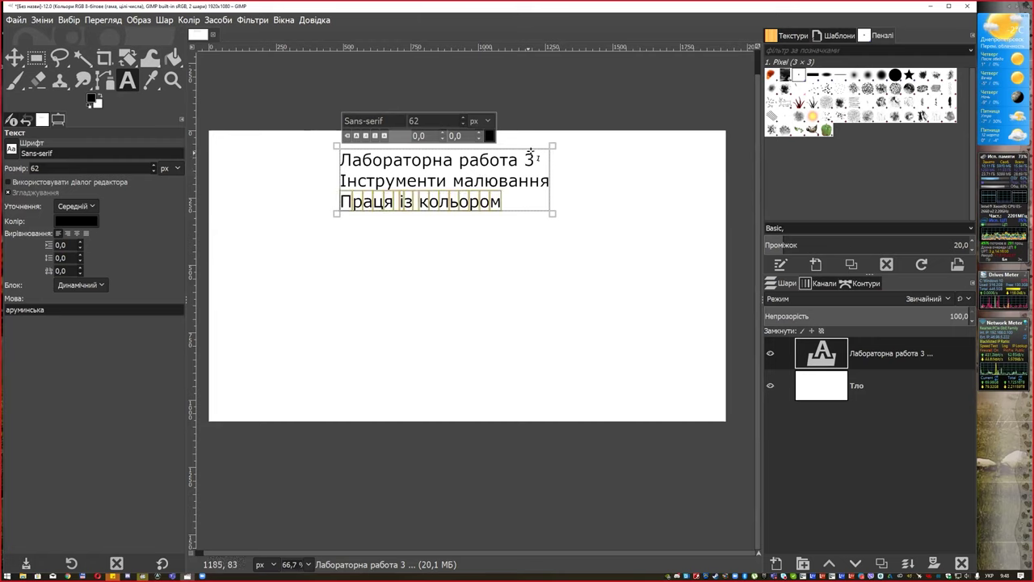
pyautogui.click(489, 136)
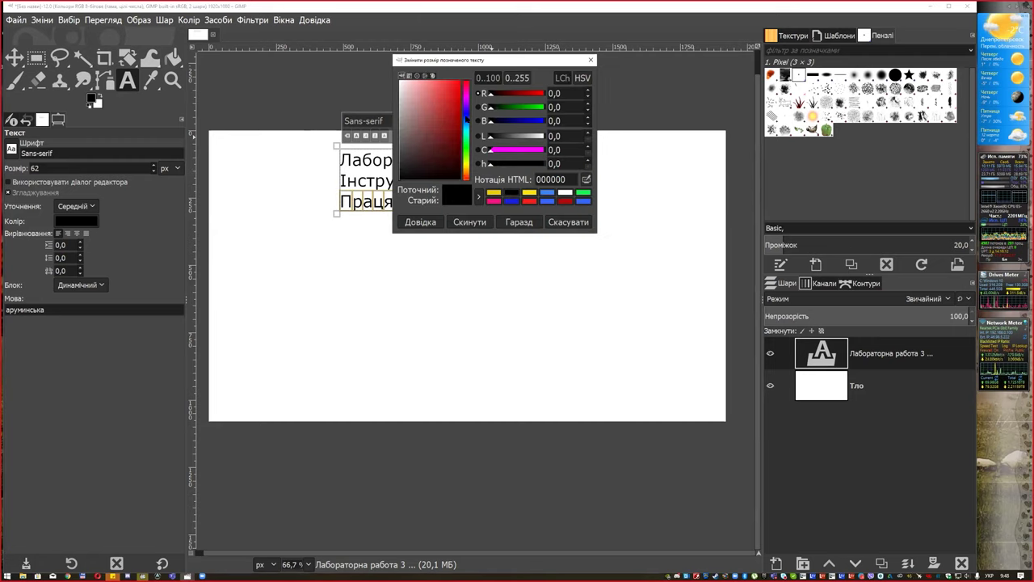
pyautogui.click(455, 105)
pyautogui.click(464, 109)
pyautogui.click(521, 221)
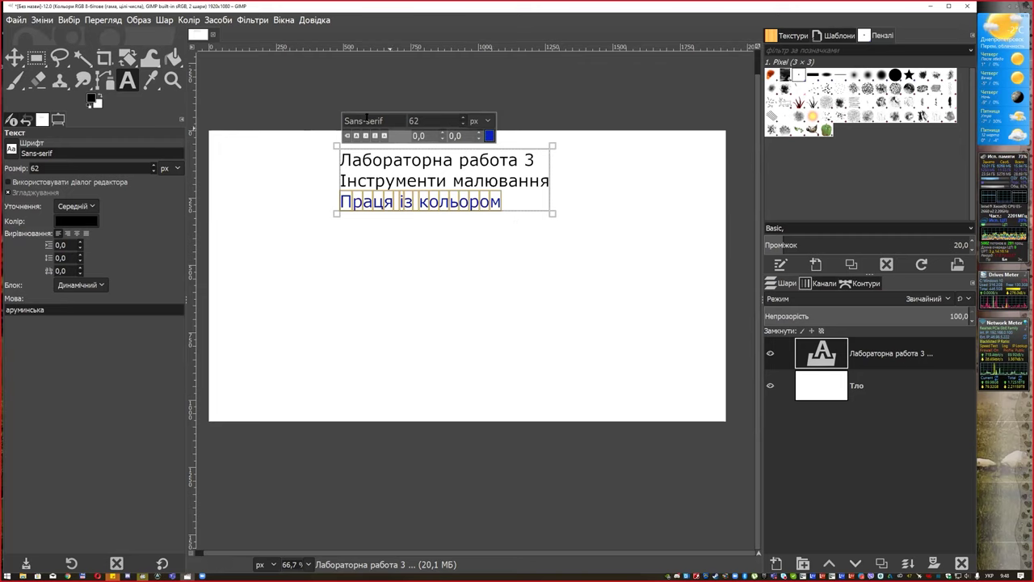
# Add a transparent 1920×1080 layer named Шар above the title
pyautogui.press('m')
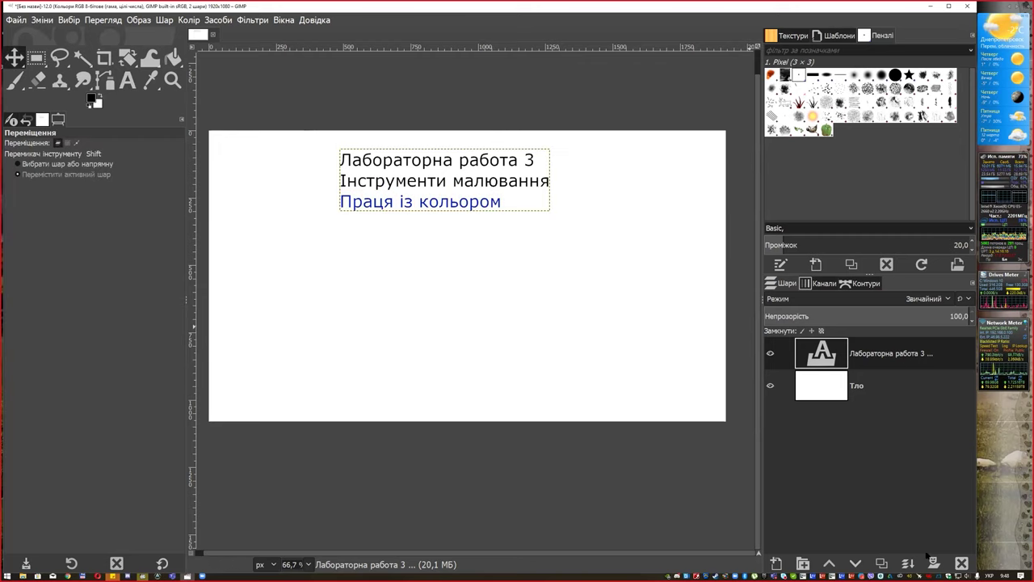
pyautogui.click(802, 563)
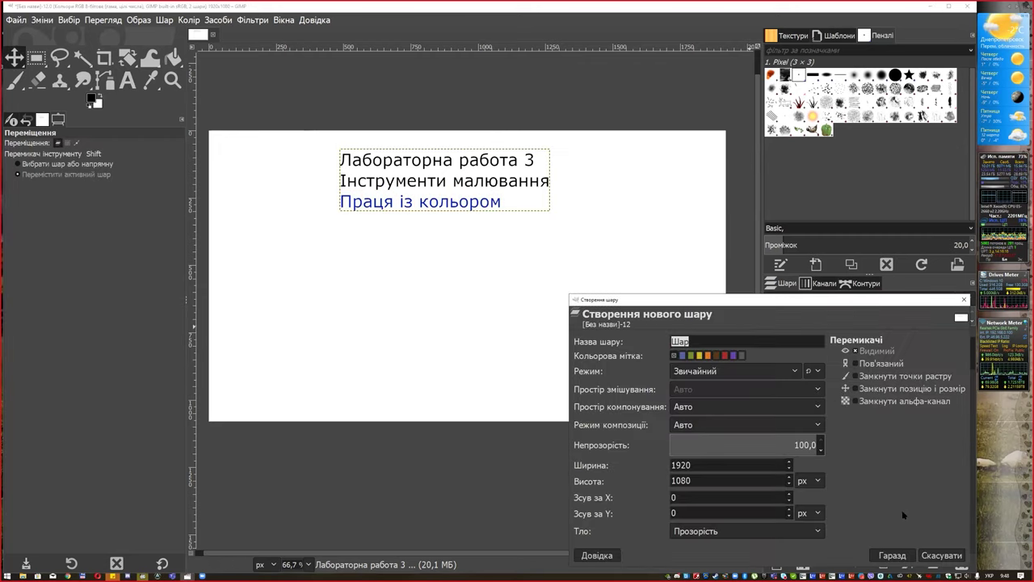
pyautogui.moveTo(802, 303); pyautogui.dragTo(738, 187)
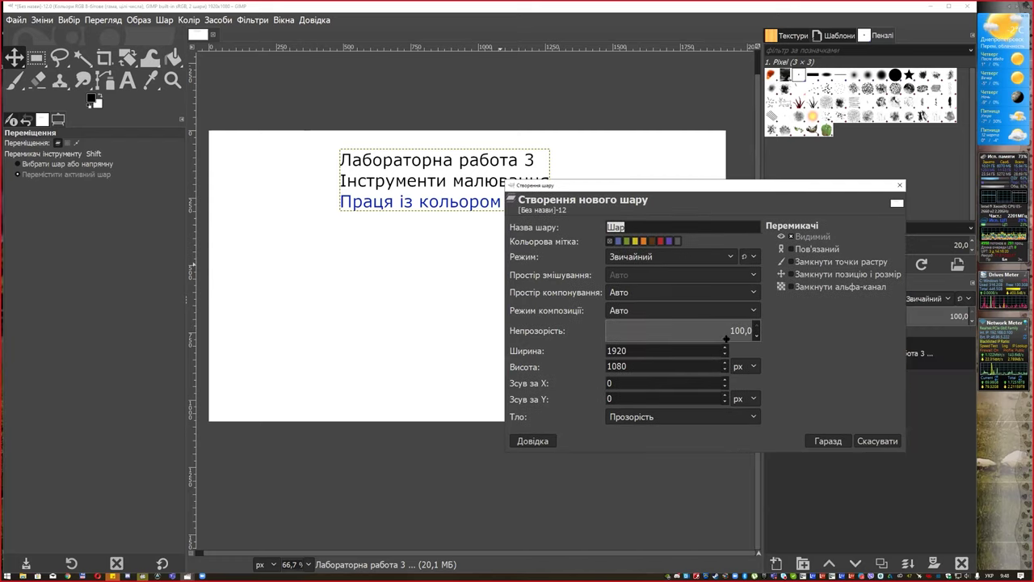
pyautogui.doubleClick(622, 350)
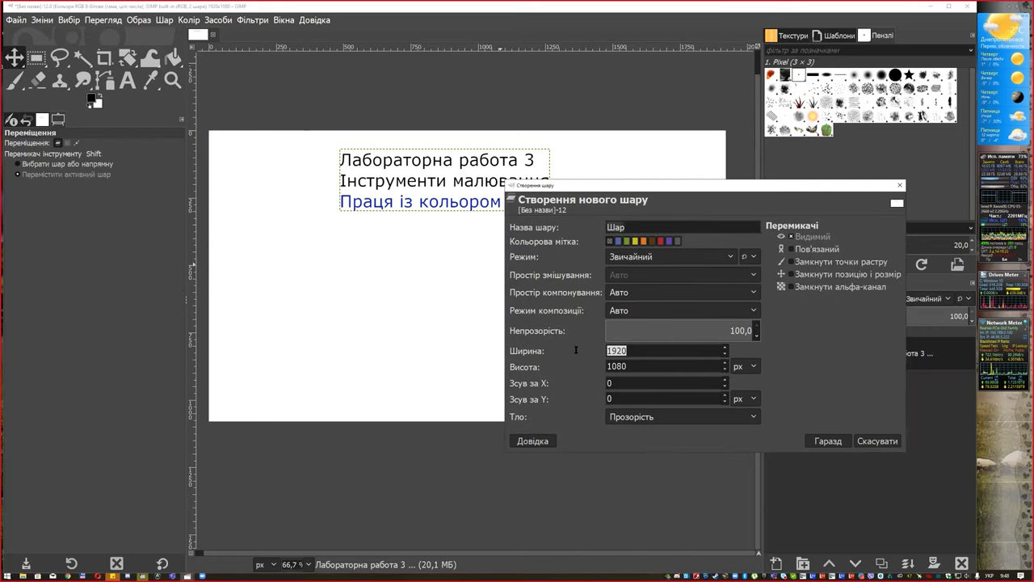
pyautogui.doubleClick(630, 366)
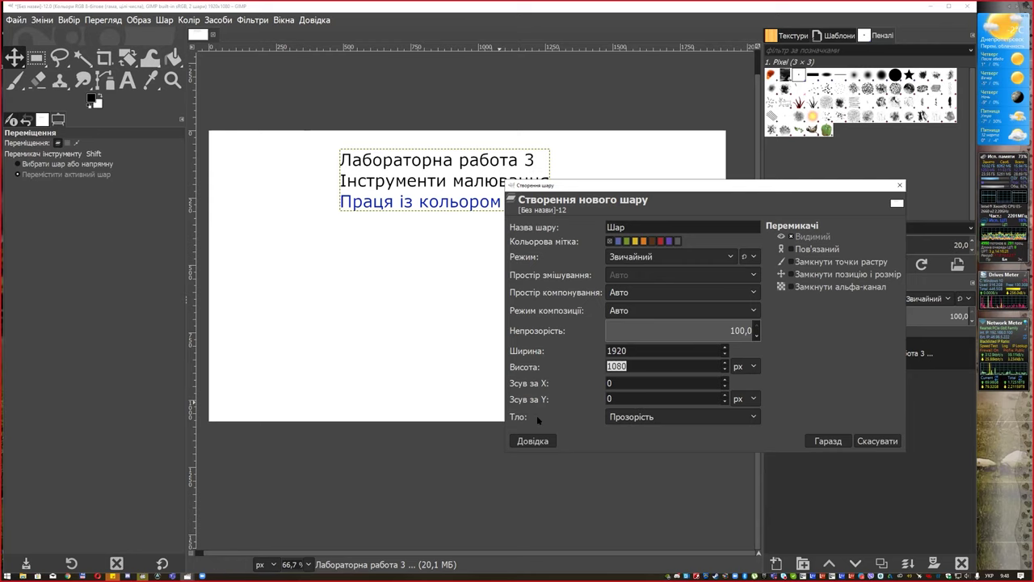
pyautogui.click(828, 441)
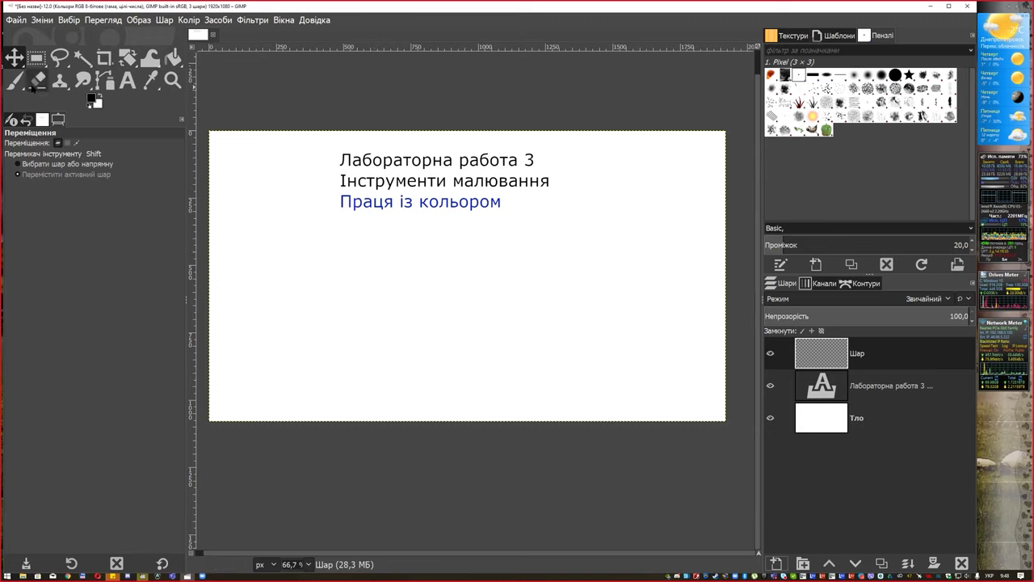
# Paint a thick black wavy stroke using the Paintbrush with the '2. Hardness 100' brush
pyautogui.click(15, 80)
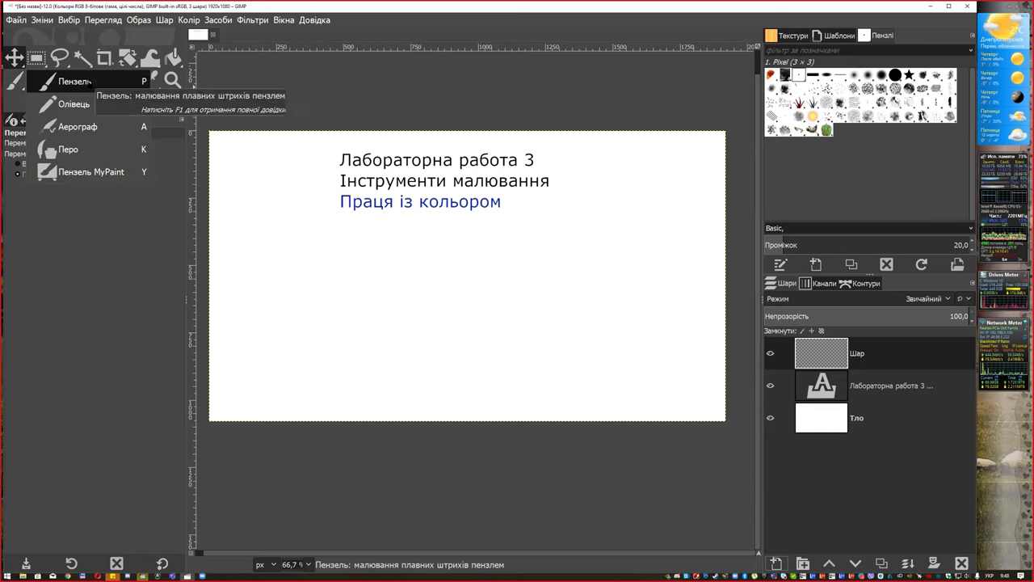
pyautogui.click(77, 81)
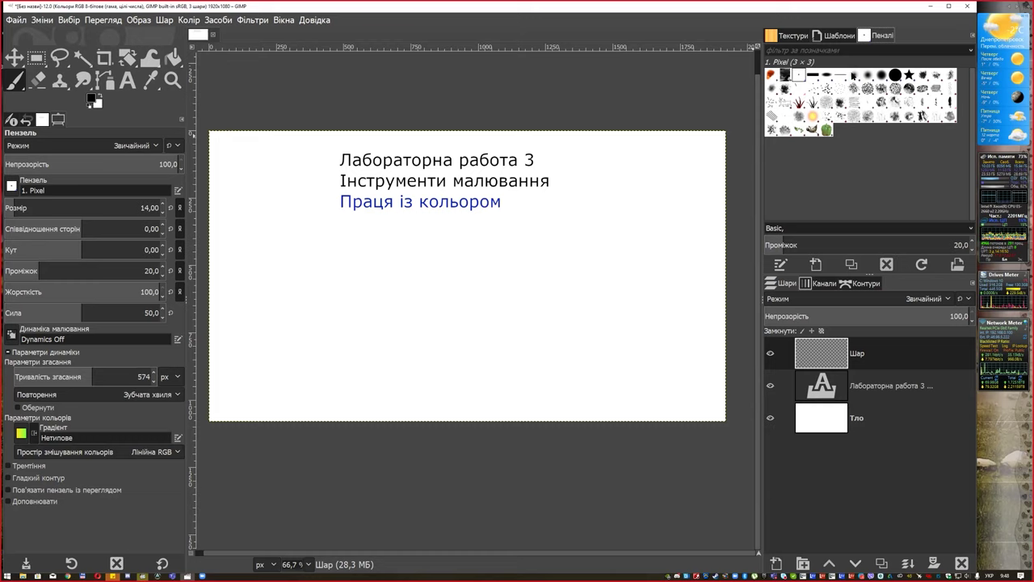
pyautogui.click(853, 75)
pyautogui.click(870, 76)
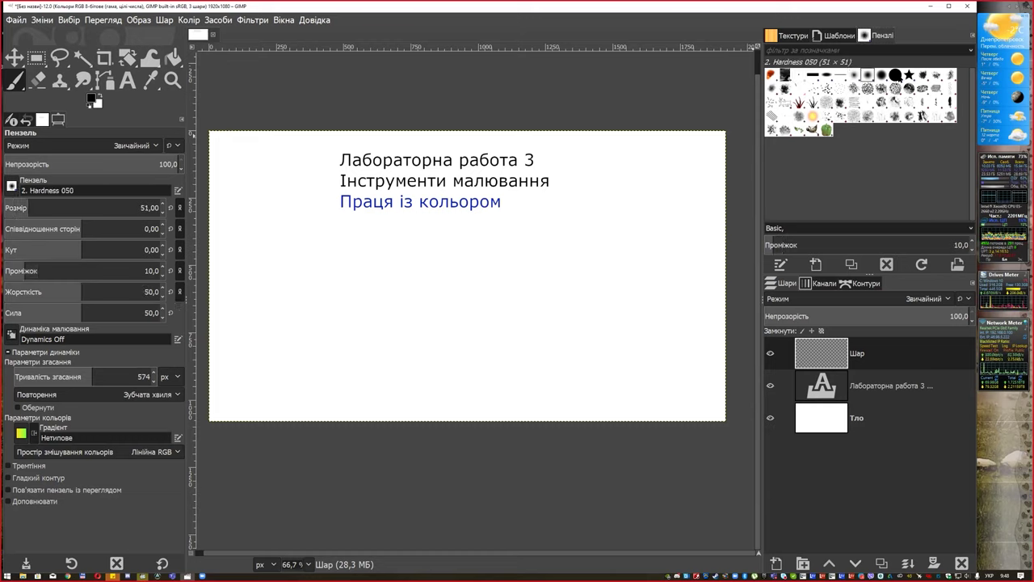
pyautogui.moveTo(267, 267); pyautogui.dragTo(435, 271)
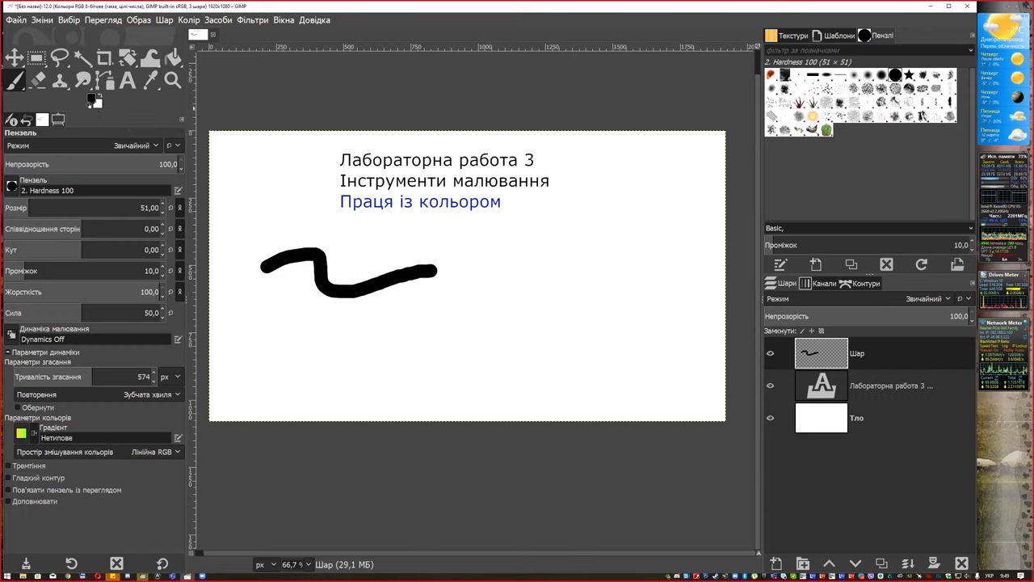
# Enlarge the foreground colour chooser and try shades, settling on a dark muted blue
pyautogui.click(92, 98)
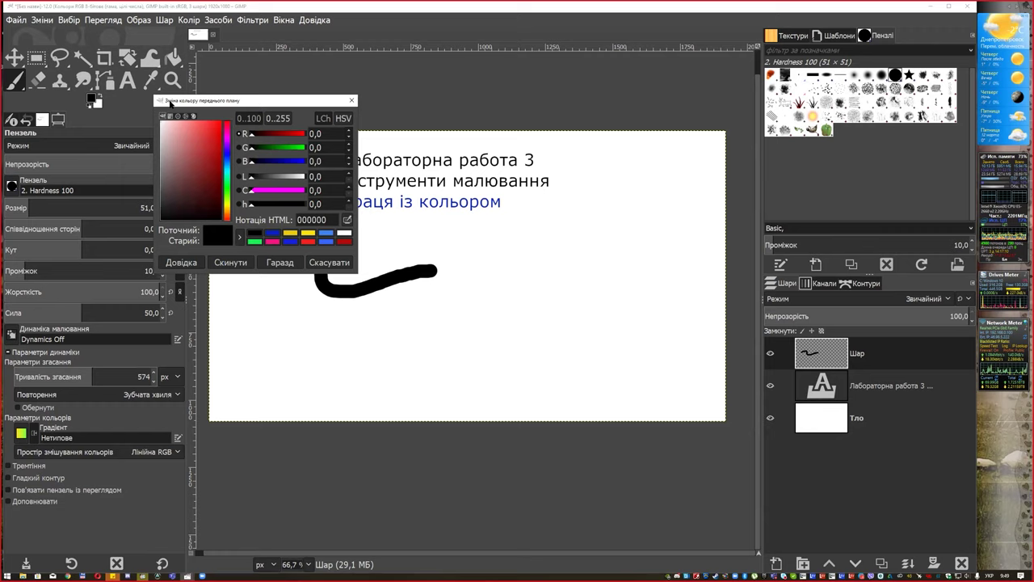
pyautogui.moveTo(170, 102); pyautogui.dragTo(250, 100)
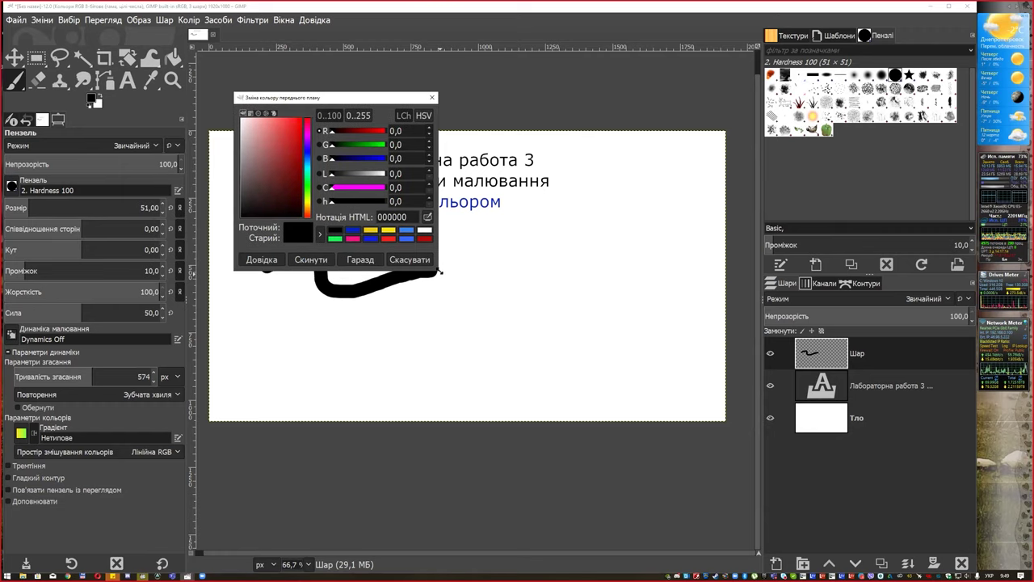
pyautogui.moveTo(440, 272); pyautogui.dragTo(673, 411)
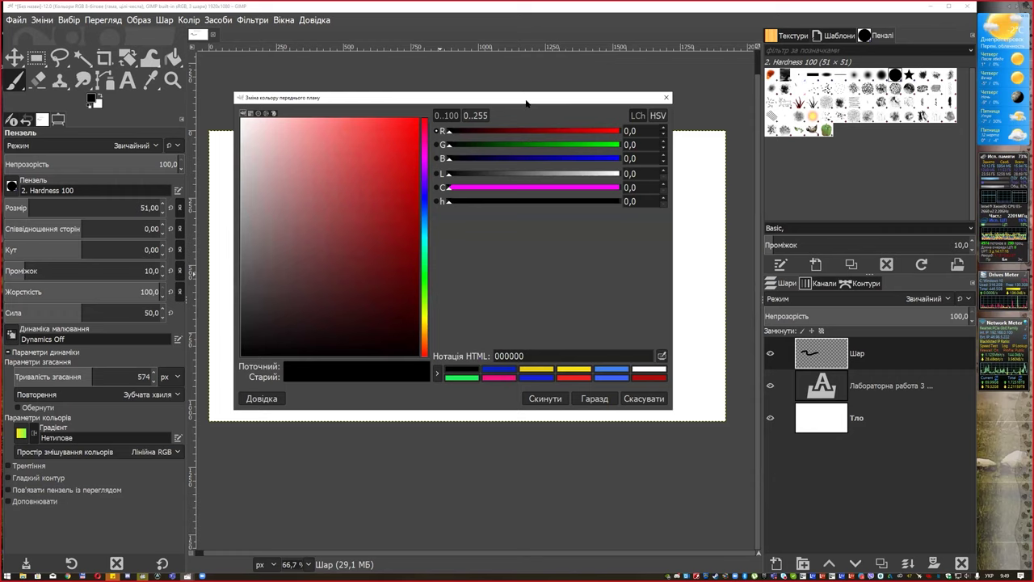
pyautogui.moveTo(526, 102); pyautogui.dragTo(522, 92)
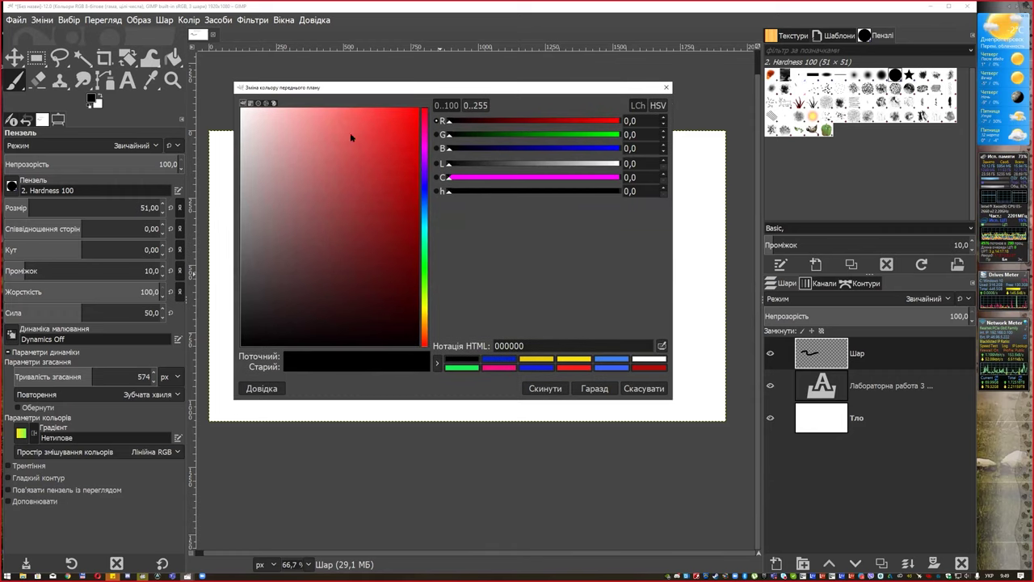
pyautogui.moveTo(316, 193); pyautogui.dragTo(351, 142)
pyautogui.moveTo(427, 137)
pyautogui.mouseDown()
pyautogui.moveTo(428, 258)
pyautogui.moveTo(426, 190)
pyautogui.mouseUp()
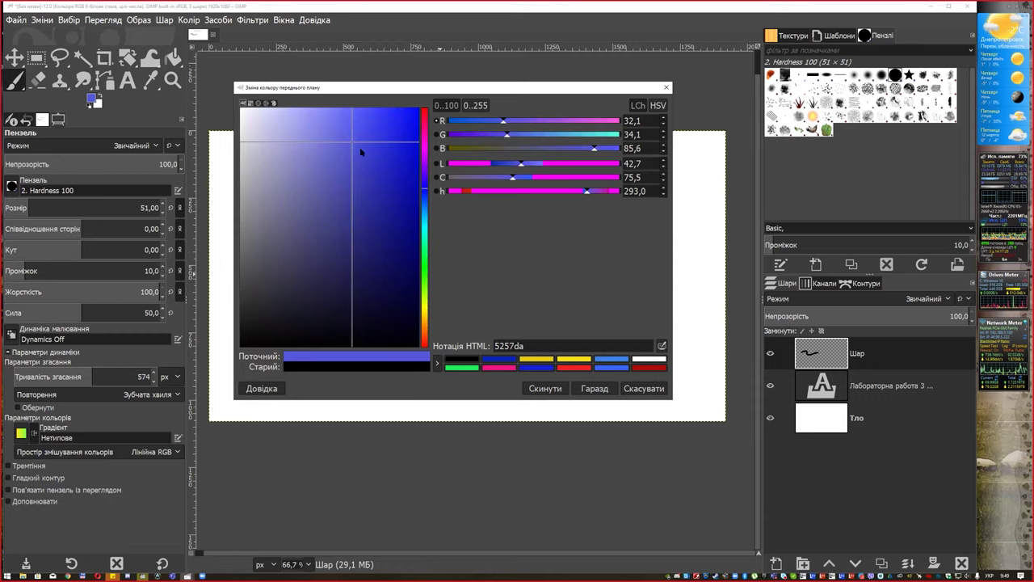
pyautogui.moveTo(358, 169)
pyautogui.mouseDown()
pyautogui.moveTo(350, 212)
pyautogui.moveTo(313, 169)
pyautogui.moveTo(363, 156)
pyautogui.moveTo(319, 251)
pyautogui.moveTo(342, 173)
pyautogui.moveTo(324, 202)
pyautogui.mouseUp()
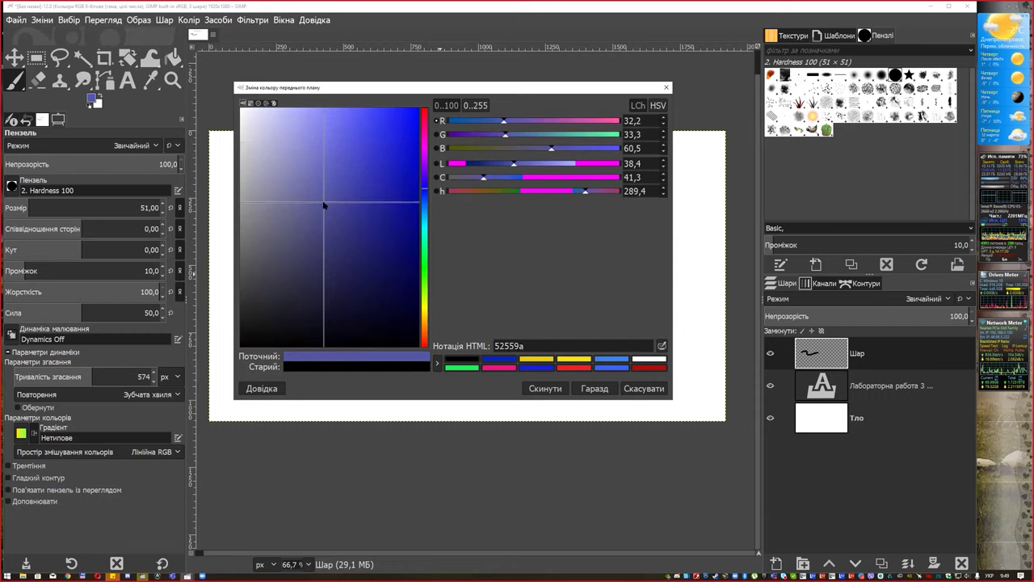
pyautogui.moveTo(454, 92); pyautogui.dragTo(442, 92)
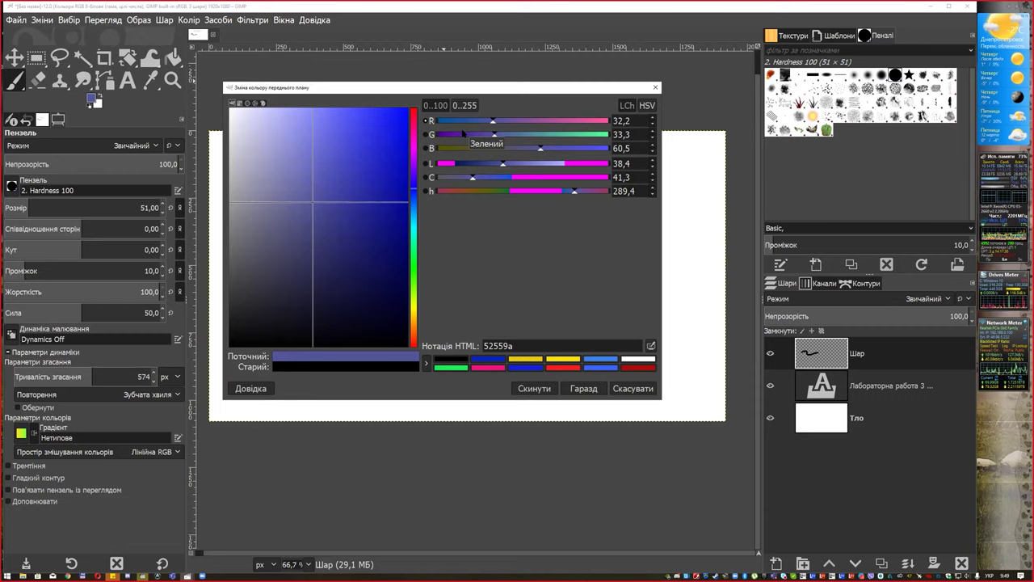
pyautogui.moveTo(492, 122); pyautogui.dragTo(488, 121)
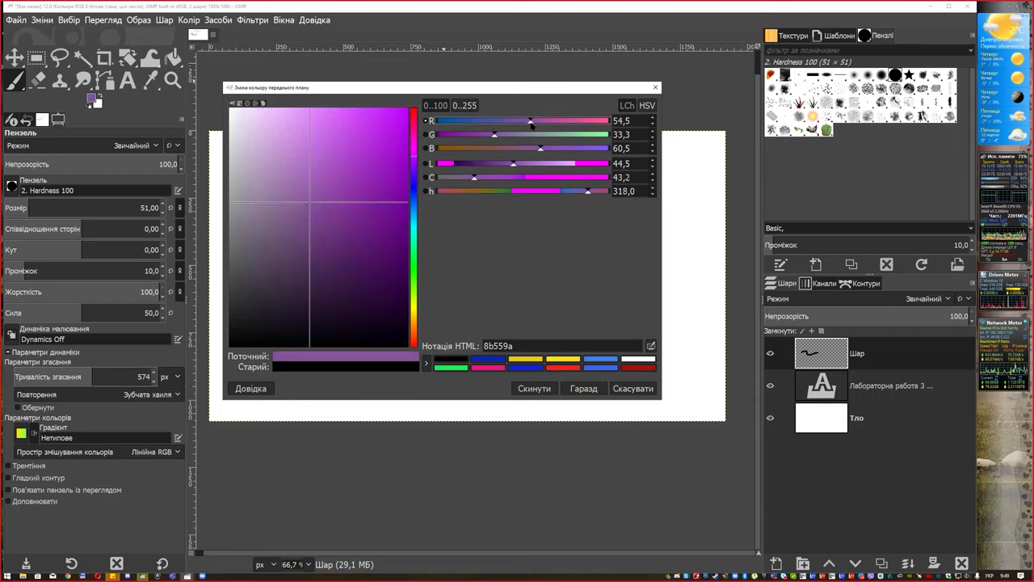
# Enter 253bc2 in the HTML notation field as the foreground colour
pyautogui.click(619, 121)
pyautogui.press('Tab')
pyautogui.press('Tab')
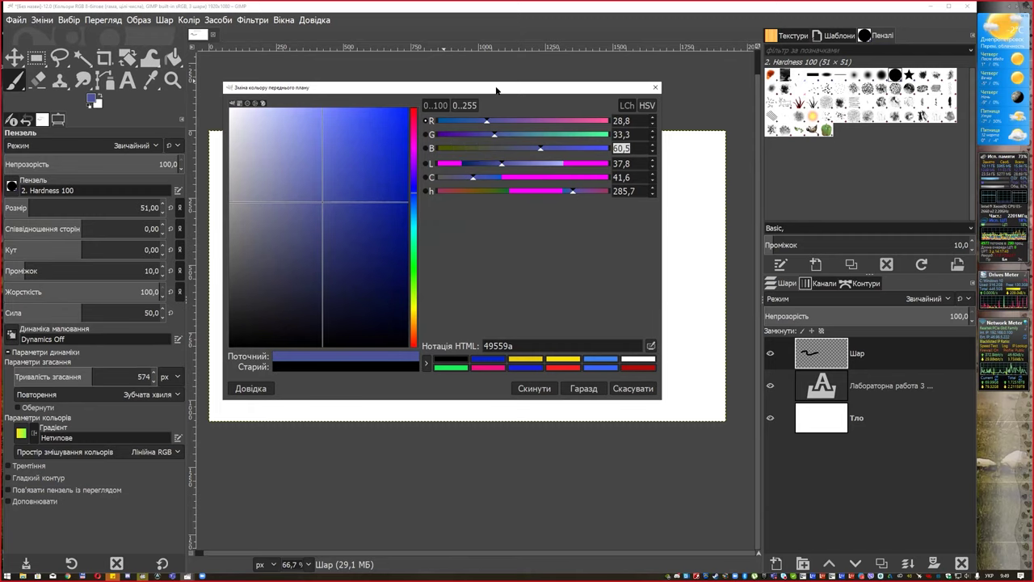
pyautogui.moveTo(496, 90); pyautogui.dragTo(512, 84)
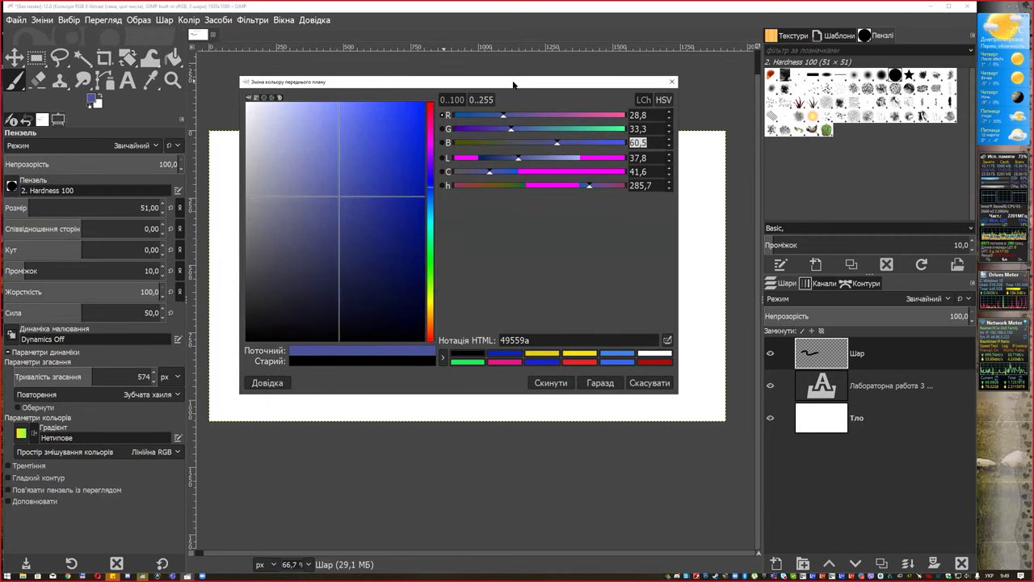
pyautogui.moveTo(539, 340); pyautogui.dragTo(493, 342)
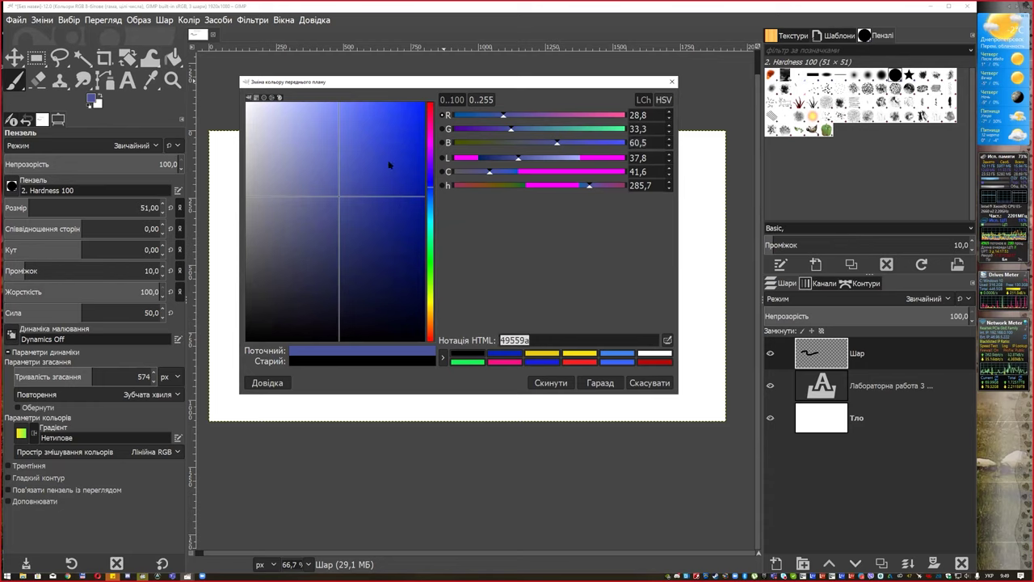
pyautogui.write('253bc2')
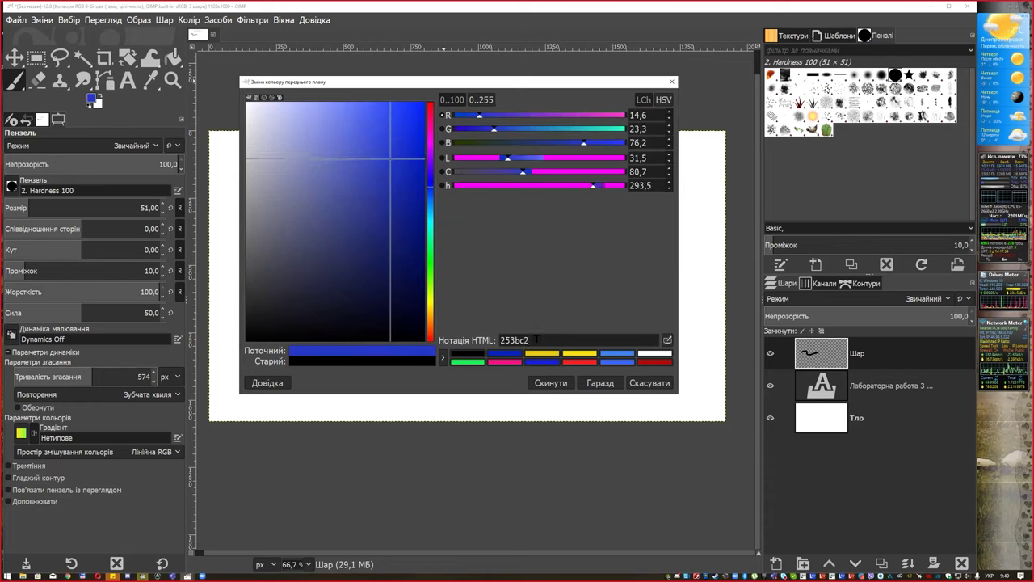
pyautogui.moveTo(535, 341); pyautogui.dragTo(472, 341)
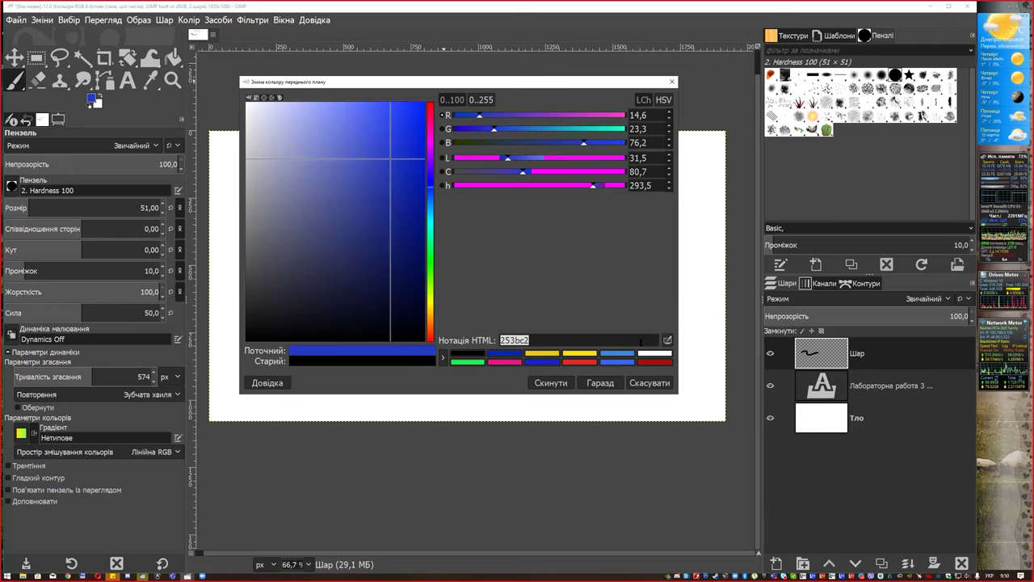
# Pick yellow f8e015 from history, then mix dark olive 898b0a in the Watercolor selector
pyautogui.click(521, 340)
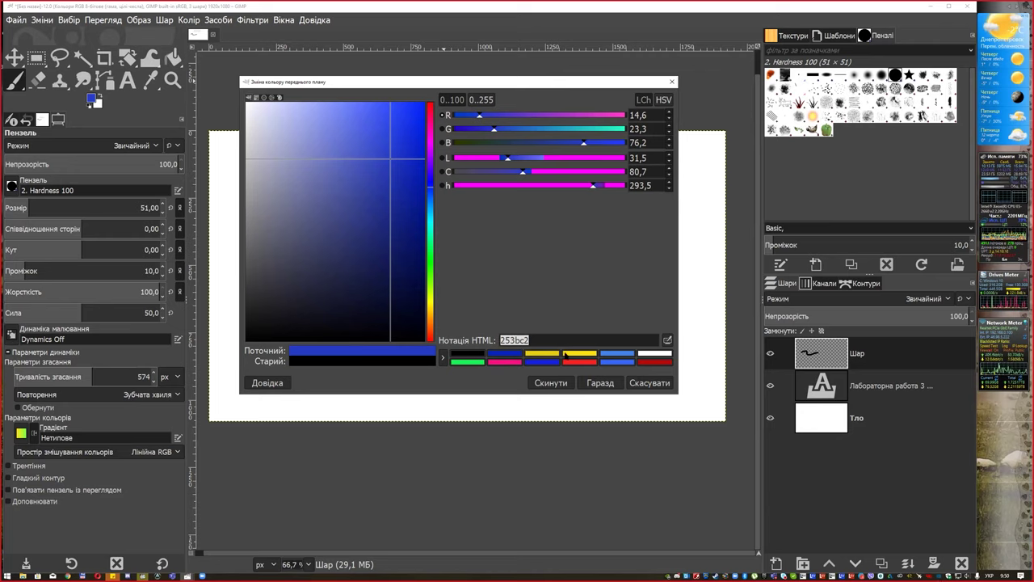
pyautogui.click(578, 358)
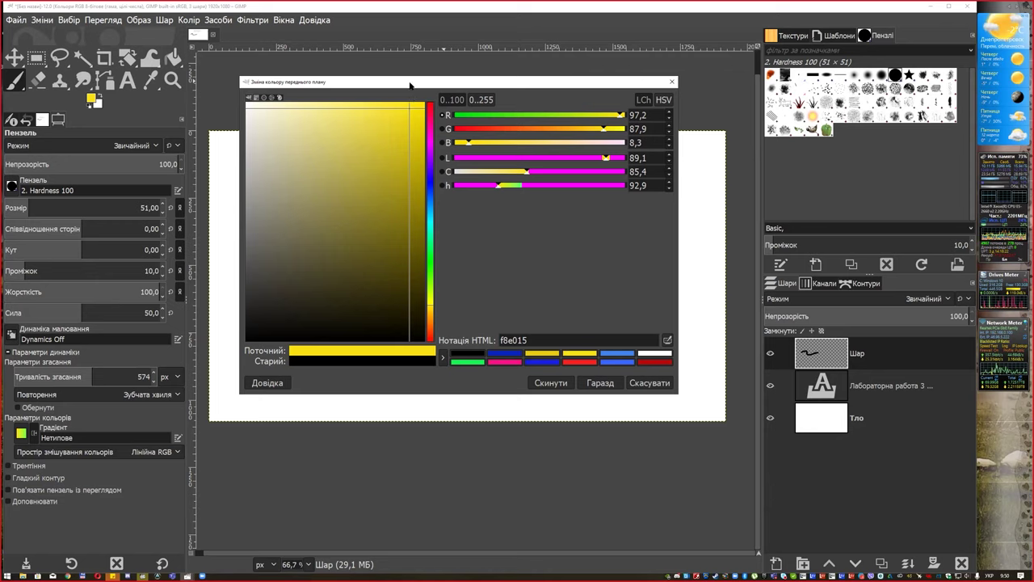
pyautogui.moveTo(412, 84); pyautogui.dragTo(412, 86)
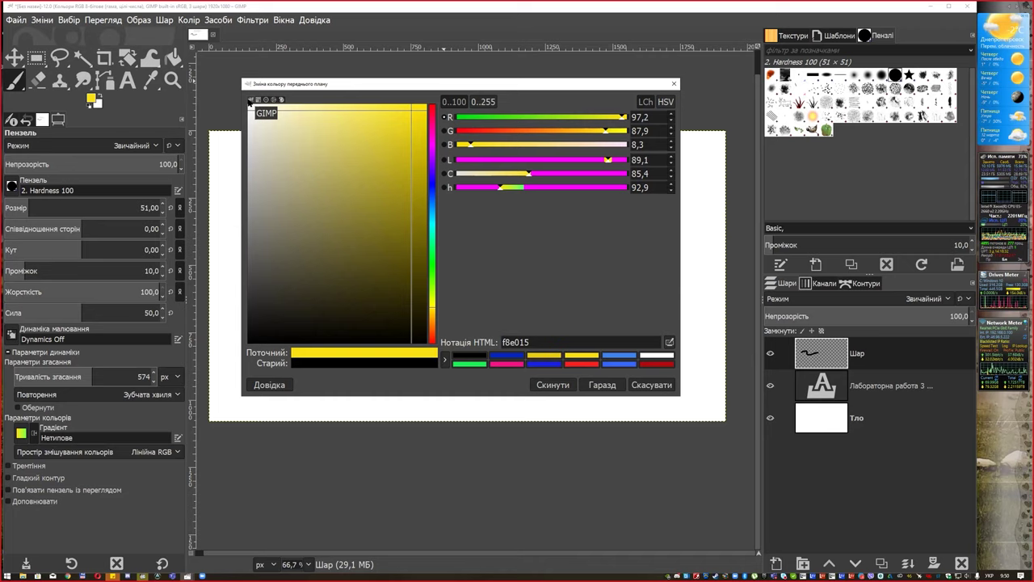
pyautogui.click(258, 100)
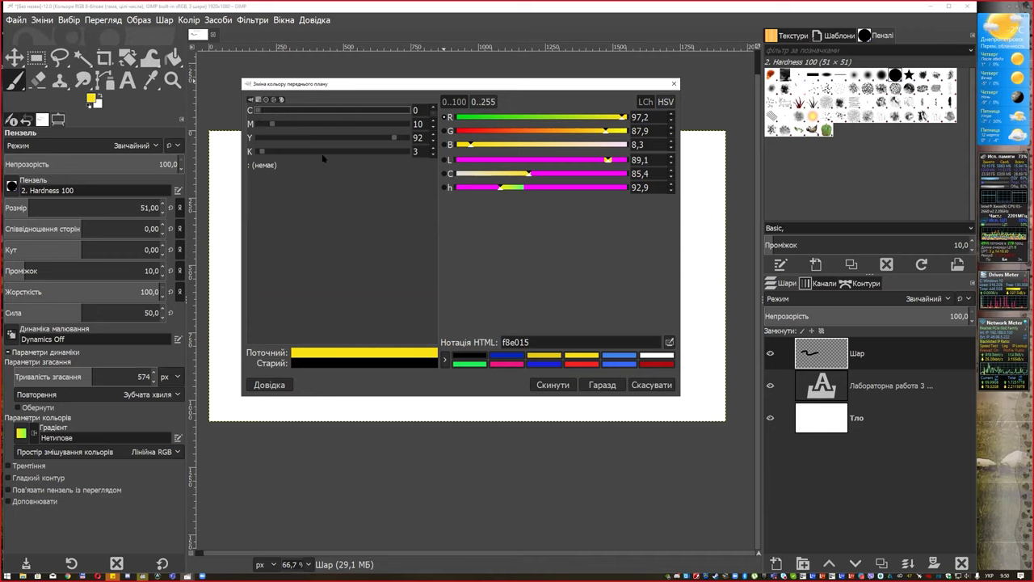
pyautogui.click(251, 99)
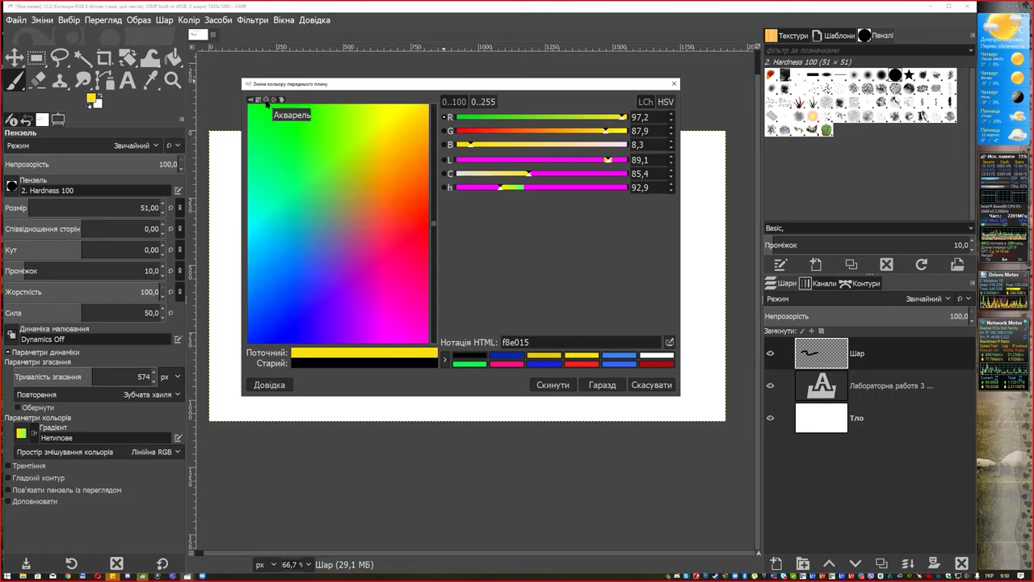
pyautogui.moveTo(319, 155)
pyautogui.mouseDown()
pyautogui.moveTo(393, 199)
pyautogui.moveTo(362, 204)
pyautogui.mouseUp()
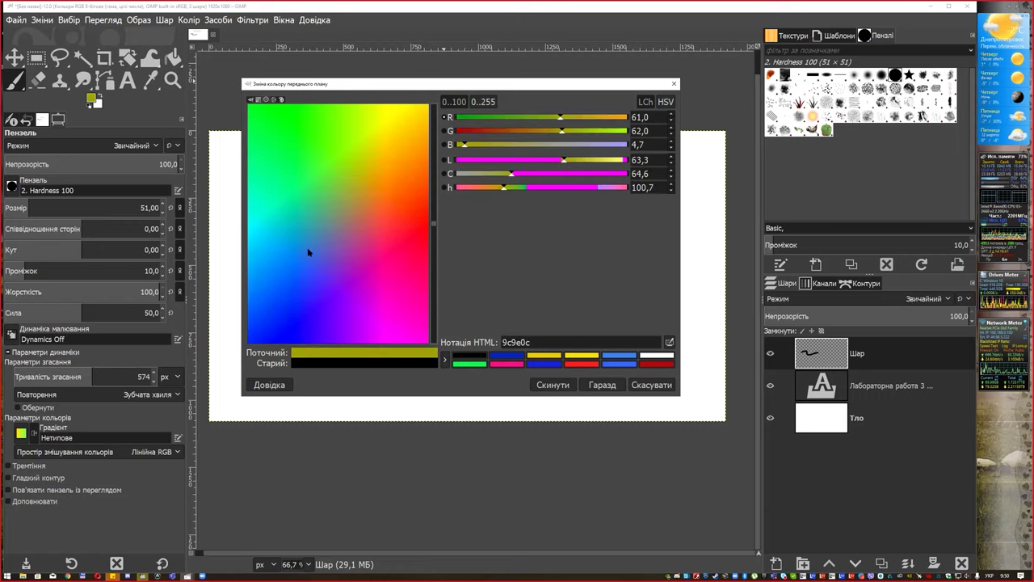
pyautogui.click(274, 99)
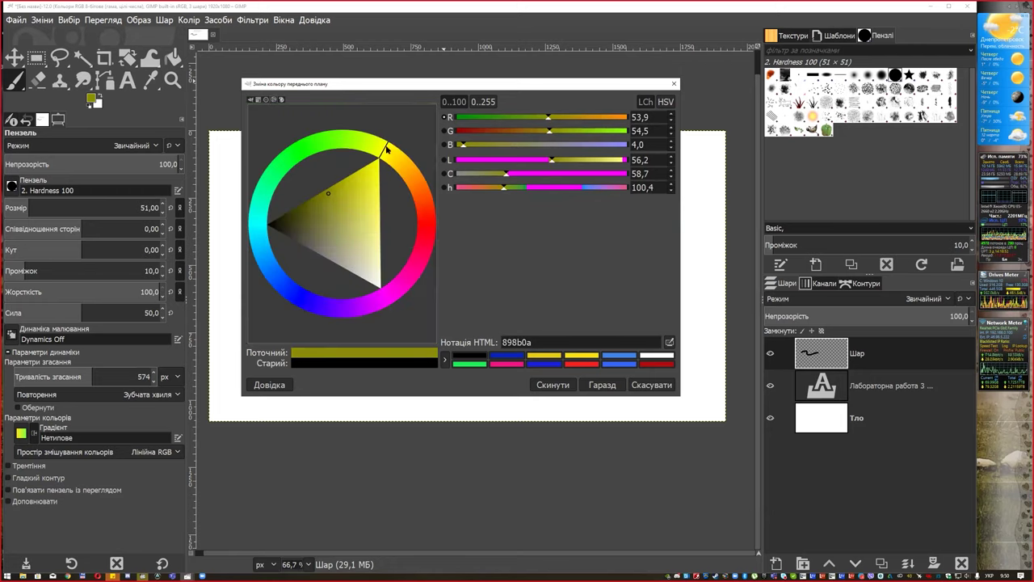
# Rotate the hue on the wheel/triangle selector to reach green 568b0a
pyautogui.moveTo(386, 148); pyautogui.dragTo(353, 134)
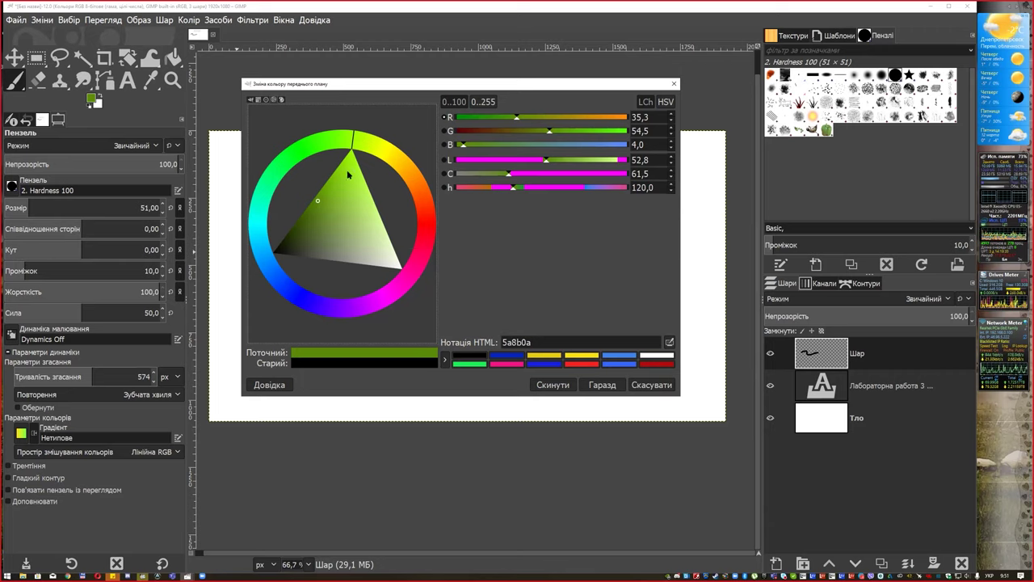
pyautogui.click(48, 234)
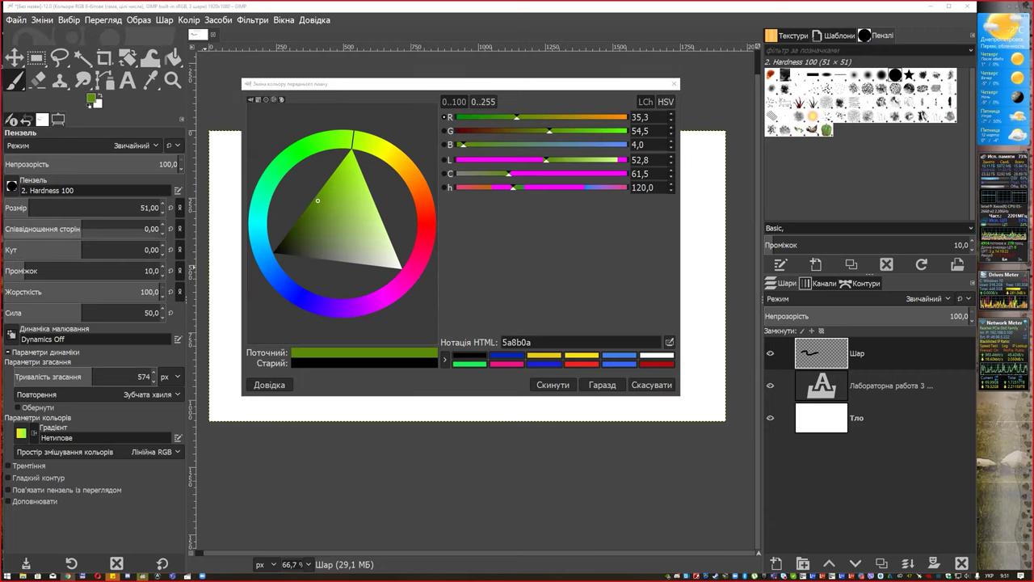
pyautogui.click(353, 143)
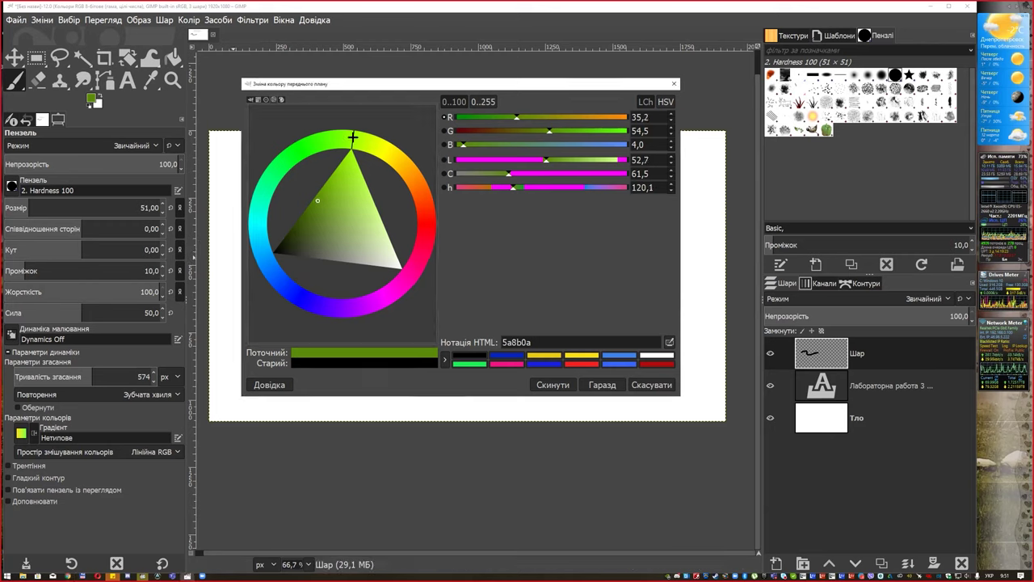
pyautogui.click(330, 309)
pyautogui.click(361, 142)
pyautogui.click(327, 308)
pyautogui.click(350, 139)
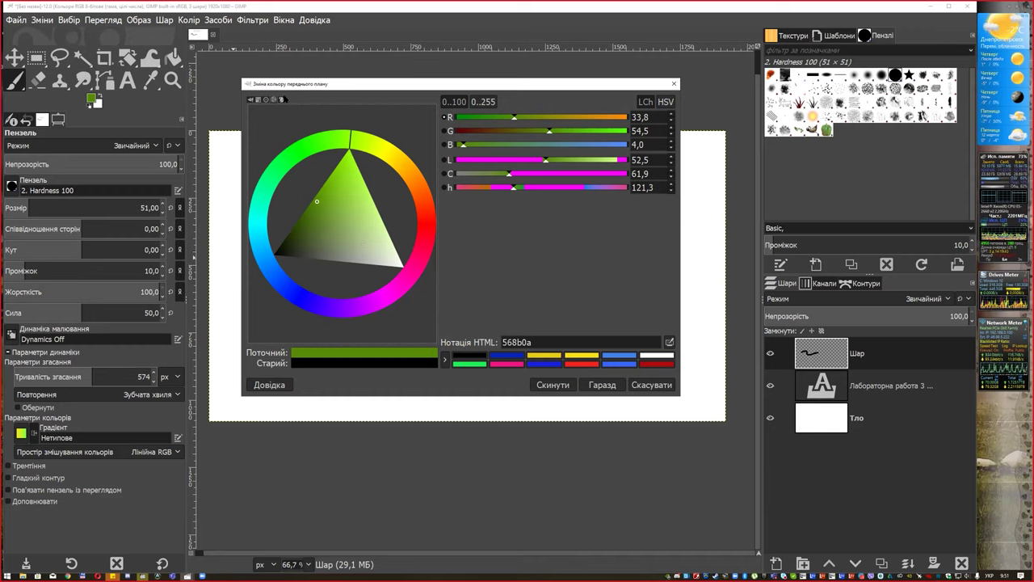
pyautogui.click(282, 100)
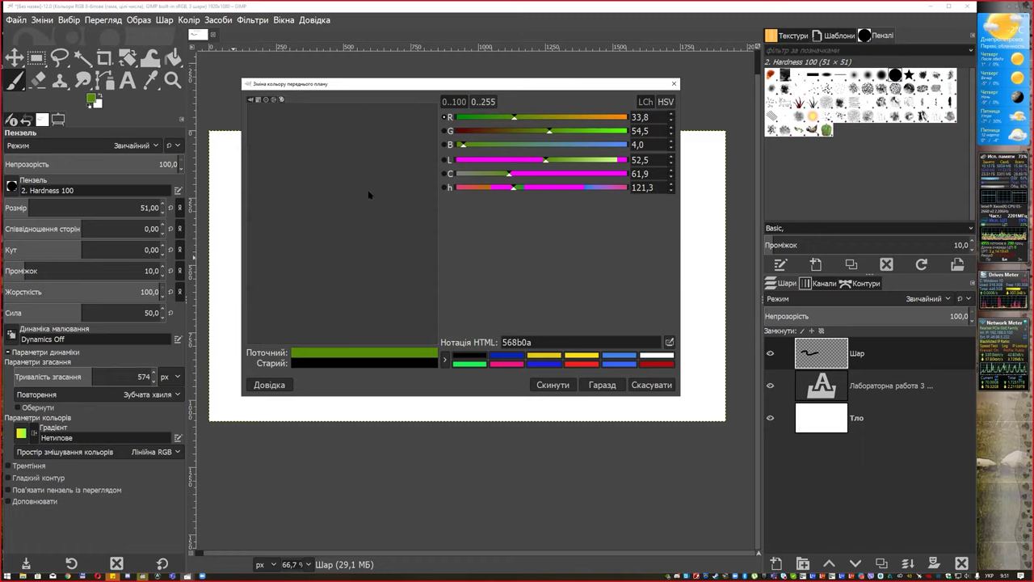
# Return to the GIMP square selector and pick the vivid purple b029d6
pyautogui.click(274, 100)
pyautogui.click(267, 99)
pyautogui.click(258, 99)
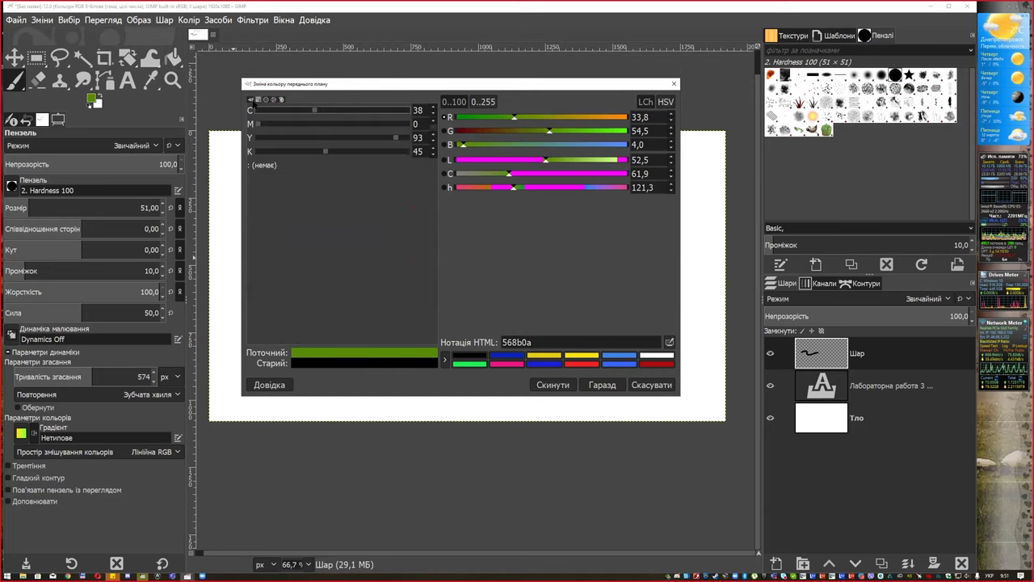
pyautogui.click(251, 99)
pyautogui.click(261, 100)
pyautogui.click(281, 100)
pyautogui.click(274, 99)
pyautogui.click(257, 100)
pyautogui.click(251, 100)
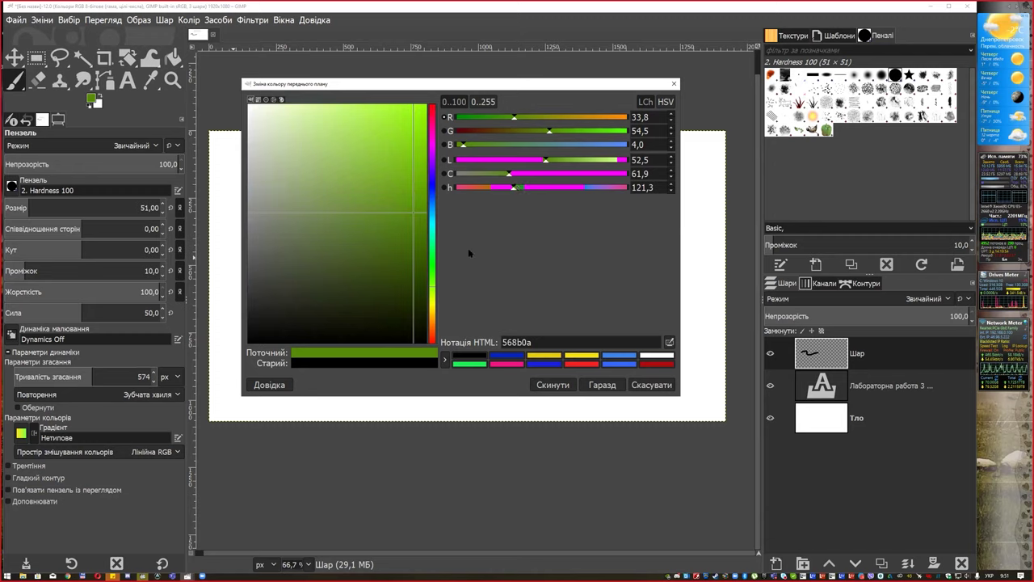
pyautogui.click(399, 153)
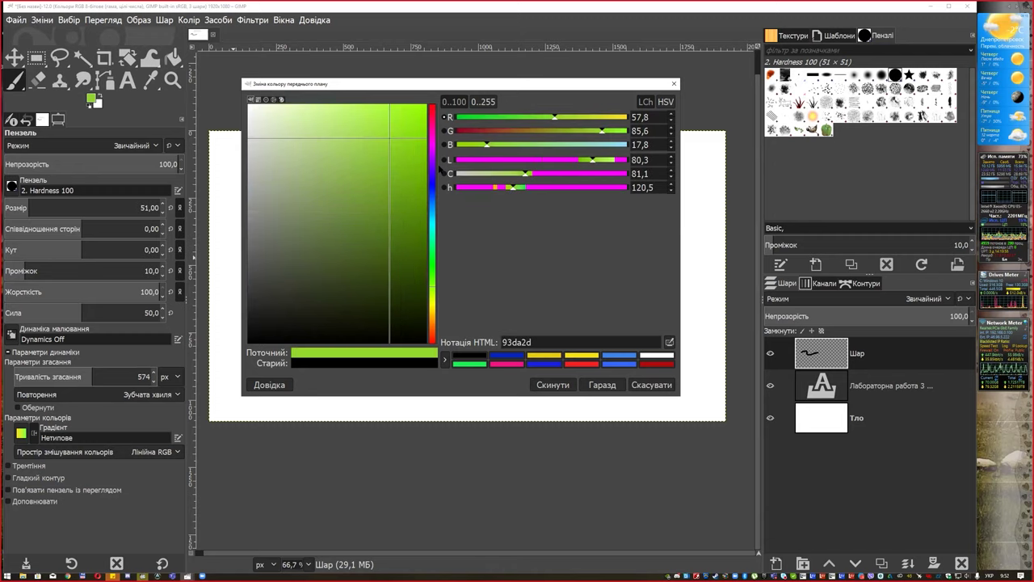
pyautogui.click(432, 131)
pyautogui.click(391, 137)
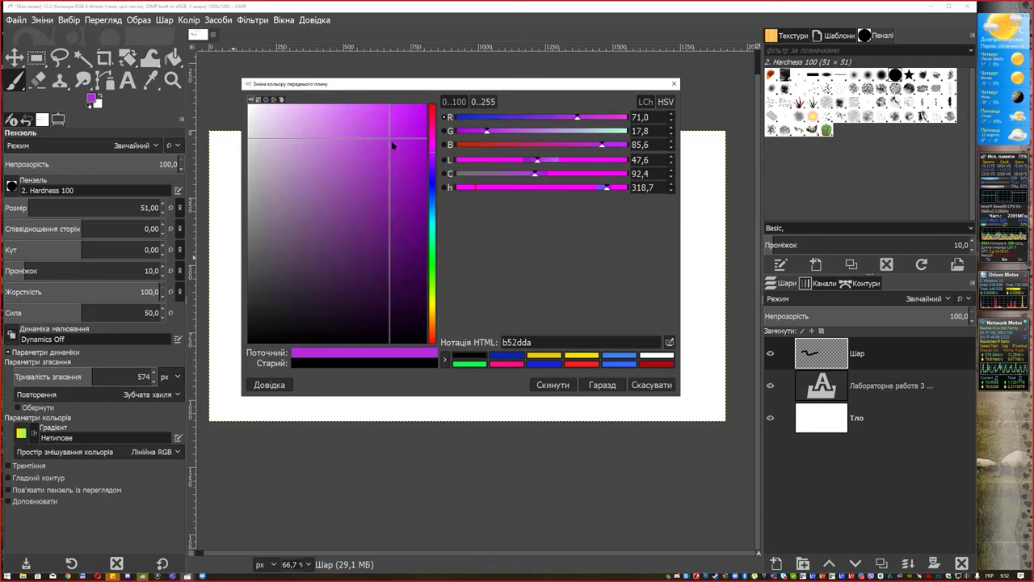
# Paint a purple zigzag right of centre, then a deep blue zigzag over it
pyautogui.click(601, 385)
pyautogui.moveTo(530, 257); pyautogui.dragTo(594, 330)
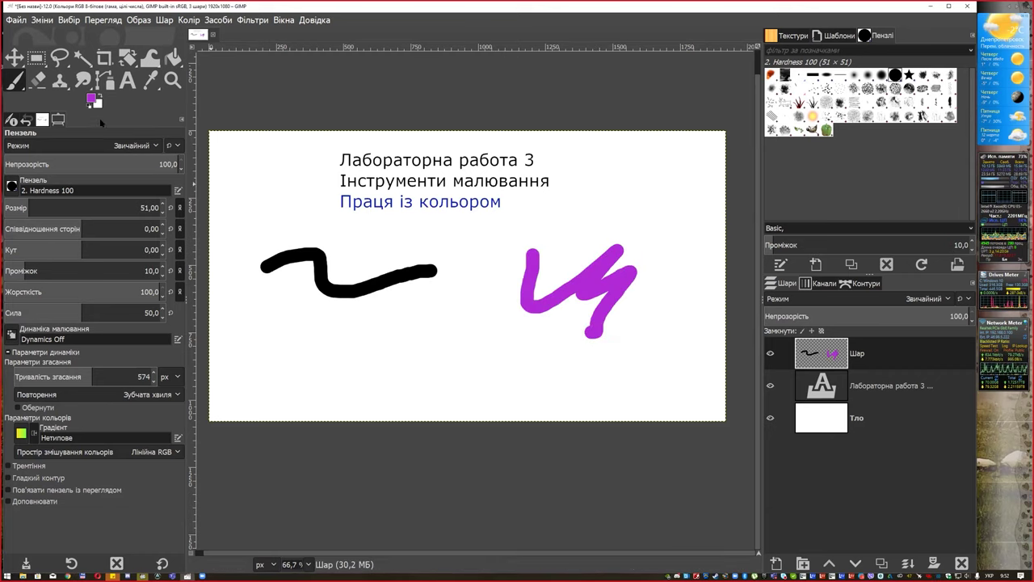
pyautogui.click(91, 100)
pyautogui.moveTo(425, 186); pyautogui.dragTo(409, 189)
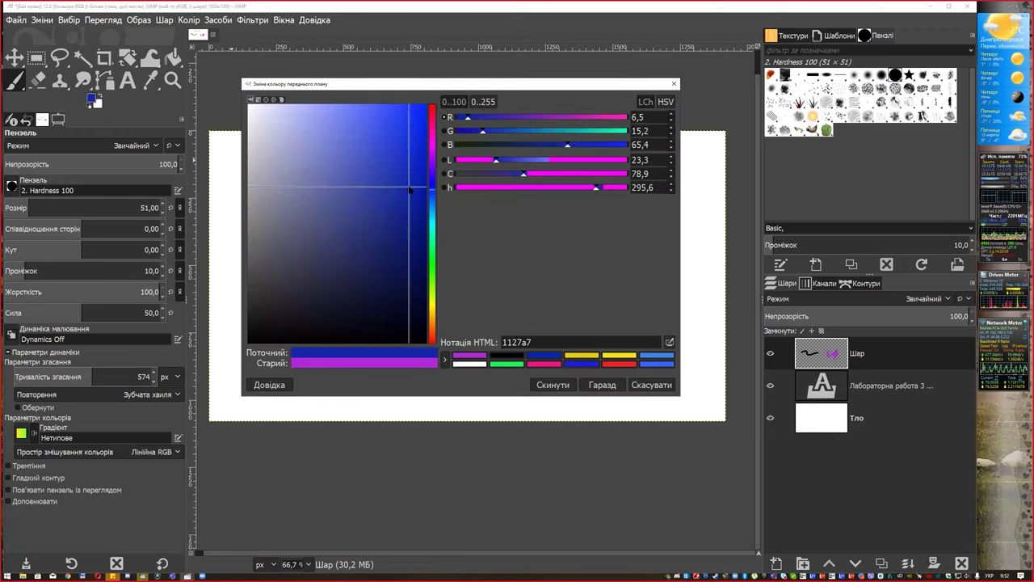
pyautogui.click(602, 385)
pyautogui.moveTo(601, 189); pyautogui.dragTo(644, 311)
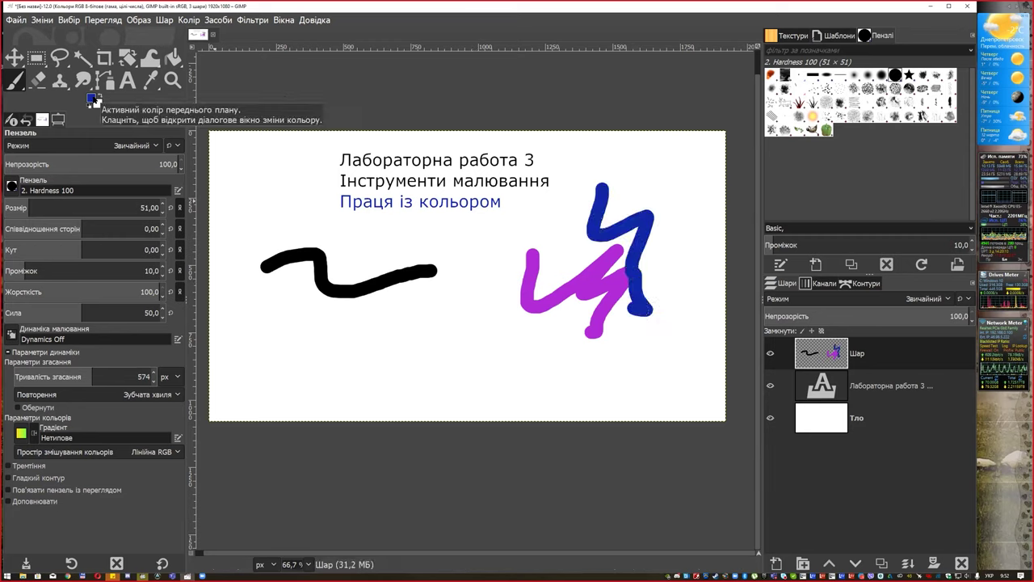
# Paint a blue-violet (4f61c7) curve below the title
pyautogui.click(93, 100)
pyautogui.click(408, 192)
pyautogui.moveTo(408, 192); pyautogui.dragTo(371, 216)
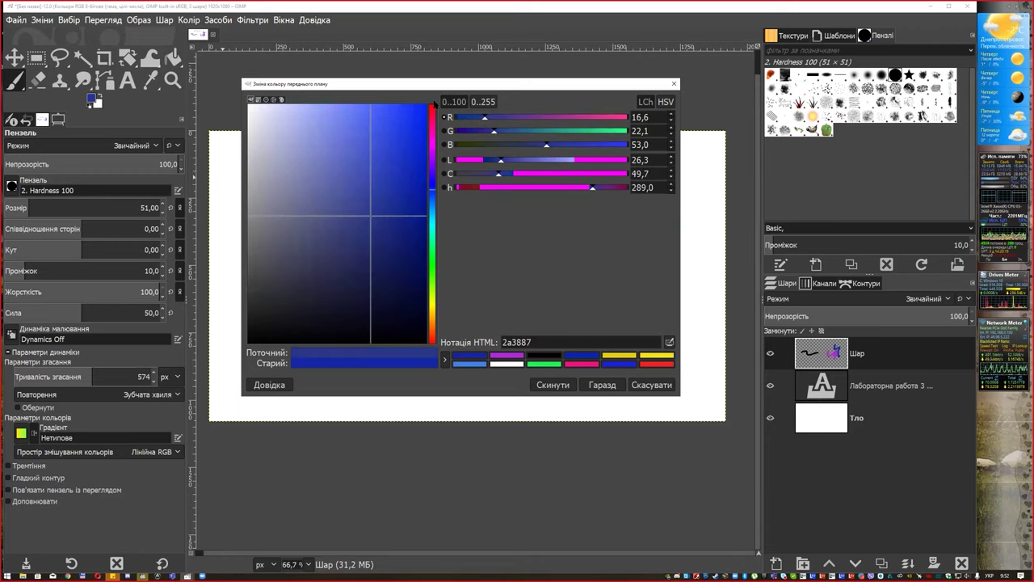
pyautogui.moveTo(378, 157); pyautogui.dragTo(356, 155)
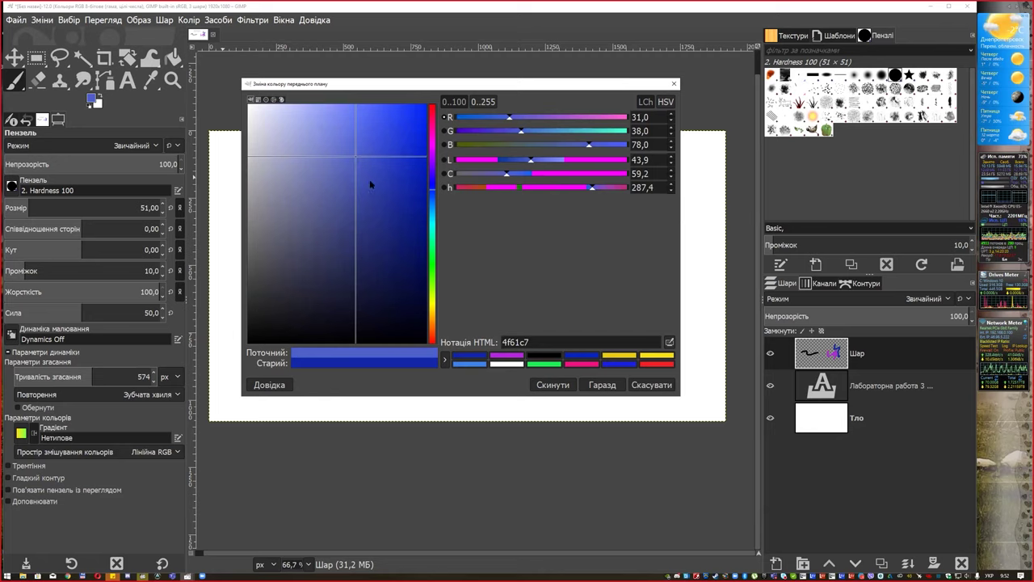
pyautogui.click(602, 385)
pyautogui.moveTo(443, 254)
pyautogui.mouseDown()
pyautogui.moveTo(468, 307)
pyautogui.moveTo(343, 339)
pyautogui.mouseUp()
# Paint dark olive strokes down the left side of the canvas
pyautogui.click(93, 100)
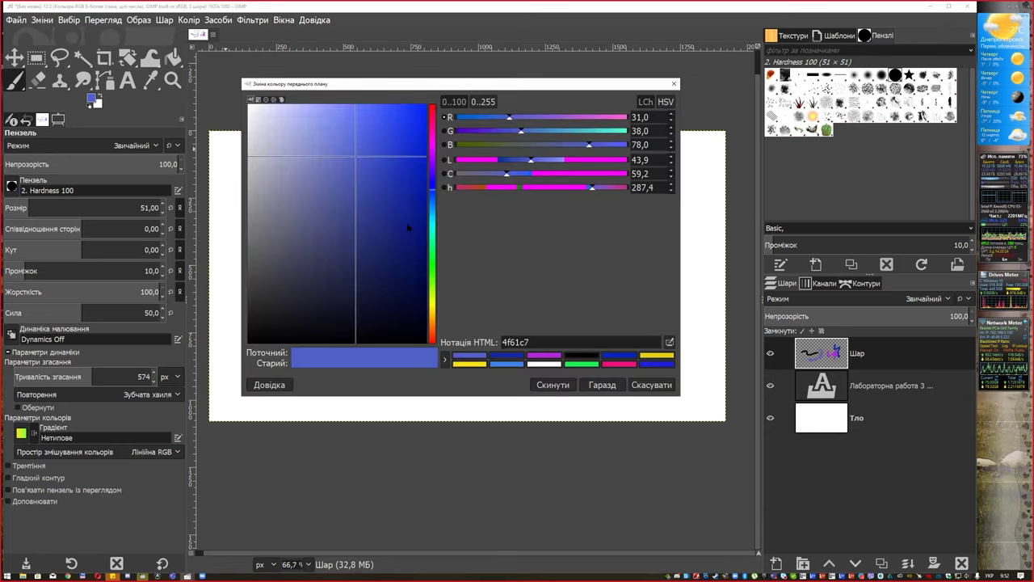
pyautogui.click(431, 304)
pyautogui.click(417, 248)
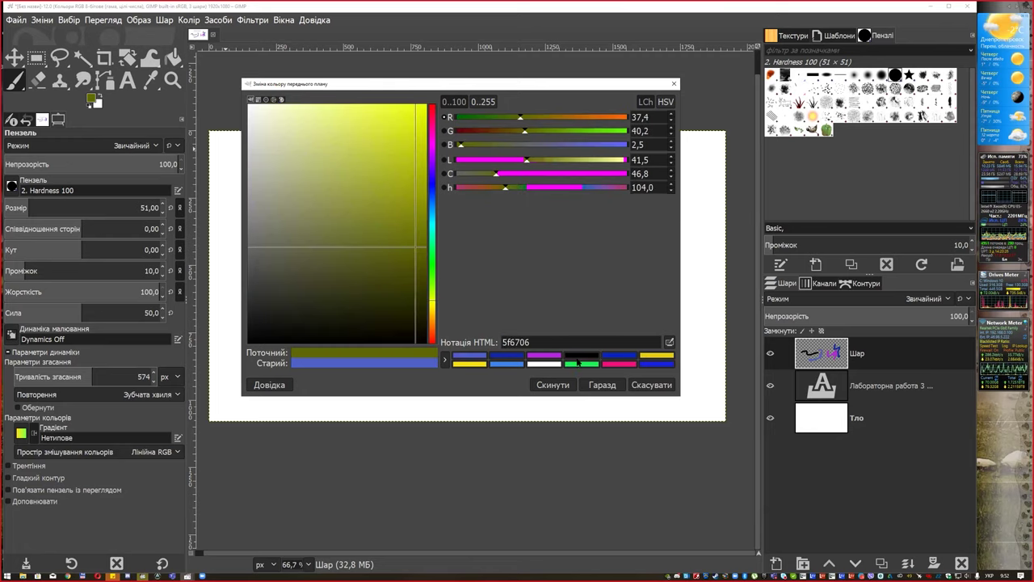
pyautogui.click(602, 385)
pyautogui.moveTo(281, 167)
pyautogui.mouseDown()
pyautogui.moveTo(285, 312)
pyautogui.moveTo(299, 361)
pyautogui.mouseUp()
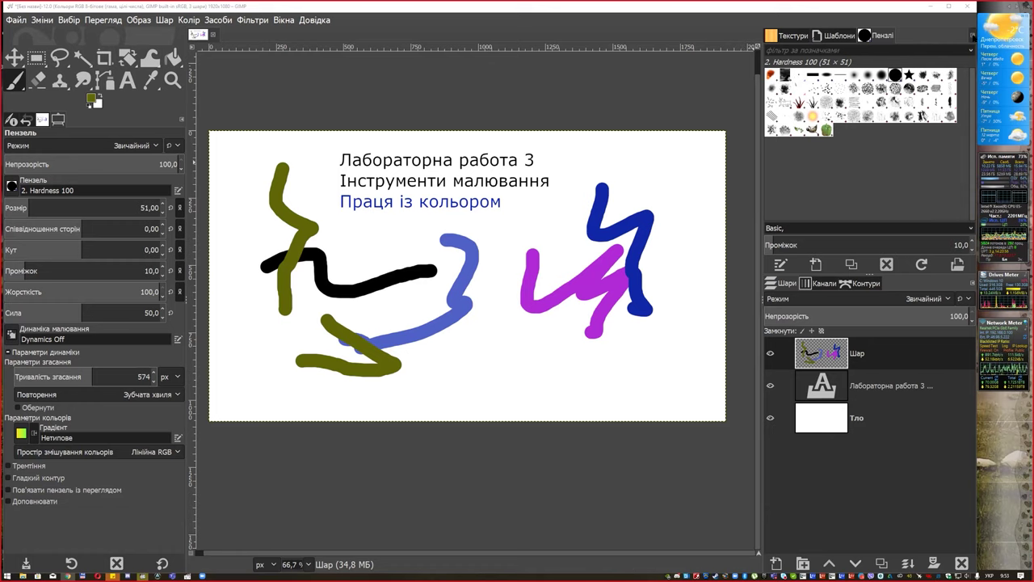
pyautogui.click(972, 35)
pyautogui.moveTo(855, 49)
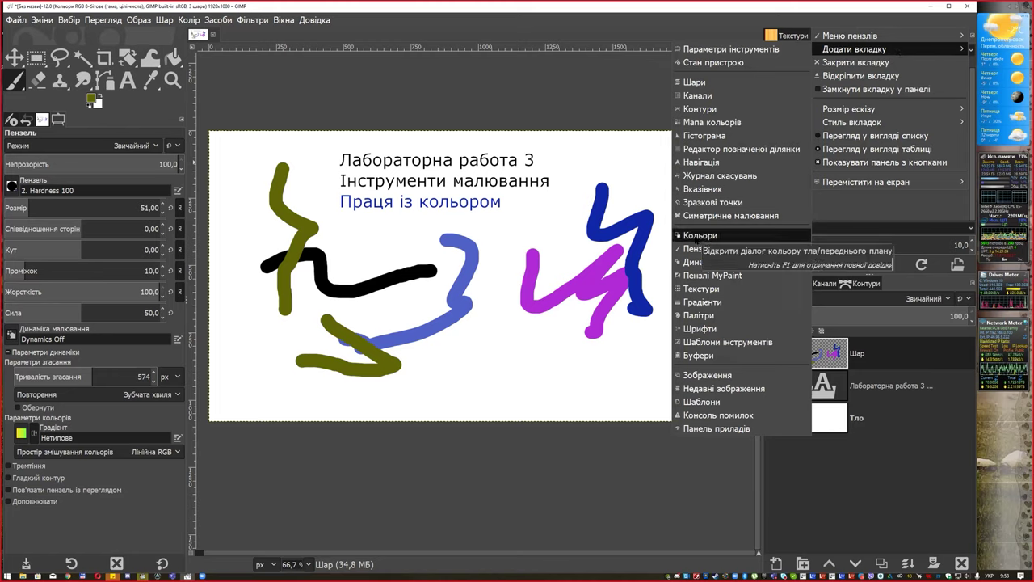
# Using the Colours panel, paint a strong blue curved stroke at the top right
pyautogui.click(696, 235)
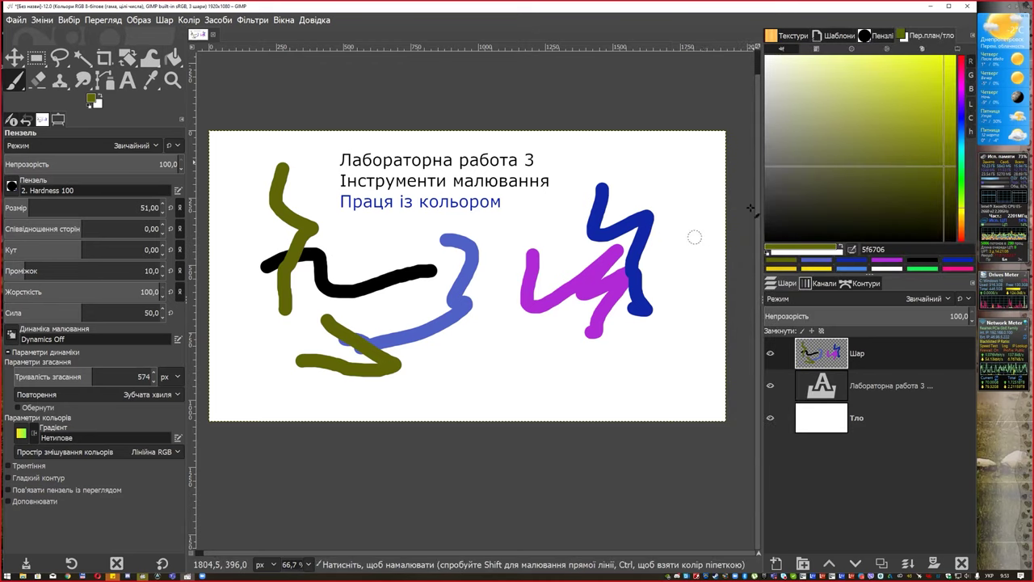
pyautogui.moveTo(862, 102); pyautogui.dragTo(863, 109)
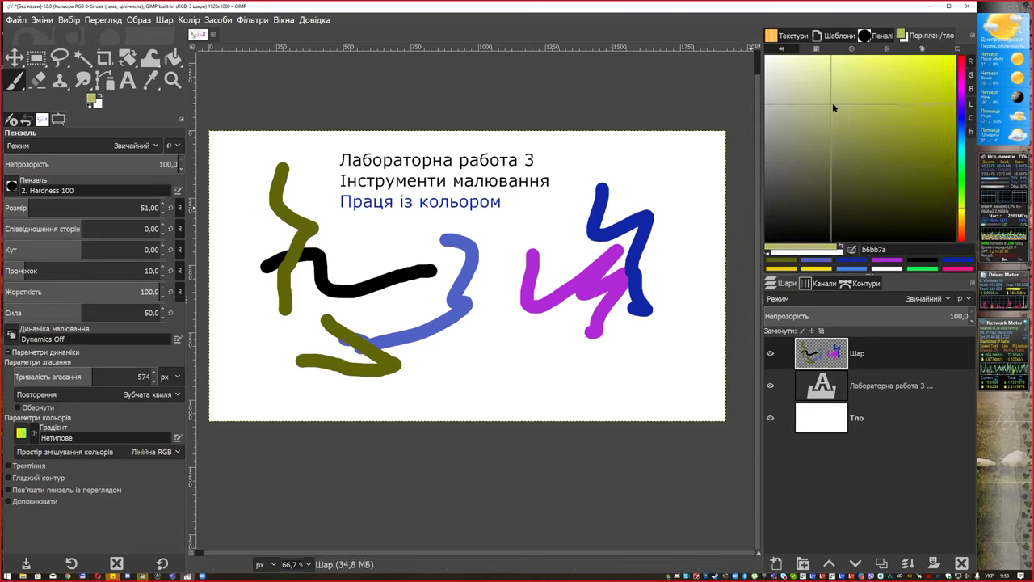
pyautogui.click(907, 153)
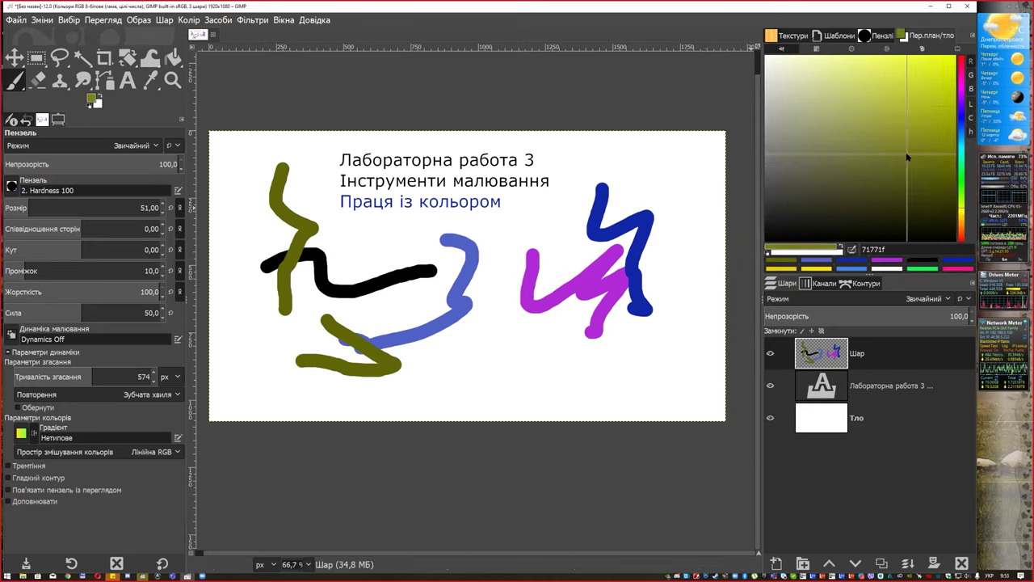
pyautogui.click(960, 81)
pyautogui.click(928, 82)
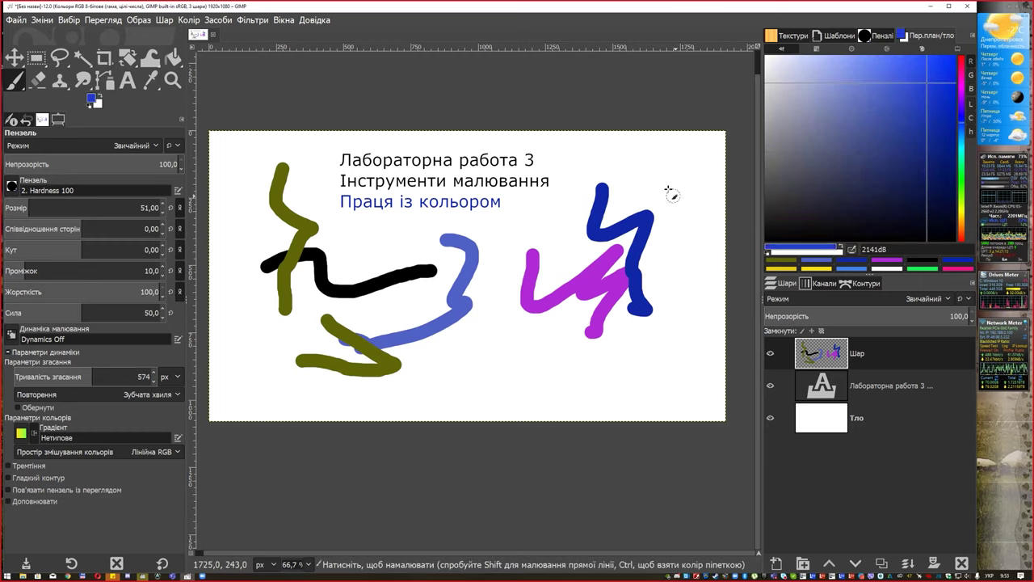
pyautogui.moveTo(649, 151); pyautogui.dragTo(679, 232)
# Paint a gold stroke near the right edge, then select dark brown
pyautogui.click(961, 219)
pyautogui.click(905, 135)
pyautogui.moveTo(696, 266)
pyautogui.mouseDown()
pyautogui.moveTo(634, 326)
pyautogui.moveTo(470, 345)
pyautogui.moveTo(549, 374)
pyautogui.mouseUp()
pyautogui.click(862, 180)
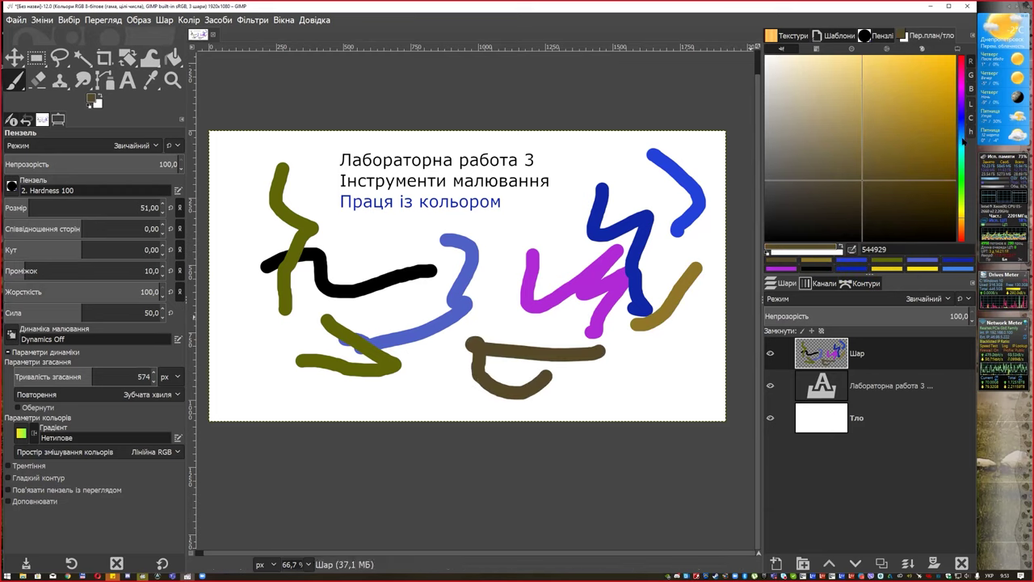
# Paint orange-red strokes across the lower canvas, then clear all strokes from the Шар layer
pyautogui.click(961, 232)
pyautogui.click(928, 99)
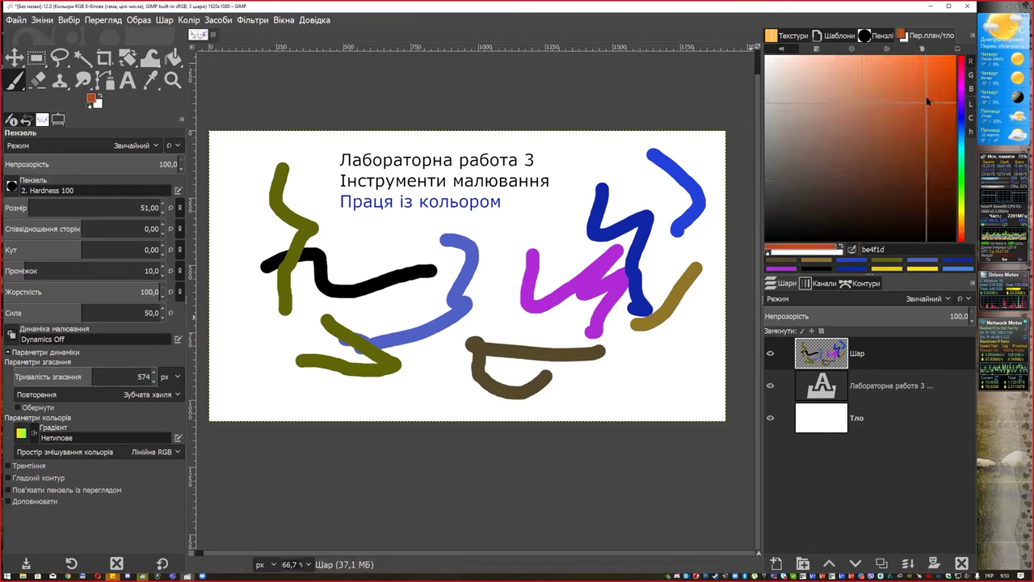
pyautogui.moveTo(289, 342); pyautogui.dragTo(329, 353)
pyautogui.moveTo(518, 367); pyautogui.dragTo(549, 349)
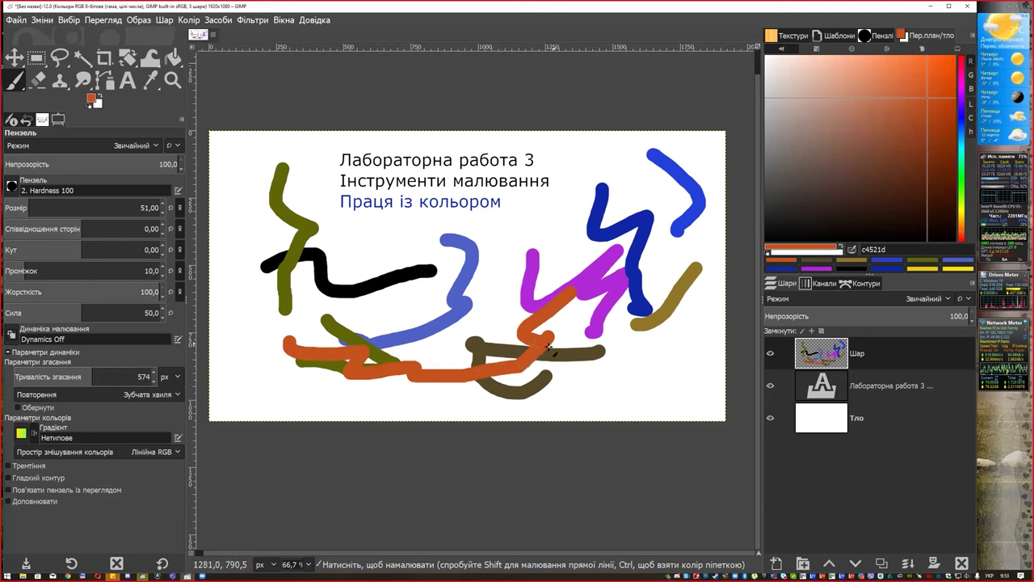
pyautogui.moveTo(326, 292); pyautogui.dragTo(450, 352)
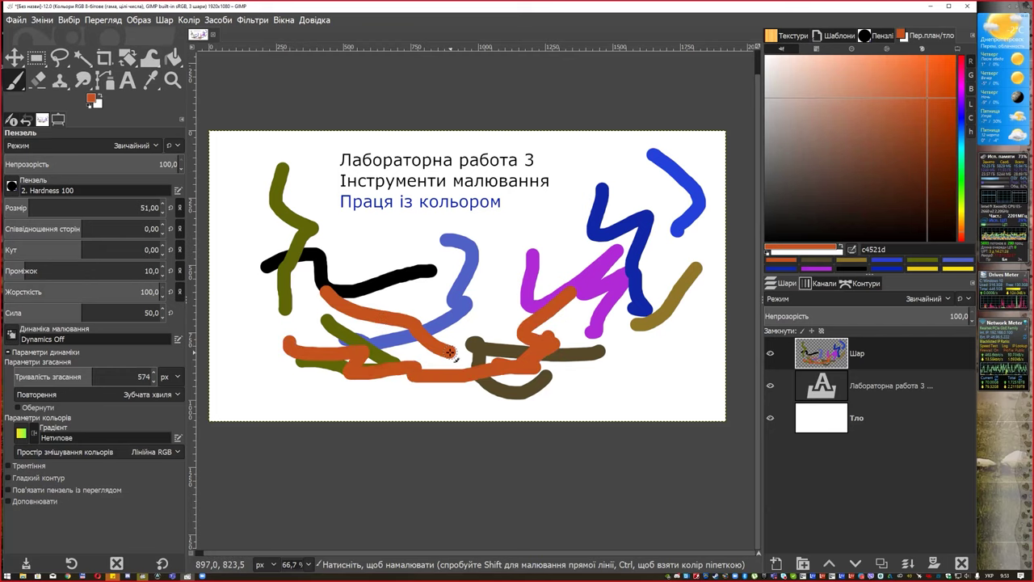
pyautogui.press('ctrl')
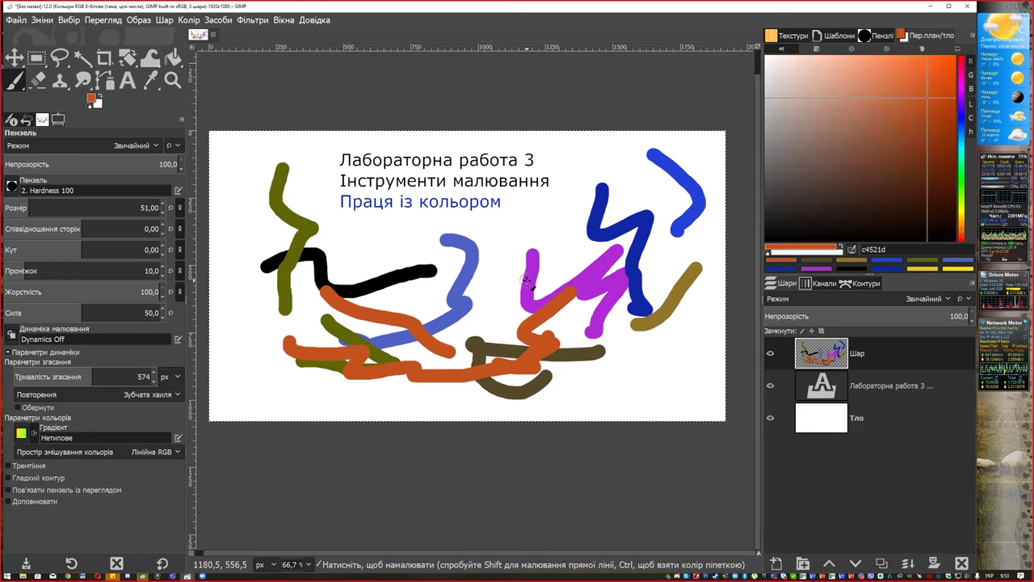
pyautogui.press('Delete')
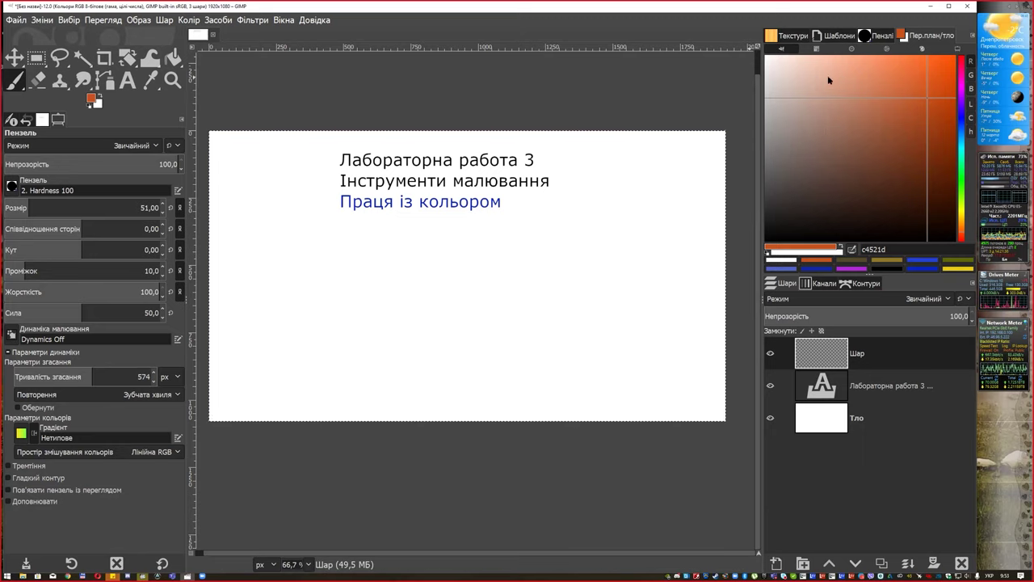
# Cycle through the Colours dock selectors, ending back on the colour square
pyautogui.click(851, 50)
pyautogui.click(850, 48)
pyautogui.click(887, 48)
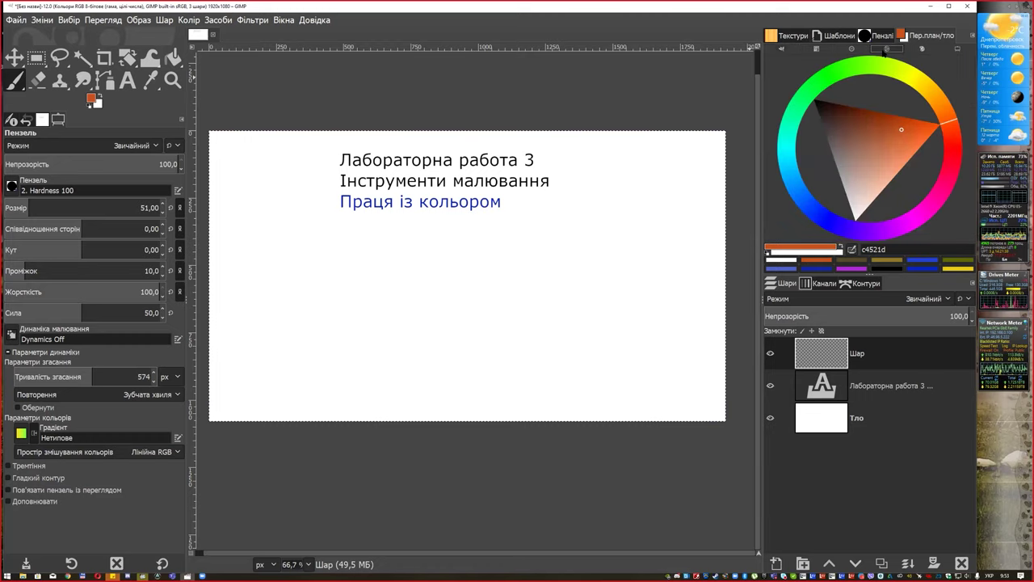
pyautogui.click(922, 48)
pyautogui.click(955, 49)
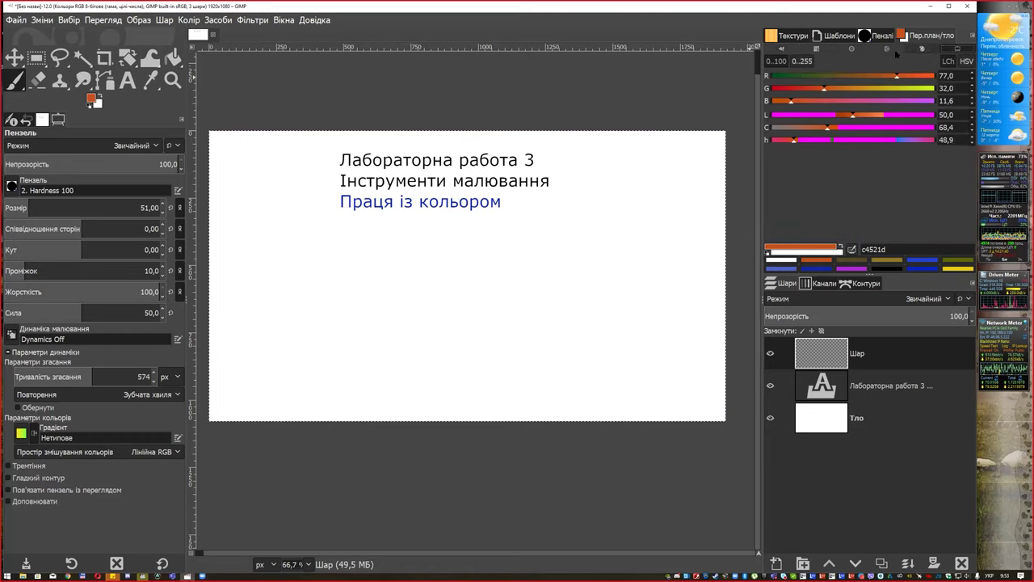
pyautogui.click(785, 49)
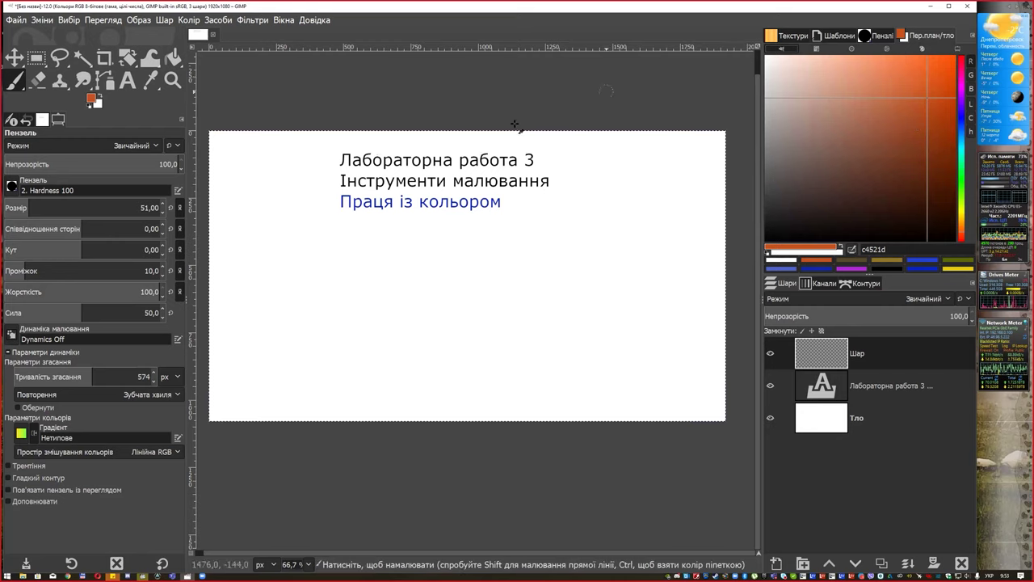
# Set the foreground colour to orange-brown bc5f35
pyautogui.click(93, 99)
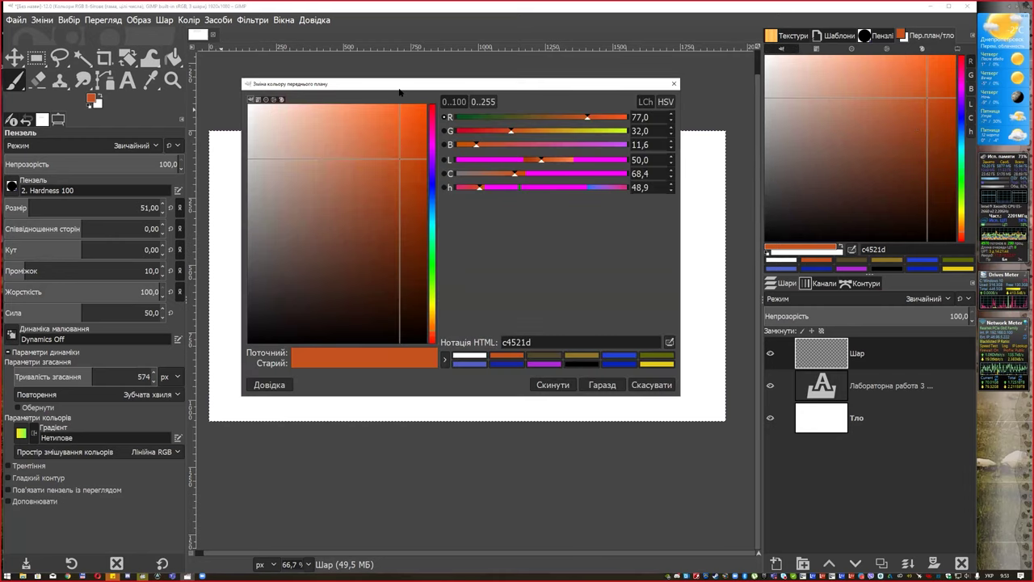
pyautogui.moveTo(408, 87); pyautogui.dragTo(403, 108)
pyautogui.moveTo(806, 130)
pyautogui.mouseDown()
pyautogui.moveTo(883, 131)
pyautogui.moveTo(907, 92)
pyautogui.moveTo(894, 92)
pyautogui.moveTo(908, 88)
pyautogui.moveTo(867, 121)
pyautogui.moveTo(950, 89)
pyautogui.moveTo(914, 90)
pyautogui.moveTo(900, 107)
pyautogui.mouseUp()
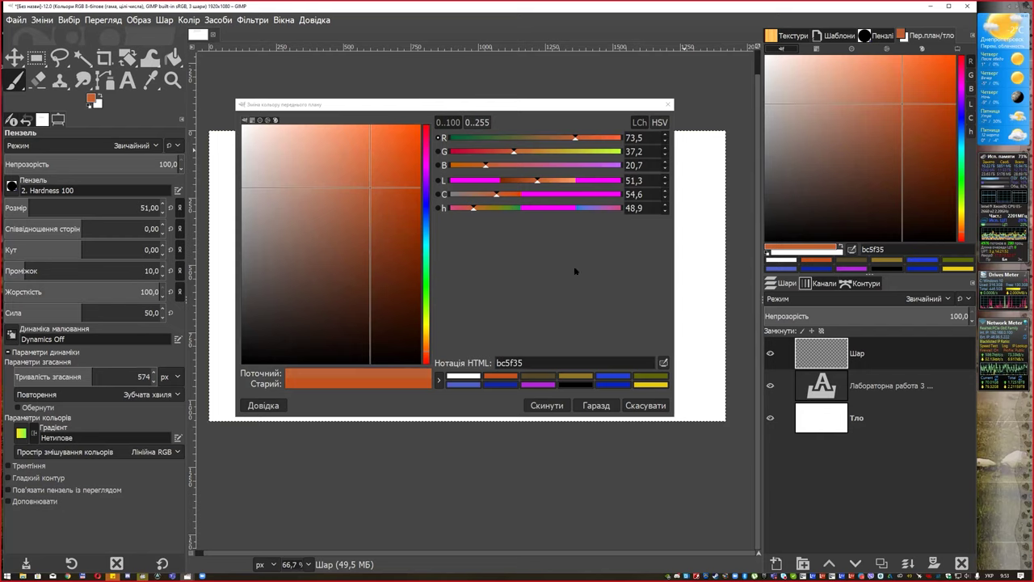
pyautogui.click(587, 406)
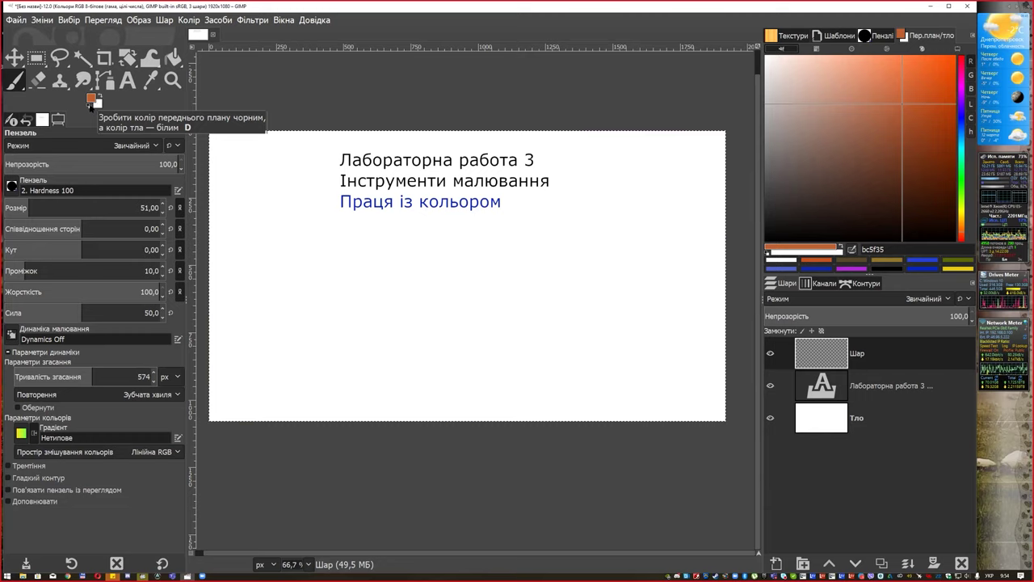
# Reset to default colours and set the background colour to red d91f1f
pyautogui.click(90, 105)
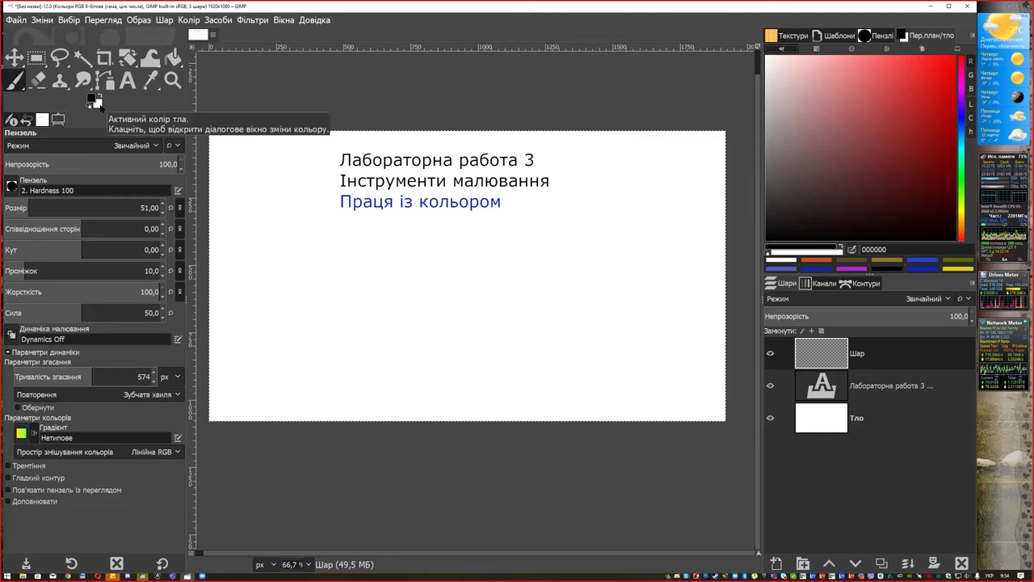
pyautogui.click(95, 103)
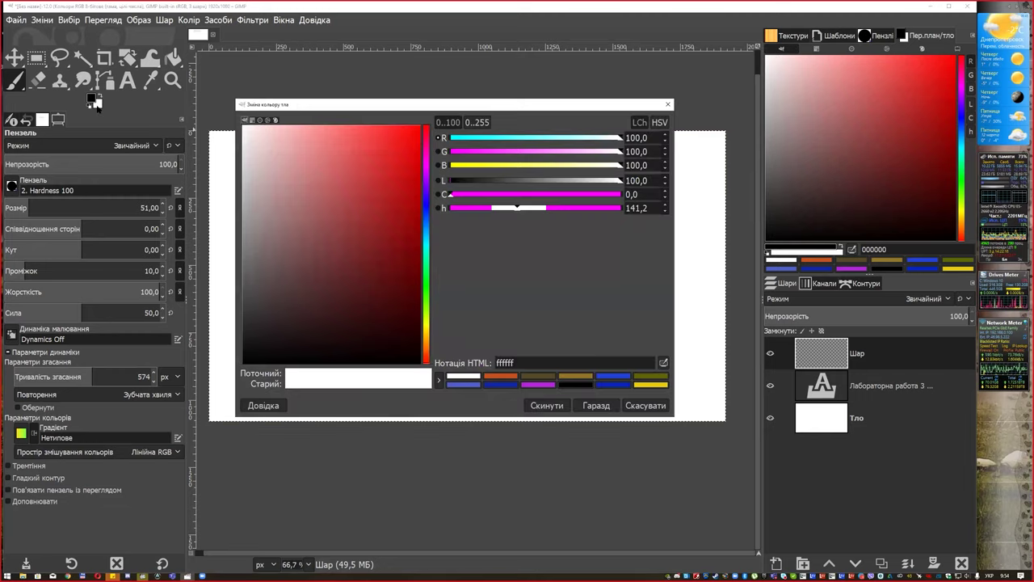
pyautogui.click(401, 166)
pyautogui.click(598, 405)
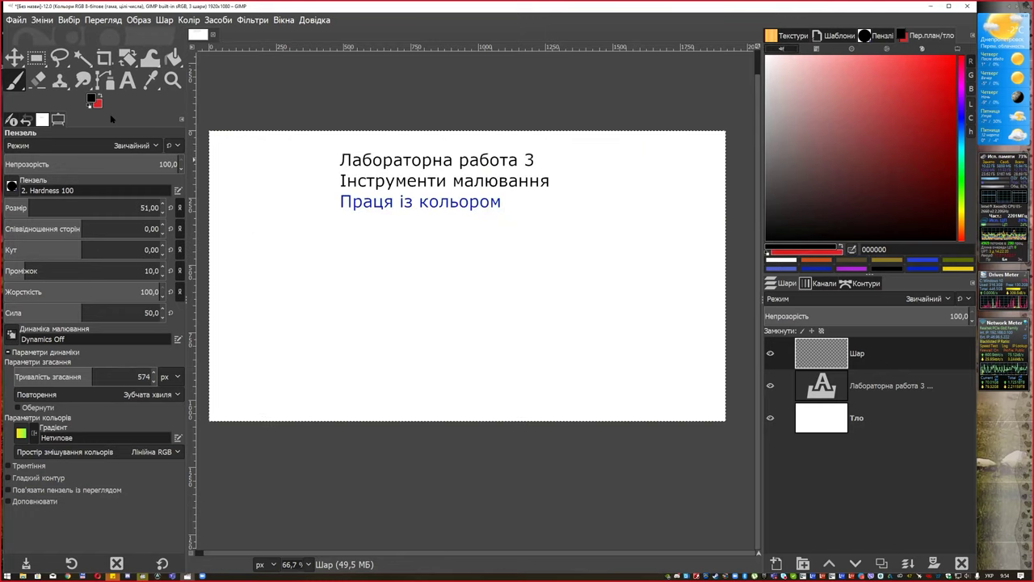
# Paint a thick black zigzag, swap colours, and paint a thick red zigzag below it
pyautogui.moveTo(291, 287); pyautogui.dragTo(549, 281)
pyautogui.press('x')
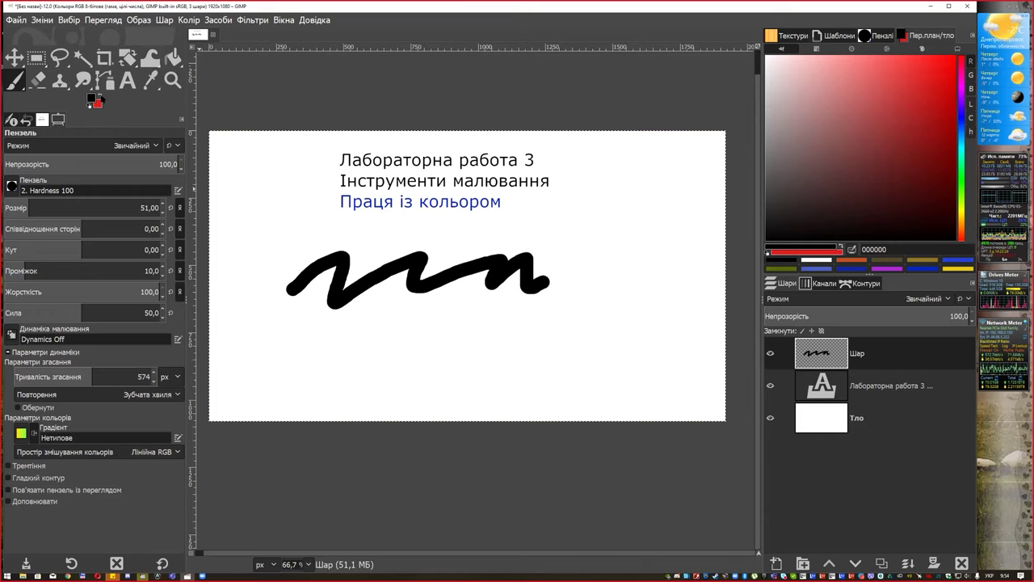
pyautogui.moveTo(645, 219); pyautogui.dragTo(451, 334)
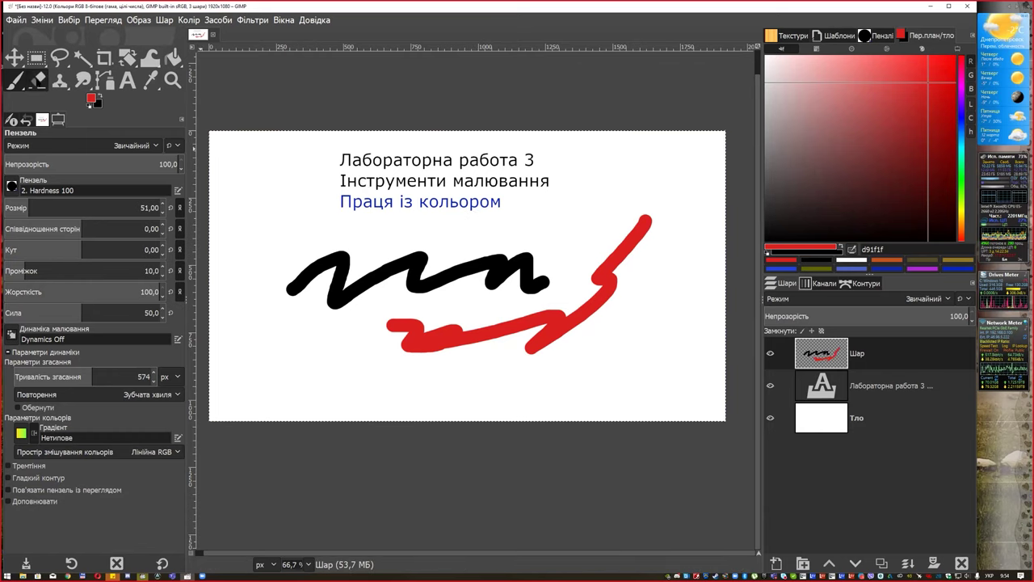
# Erase the right part of the black zigzag and a leftover dot, then select the Тло layer
pyautogui.click(37, 80)
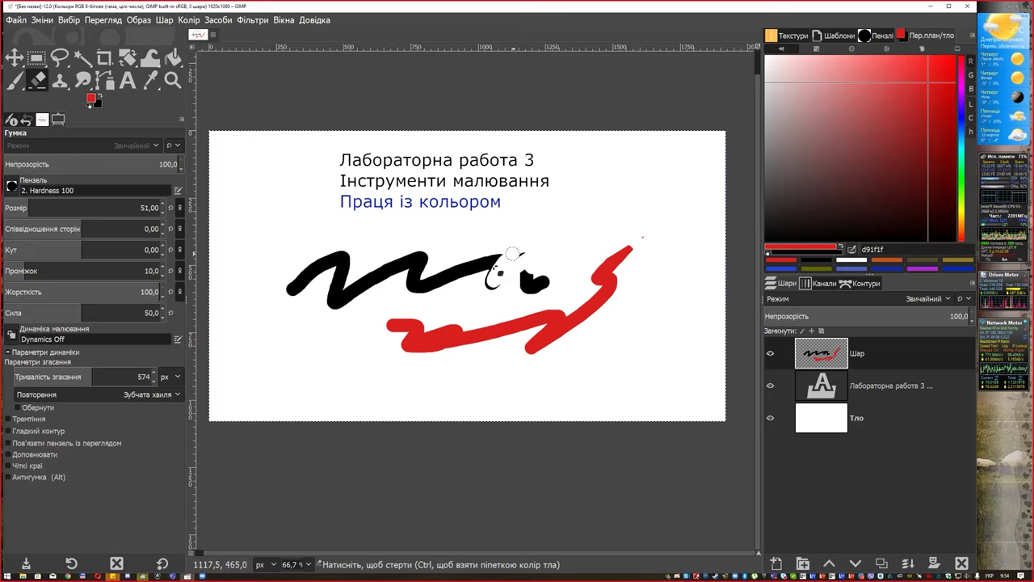
pyautogui.moveTo(558, 270); pyautogui.dragTo(496, 248)
pyautogui.click(518, 261)
pyautogui.press('End')
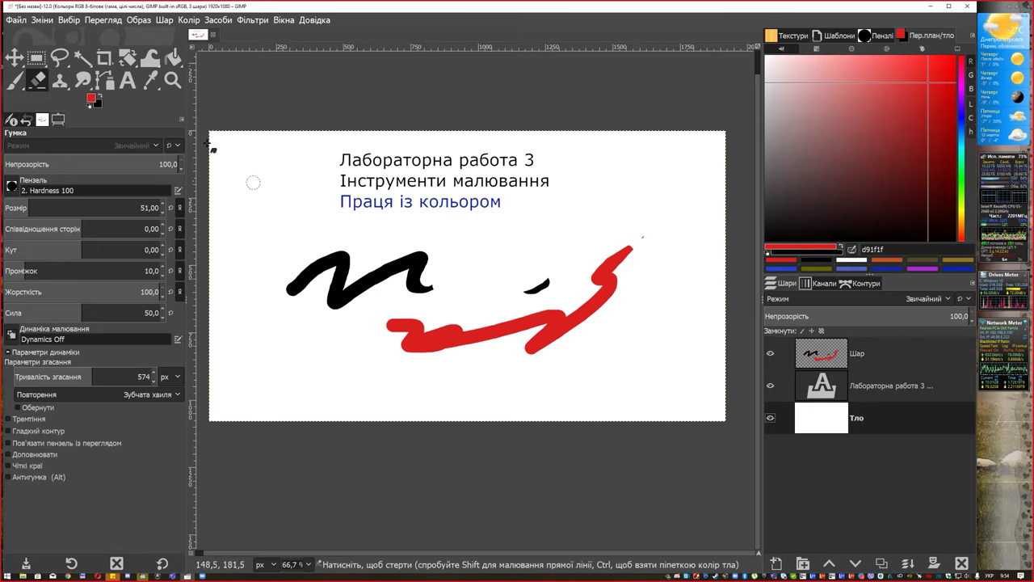
# On Тло, paint a wavy red vertical line and a green stroke, then erase lower right to black
pyautogui.press('p')
pyautogui.moveTo(649, 211); pyautogui.dragTo(640, 374)
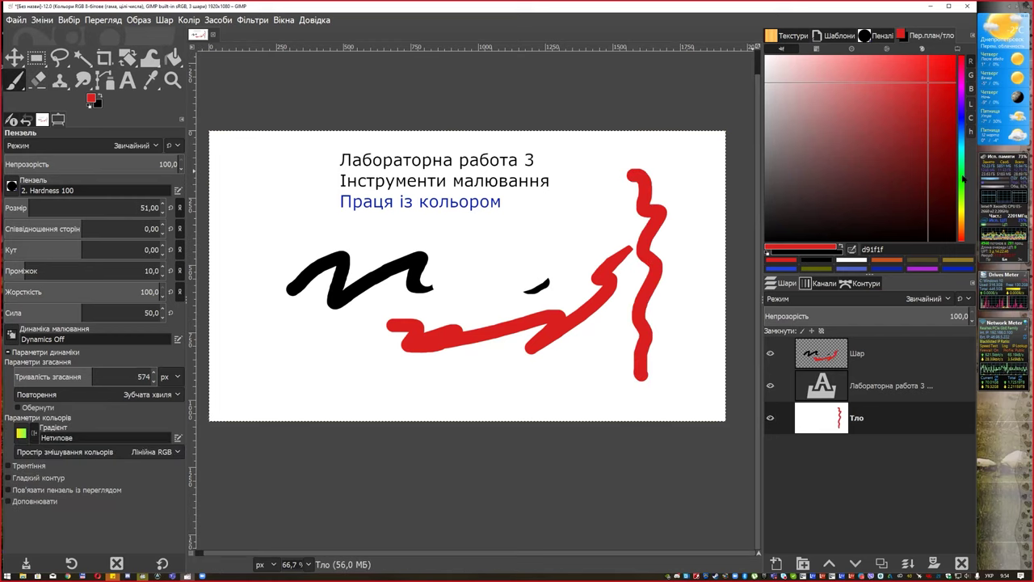
pyautogui.press('x')
pyautogui.moveTo(624, 158); pyautogui.dragTo(679, 320)
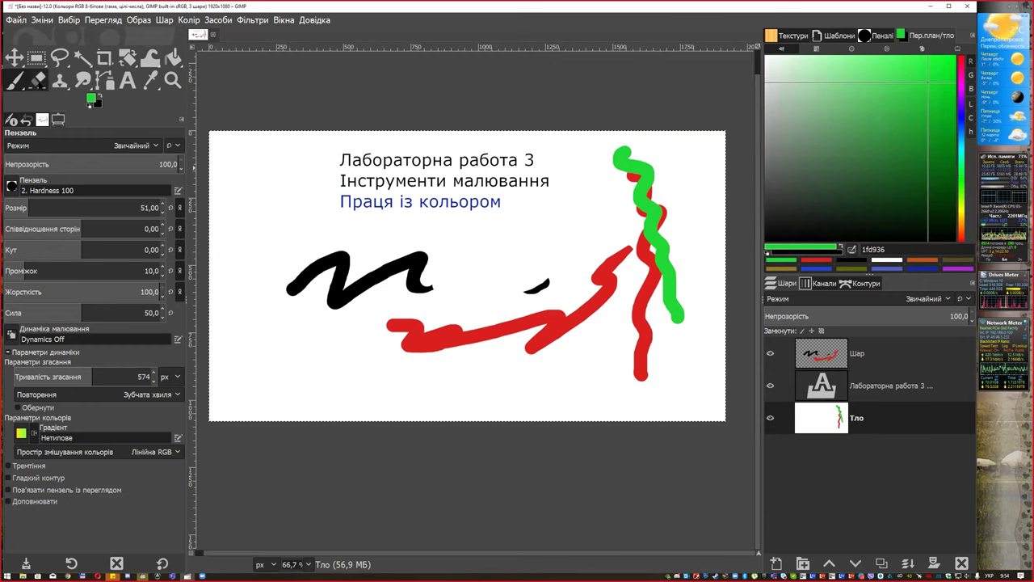
pyautogui.click(38, 80)
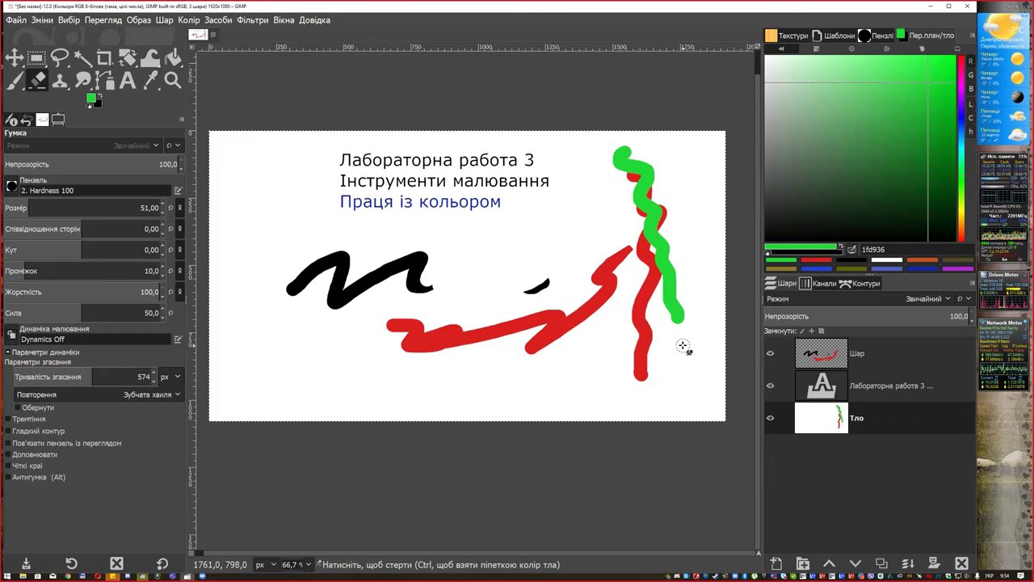
pyautogui.moveTo(677, 336)
pyautogui.mouseDown()
pyautogui.moveTo(650, 378)
pyautogui.moveTo(656, 308)
pyautogui.mouseUp()
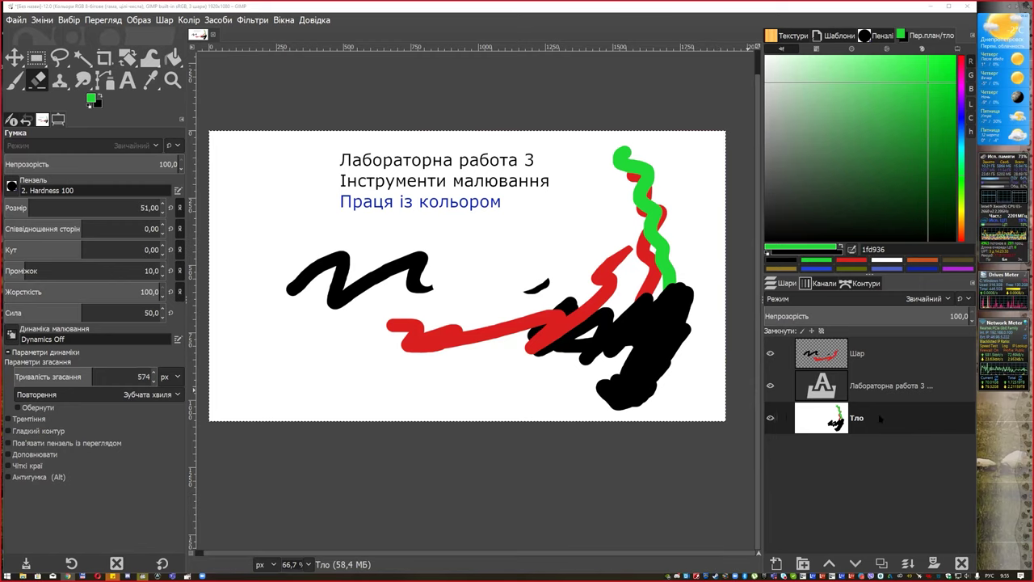
# Erase the black patches on Тло back to white, then trim the red zigzag's upper tip on Шар
pyautogui.moveTo(569, 361); pyautogui.dragTo(511, 387)
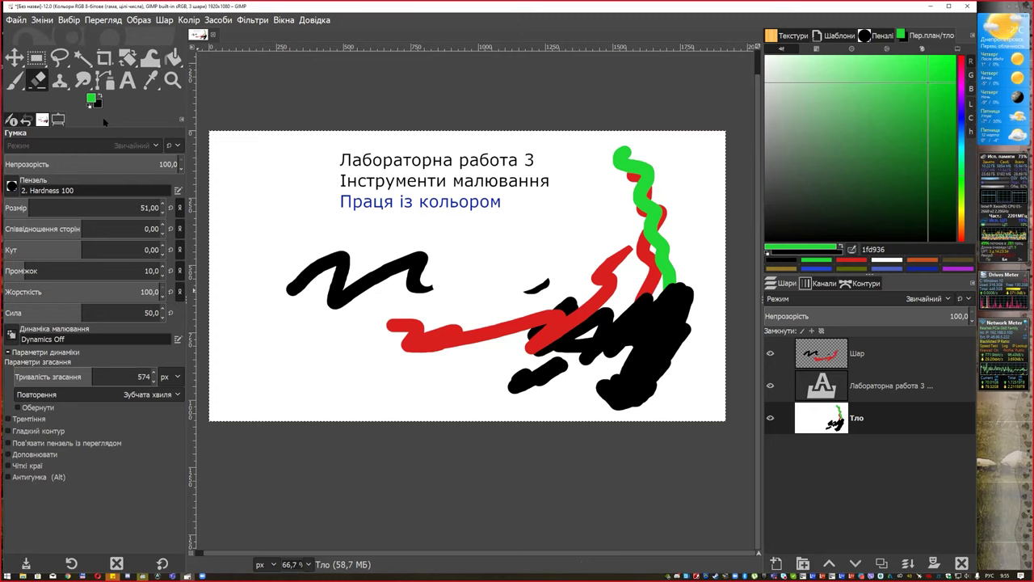
pyautogui.click(89, 105)
pyautogui.moveTo(648, 348); pyautogui.dragTo(587, 310)
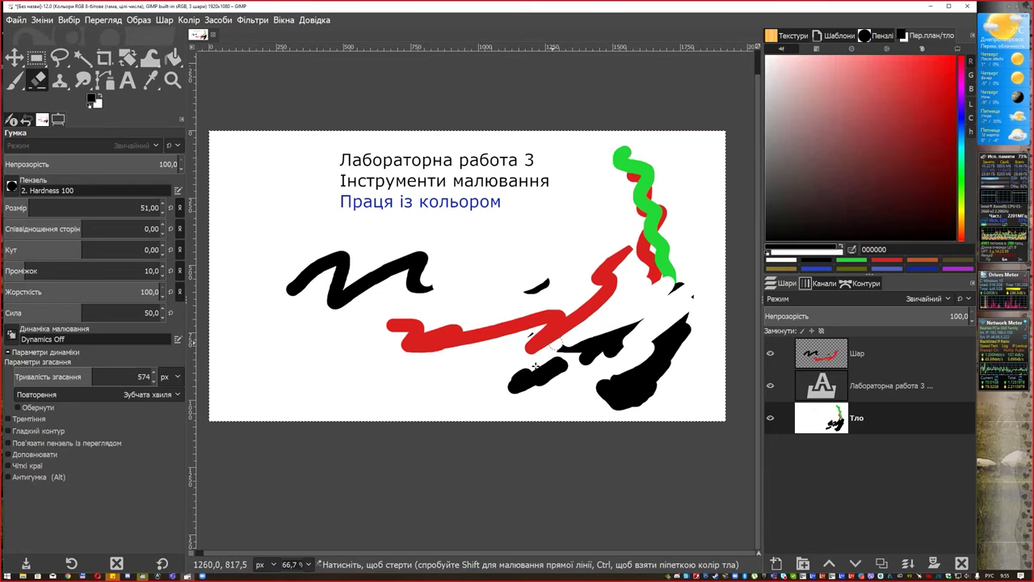
pyautogui.moveTo(534, 366); pyautogui.dragTo(547, 324)
pyautogui.moveTo(563, 360); pyautogui.dragTo(625, 325)
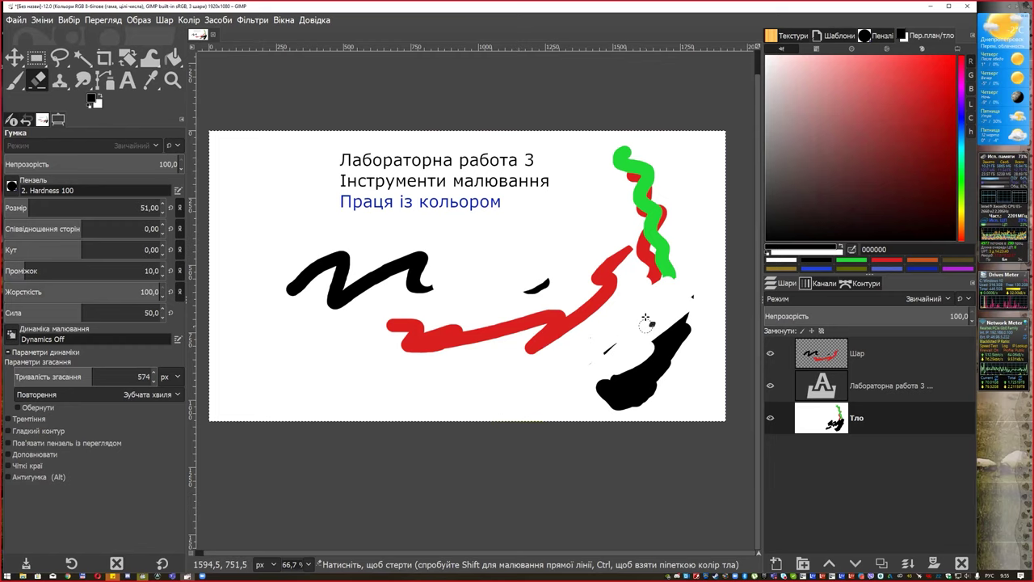
pyautogui.moveTo(691, 302); pyautogui.dragTo(673, 361)
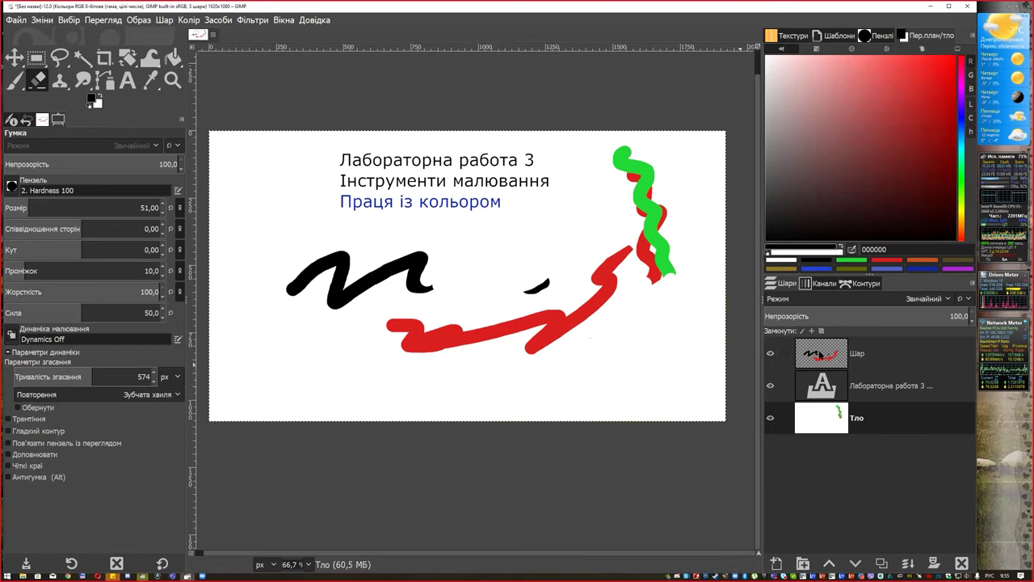
pyautogui.click(856, 353)
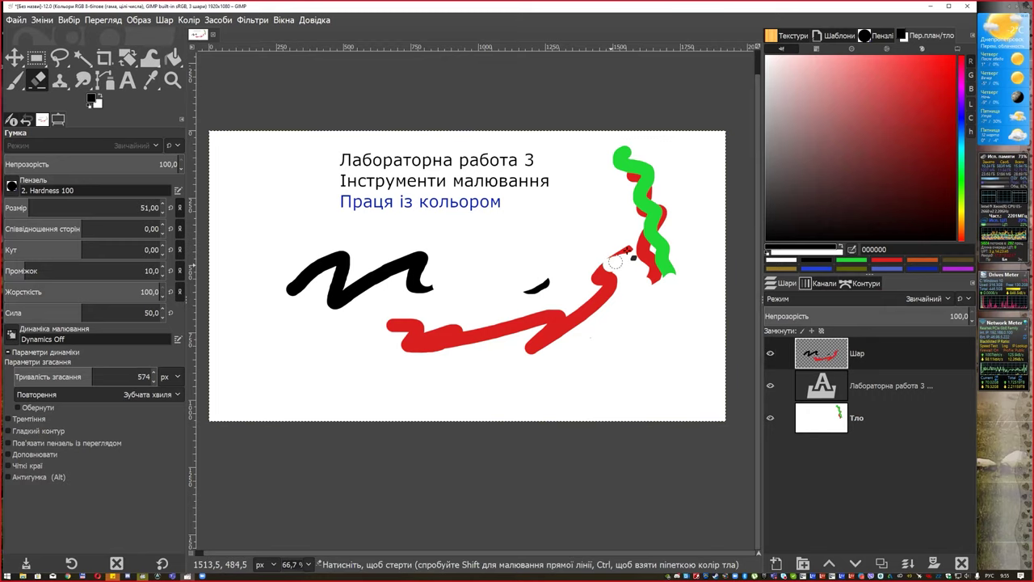
pyautogui.moveTo(583, 289)
pyautogui.mouseDown()
pyautogui.moveTo(588, 323)
pyautogui.moveTo(485, 333)
pyautogui.moveTo(535, 348)
pyautogui.mouseUp()
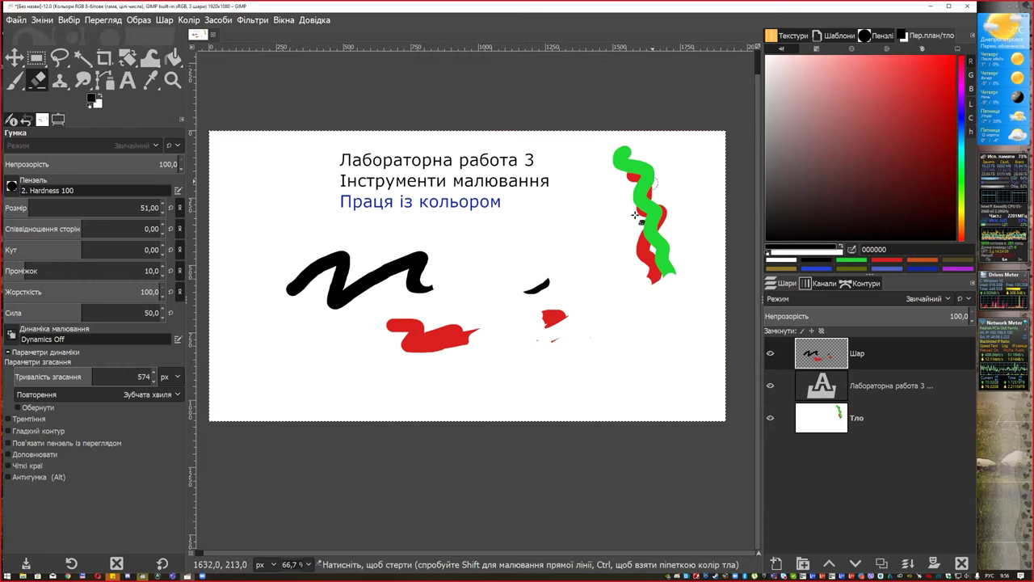
# Erase the red stroke and black squiggle, then clear whatever remains on the Шар layer
pyautogui.moveTo(562, 326); pyautogui.dragTo(424, 321)
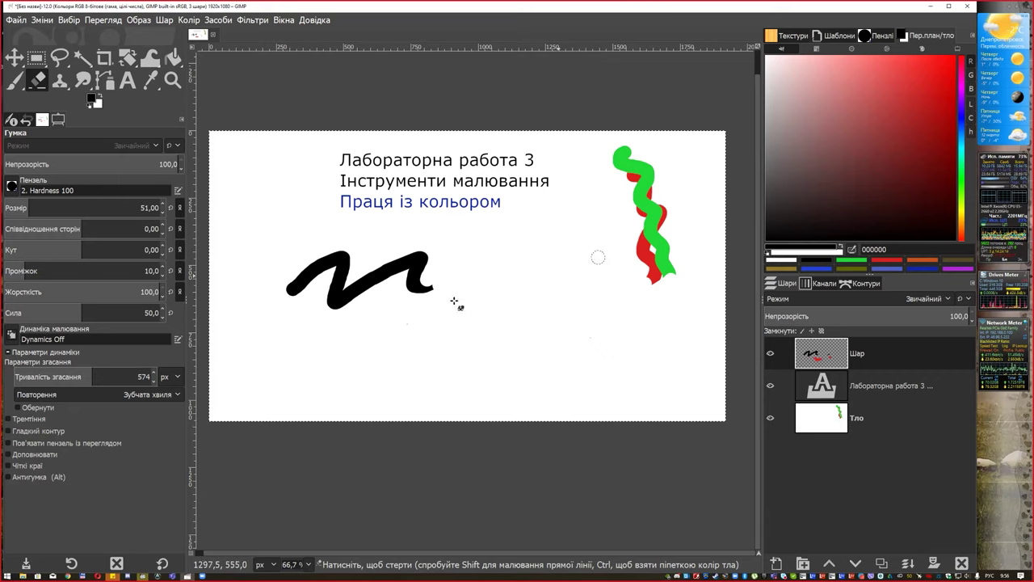
pyautogui.moveTo(454, 302); pyautogui.dragTo(405, 265)
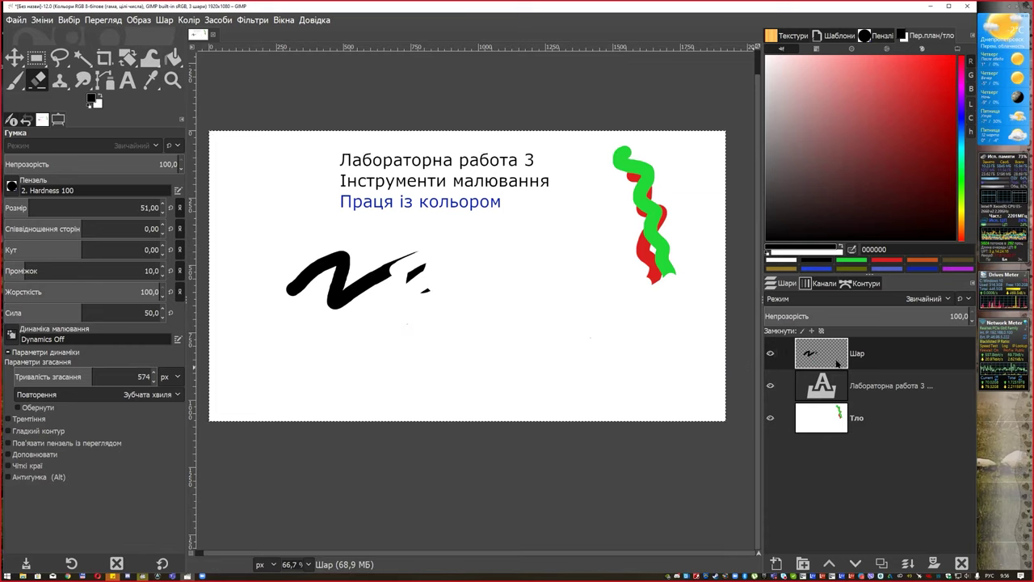
pyautogui.moveTo(426, 275); pyautogui.dragTo(377, 247)
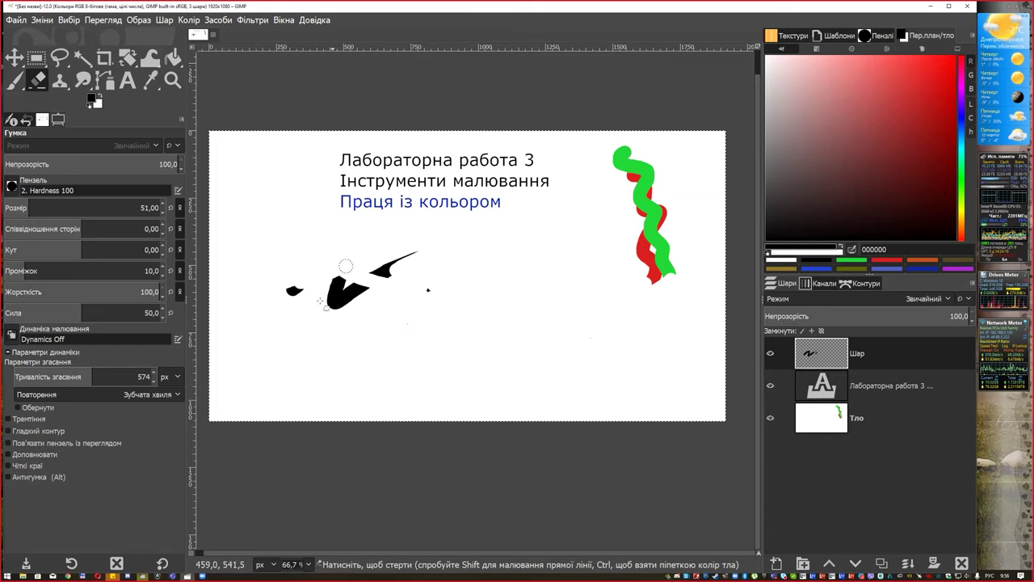
pyautogui.moveTo(320, 300); pyautogui.dragTo(379, 301)
pyautogui.press('Delete')
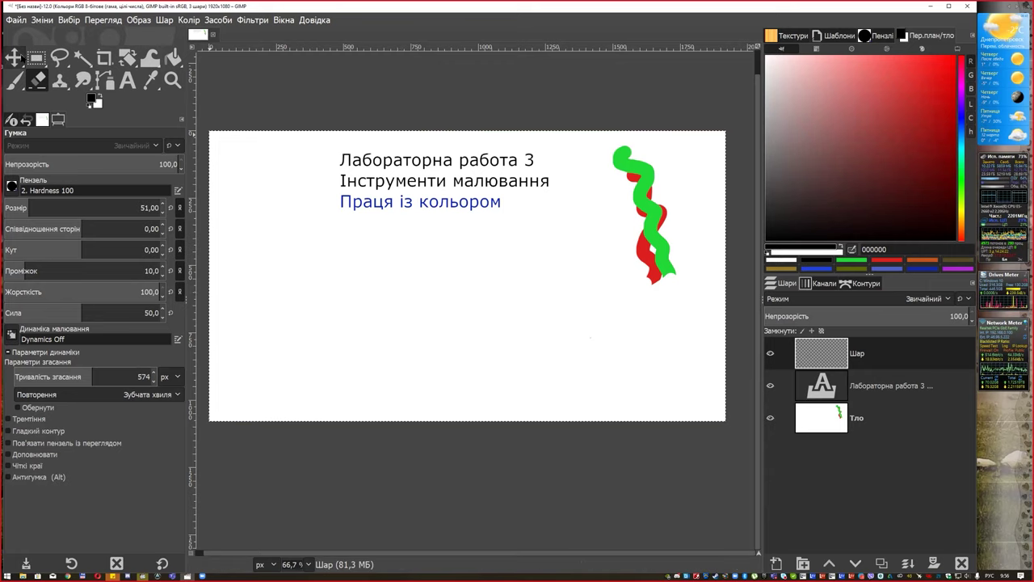
pyautogui.click(16, 82)
# Switch to the Paintbrush, dock a Brushes panel on the right, and select 2. Block 02
pyautogui.click(74, 82)
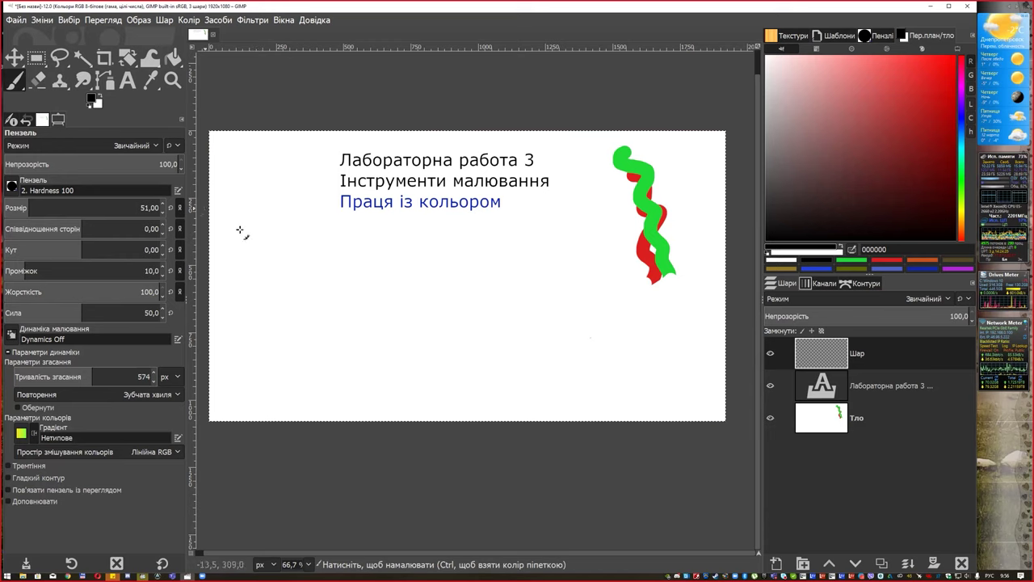
pyautogui.moveTo(877, 36); pyautogui.dragTo(720, 93)
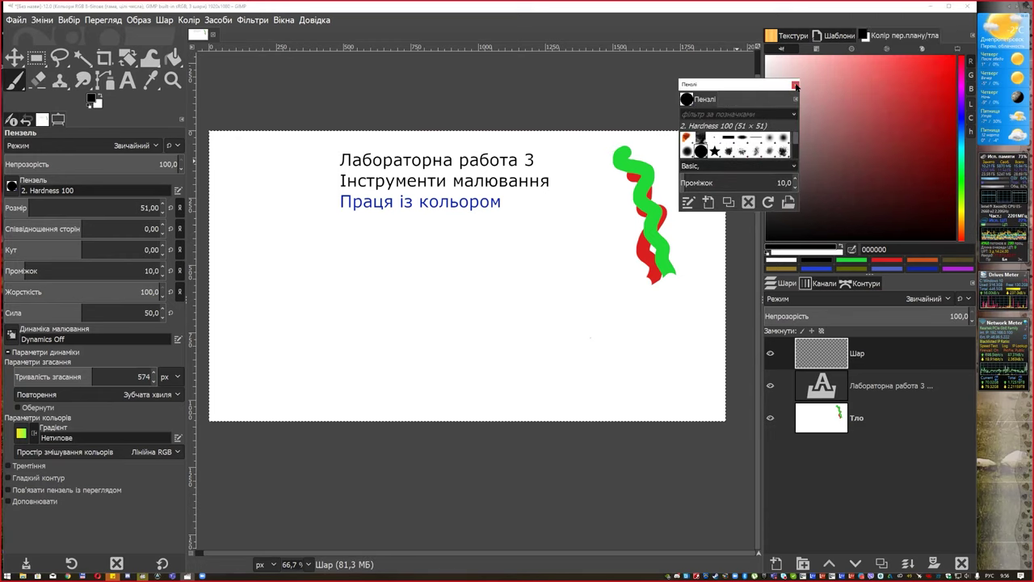
pyautogui.click(800, 87)
pyautogui.click(972, 36)
pyautogui.moveTo(871, 35)
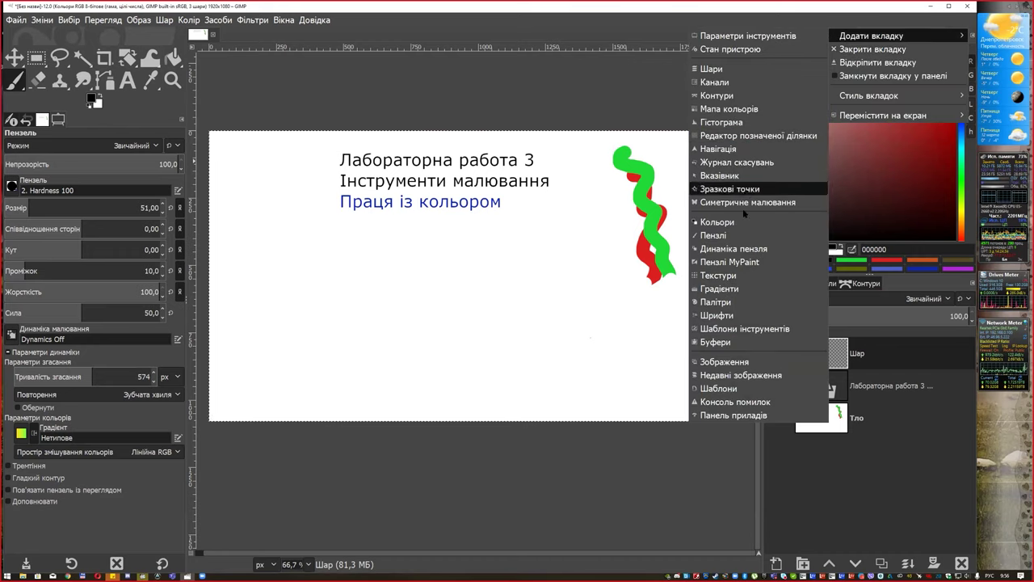
pyautogui.click(715, 235)
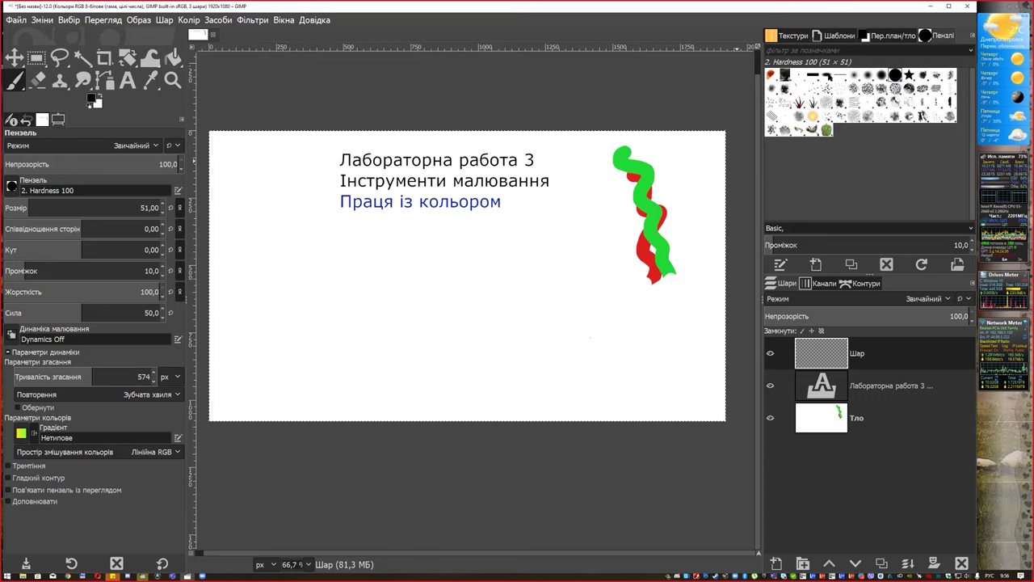
pyautogui.click(826, 75)
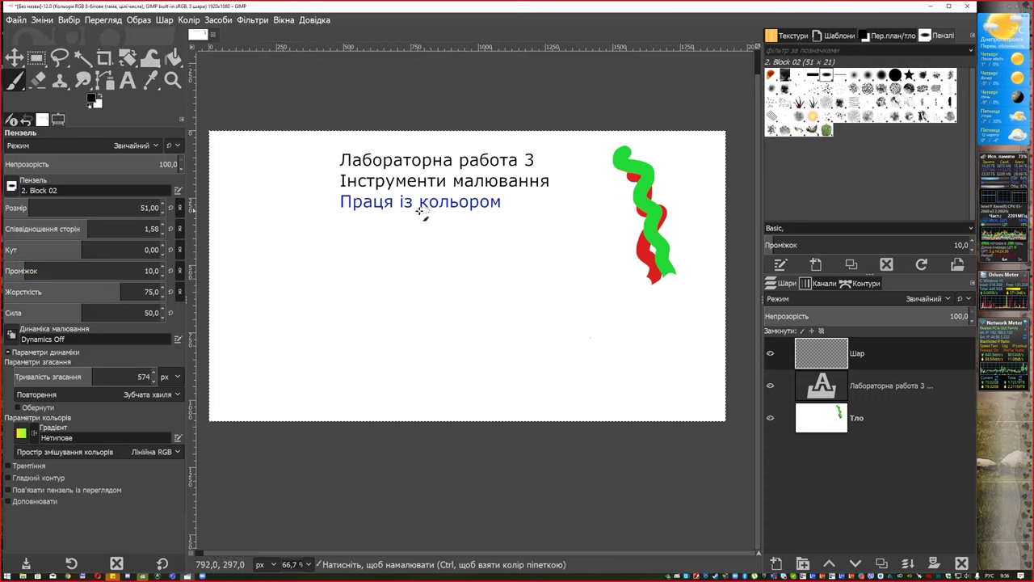
# Stamp a Grass #2 texture, try Hardness 100 and Star, then paint a size-230 Hardness 075 blot
pyautogui.click(826, 102)
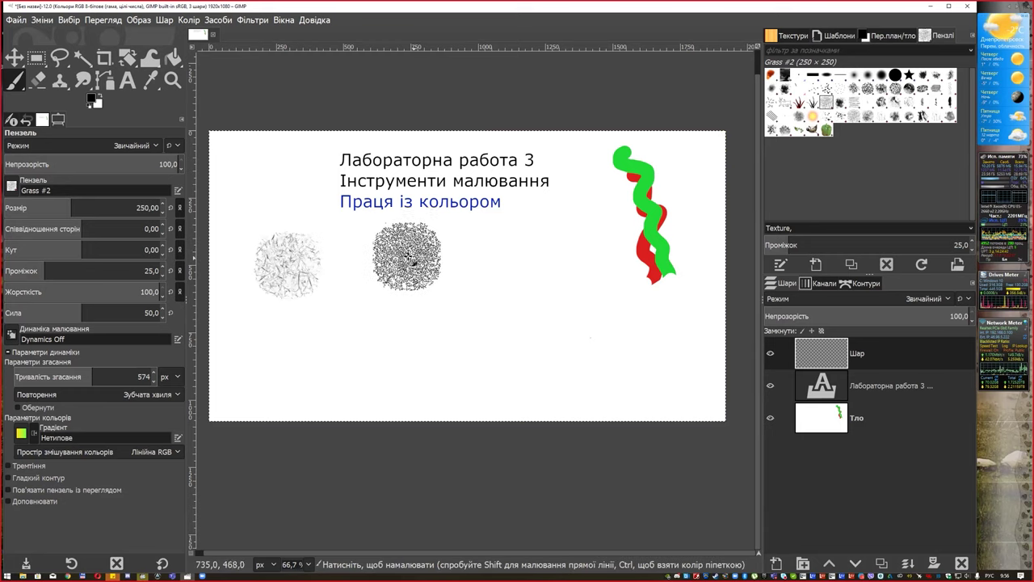
pyautogui.click(407, 256)
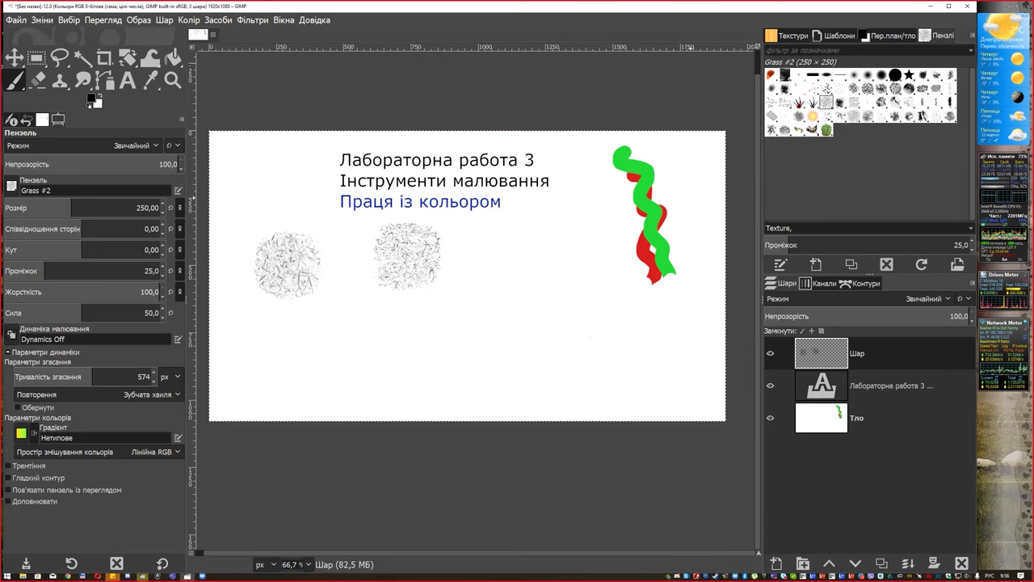
pyautogui.click(895, 75)
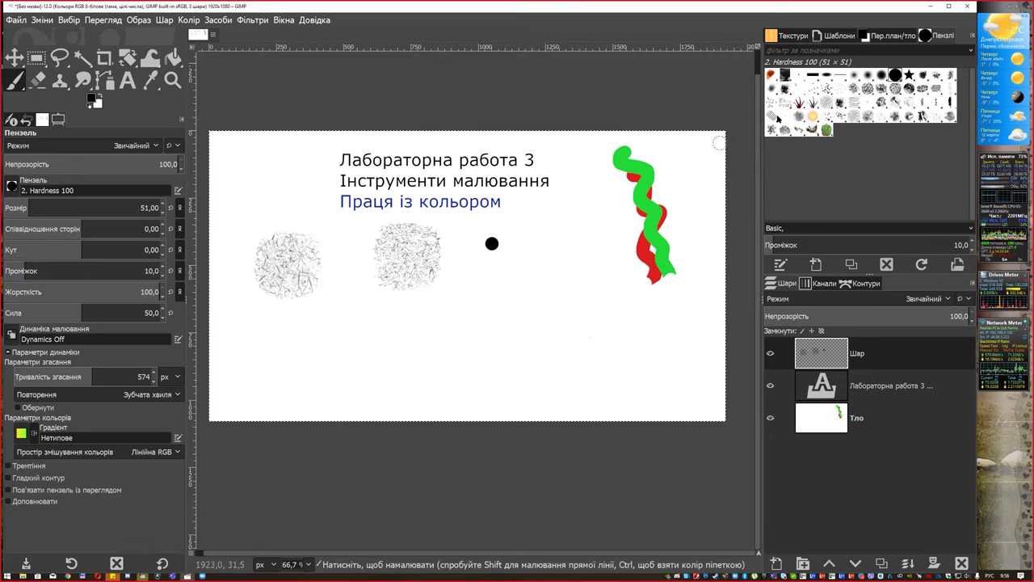
pyautogui.click(909, 75)
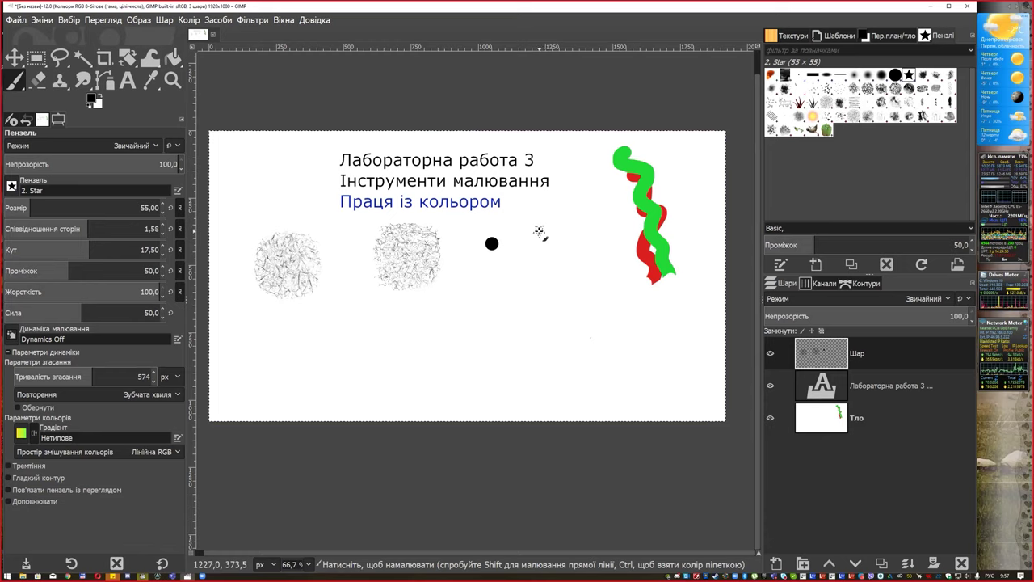
pyautogui.click(881, 75)
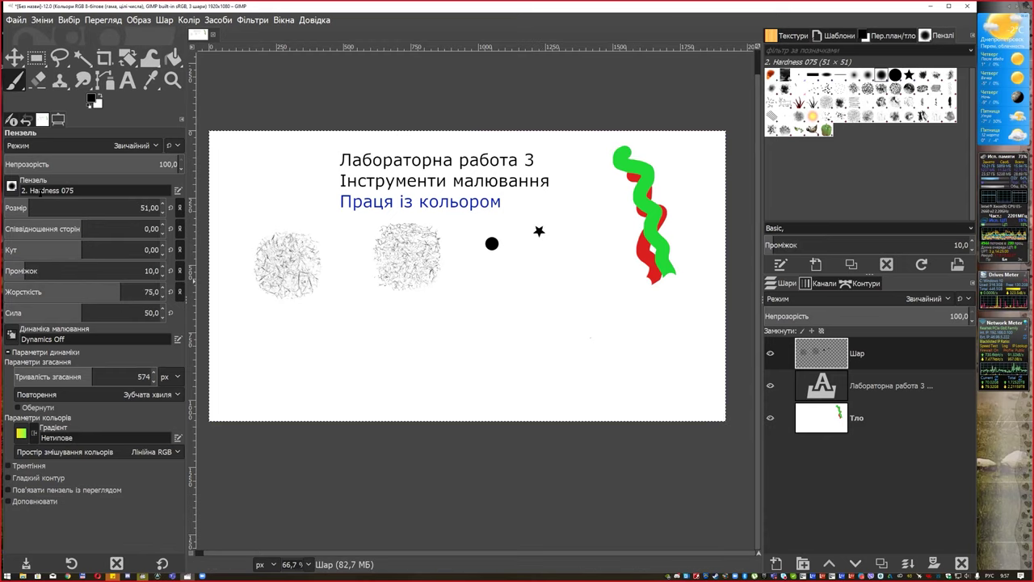
pyautogui.moveTo(39, 201); pyautogui.dragTo(72, 202)
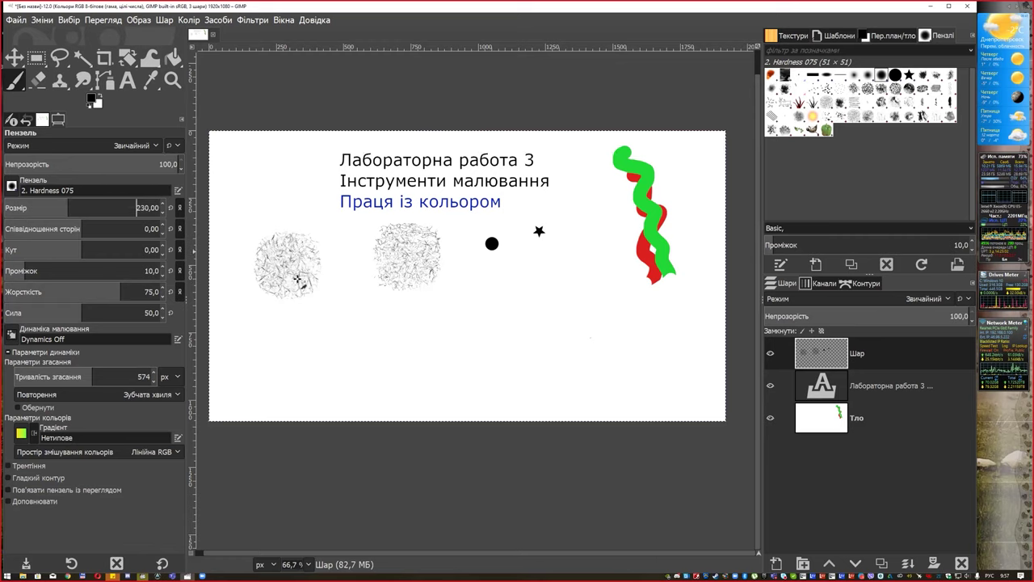
pyautogui.click(576, 306)
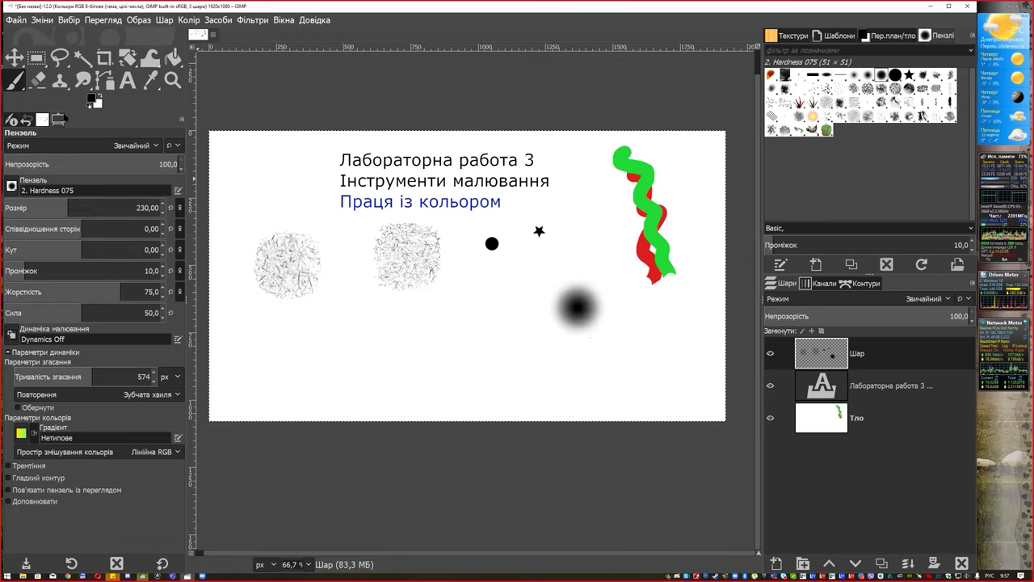
# Move the title text block to the top-left of the canvas
pyautogui.press('m')
pyautogui.moveTo(384, 263); pyautogui.dragTo(361, 254)
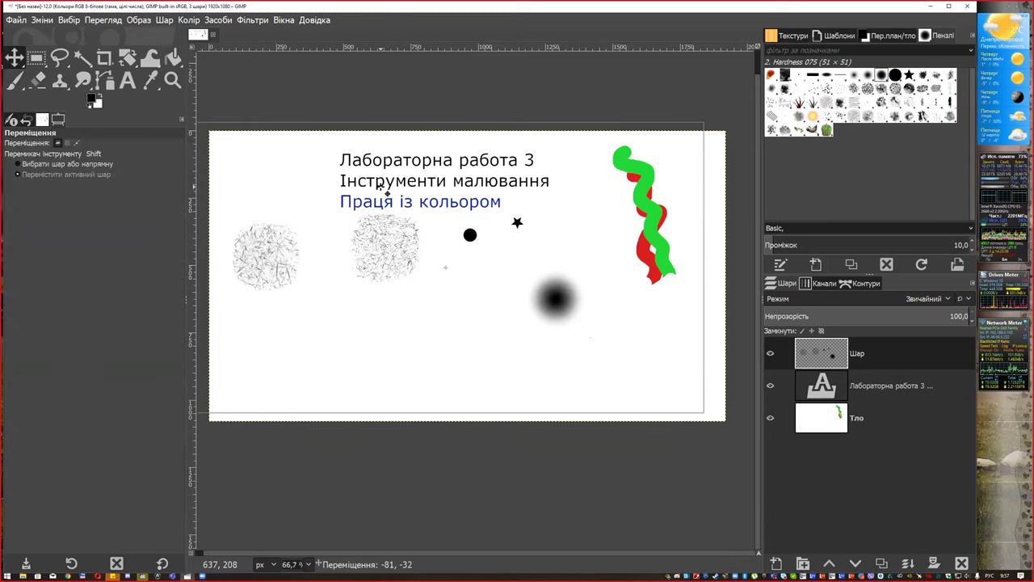
pyautogui.hotkey('ctrl', 'z')
pyautogui.moveTo(389, 180); pyautogui.dragTo(272, 167)
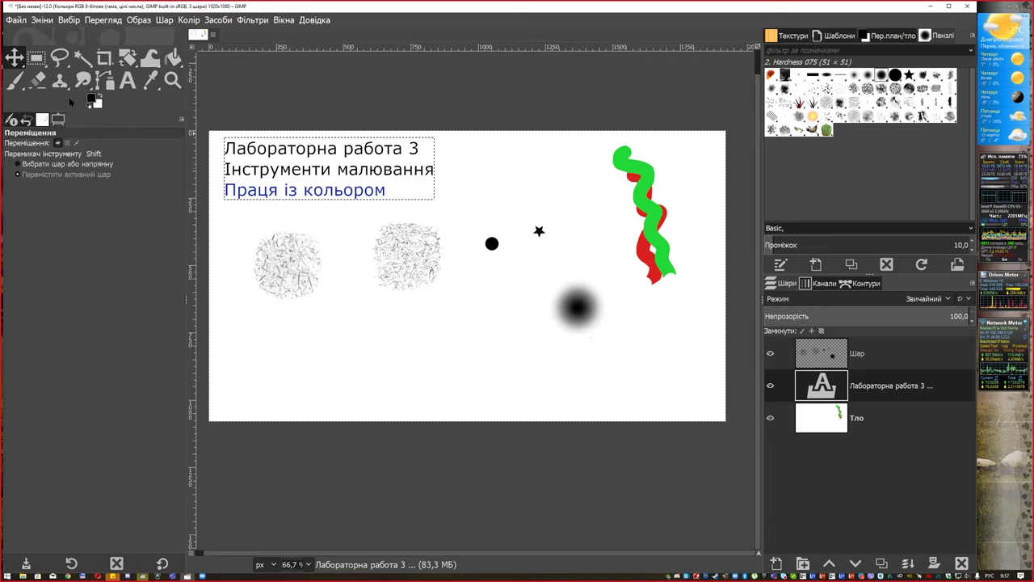
# Add a new line 'Пензлі- зміна розміру [ та ]' below 'Праця із кольором'
pyautogui.click(127, 80)
pyautogui.click(354, 191)
pyautogui.click(390, 191)
pyautogui.press('Return')
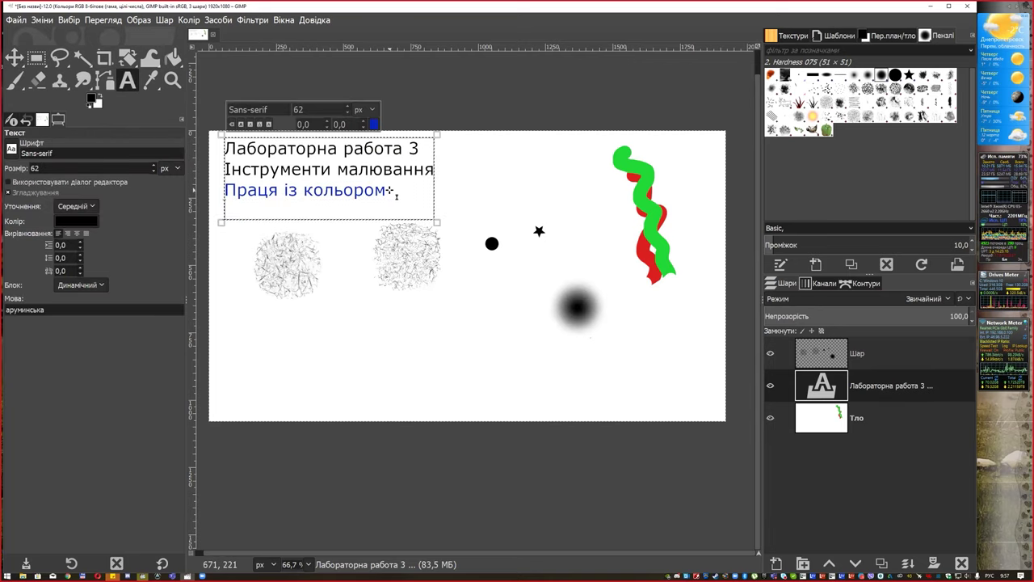
pyautogui.write('Пек')
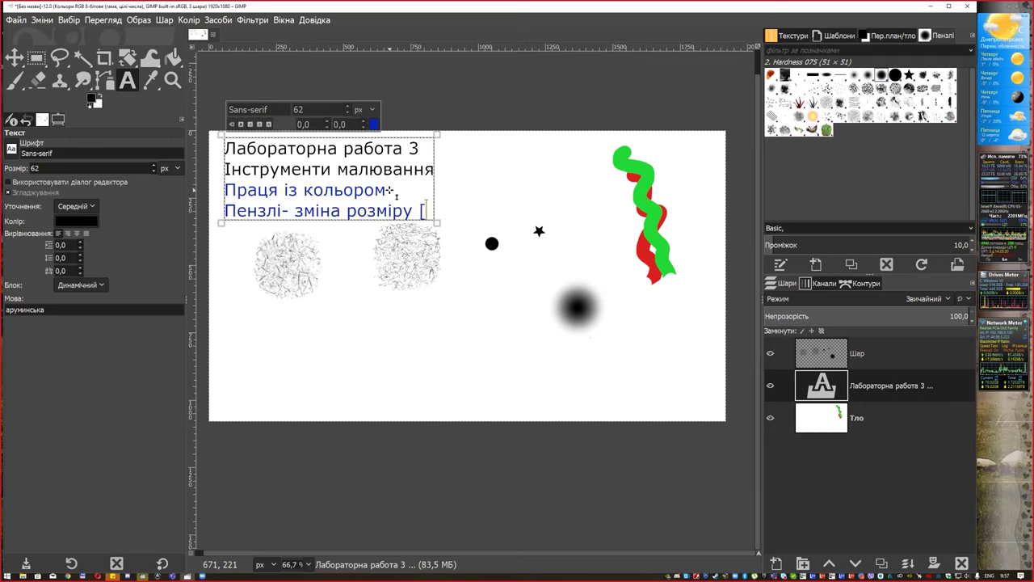
pyautogui.write('та')
# Make the painted Шар layer active and return to the paintbrush
pyautogui.click(14, 57)
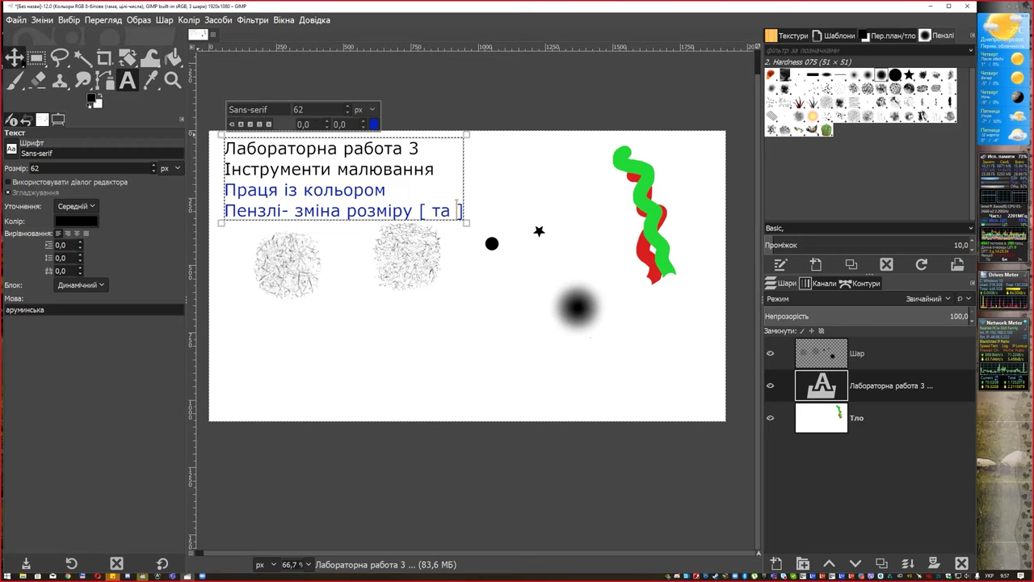
pyautogui.click(896, 367)
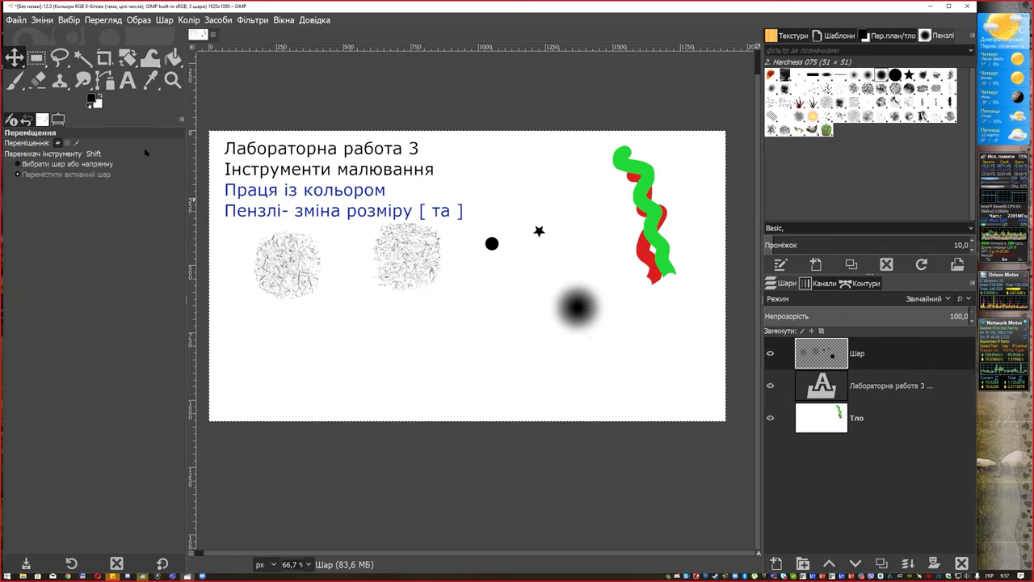
pyautogui.click(14, 79)
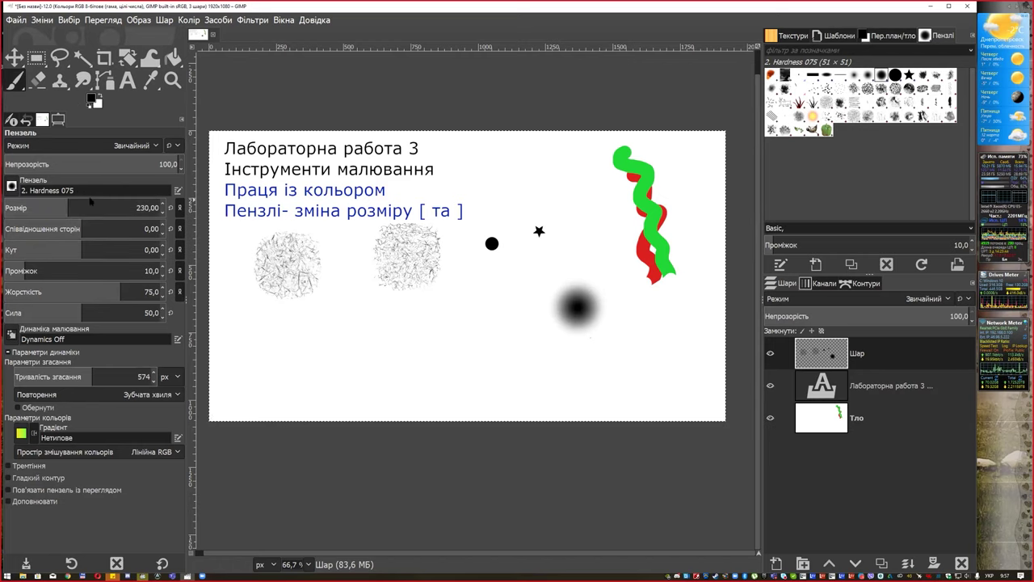
# Try brush sizes around 400 and paint a large soft black blot near the top
pyautogui.moveTo(74, 207); pyautogui.dragTo(110, 204)
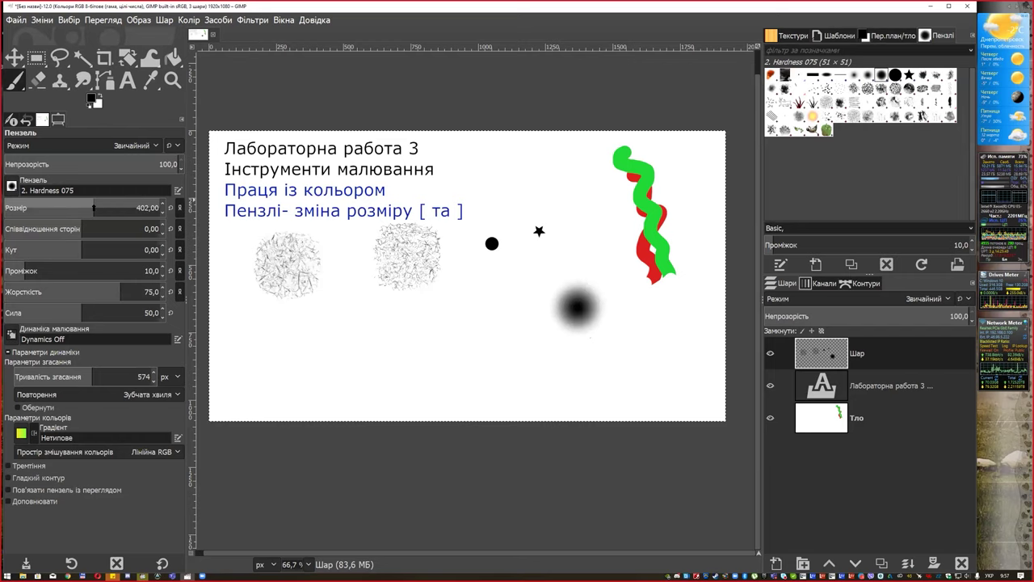
pyautogui.moveTo(110, 203); pyautogui.dragTo(93, 204)
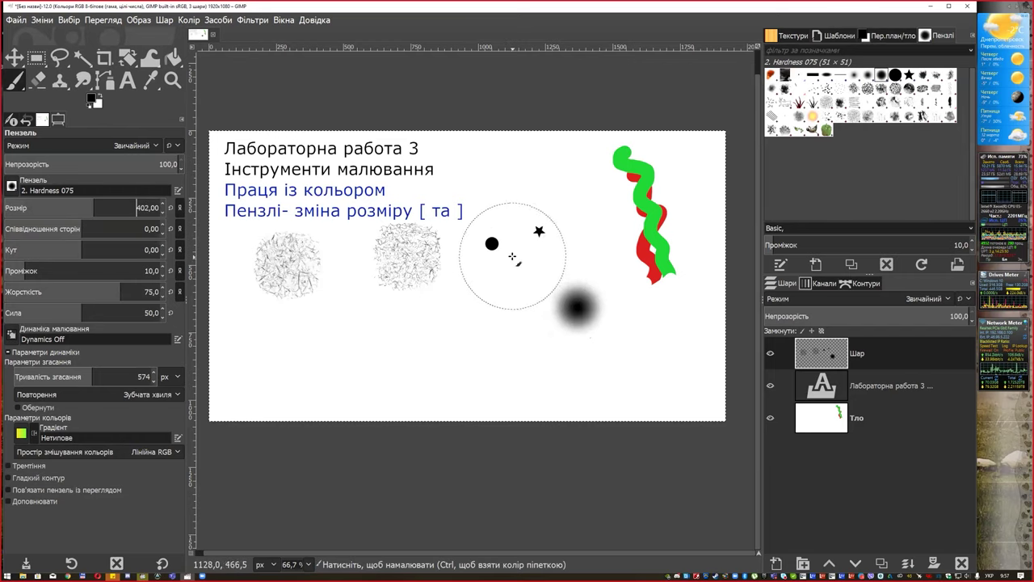
pyautogui.click(534, 178)
pyautogui.press('[')
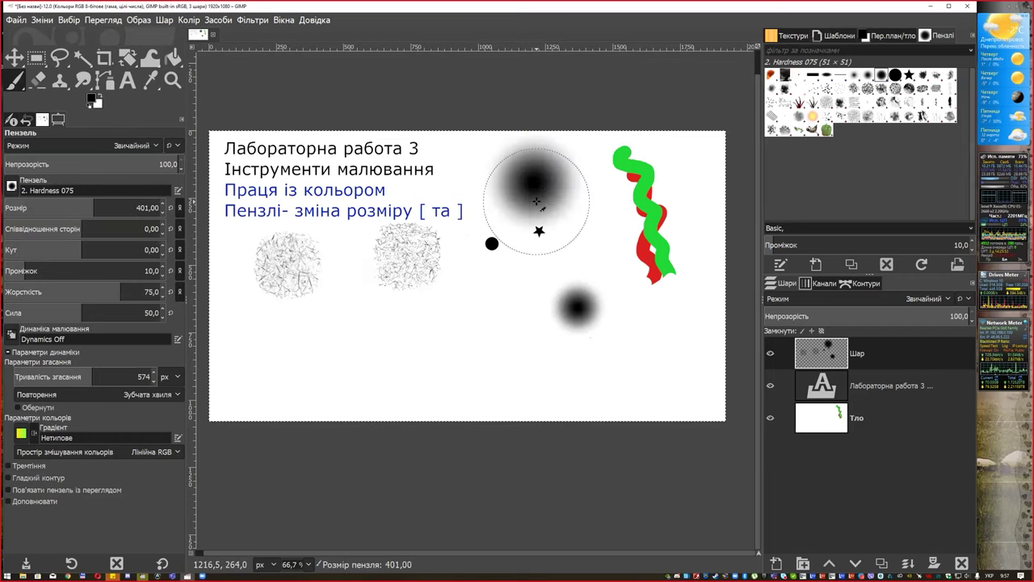
pyautogui.press('[')
pyautogui.press('[')
pyautogui.press('[')
pyautogui.press('[')
pyautogui.press('[')
pyautogui.press('[')
pyautogui.press('[')
pyautogui.press('[')
pyautogui.press('[')
pyautogui.press('[')
pyautogui.press('[')
pyautogui.press('[')
pyautogui.press('[')
pyautogui.press('[')
pyautogui.press('[')
pyautogui.press('[')
pyautogui.press('[')
pyautogui.press('[')
pyautogui.press('[')
pyautogui.press('[')
pyautogui.press('[')
pyautogui.press('[')
pyautogui.press('[')
pyautogui.press('[')
pyautogui.press('[')
pyautogui.press('[')
pyautogui.press('[')
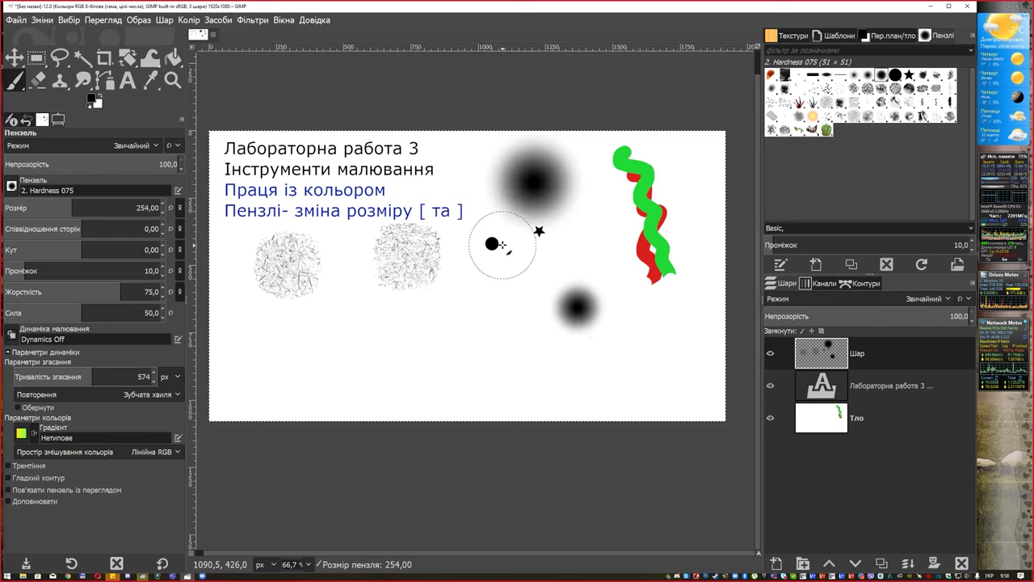
pyautogui.press(']')
pyautogui.press(']')
pyautogui.press(']')
pyautogui.press('[')
pyautogui.press('[')
pyautogui.press('[')
pyautogui.press('[')
pyautogui.press('[')
pyautogui.press('[')
pyautogui.press('[')
pyautogui.press('[')
pyautogui.press('[')
pyautogui.press(']')
pyautogui.press(']')
pyautogui.press(']')
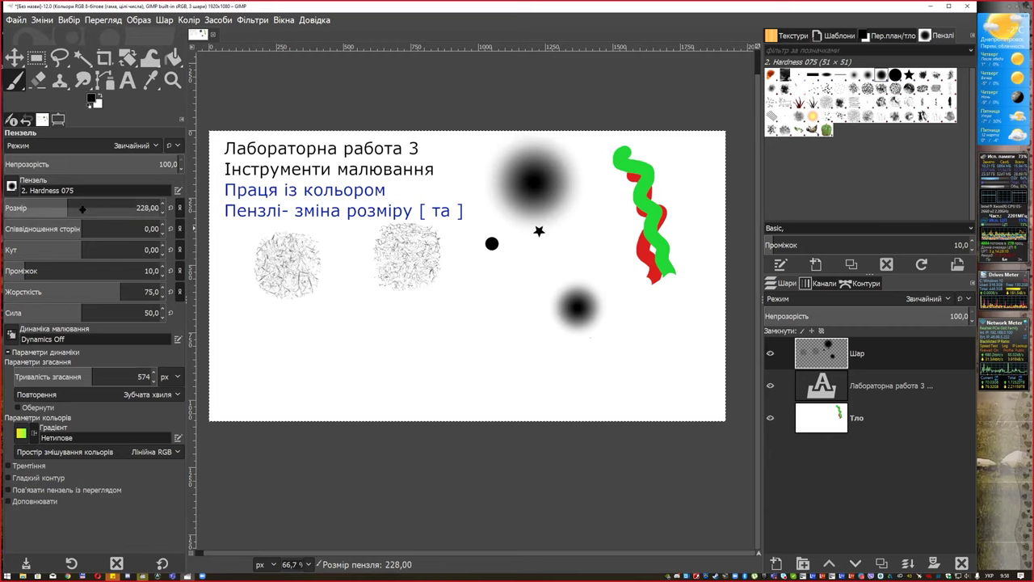
# Set the paintbrush size to 342 and hardness to 100
pyautogui.moveTo(82, 207); pyautogui.dragTo(107, 201)
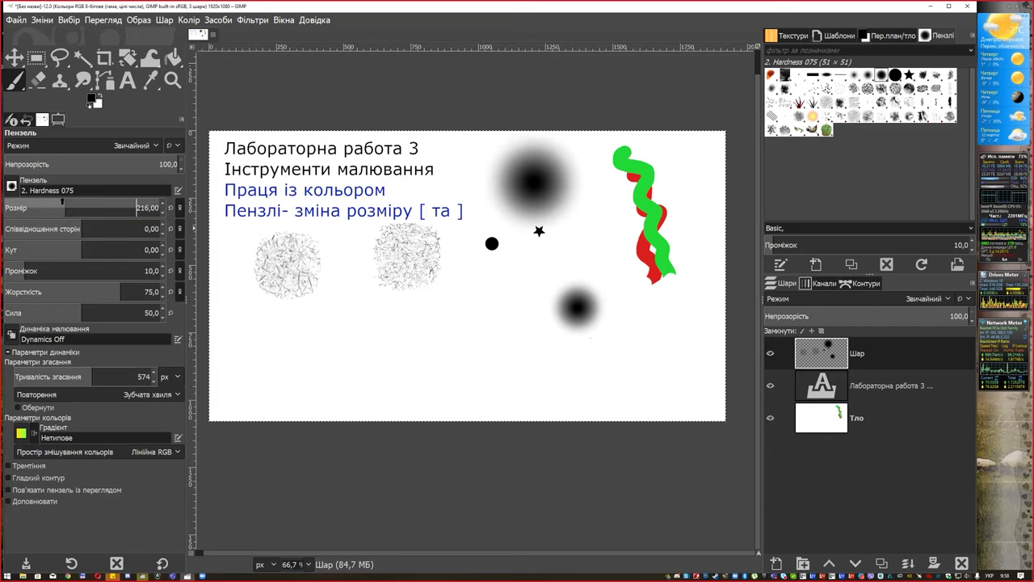
pyautogui.click(109, 204)
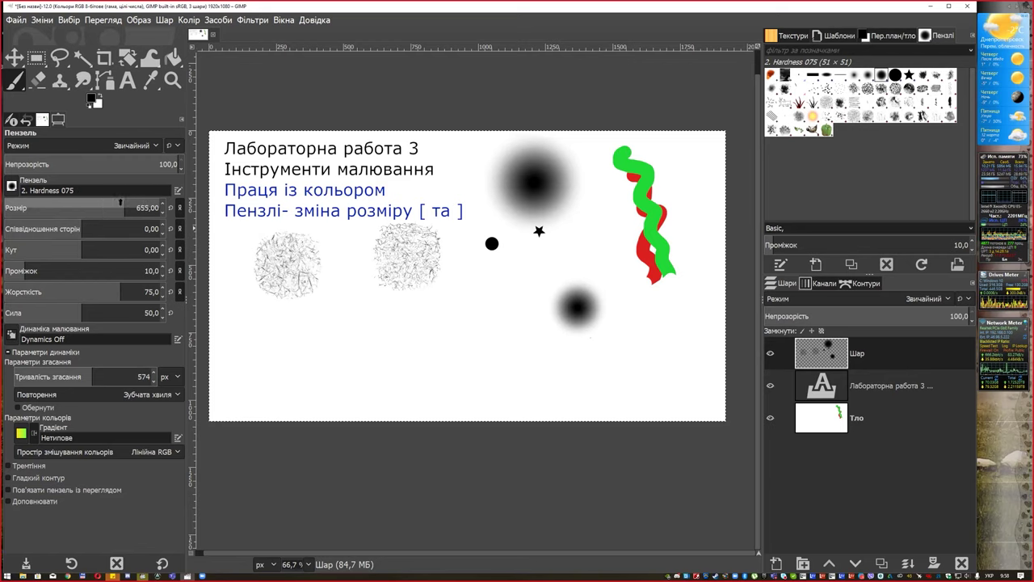
pyautogui.moveTo(108, 203)
pyautogui.mouseDown()
pyautogui.moveTo(51, 197)
pyautogui.moveTo(90, 207)
pyautogui.moveTo(63, 208)
pyautogui.mouseUp()
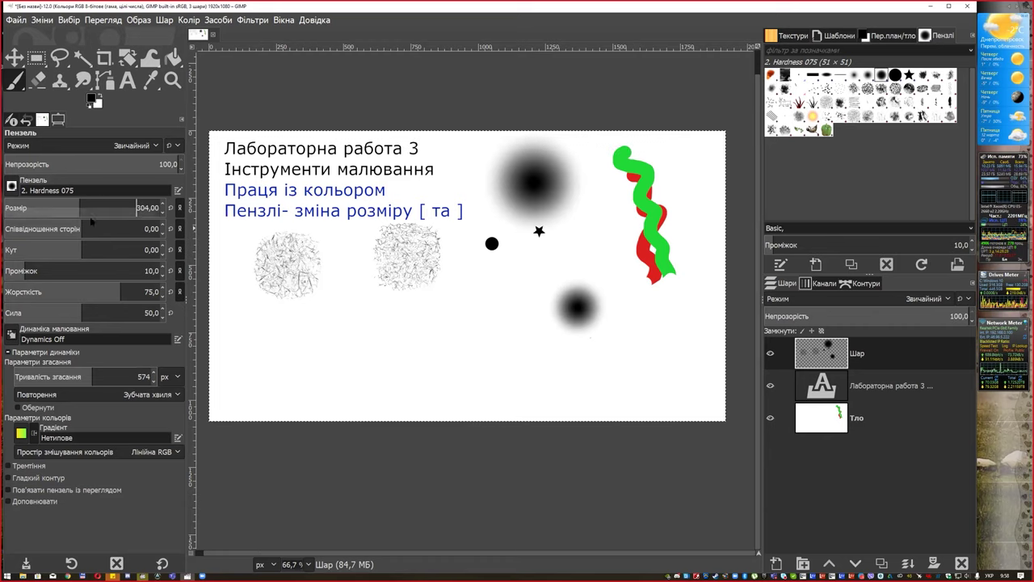
pyautogui.moveTo(80, 212); pyautogui.dragTo(76, 212)
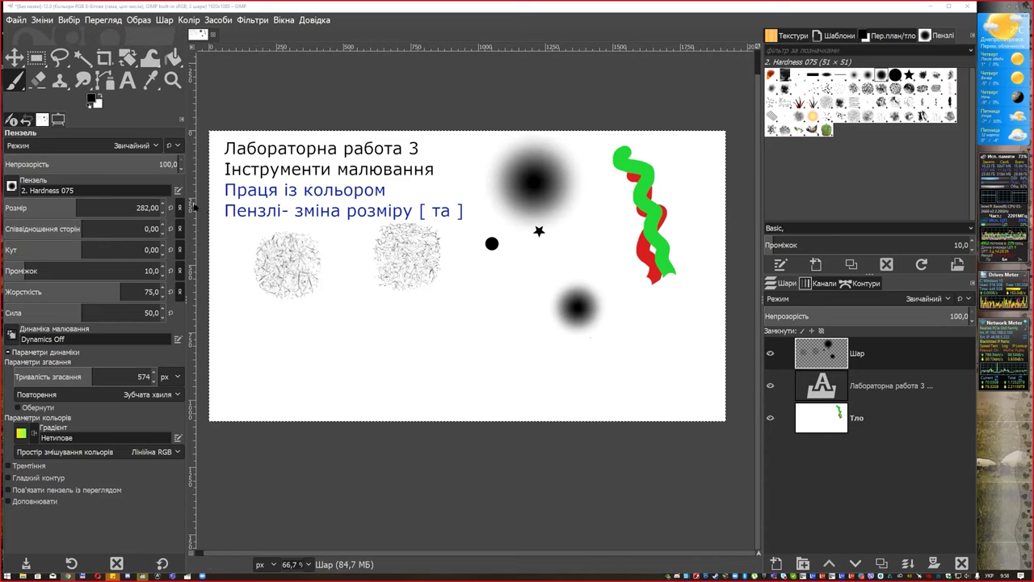
pyautogui.moveTo(74, 211)
pyautogui.mouseDown()
pyautogui.moveTo(41, 214)
pyautogui.moveTo(68, 198)
pyautogui.moveTo(88, 204)
pyautogui.mouseUp()
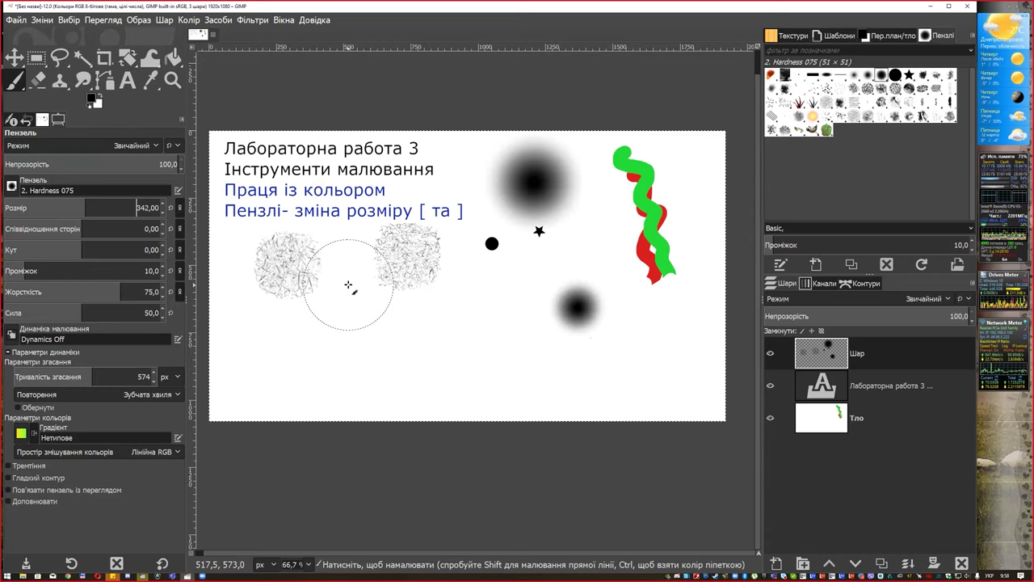
pyautogui.moveTo(120, 286); pyautogui.dragTo(162, 288)
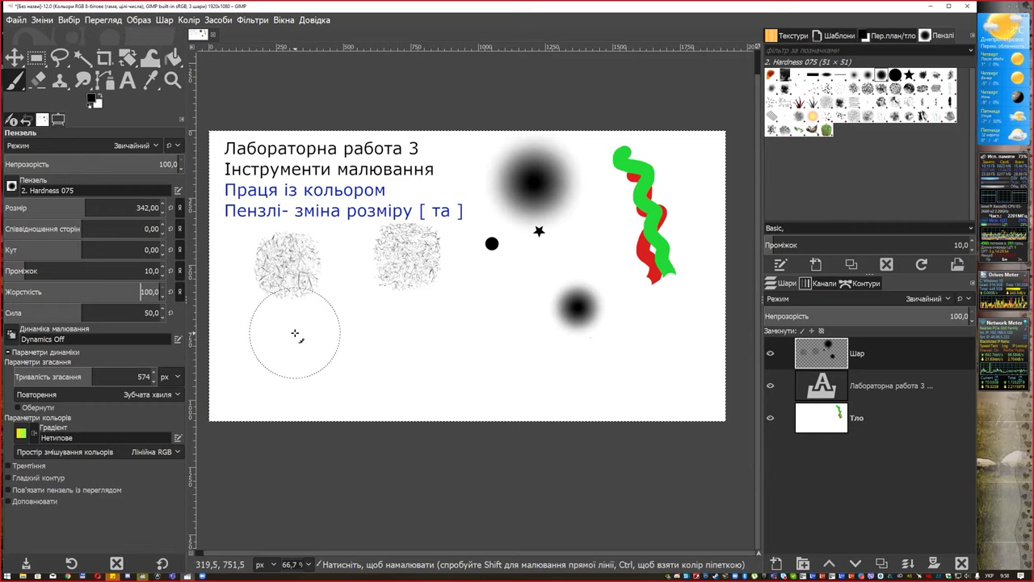
# At size 123 and hardness 100, stamp a hard black dot and a thick horizontal bar
pyautogui.click(49, 205)
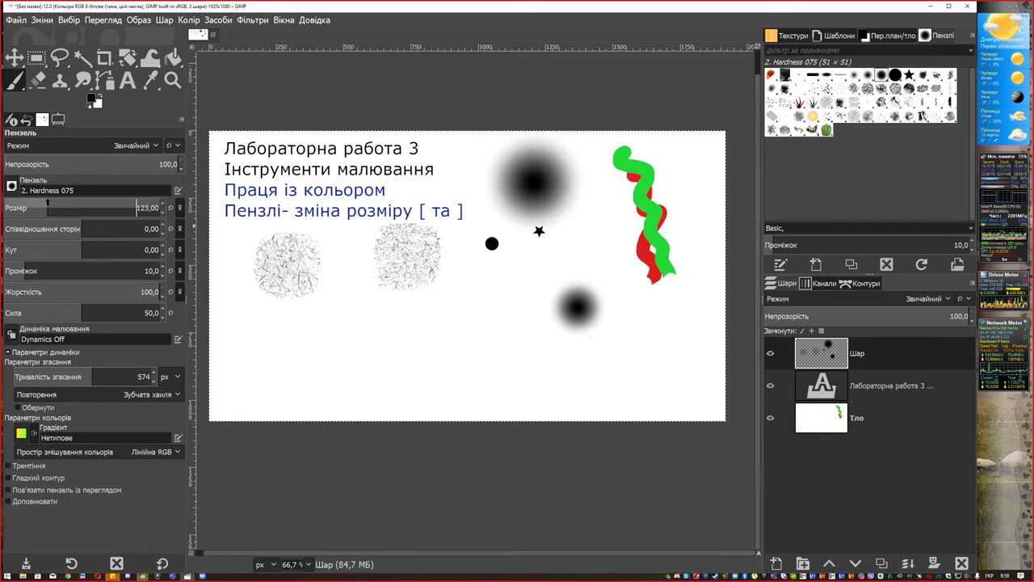
pyautogui.click(265, 324)
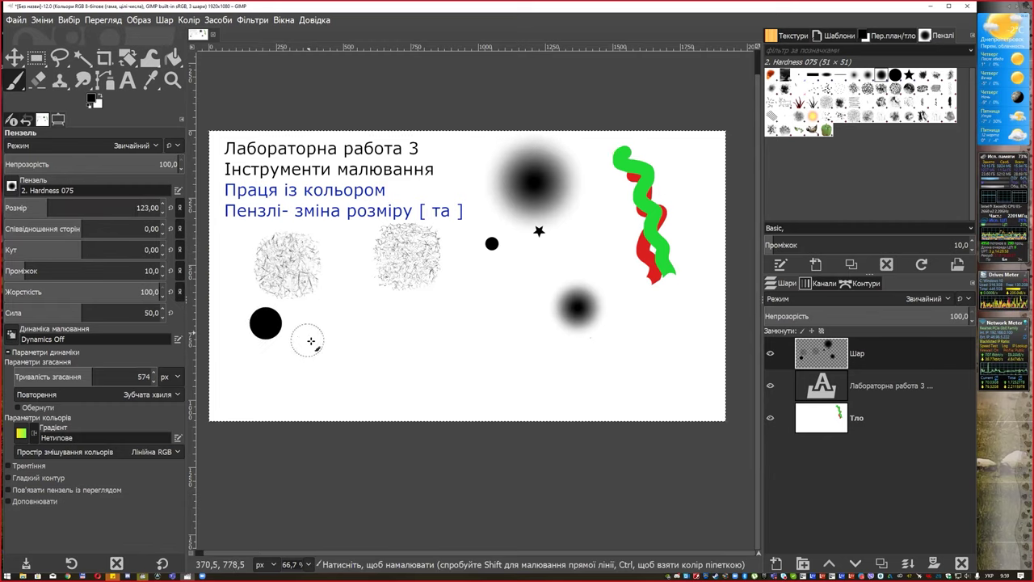
pyautogui.moveTo(313, 323); pyautogui.dragTo(483, 325)
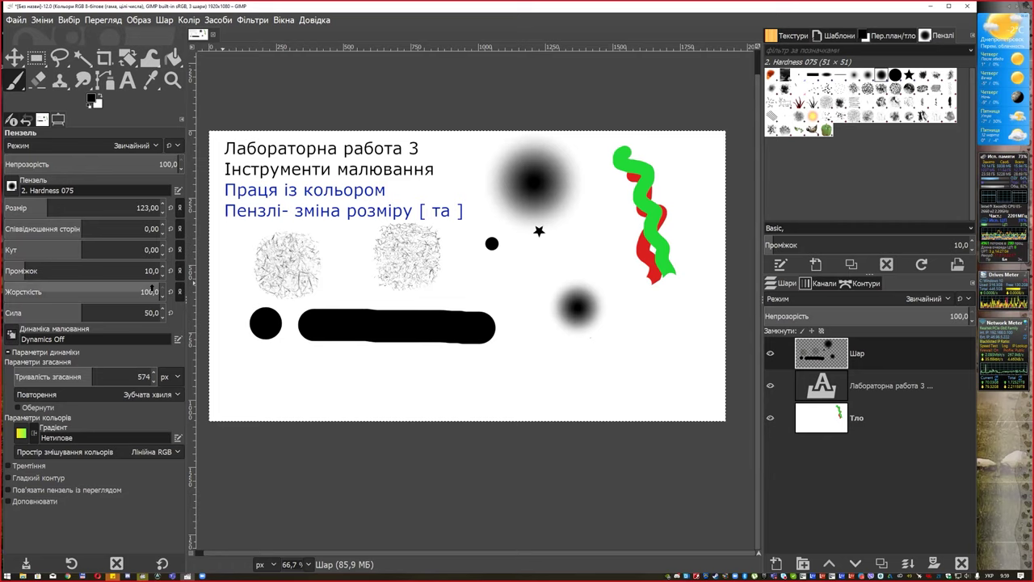
# At hardness 0, paint a soft grey dot and a long soft-edged stroke
pyautogui.moveTo(153, 290); pyautogui.dragTo(6, 283)
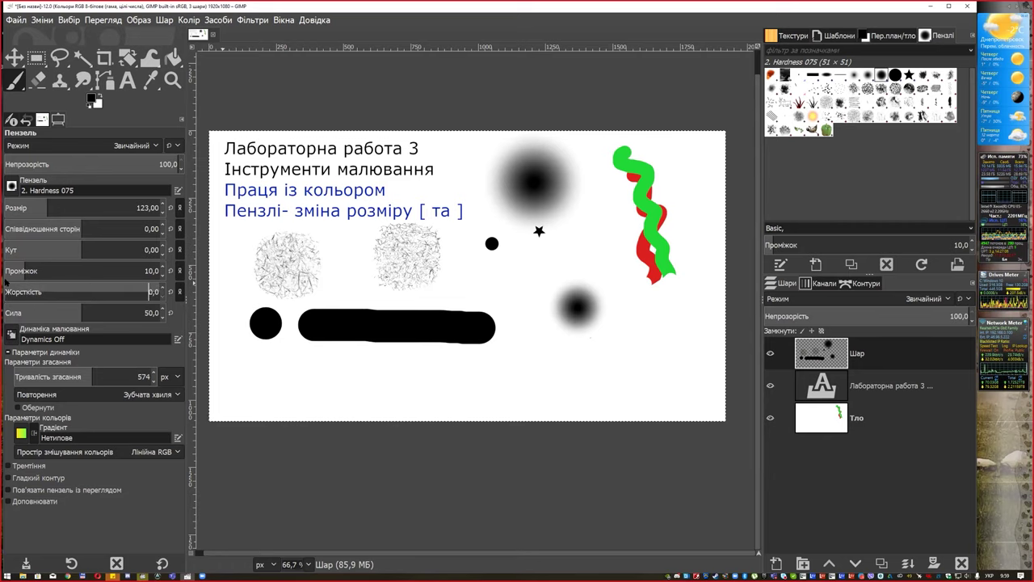
pyautogui.click(262, 374)
pyautogui.moveTo(313, 377); pyautogui.dragTo(517, 388)
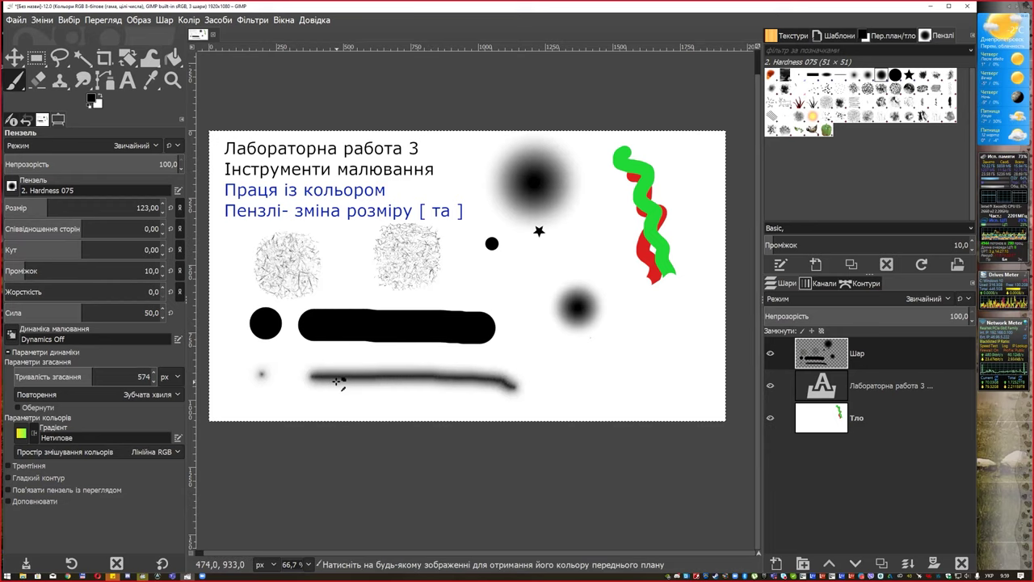
pyautogui.keyDown('ctrl'); pyautogui.scroll(1, 339, 380); pyautogui.keyUp('ctrl')
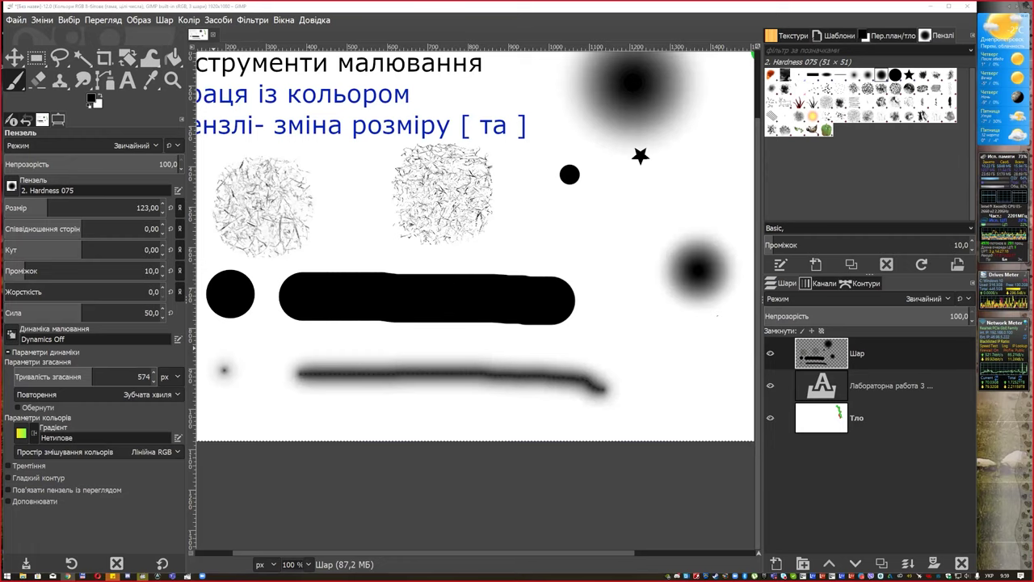
pyautogui.hotkey('alt', 'shift')
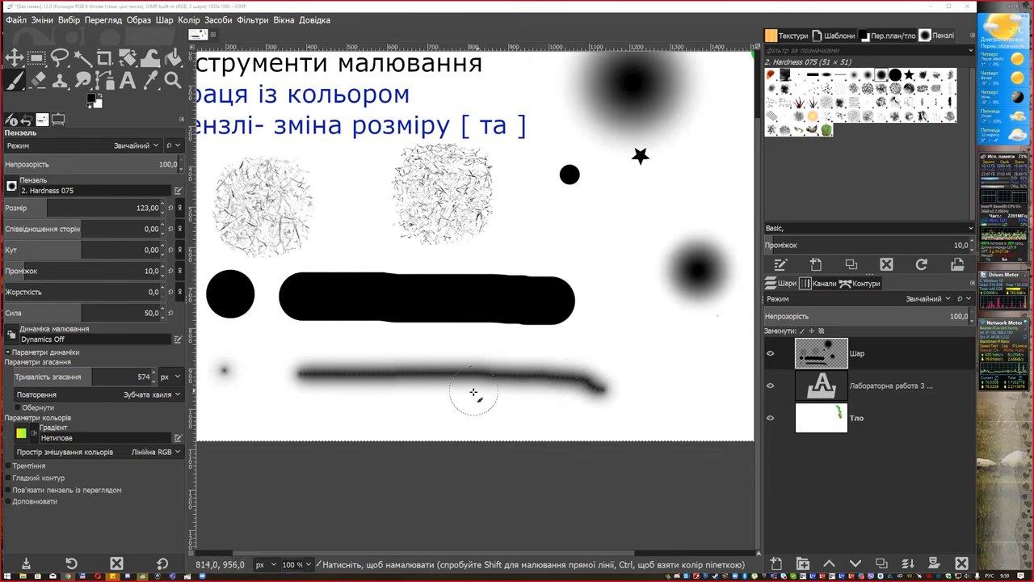
# At hardness about 43, paint a hooked stroke and a curving black zigzag
pyautogui.click(41, 287)
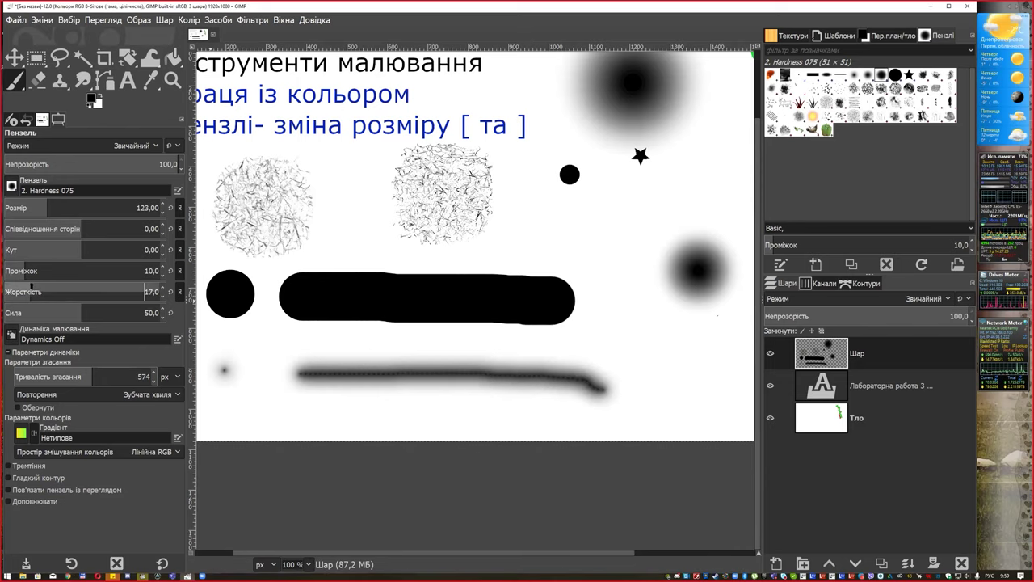
pyautogui.moveTo(614, 346); pyautogui.dragTo(577, 398)
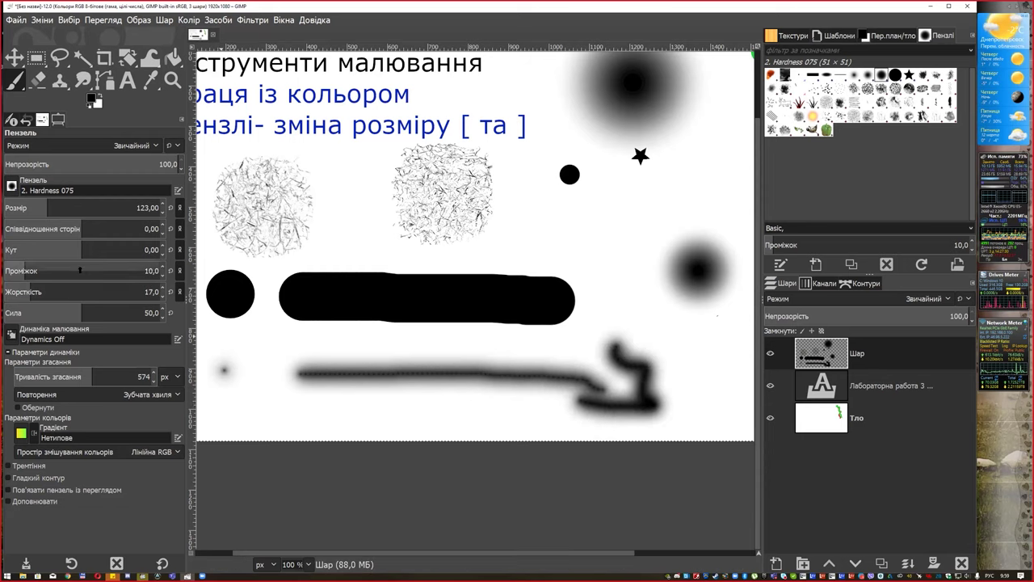
pyautogui.moveTo(32, 289); pyautogui.dragTo(73, 291)
pyautogui.moveTo(628, 264); pyautogui.dragTo(416, 399)
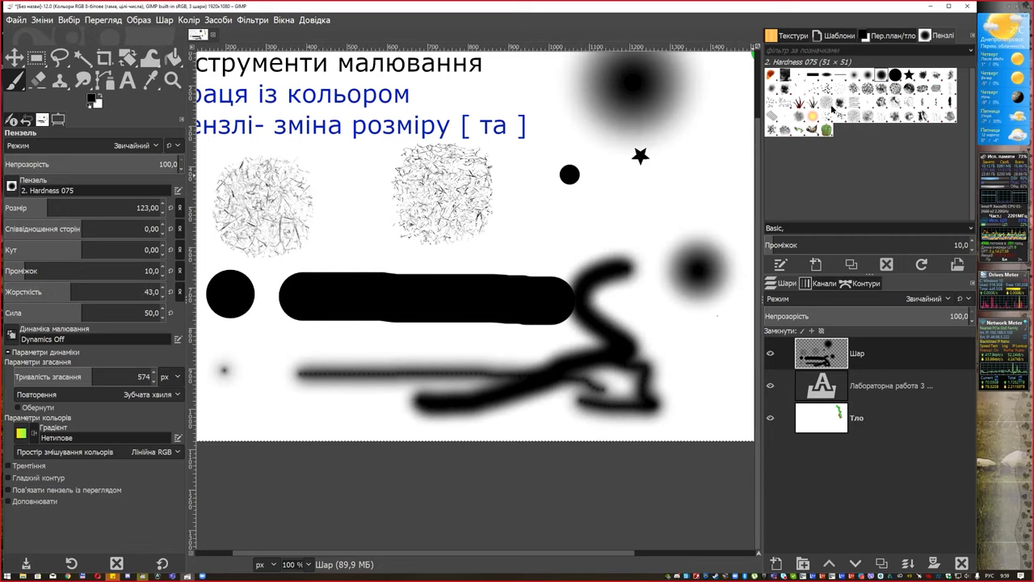
# Use the Block 01 brush at size 151, clear the layer, and stamp a horizontal bar
pyautogui.click(812, 75)
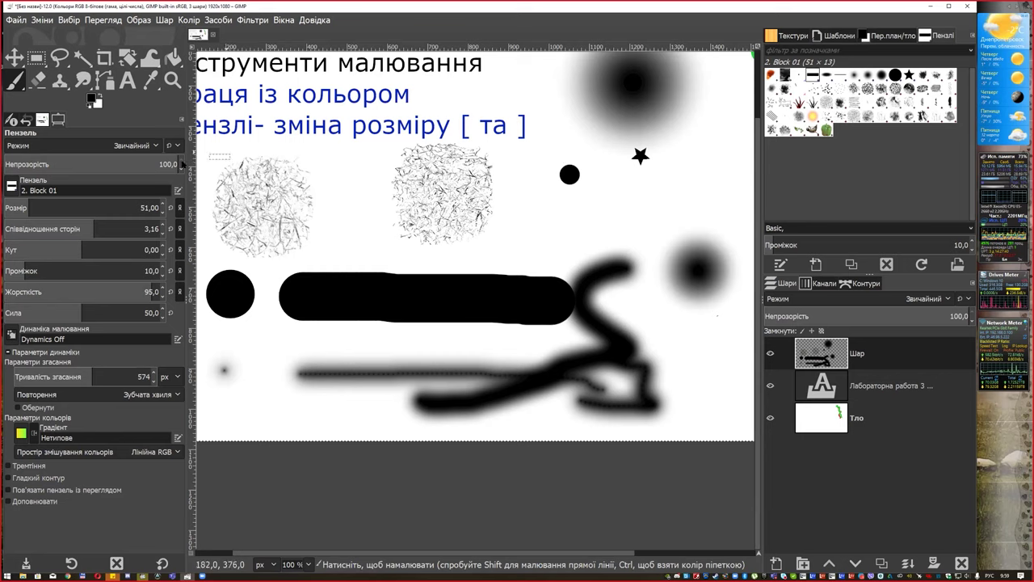
pyautogui.moveTo(31, 206); pyautogui.dragTo(53, 207)
pyautogui.click(607, 210)
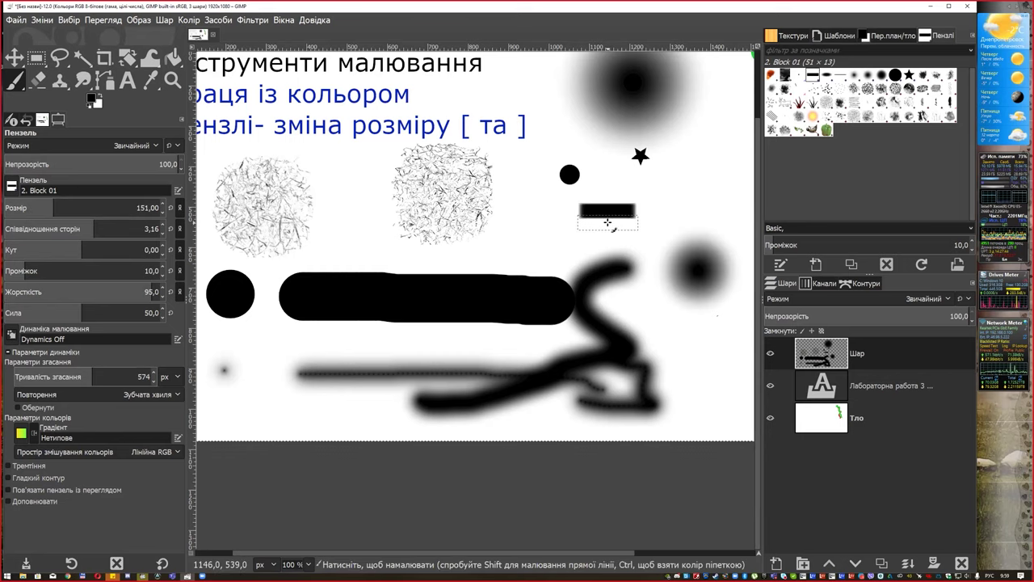
pyautogui.press('Delete')
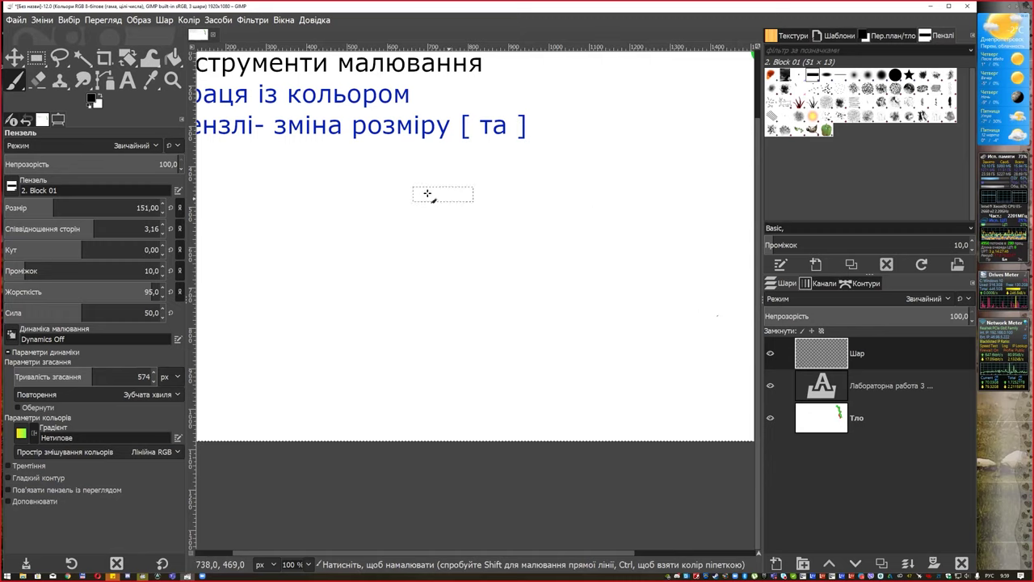
pyautogui.click(391, 186)
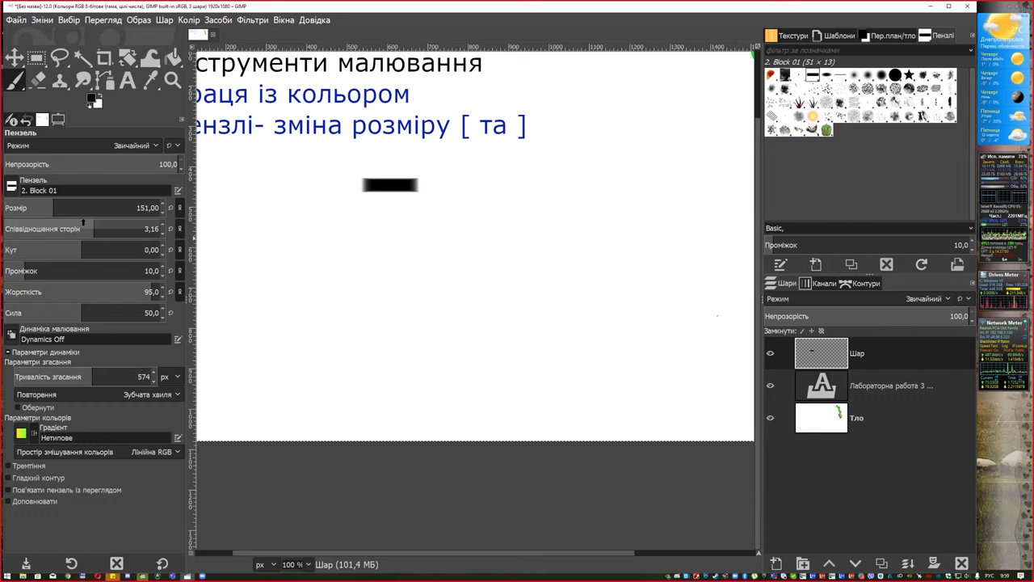
# Stamp Block 01 bars with varied aspect ratio and angles of 45° and -42°
pyautogui.moveTo(82, 222); pyautogui.dragTo(35, 223)
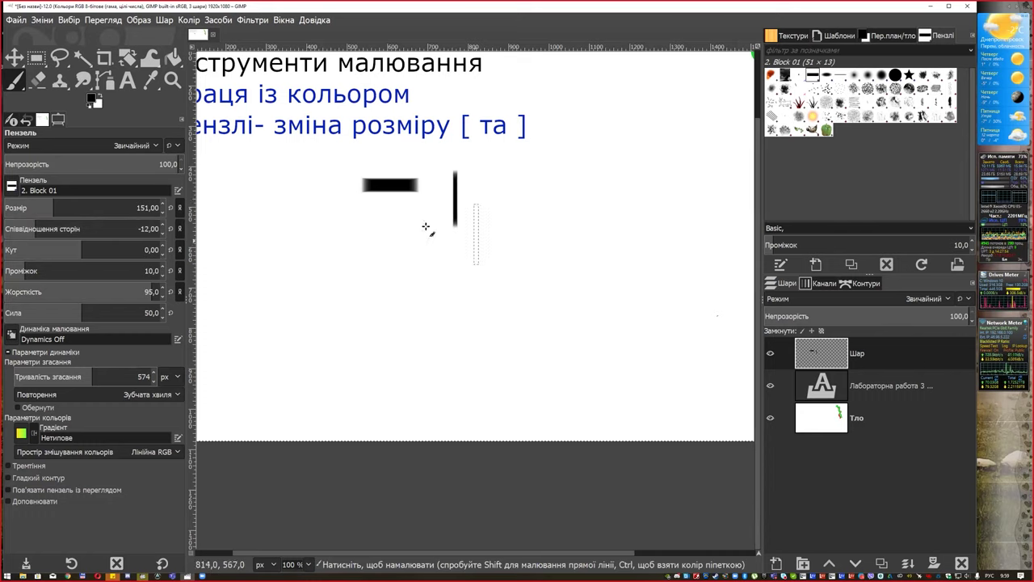
pyautogui.moveTo(44, 225); pyautogui.dragTo(100, 223)
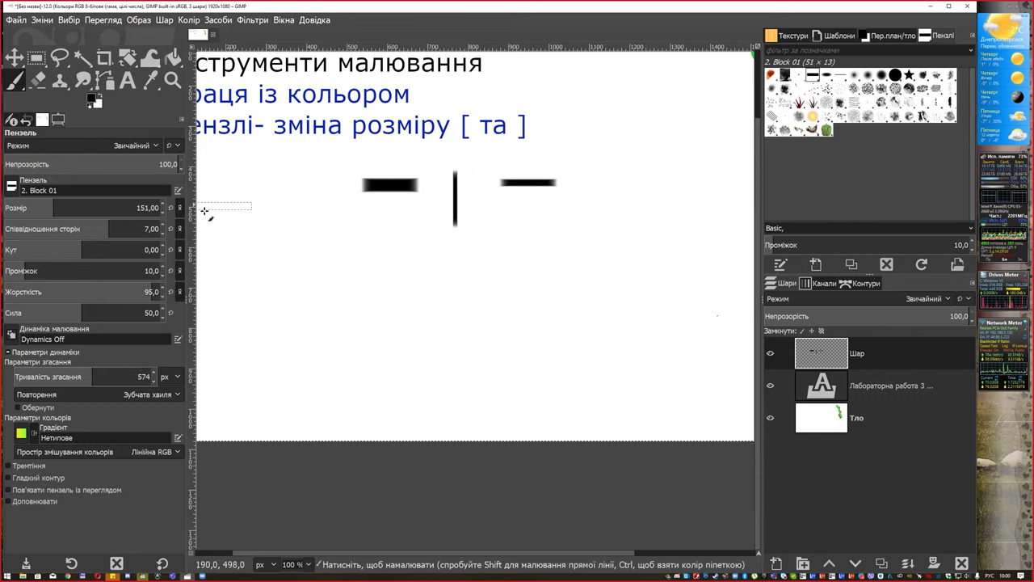
pyautogui.moveTo(81, 244); pyautogui.dragTo(101, 246)
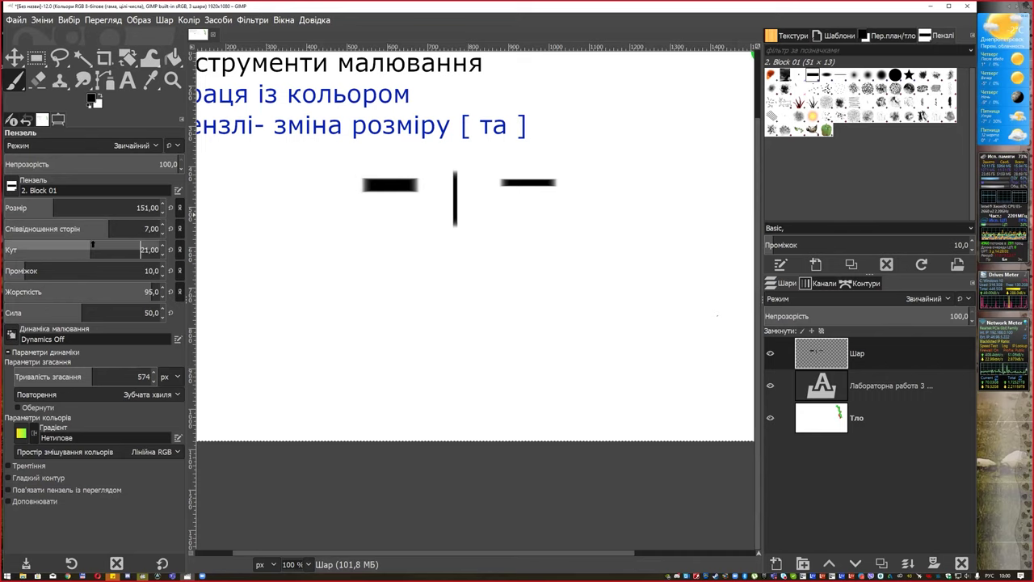
pyautogui.click(375, 245)
pyautogui.click(409, 240)
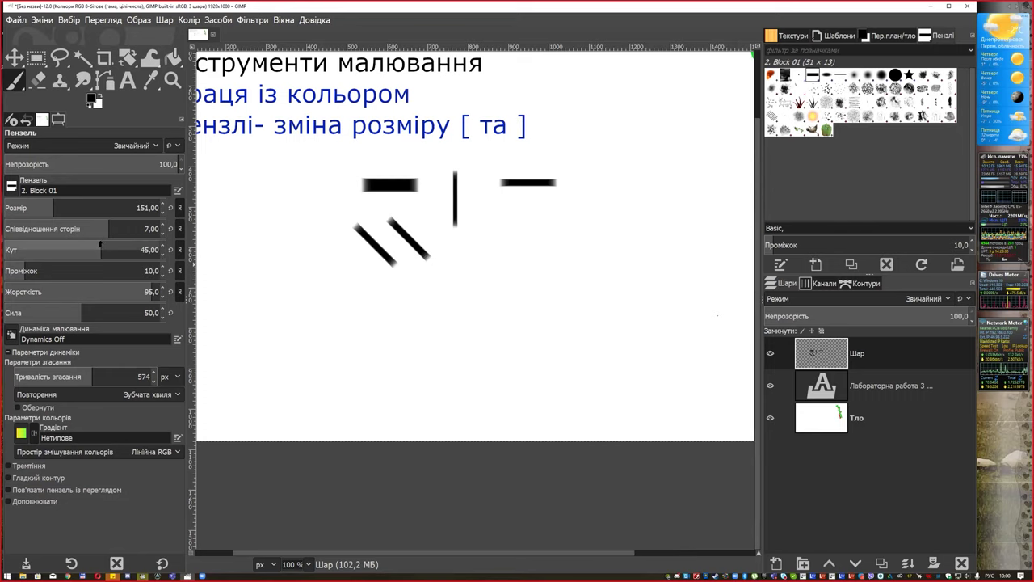
pyautogui.moveTo(102, 244); pyautogui.dragTo(64, 246)
pyautogui.click(513, 248)
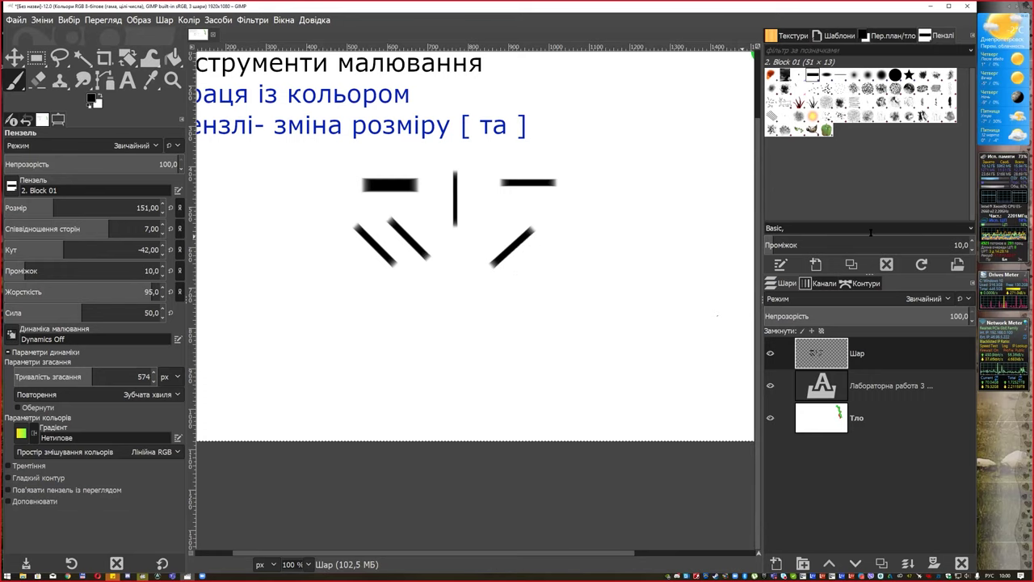
# Paint a broad diagonal stroke, then rows of separated bars with spacing widened to 129
pyautogui.moveTo(281, 261)
pyautogui.mouseDown()
pyautogui.moveTo(392, 321)
pyautogui.moveTo(499, 318)
pyautogui.moveTo(625, 276)
pyautogui.mouseUp()
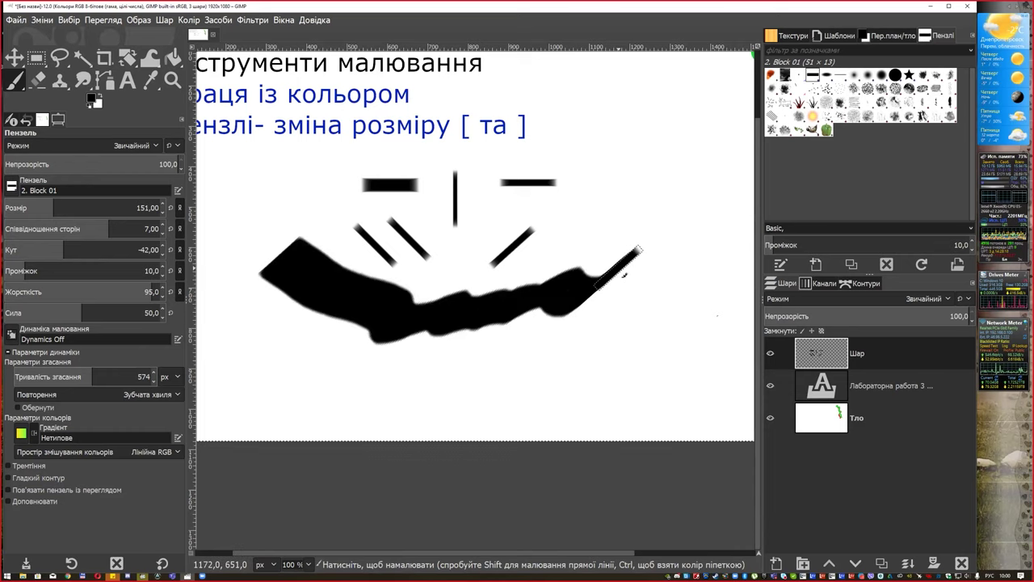
pyautogui.moveTo(778, 242); pyautogui.dragTo(816, 237)
pyautogui.moveTo(237, 323); pyautogui.dragTo(361, 365)
pyautogui.moveTo(813, 240); pyautogui.dragTo(895, 240)
pyautogui.moveTo(376, 371); pyautogui.dragTo(692, 373)
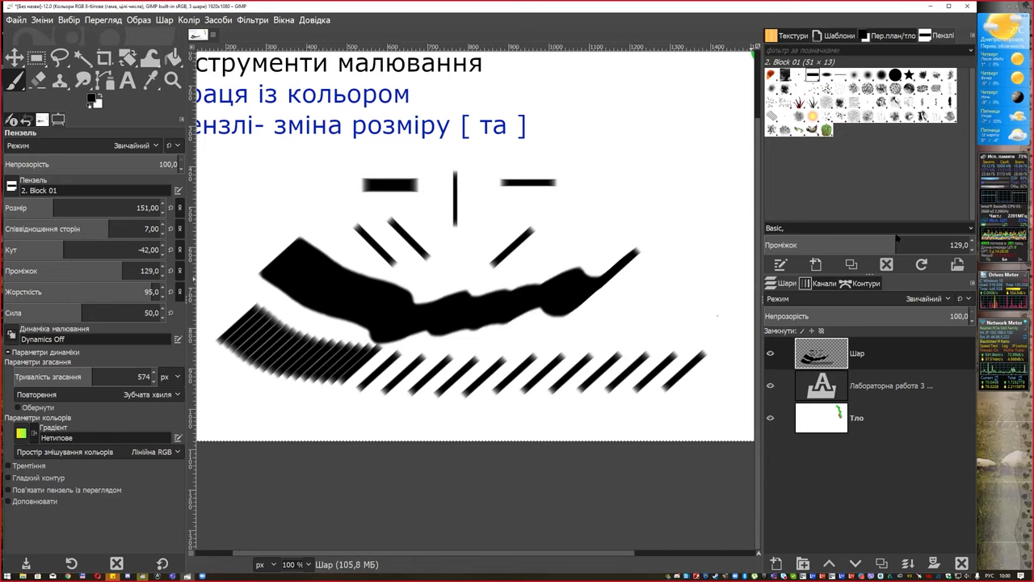
# Reduce spacing to about 95, then down to 26, painting hatched strokes at upper right
pyautogui.click(871, 241)
pyautogui.moveTo(871, 241); pyautogui.dragTo(859, 243)
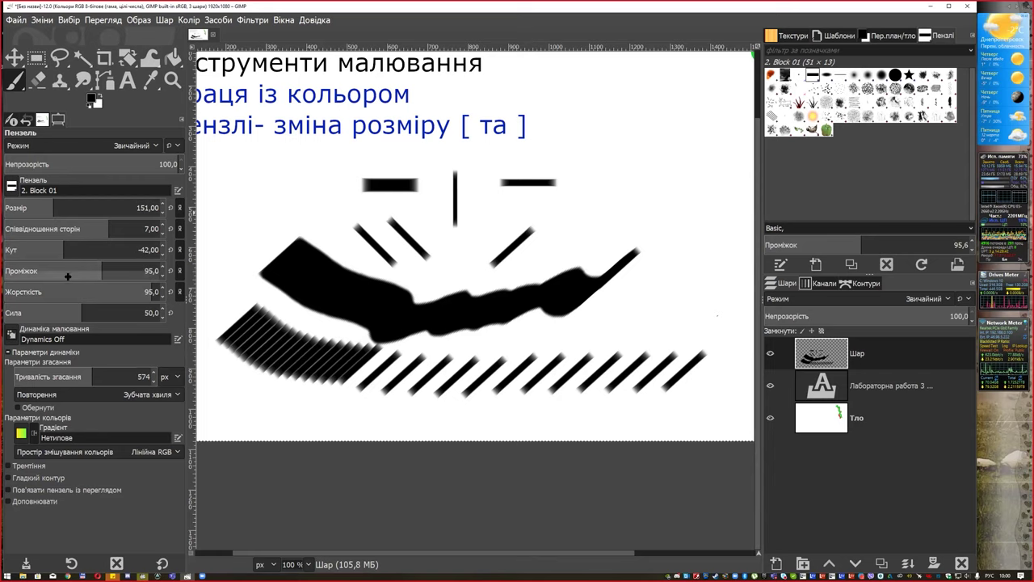
pyautogui.moveTo(101, 267); pyautogui.dragTo(68, 266)
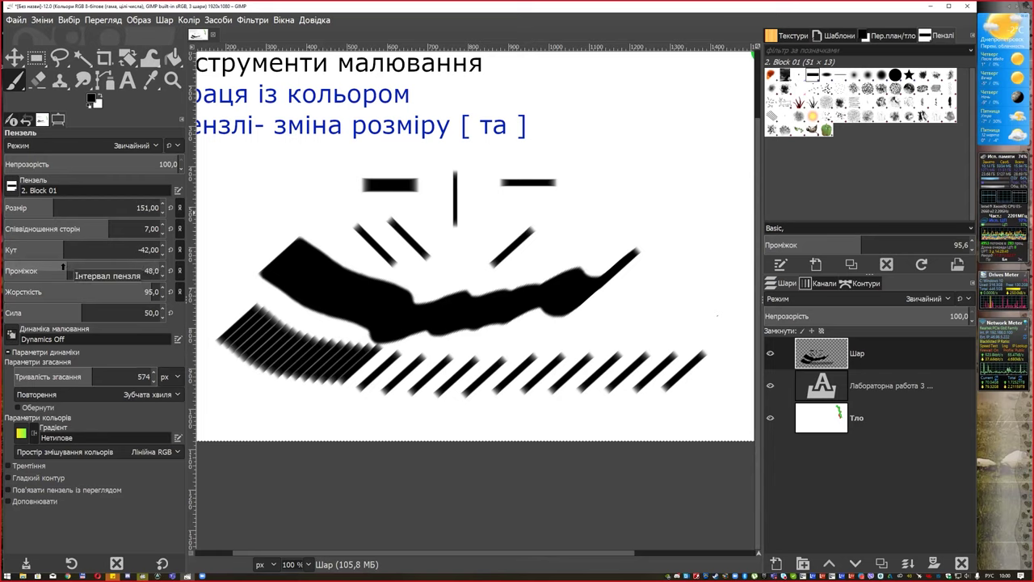
pyautogui.moveTo(669, 226); pyautogui.dragTo(606, 198)
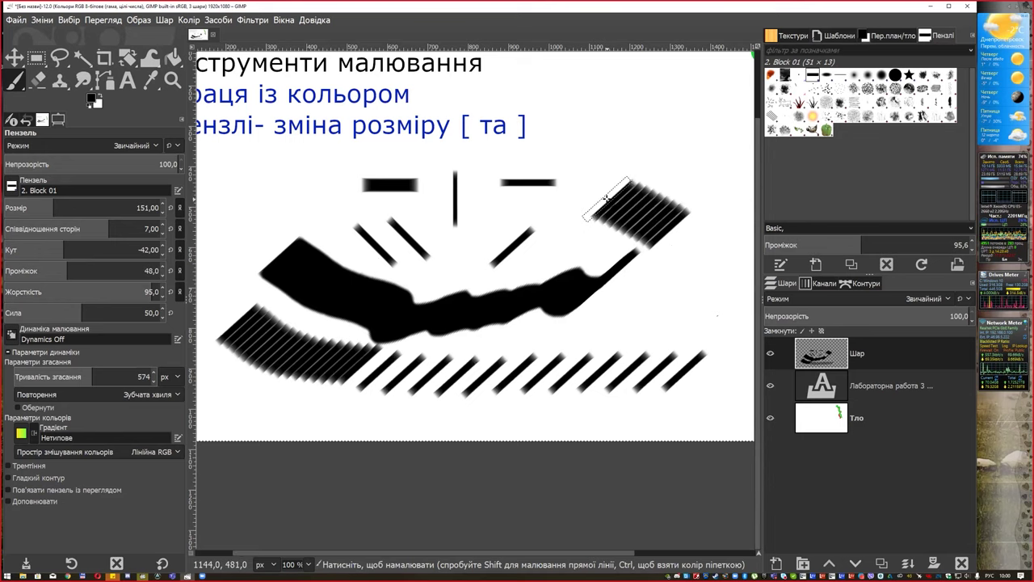
pyautogui.moveTo(68, 271); pyautogui.dragTo(45, 270)
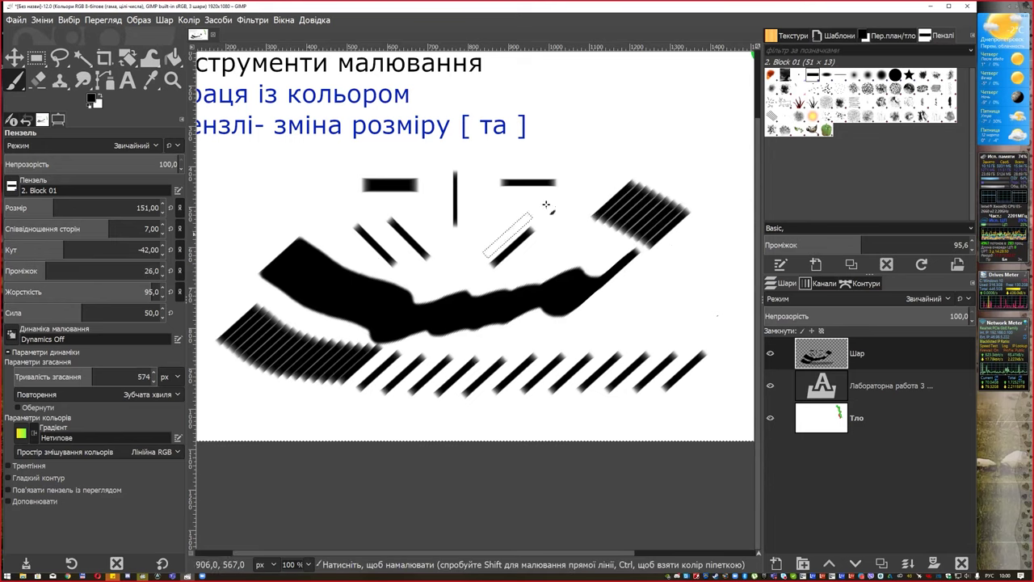
pyautogui.moveTo(602, 145); pyautogui.dragTo(676, 187)
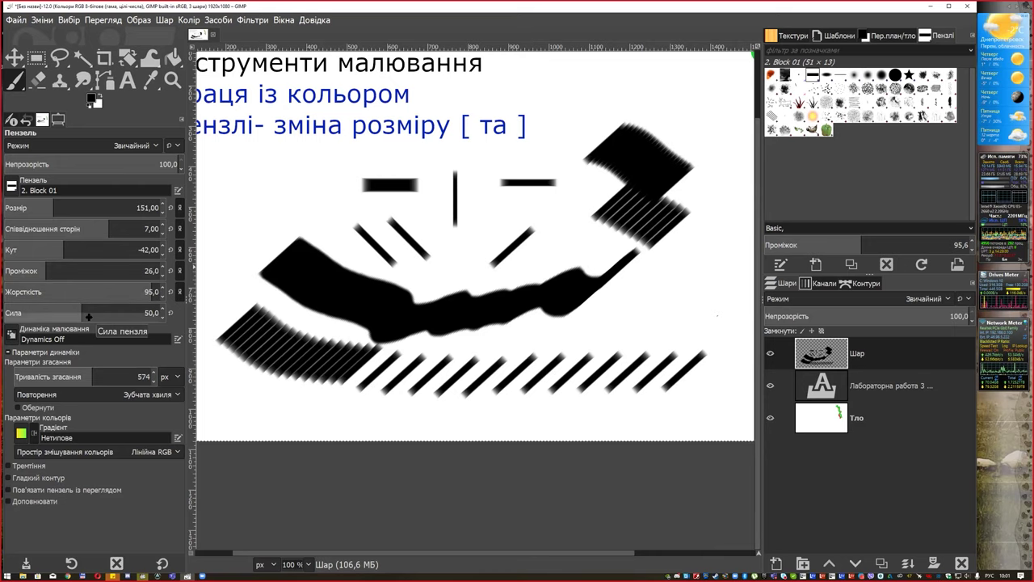
# Reveal the brush tags and filter the brush list by Basic and Fun
pyautogui.scroll(-1, 546, 167)
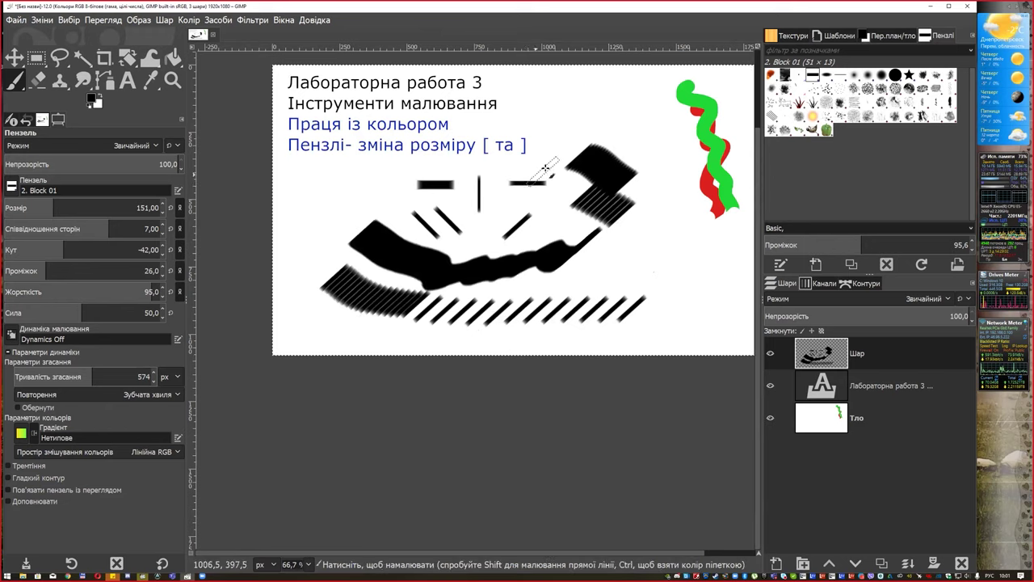
pyautogui.moveTo(545, 167); pyautogui.dragTo(501, 221)
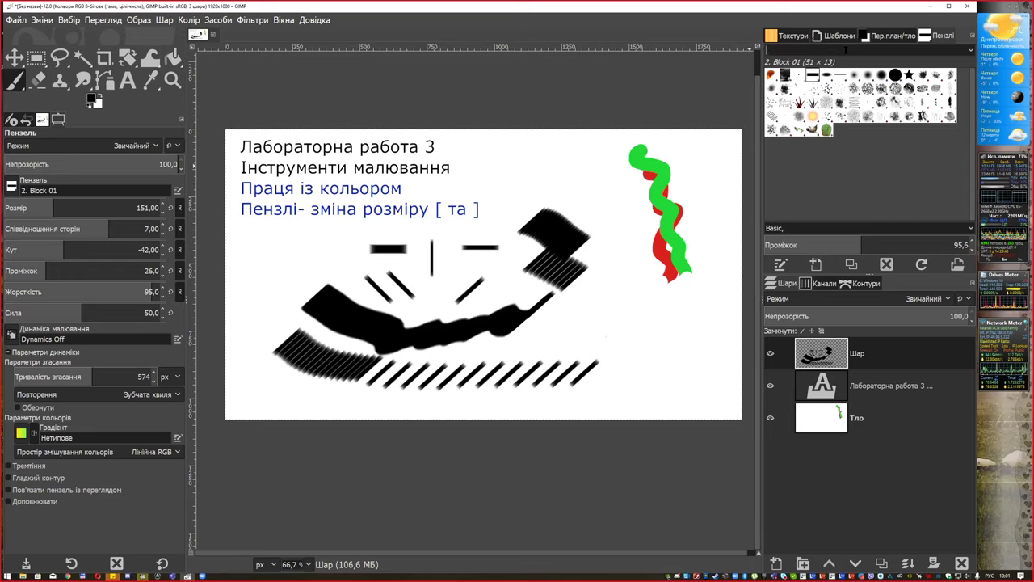
pyautogui.click(970, 50)
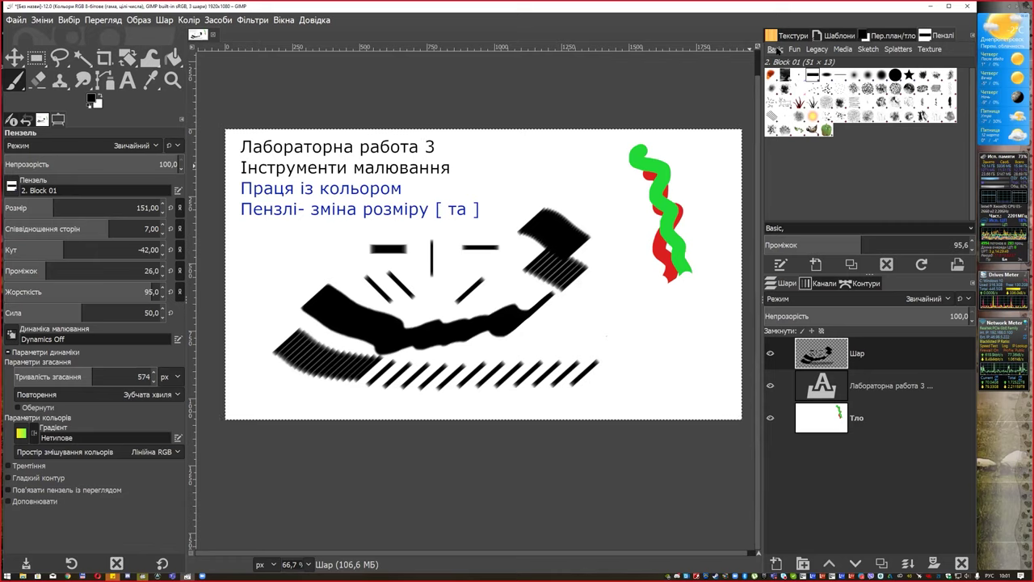
pyautogui.click(776, 50)
pyautogui.click(777, 50)
pyautogui.click(795, 50)
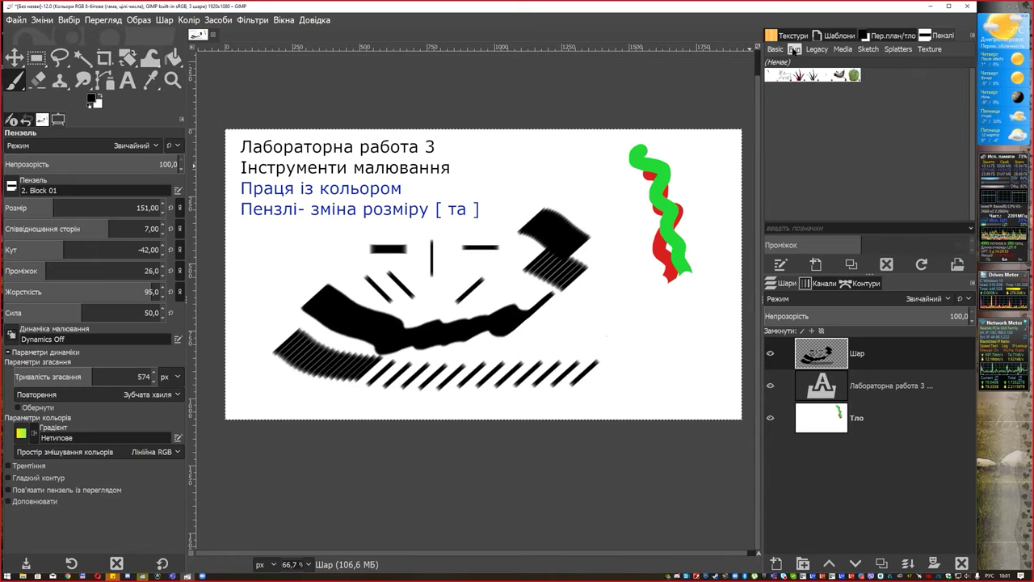
# Cycle the tag filter through Legacy, Sketch and Splatters, then clear all tag filters
pyautogui.click(795, 50)
pyautogui.click(818, 50)
pyautogui.click(817, 51)
pyautogui.click(843, 50)
pyautogui.click(868, 50)
pyautogui.click(843, 50)
pyautogui.click(898, 50)
pyautogui.click(898, 50)
pyautogui.click(868, 51)
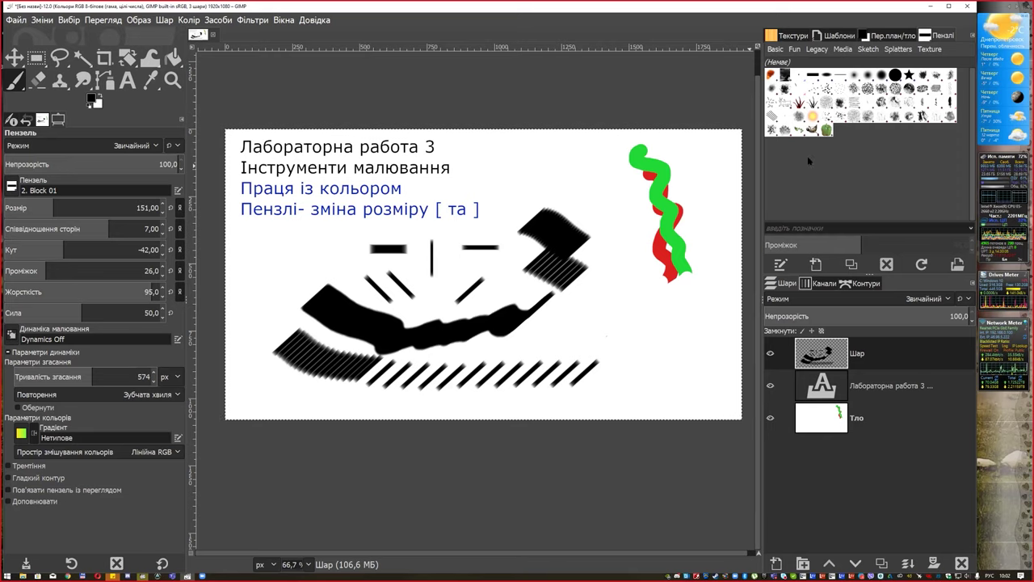
# Paint two sparkle trails down the canvas with the Sparks brush
pyautogui.click(810, 116)
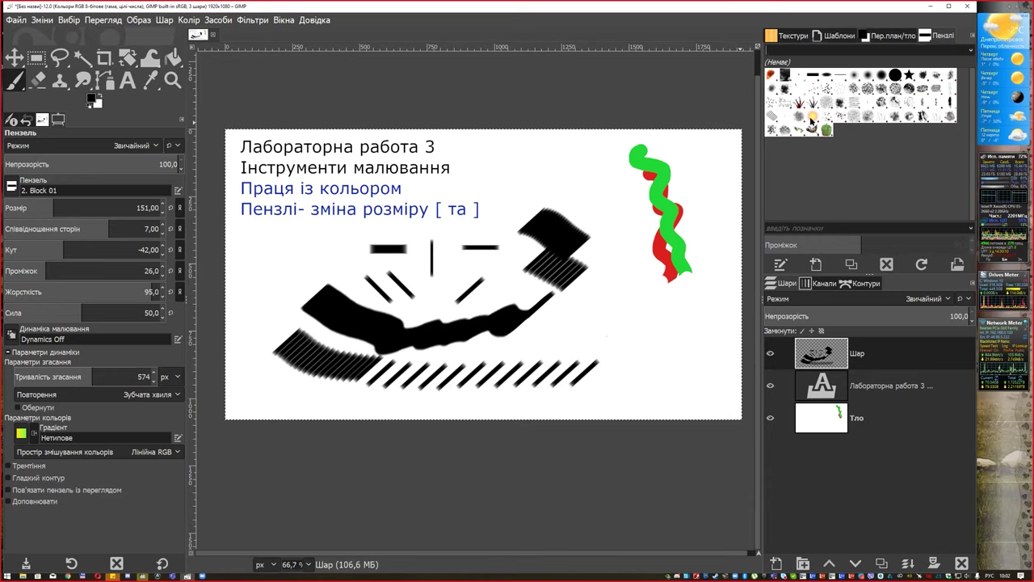
pyautogui.moveTo(537, 172); pyautogui.dragTo(644, 337)
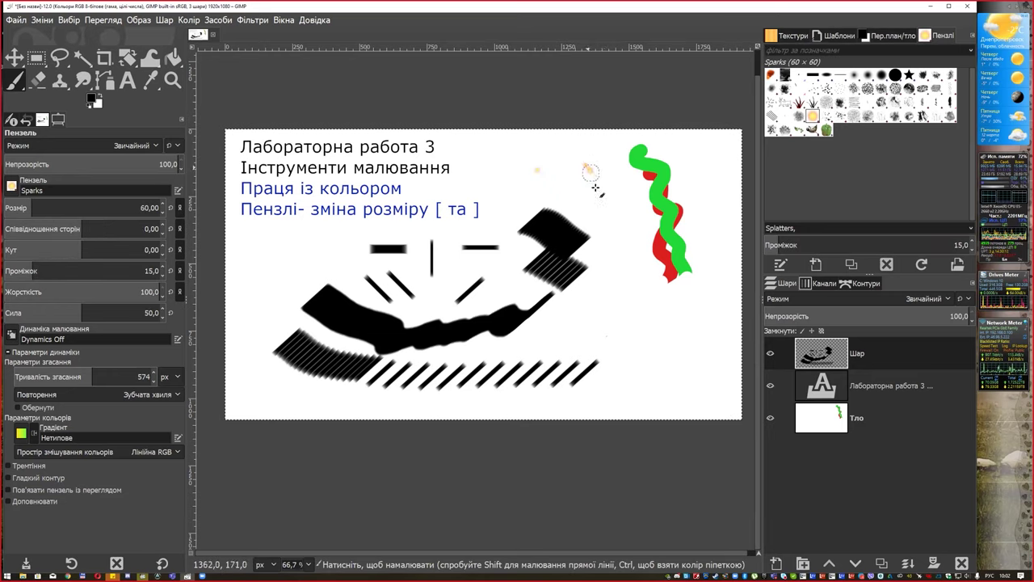
pyautogui.moveTo(709, 153); pyautogui.dragTo(690, 357)
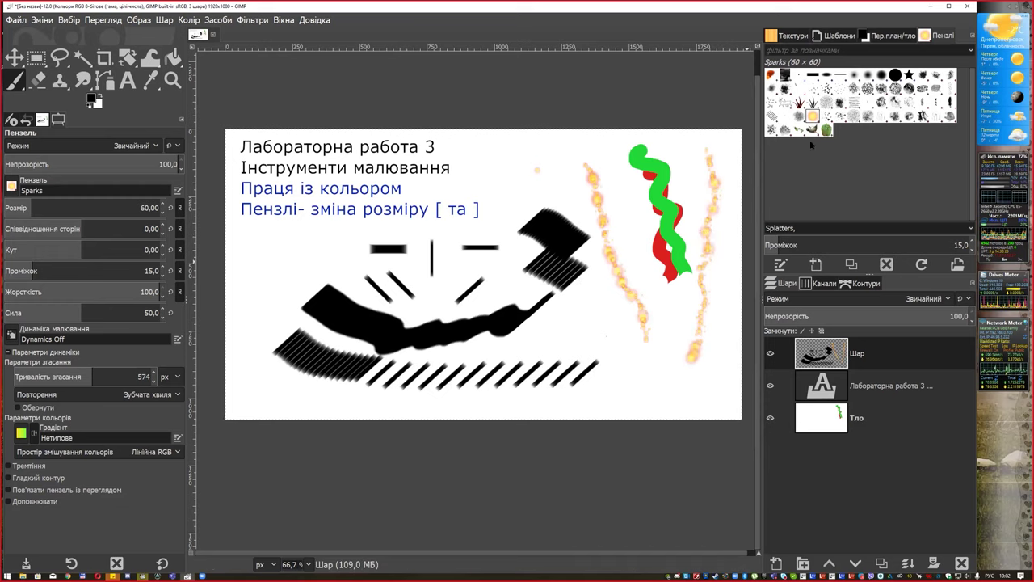
# Paint chains of peppers with the Pepper brush, changing the foreground colour to red
pyautogui.click(826, 129)
pyautogui.moveTo(501, 172); pyautogui.dragTo(614, 357)
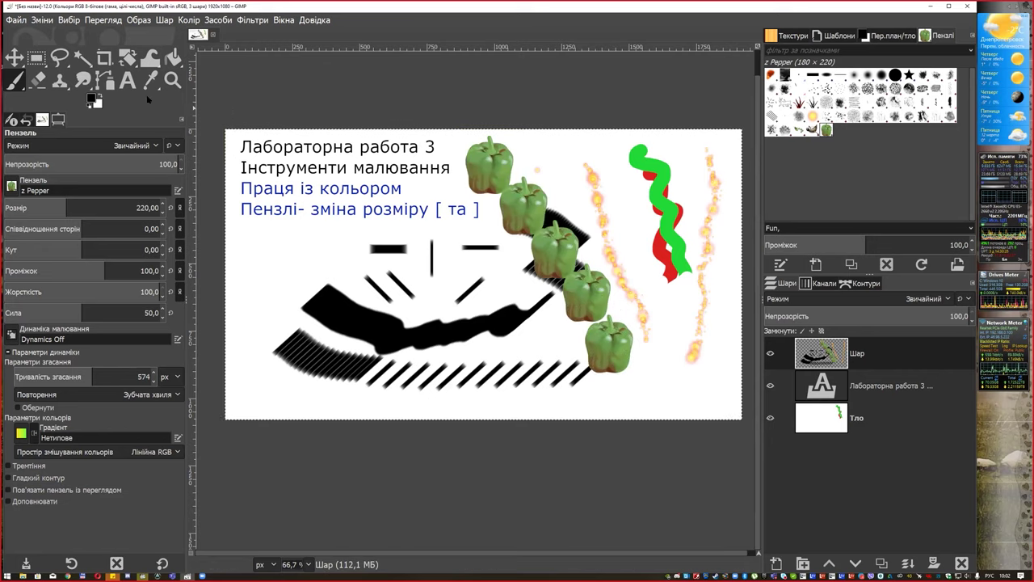
pyautogui.click(91, 98)
pyautogui.click(370, 161)
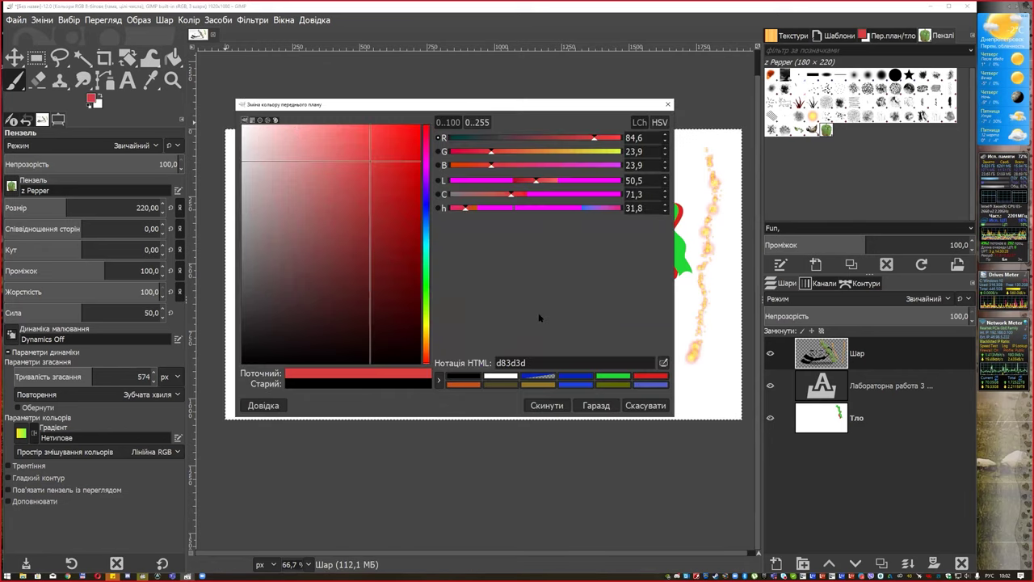
pyautogui.click(594, 406)
pyautogui.moveTo(568, 171); pyautogui.dragTo(646, 263)
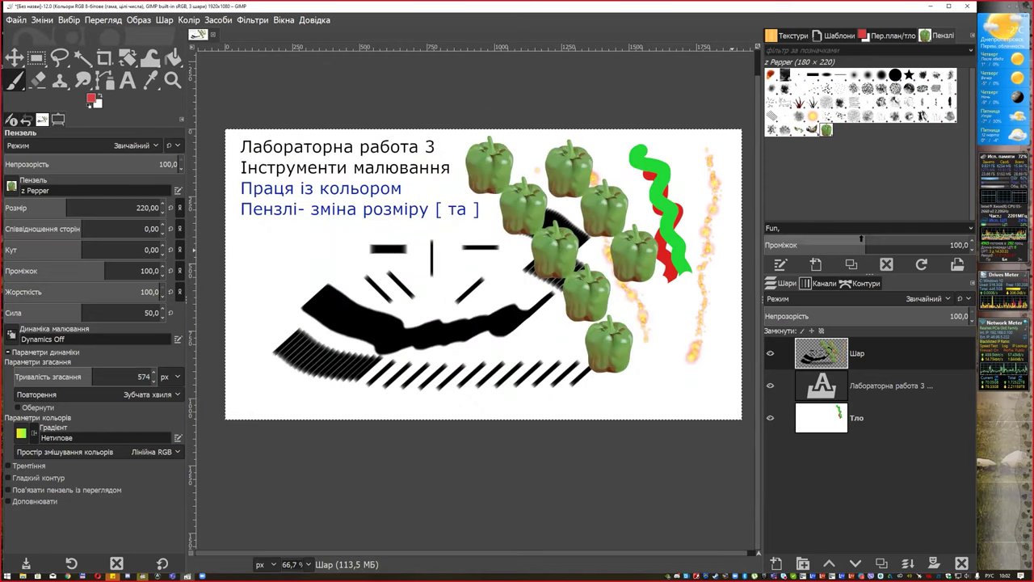
# Paint pepper strokes at spacing about 47 and angle 106, then reset the angle and clear the layer
pyautogui.moveTo(861, 239); pyautogui.dragTo(808, 240)
pyautogui.moveTo(291, 238); pyautogui.dragTo(494, 372)
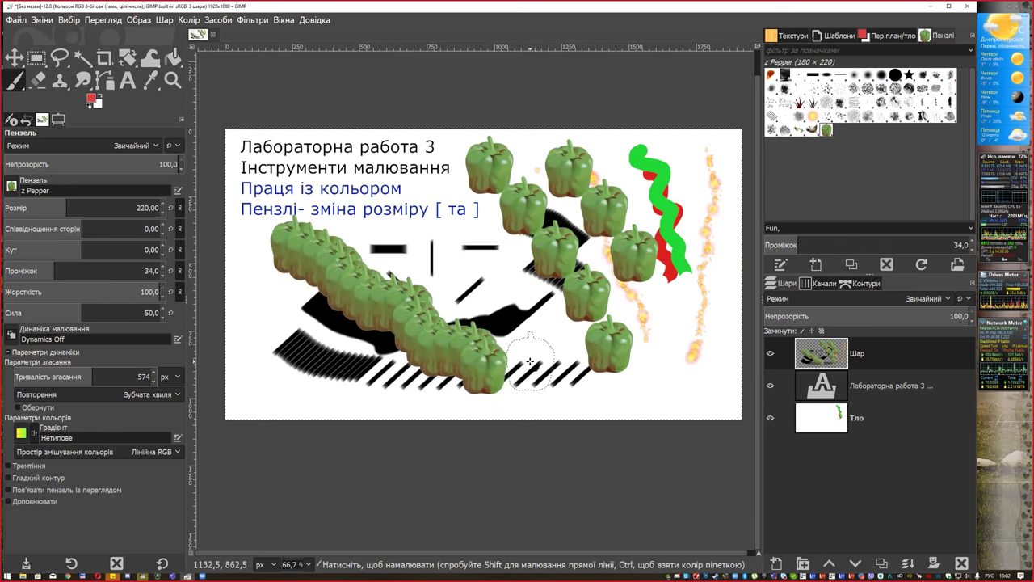
pyautogui.click(812, 240)
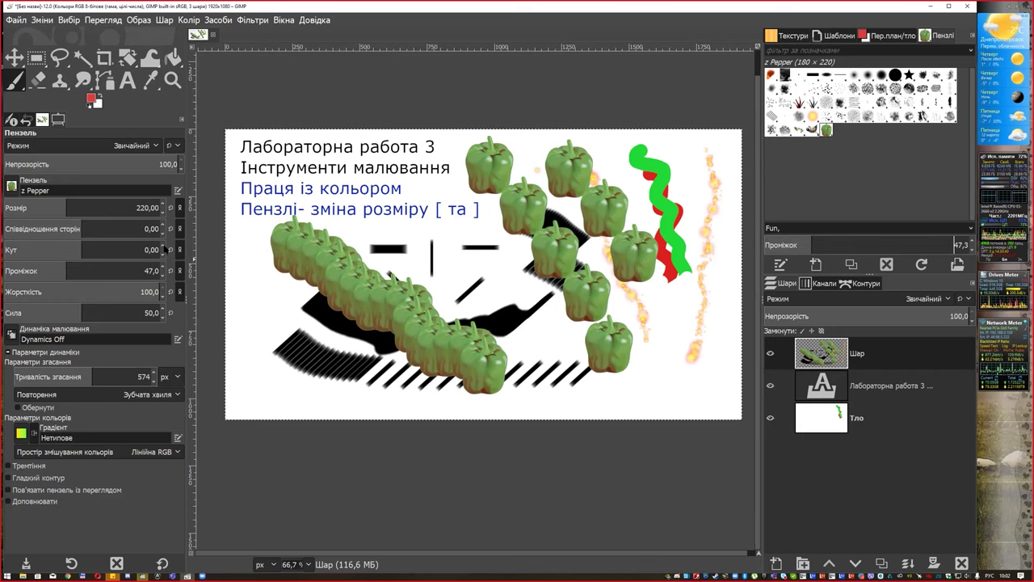
pyautogui.moveTo(113, 249); pyautogui.dragTo(130, 249)
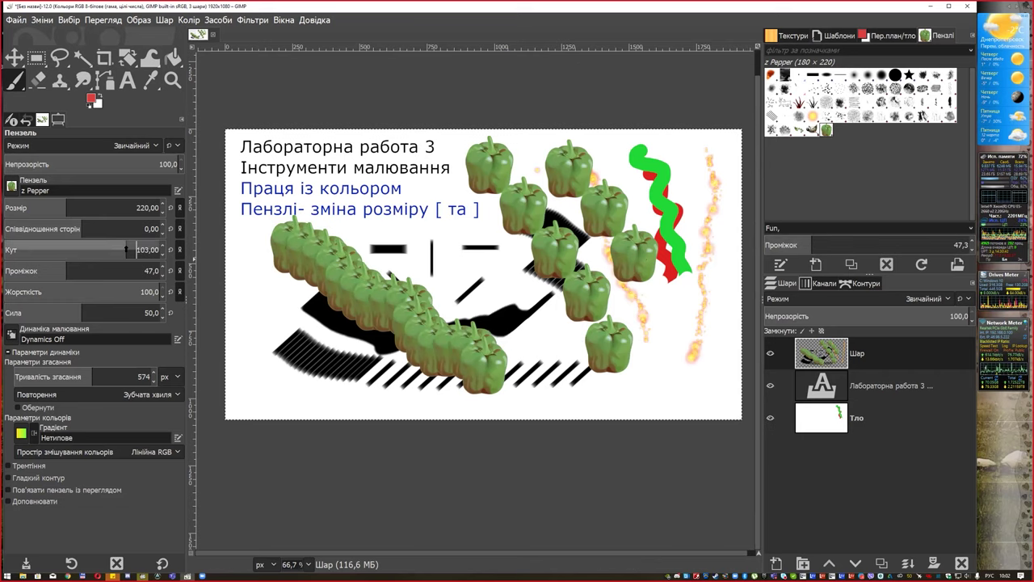
pyautogui.moveTo(449, 239); pyautogui.dragTo(549, 362)
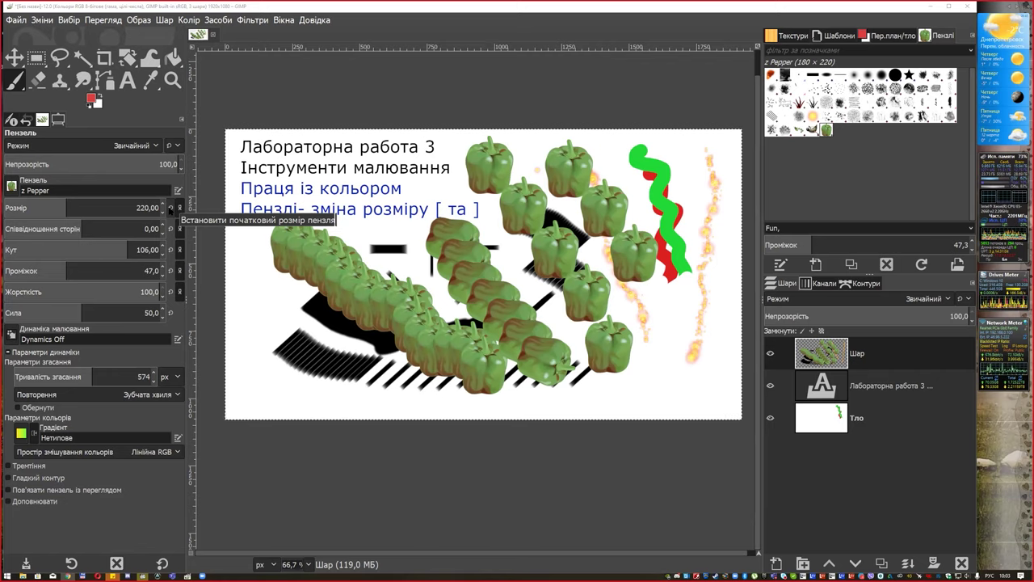
pyautogui.click(170, 250)
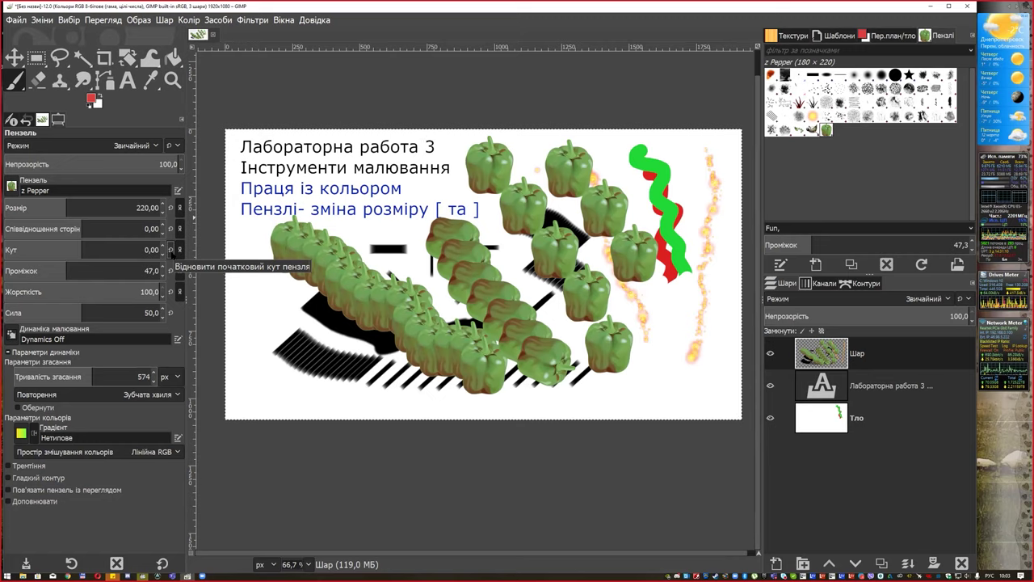
pyautogui.press('Delete')
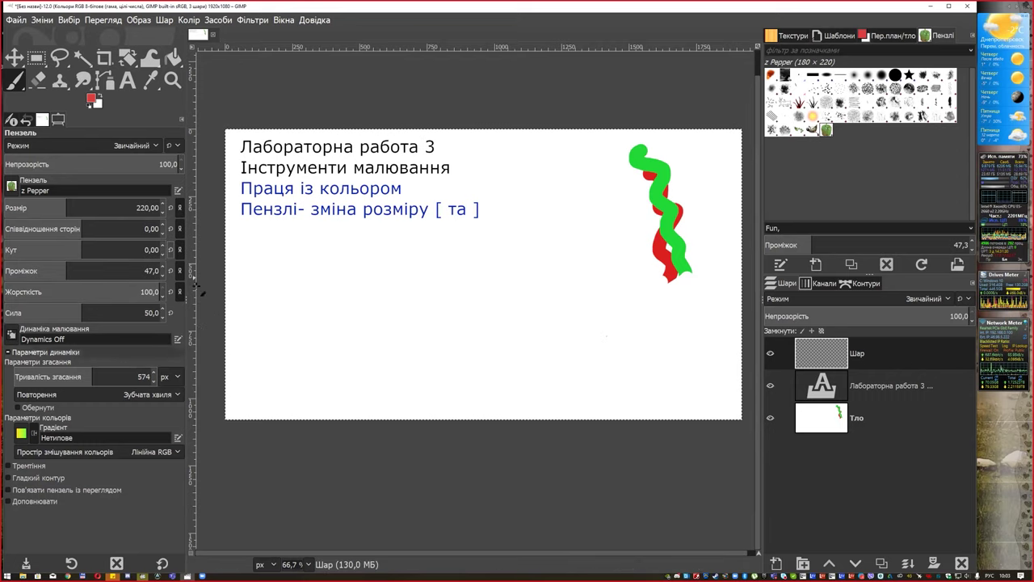
# Set brush aspect ratio 15, angle 88, spacing 118 and force 68
pyautogui.moveTo(118, 231); pyautogui.dragTo(139, 229)
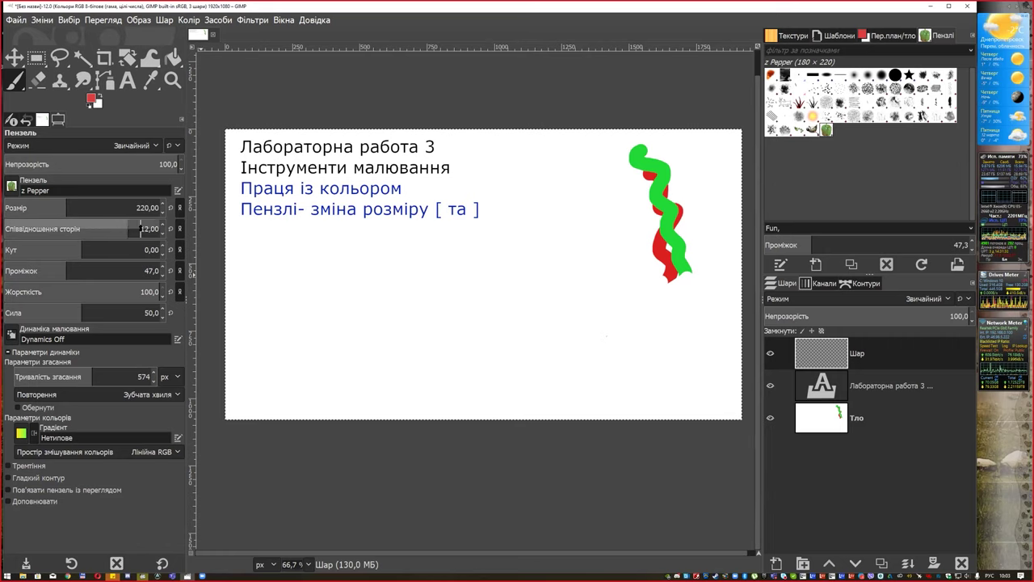
pyautogui.click(140, 248)
pyautogui.moveTo(96, 266); pyautogui.dragTo(115, 268)
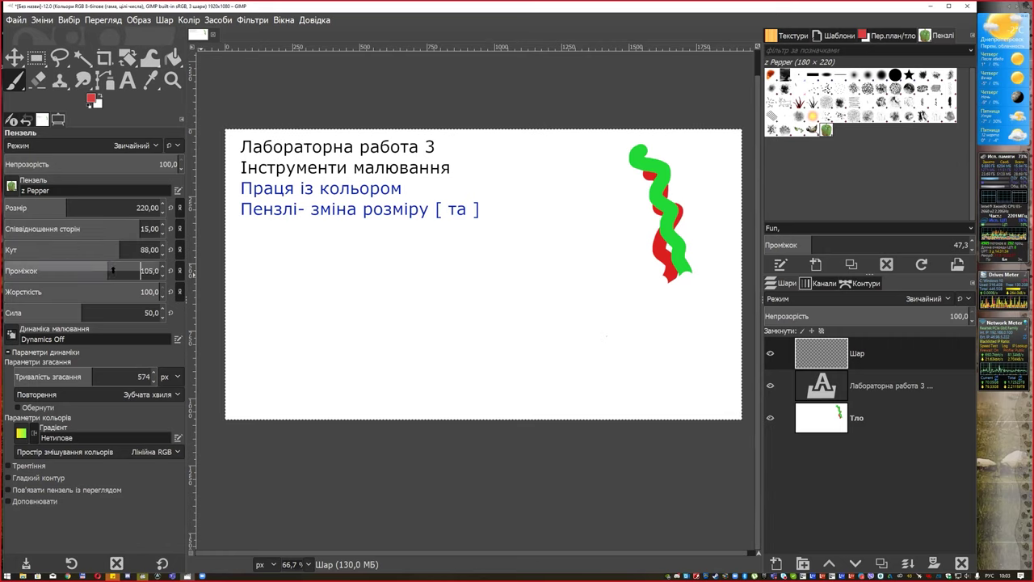
pyautogui.moveTo(93, 311); pyautogui.dragTo(110, 310)
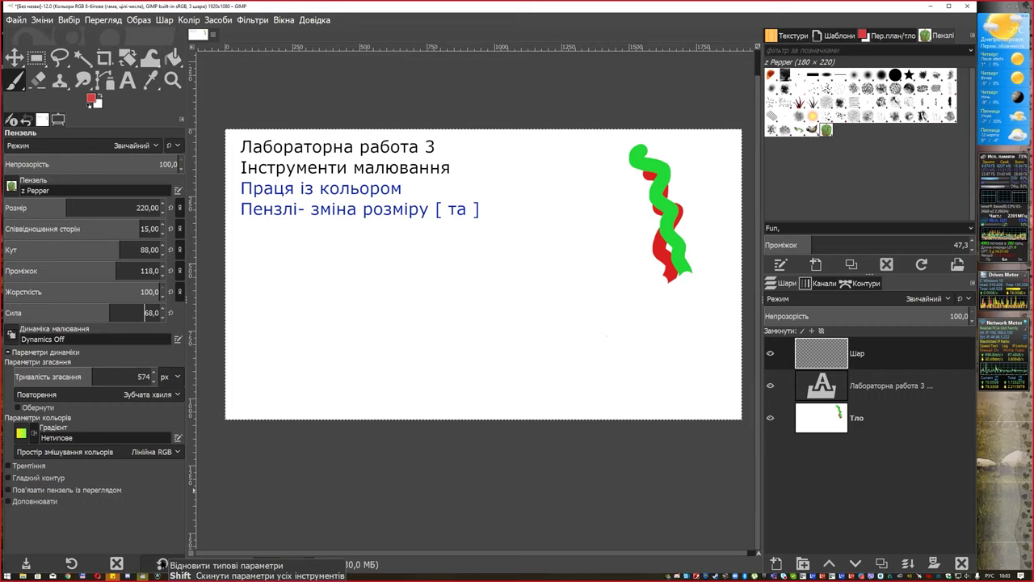
# Reset the paintbrush options, paint test pepper stamps, then delete them from the layer
pyautogui.click(161, 564)
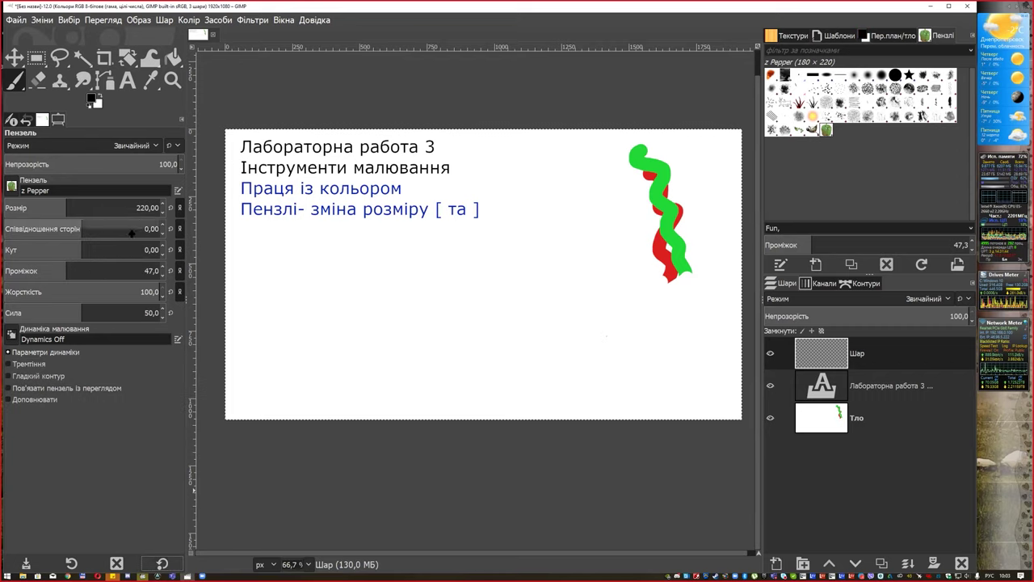
pyautogui.moveTo(300, 242); pyautogui.dragTo(396, 289)
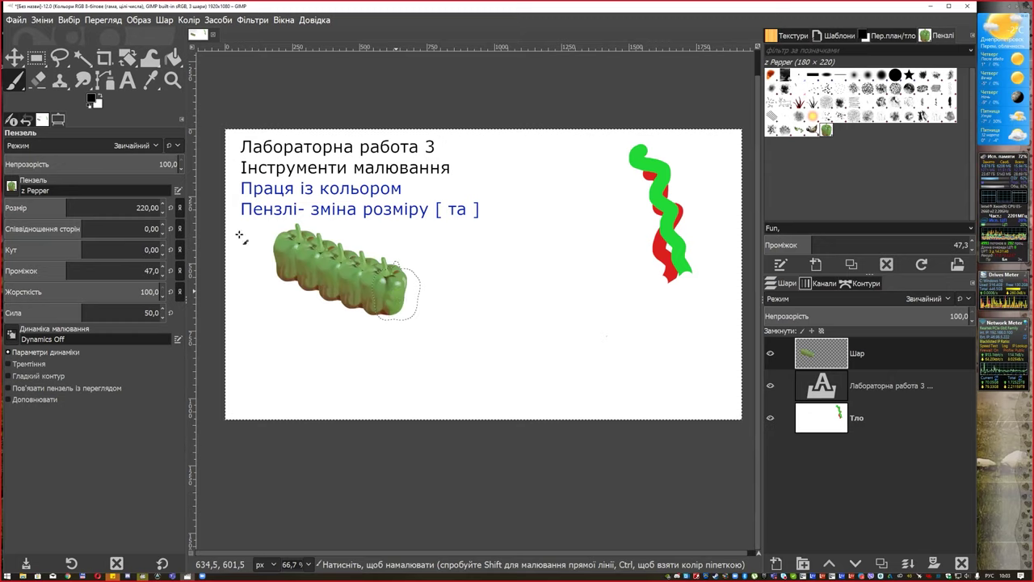
pyautogui.click(71, 563)
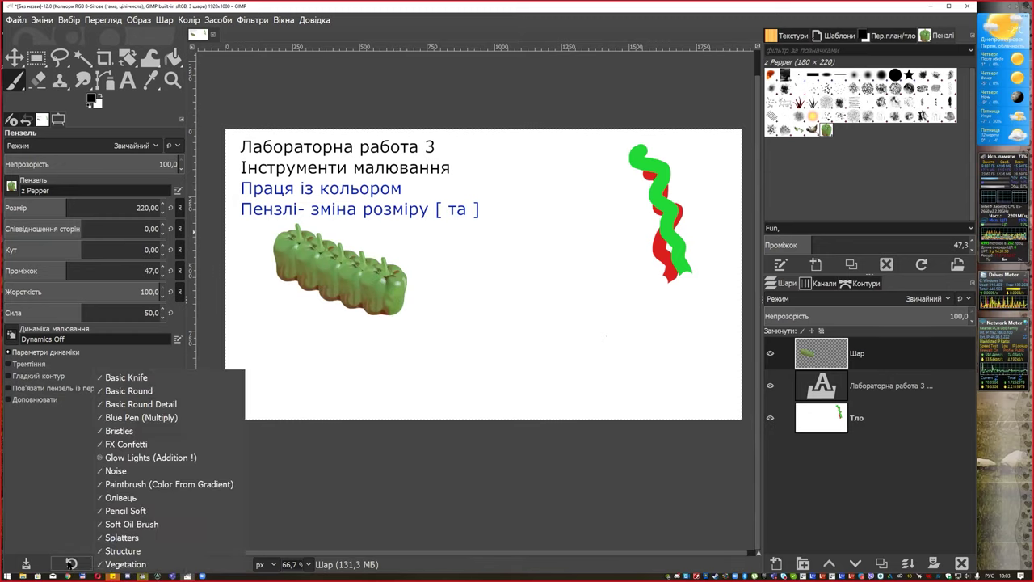
pyautogui.press('Escape')
pyautogui.click(324, 378)
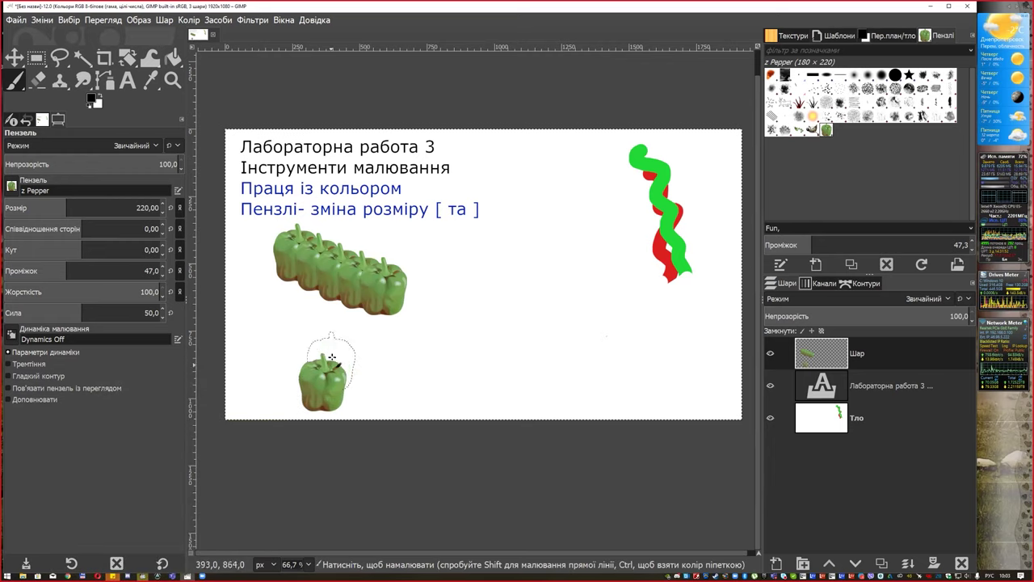
pyautogui.moveTo(331, 357); pyautogui.dragTo(510, 341)
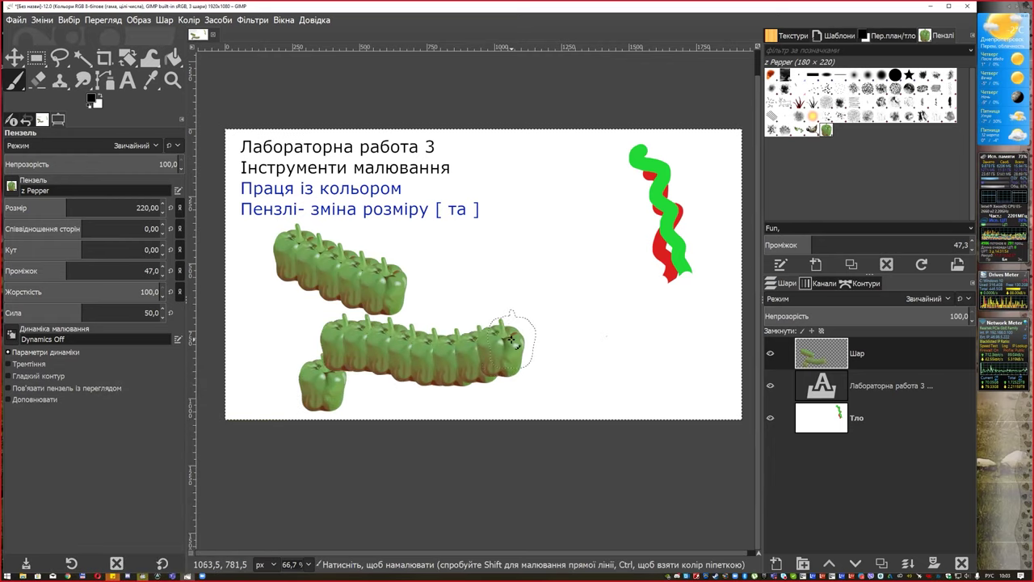
pyautogui.press('Delete')
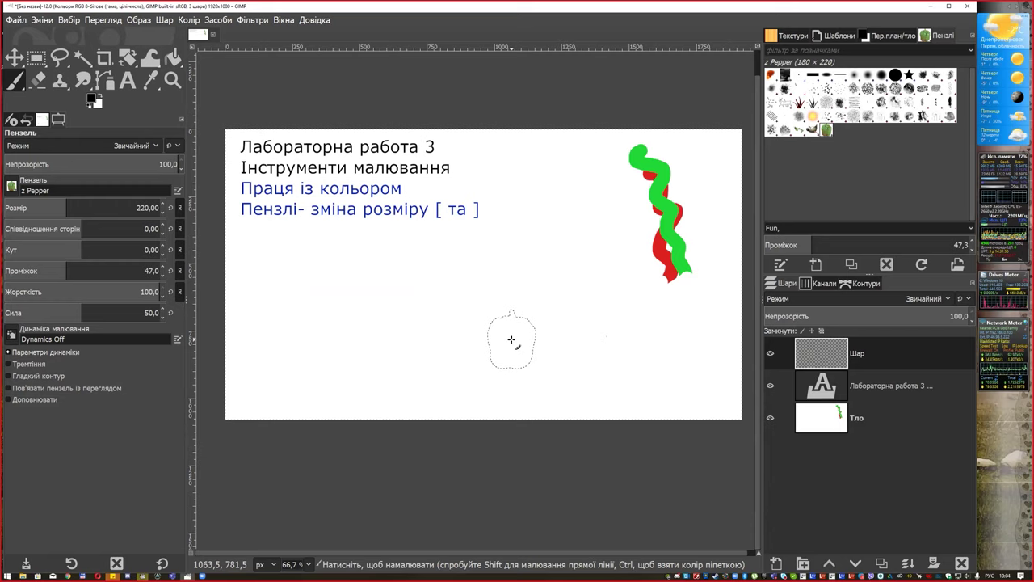
# Delete the green-red wavy stroke from the Тло layer using a rectangle selection
pyautogui.click(35, 58)
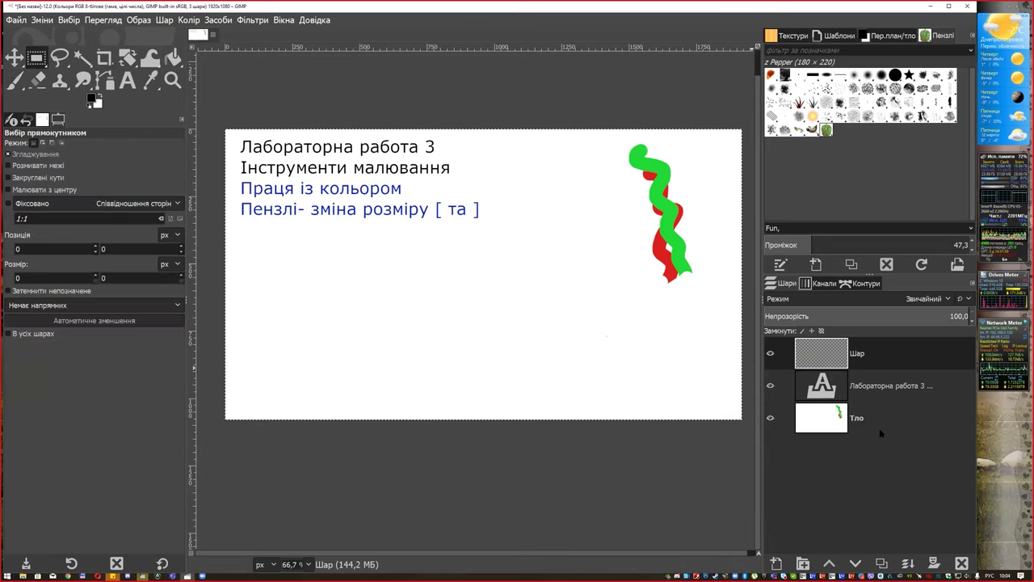
pyautogui.click(881, 428)
pyautogui.moveTo(602, 144); pyautogui.dragTo(722, 350)
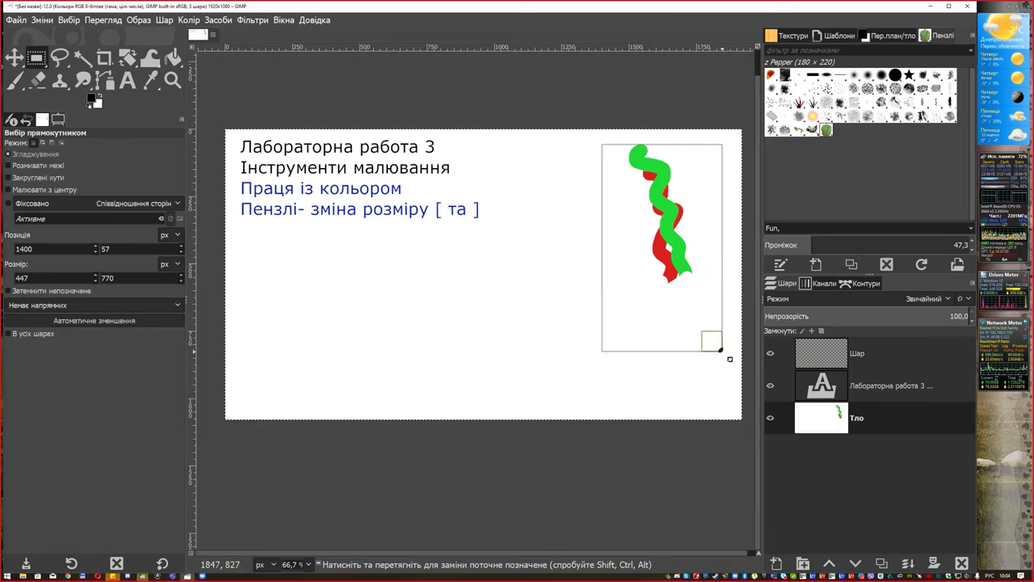
pyautogui.press('Delete')
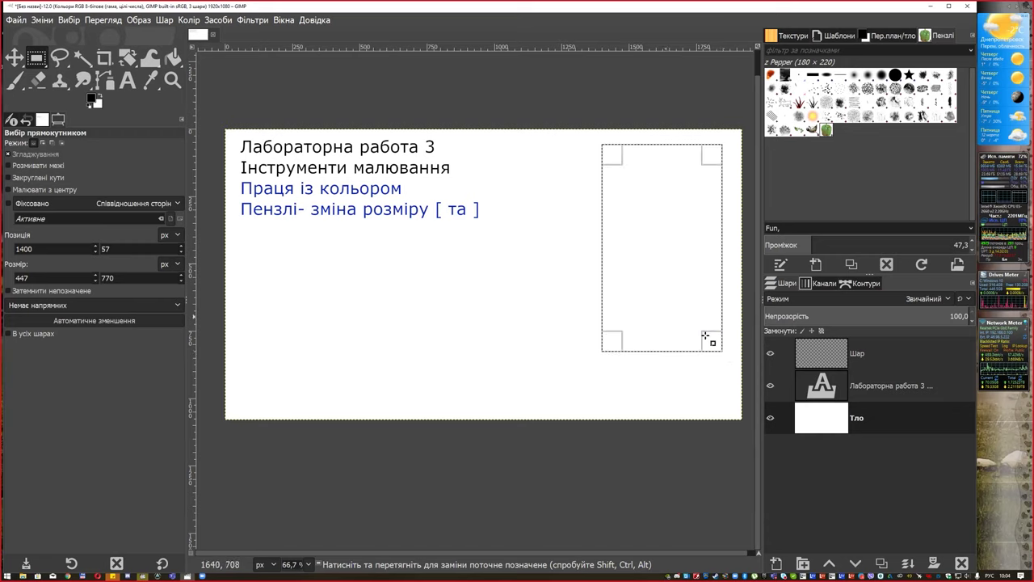
# Reactivate the Шар layer, remove the selection, and return to the paintbrush
pyautogui.click(857, 353)
pyautogui.rightClick(379, 219)
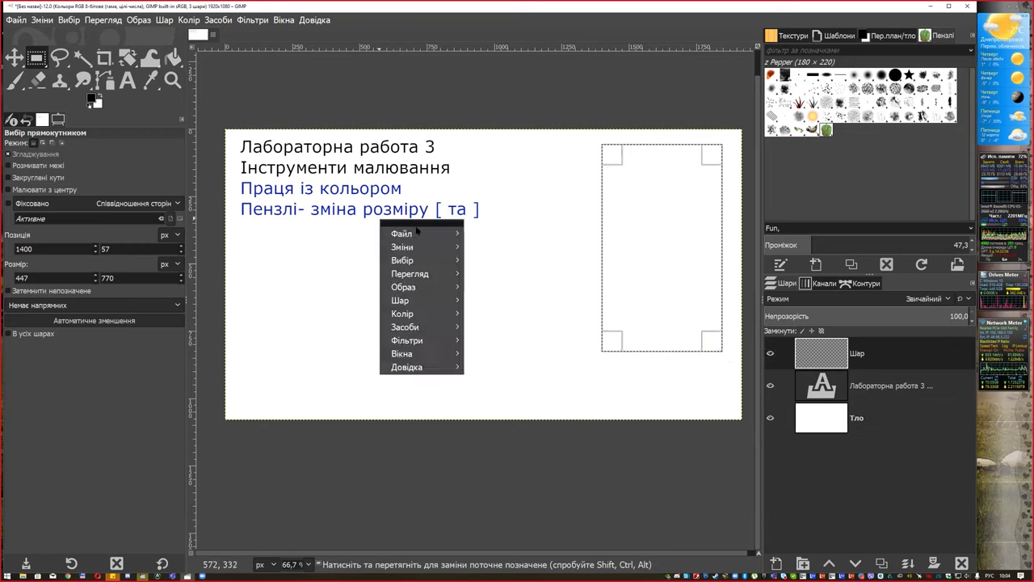
pyautogui.moveTo(402, 260)
pyautogui.click(499, 282)
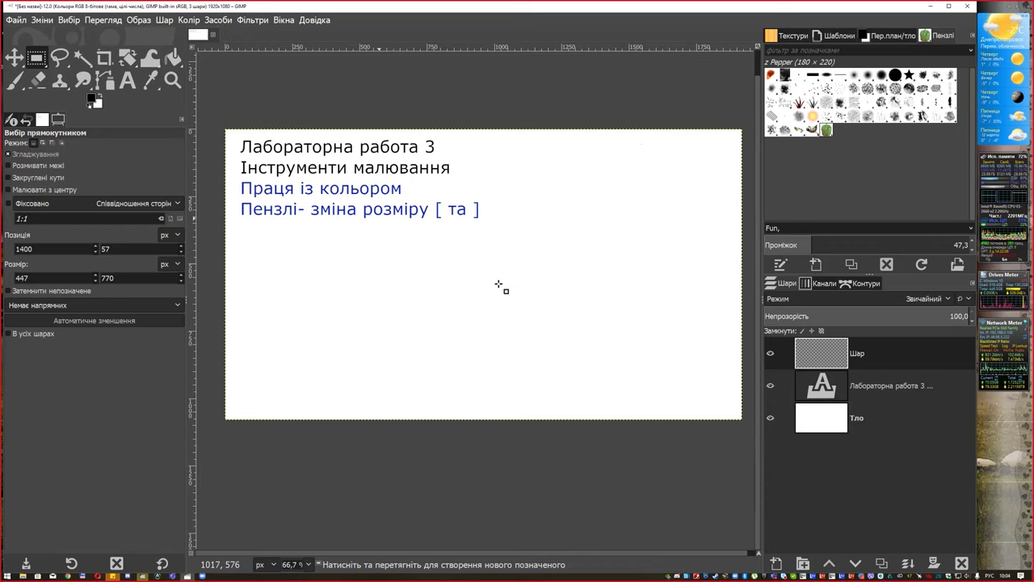
pyautogui.click(14, 81)
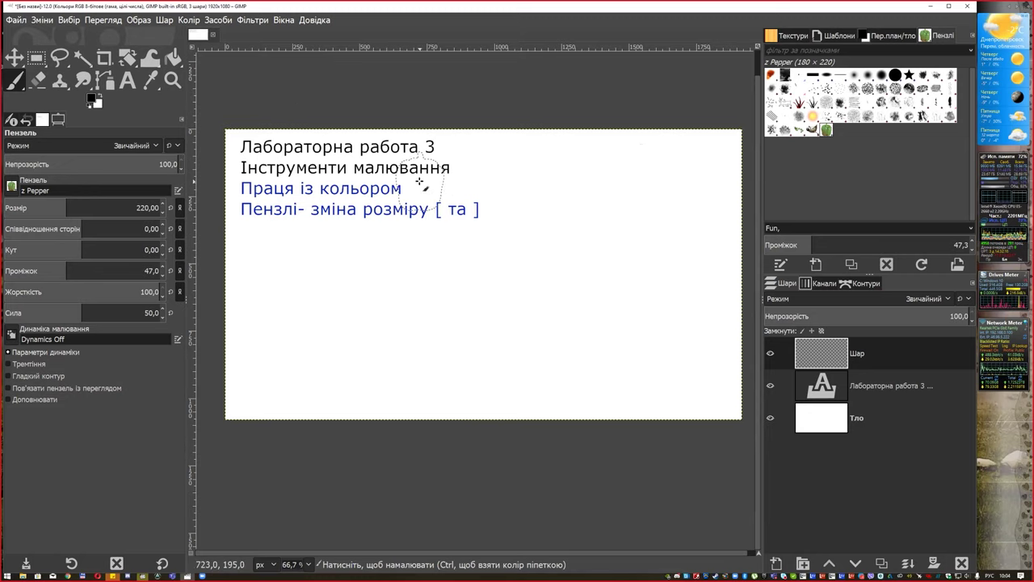
# Draw a closed freehand blob selection below the title and switch to Bucket Fill
pyautogui.click(63, 60)
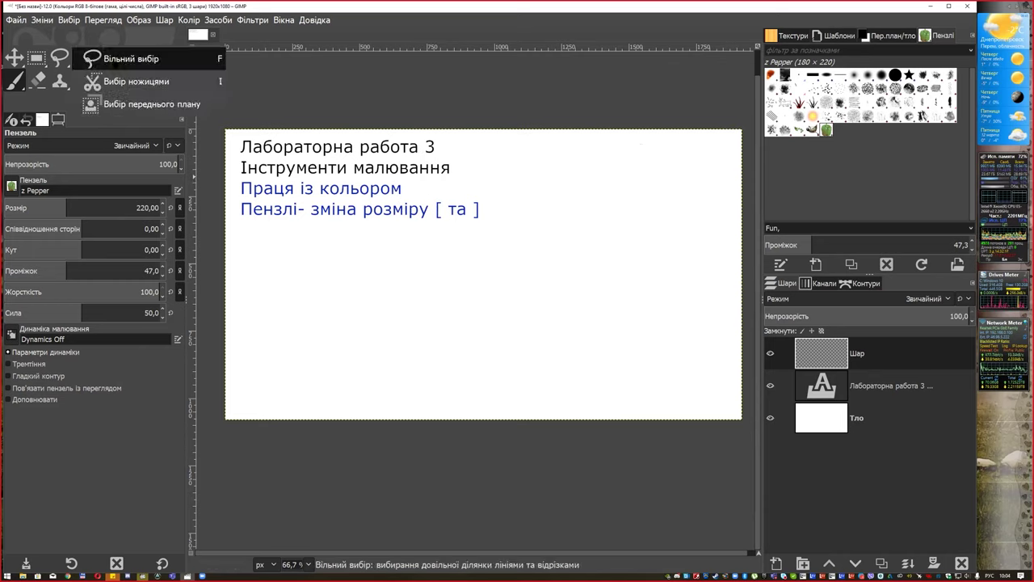
pyautogui.click(129, 58)
pyautogui.moveTo(399, 244)
pyautogui.mouseDown()
pyautogui.moveTo(391, 324)
pyautogui.moveTo(419, 259)
pyautogui.mouseUp()
pyautogui.click(395, 243)
pyautogui.press('Return')
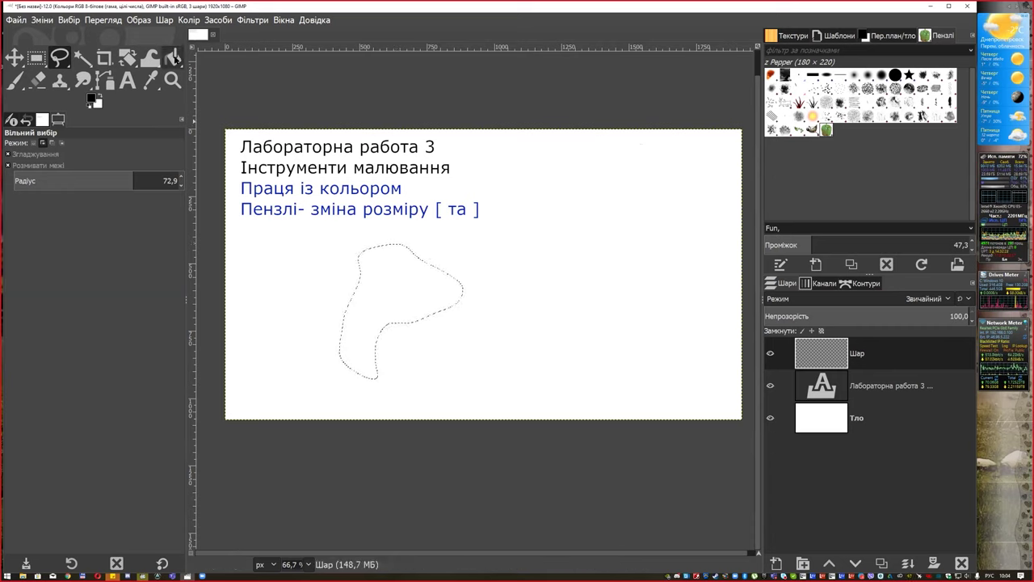
pyautogui.click(174, 58)
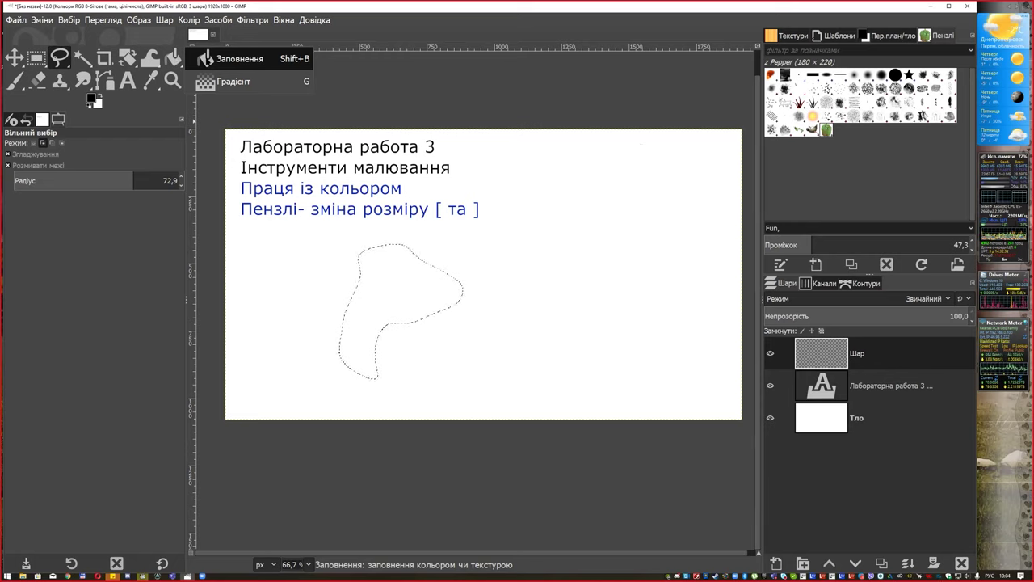
pyautogui.click(258, 59)
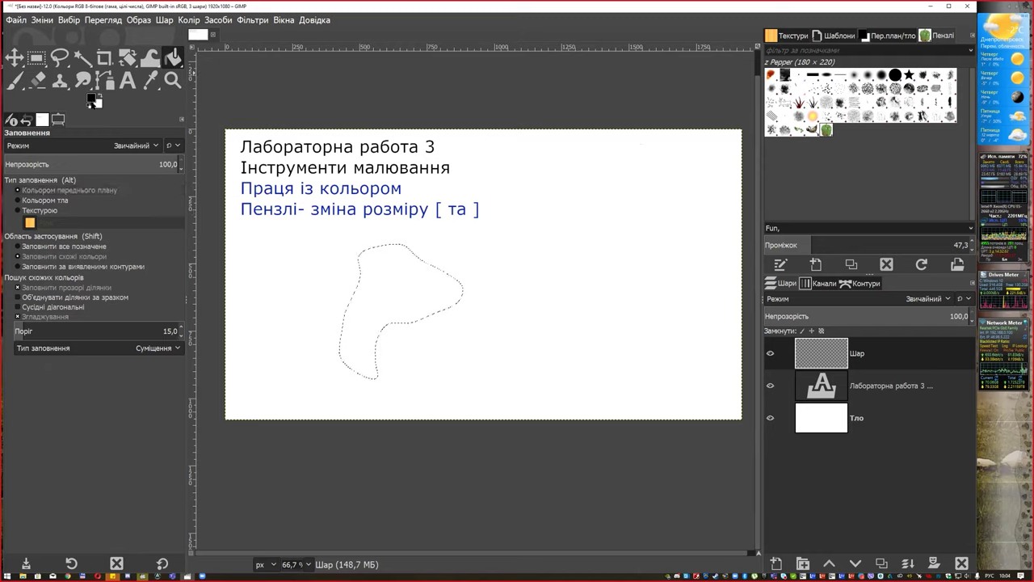
# Bucket-fill the blob selection with red, then paint it over with white
pyautogui.click(91, 98)
pyautogui.click(405, 138)
pyautogui.click(596, 405)
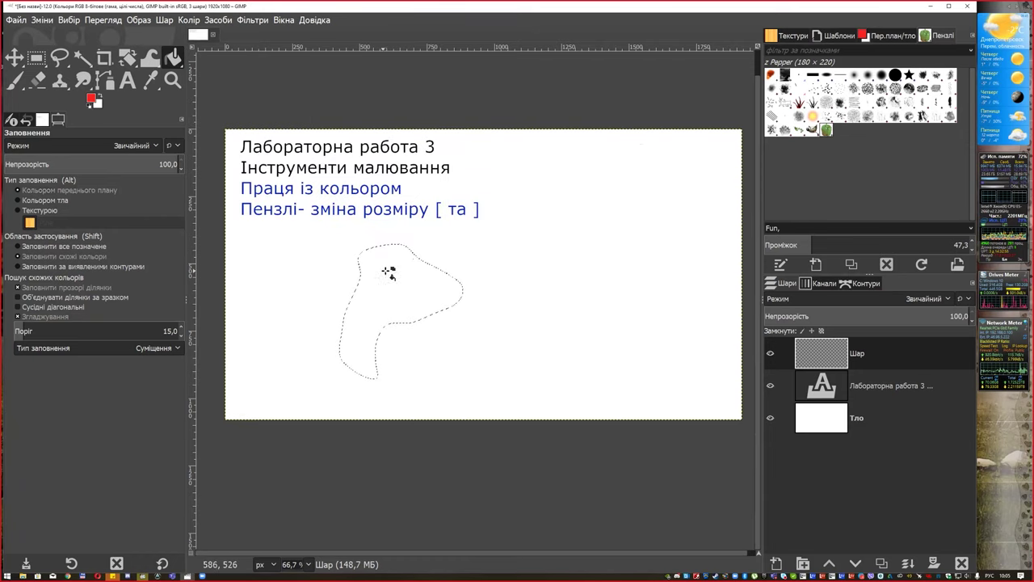
pyautogui.click(389, 274)
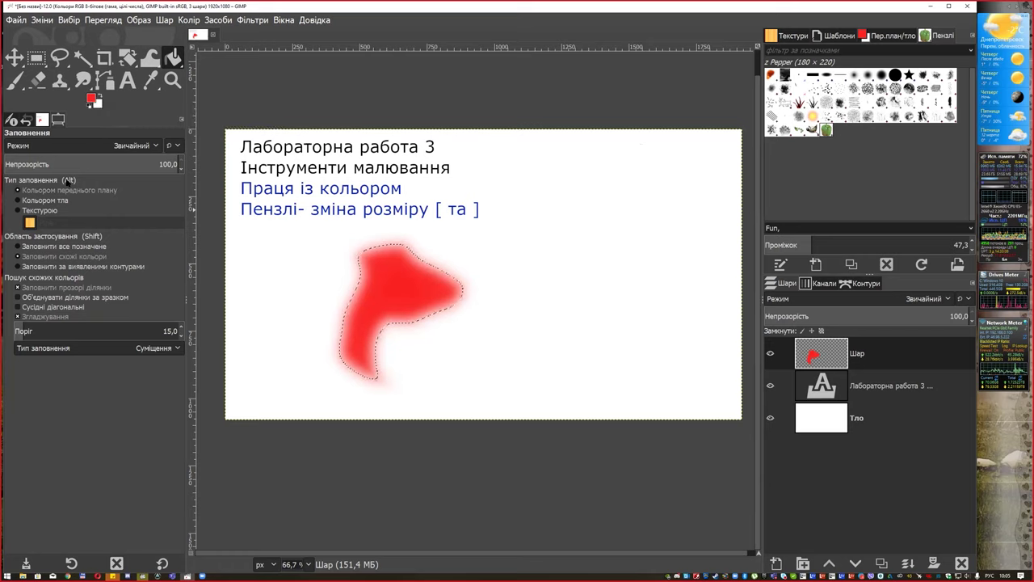
pyautogui.press('alt')
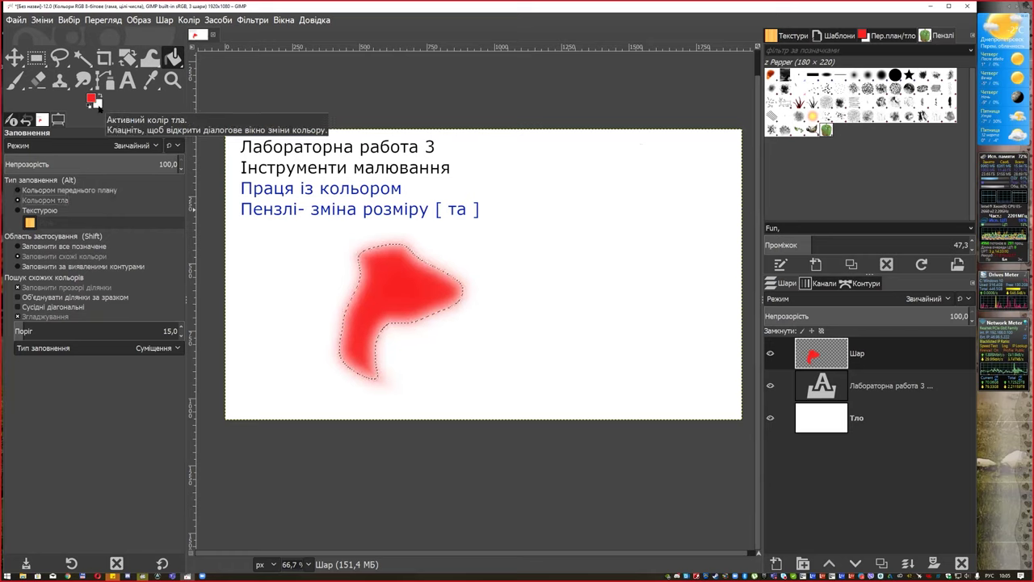
pyautogui.click(396, 279)
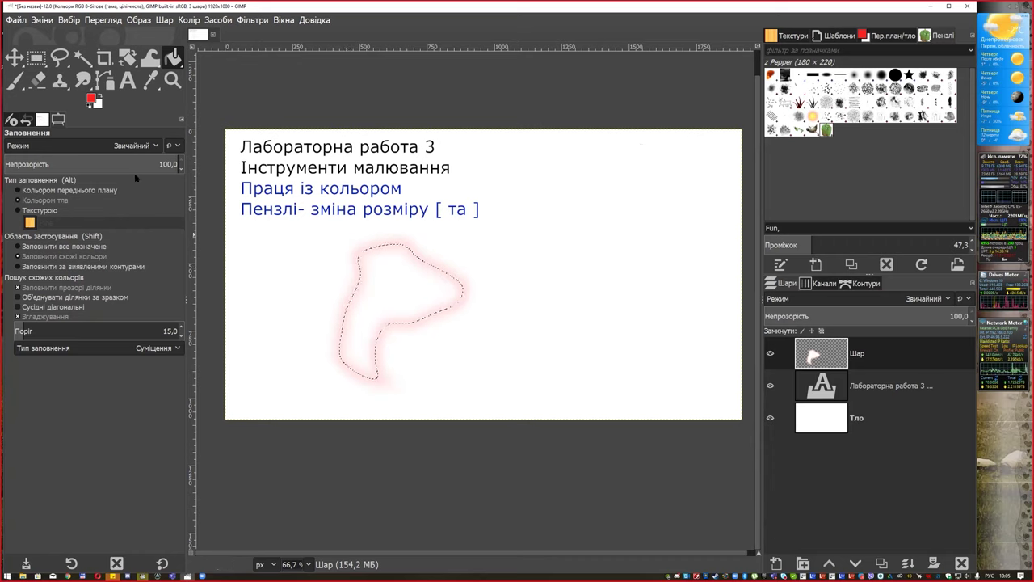
# Switch the fill type to Pattern and fill the selection with Blue Grid
pyautogui.click(41, 210)
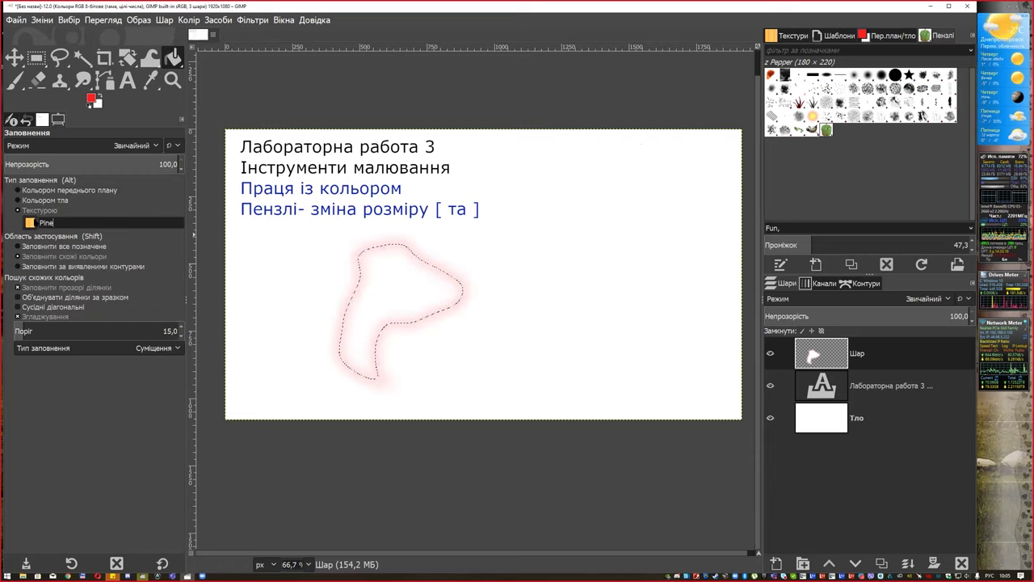
pyautogui.click(30, 222)
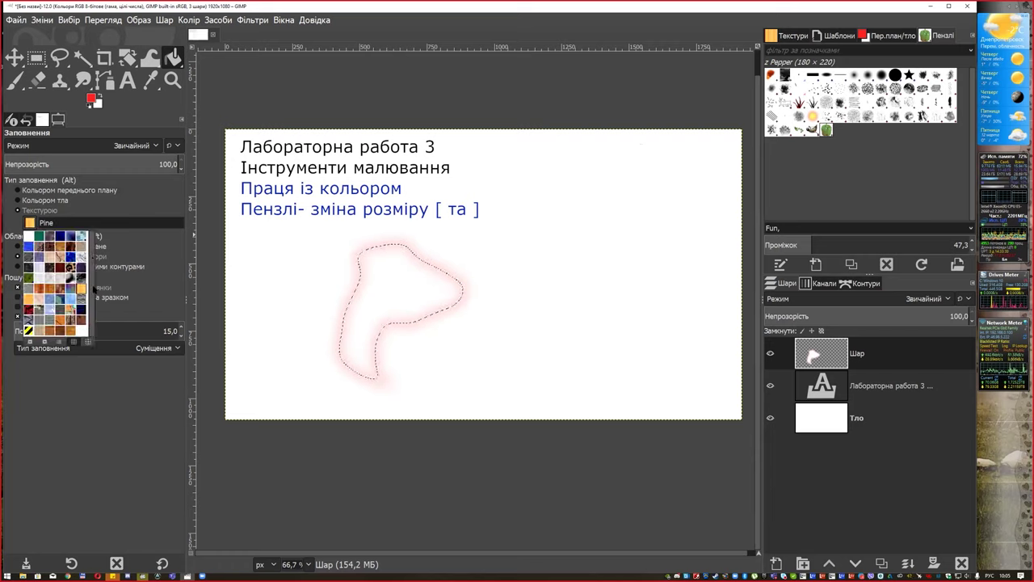
pyautogui.click(71, 237)
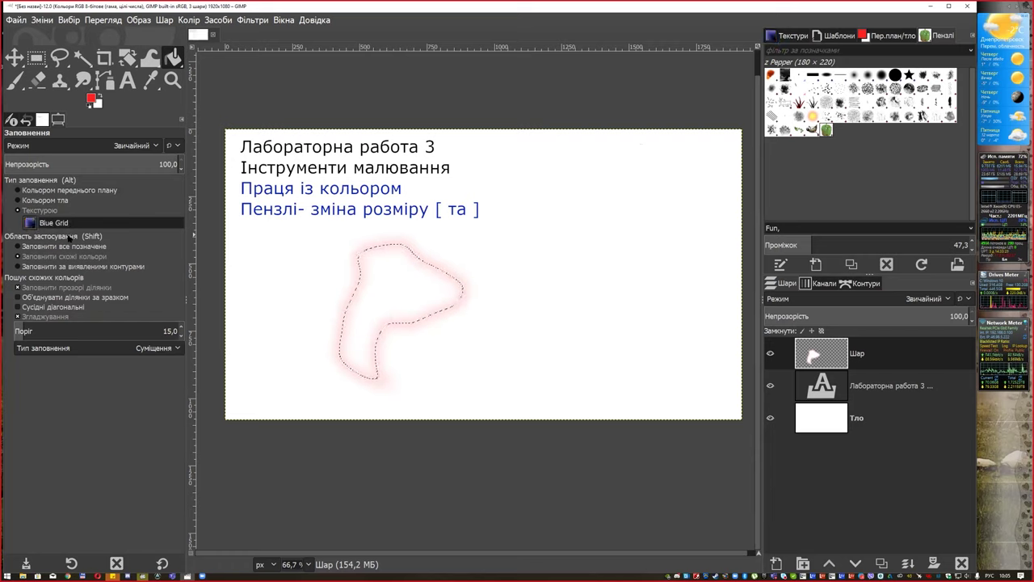
pyautogui.click(399, 282)
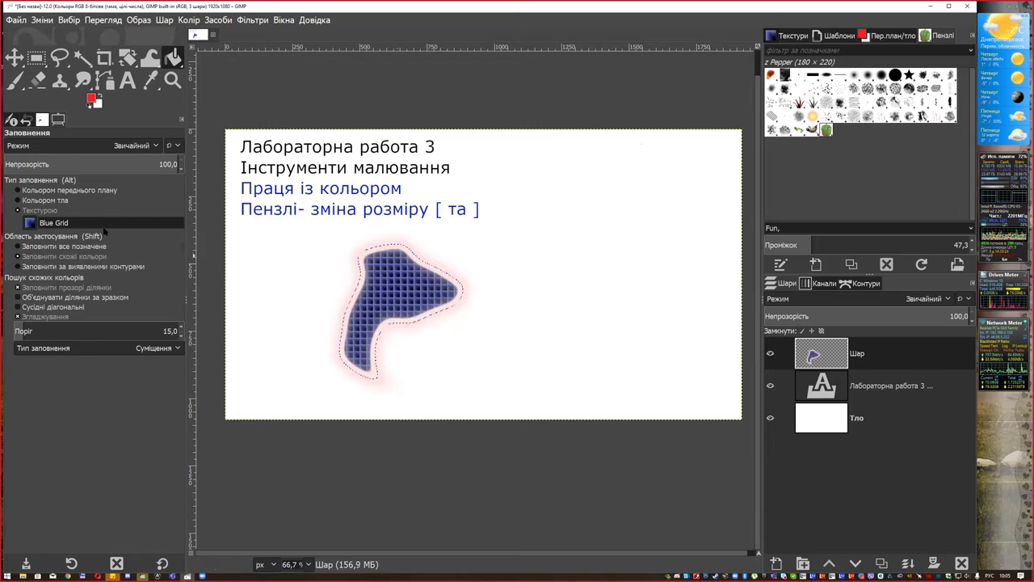
# Try filling the shape with the orange Pine pattern, then clear it
pyautogui.click(30, 222)
pyautogui.click(53, 301)
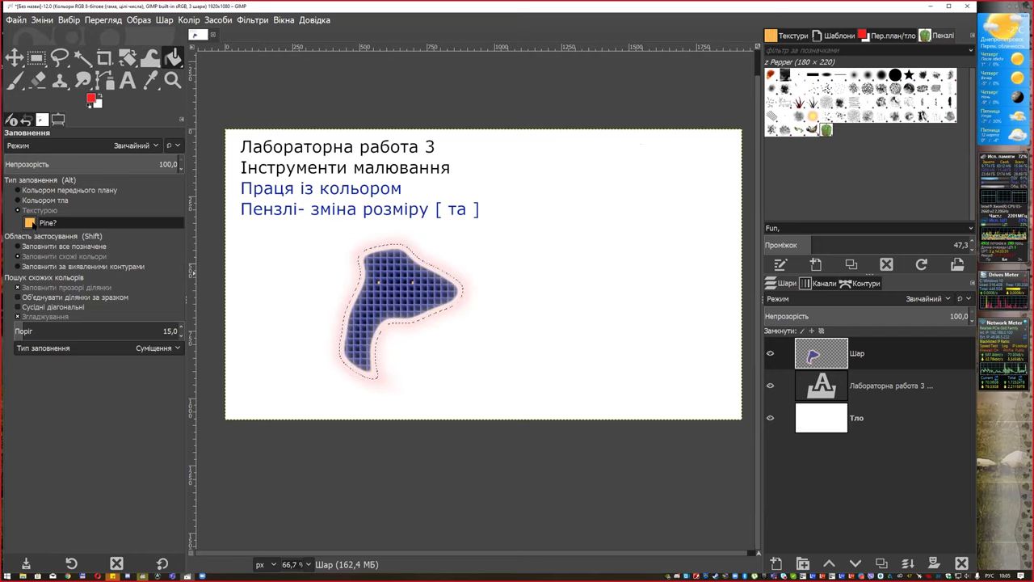
pyautogui.click(49, 191)
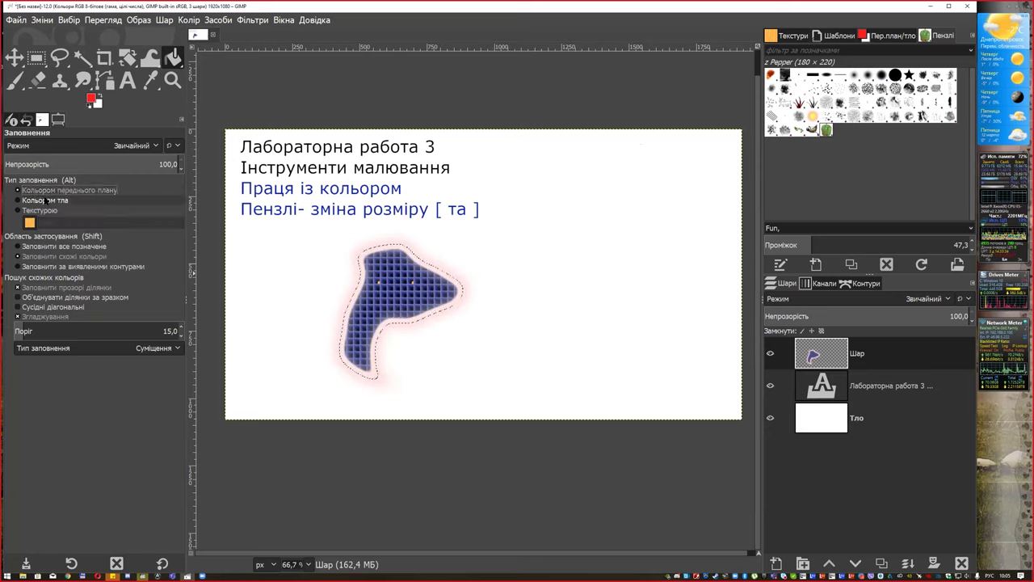
pyautogui.click(47, 200)
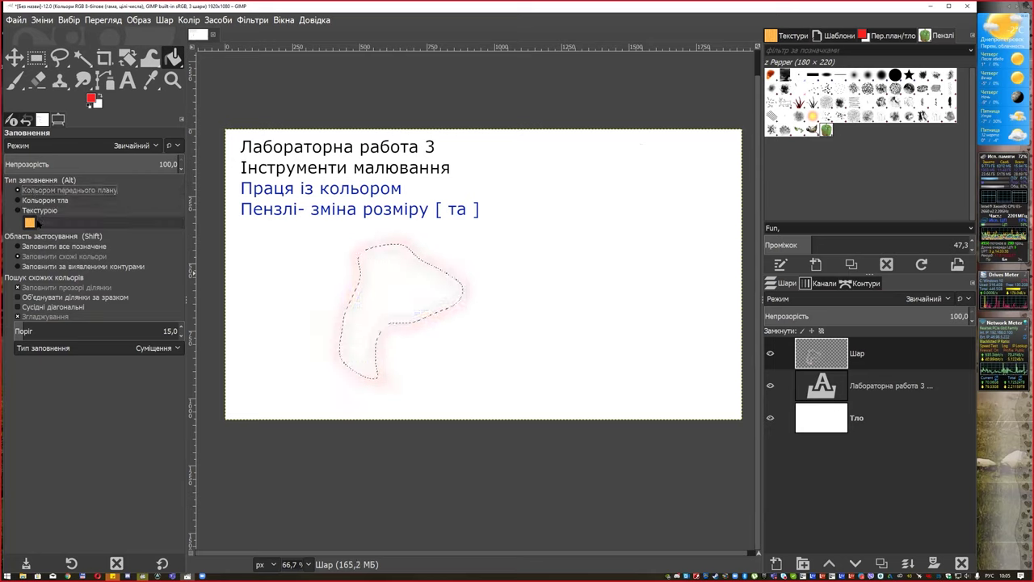
pyautogui.click(39, 210)
pyautogui.click(394, 284)
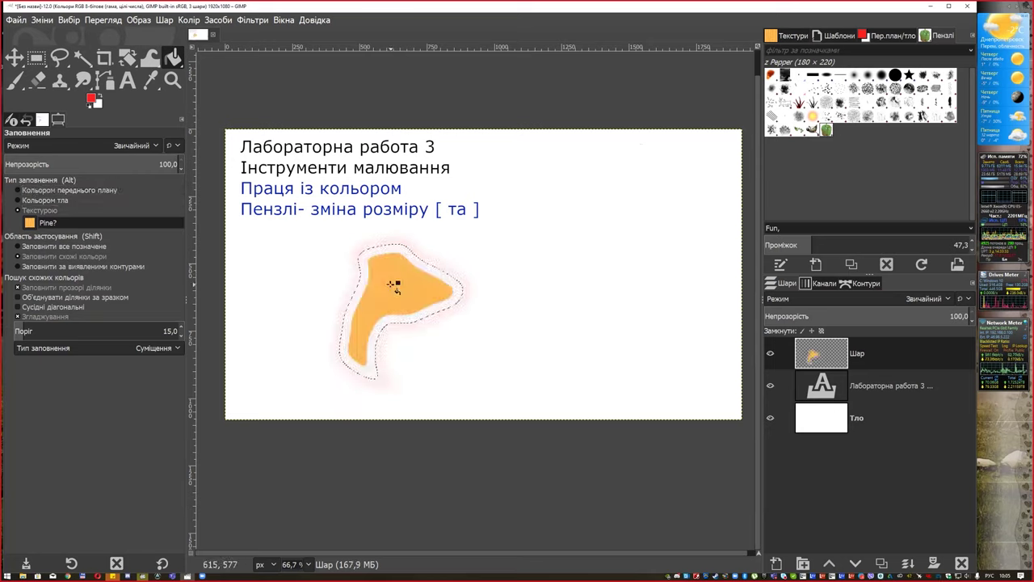
pyautogui.press('Delete')
# Try the Wood #2 pattern fill, clear it, then fill with Pine again
pyautogui.click(32, 223)
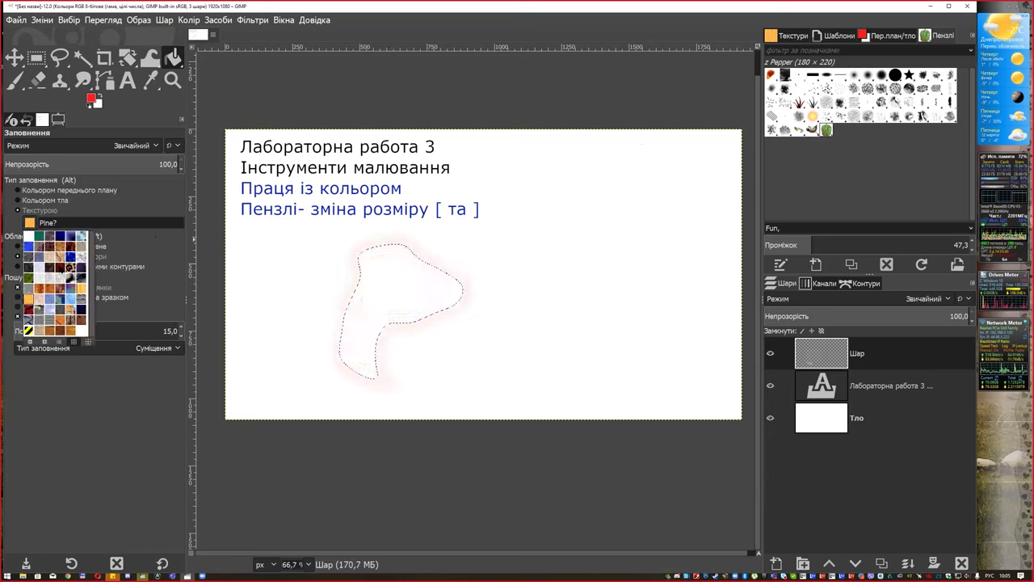
pyautogui.click(61, 330)
pyautogui.click(418, 286)
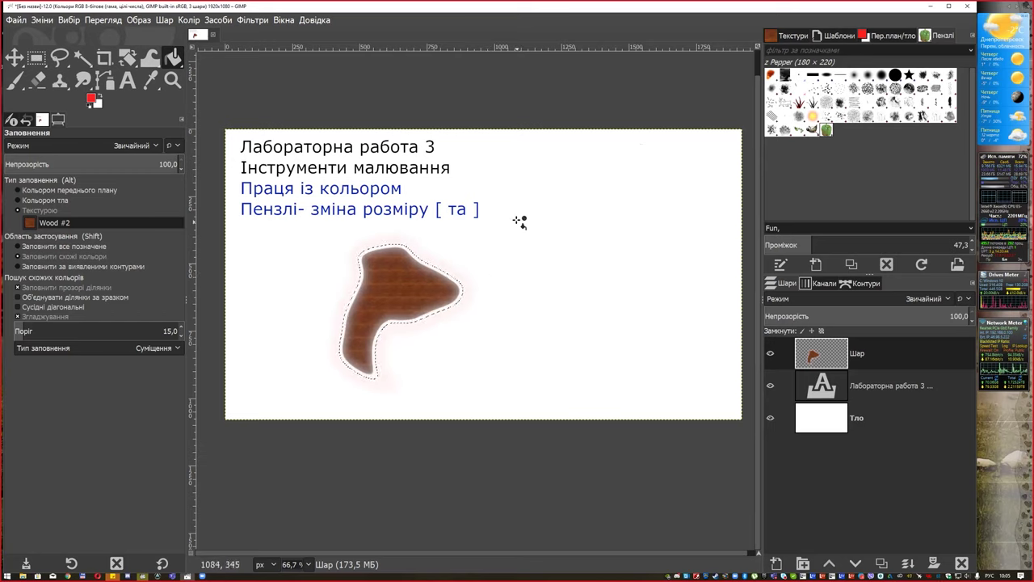
pyautogui.press('Delete')
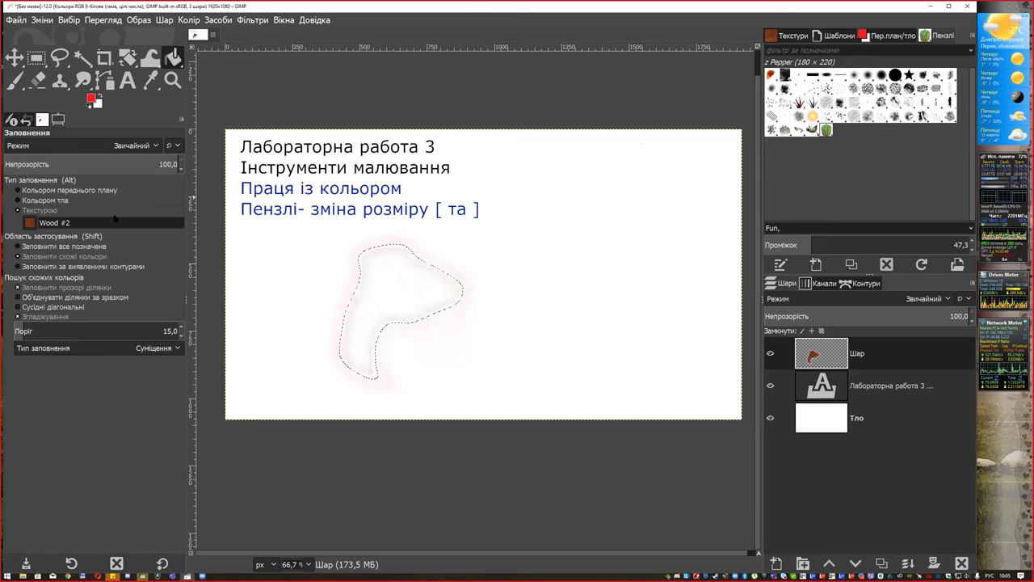
pyautogui.click(30, 222)
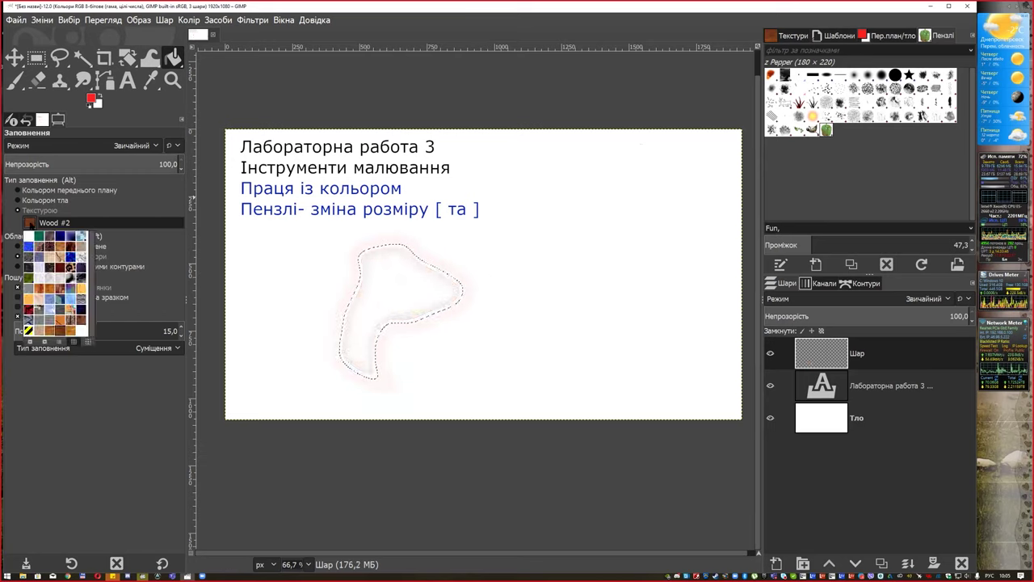
pyautogui.click(29, 305)
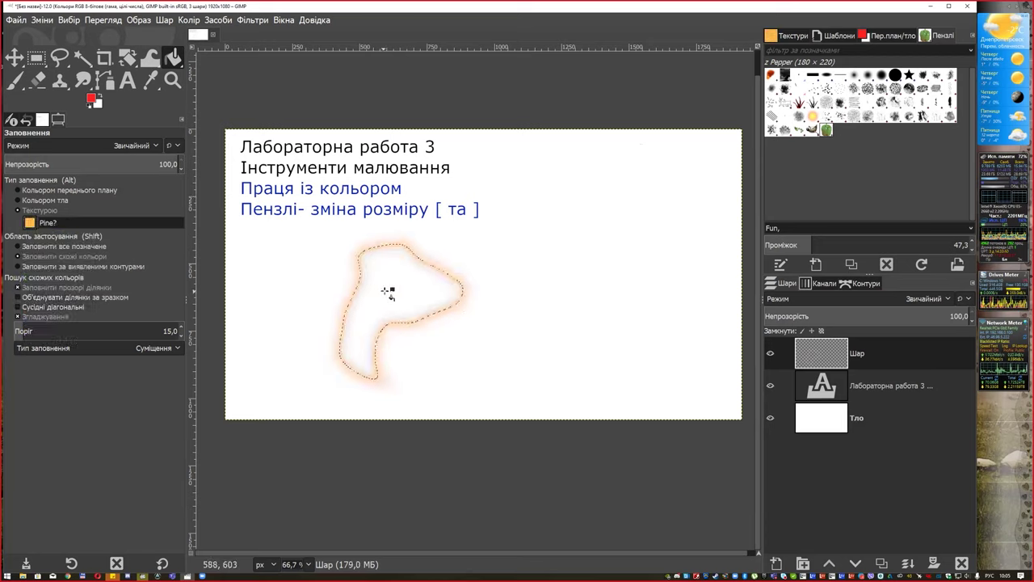
pyautogui.click(414, 288)
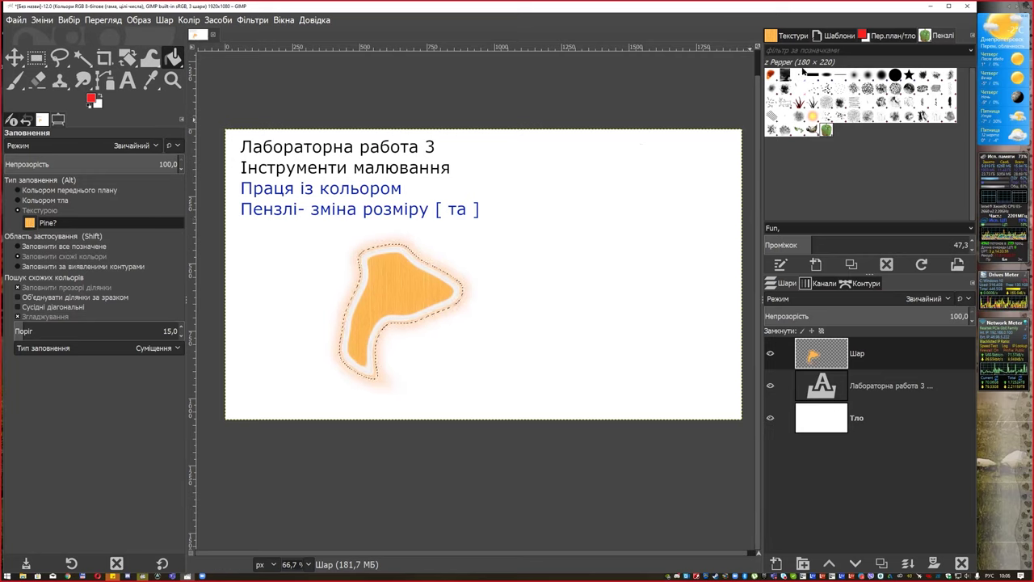
# Fill the shape with the Electric Blue pattern chosen from the Patterns panel
pyautogui.click(972, 36)
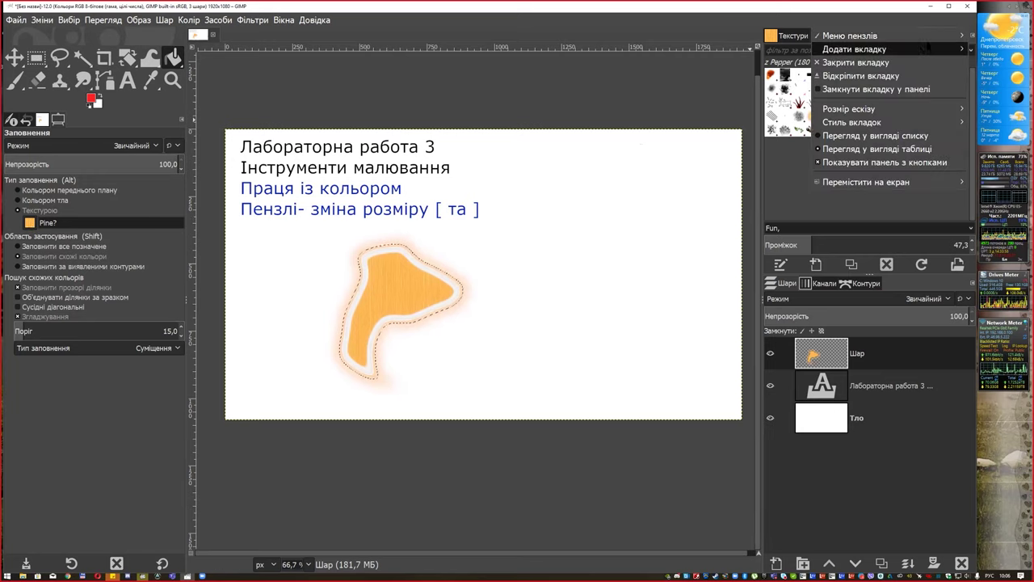
pyautogui.press('Escape')
pyautogui.click(793, 36)
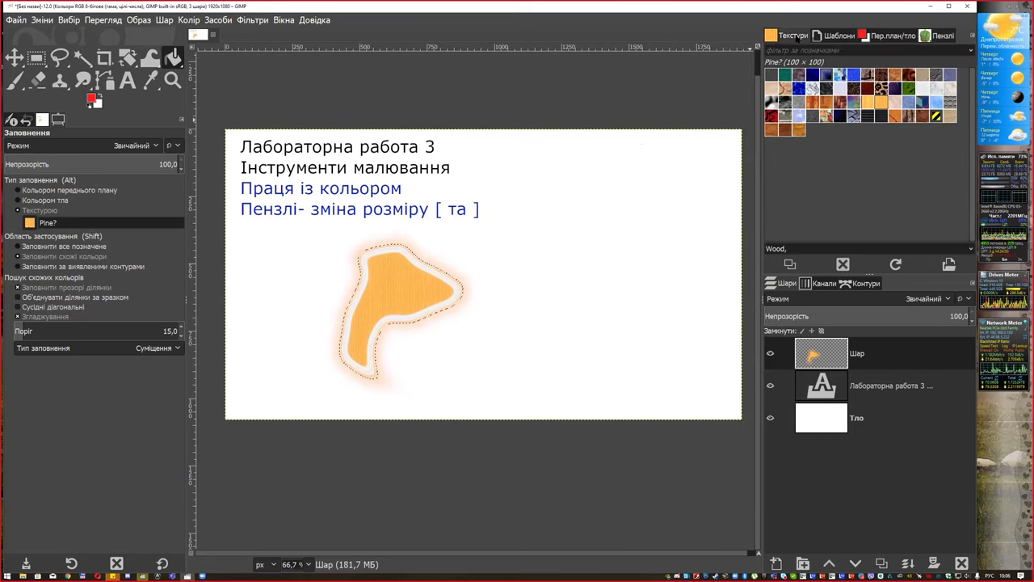
pyautogui.click(799, 88)
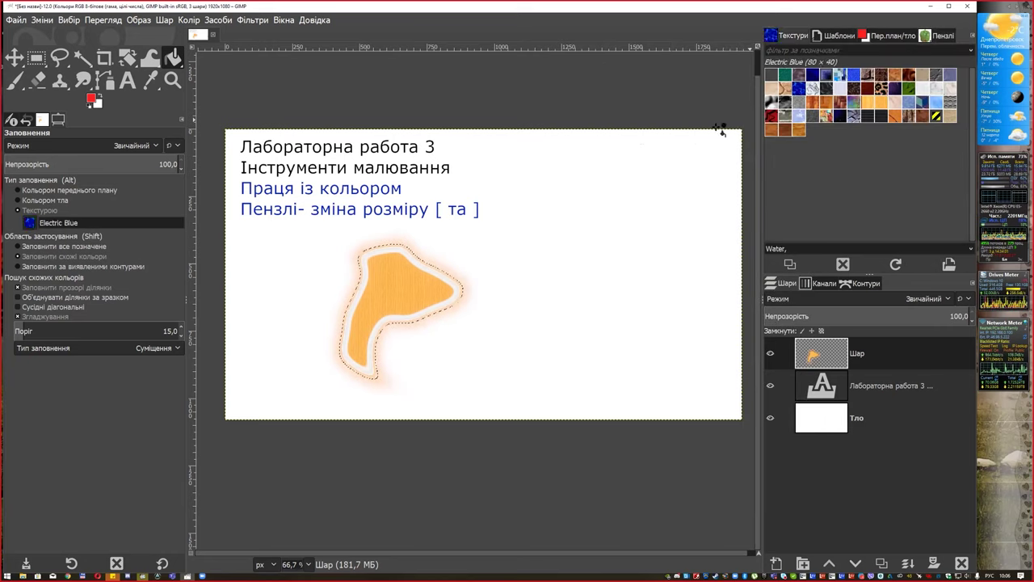
pyautogui.click(412, 287)
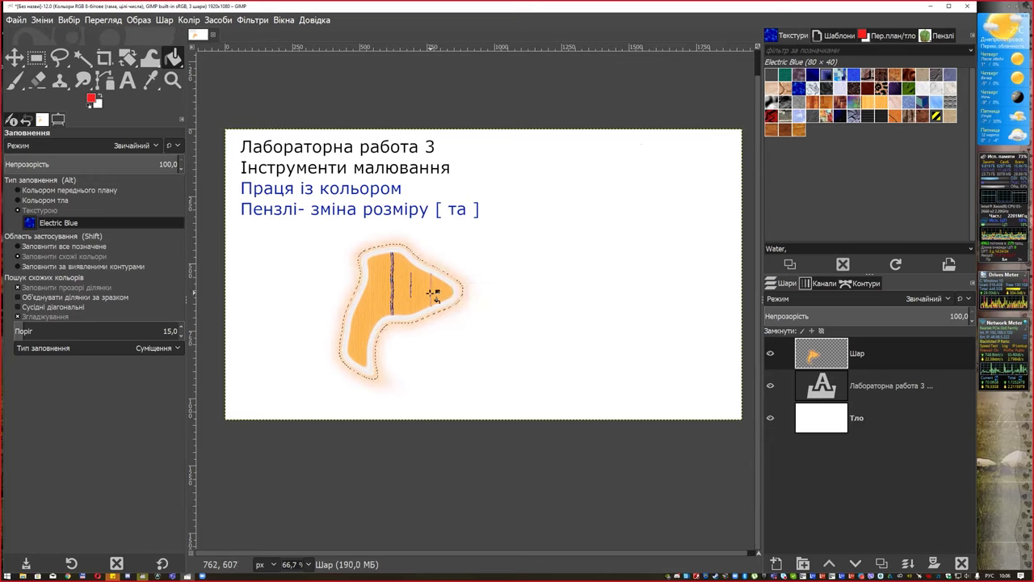
pyautogui.press('Delete')
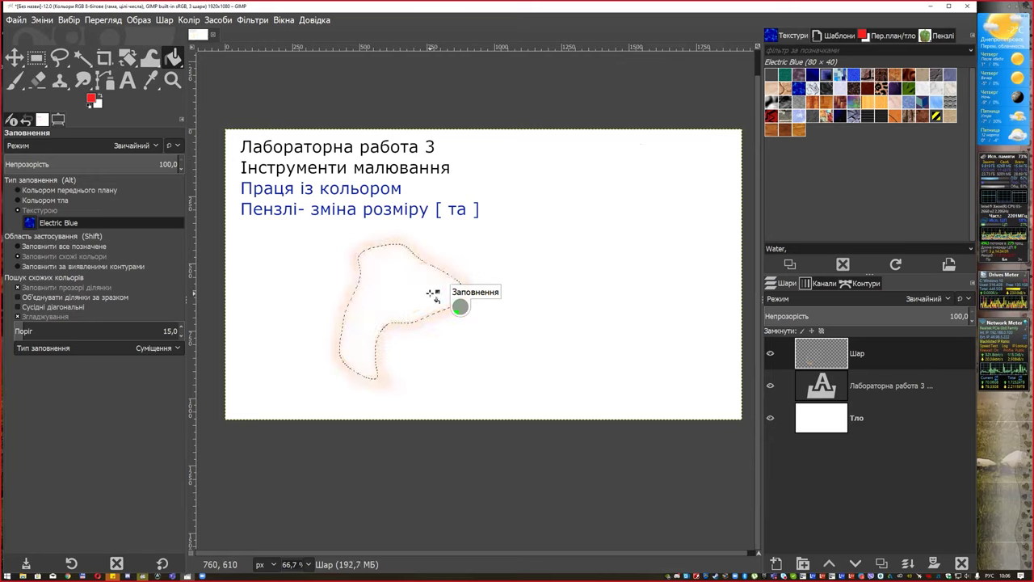
pyautogui.click(411, 294)
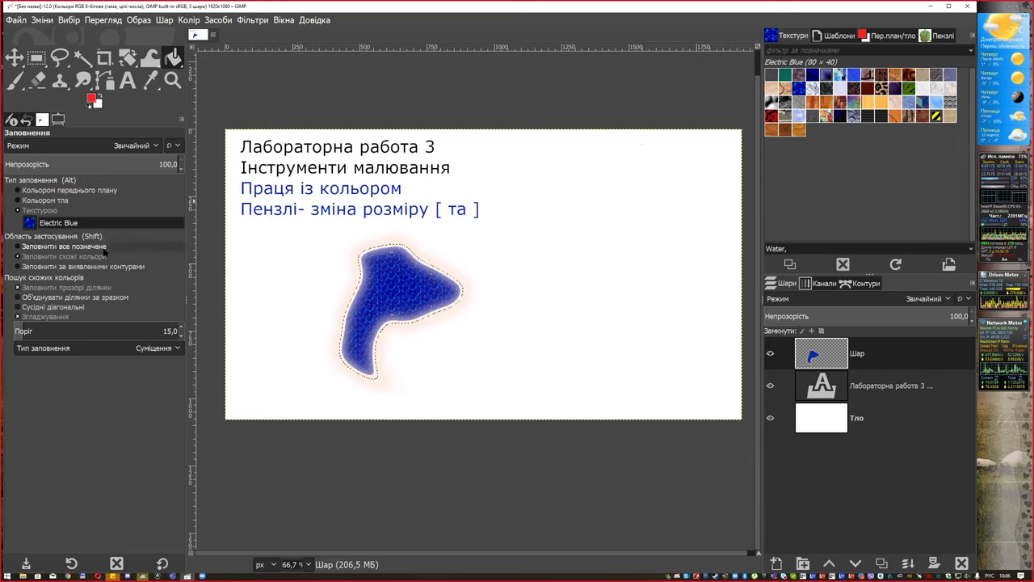
# Delete the Electric Blue fill from the shape and deselect everything
pyautogui.click(69, 190)
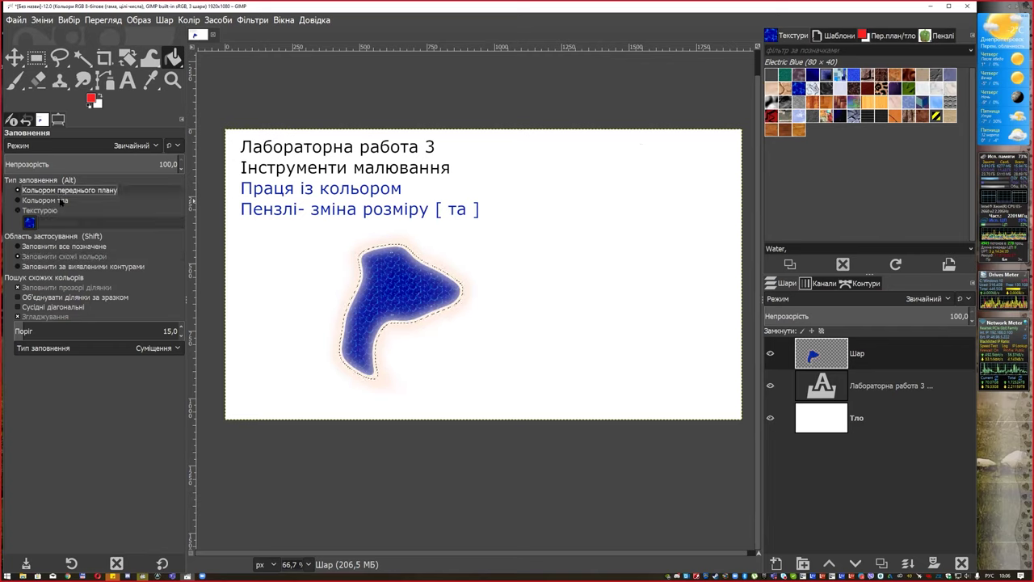
pyautogui.press('Delete')
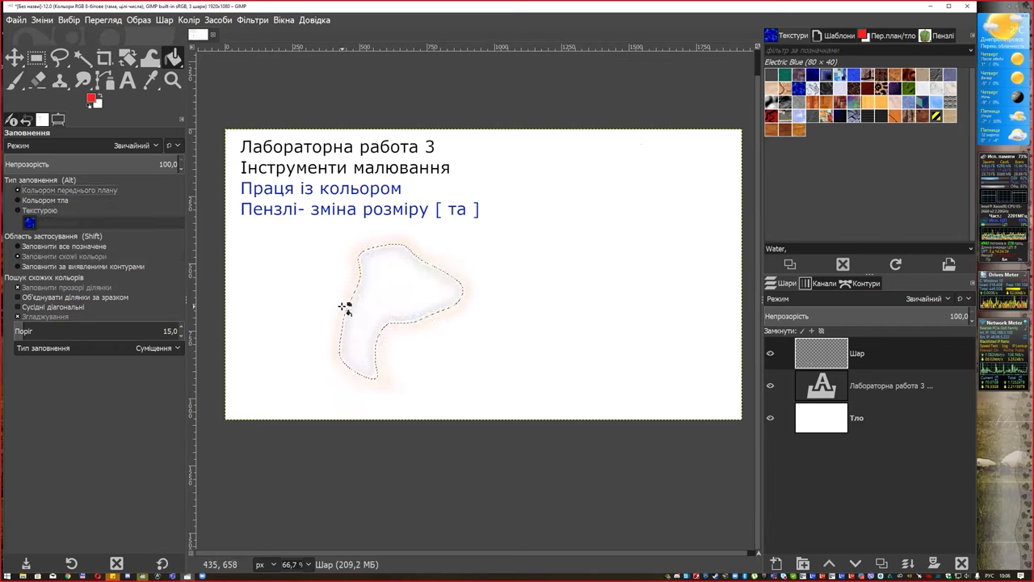
pyautogui.hotkey('ctrl', 'shift', 'a')
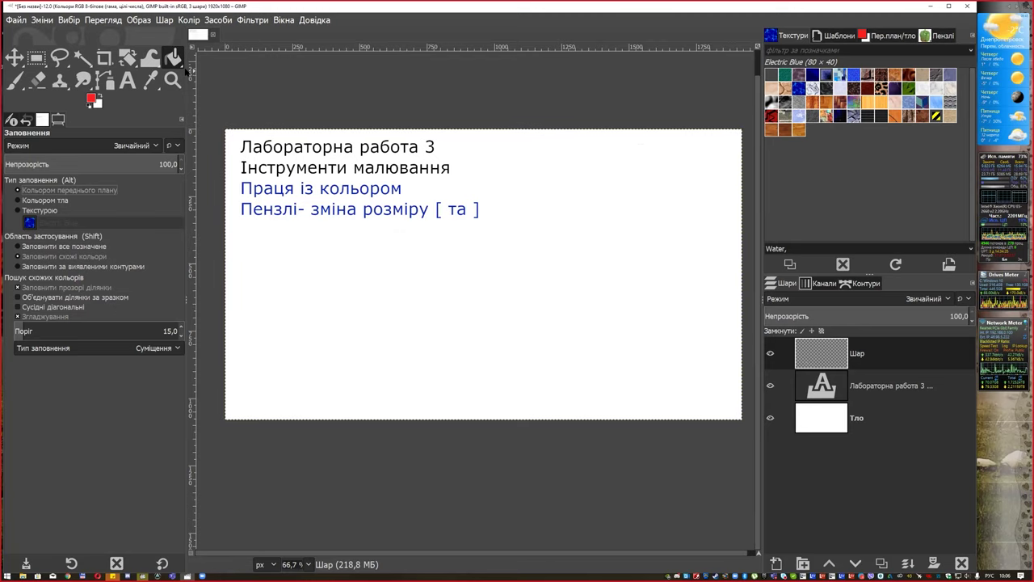
# Draw a left-to-right green-to-yellow linear gradient across the whole layer with the Gradient tool
pyautogui.click(172, 56)
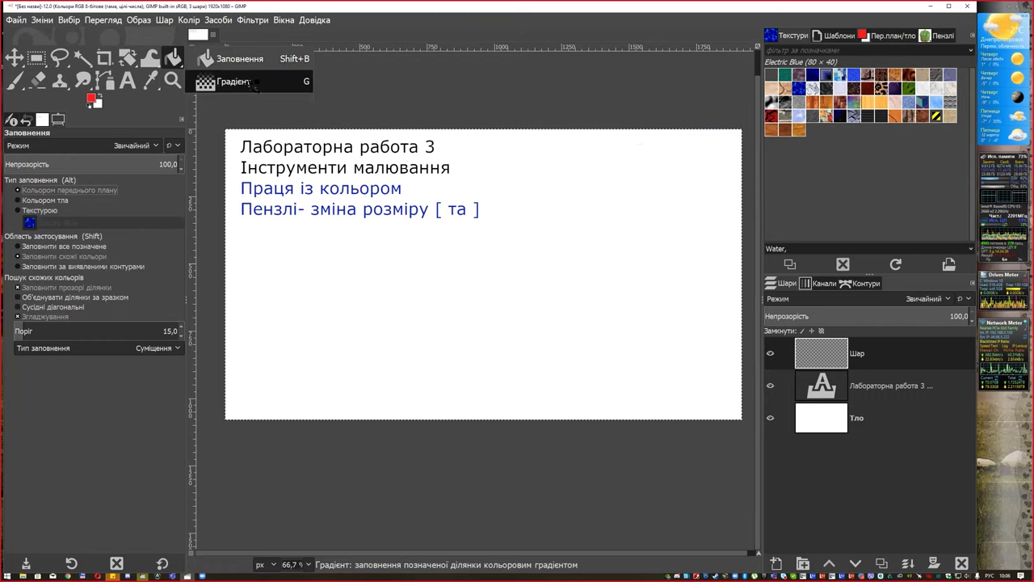
pyautogui.click(253, 84)
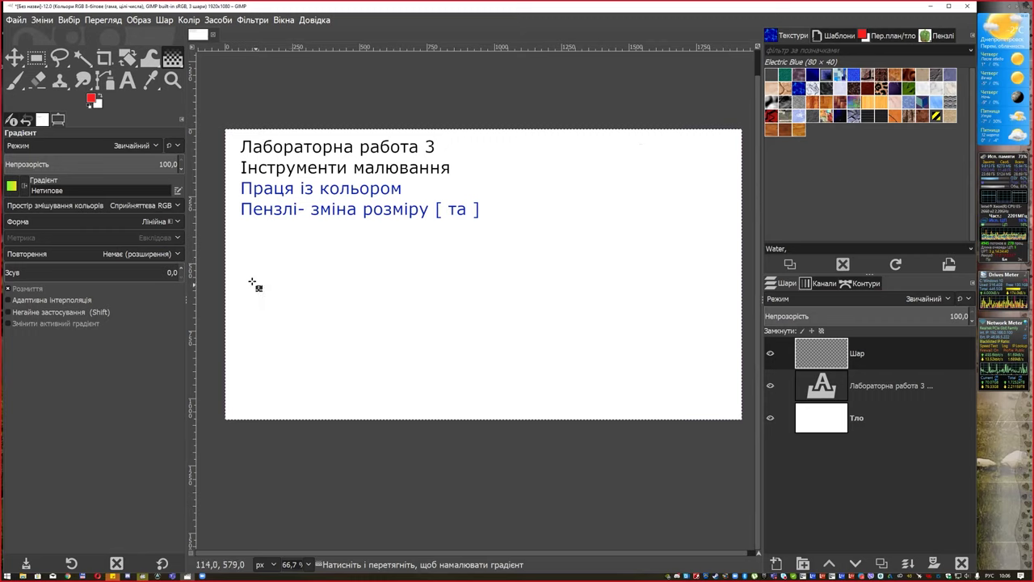
pyautogui.moveTo(263, 265); pyautogui.dragTo(720, 264)
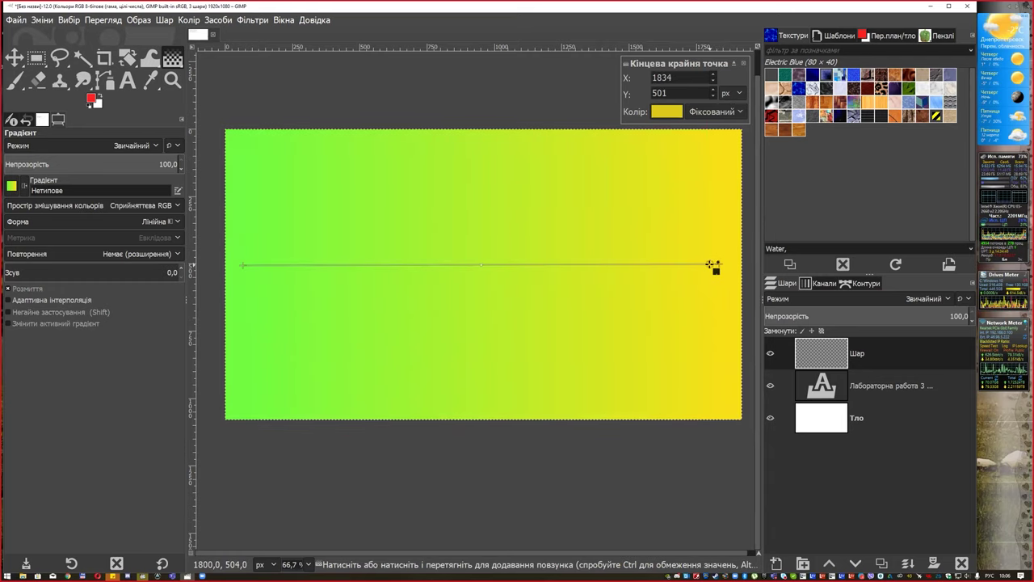
pyautogui.click(11, 186)
pyautogui.moveTo(73, 203); pyautogui.dragTo(75, 221)
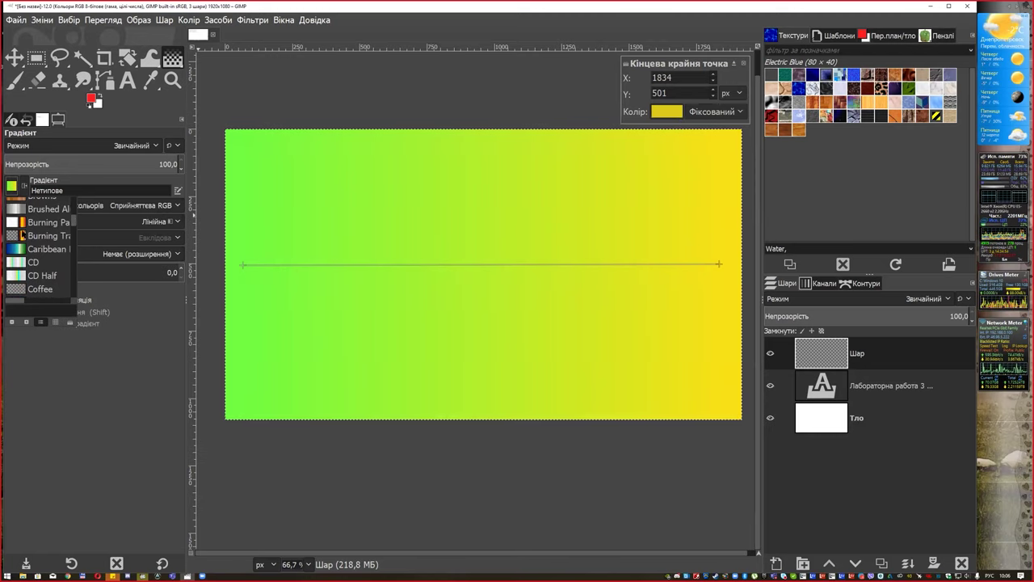
# Try Caribbean Blues, then apply Deep Sea and add a stop at 7,38
pyautogui.click(24, 248)
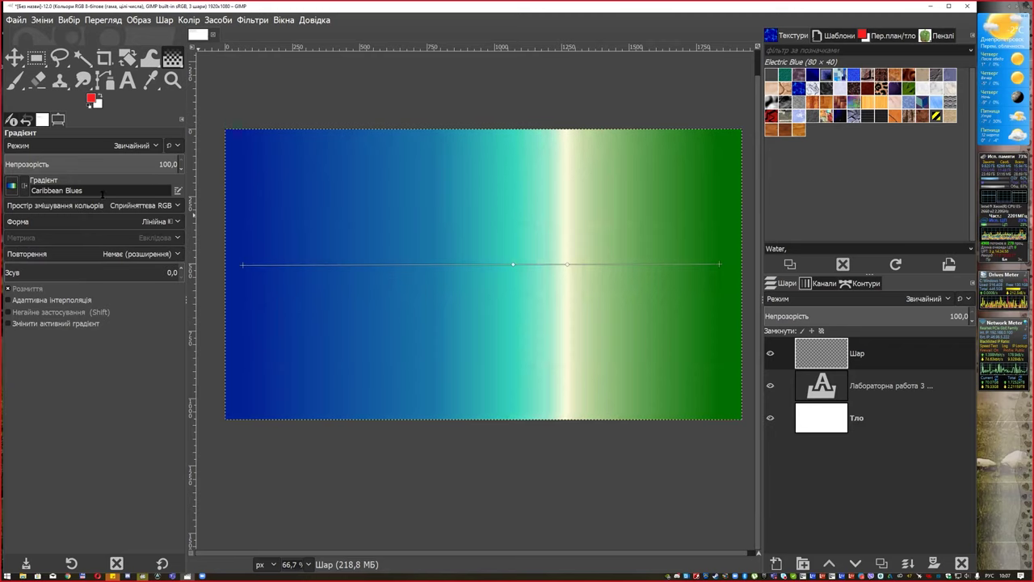
pyautogui.click(11, 185)
pyautogui.scroll(-3, 74, 236)
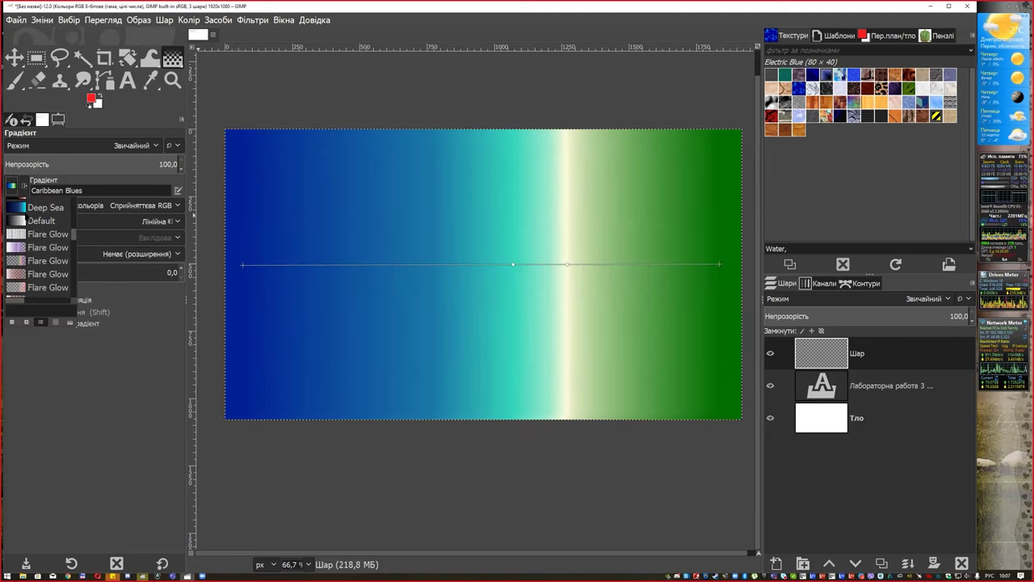
pyautogui.click(24, 208)
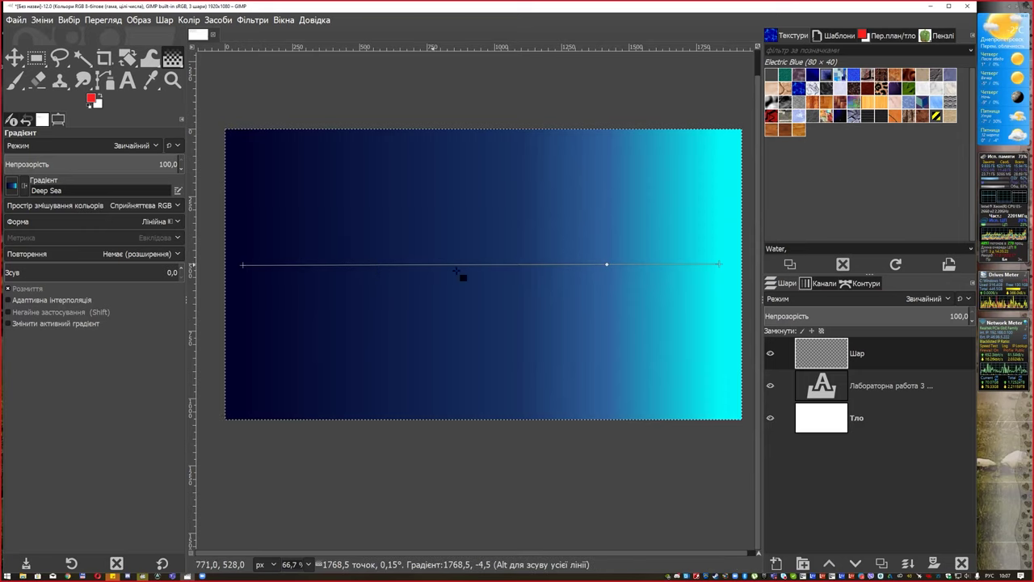
pyautogui.click(278, 265)
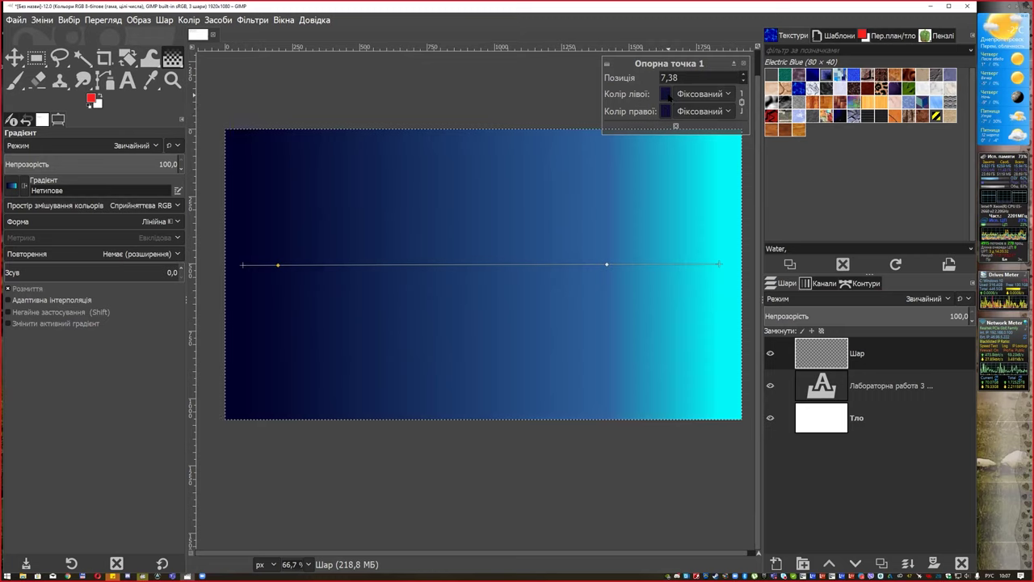
# Colour the new left-hand gradient stop bright green
pyautogui.click(666, 94)
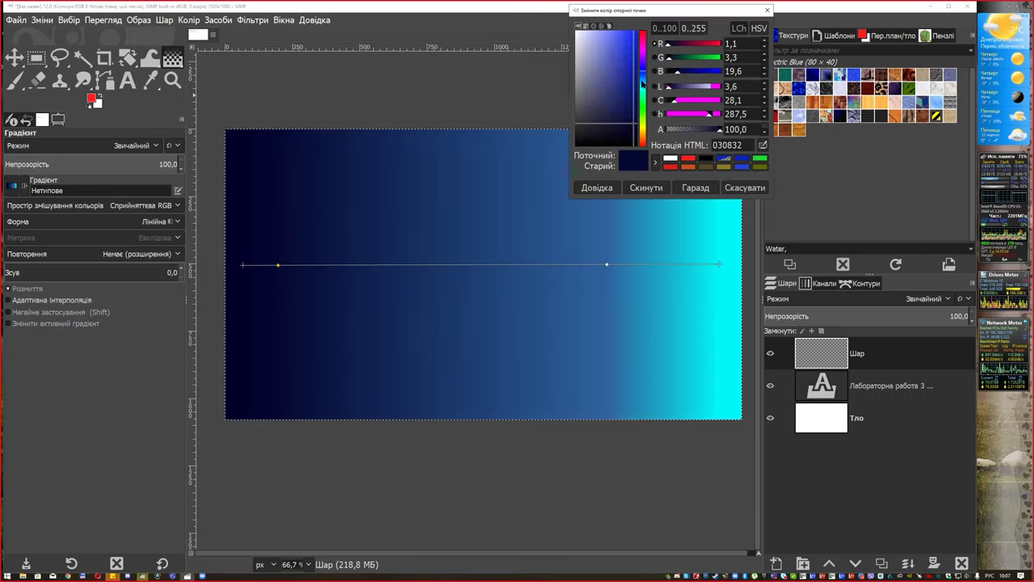
pyautogui.moveTo(642, 97); pyautogui.dragTo(644, 109)
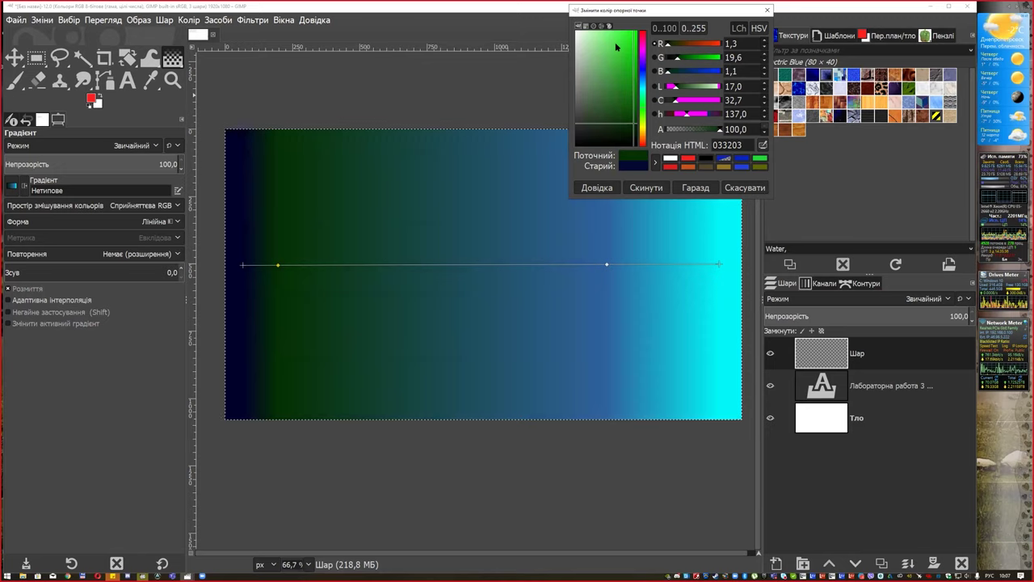
pyautogui.click(616, 43)
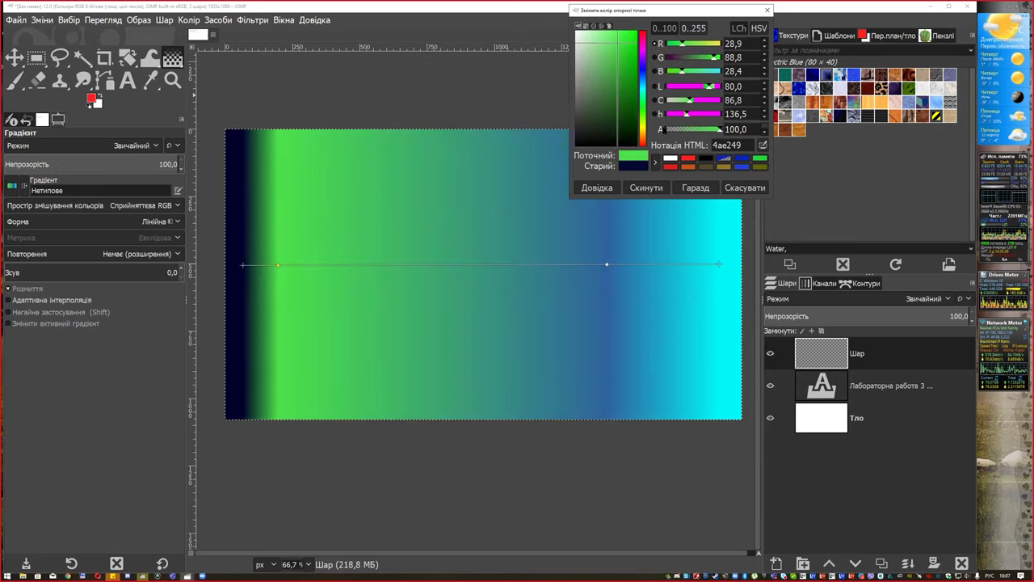
pyautogui.click(693, 188)
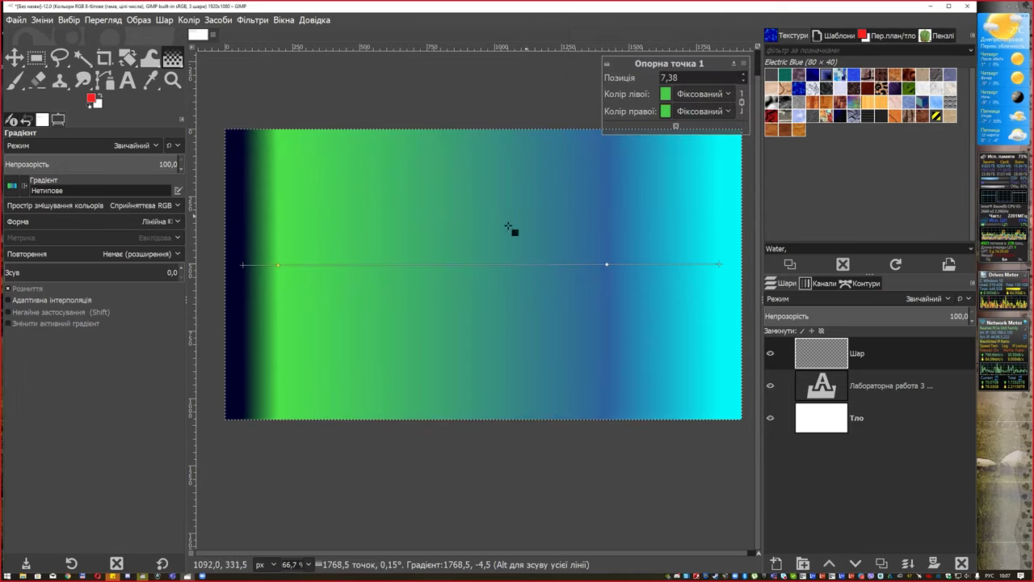
# Add a magenta 943995 colour stop in the gradient's middle
pyautogui.click(480, 265)
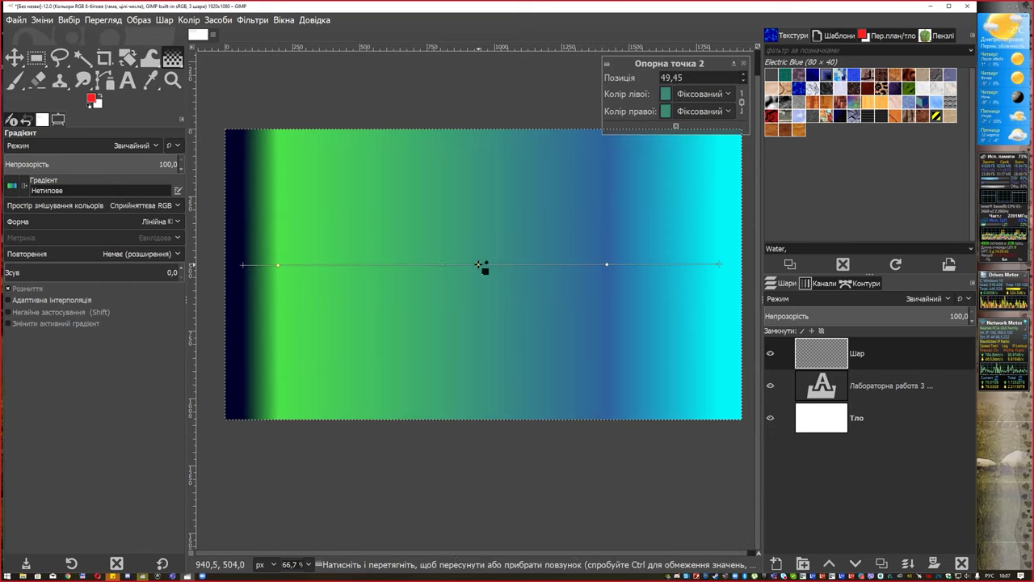
pyautogui.click(664, 113)
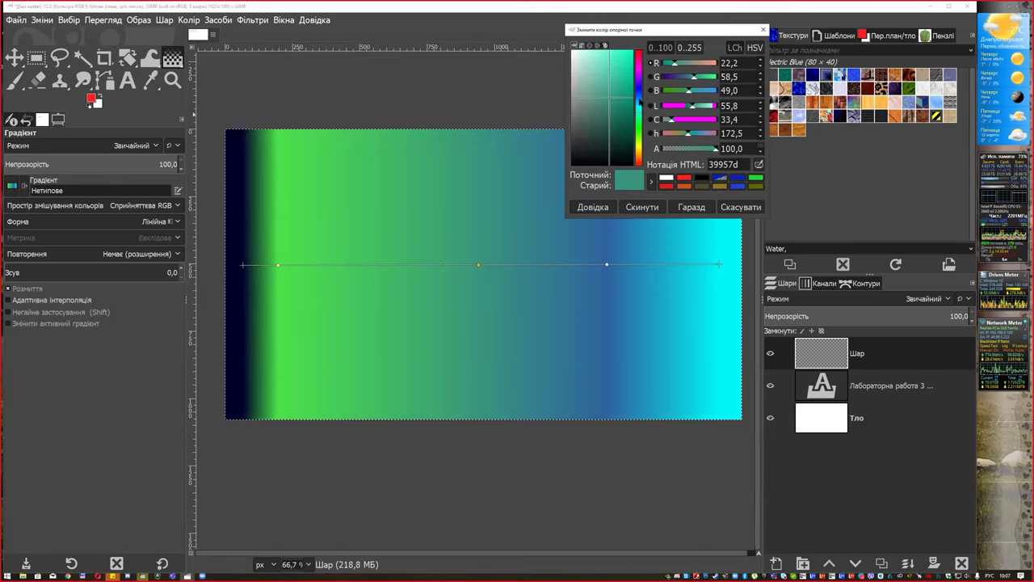
pyautogui.click(639, 71)
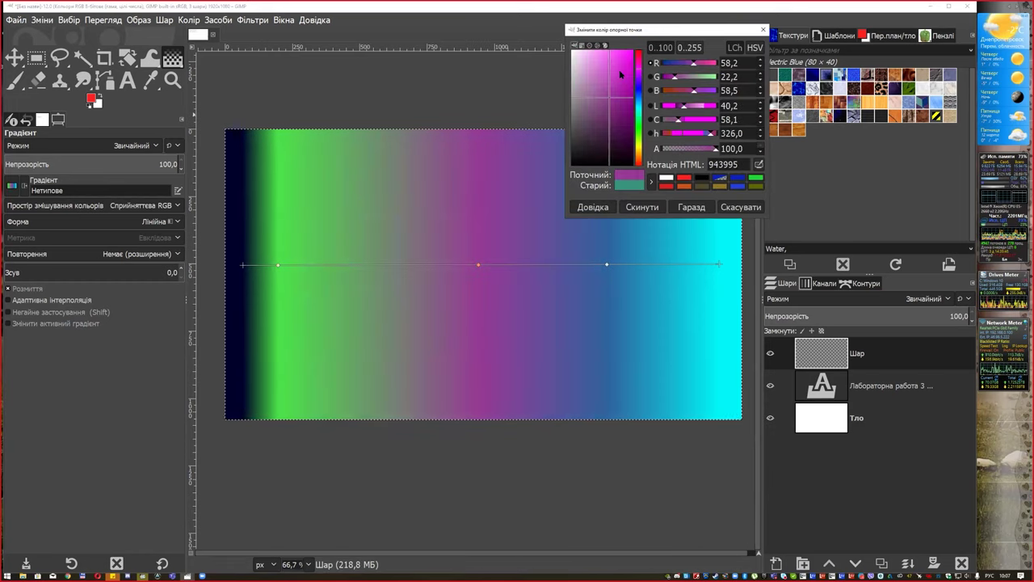
pyautogui.click(691, 208)
# Turn the right-hand stop at 91,18 yellow-green c3d412
pyautogui.click(666, 260)
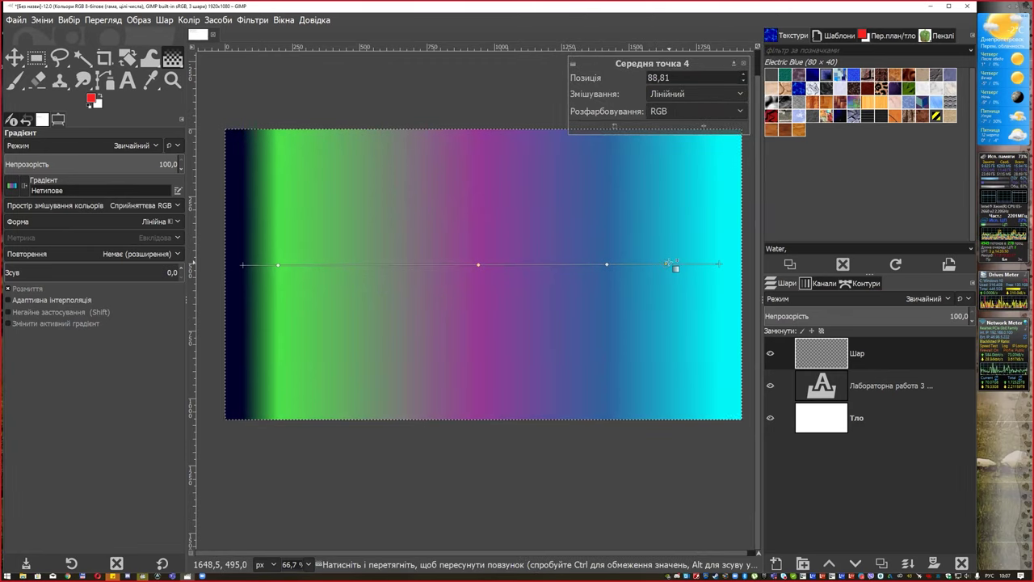
pyautogui.click(678, 265)
pyautogui.click(666, 93)
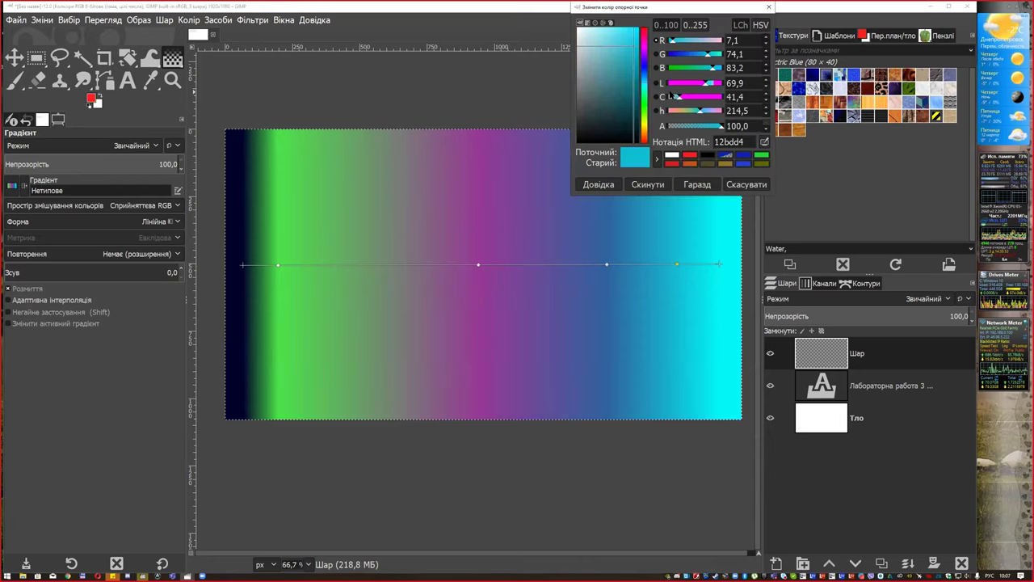
pyautogui.click(644, 120)
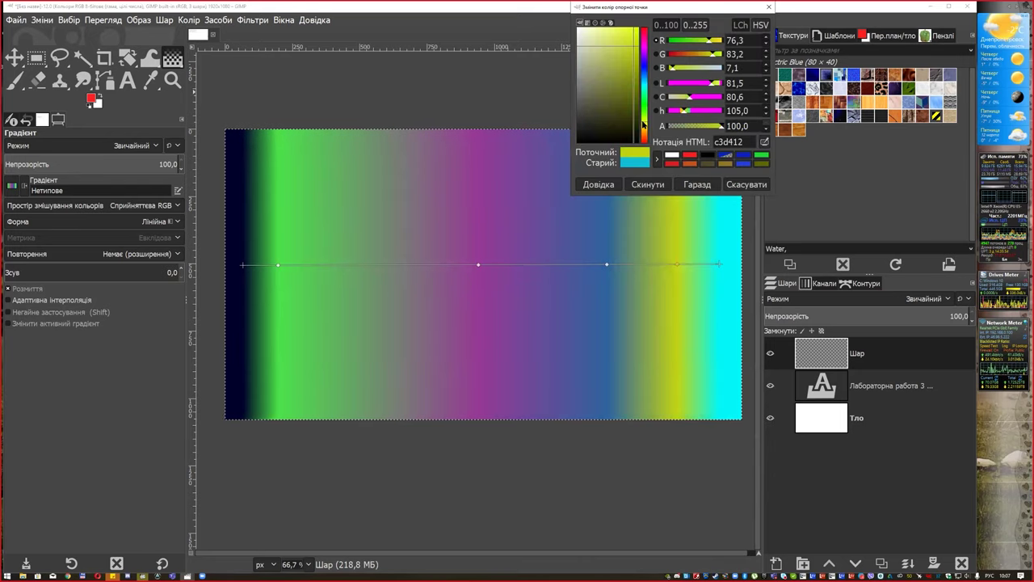
pyautogui.click(698, 184)
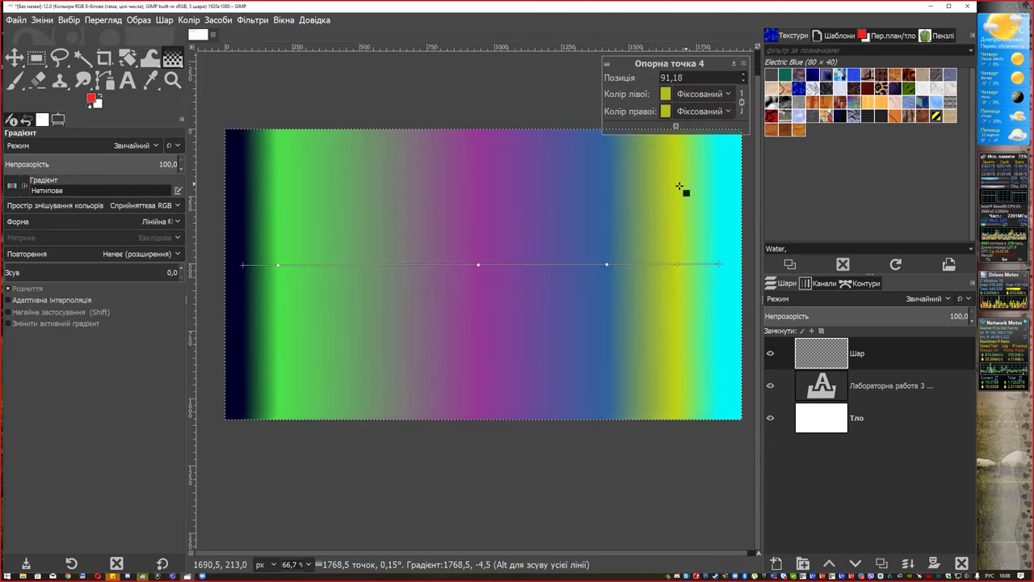
# Rebalance the blends around the magenta stop and add a stop right of the green one
pyautogui.click(543, 265)
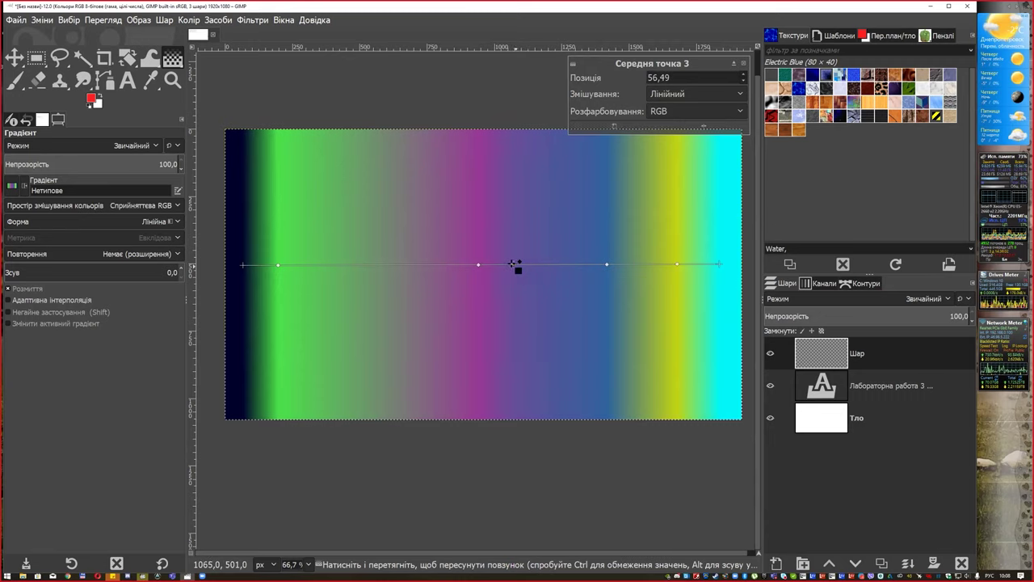
pyautogui.moveTo(526, 264)
pyautogui.mouseDown()
pyautogui.moveTo(547, 267)
pyautogui.moveTo(532, 265)
pyautogui.mouseUp()
pyautogui.moveTo(380, 265)
pyautogui.mouseDown()
pyautogui.moveTo(356, 267)
pyautogui.moveTo(396, 266)
pyautogui.mouseUp()
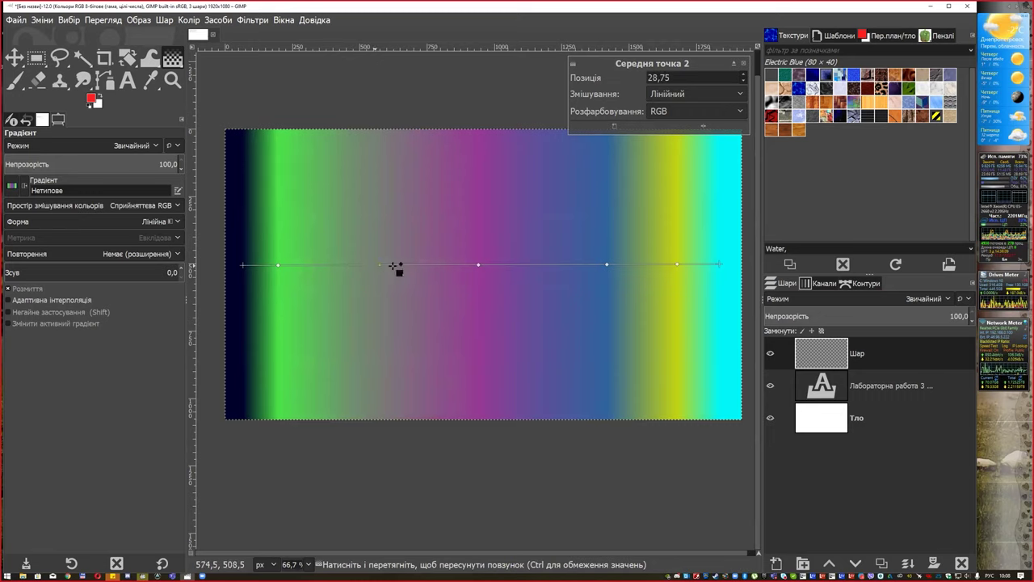
pyautogui.click(280, 266)
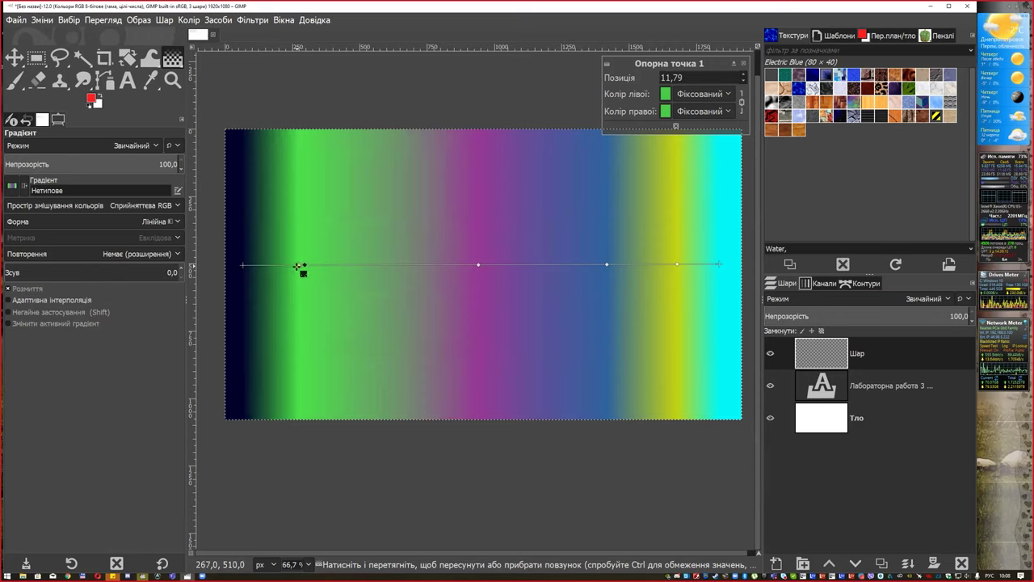
pyautogui.click(316, 266)
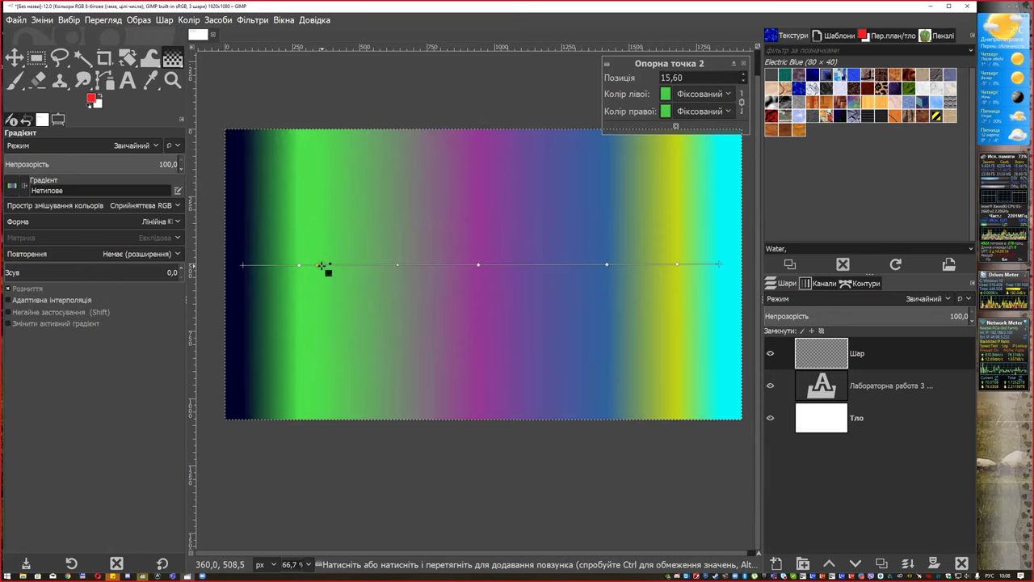
pyautogui.click(396, 266)
pyautogui.moveTo(380, 266); pyautogui.dragTo(384, 266)
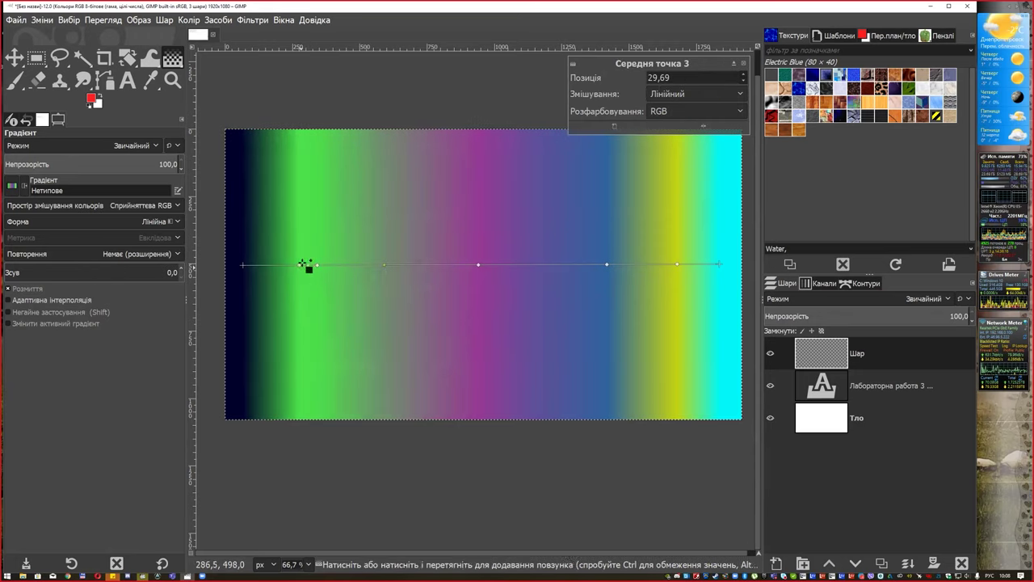
# Drag both green stops off the gradient line to remove the green band
pyautogui.moveTo(302, 265); pyautogui.dragTo(280, 266)
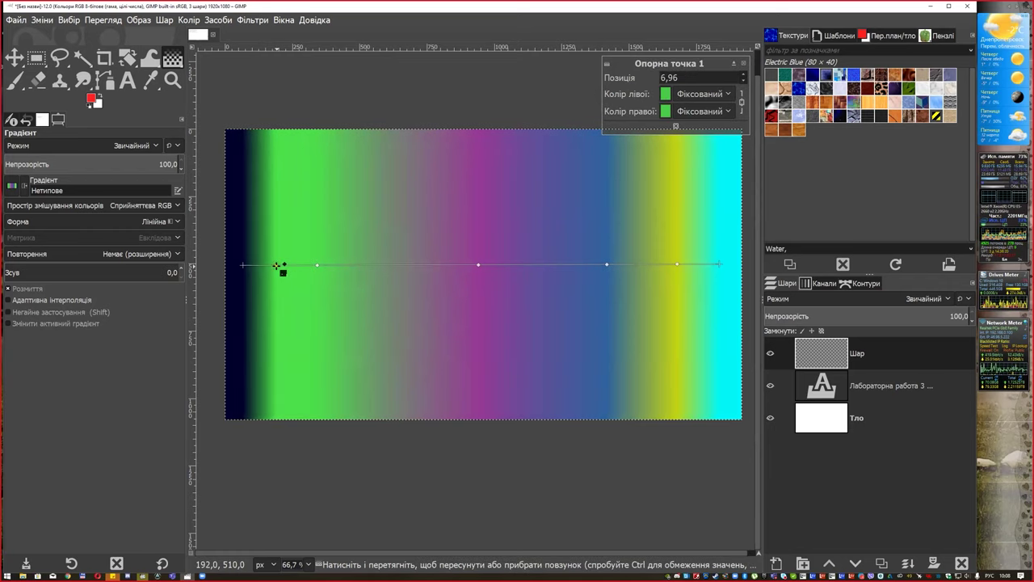
pyautogui.moveTo(277, 266); pyautogui.dragTo(282, 296)
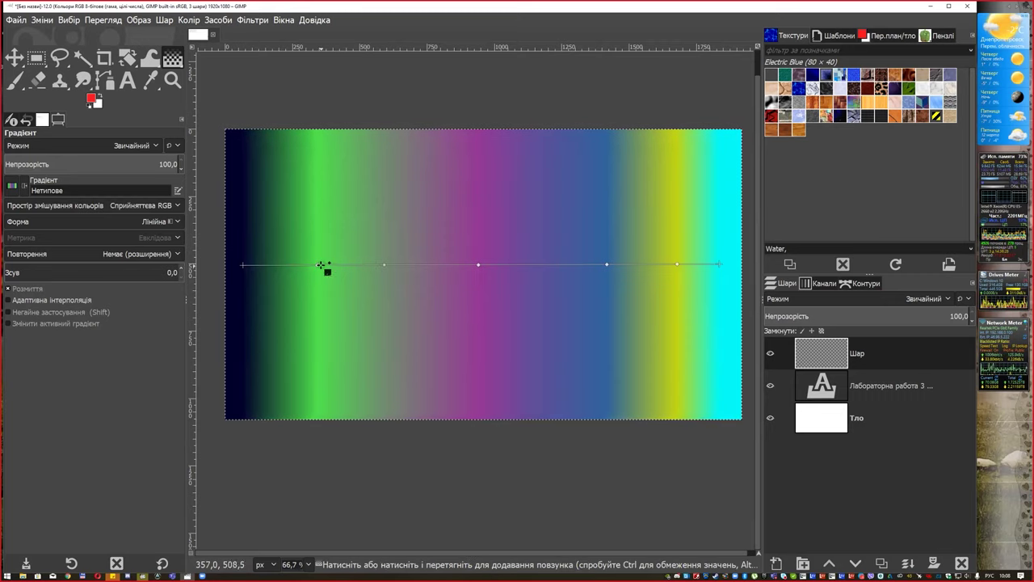
pyautogui.moveTo(319, 264); pyautogui.dragTo(319, 298)
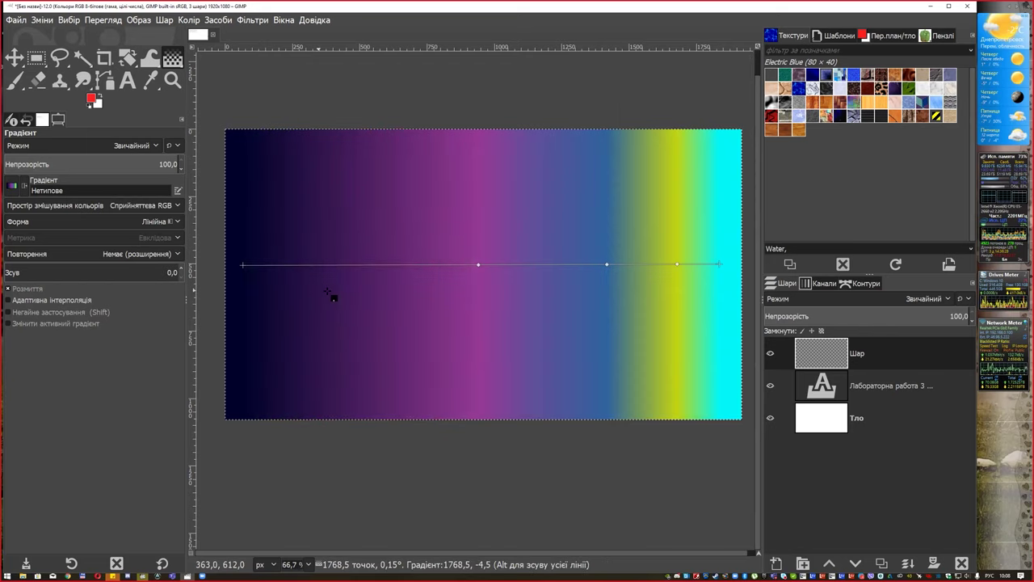
pyautogui.moveTo(339, 265)
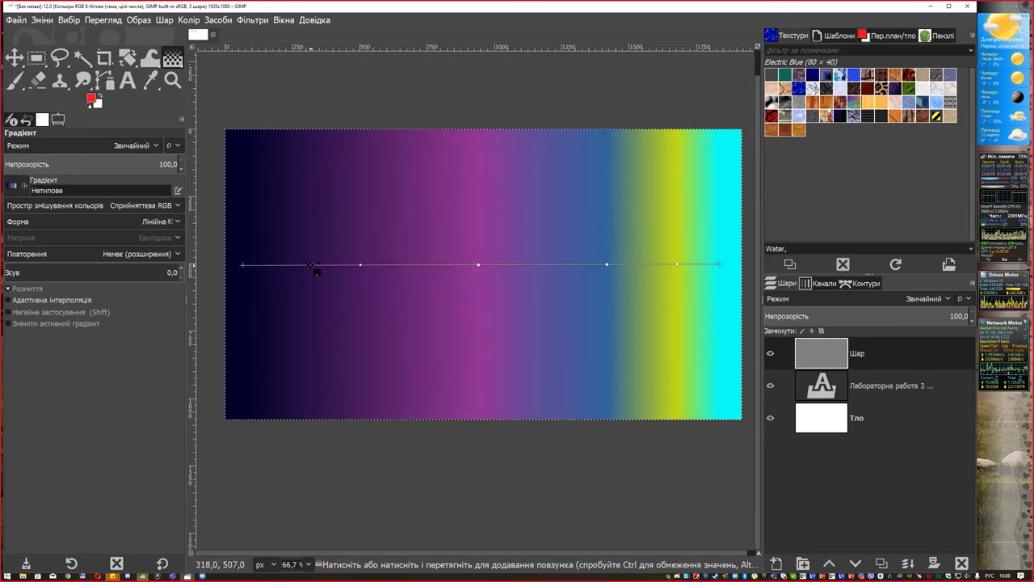
# Add a new left-side stop coloured teal-green 25be7e
pyautogui.click(314, 265)
pyautogui.click(662, 100)
pyautogui.click(635, 101)
pyautogui.click(618, 58)
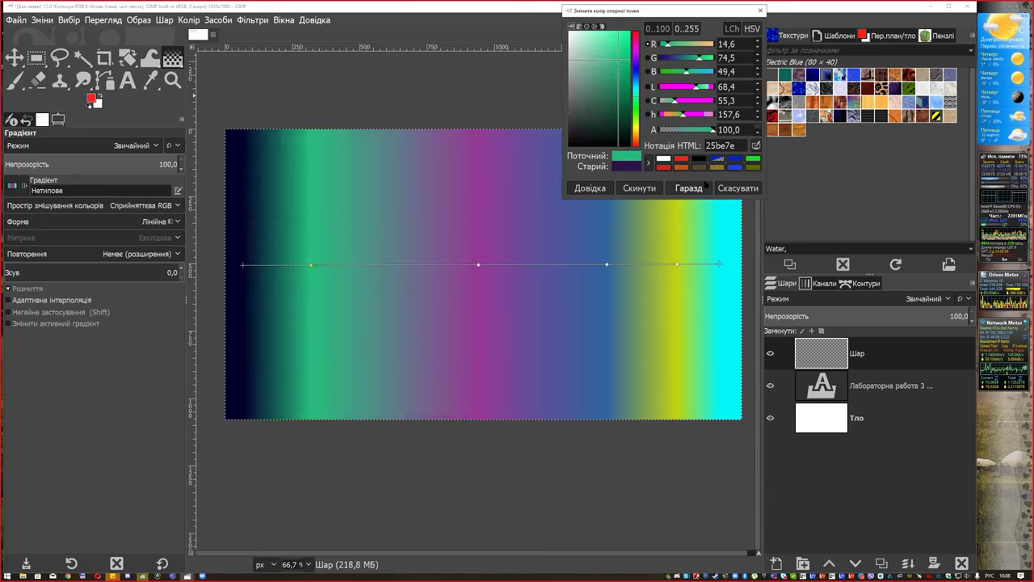
pyautogui.click(704, 188)
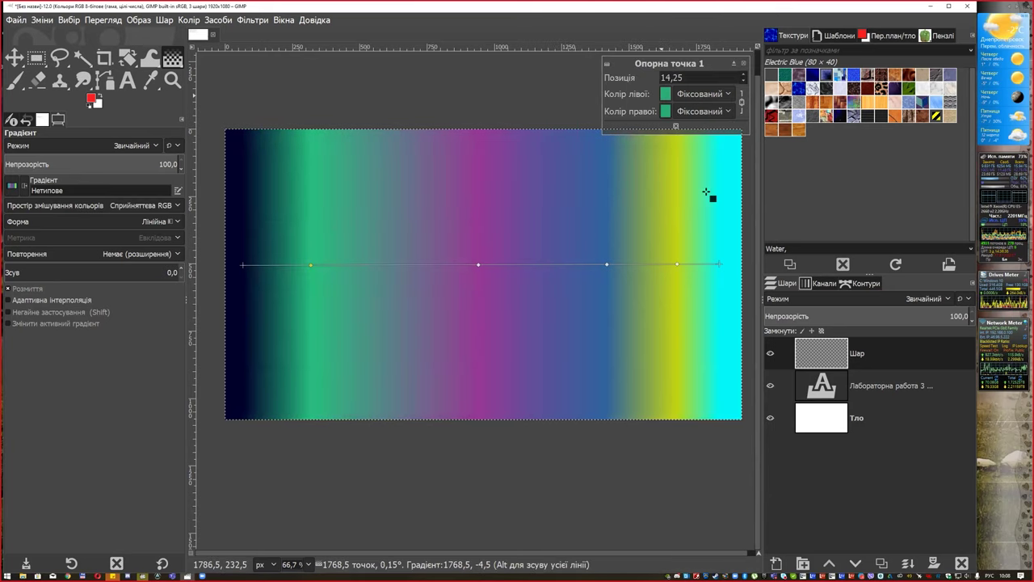
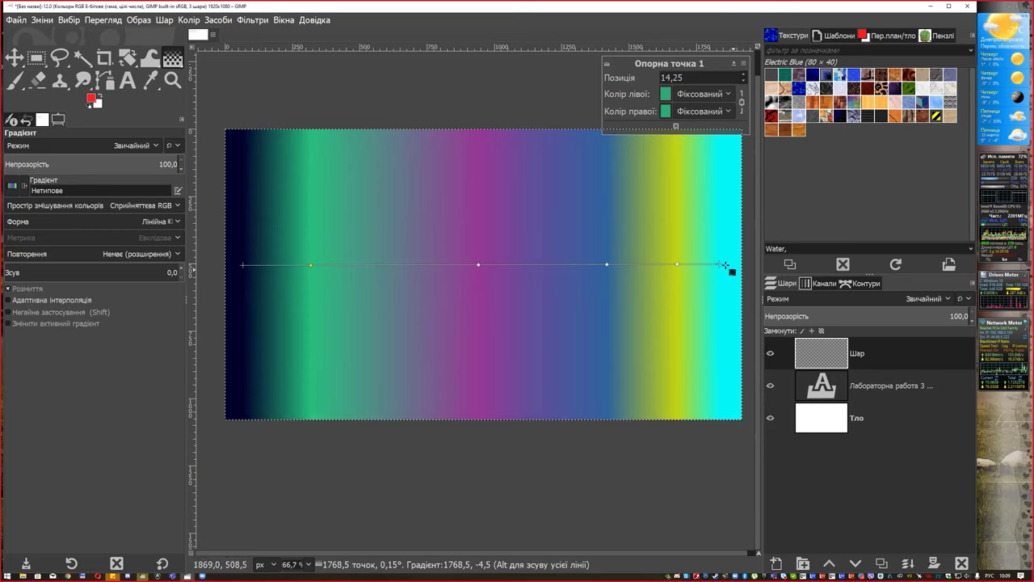
# Move the gradient start to the bottom-left corner and pull its end toward the top-right
pyautogui.moveTo(719, 265); pyautogui.dragTo(701, 187)
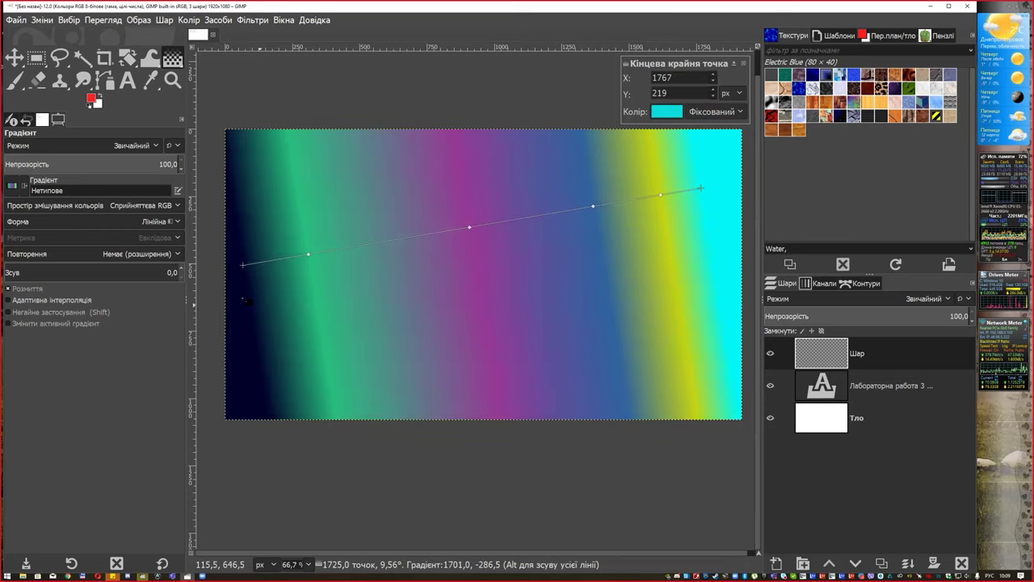
pyautogui.moveTo(242, 264); pyautogui.dragTo(251, 294)
pyautogui.moveTo(267, 381); pyautogui.dragTo(244, 396)
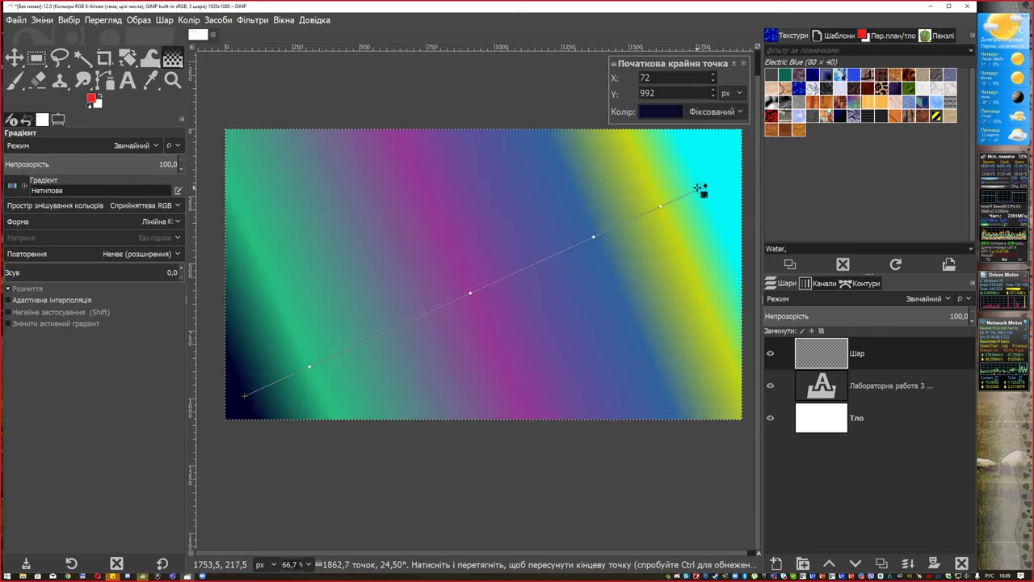
pyautogui.moveTo(695, 186); pyautogui.dragTo(660, 151)
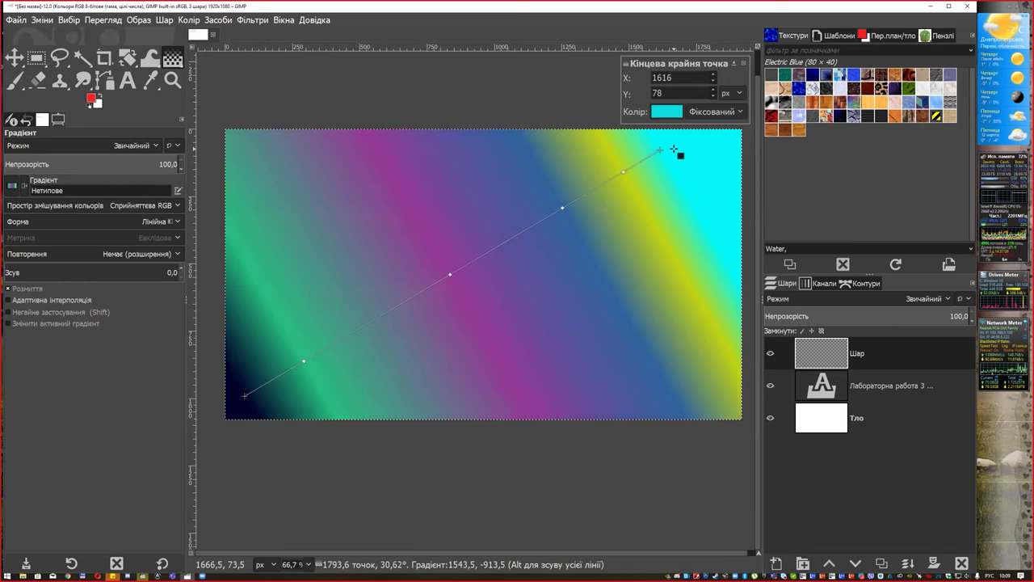
pyautogui.click(178, 222)
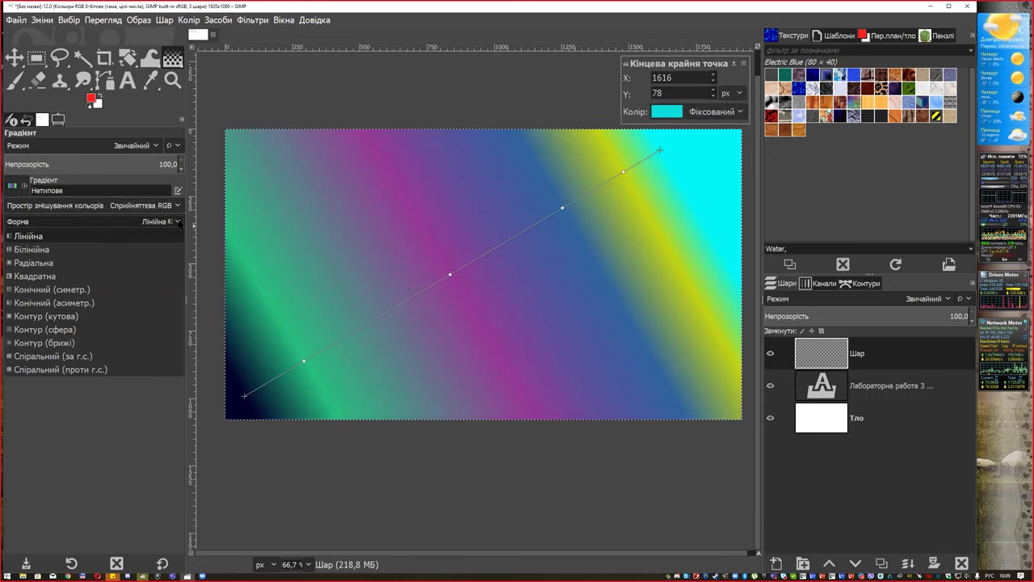
# Make the gradient radial, centred on the canvas and sized to fill it
pyautogui.click(50, 262)
pyautogui.click(244, 395)
pyautogui.moveTo(288, 358)
pyautogui.mouseDown()
pyautogui.moveTo(438, 282)
pyautogui.moveTo(470, 279)
pyautogui.mouseUp()
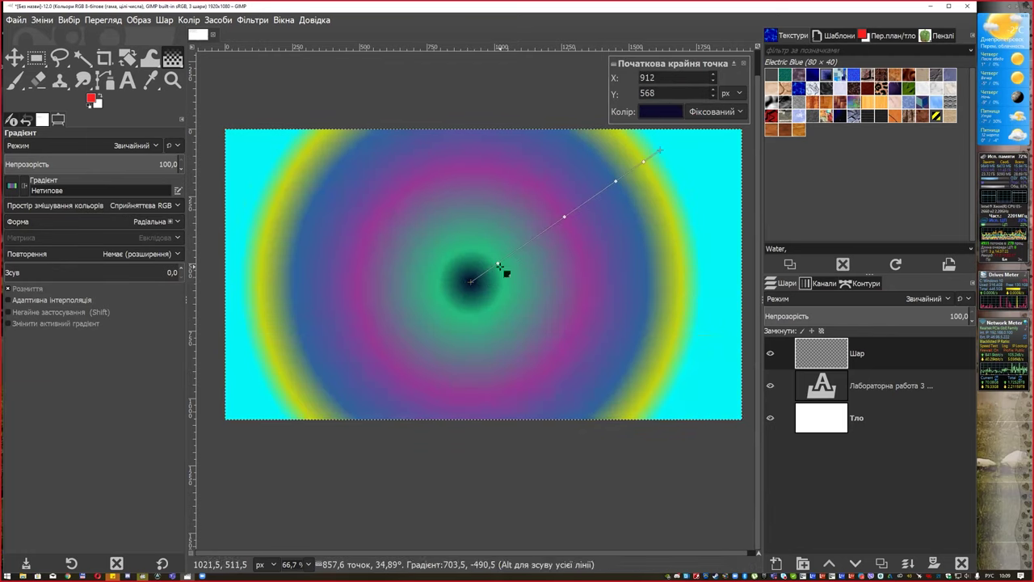
pyautogui.moveTo(659, 151); pyautogui.dragTo(556, 216)
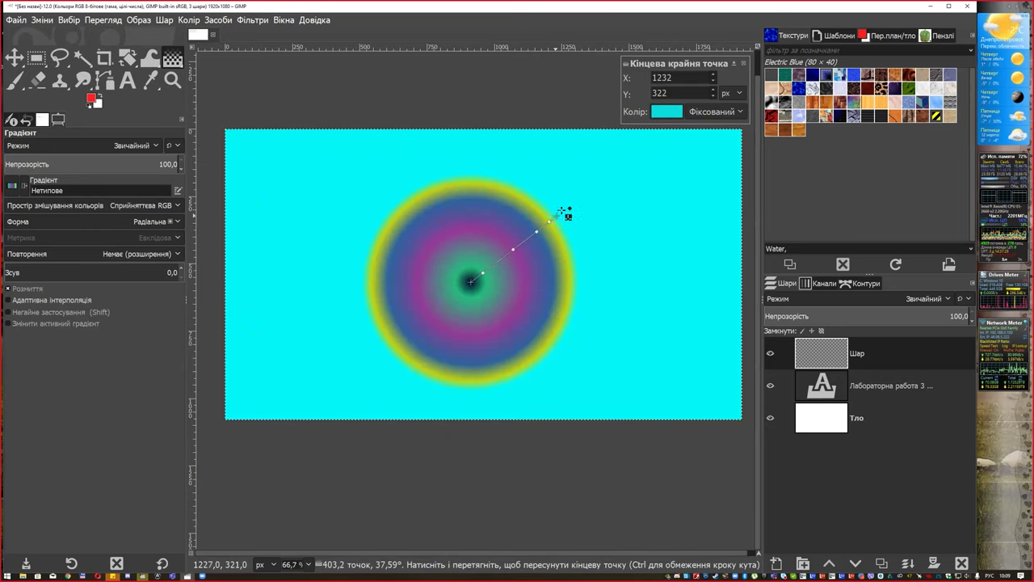
pyautogui.moveTo(648, 183); pyautogui.dragTo(651, 180)
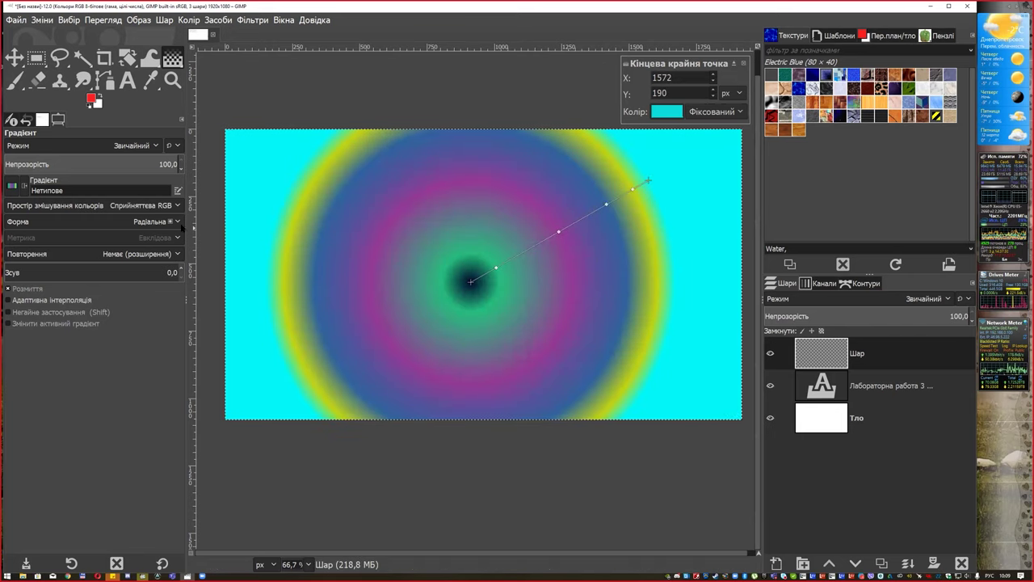
# Try a square gradient, then a symmetric conical one aimed toward the upper right
pyautogui.click(176, 221)
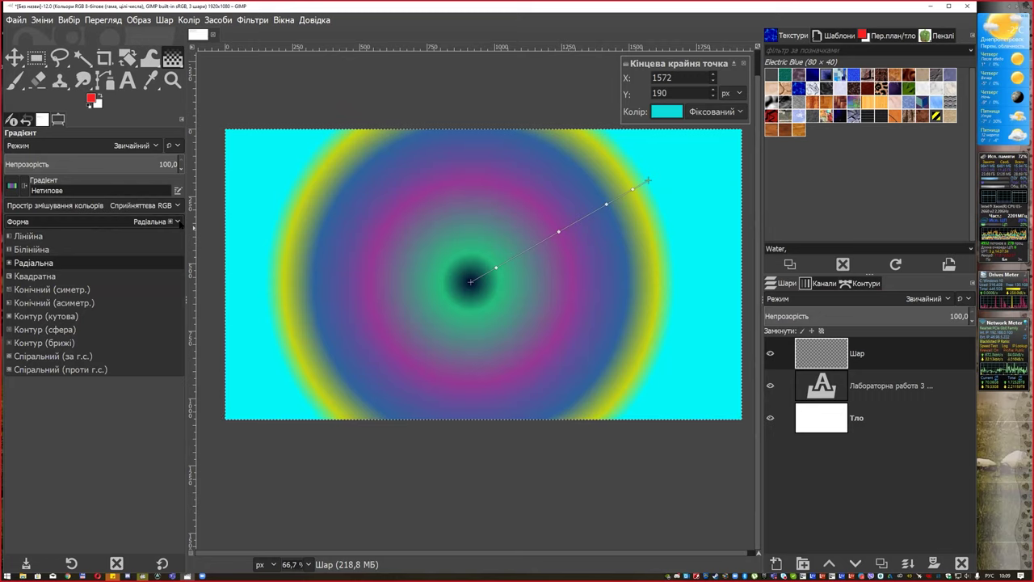
pyautogui.click(92, 275)
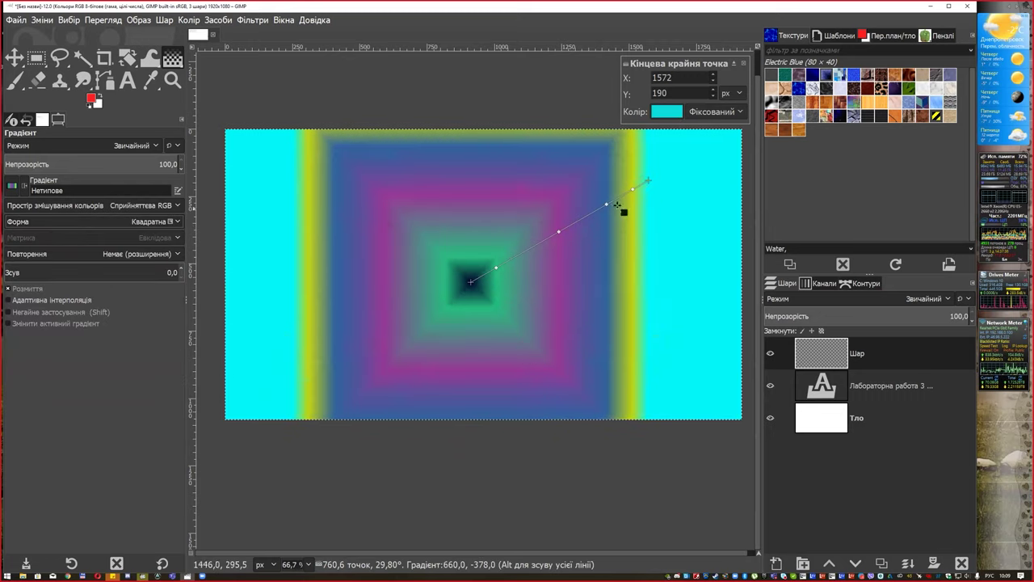
pyautogui.moveTo(648, 181)
pyautogui.mouseDown()
pyautogui.moveTo(669, 307)
pyautogui.moveTo(488, 163)
pyautogui.mouseUp()
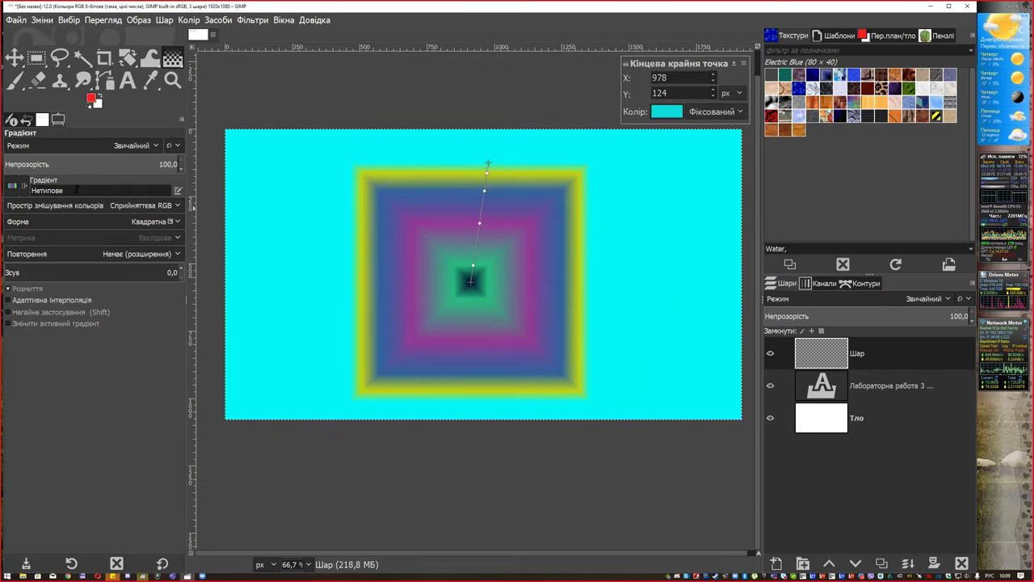
pyautogui.click(177, 222)
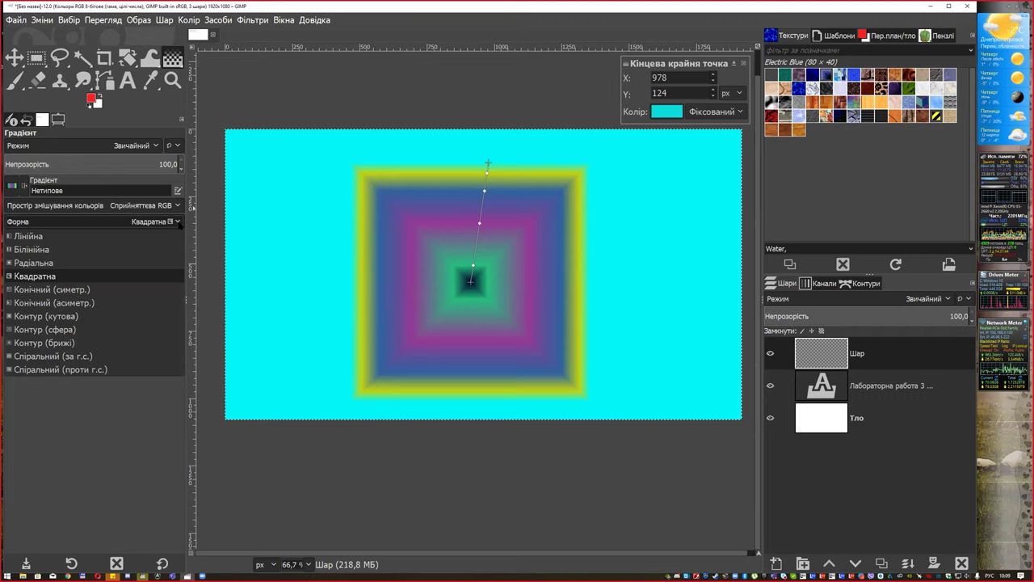
pyautogui.click(118, 289)
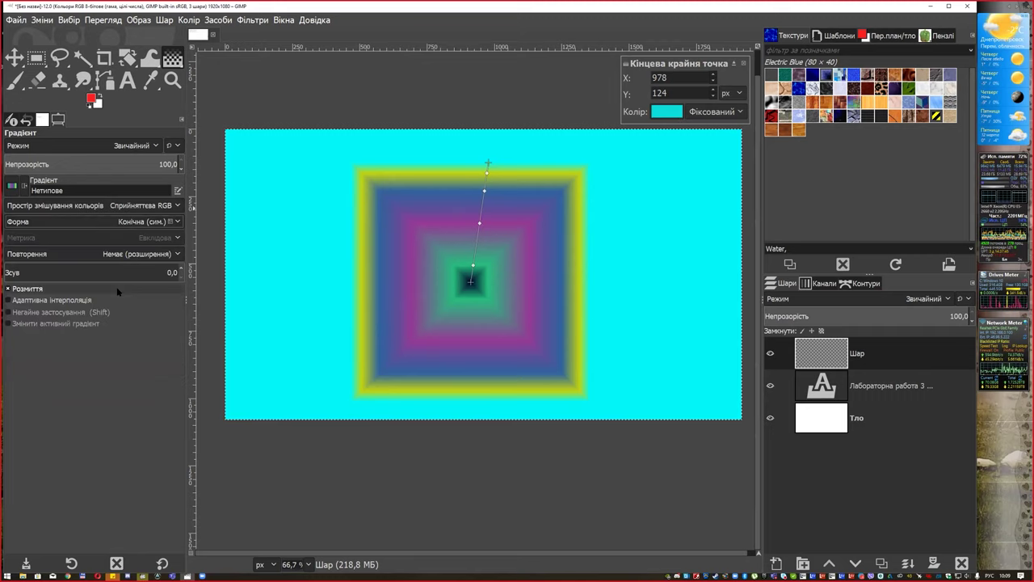
pyautogui.moveTo(487, 164); pyautogui.dragTo(652, 187)
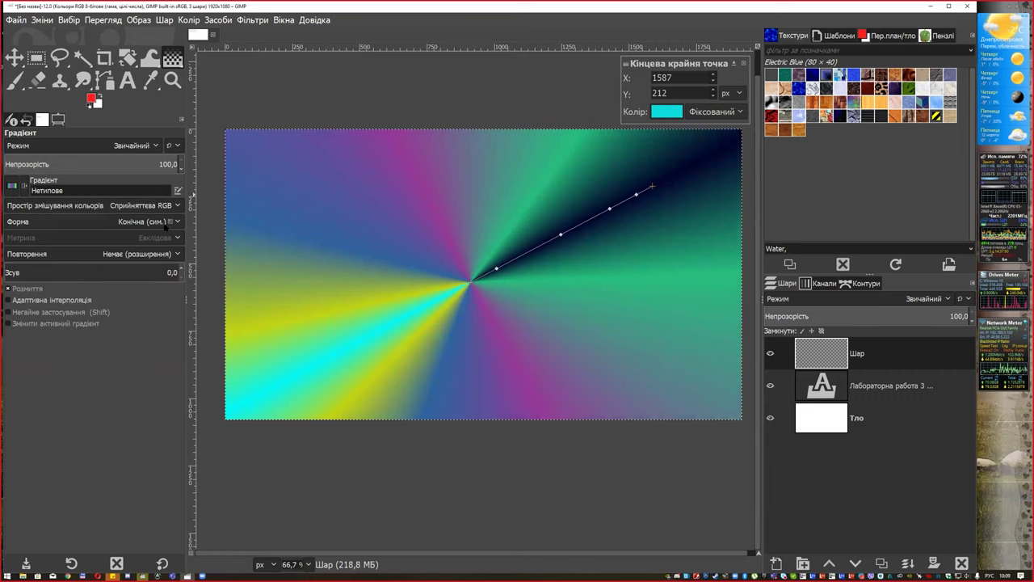
# Switch the gradient to Spiral (cw) and shorten it into tight coils
pyautogui.click(177, 223)
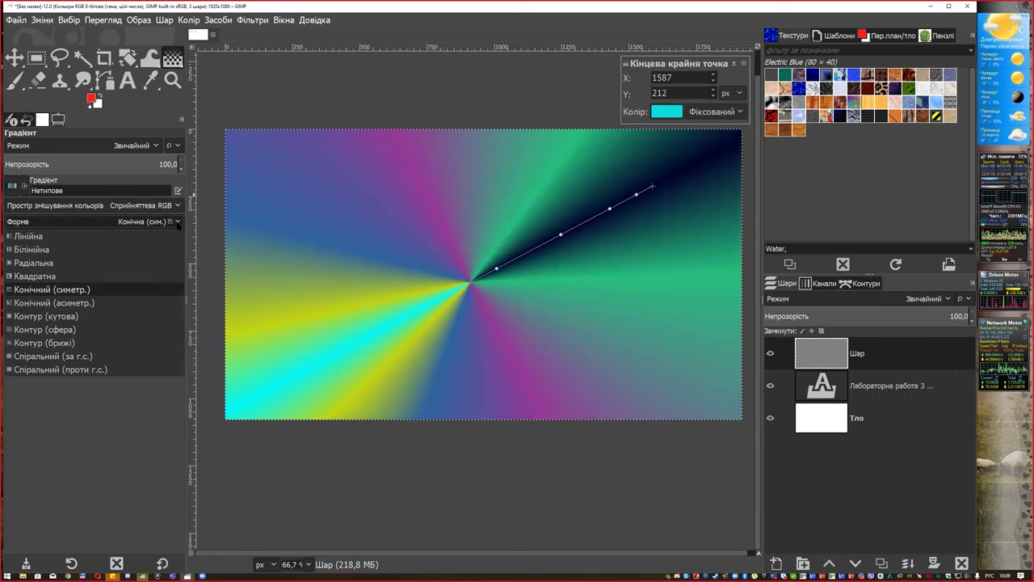
pyautogui.click(100, 356)
pyautogui.moveTo(637, 199); pyautogui.dragTo(534, 237)
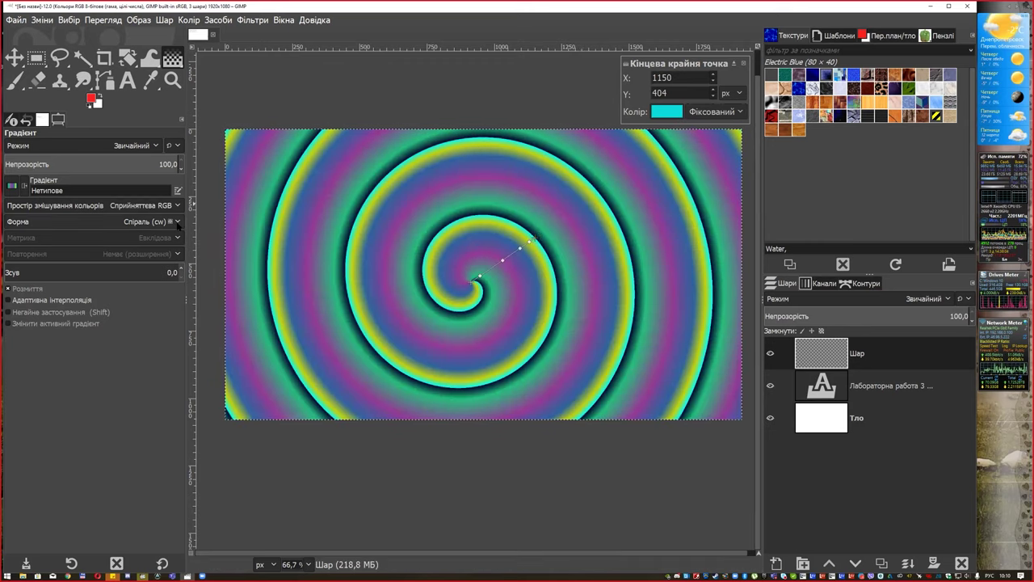
# Raise the spiral's offset, then switch to an asymmetric conical gradient with offset 29.3
pyautogui.click(177, 222)
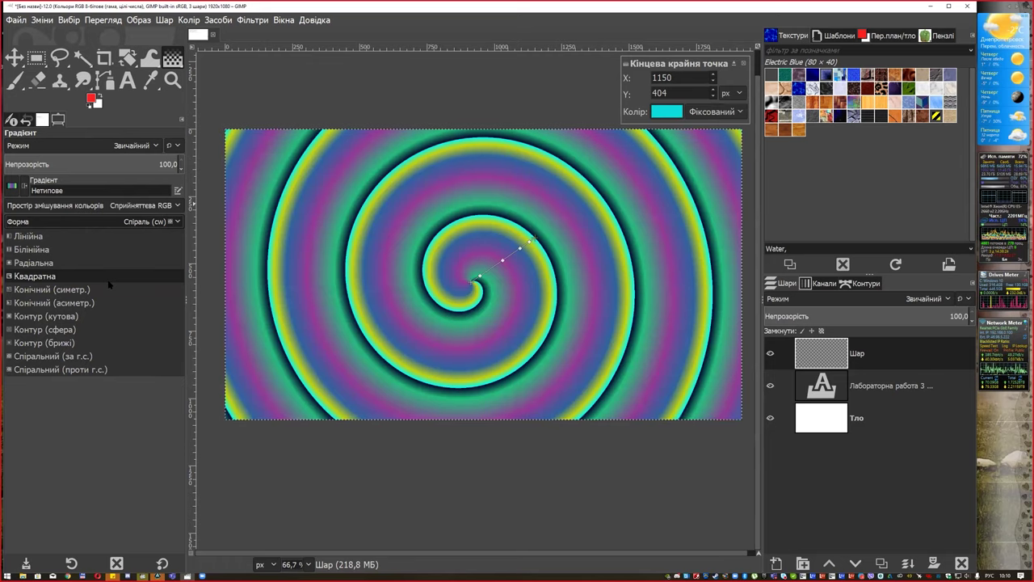
pyautogui.click(109, 432)
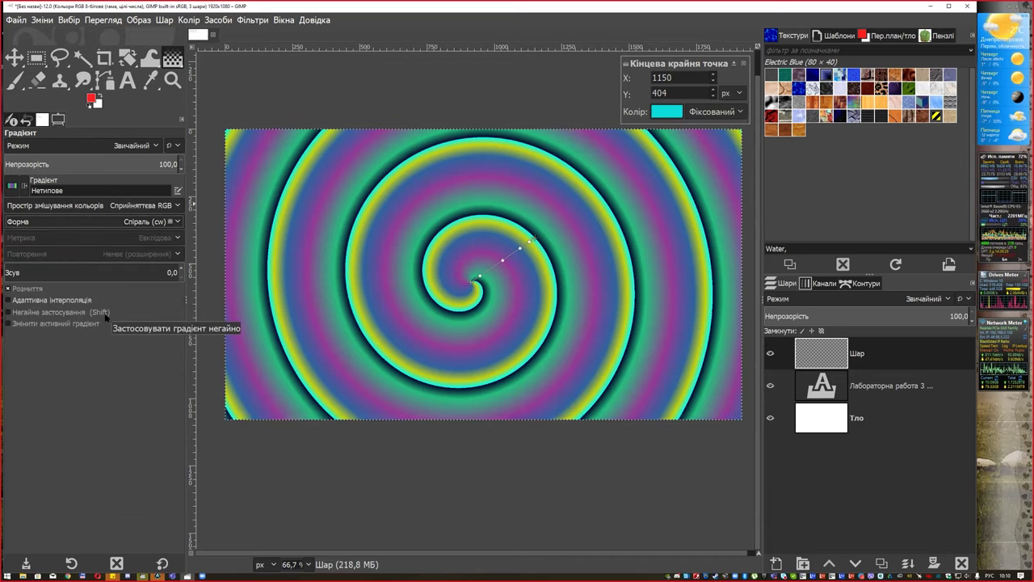
pyautogui.click(81, 273)
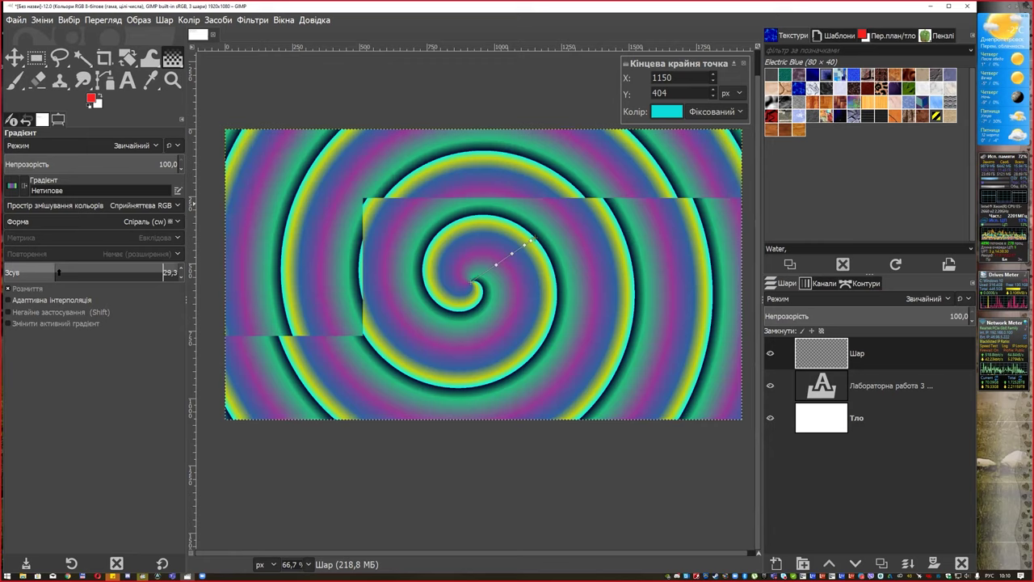
pyautogui.moveTo(81, 272)
pyautogui.mouseDown()
pyautogui.moveTo(121, 273)
pyautogui.moveTo(54, 272)
pyautogui.mouseUp()
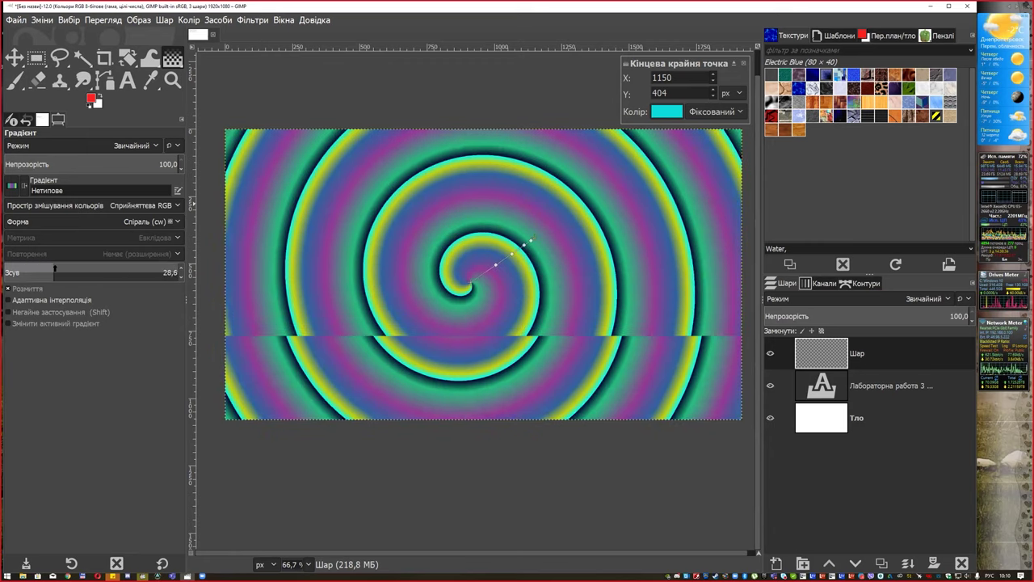
pyautogui.click(172, 221)
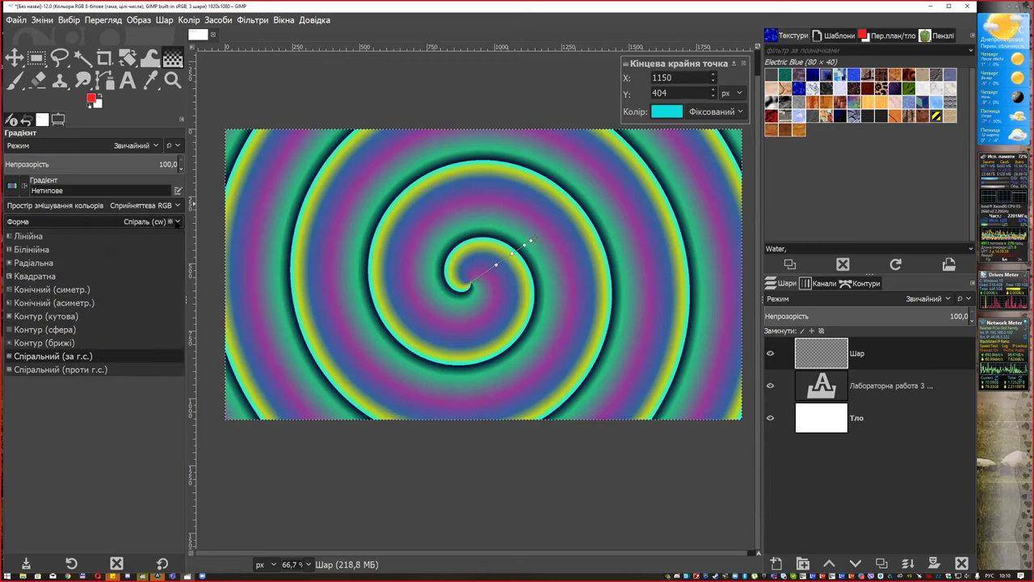
pyautogui.click(95, 302)
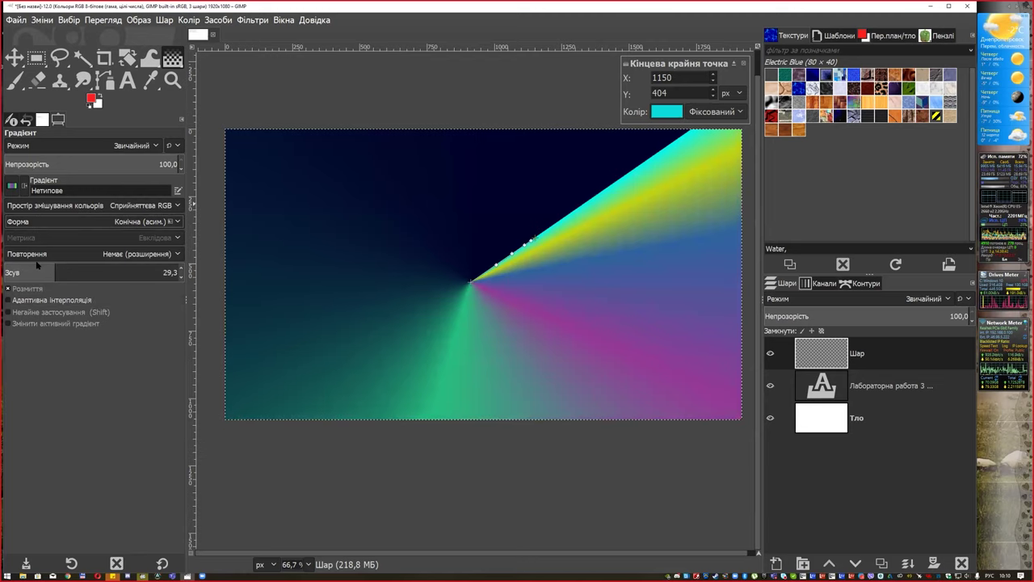
# Move the conical gradient's centre left, aim its end upper right, and set offset to 100
pyautogui.moveTo(56, 267); pyautogui.dragTo(151, 269)
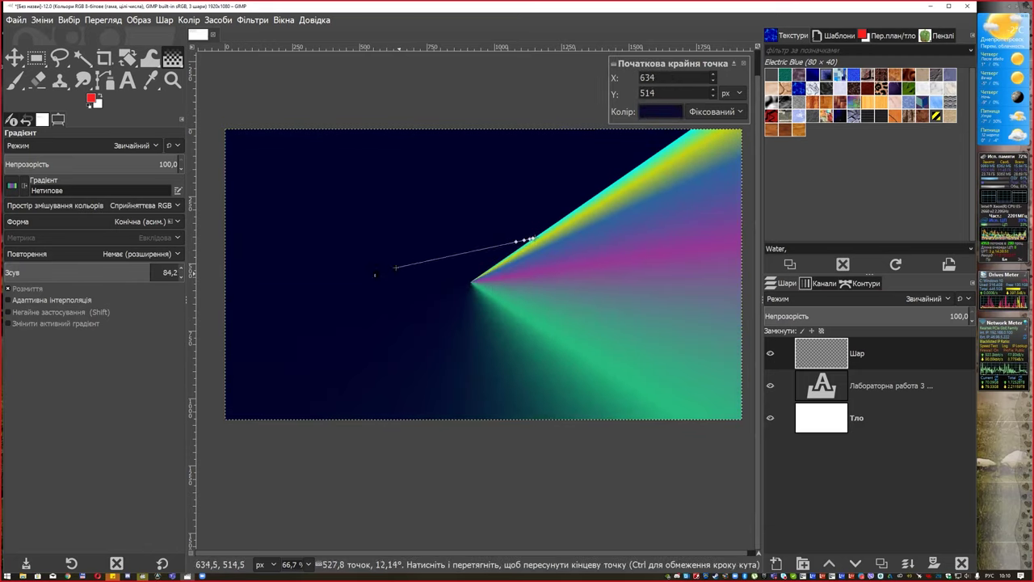
pyautogui.moveTo(475, 282); pyautogui.dragTo(318, 269)
pyautogui.moveTo(547, 242); pyautogui.dragTo(594, 186)
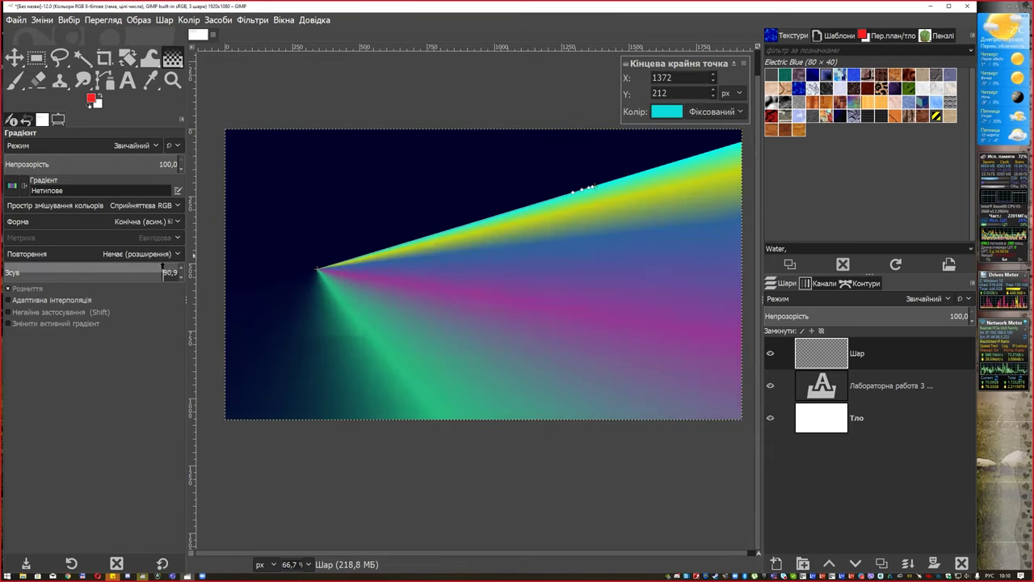
pyautogui.scroll(-15, 169, 273)
pyautogui.moveTo(8, 273); pyautogui.dragTo(443, 239)
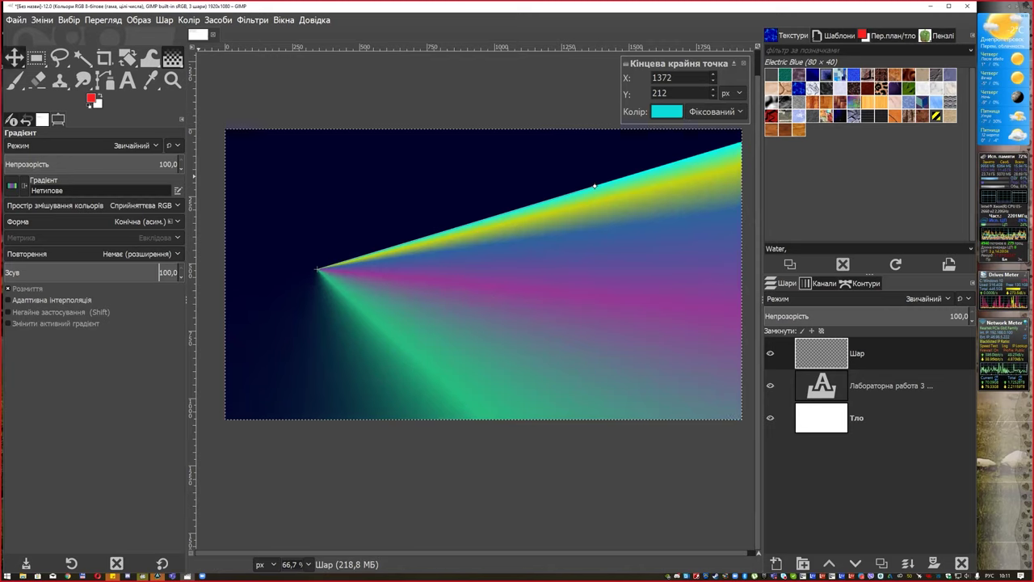
# Clear the gradient and draw a freehand blob selection below the text
pyautogui.press('r')
pyautogui.press('Delete')
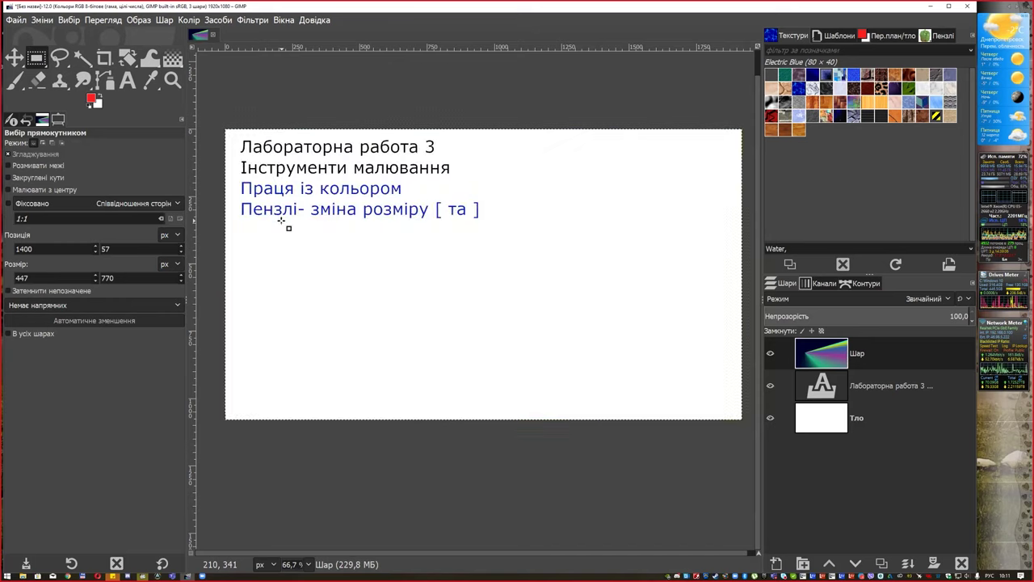
pyautogui.press('f')
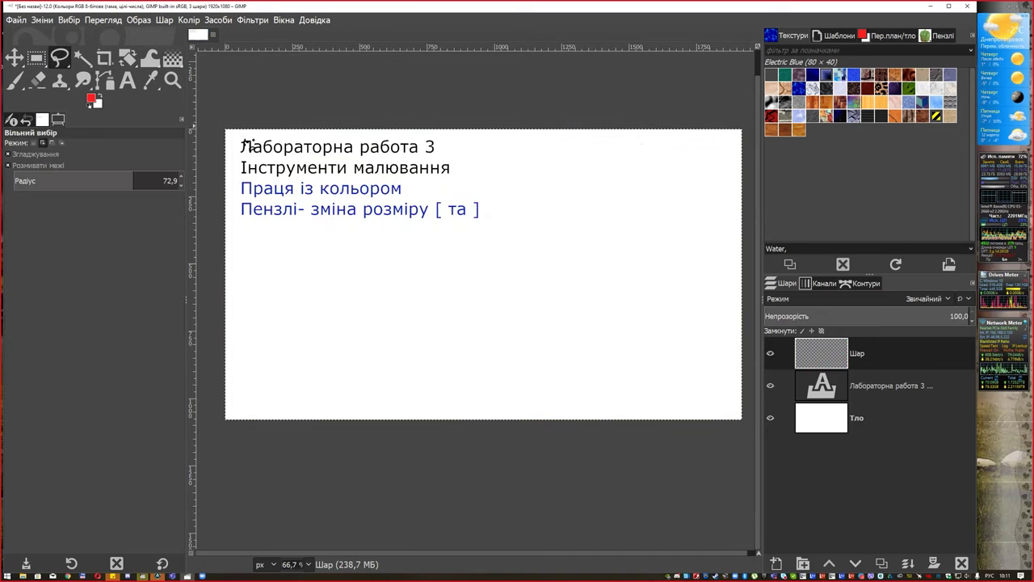
pyautogui.moveTo(541, 213)
pyautogui.mouseDown()
pyautogui.moveTo(401, 295)
pyautogui.moveTo(545, 225)
pyautogui.mouseUp()
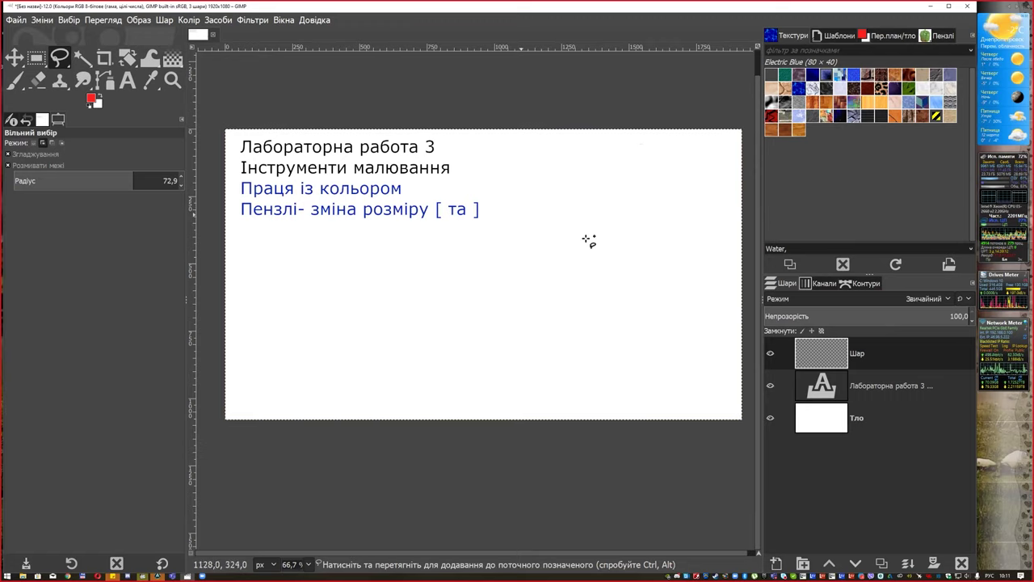
pyautogui.moveTo(627, 194)
pyautogui.mouseDown()
pyautogui.moveTo(631, 282)
pyautogui.moveTo(628, 224)
pyautogui.mouseUp()
pyautogui.press('Return')
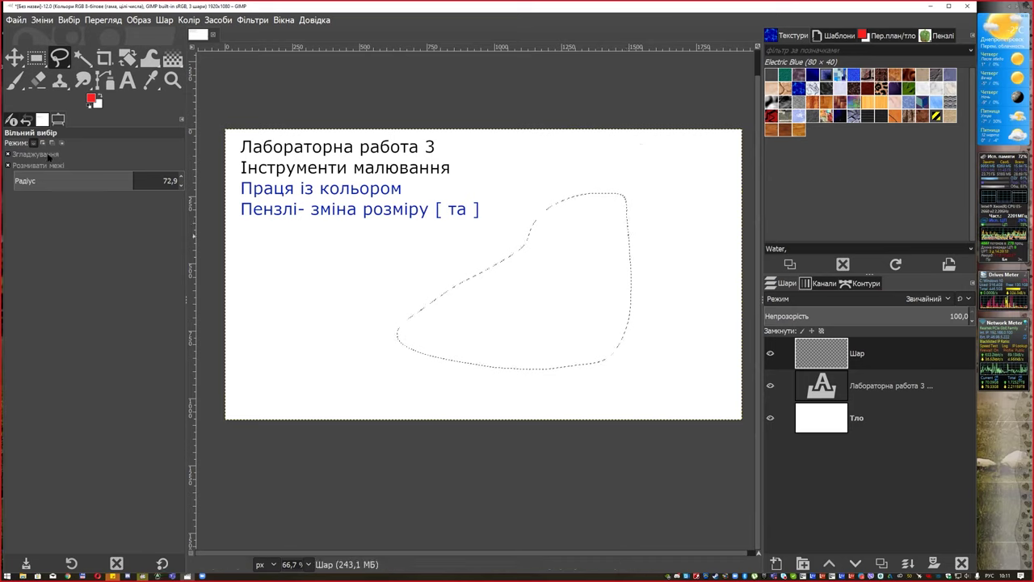
# Fill with the conical gradient, shift its centre up-left, drop the selection, and apply layer-wide
pyautogui.press('g')
pyautogui.moveTo(473, 321); pyautogui.dragTo(622, 245)
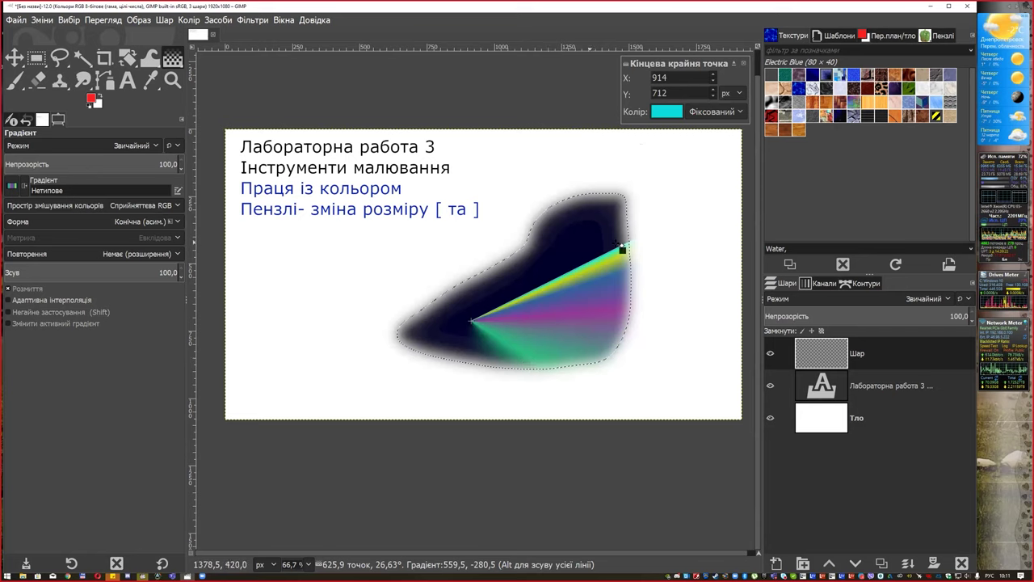
pyautogui.click(619, 247)
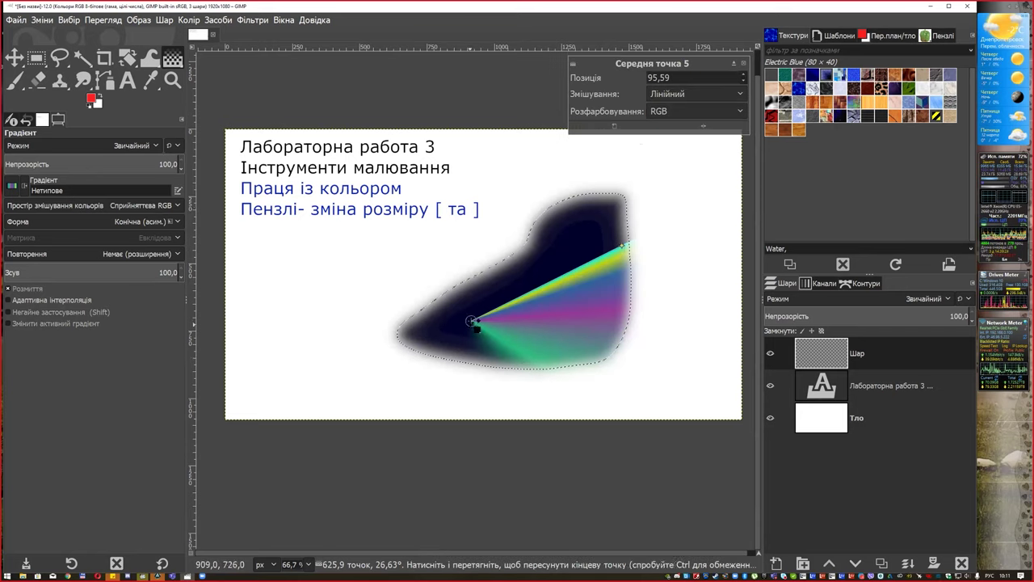
pyautogui.moveTo(472, 321); pyautogui.dragTo(408, 288)
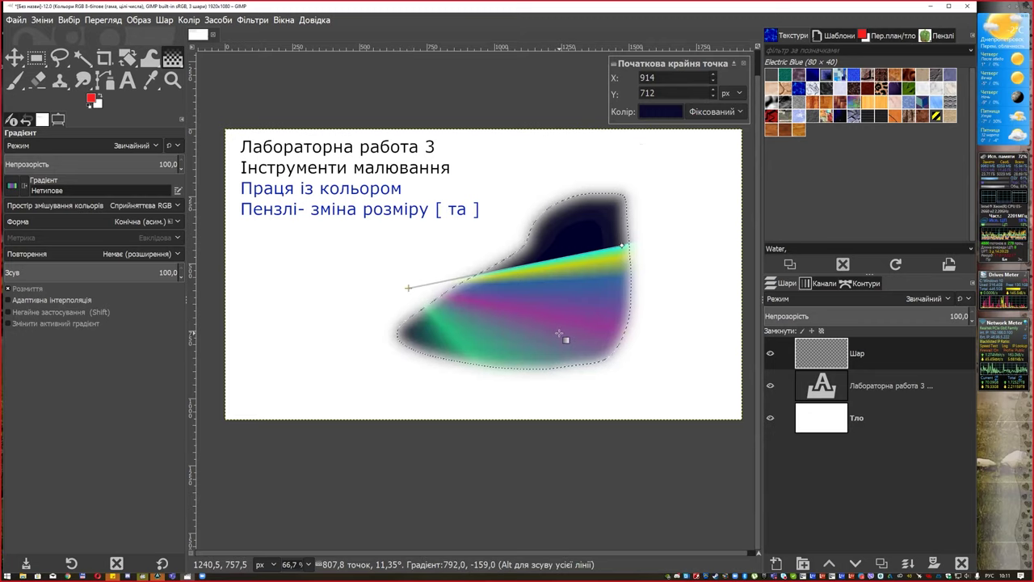
pyautogui.hotkey('ctrl', 'shift', 'a')
pyautogui.press('Return')
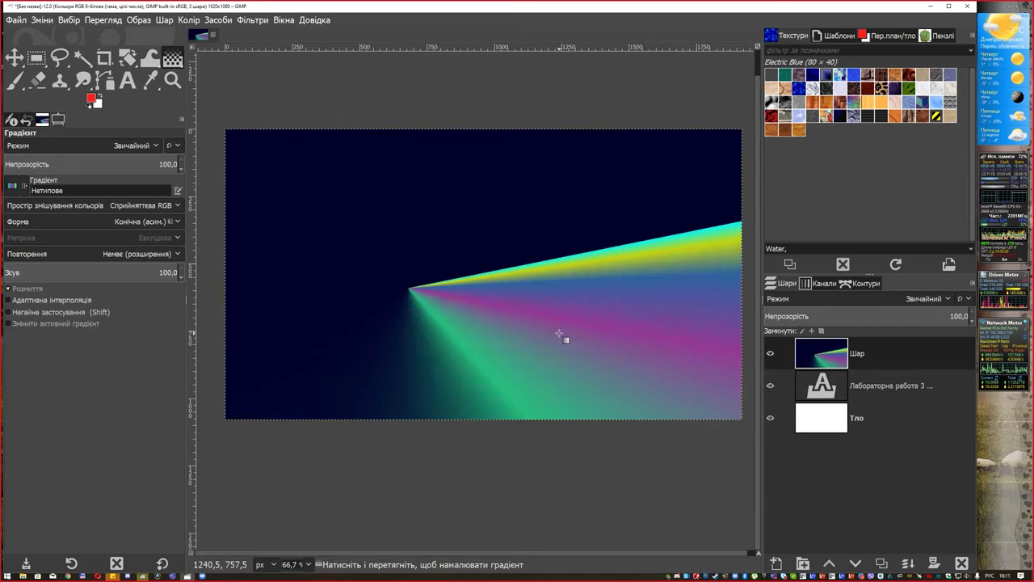
# Undo the conical gradient on the Шар layer and show the Brushes dock
pyautogui.press('m')
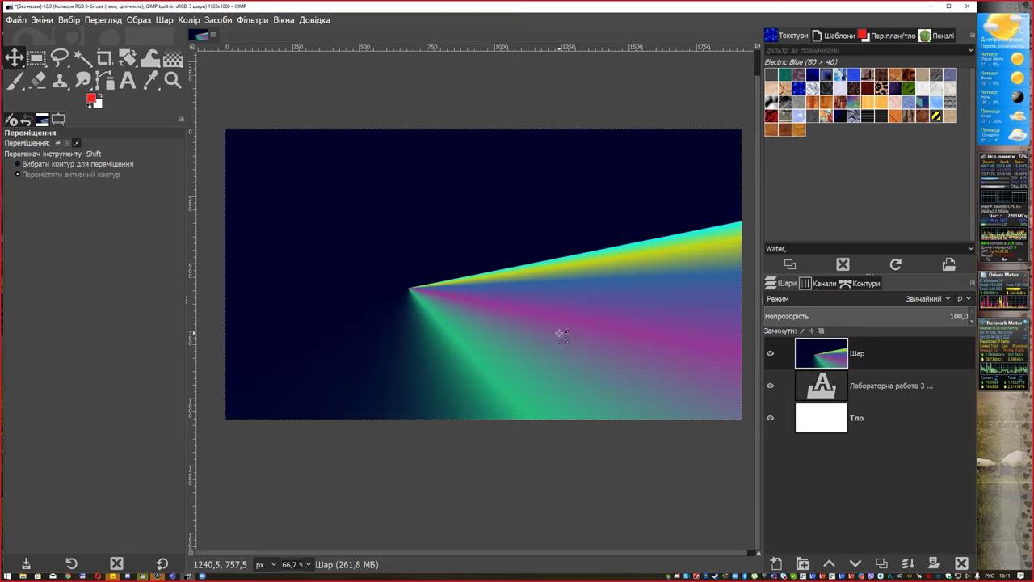
pyautogui.hotkey('ctrl', 'z')
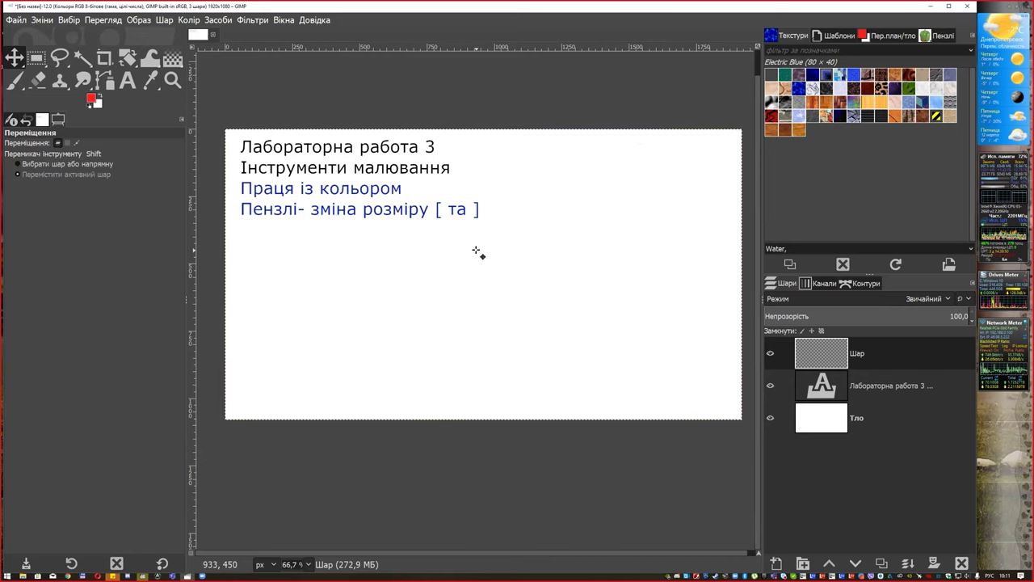
pyautogui.scroll(1, 478, 252)
pyautogui.scroll(-1, 478, 251)
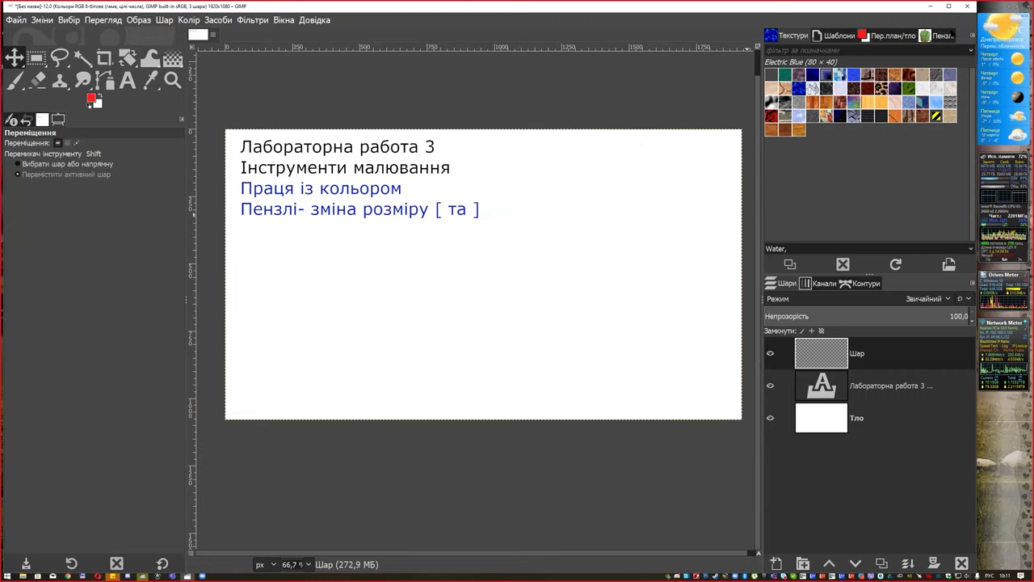
pyautogui.click(939, 35)
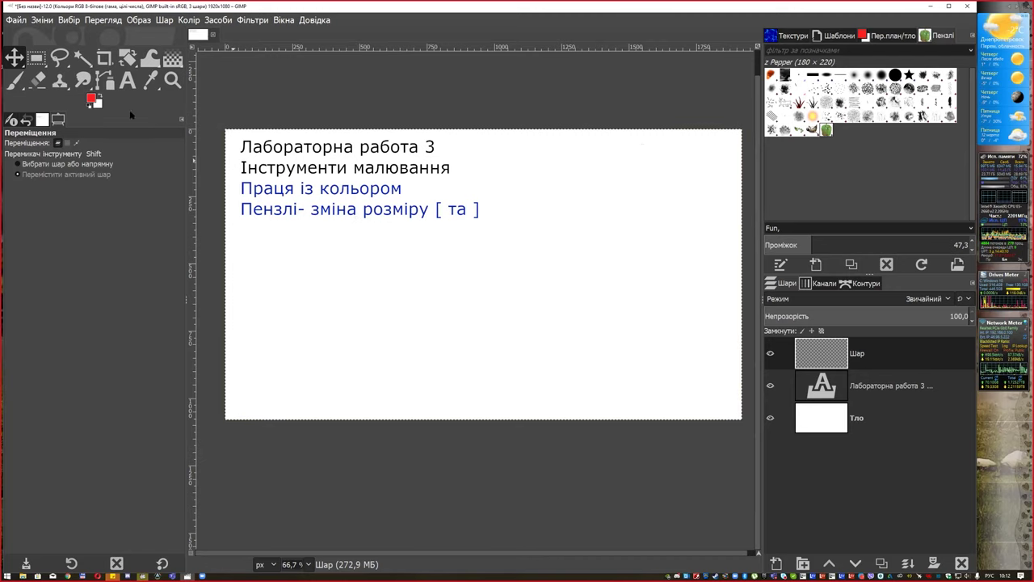
# Create a new 400 × 400 px image from File > New
pyautogui.click(18, 21)
pyautogui.click(24, 34)
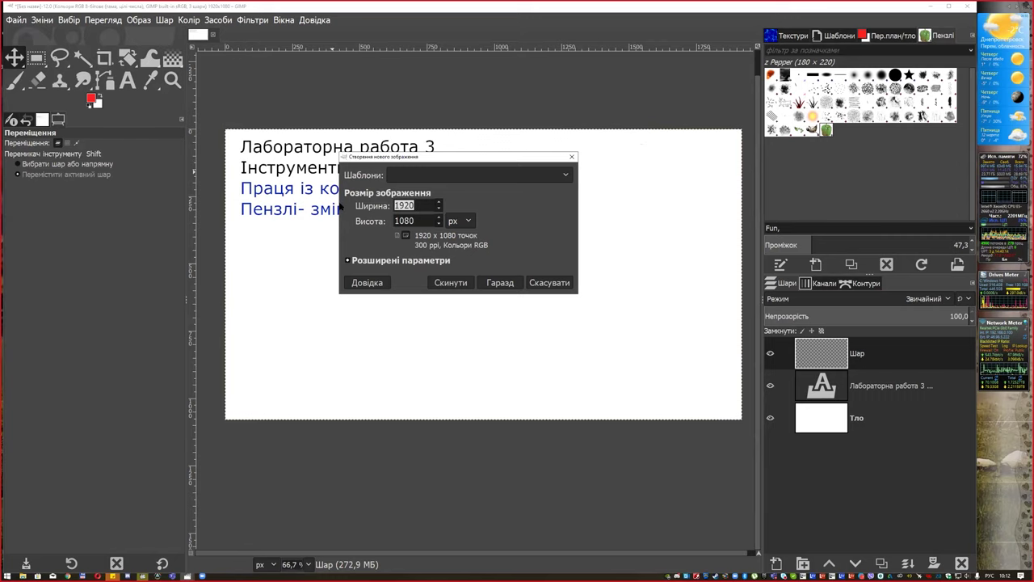
pyautogui.write('400')
pyautogui.press('Tab')
pyautogui.write('400')
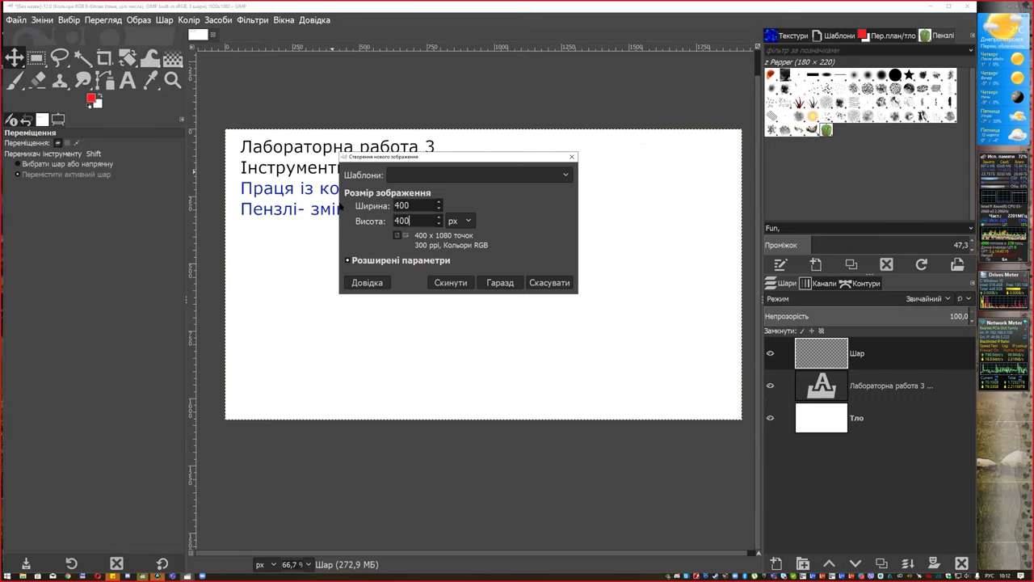
pyautogui.press('Return')
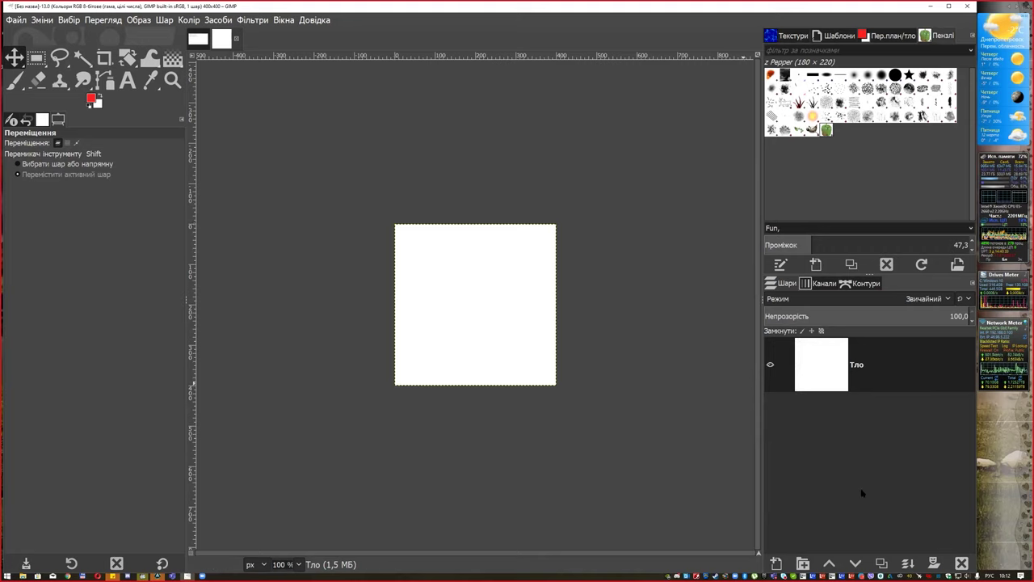
# Add a new transparent layer and delete the white Тло background layer
pyautogui.click(776, 563)
pyautogui.press('Return')
pyautogui.click(825, 434)
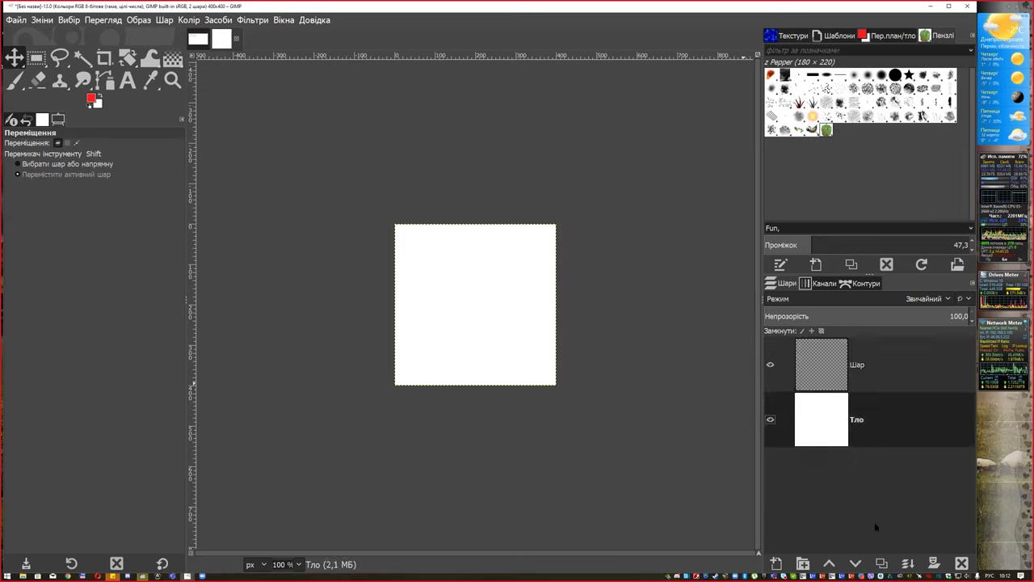
pyautogui.click(962, 563)
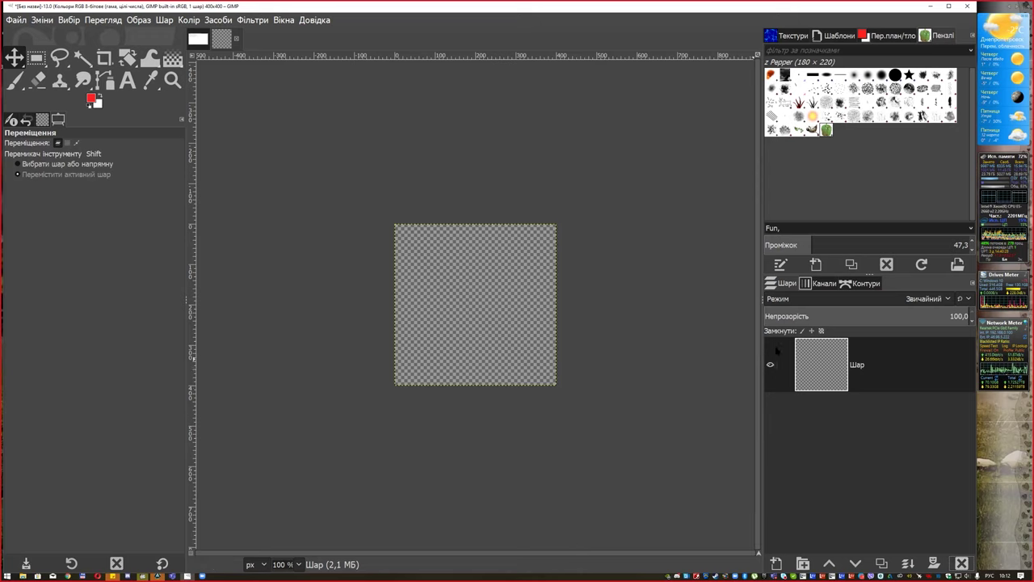
# Zoom in and start a freehand outline down the canvas with Free Select
pyautogui.scroll(1, 485, 261)
pyautogui.scroll(1, 479, 256)
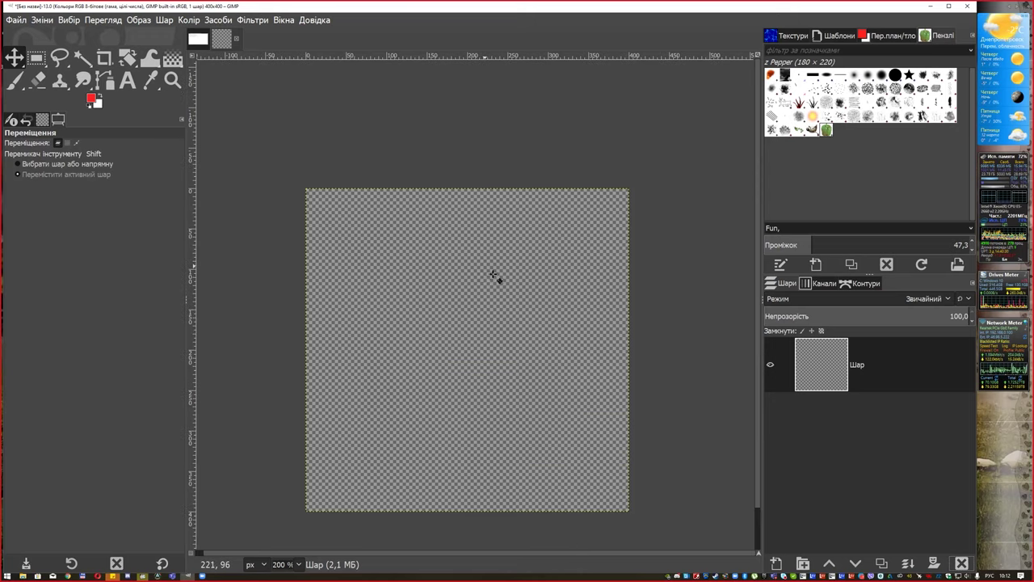
pyautogui.scroll(-1, 494, 276)
pyautogui.scroll(-2, 519, 240)
pyautogui.scroll(1, 515, 234)
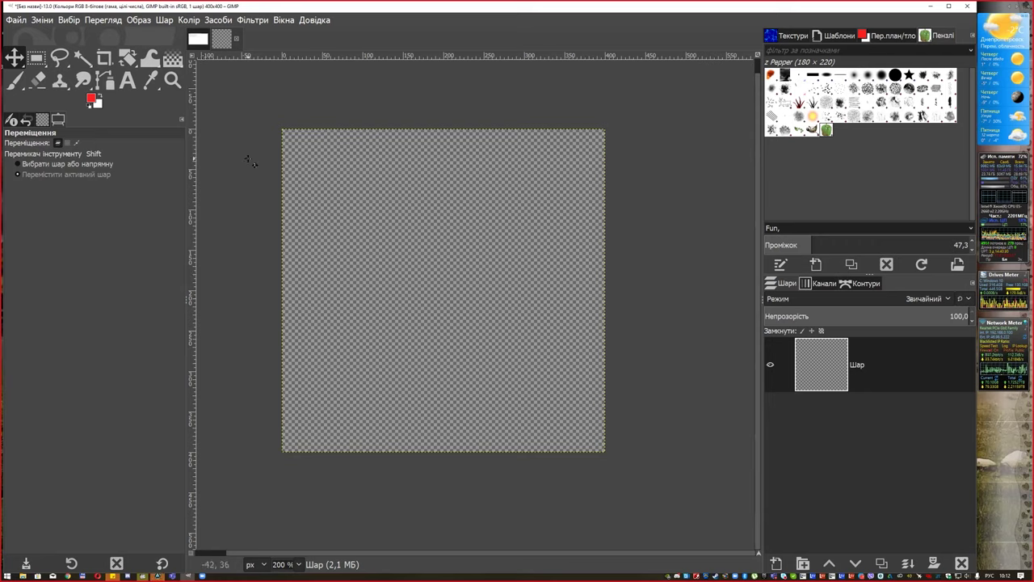
pyautogui.click(59, 57)
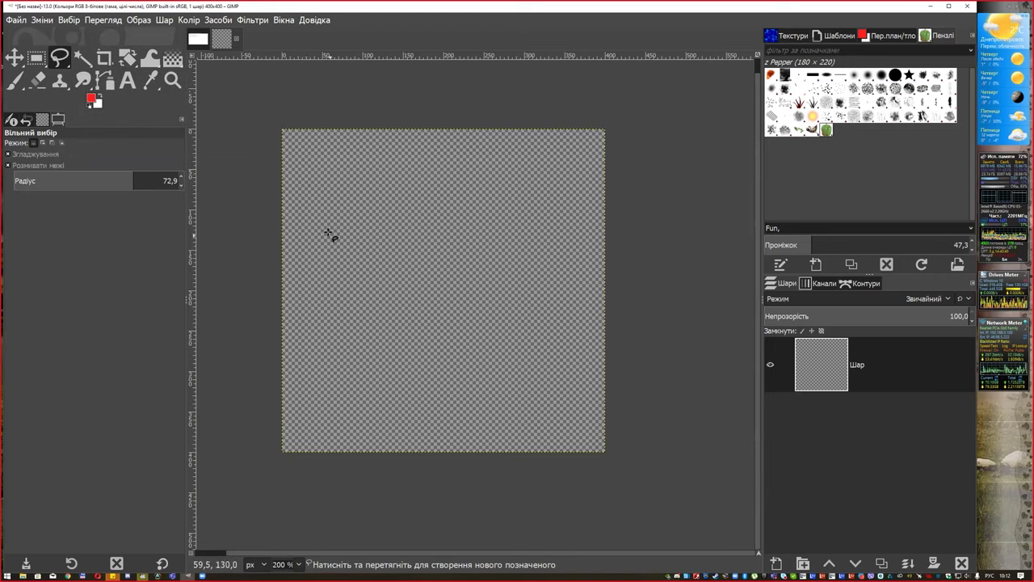
pyautogui.moveTo(376, 314); pyautogui.dragTo(381, 375)
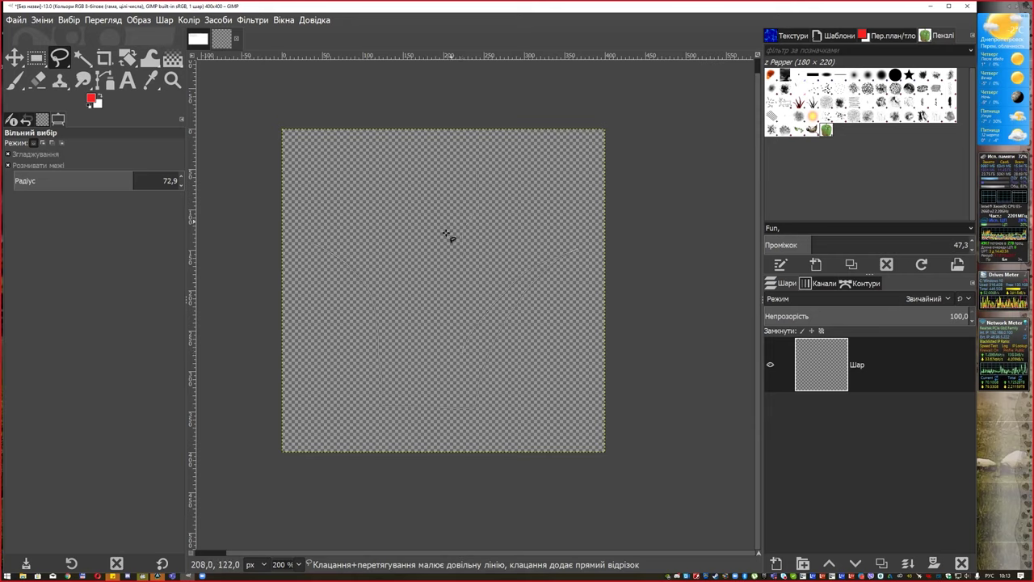
# Clear the trial selection and turn off Feather edges for Free Select
pyautogui.click(310, 243)
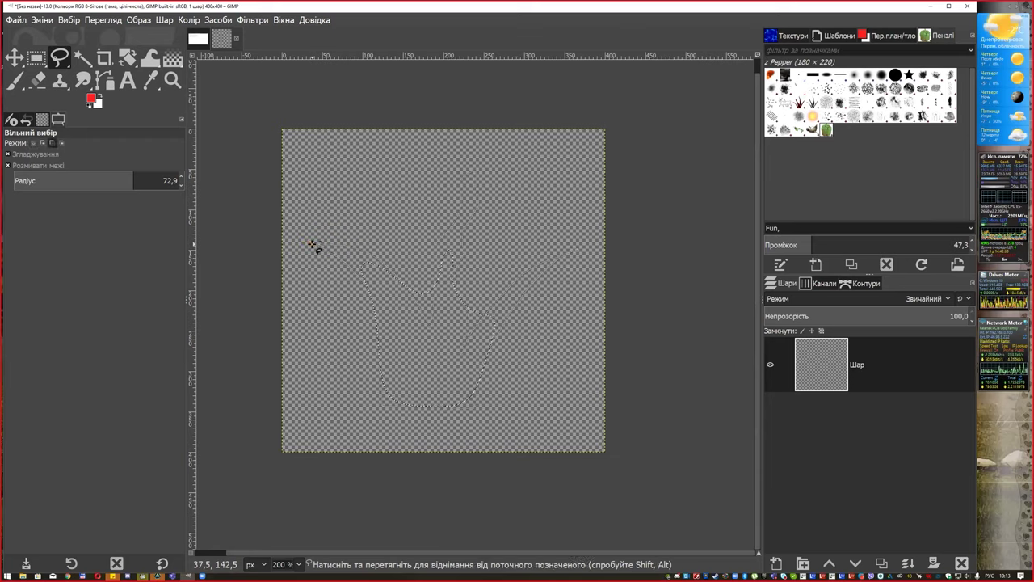
pyautogui.hotkey('ctrl', 'shift', 'a')
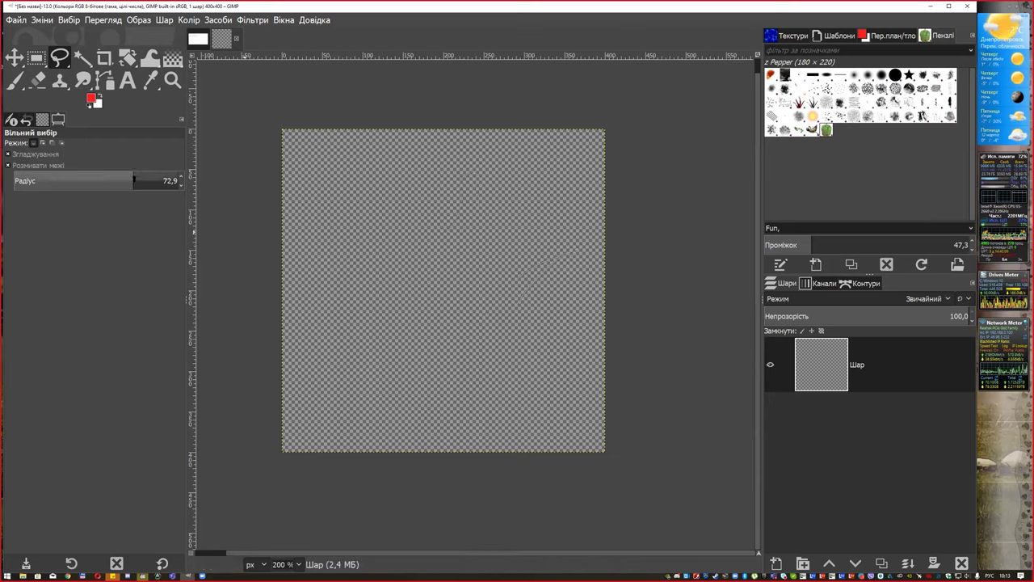
pyautogui.moveTo(134, 173); pyautogui.dragTo(32, 167)
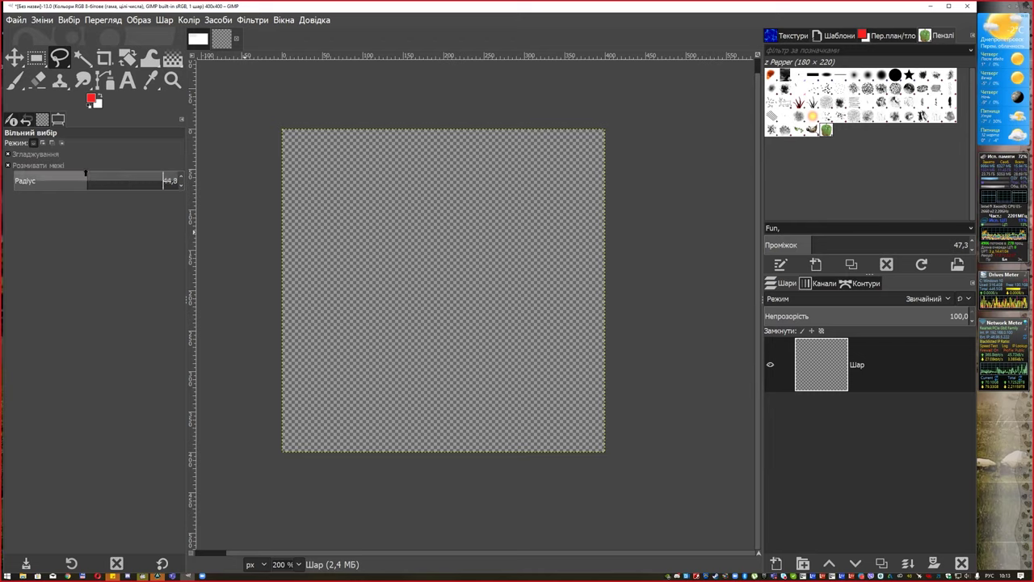
pyautogui.click(11, 166)
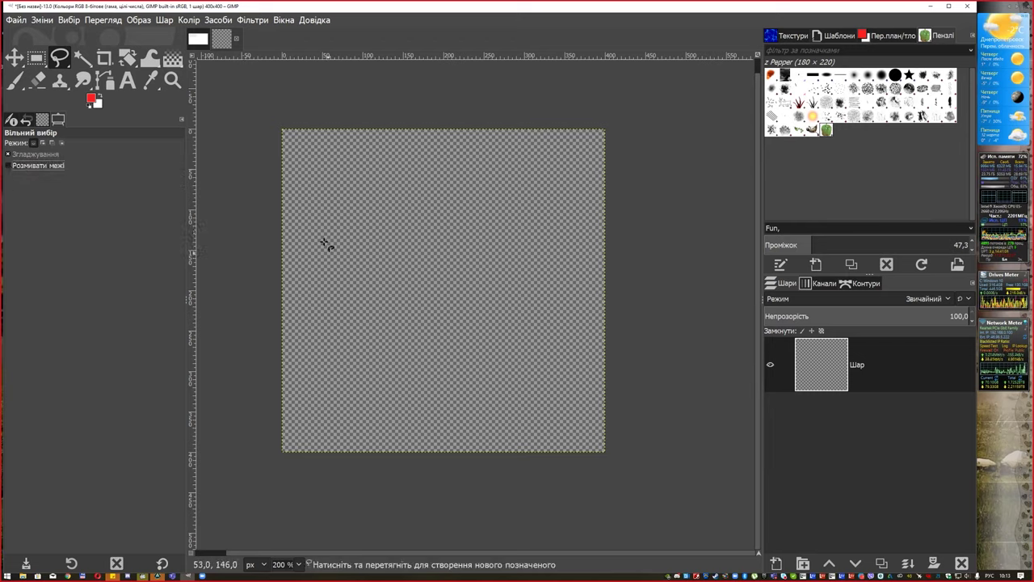
# Draw the grass-blade outline and close it into a sharp-edged selection
pyautogui.click(357, 314)
pyautogui.press('Escape')
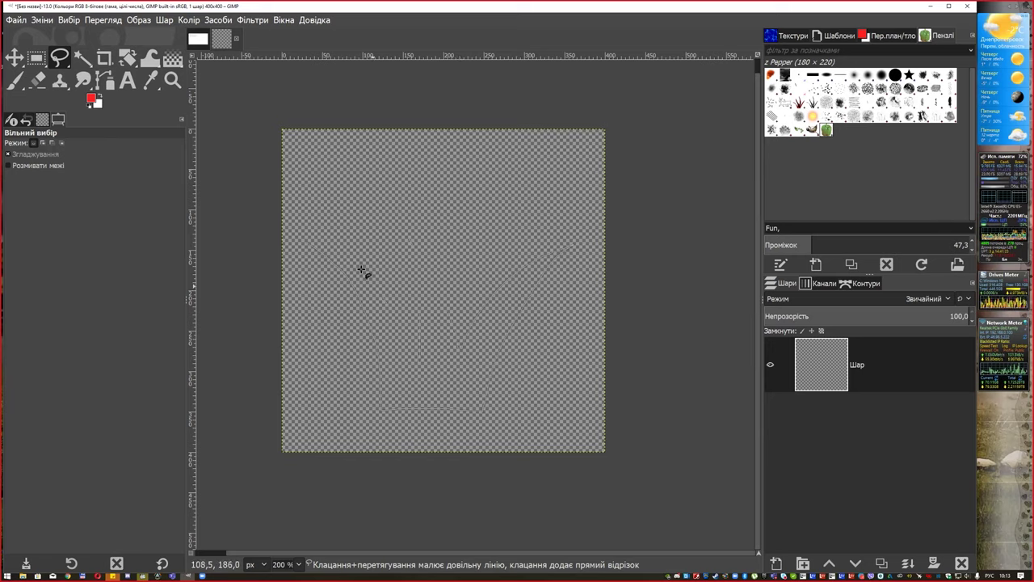
pyautogui.press('Return')
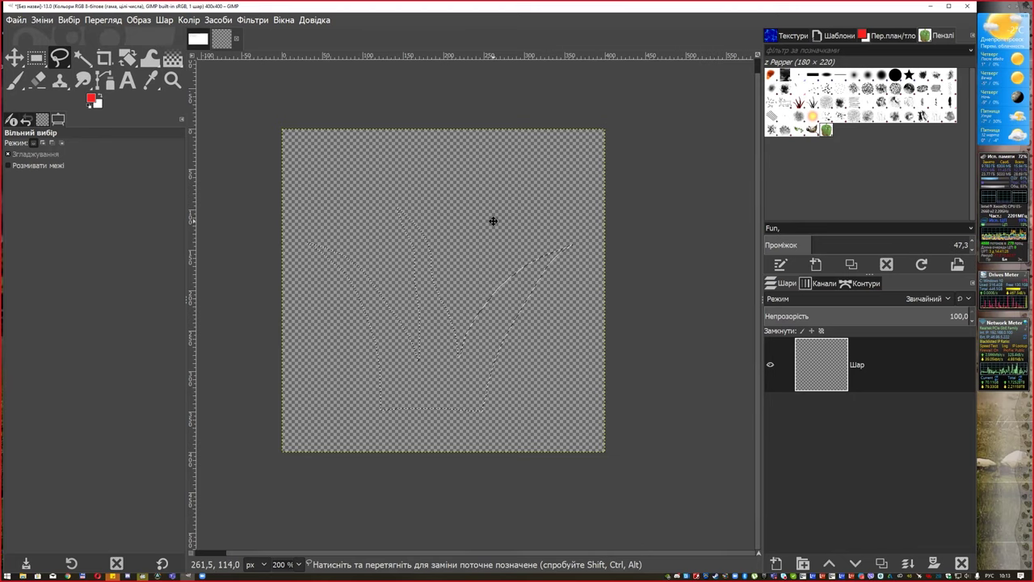
pyautogui.moveTo(491, 222); pyautogui.dragTo(480, 210)
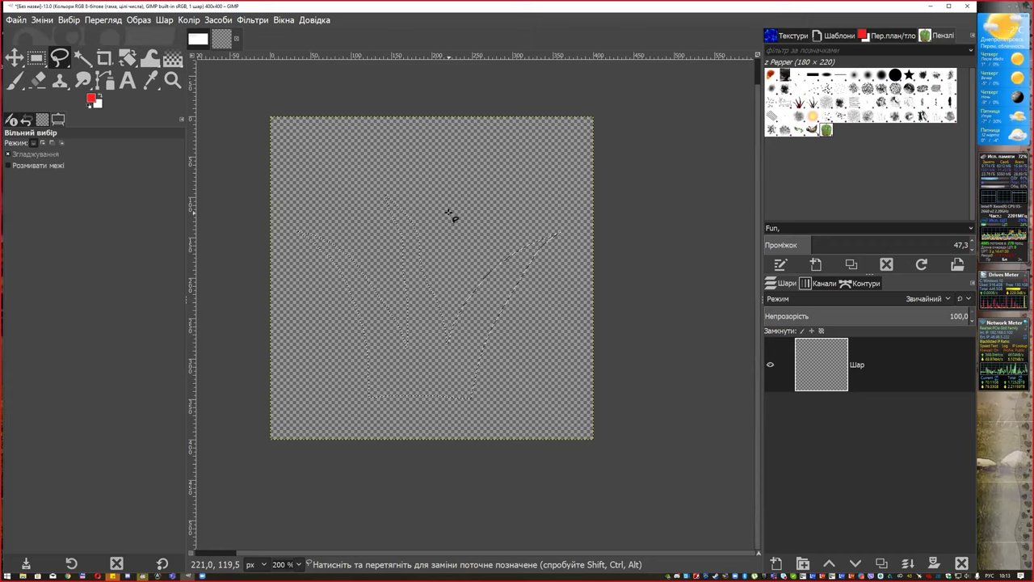
pyautogui.click(14, 80)
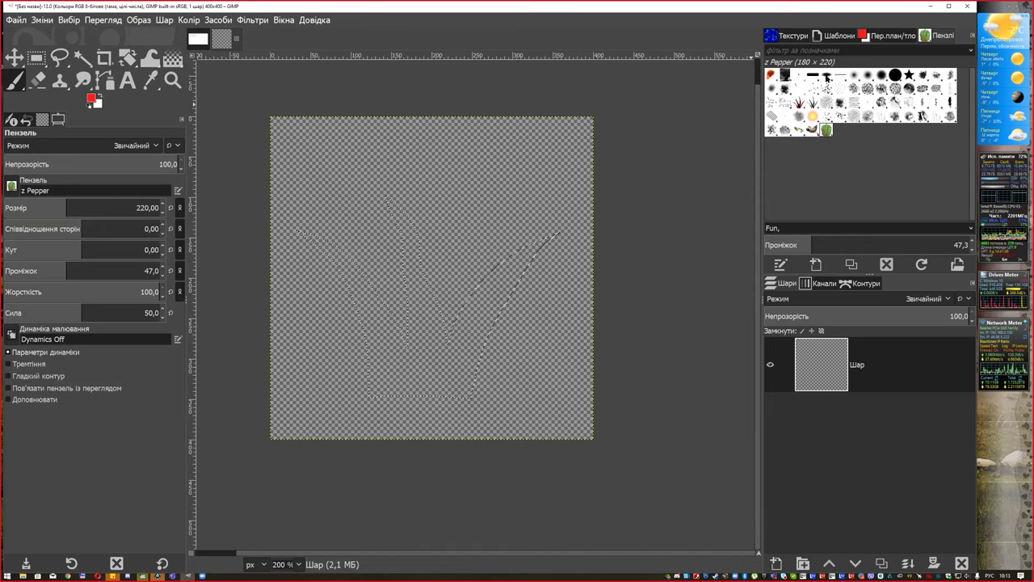
# Fill the grass selection green (0de13e) using the 2. Block 02 brush at size 221
pyautogui.click(828, 75)
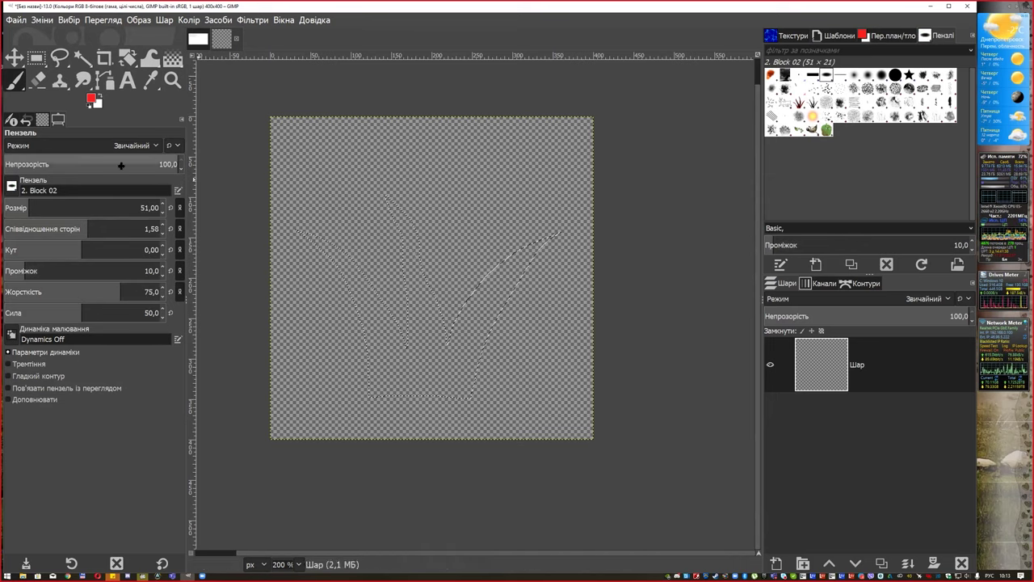
pyautogui.moveTo(40, 207); pyautogui.dragTo(64, 207)
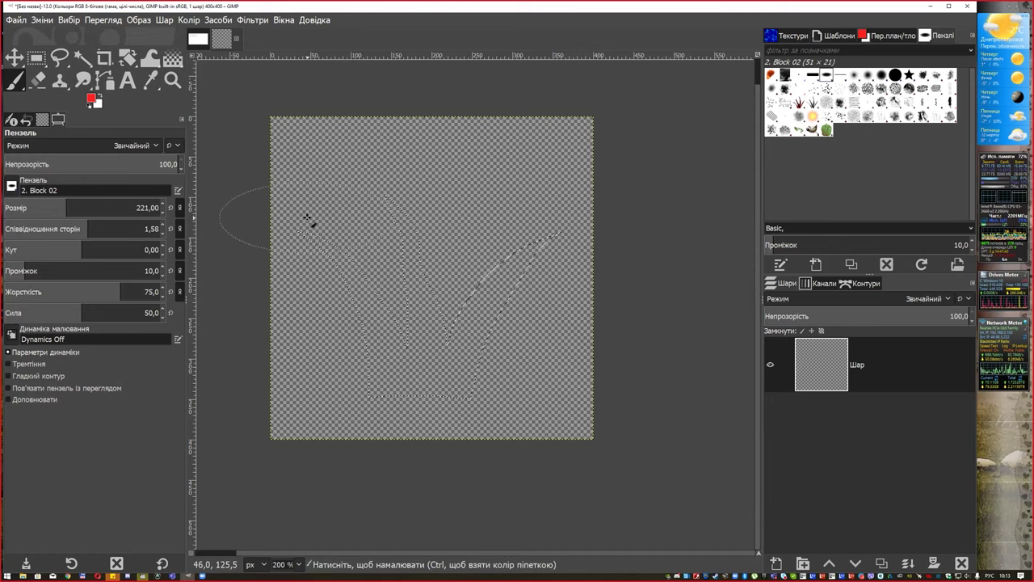
pyautogui.click(91, 99)
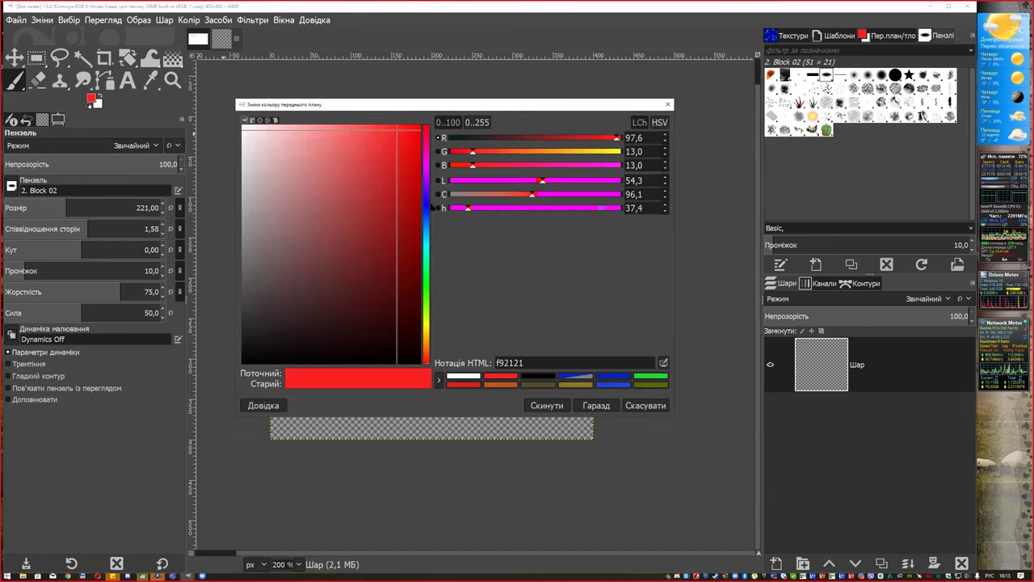
pyautogui.moveTo(429, 209); pyautogui.dragTo(425, 278)
pyautogui.click(409, 151)
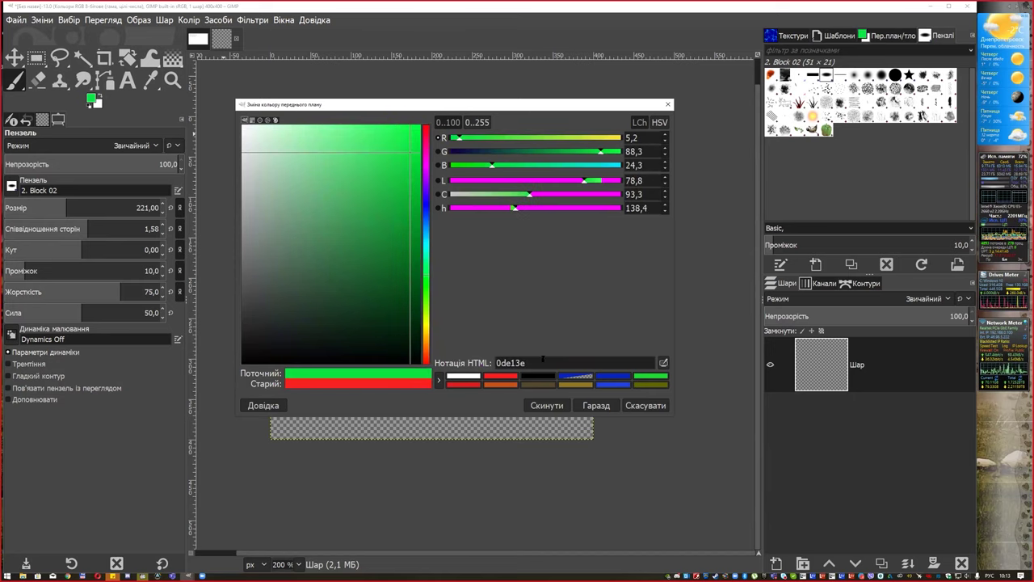
pyautogui.click(596, 406)
pyautogui.moveTo(299, 233); pyautogui.dragTo(404, 395)
pyautogui.moveTo(412, 275)
pyautogui.mouseDown()
pyautogui.moveTo(453, 394)
pyautogui.moveTo(555, 236)
pyautogui.mouseUp()
pyautogui.moveTo(388, 198); pyautogui.dragTo(412, 267)
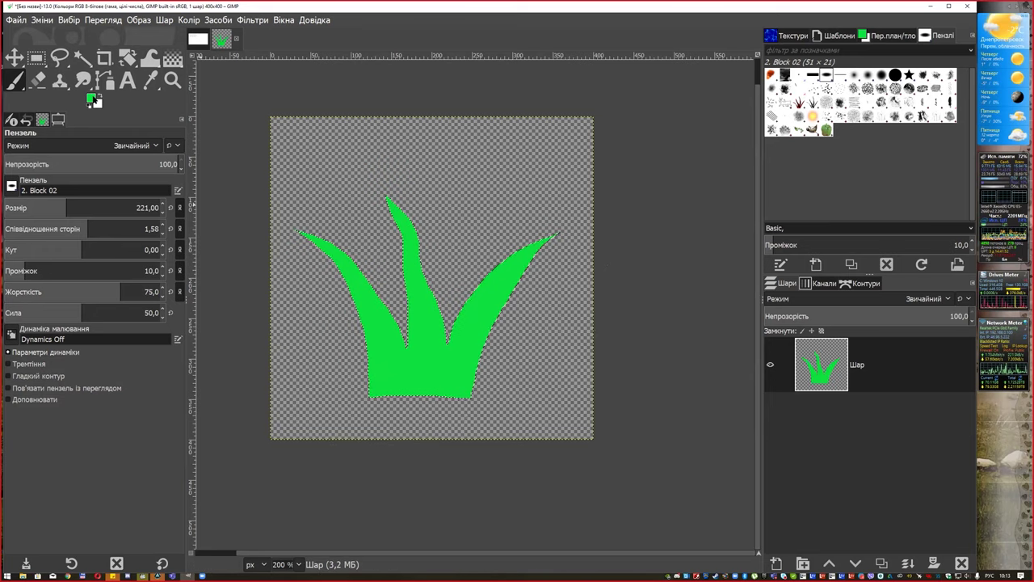
# Set the foreground colour to orange and the brush size to 35
pyautogui.click(92, 97)
pyautogui.click(424, 170)
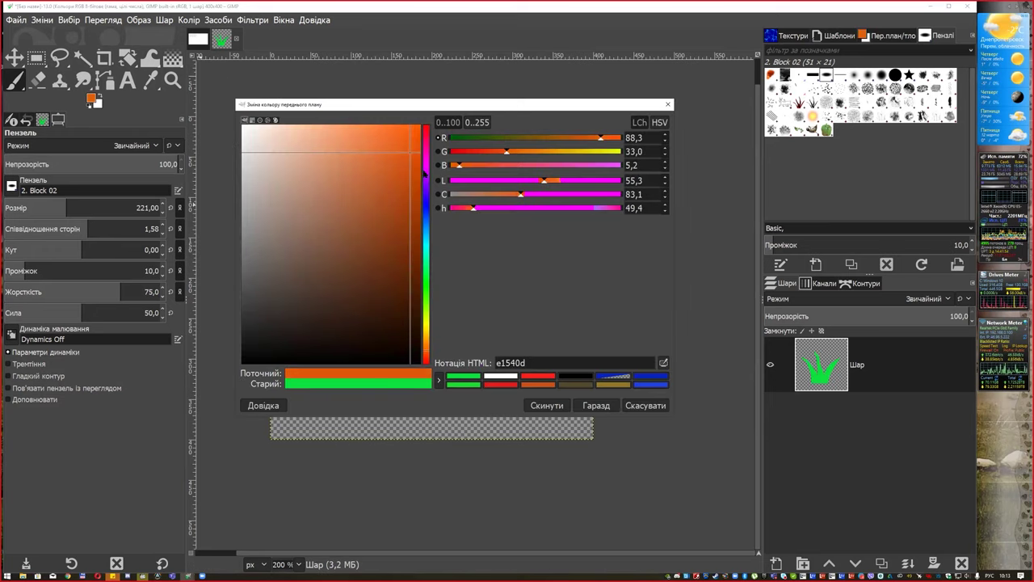
pyautogui.click(594, 405)
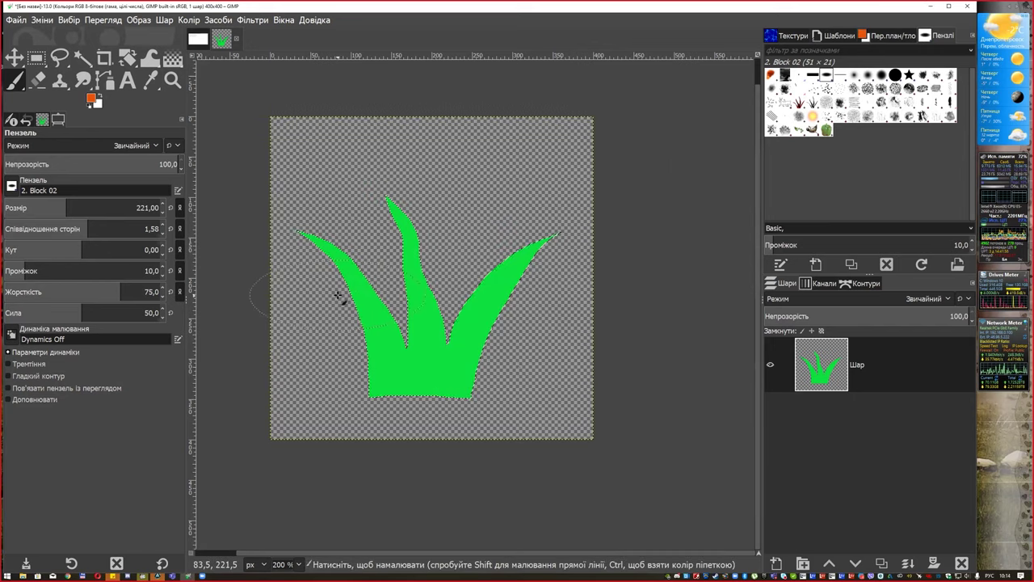
pyautogui.doubleClick(148, 208)
pyautogui.write('35')
pyautogui.press('Return')
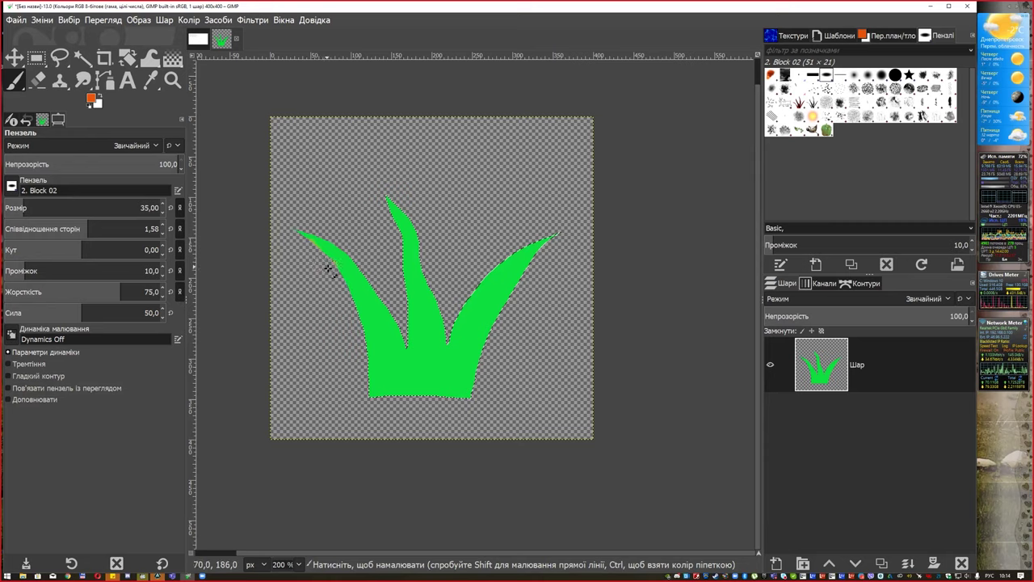
# Paint orange shading along the edges, bases and tips of the grass blades
pyautogui.moveTo(311, 249); pyautogui.dragTo(370, 396)
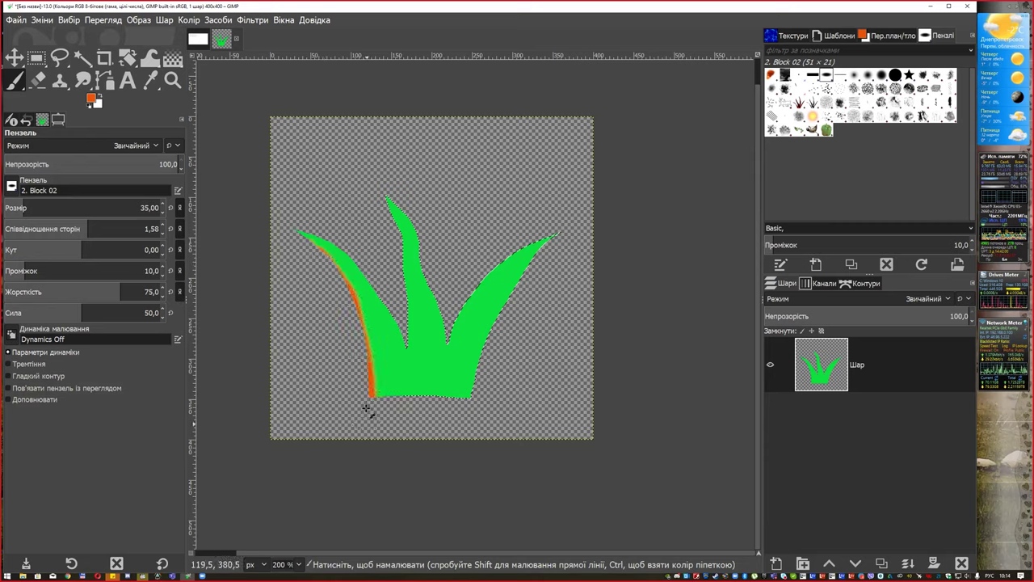
pyautogui.moveTo(341, 274); pyautogui.dragTo(372, 392)
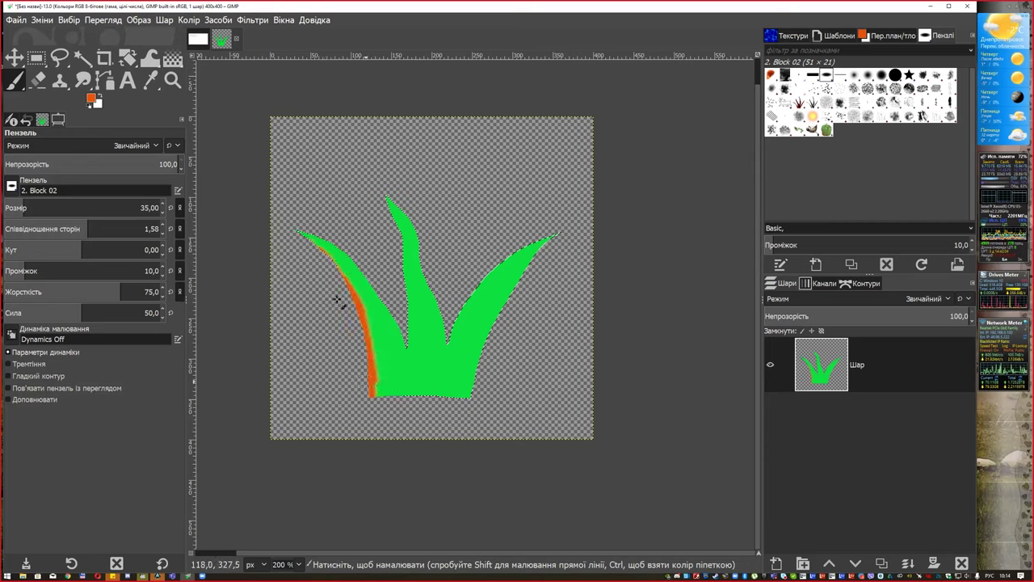
pyautogui.moveTo(324, 260); pyautogui.dragTo(359, 291)
pyautogui.moveTo(383, 215)
pyautogui.mouseDown()
pyautogui.moveTo(404, 231)
pyautogui.moveTo(396, 355)
pyautogui.mouseUp()
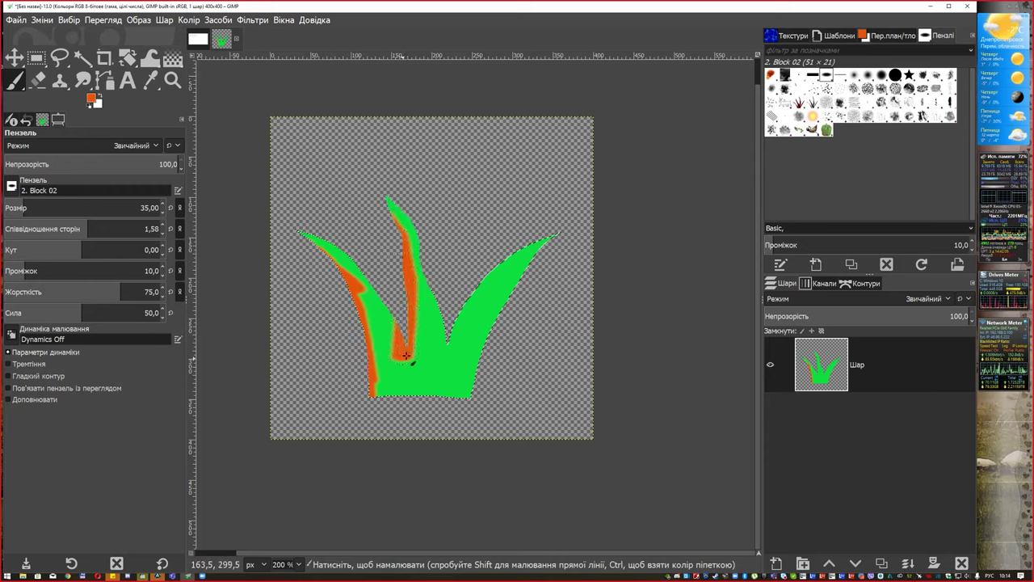
pyautogui.moveTo(453, 330)
pyautogui.mouseDown()
pyautogui.moveTo(494, 252)
pyautogui.moveTo(506, 253)
pyautogui.moveTo(455, 316)
pyautogui.mouseUp()
pyautogui.moveTo(483, 350); pyautogui.dragTo(468, 396)
pyautogui.moveTo(373, 366); pyautogui.dragTo(381, 398)
pyautogui.moveTo(389, 207); pyautogui.dragTo(396, 219)
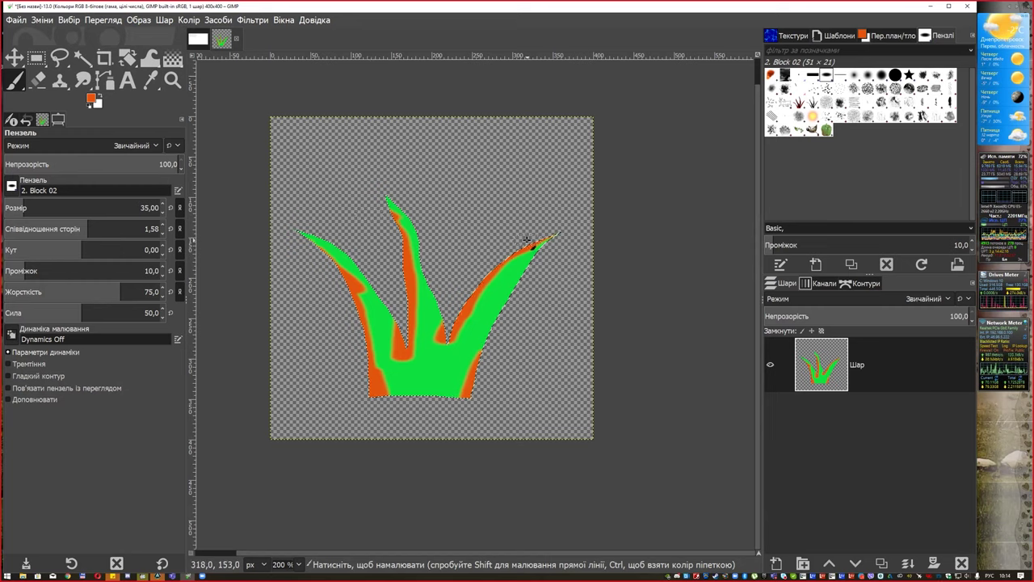
# Scale the grass layer up to roughly 404×381 px, stretching it toward every canvas edge
pyautogui.rightClick(479, 183)
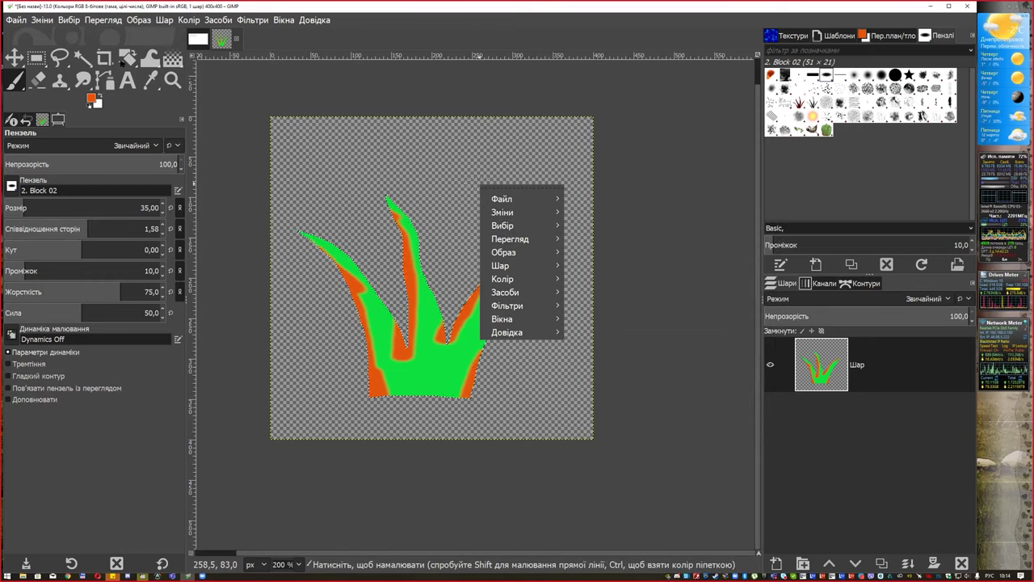
pyautogui.click(156, 98)
pyautogui.click(128, 58)
pyautogui.click(185, 103)
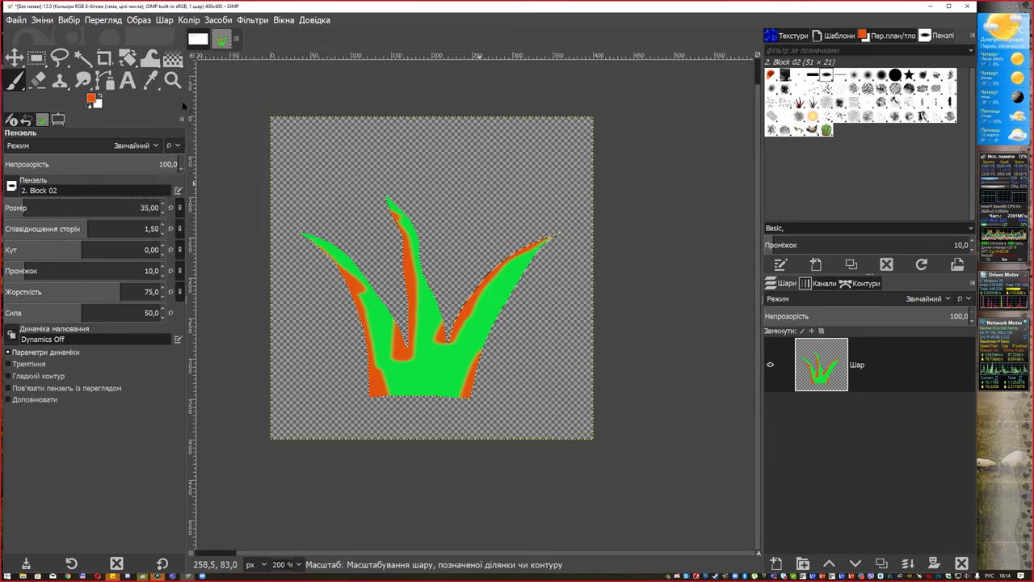
pyautogui.click(417, 259)
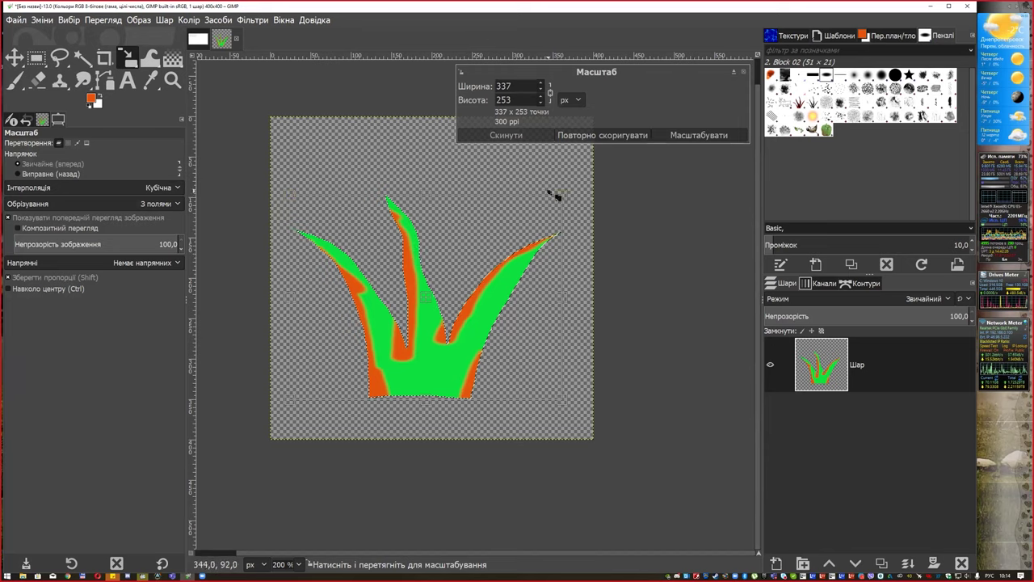
pyautogui.moveTo(564, 196); pyautogui.dragTo(596, 167)
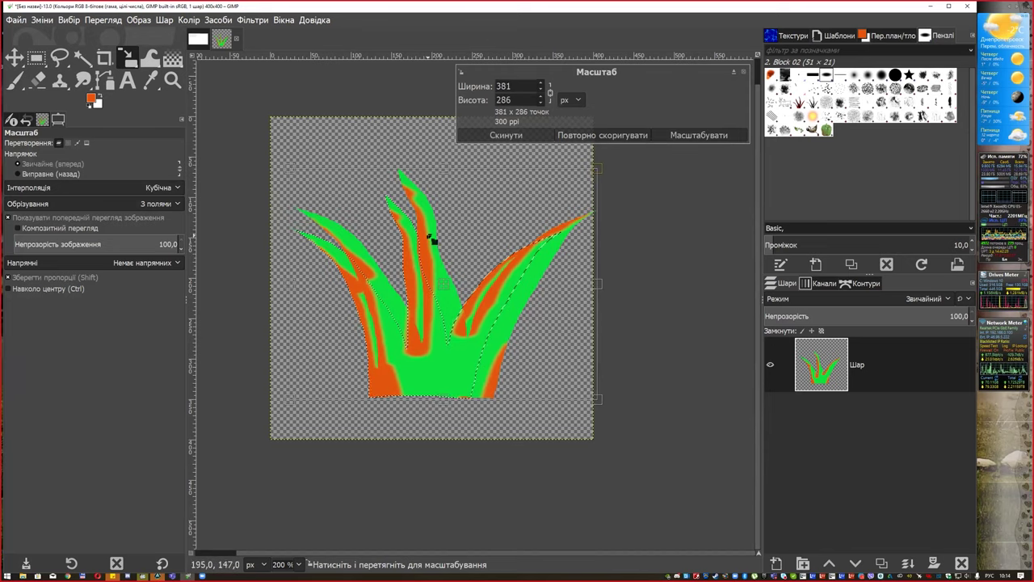
pyautogui.moveTo(288, 168); pyautogui.dragTo(272, 152)
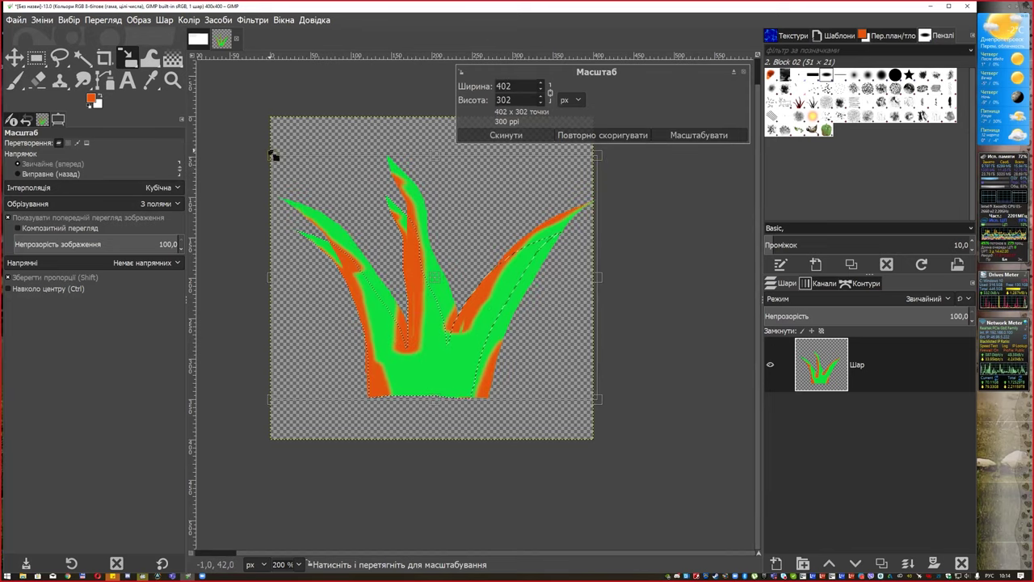
pyautogui.moveTo(432, 400); pyautogui.dragTo(438, 438)
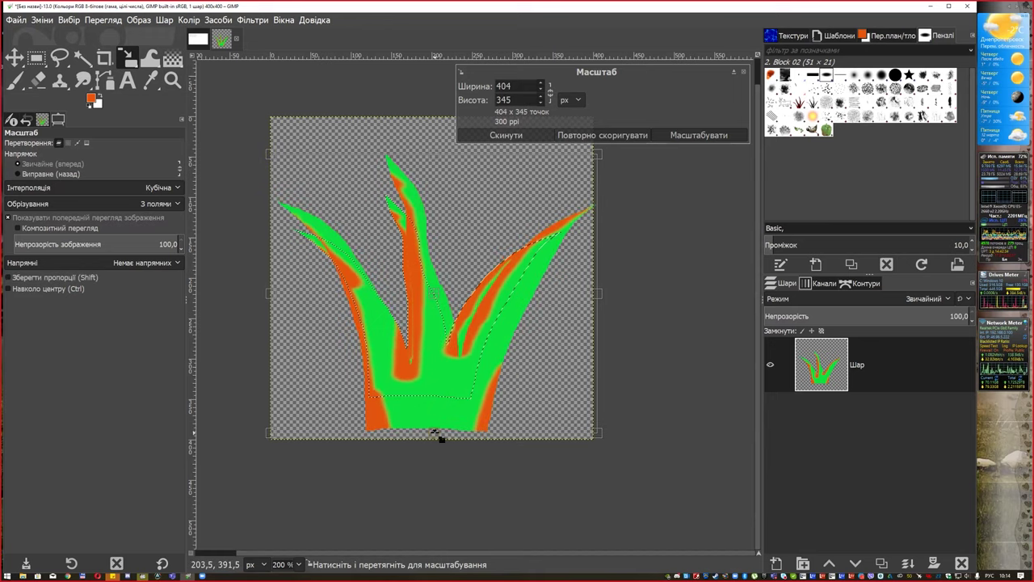
pyautogui.moveTo(434, 156); pyautogui.dragTo(433, 128)
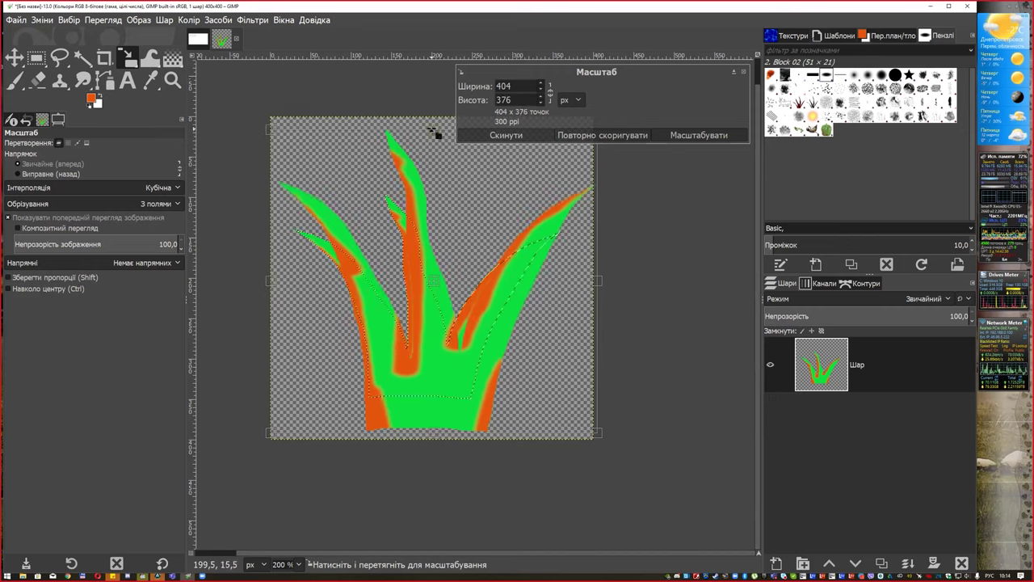
pyautogui.press('Return')
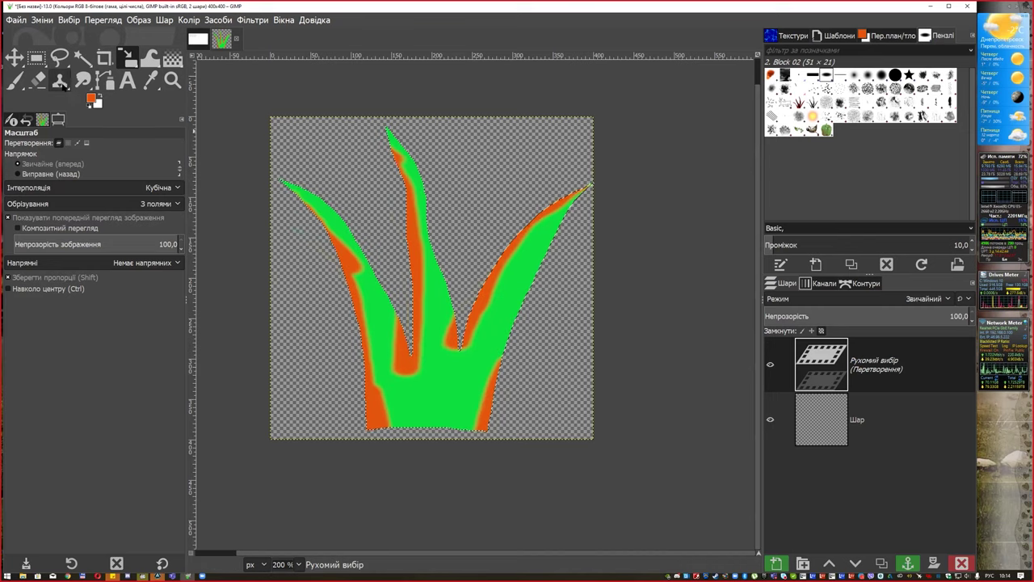
# Try inverting the selection from the canvas menu, then bring up File > Export As
pyautogui.press('m')
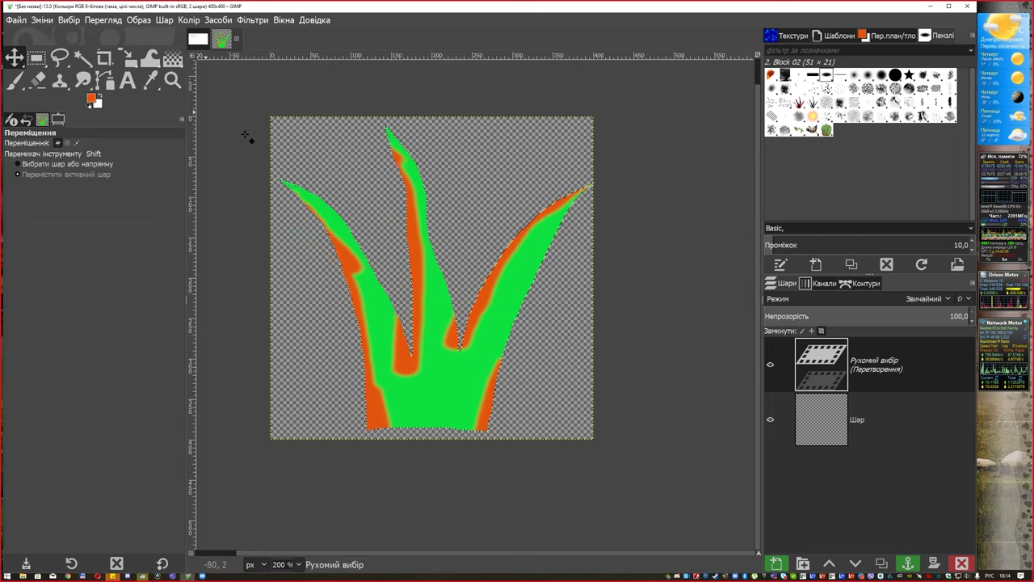
pyautogui.rightClick(377, 185)
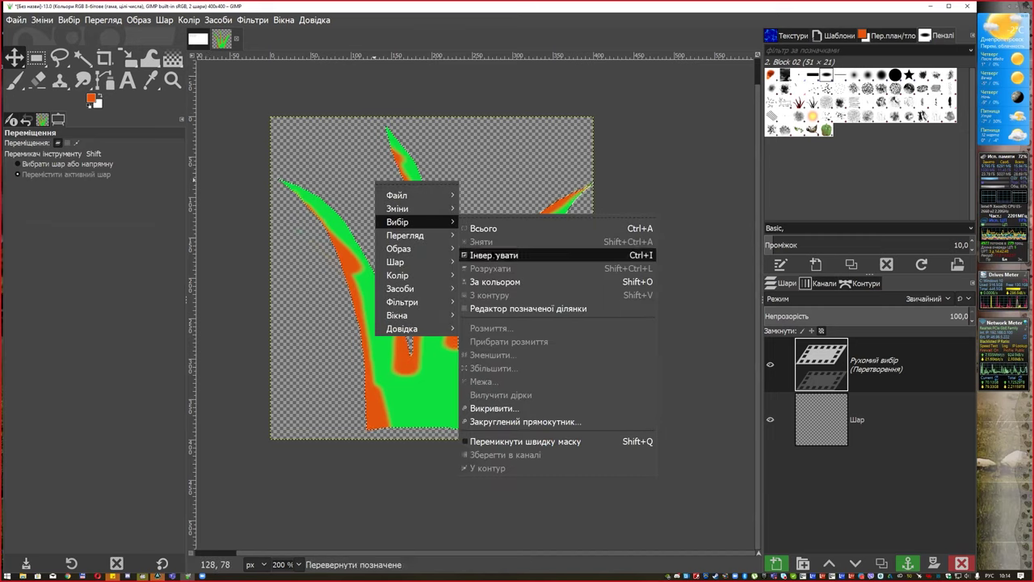
pyautogui.click(549, 144)
pyautogui.click(836, 423)
pyautogui.click(831, 419)
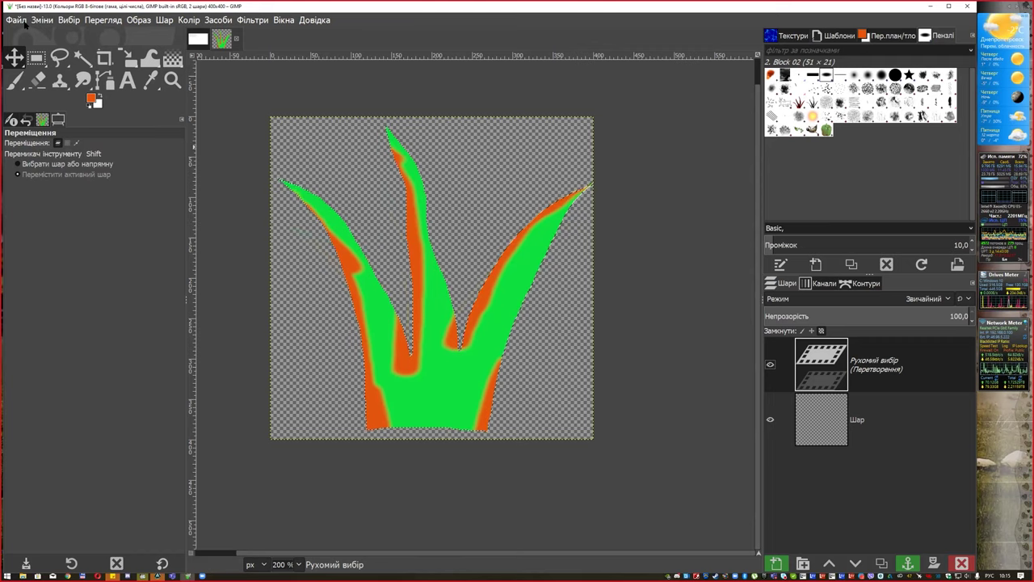
pyautogui.click(16, 19)
pyautogui.click(49, 181)
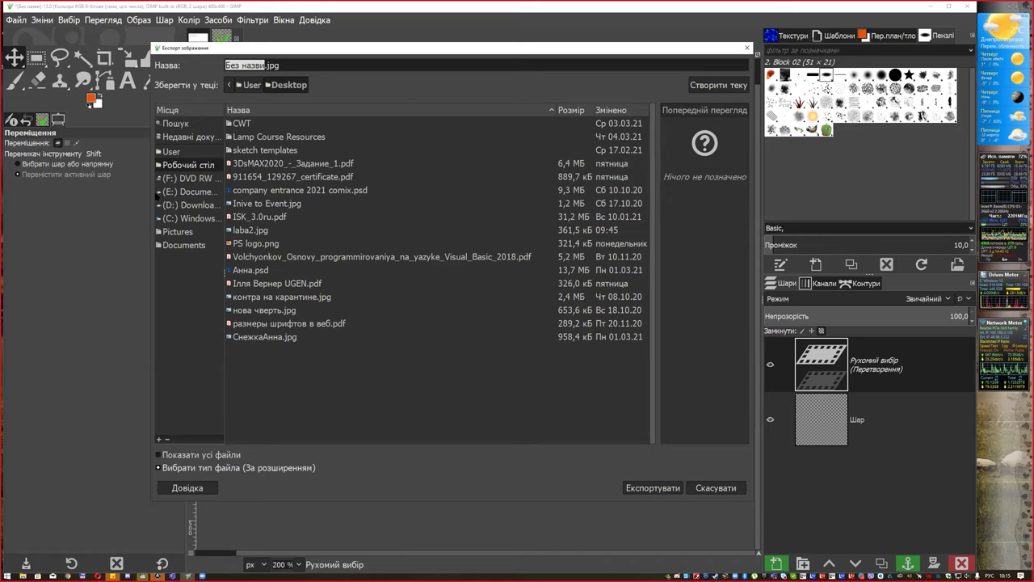
# Export the drawing to the Desktop as brush Grass001.gbr, description Grass001, spacing 10
pyautogui.write('Grass00')
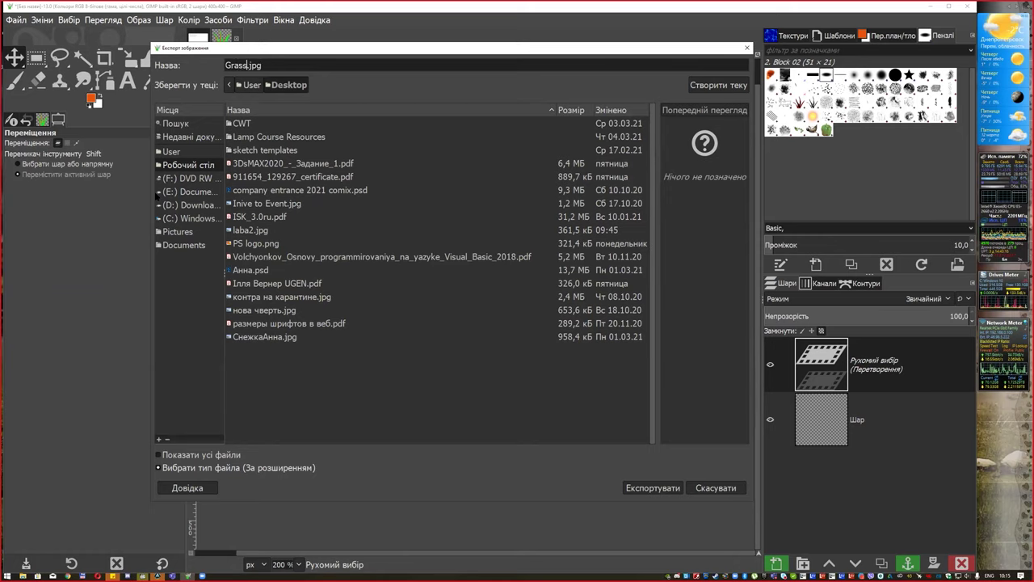
pyautogui.write('1')
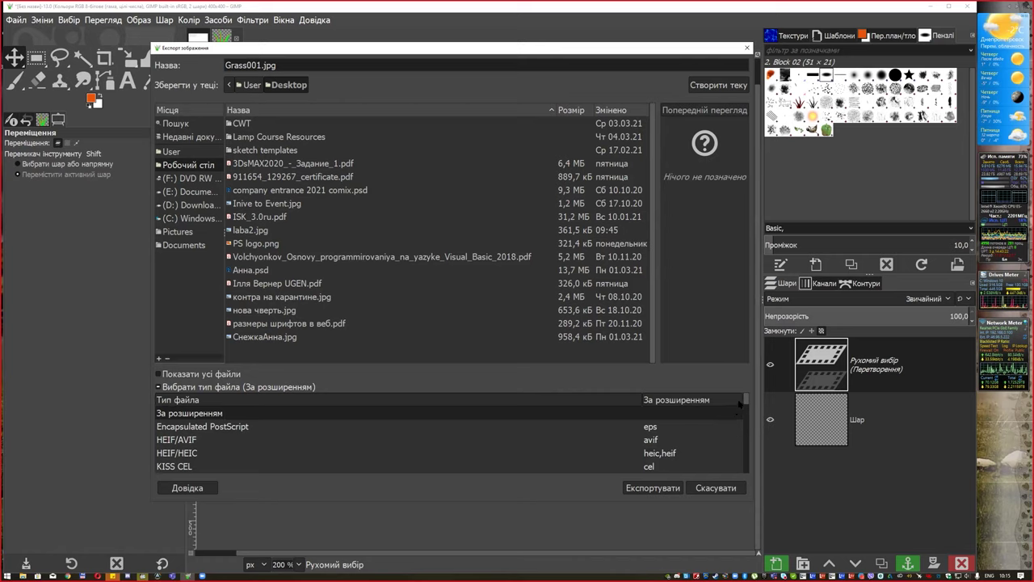
pyautogui.moveTo(744, 402); pyautogui.dragTo(757, 469)
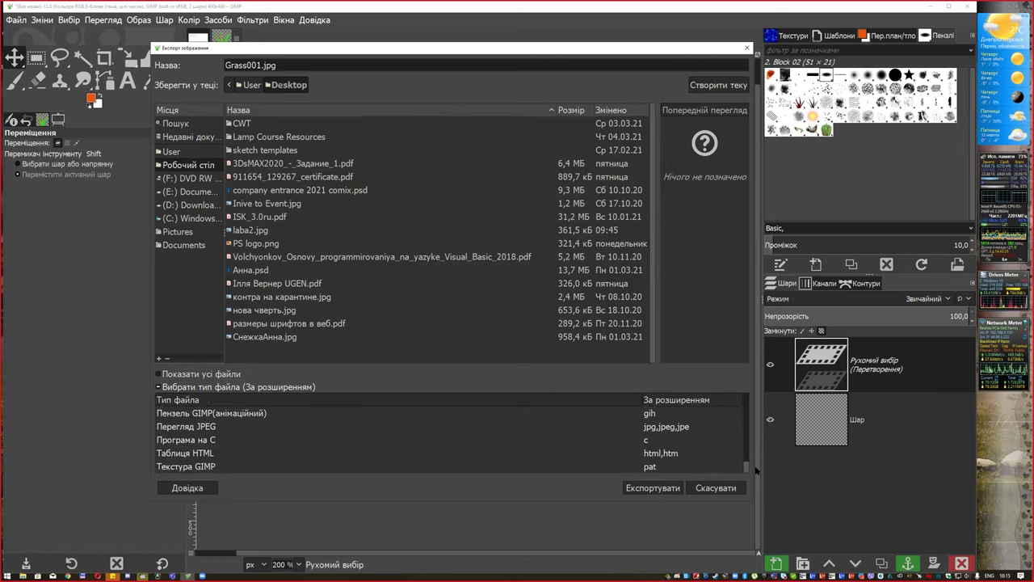
pyautogui.scroll(1, 291, 438)
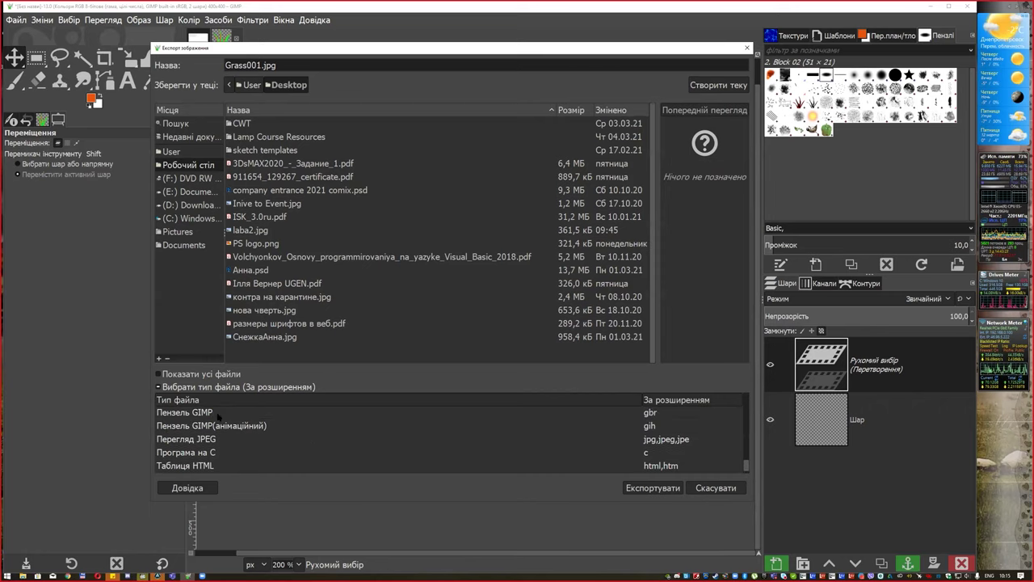
pyautogui.click(218, 413)
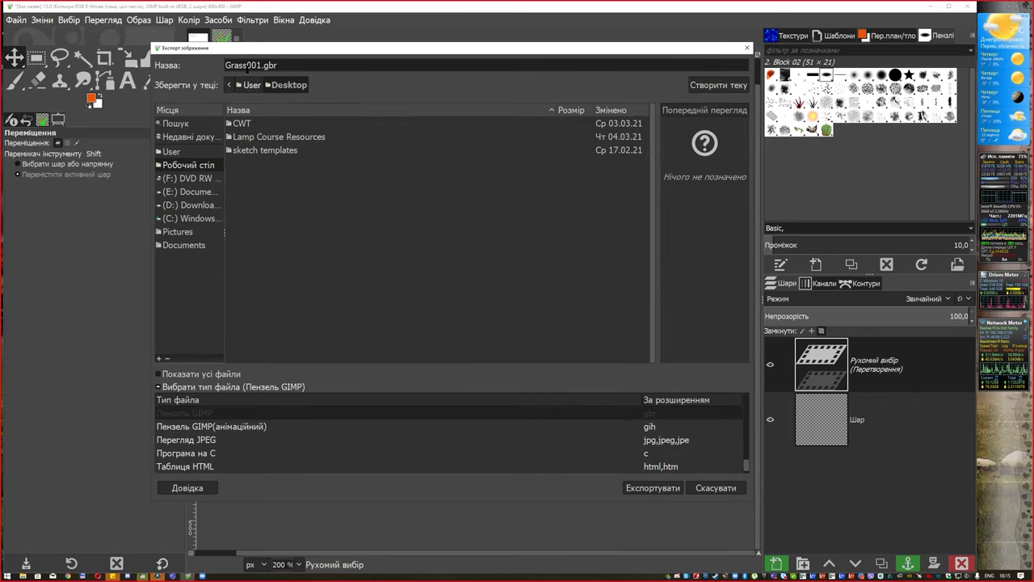
pyautogui.click(651, 488)
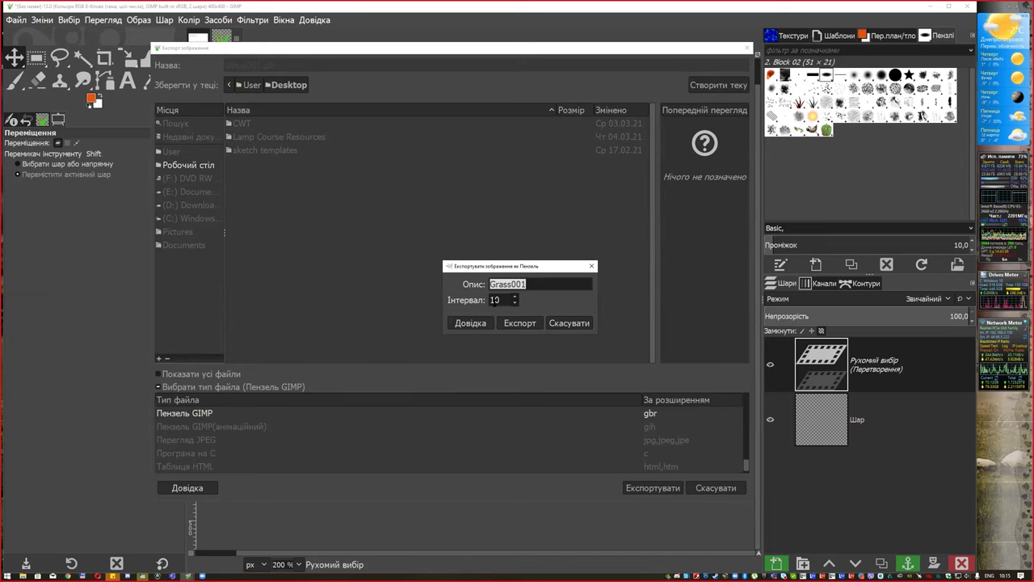
pyautogui.click(521, 323)
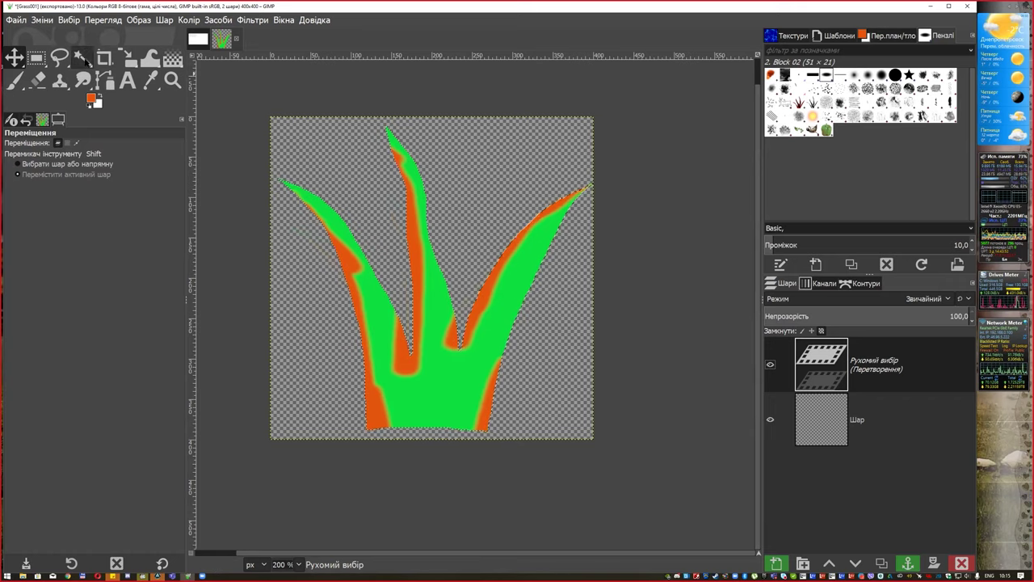
# Go to the Brushes folder settings under Folders in Preferences
pyautogui.click(50, 19)
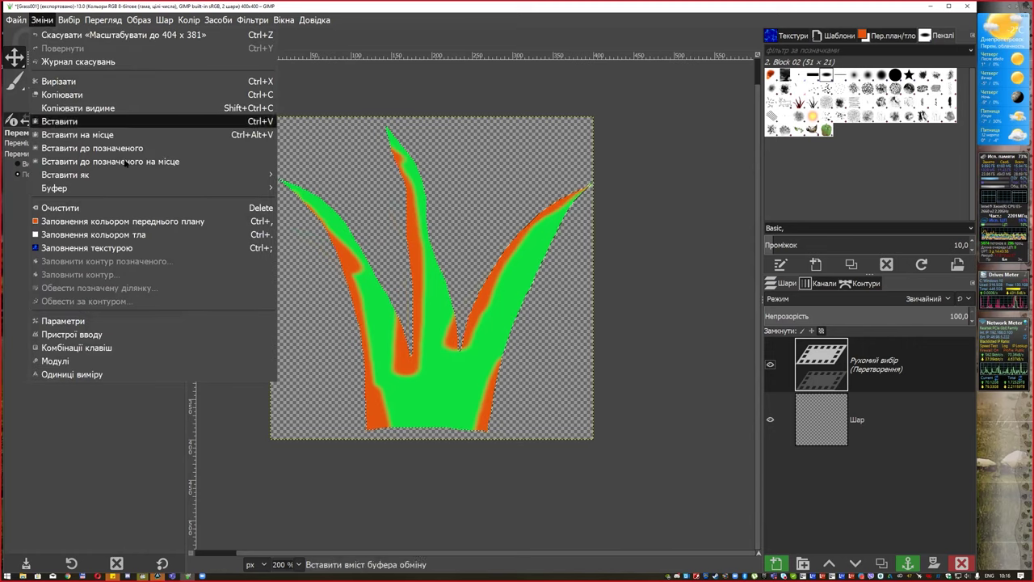
pyautogui.click(113, 321)
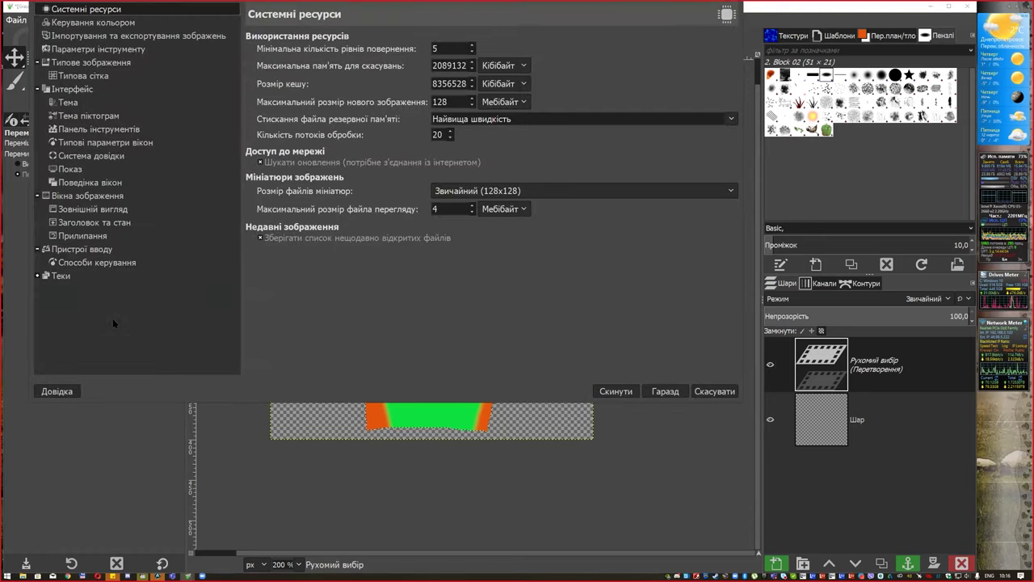
pyautogui.click(38, 275)
pyautogui.click(57, 277)
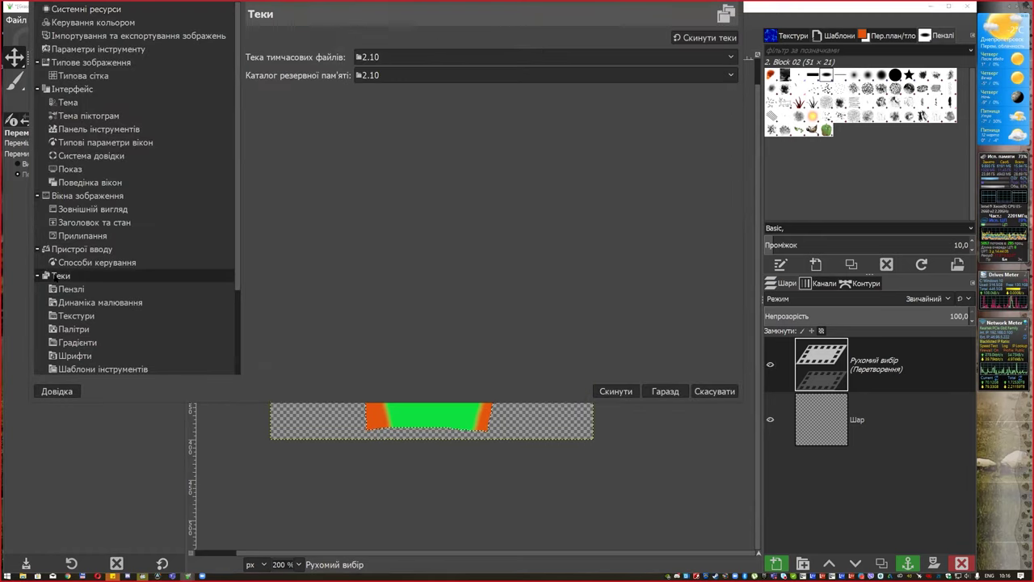
pyautogui.click(81, 289)
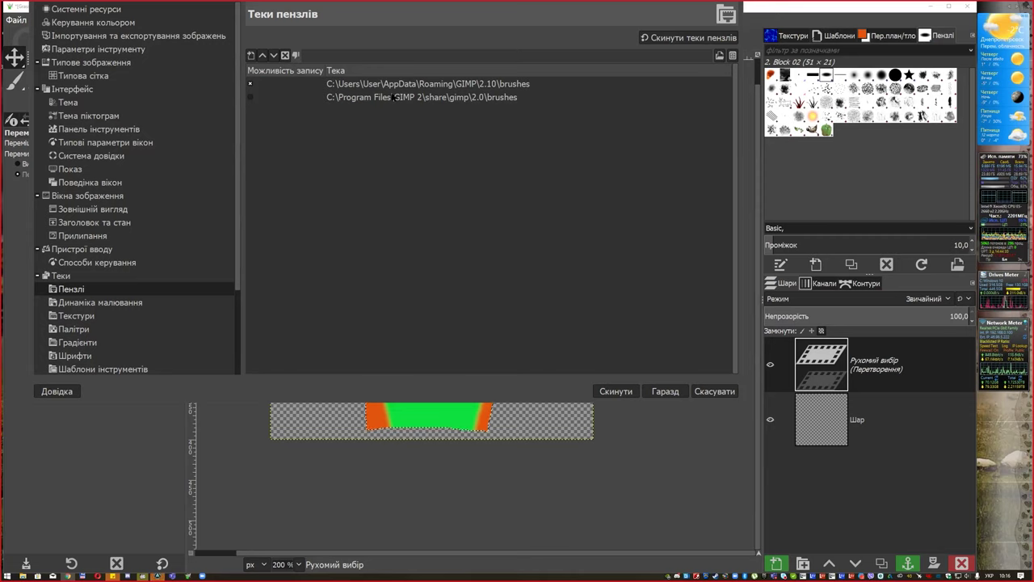
# Select the system path C:\Program Files\GIMP 2\share\gimp\2.0\brushes and bring up File Explorer
pyautogui.click(393, 84)
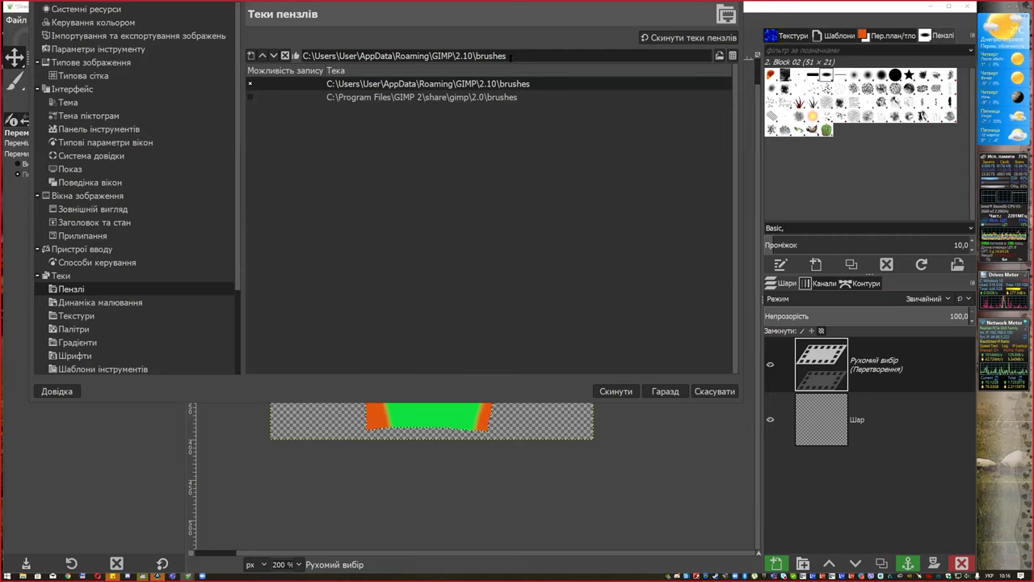
pyautogui.click(422, 97)
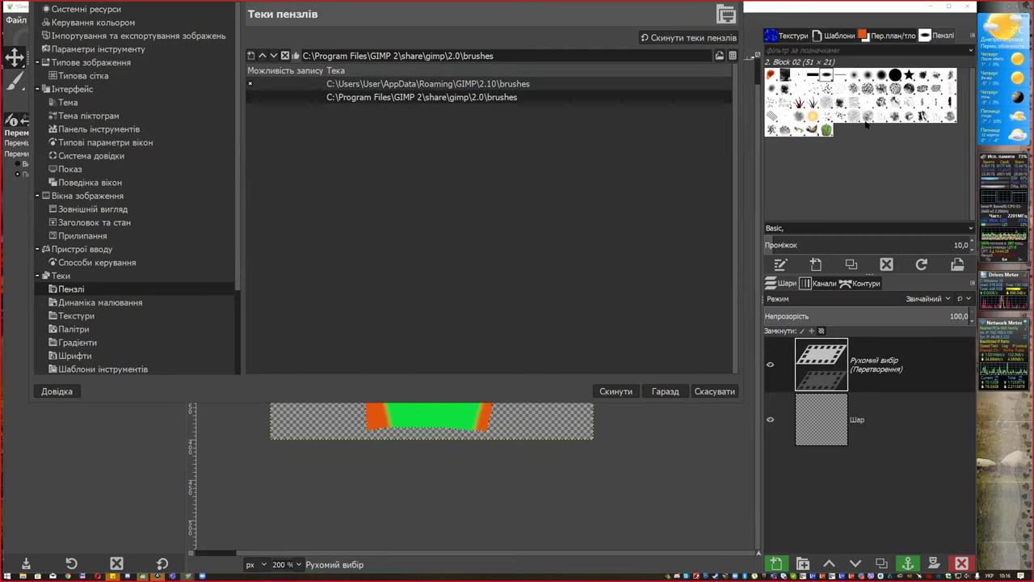
pyautogui.moveTo(517, 56); pyautogui.dragTo(311, 183)
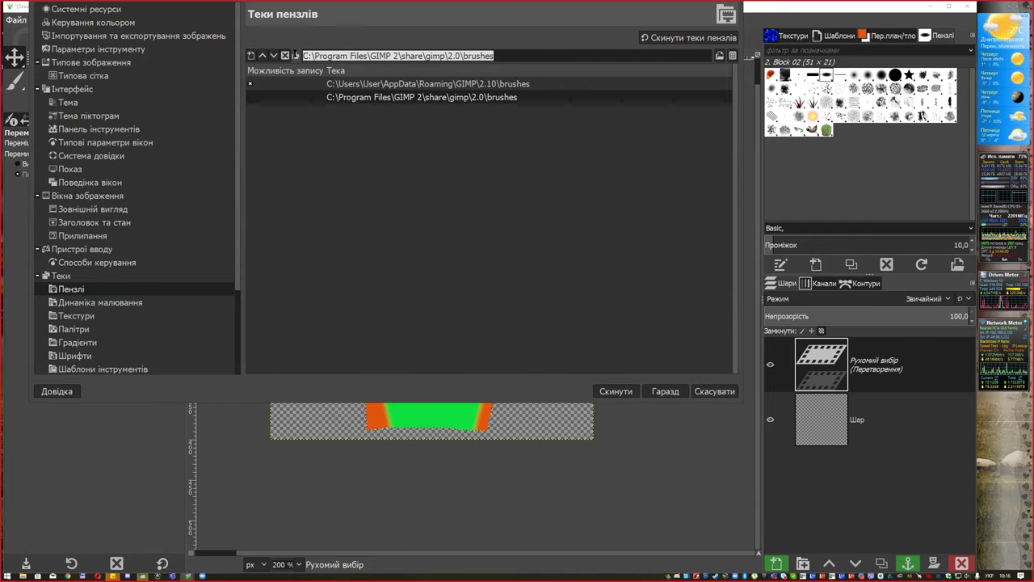
pyautogui.click(24, 575)
# Navigate File Explorer to the pasted GIMP system brushes folder
pyautogui.click(592, 148)
pyautogui.write('C:\\Program Files\\GIMP 2\\share\\gimp\\2.0\\brushes')
pyautogui.press('Return')
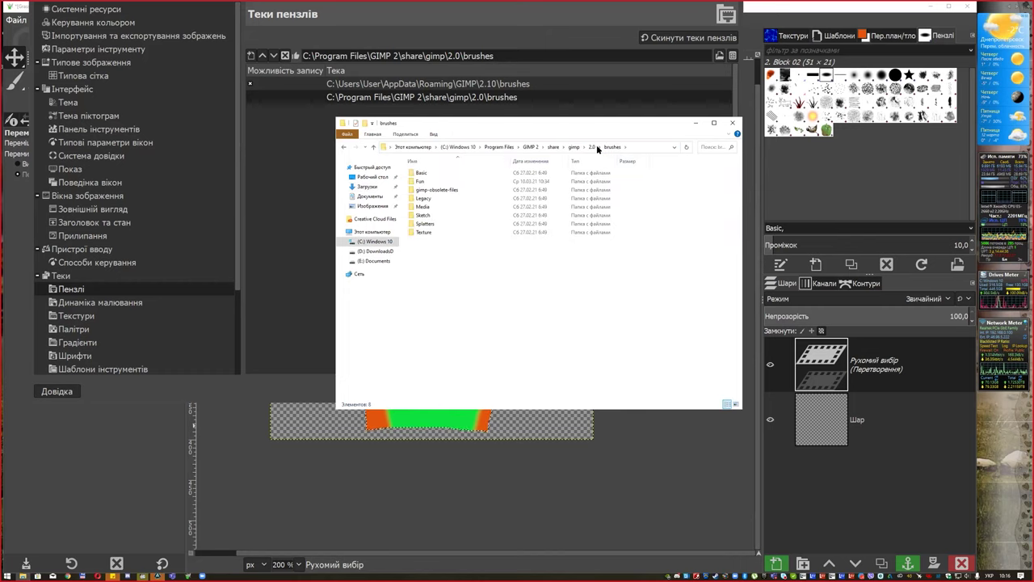
pyautogui.moveTo(591, 131); pyautogui.dragTo(541, 127)
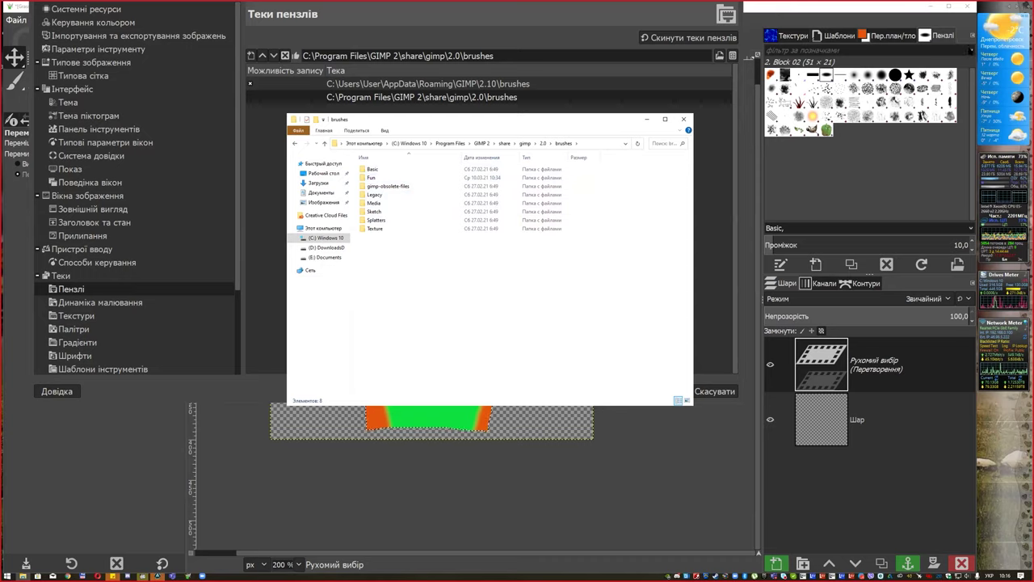
pyautogui.click(971, 50)
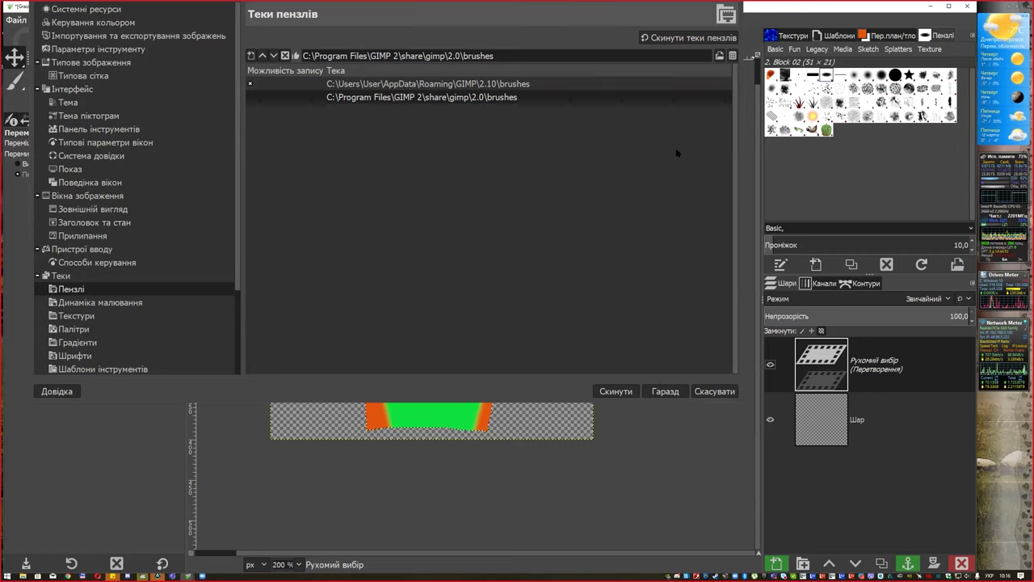
pyautogui.hotkey('alt', 'Tab')
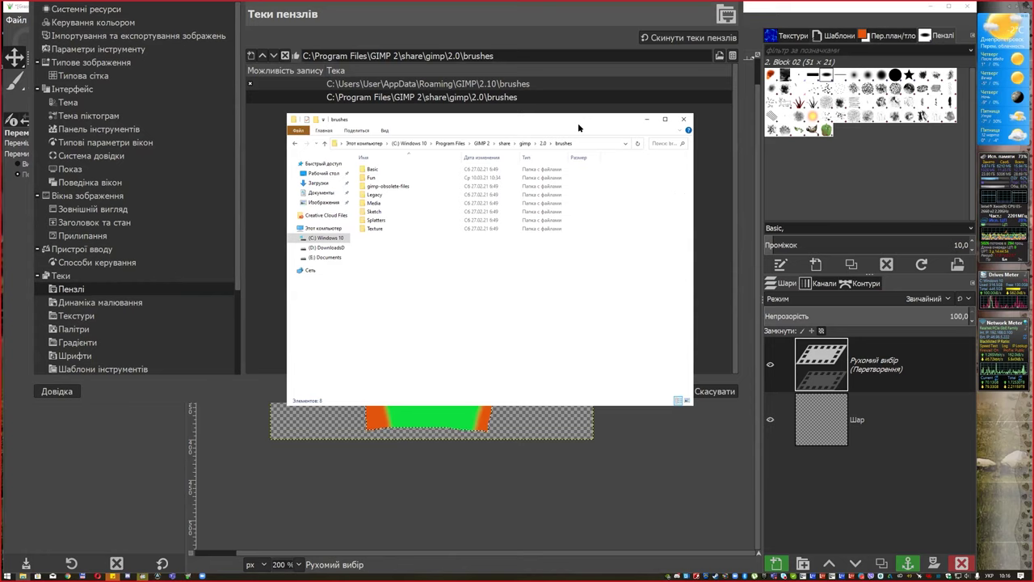
pyautogui.moveTo(578, 127); pyautogui.dragTo(589, 141)
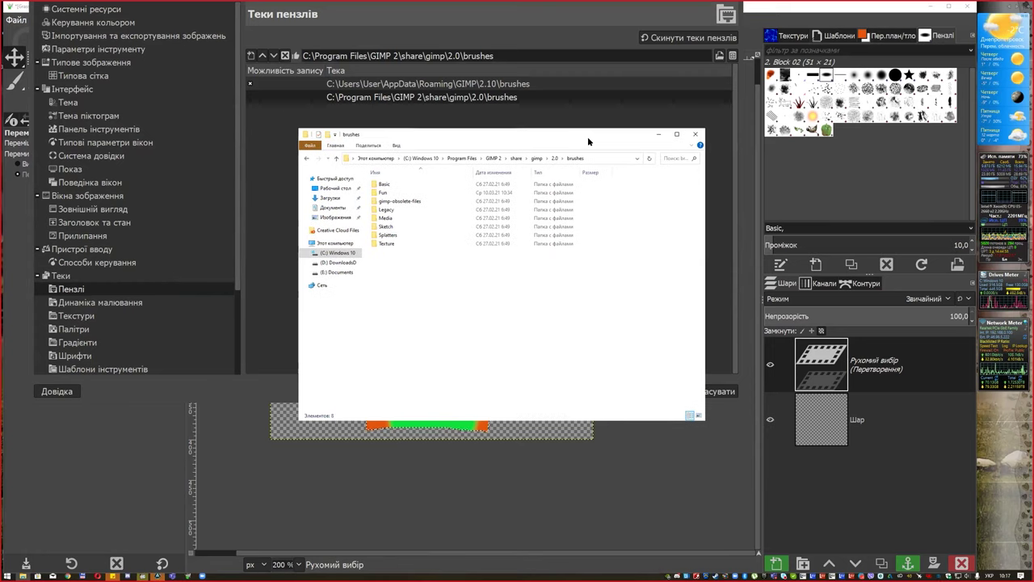
# In the Fun subfolder, permanently delete Grass.gbr and GrassGray.gbr
pyautogui.doubleClick(384, 192)
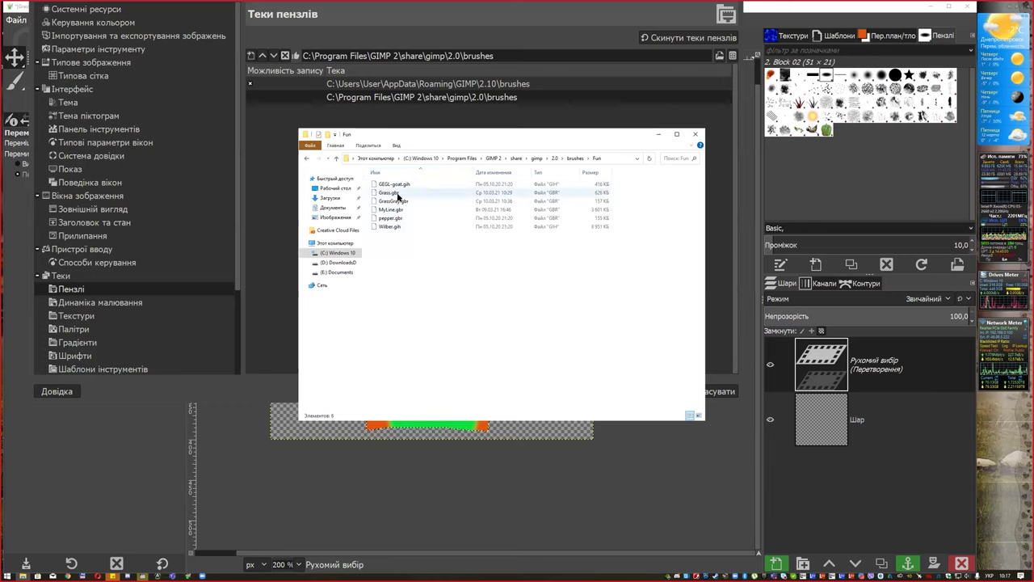
pyautogui.click(400, 193)
pyautogui.keyDown('shift'); pyautogui.click(439, 202); pyautogui.keyUp('shift')
pyautogui.hotkey('shift', 'Delete')
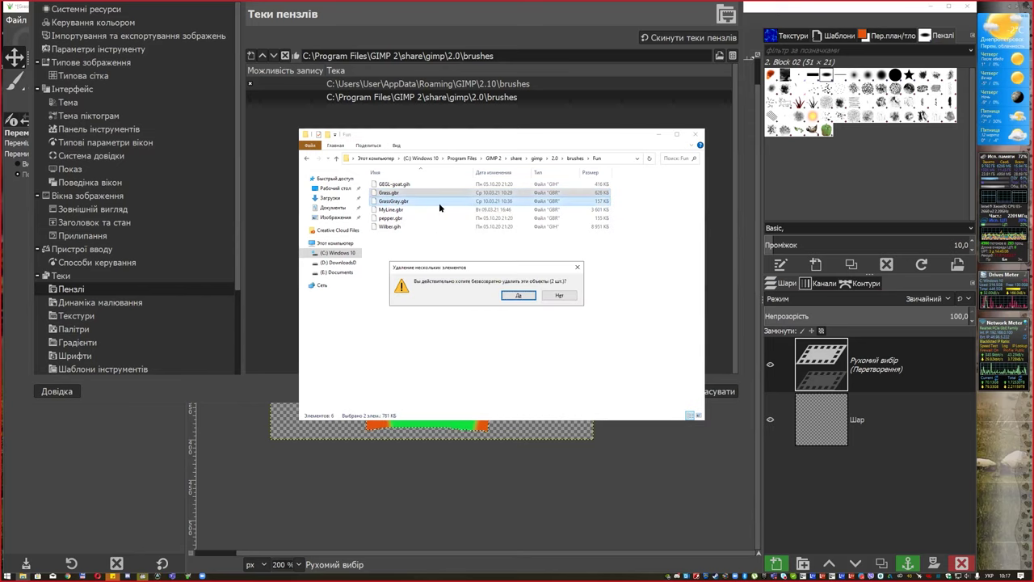
pyautogui.click(520, 295)
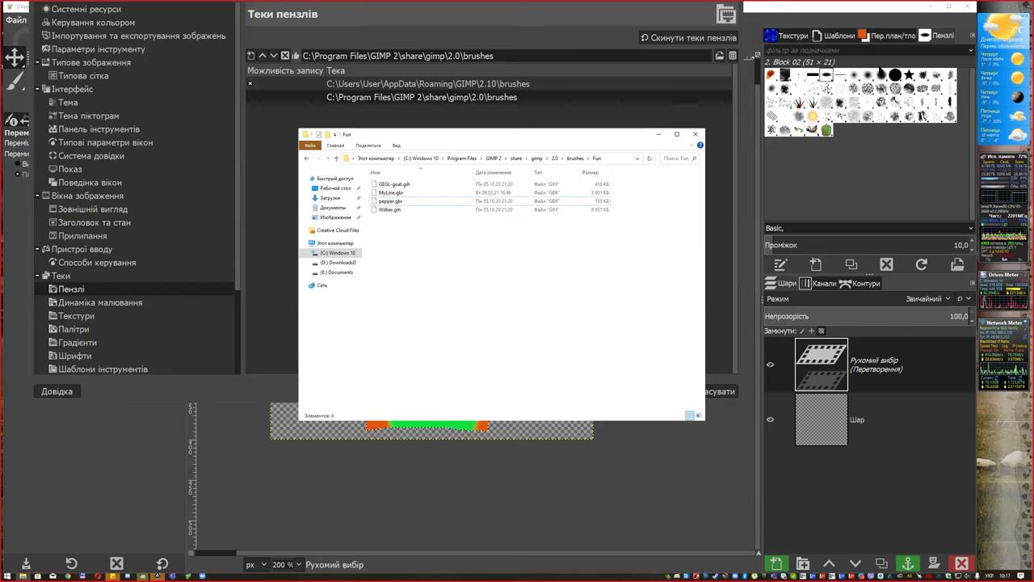
# Drag Grass001.gbr from the desktop into the Fun brushes folder, then restore GIMP
pyautogui.click(931, 8)
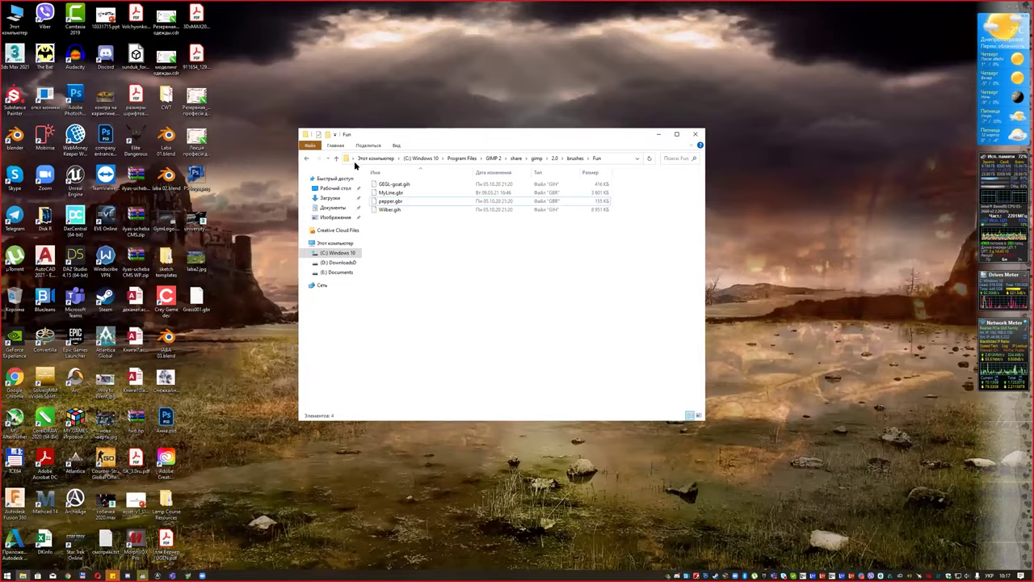
pyautogui.moveTo(196, 300); pyautogui.dragTo(398, 266)
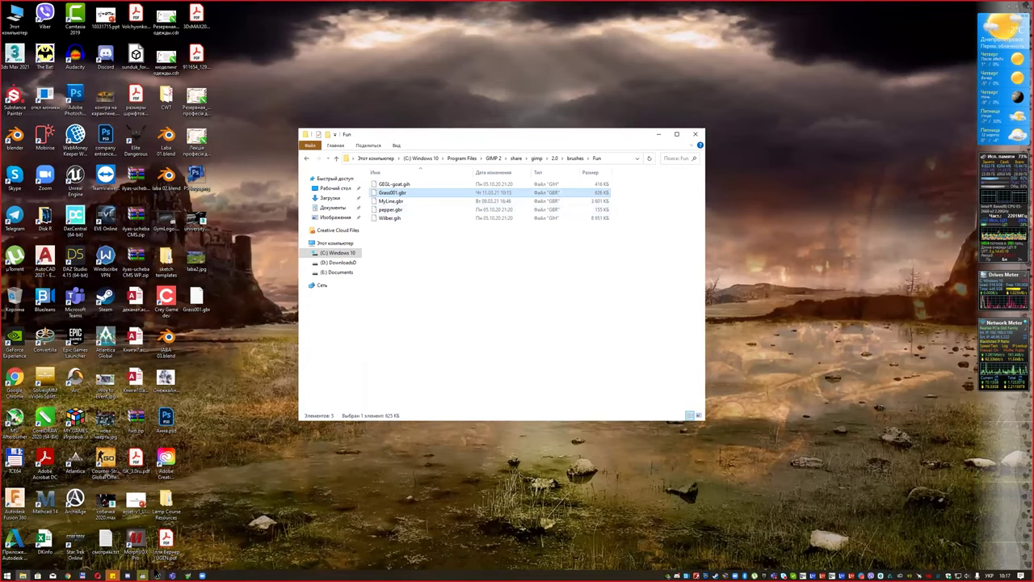
pyautogui.click(187, 575)
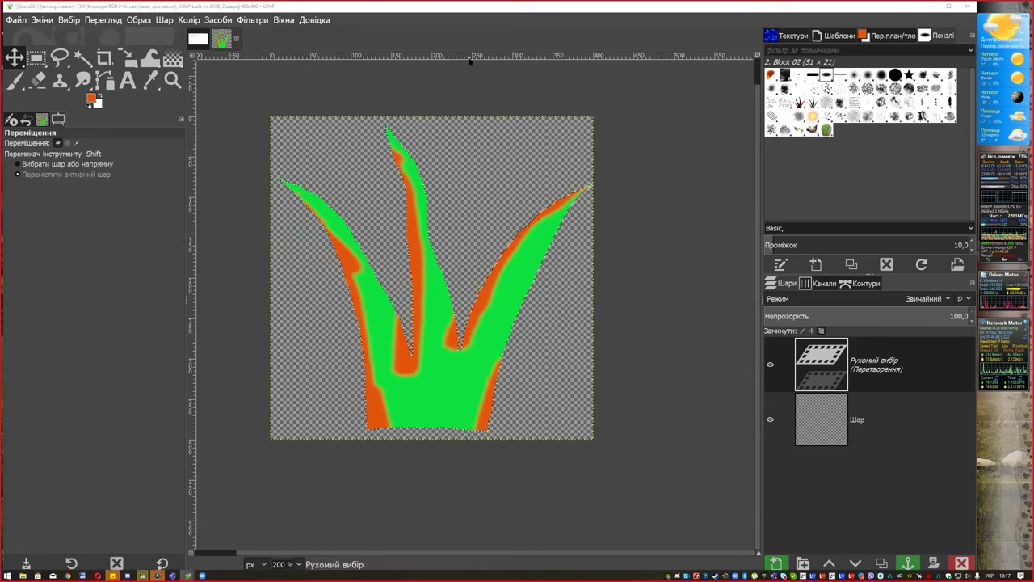
# Maximize GIMP, refresh the brush list and filter it to the Fun tag
pyautogui.doubleClick(370, 9)
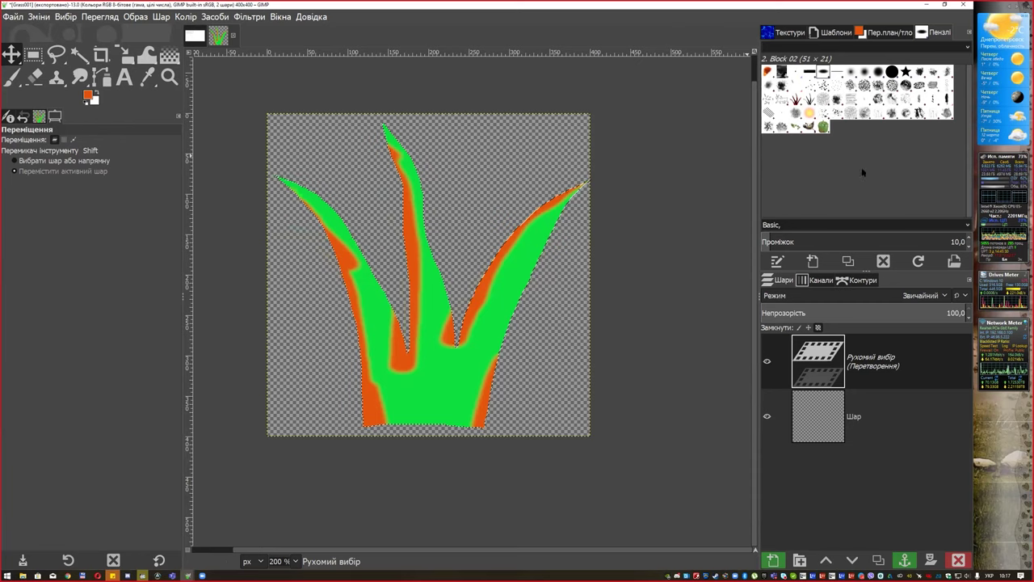
pyautogui.click(918, 261)
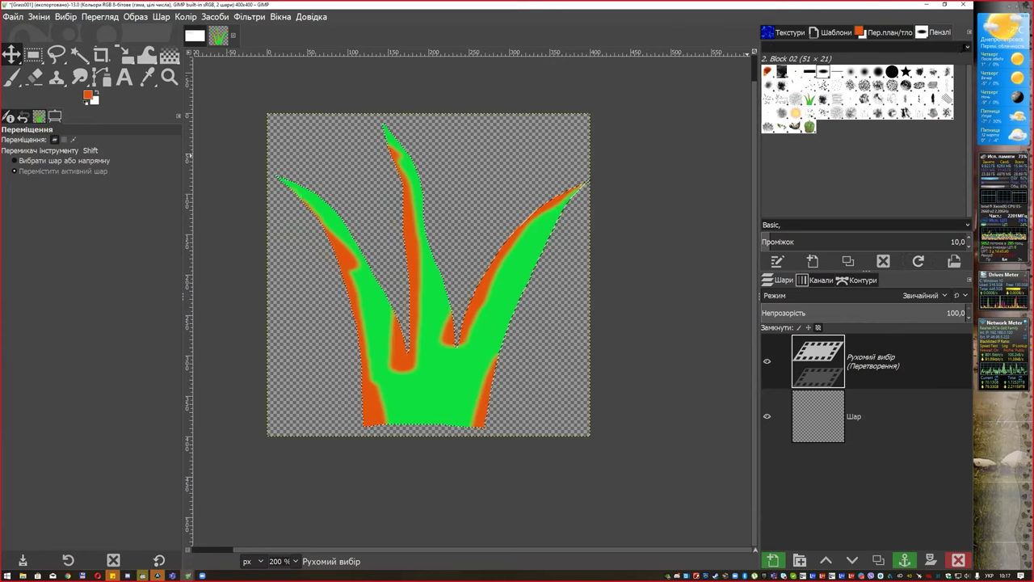
pyautogui.click(903, 47)
pyautogui.click(791, 46)
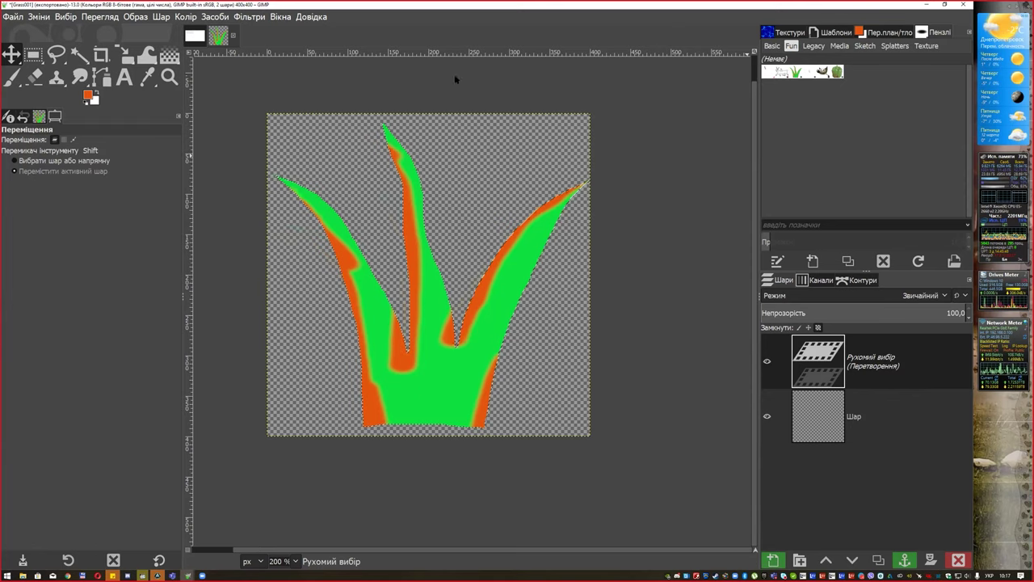
# Paint test grass strokes and clumps on the untitled image with the Grass001 brush
pyautogui.click(194, 35)
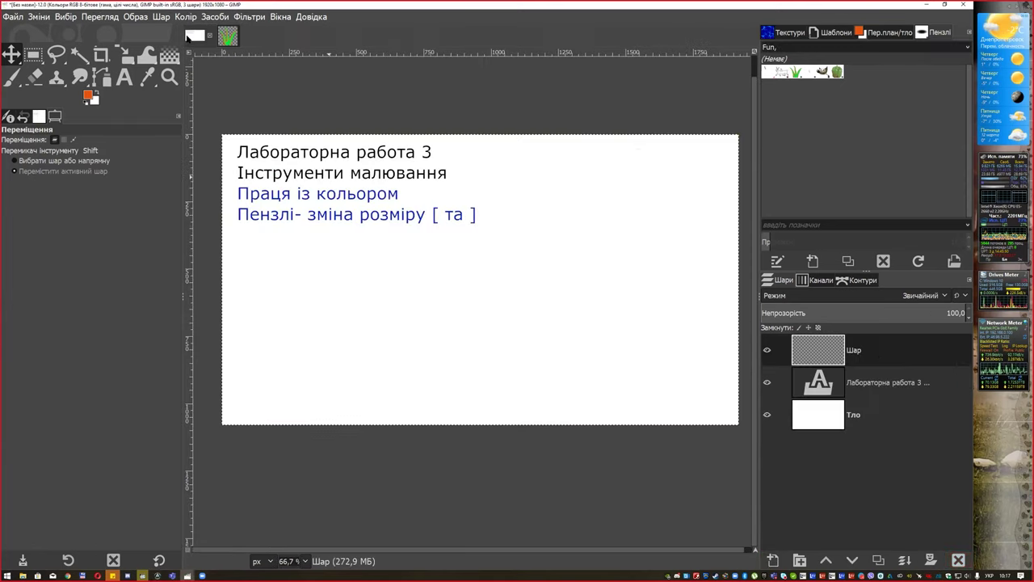
pyautogui.press('p')
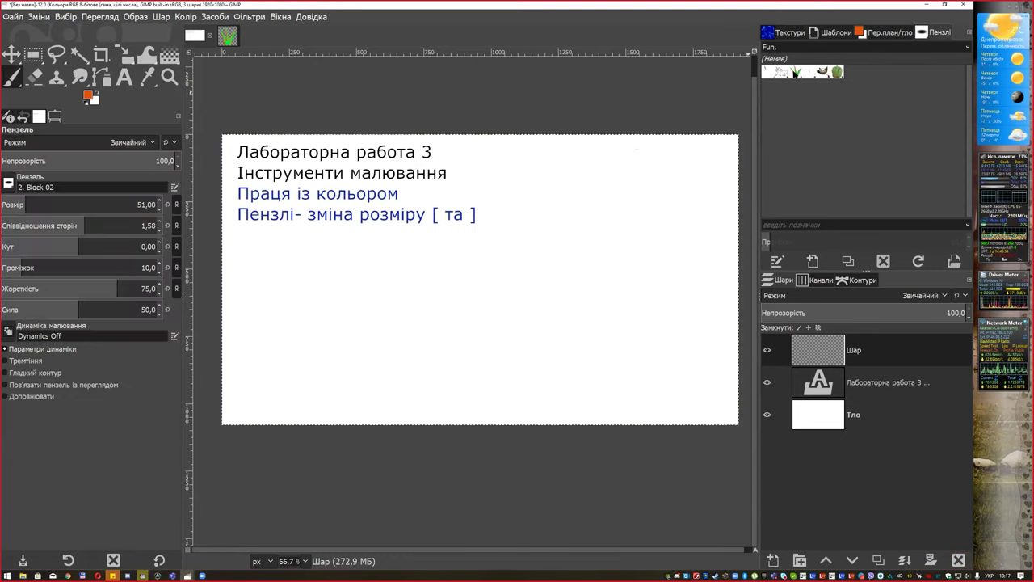
pyautogui.click(797, 71)
pyautogui.moveTo(445, 310); pyautogui.dragTo(319, 302)
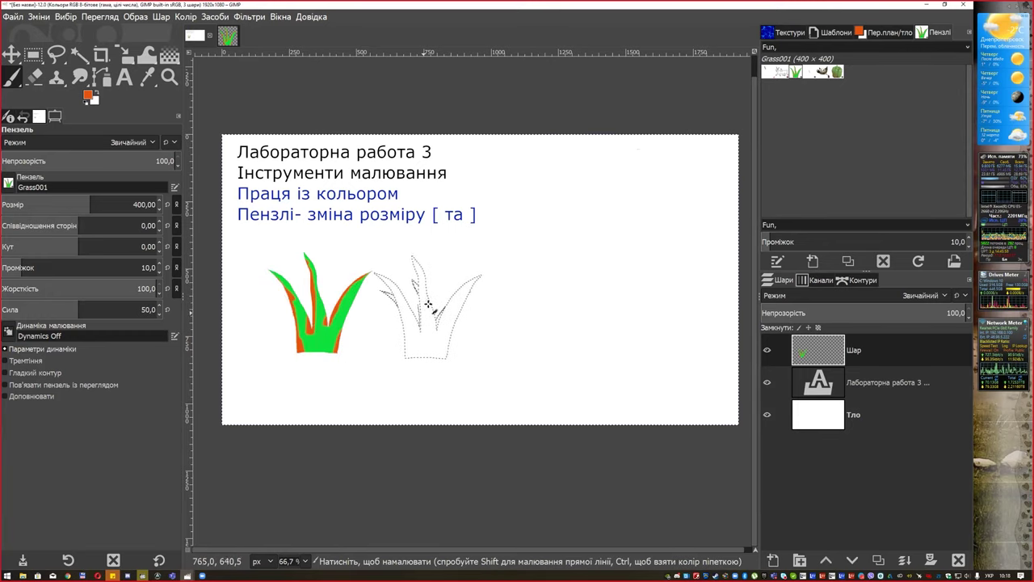
pyautogui.click(436, 296)
pyautogui.click(539, 244)
pyautogui.moveTo(650, 203); pyautogui.dragTo(586, 348)
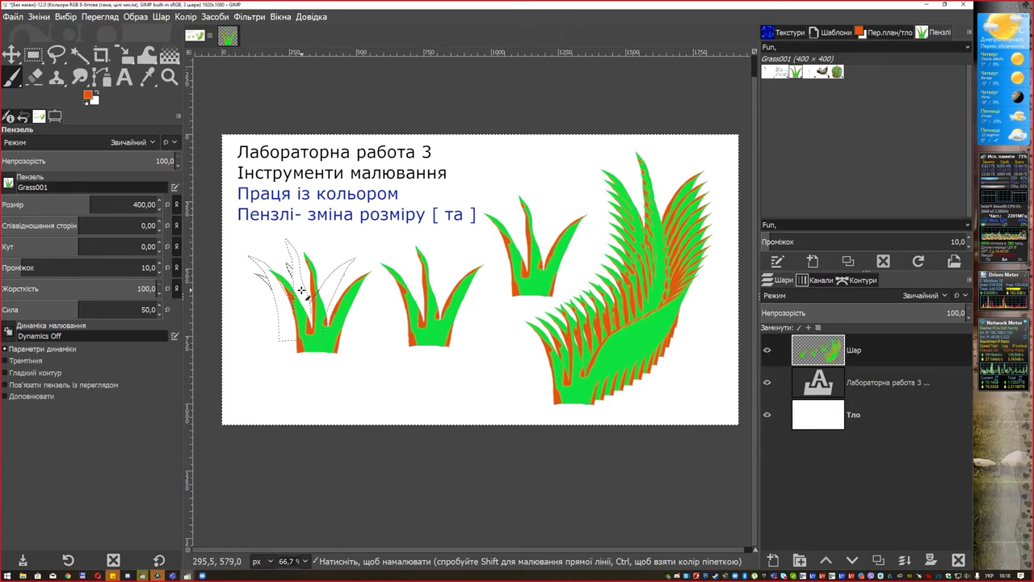
# Change the foreground colour to blue, paint another long stroke, then delete the test strokes
pyautogui.click(89, 96)
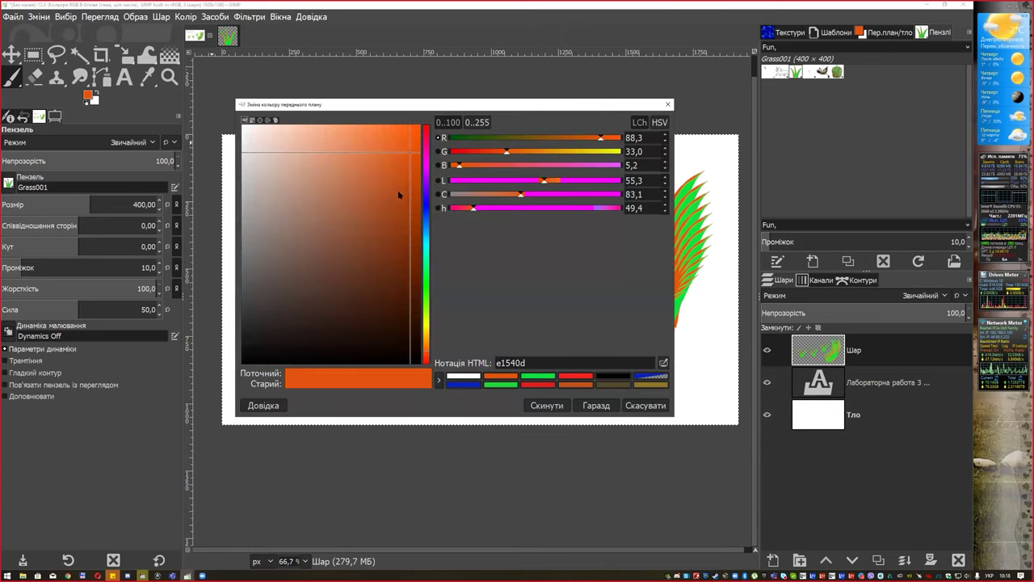
pyautogui.moveTo(398, 190); pyautogui.dragTo(373, 148)
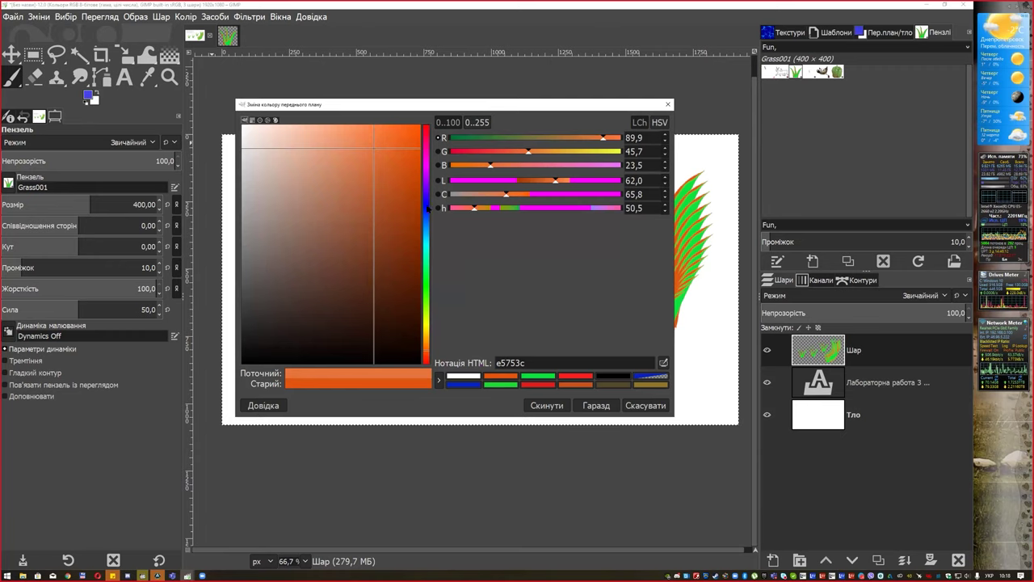
pyautogui.click(462, 384)
pyautogui.click(405, 172)
pyautogui.click(584, 405)
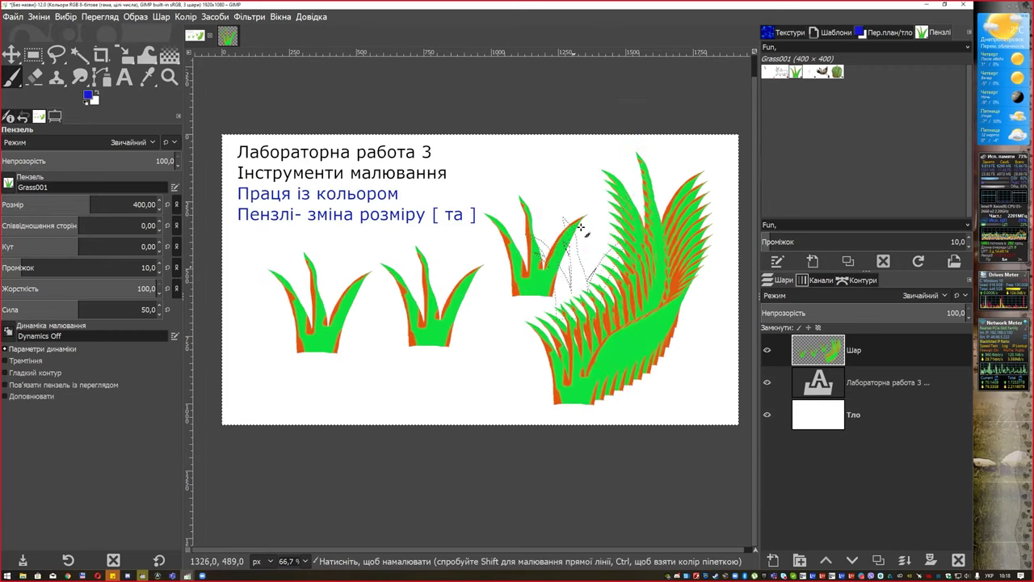
pyautogui.moveTo(614, 153)
pyautogui.mouseDown()
pyautogui.moveTo(400, 346)
pyautogui.moveTo(359, 348)
pyautogui.mouseUp()
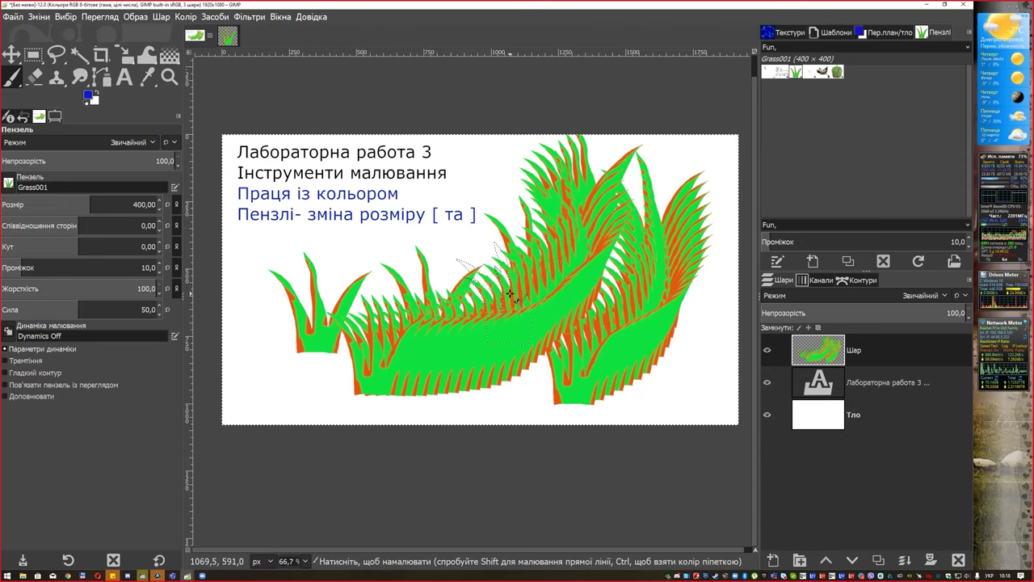
pyautogui.press('Delete')
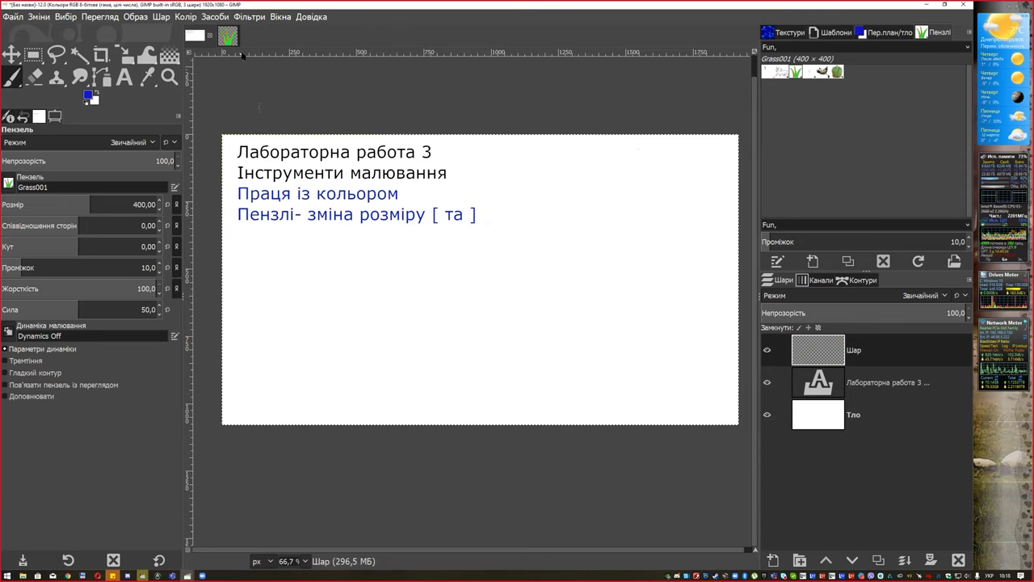
# Switch to the Grass001 image and convert it to Grayscale mode
pyautogui.hotkey('alt', '2')
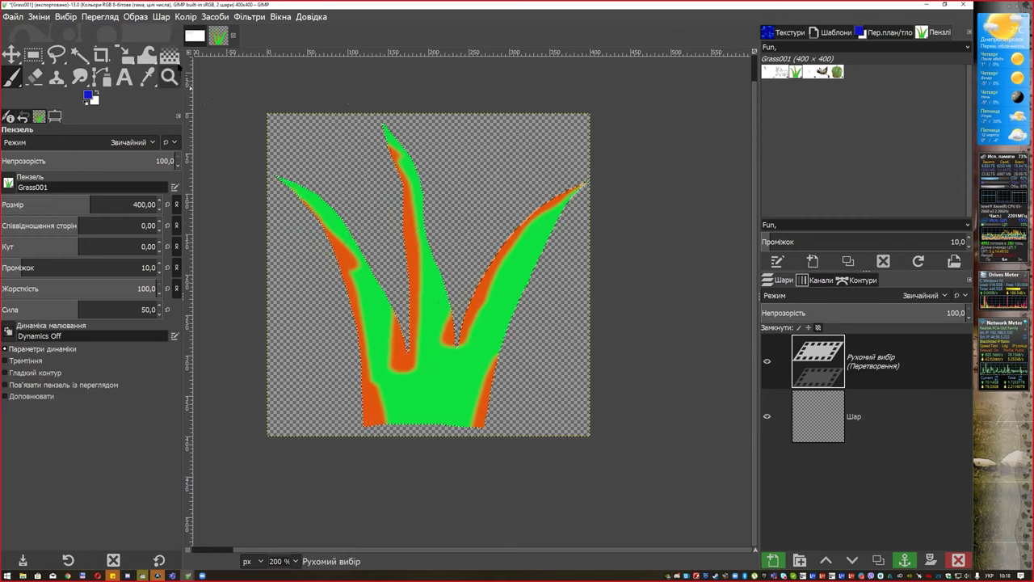
pyautogui.click(136, 17)
pyautogui.moveTo(147, 51)
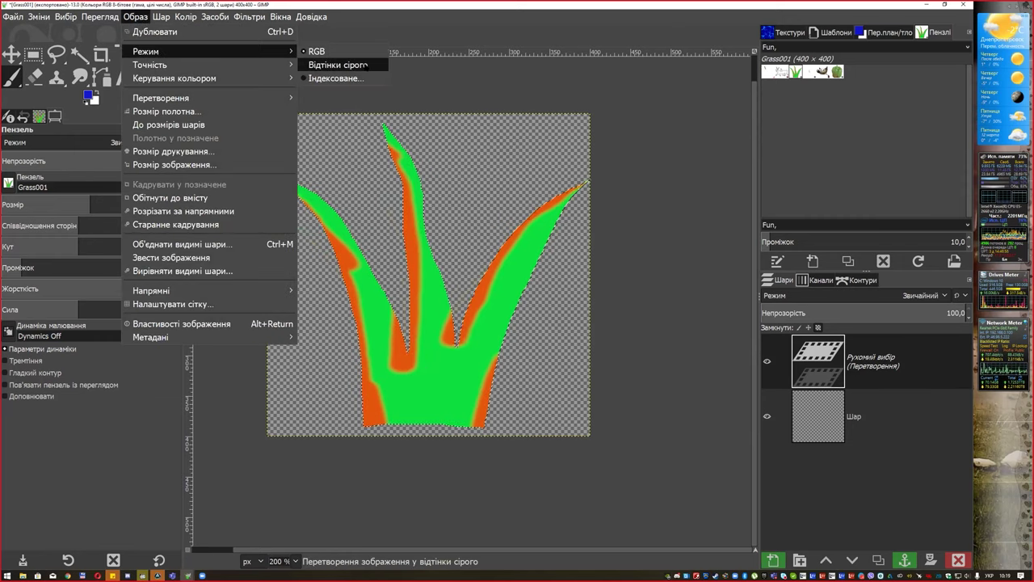
pyautogui.click(365, 64)
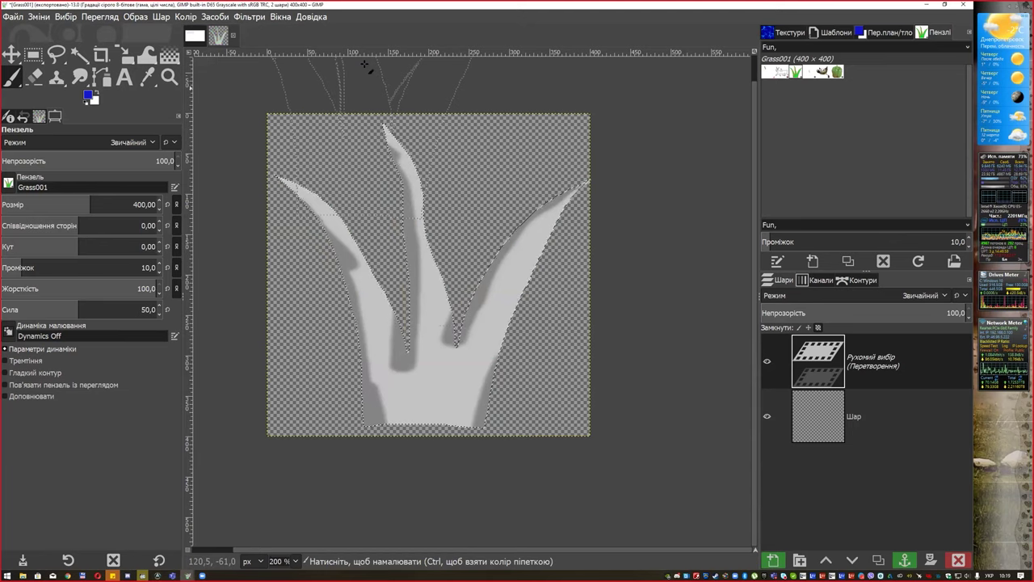
pyautogui.click(13, 16)
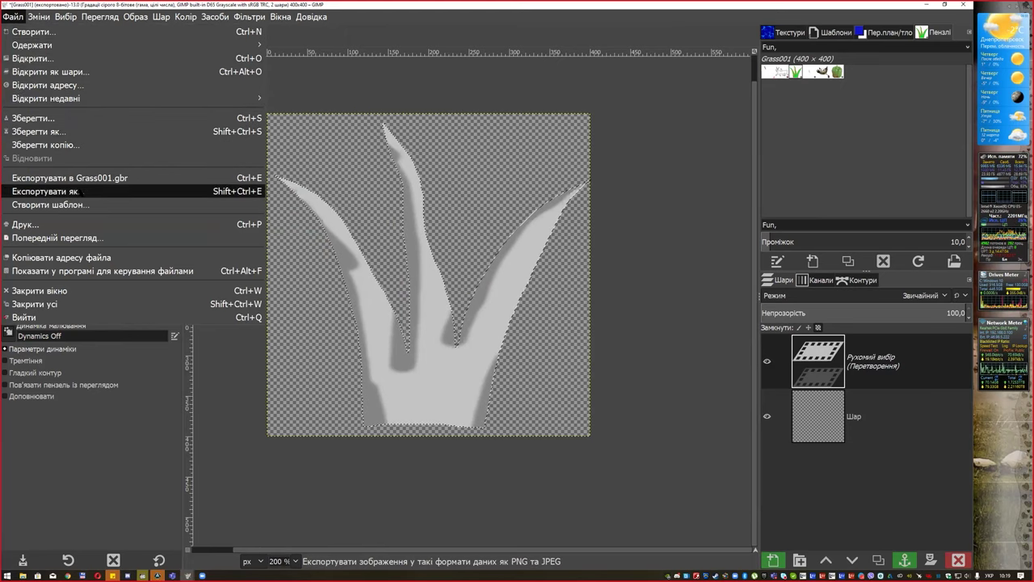
# Export to the Desktop as Grass001Gray.gbr with description Grass001Gray and spacing 10
pyautogui.click(81, 192)
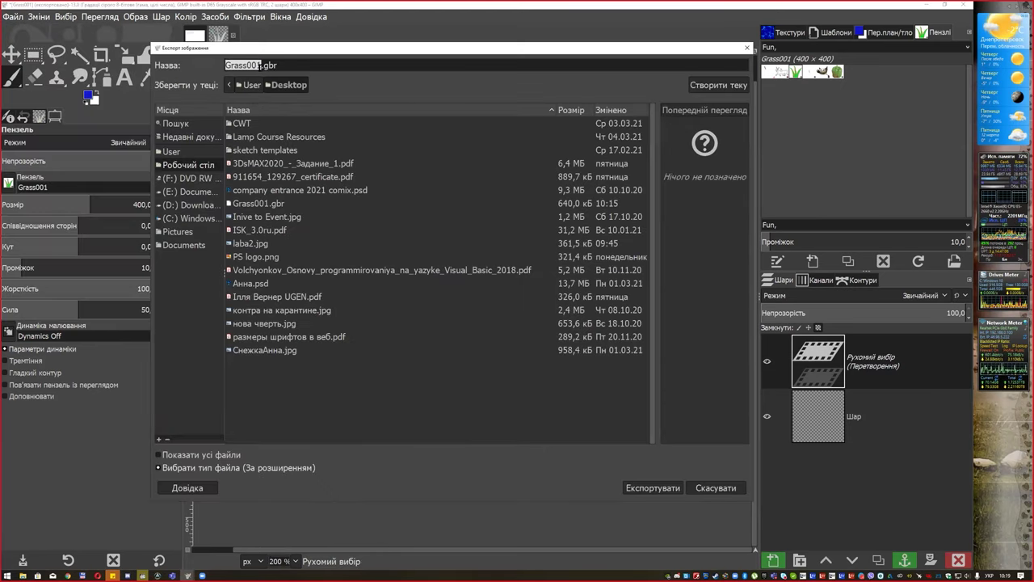
pyautogui.moveTo(298, 52); pyautogui.dragTo(313, 51)
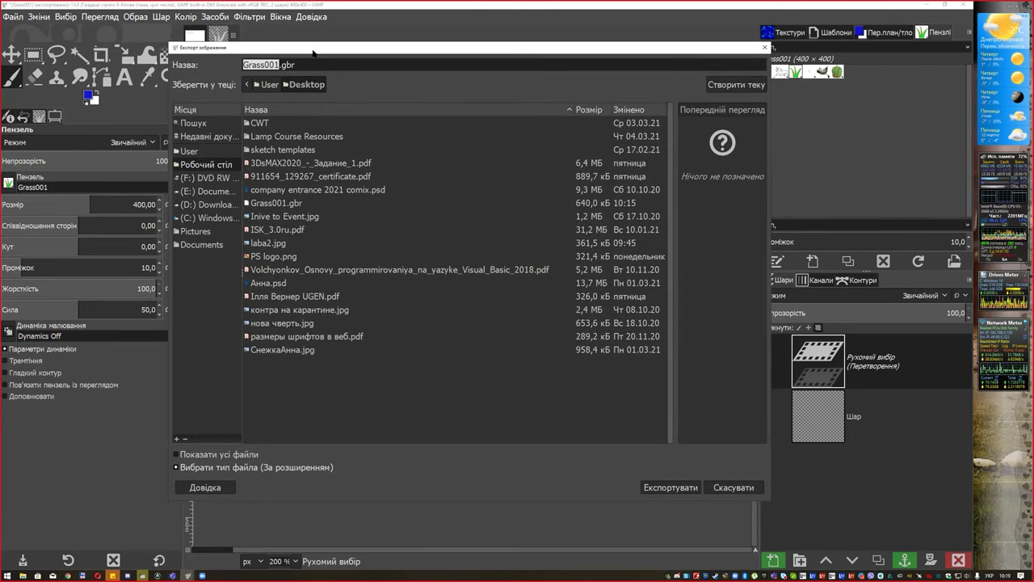
pyautogui.click(278, 65)
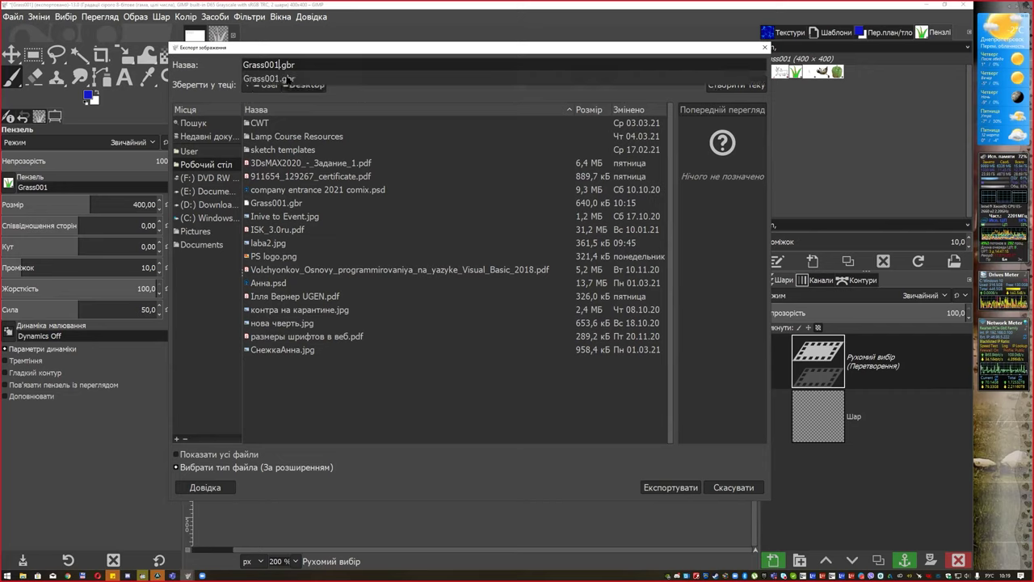
pyautogui.write('Gray')
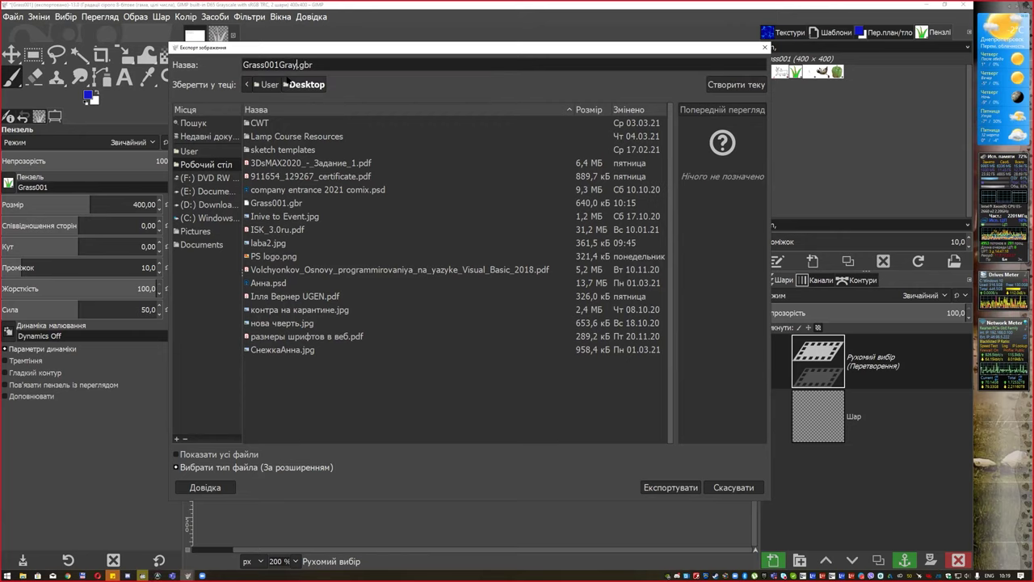
pyautogui.click(667, 491)
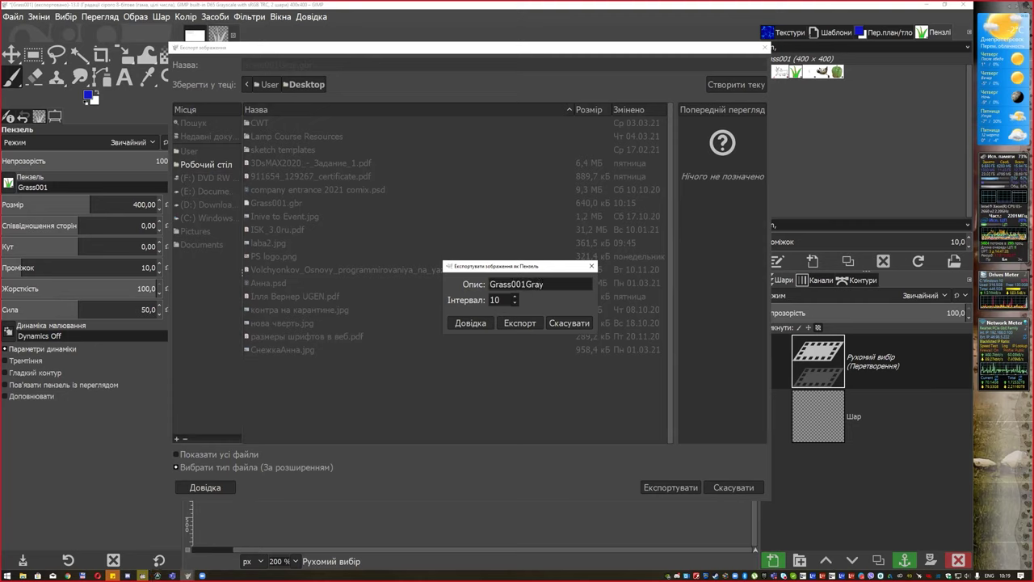
pyautogui.click(518, 323)
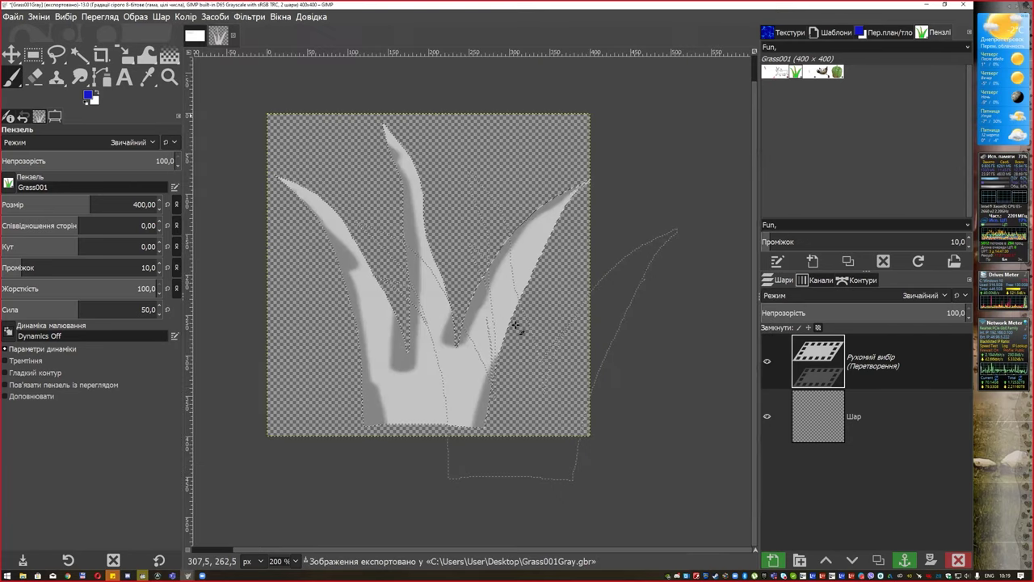
# Paste Grass001Gray.gbr from the desktop into GIMP's brushes\Fun folder and return to GIMP
pyautogui.click(918, 262)
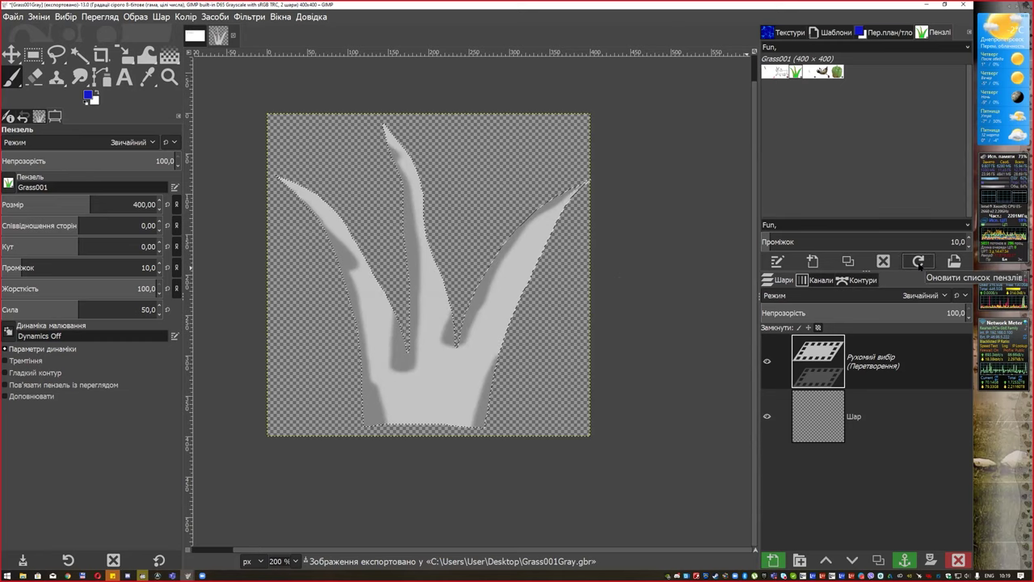
pyautogui.click(925, 5)
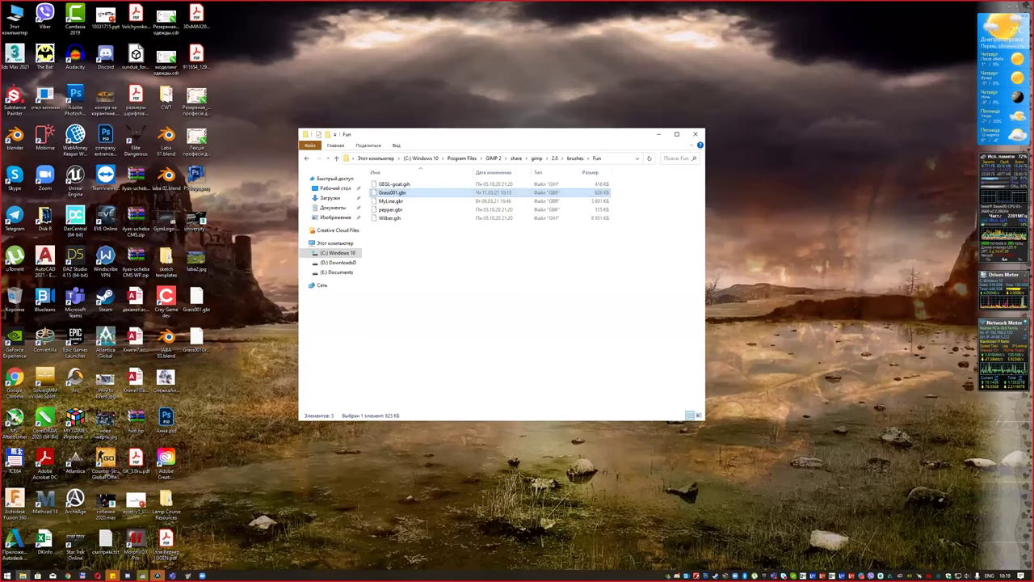
pyautogui.click(196, 339)
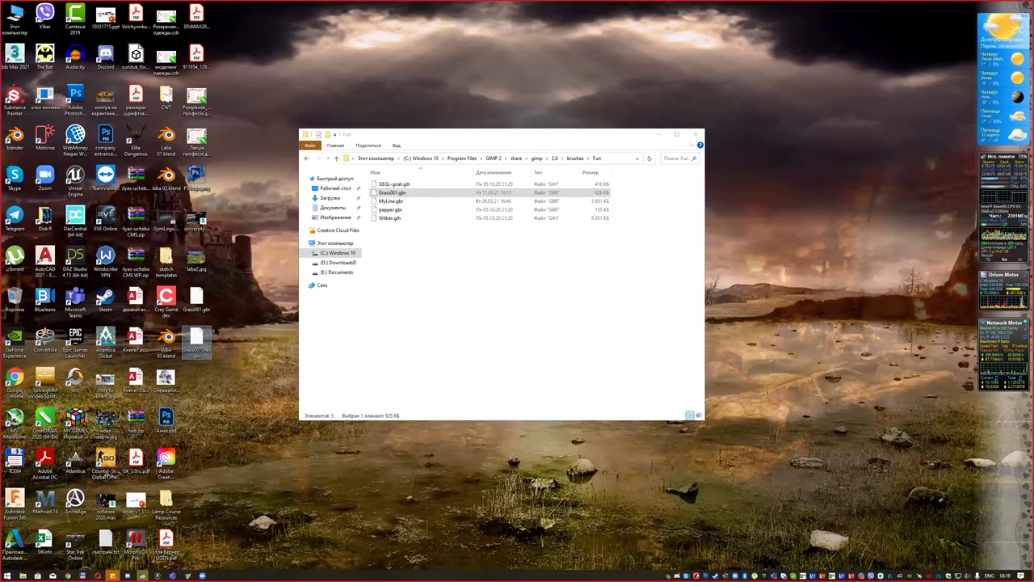
pyautogui.click(431, 284)
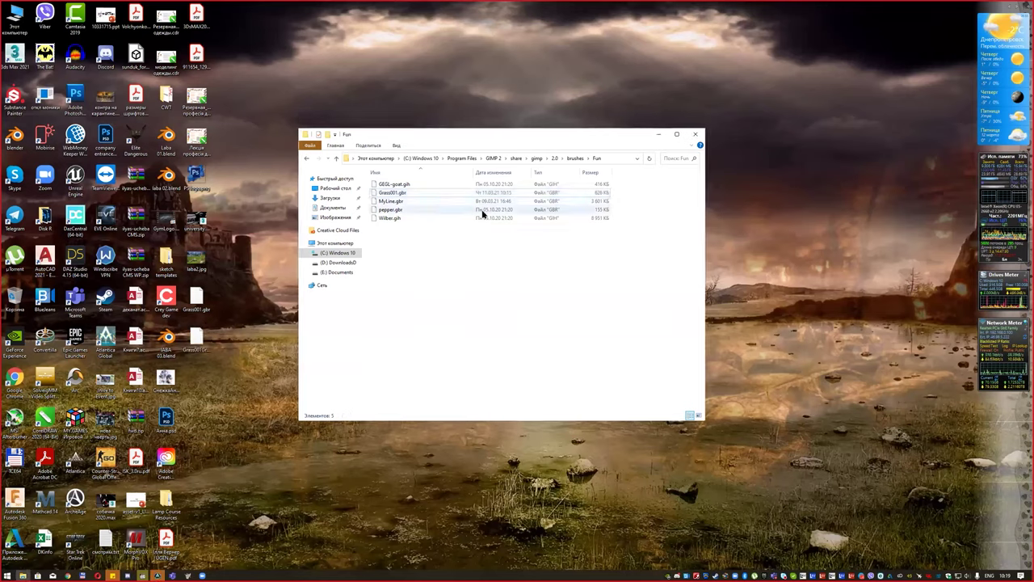
pyautogui.hotkey('ctrl', 'v')
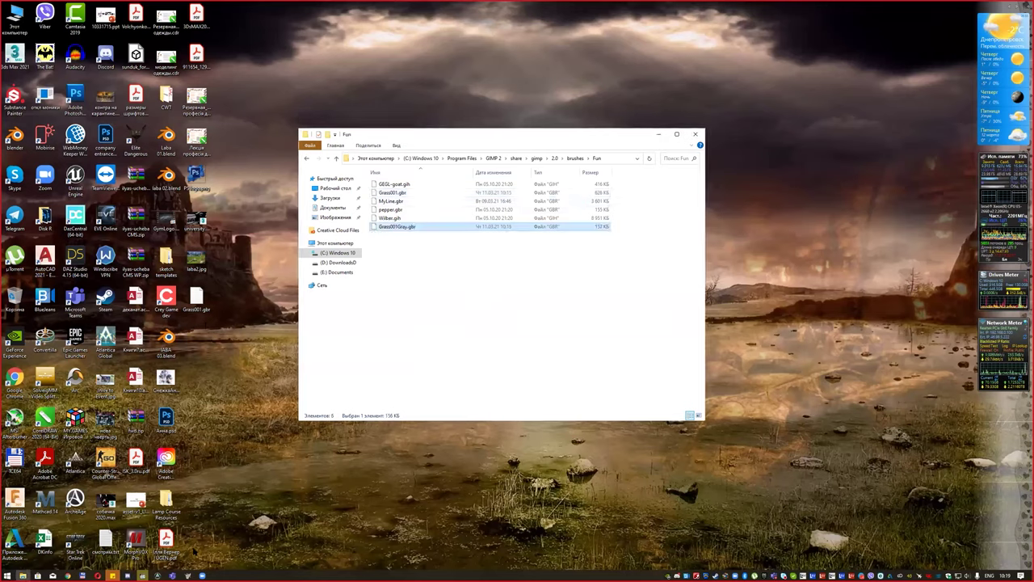
pyautogui.click(187, 575)
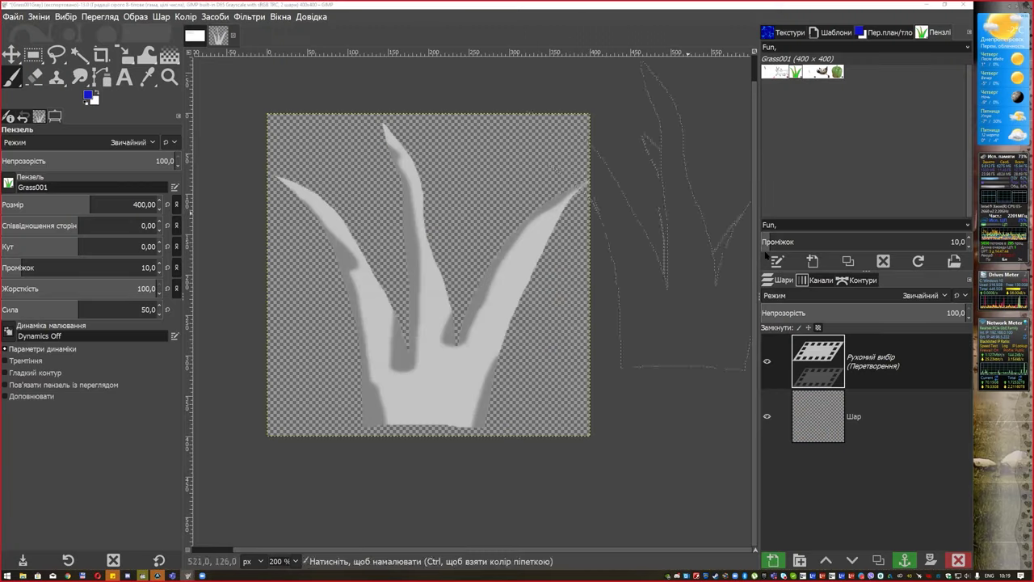
# Refresh the brushes, switch to the lab-work image and test the Grass001Gray brush
pyautogui.click(919, 261)
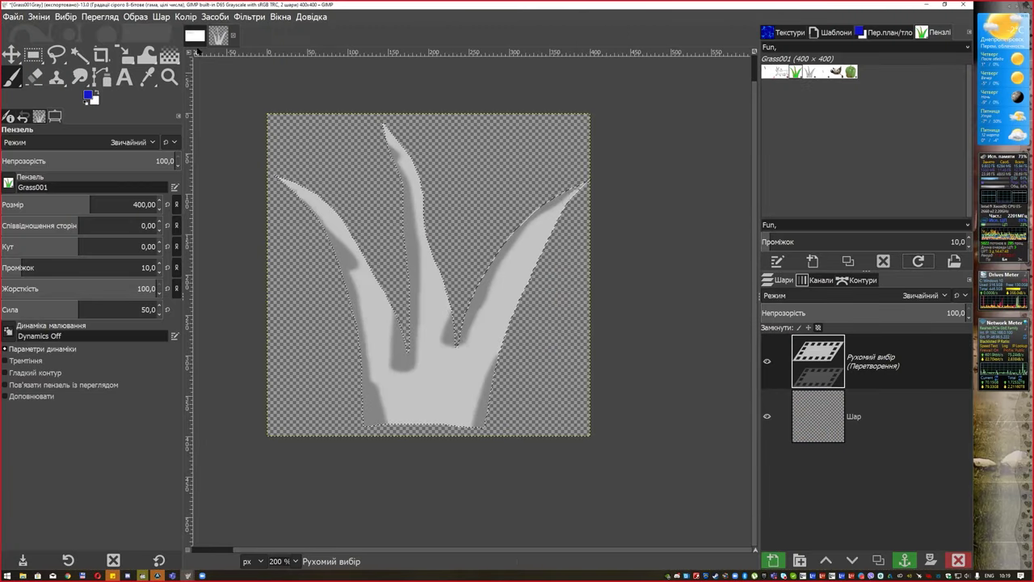
pyautogui.hotkey('ctrl', 'Tab')
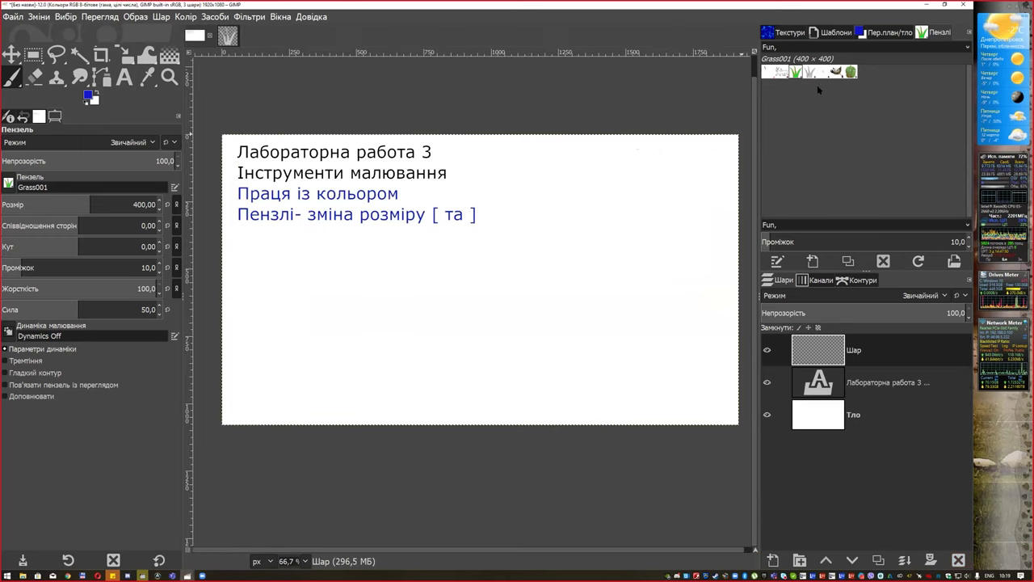
pyautogui.click(811, 73)
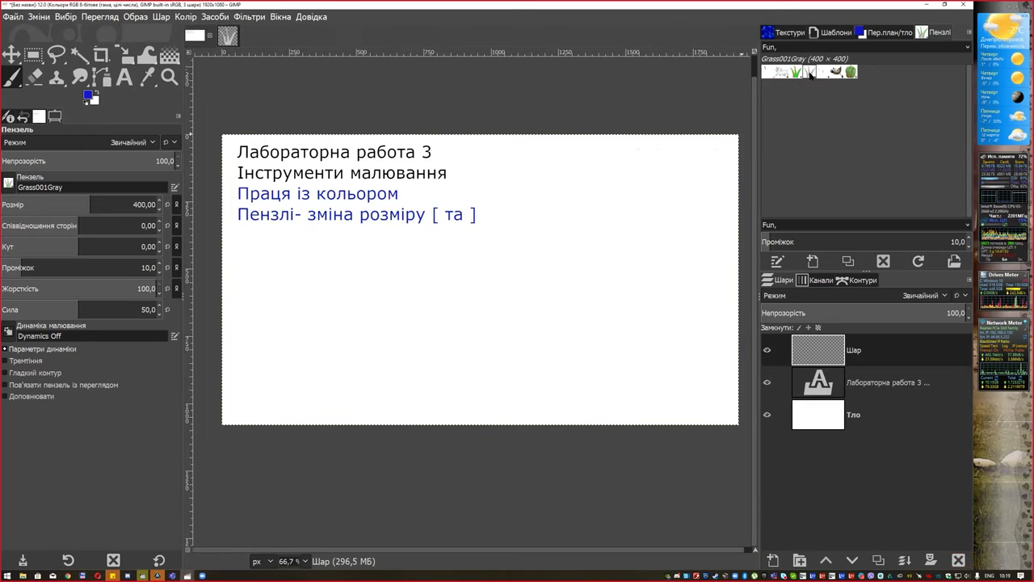
pyautogui.click(278, 313)
pyautogui.moveTo(412, 306); pyautogui.dragTo(432, 293)
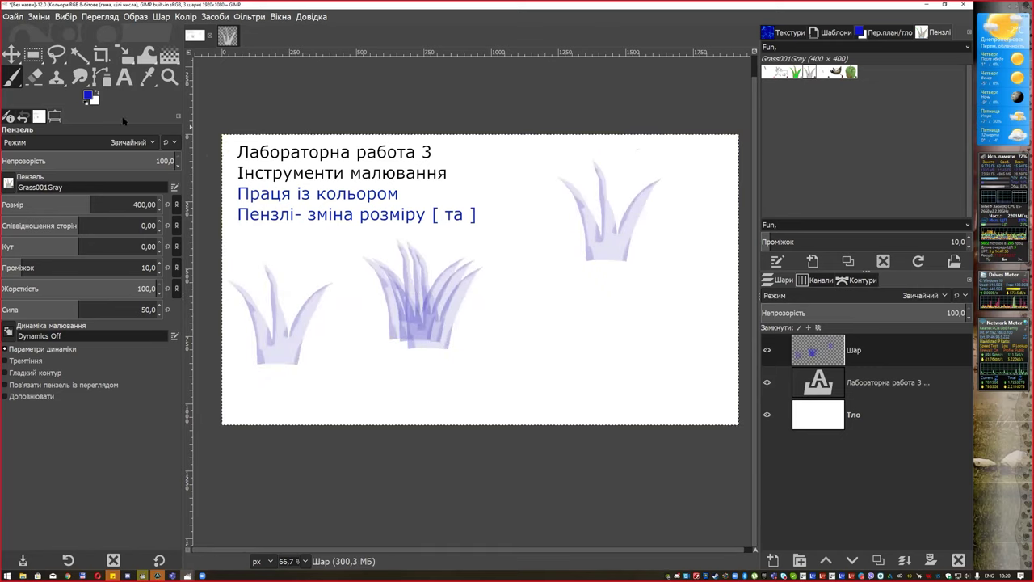
# Set the foreground colour to green 2bb224, test grass strokes, then clear them
pyautogui.click(88, 95)
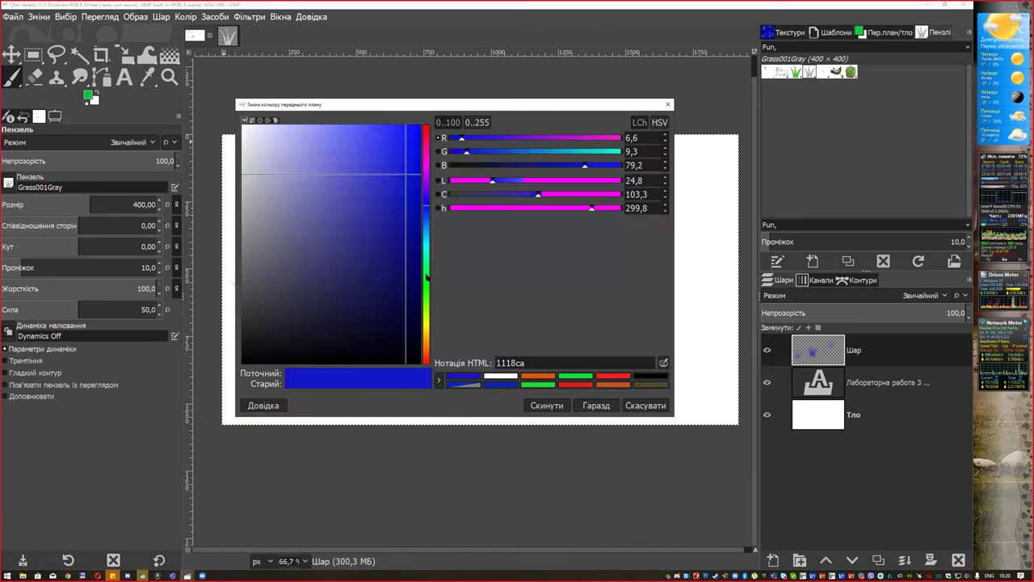
pyautogui.click(580, 376)
pyautogui.click(595, 404)
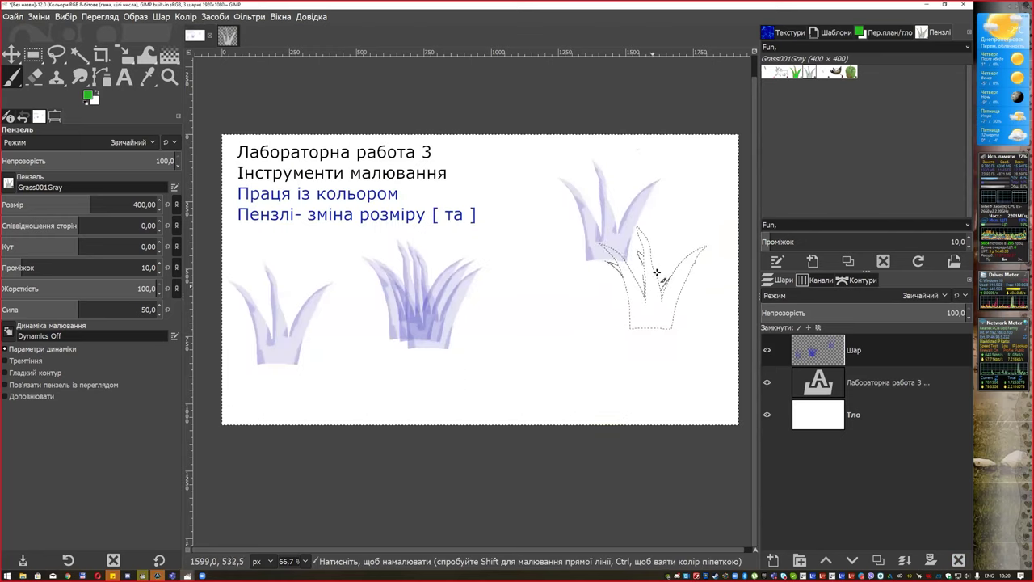
pyautogui.moveTo(671, 323); pyautogui.dragTo(674, 279)
pyautogui.moveTo(531, 301); pyautogui.dragTo(334, 318)
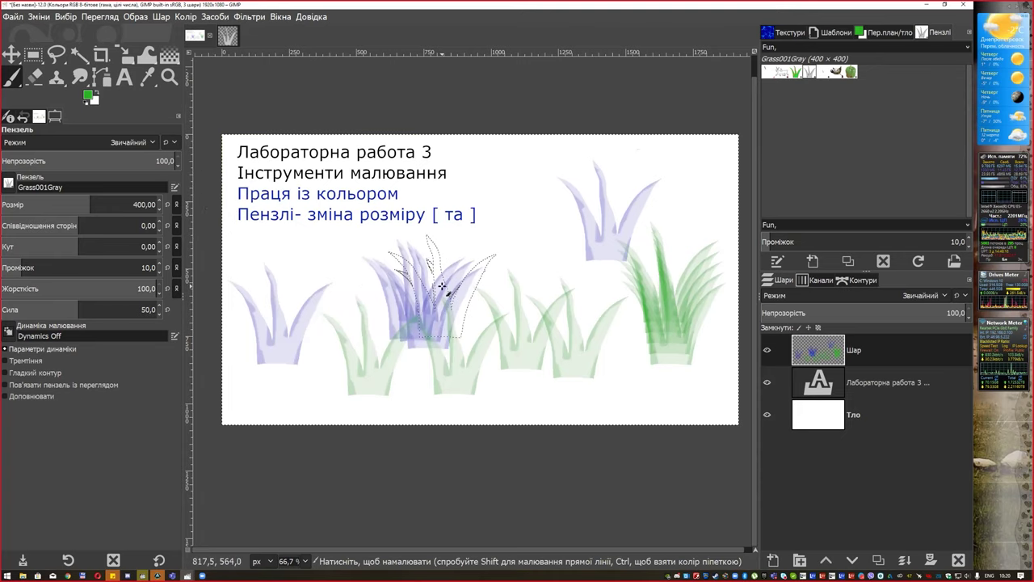
pyautogui.press('Delete')
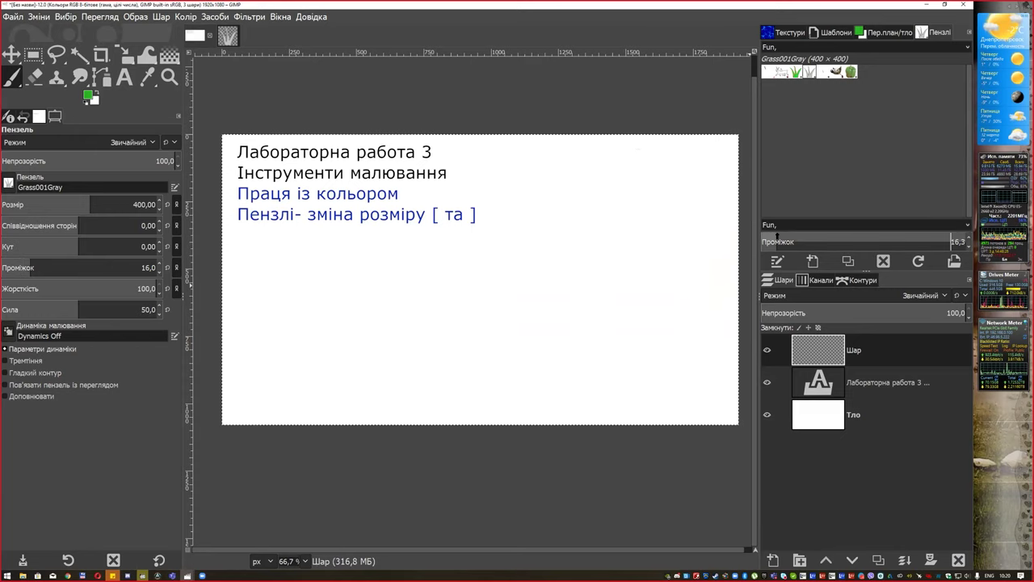
# Raise the brush spacing stepwise to about 98, testing and undoing each grass stroke
pyautogui.moveTo(767, 242); pyautogui.dragTo(778, 241)
pyautogui.moveTo(277, 353); pyautogui.dragTo(450, 351)
pyautogui.hotkey('ctrl', 'z')
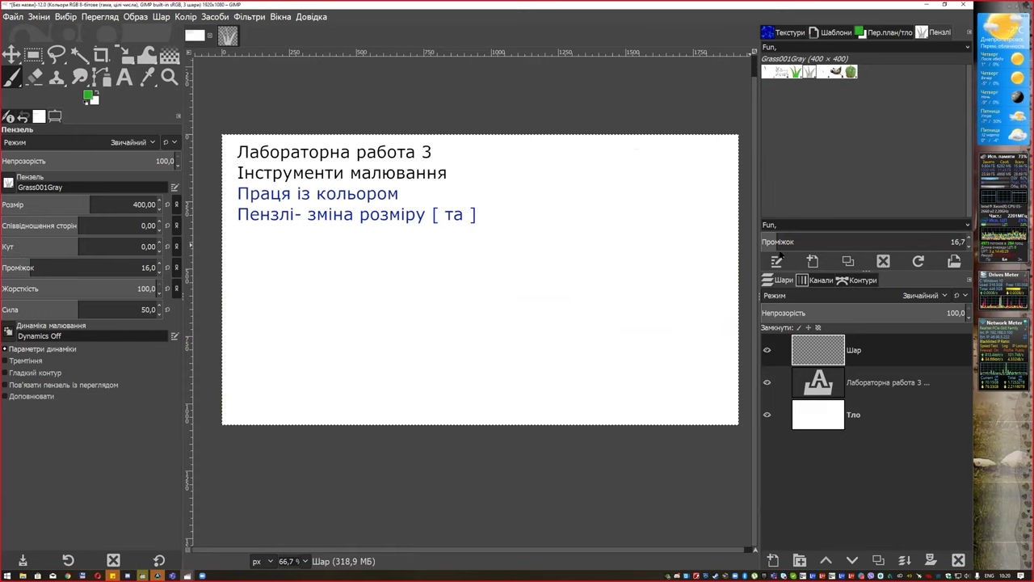
pyautogui.click(795, 242)
pyautogui.click(812, 241)
pyautogui.moveTo(274, 348)
pyautogui.mouseDown()
pyautogui.moveTo(346, 358)
pyautogui.moveTo(507, 339)
pyautogui.mouseUp()
pyautogui.hotkey('ctrl', 'z')
pyautogui.click(862, 242)
pyautogui.moveTo(275, 355); pyautogui.dragTo(626, 367)
pyautogui.hotkey('ctrl', 'z')
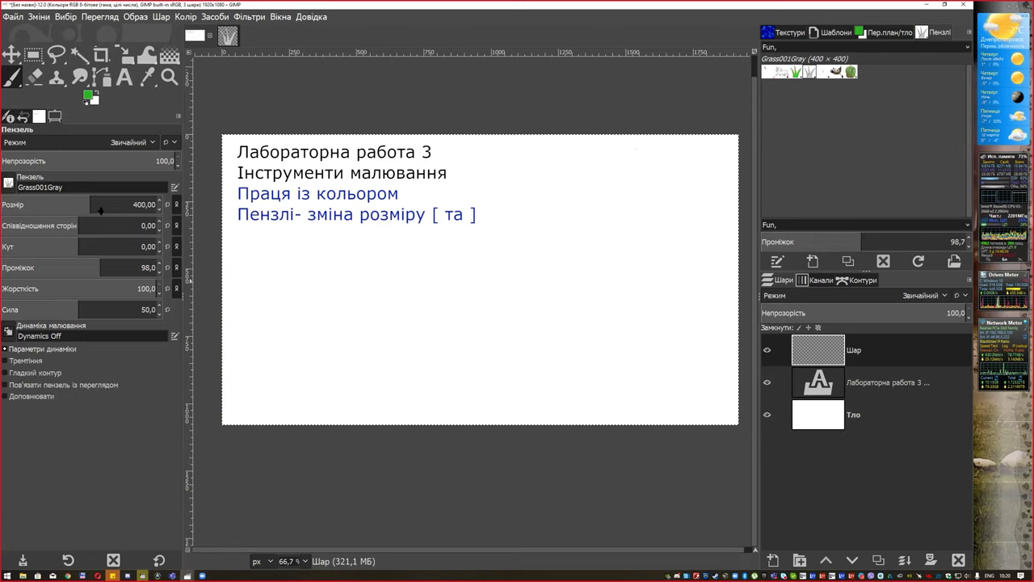
# Reduce the brush size to 180 and paint grass rows along the page bottom
pyautogui.moveTo(89, 202); pyautogui.dragTo(55, 204)
pyautogui.click(257, 376)
pyautogui.moveTo(332, 374)
pyautogui.mouseDown()
pyautogui.moveTo(616, 388)
pyautogui.moveTo(699, 356)
pyautogui.moveTo(259, 339)
pyautogui.mouseUp()
pyautogui.moveTo(557, 378)
pyautogui.mouseDown()
pyautogui.moveTo(686, 396)
pyautogui.moveTo(489, 415)
pyautogui.moveTo(247, 406)
pyautogui.mouseUp()
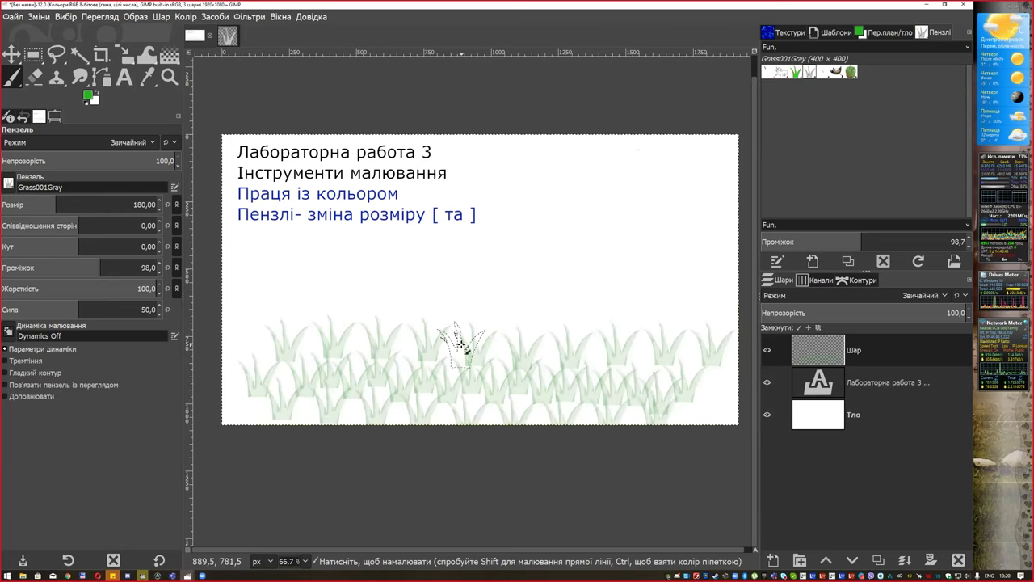
pyautogui.moveTo(462, 344); pyautogui.dragTo(653, 391)
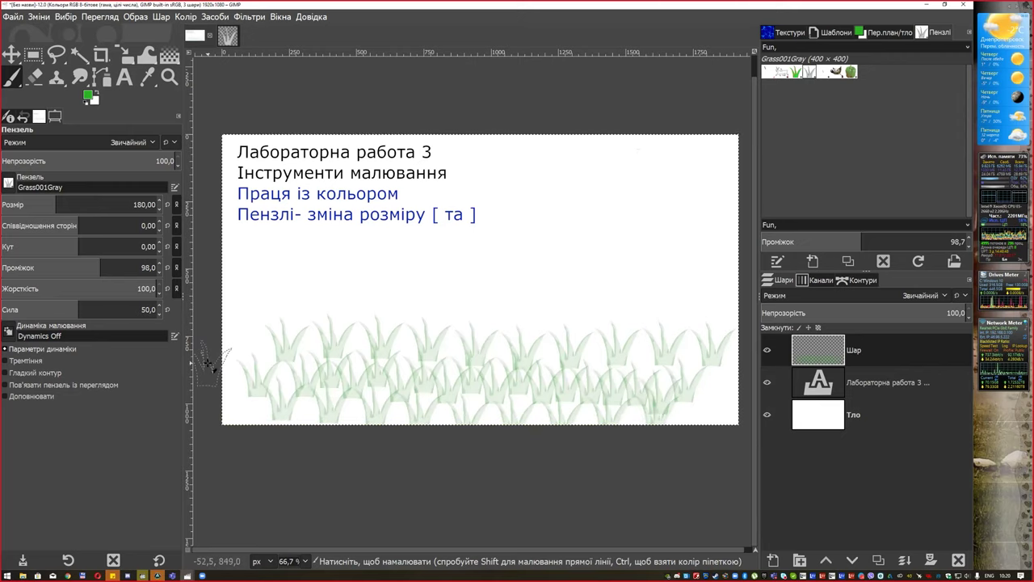
# Change the aspect ratio from 6 to -4, paint narrow grass rows, then undo them all
pyautogui.click(80, 222)
pyautogui.write('6')
pyautogui.press('Return')
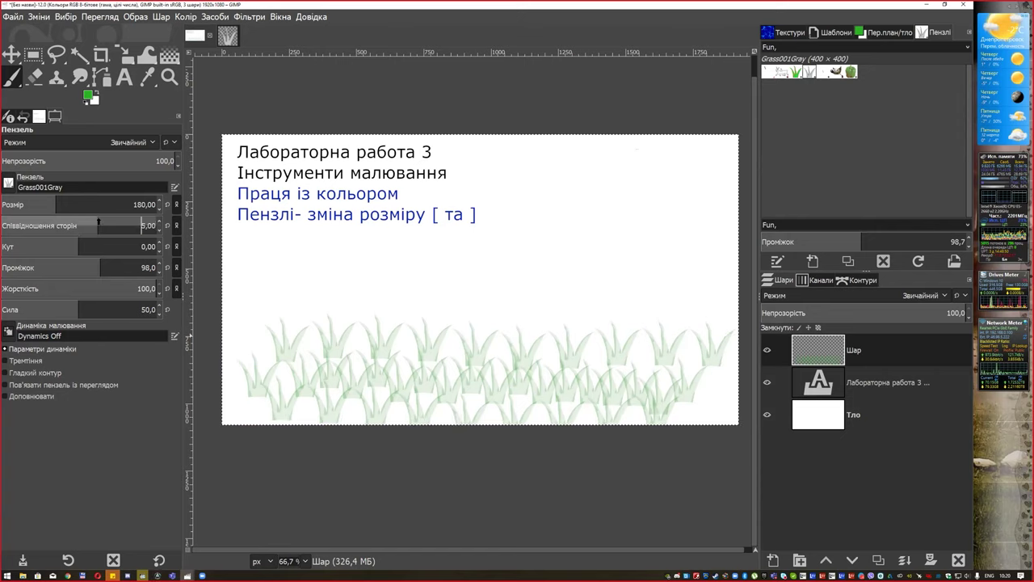
pyautogui.moveTo(78, 224); pyautogui.dragTo(63, 224)
pyautogui.click(313, 293)
pyautogui.moveTo(457, 311); pyautogui.dragTo(678, 320)
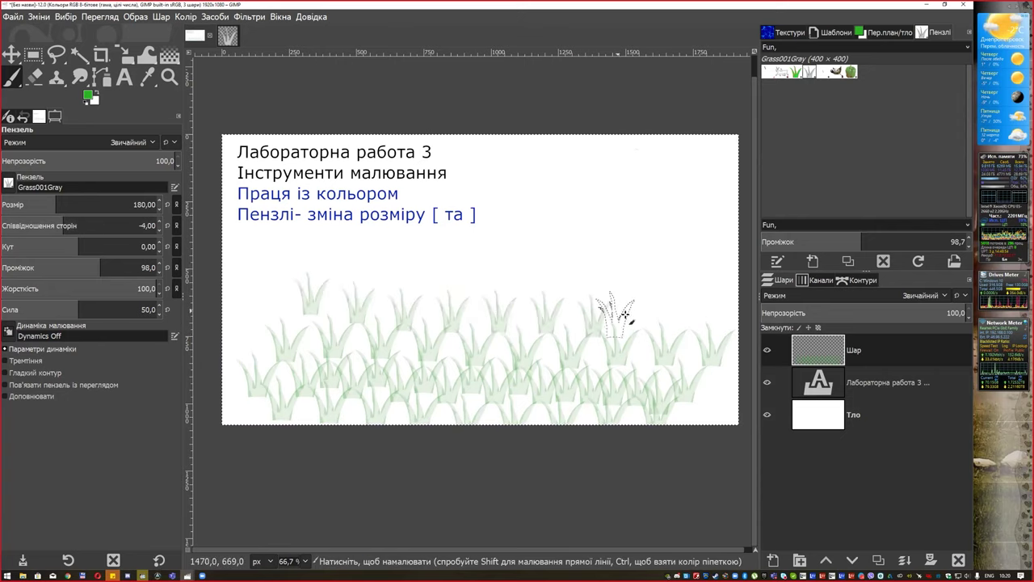
pyautogui.moveTo(332, 327)
pyautogui.mouseDown()
pyautogui.moveTo(670, 341)
pyautogui.moveTo(719, 386)
pyautogui.moveTo(302, 393)
pyautogui.moveTo(281, 329)
pyautogui.moveTo(681, 358)
pyautogui.moveTo(438, 393)
pyautogui.moveTo(393, 339)
pyautogui.mouseUp()
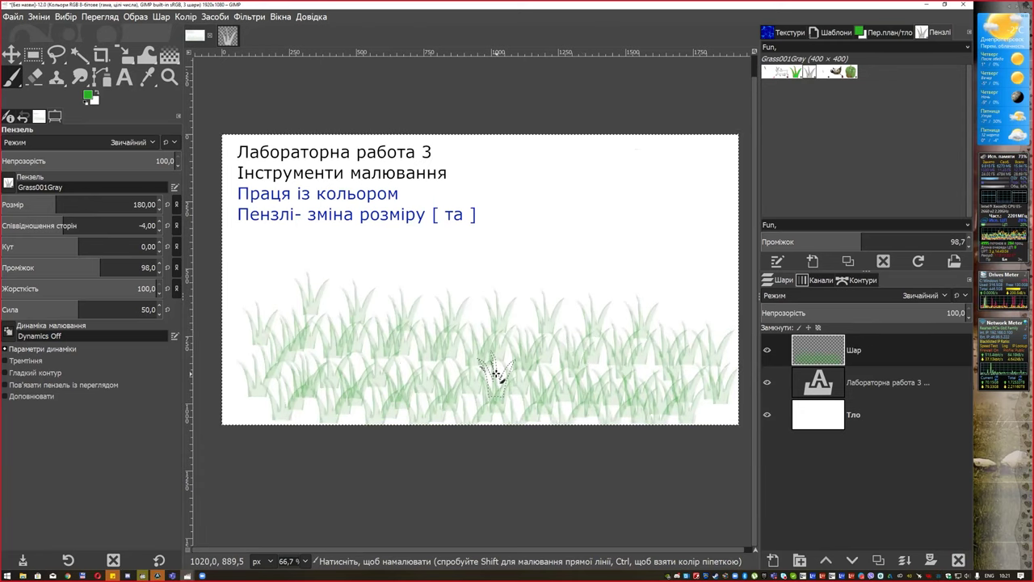
pyautogui.hotkey('ctrl', 'z')
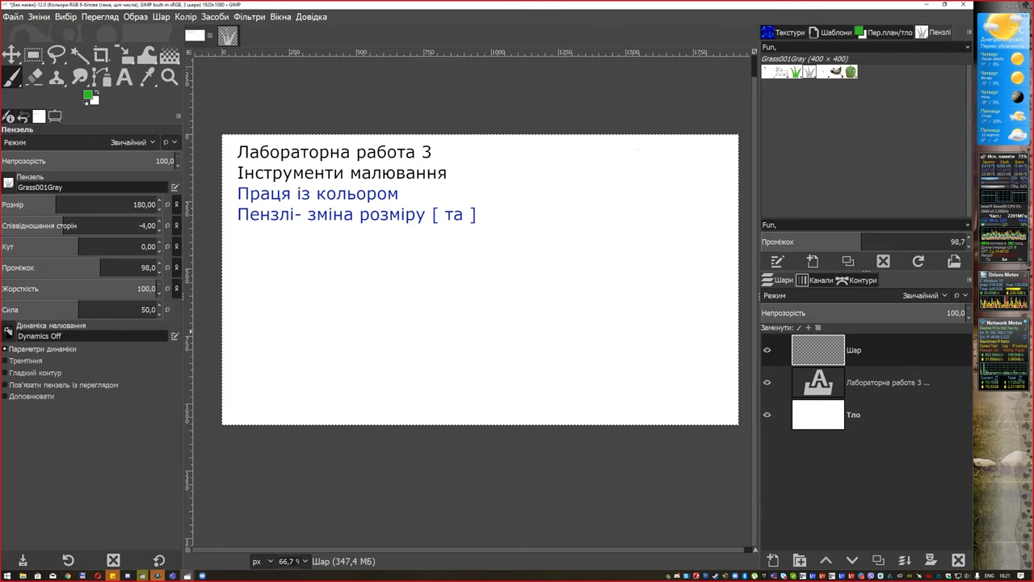
# Browse the tool-options dynamics list and open the editor for the current dynamics
pyautogui.click(8, 330)
pyautogui.moveTo(70, 354)
pyautogui.mouseDown()
pyautogui.moveTo(72, 367)
pyautogui.moveTo(73, 351)
pyautogui.mouseUp()
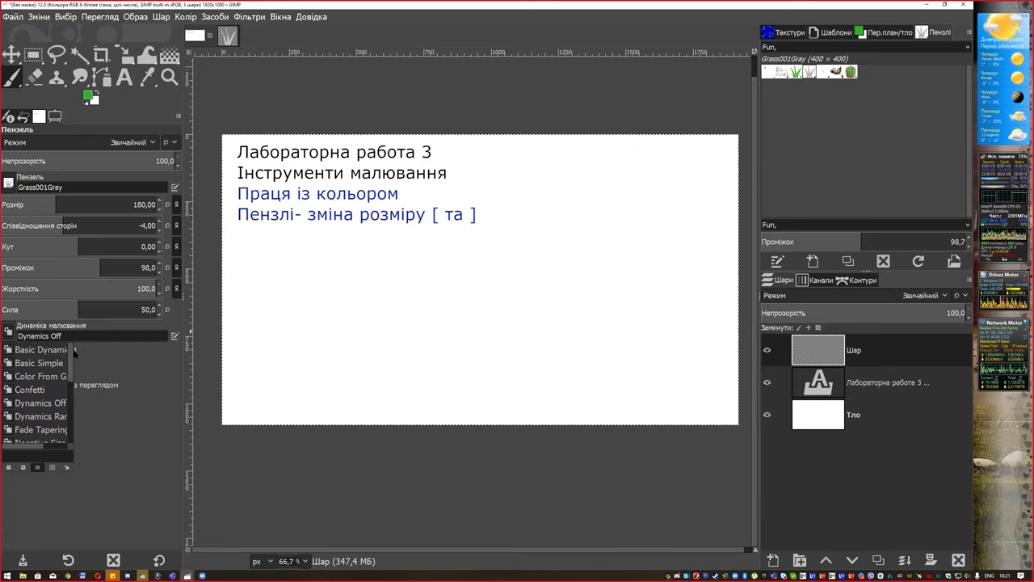
pyautogui.scroll(-3, 71, 351)
pyautogui.scroll(3, 71, 350)
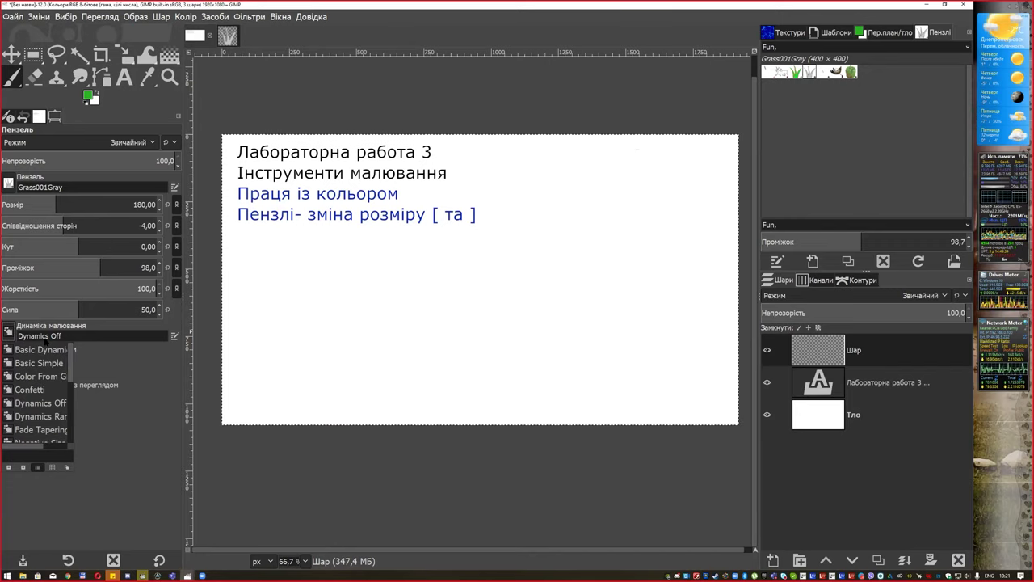
pyautogui.click(51, 335)
pyautogui.click(50, 335)
pyautogui.click(50, 335)
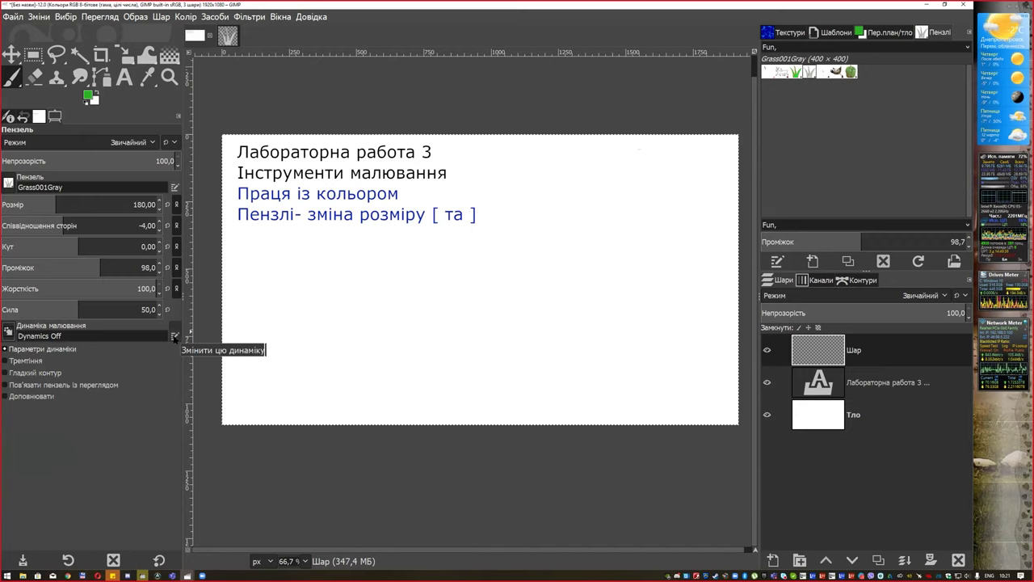
pyautogui.click(175, 336)
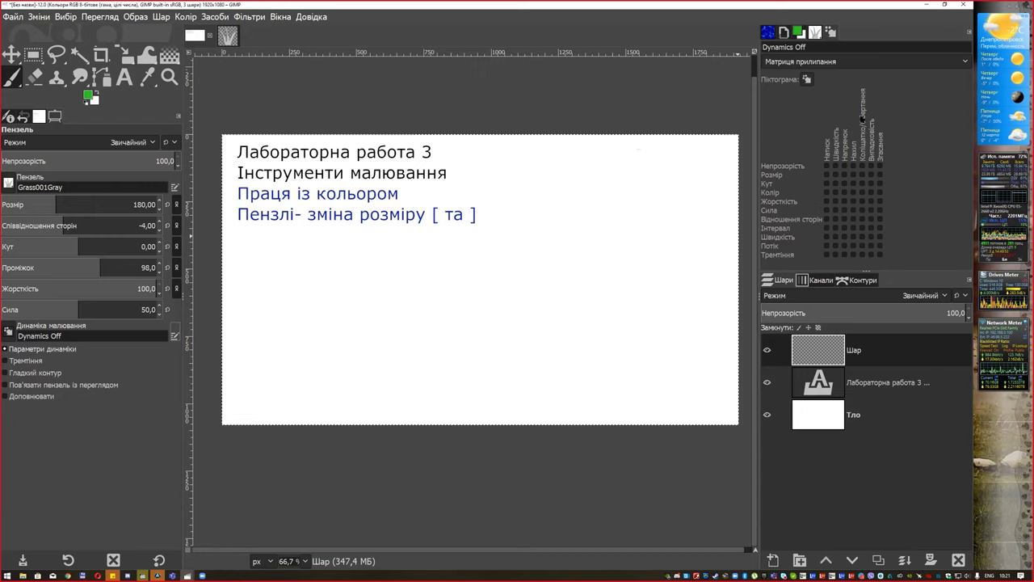
# Add the Paint Dynamics list to the dock as a panel
pyautogui.click(968, 36)
pyautogui.moveTo(810, 46)
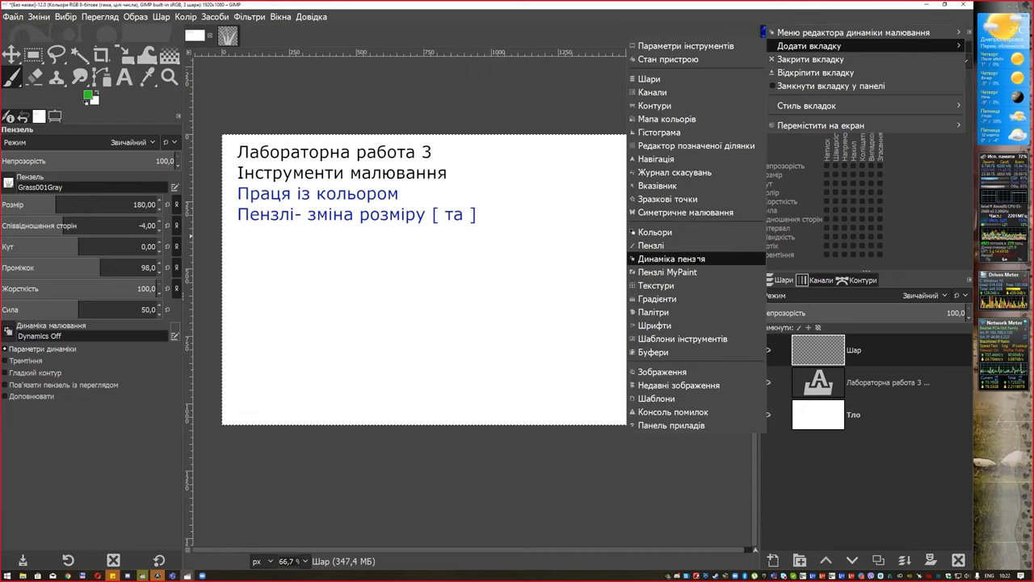
pyautogui.click(682, 258)
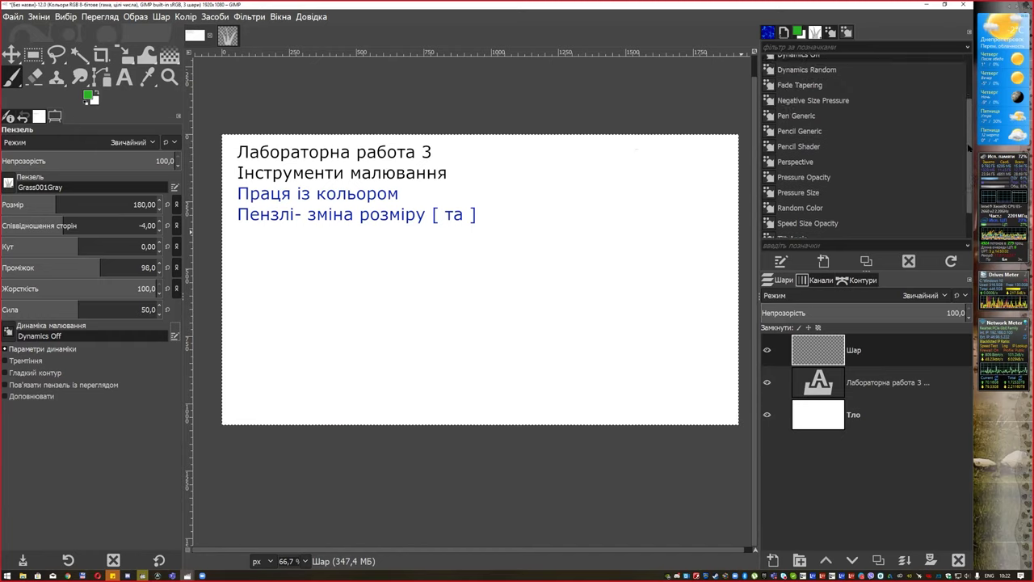
pyautogui.scroll(5, 970, 165)
# Look through the dynamics presets and set the brush dynamics to Basic Dynamics
pyautogui.click(8, 331)
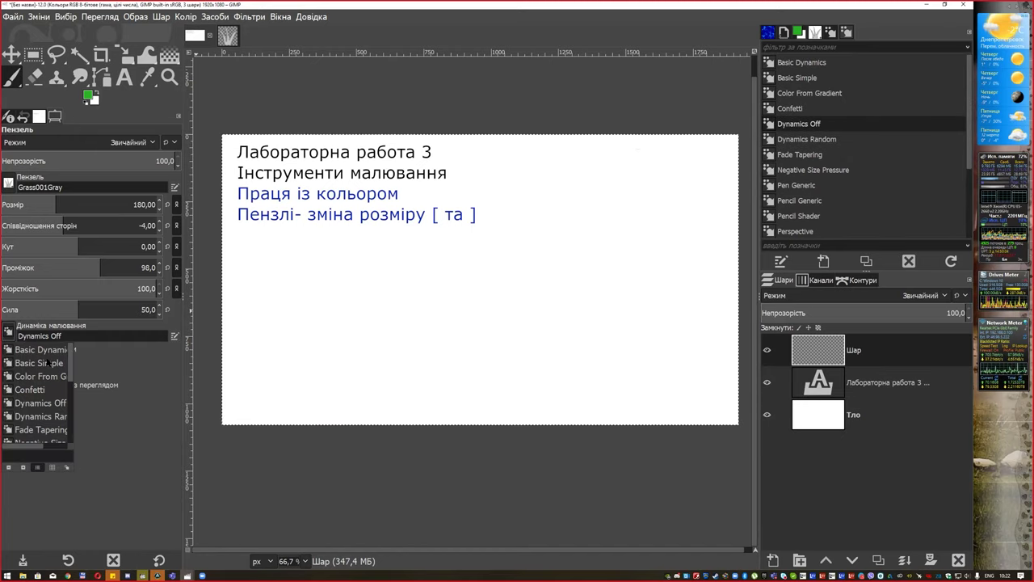
pyautogui.scroll(-5, 72, 364)
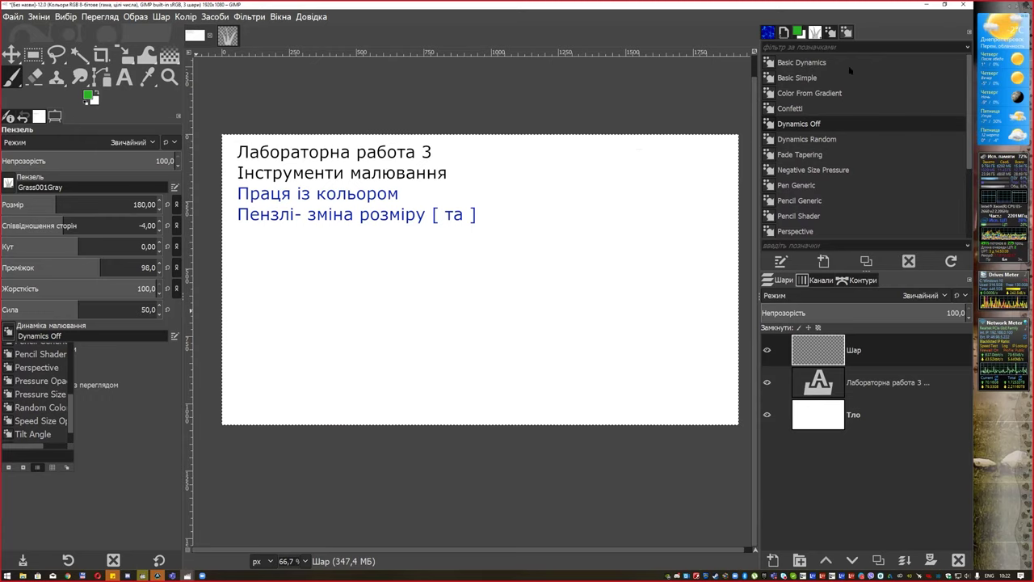
pyautogui.scroll(3, 71, 415)
pyautogui.scroll(2, 70, 415)
pyautogui.press('Escape')
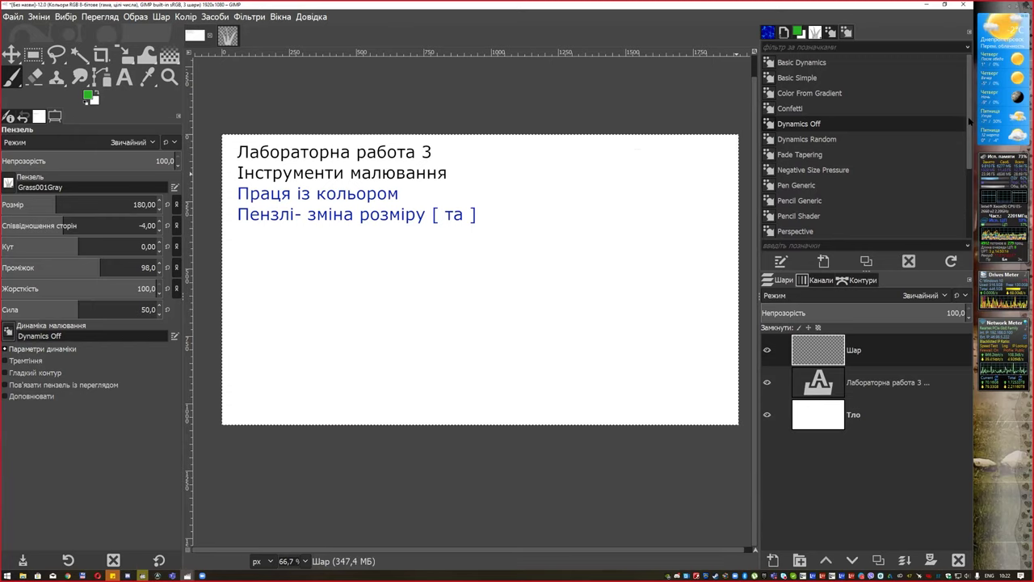
pyautogui.click(806, 64)
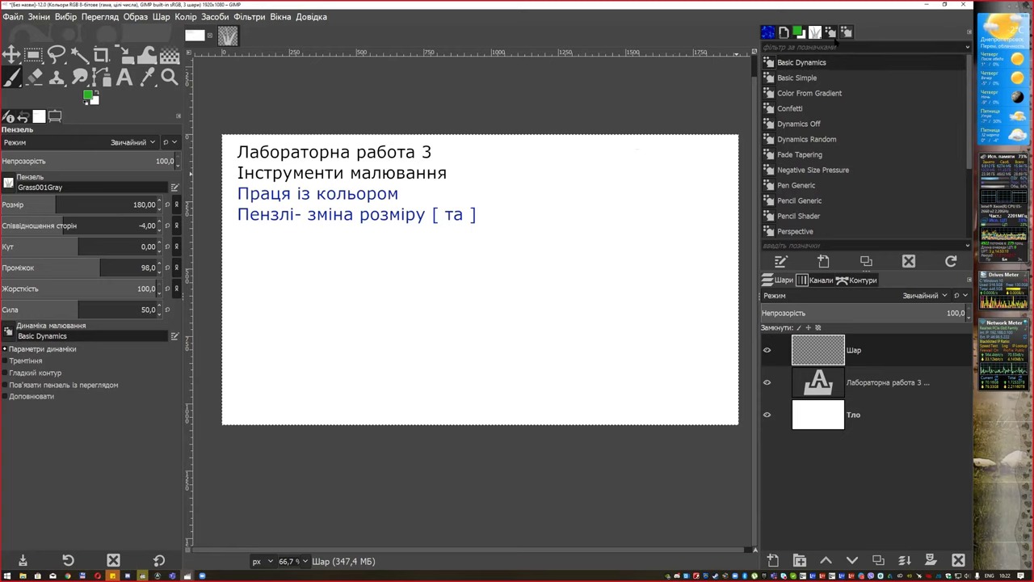
pyautogui.moveTo(291, 305)
pyautogui.mouseDown()
pyautogui.moveTo(356, 316)
pyautogui.moveTo(582, 278)
pyautogui.moveTo(627, 364)
pyautogui.moveTo(307, 376)
pyautogui.moveTo(638, 365)
pyautogui.mouseUp()
pyautogui.moveTo(650, 306)
pyautogui.mouseDown()
pyautogui.moveTo(696, 246)
pyautogui.moveTo(489, 342)
pyautogui.moveTo(330, 347)
pyautogui.moveTo(267, 369)
pyautogui.moveTo(592, 391)
pyautogui.mouseUp()
pyautogui.click(703, 387)
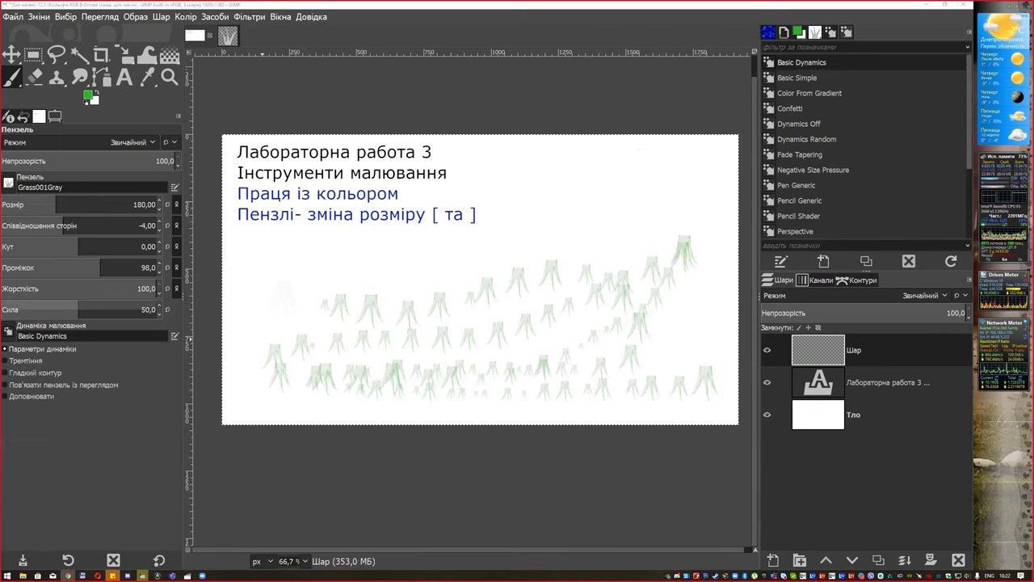
pyautogui.hotkey('alt', 'shift')
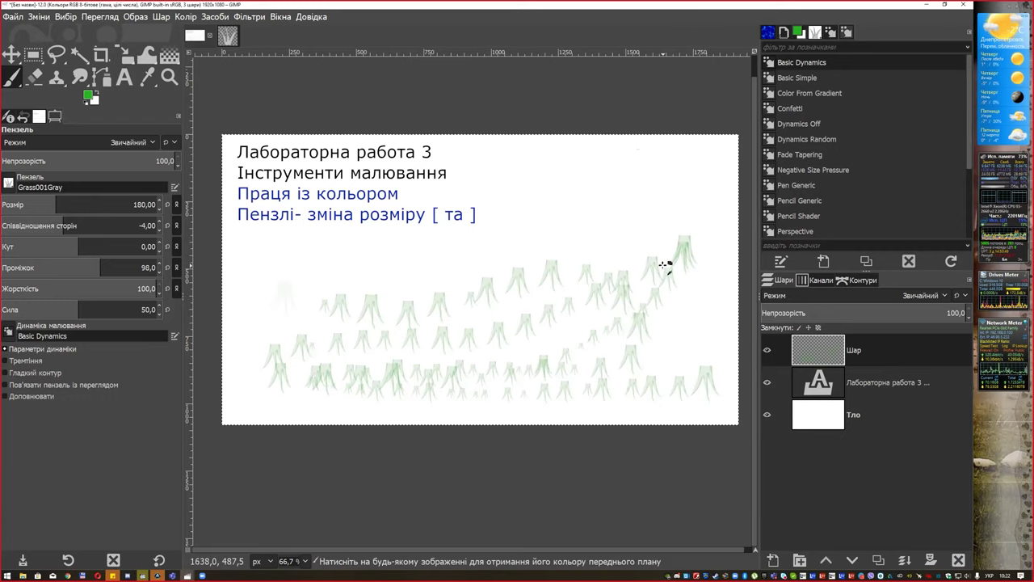
pyautogui.press('Delete')
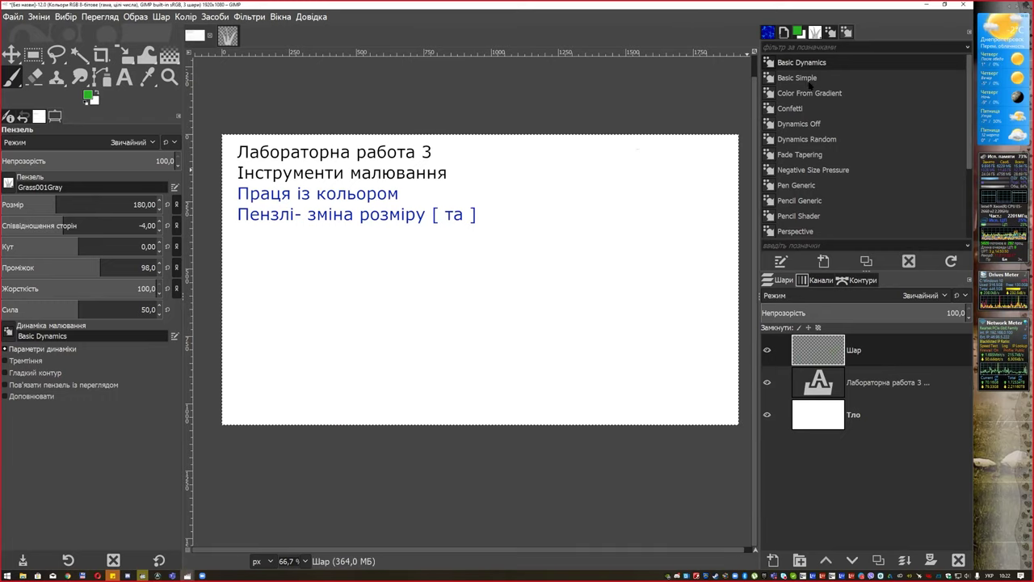
pyautogui.click(807, 80)
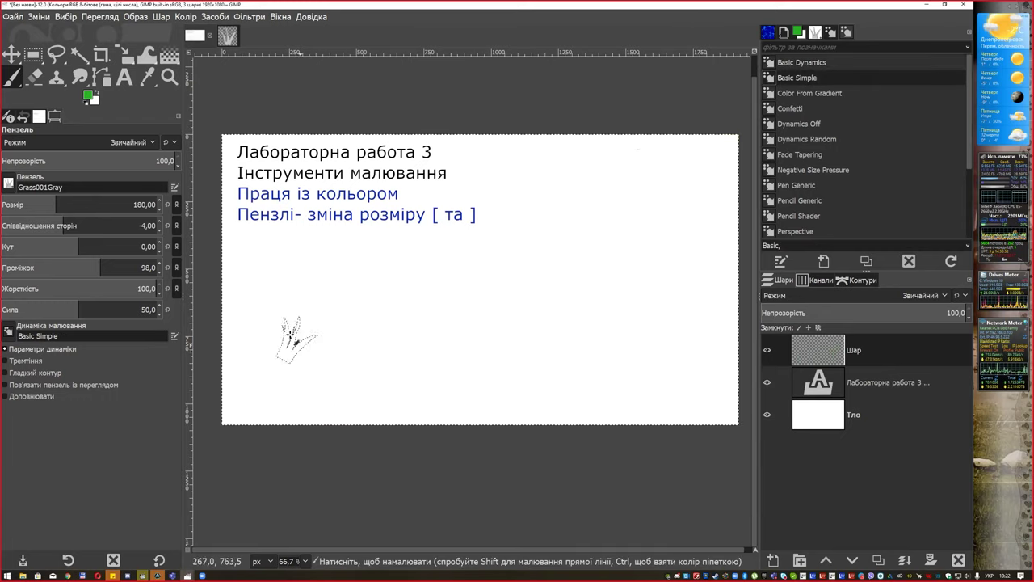
pyautogui.moveTo(299, 319)
pyautogui.mouseDown()
pyautogui.moveTo(549, 302)
pyautogui.moveTo(676, 315)
pyautogui.moveTo(582, 376)
pyautogui.moveTo(335, 363)
pyautogui.moveTo(370, 255)
pyautogui.moveTo(677, 272)
pyautogui.moveTo(633, 381)
pyautogui.moveTo(337, 365)
pyautogui.mouseUp()
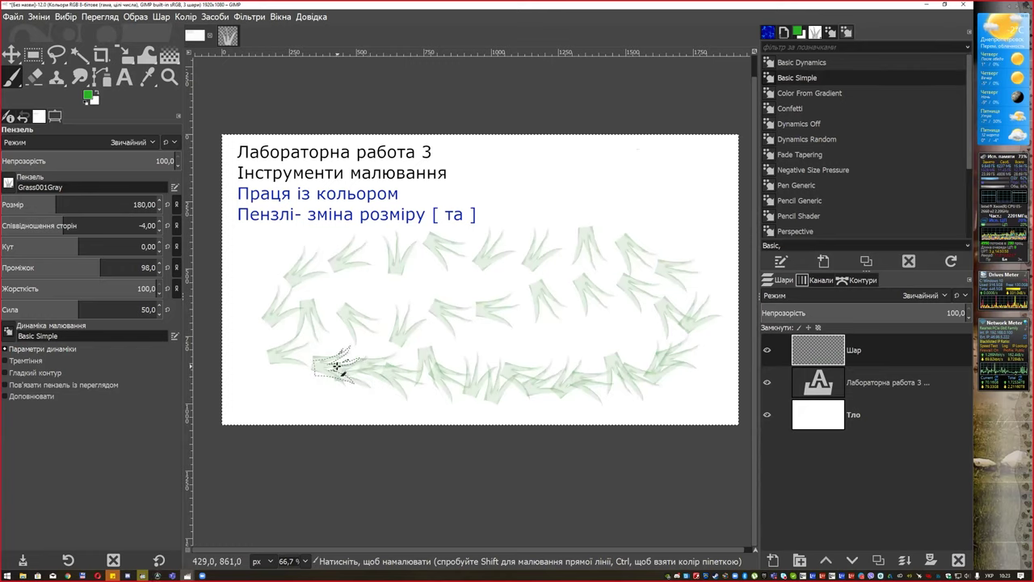
pyautogui.hotkey('ctrl', 'z')
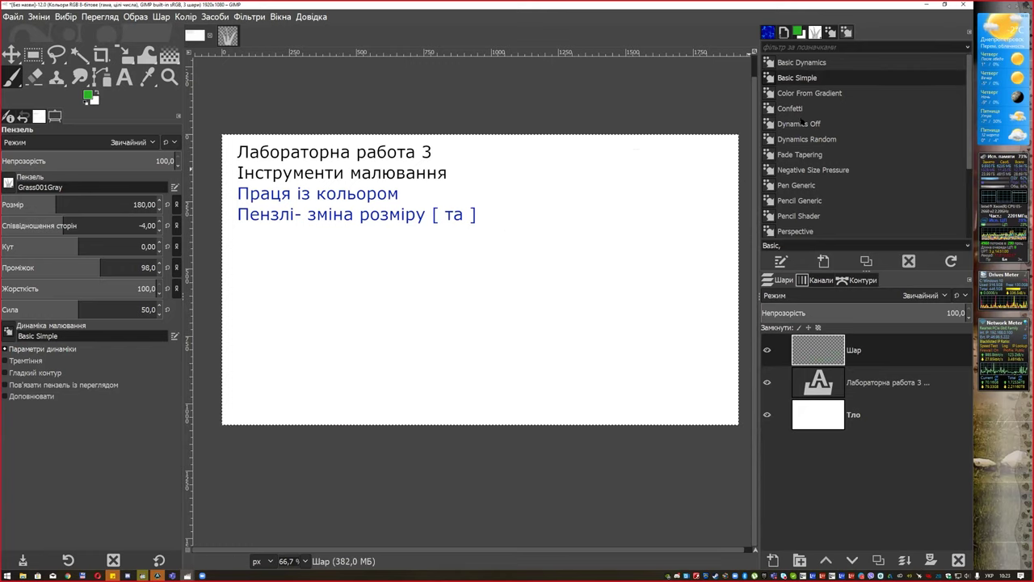
pyautogui.click(792, 108)
pyautogui.moveTo(270, 347)
pyautogui.mouseDown()
pyautogui.moveTo(397, 318)
pyautogui.moveTo(631, 339)
pyautogui.moveTo(485, 295)
pyautogui.moveTo(272, 319)
pyautogui.moveTo(538, 380)
pyautogui.moveTo(698, 310)
pyautogui.moveTo(474, 259)
pyautogui.moveTo(270, 289)
pyautogui.moveTo(397, 354)
pyautogui.moveTo(661, 278)
pyautogui.moveTo(616, 213)
pyautogui.moveTo(457, 318)
pyautogui.moveTo(571, 389)
pyautogui.mouseUp()
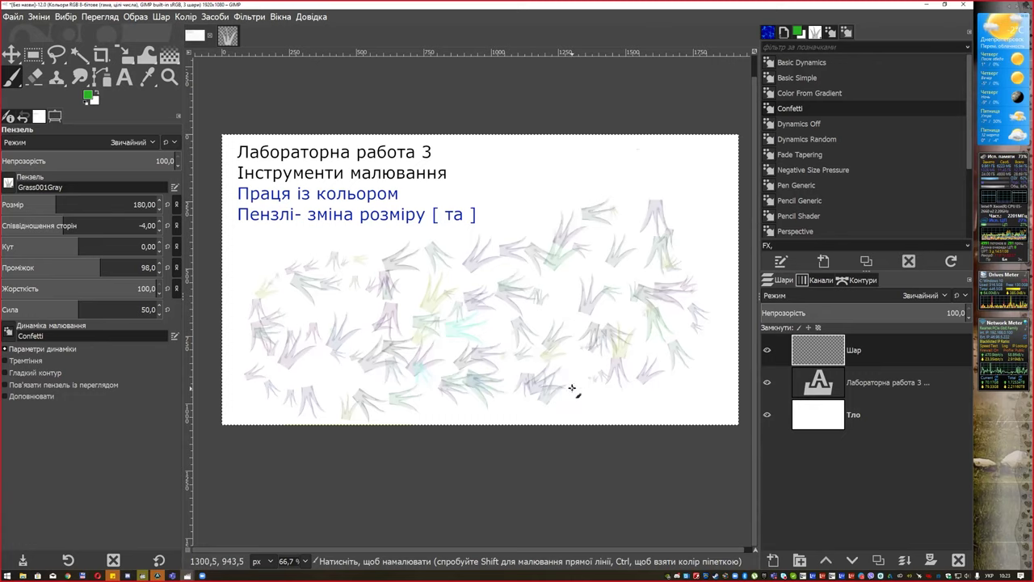
pyautogui.hotkey('ctrl', 'z')
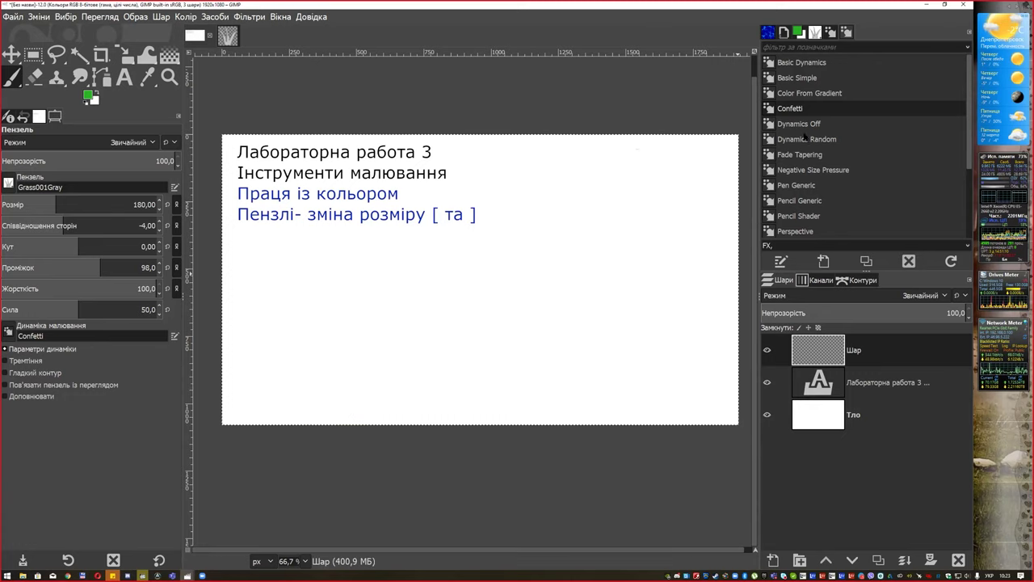
pyautogui.click(798, 123)
pyautogui.moveTo(662, 319)
pyautogui.mouseDown()
pyautogui.moveTo(450, 323)
pyautogui.moveTo(334, 363)
pyautogui.mouseUp()
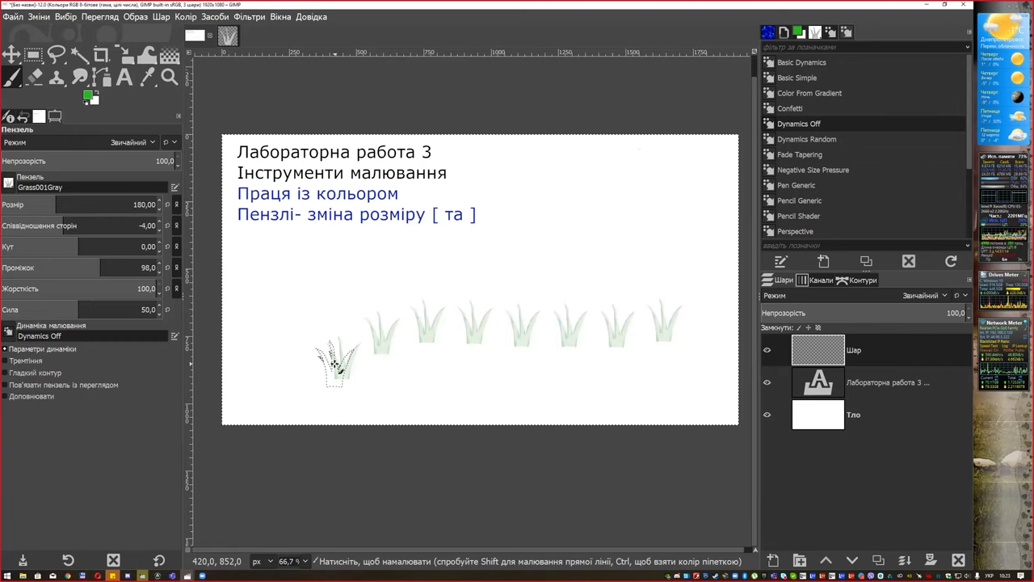
pyautogui.hotkey('ctrl', 'z')
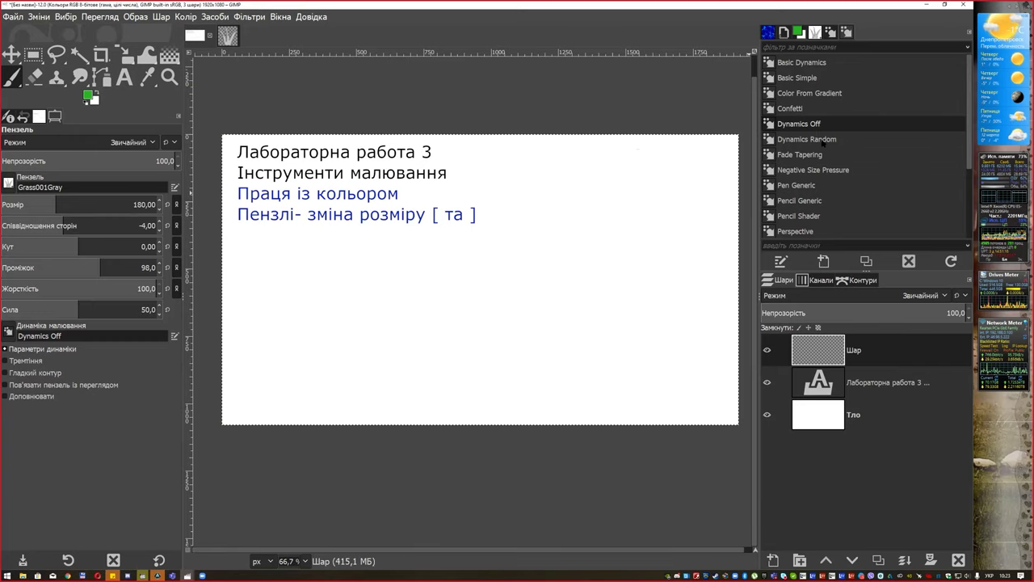
pyautogui.click(808, 139)
pyautogui.moveTo(277, 342); pyautogui.dragTo(368, 326)
pyautogui.moveTo(604, 268)
pyautogui.mouseDown()
pyautogui.moveTo(589, 369)
pyautogui.moveTo(299, 300)
pyautogui.moveTo(662, 334)
pyautogui.mouseUp()
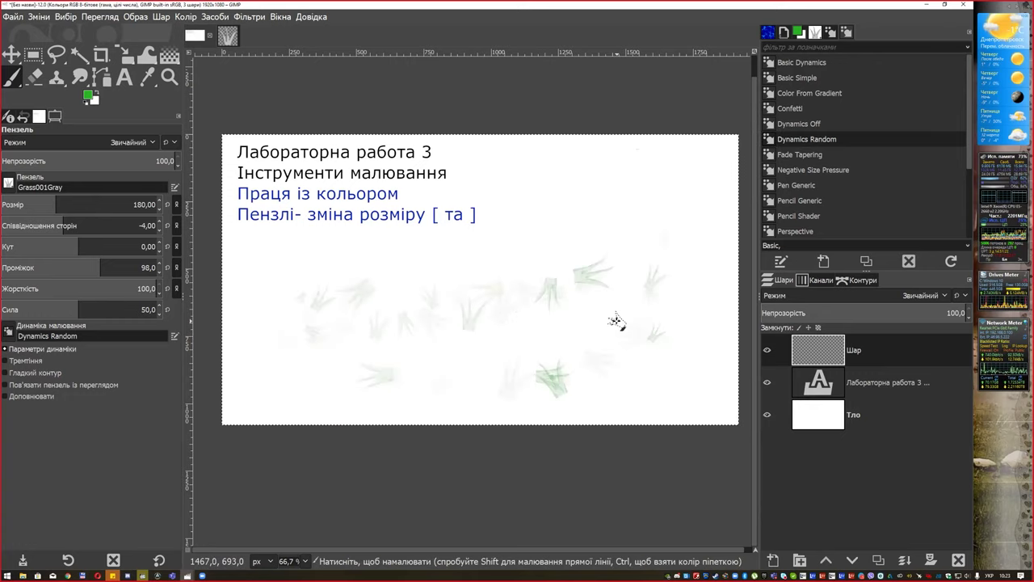
pyautogui.hotkey('ctrl', 'z')
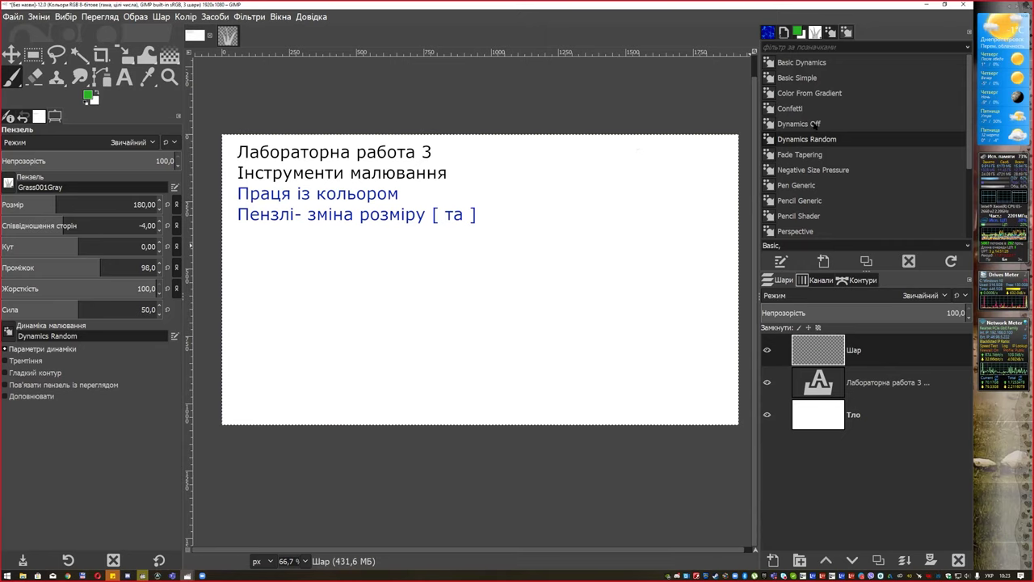
pyautogui.click(813, 68)
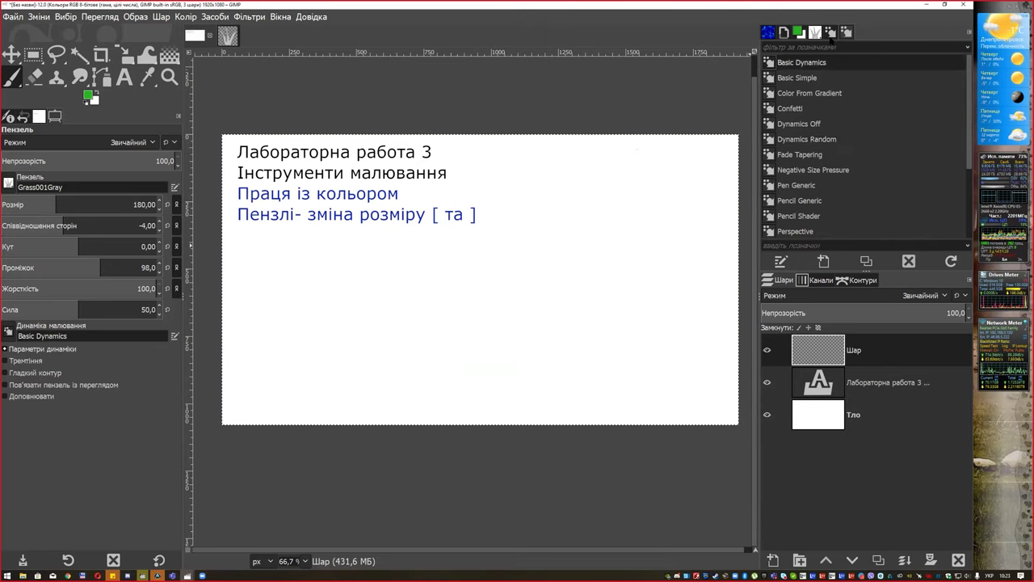
# Inspect Basic Dynamics in the dynamics editor, toggling its angle and size mappings
pyautogui.click(831, 34)
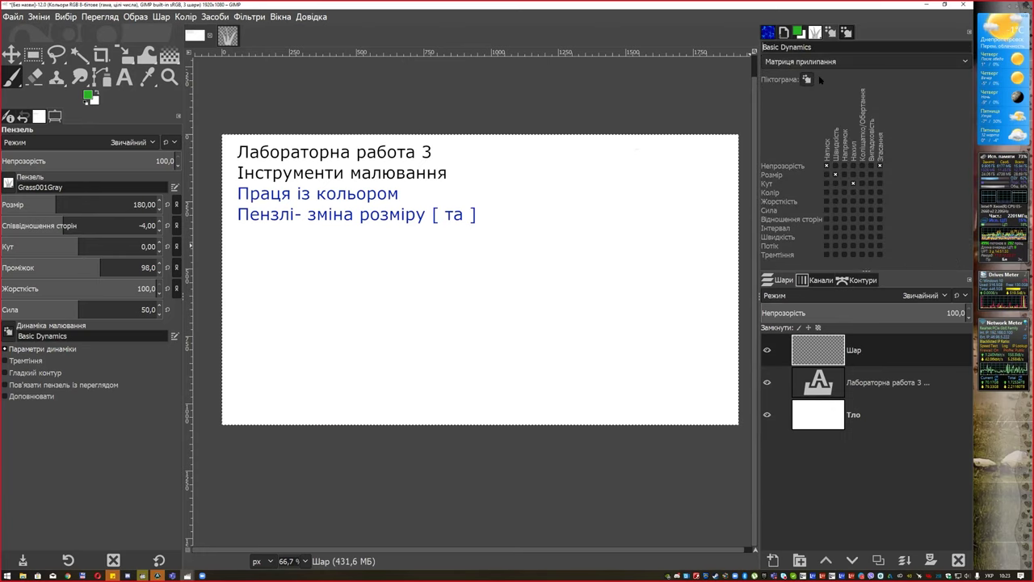
pyautogui.click(853, 182)
pyautogui.click(835, 174)
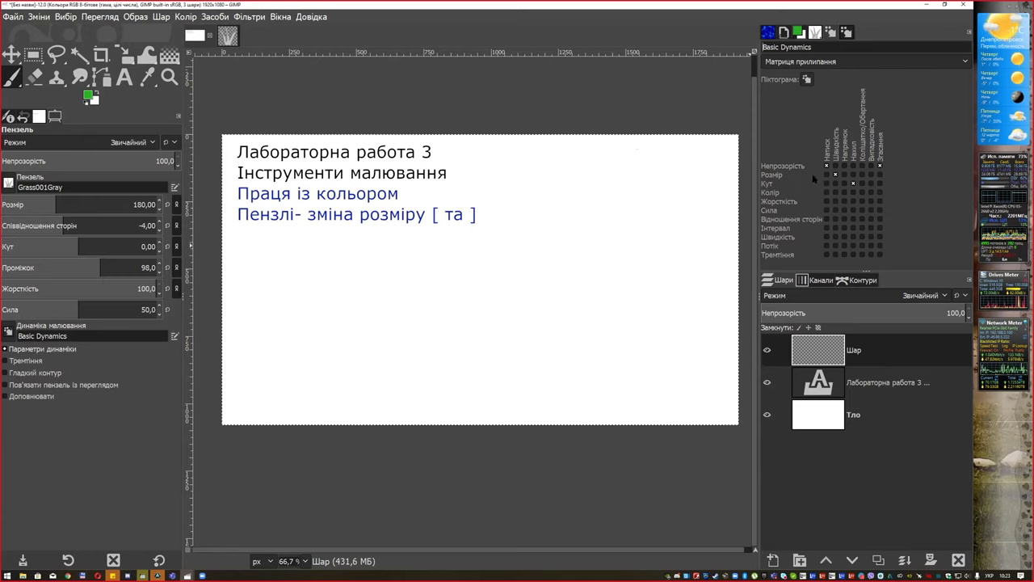
pyautogui.click(831, 32)
# Switch to Basic Simple dynamics, test a few grass strokes, then clear them
pyautogui.click(803, 80)
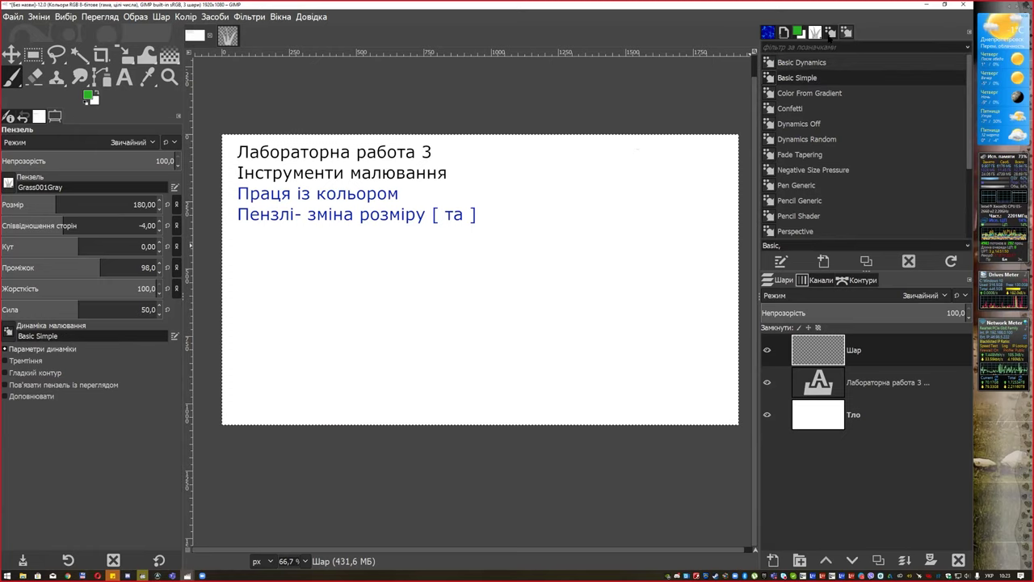
pyautogui.click(829, 34)
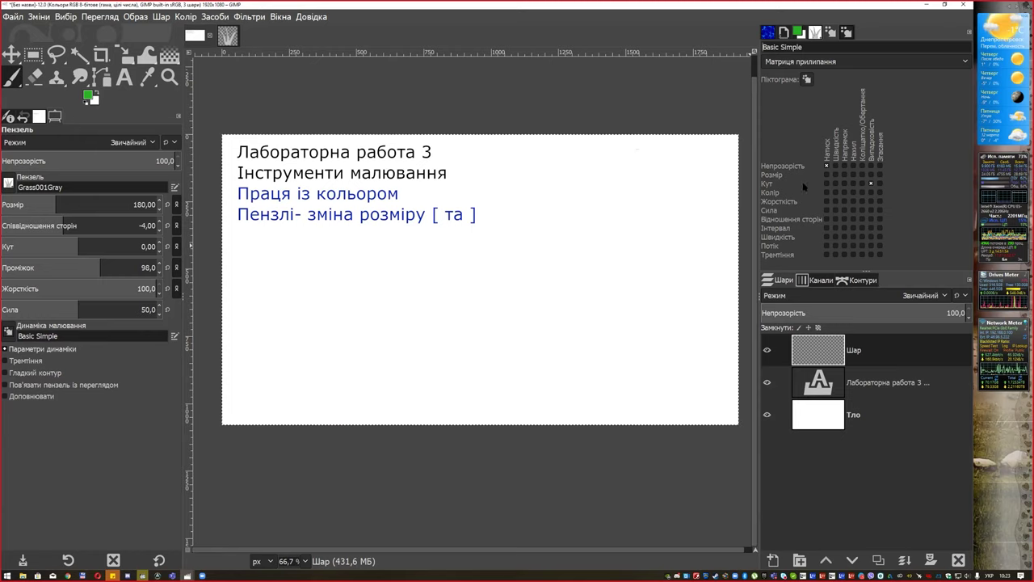
pyautogui.moveTo(347, 311)
pyautogui.mouseDown()
pyautogui.moveTo(360, 300)
pyautogui.moveTo(614, 331)
pyautogui.mouseUp()
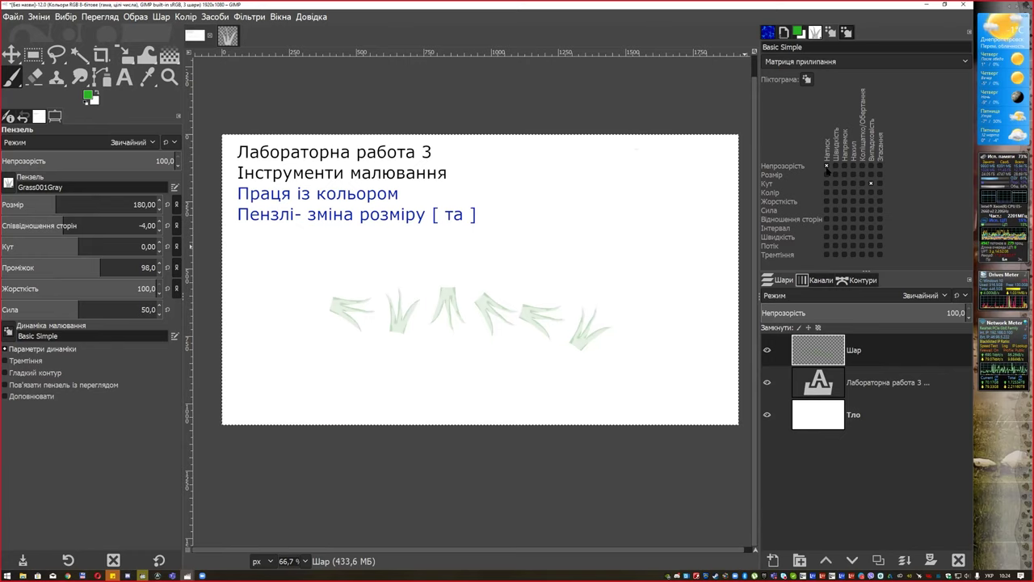
pyautogui.moveTo(639, 262); pyautogui.dragTo(335, 283)
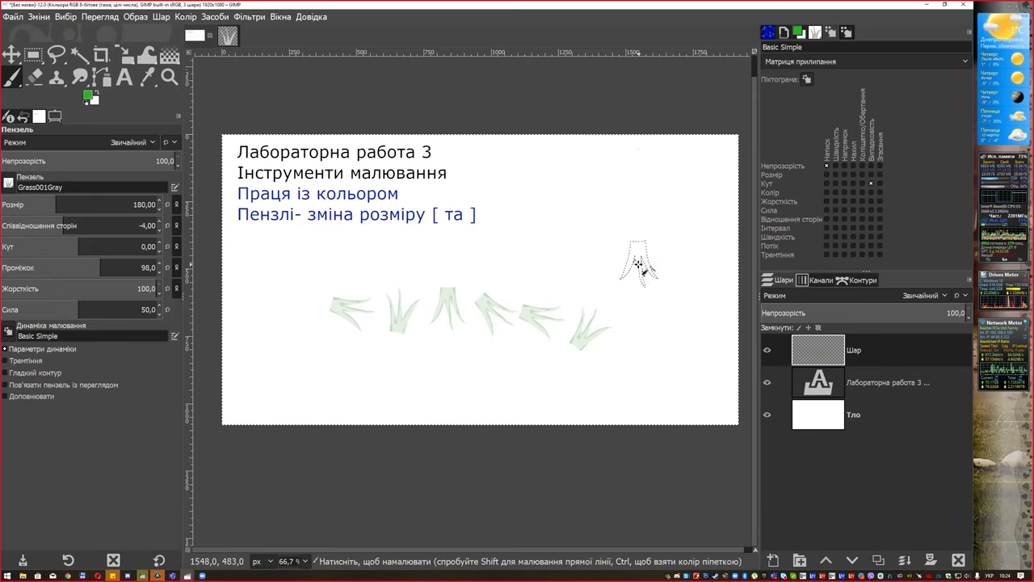
pyautogui.moveTo(416, 276); pyautogui.dragTo(588, 254)
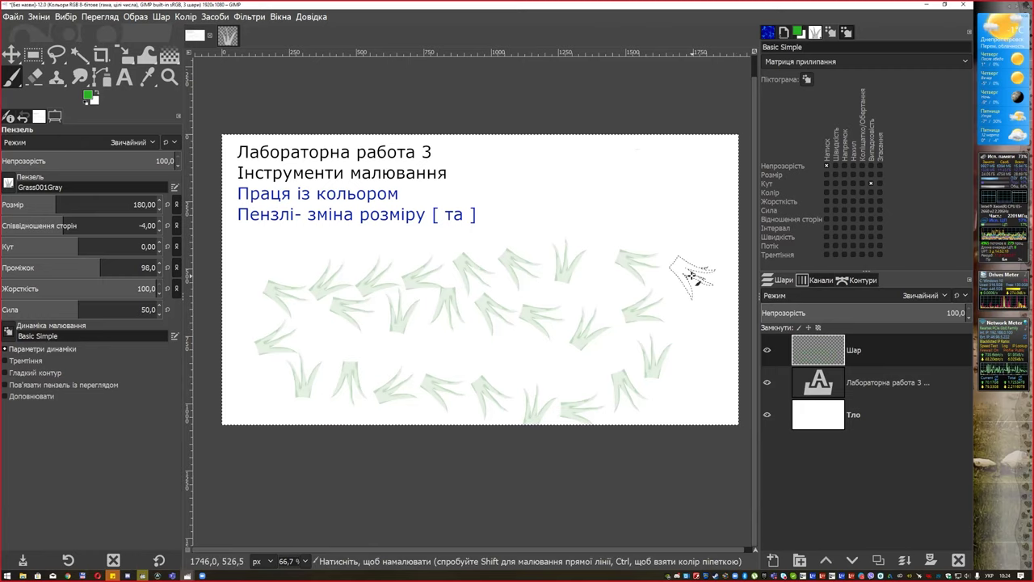
pyautogui.press('Delete')
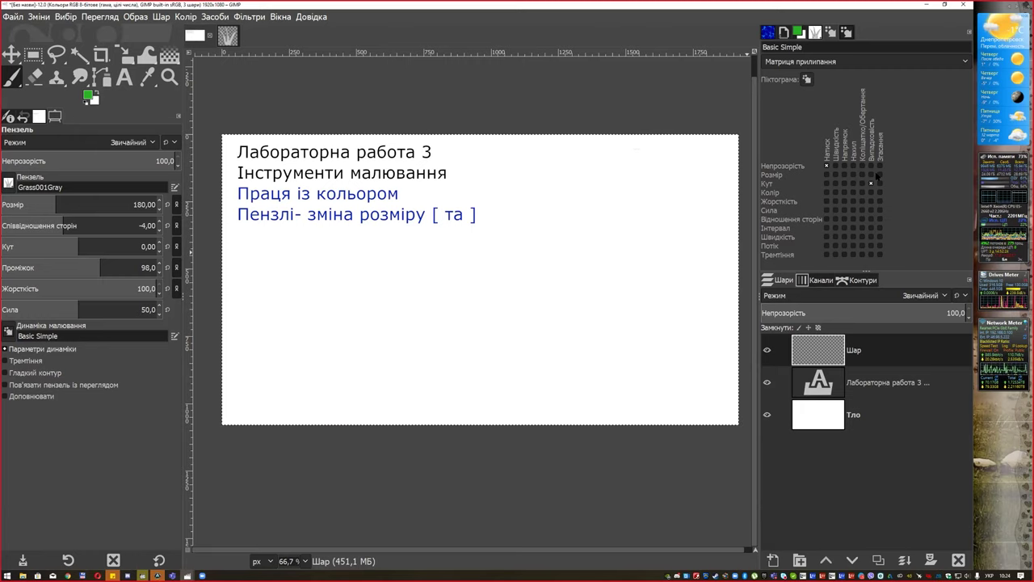
# Look at the Pressure Opacity dynamics preset and its right-click options
pyautogui.click(831, 32)
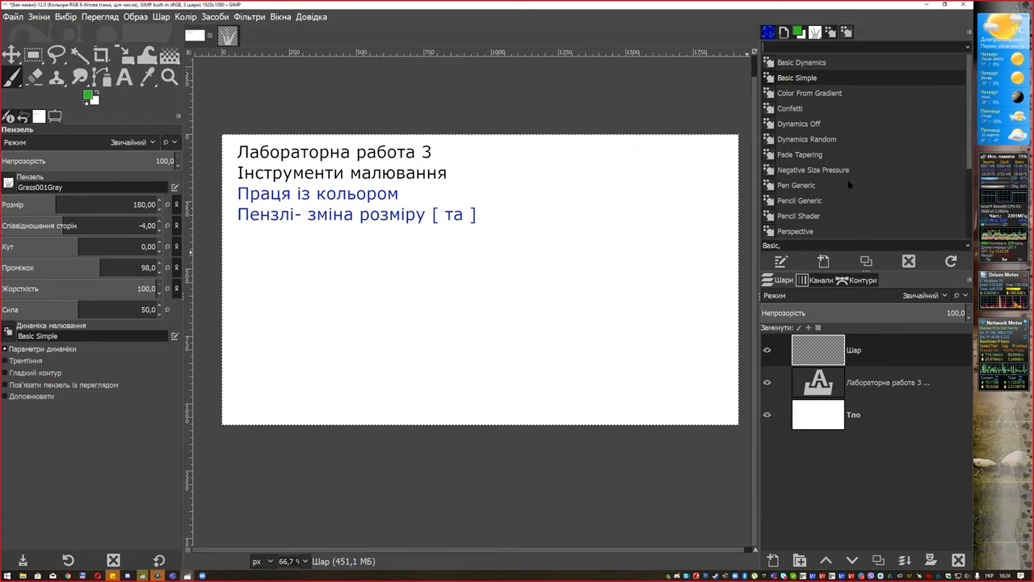
pyautogui.scroll(-2, 850, 184)
pyautogui.click(810, 198)
pyautogui.rightClick(811, 199)
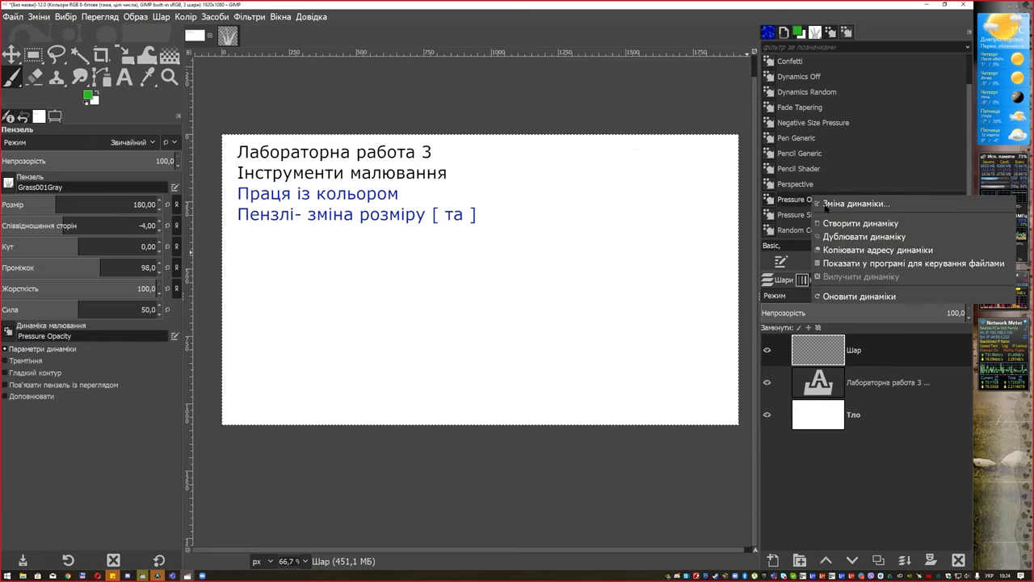
pyautogui.click(849, 149)
pyautogui.scroll(2, 842, 134)
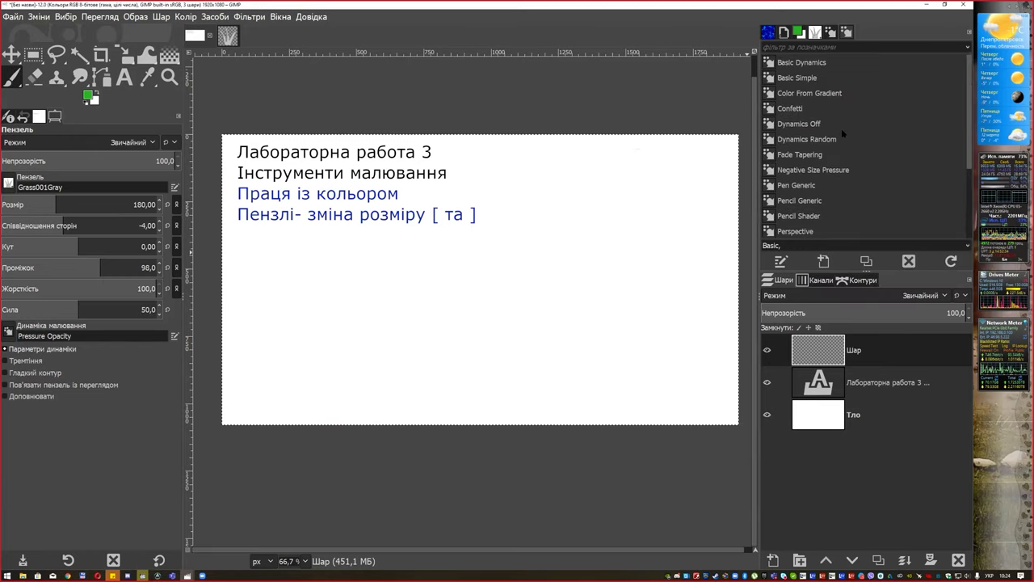
# Open Basic Simple via Edit Dynamics to inspect it, then choose Basic Dynamics
pyautogui.click(808, 78)
pyautogui.rightClick(816, 78)
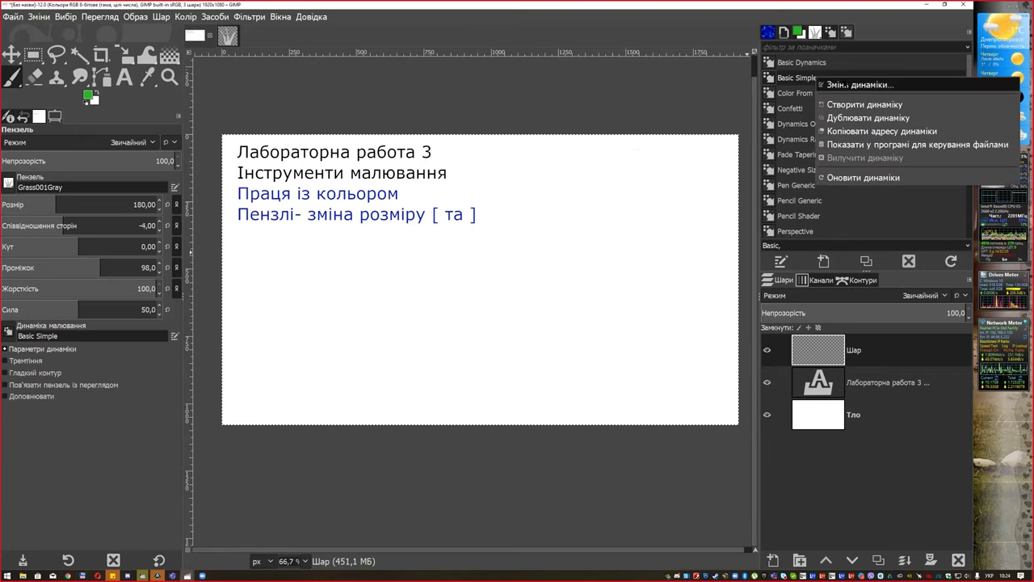
pyautogui.click(851, 84)
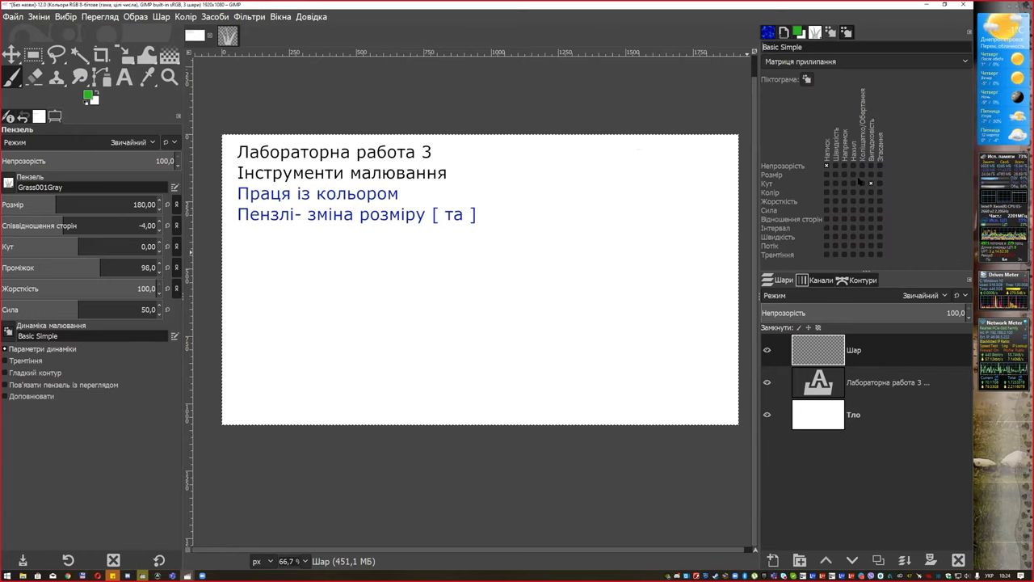
pyautogui.click(845, 34)
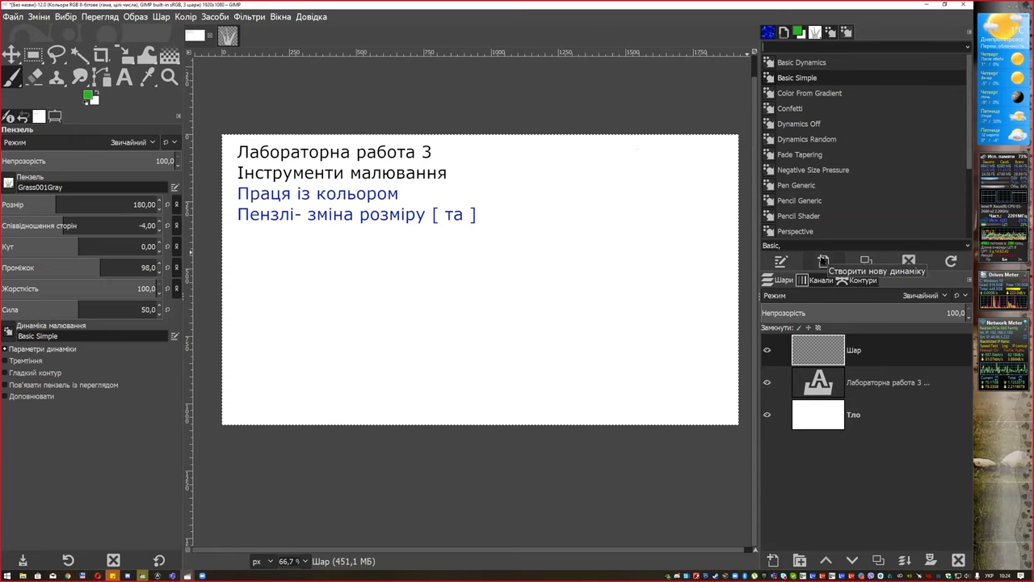
pyautogui.click(780, 261)
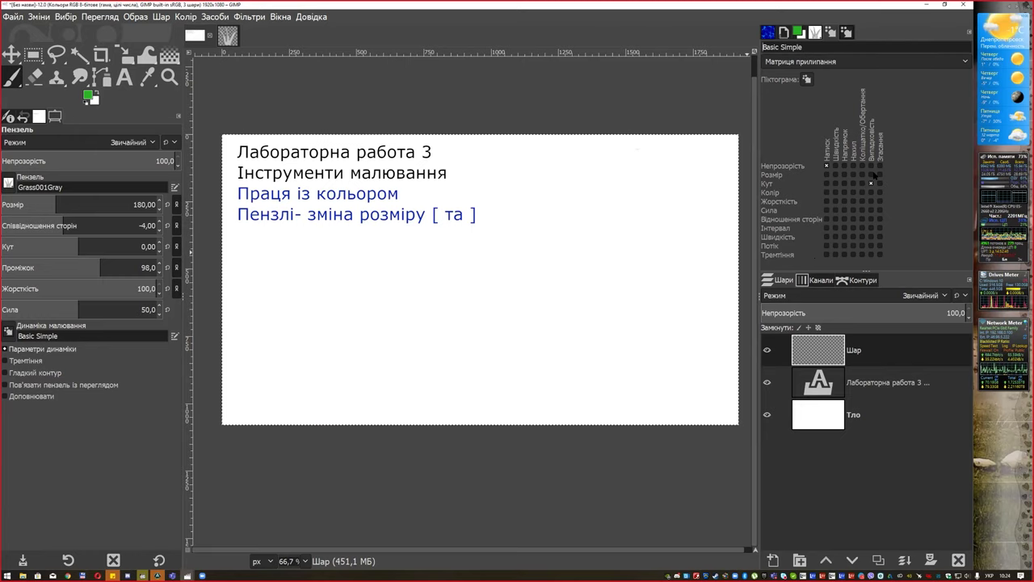
pyautogui.click(845, 34)
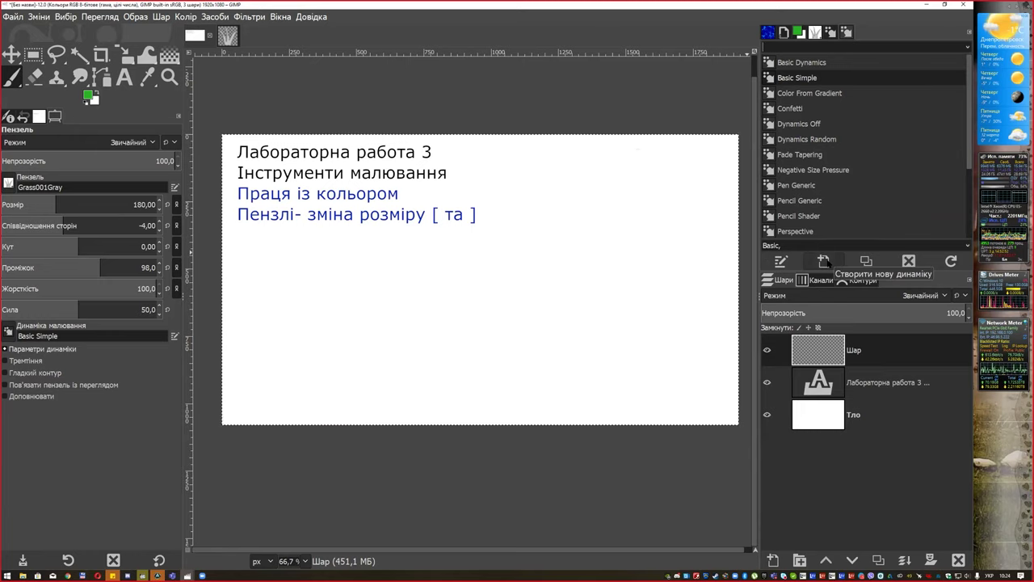
pyautogui.click(800, 65)
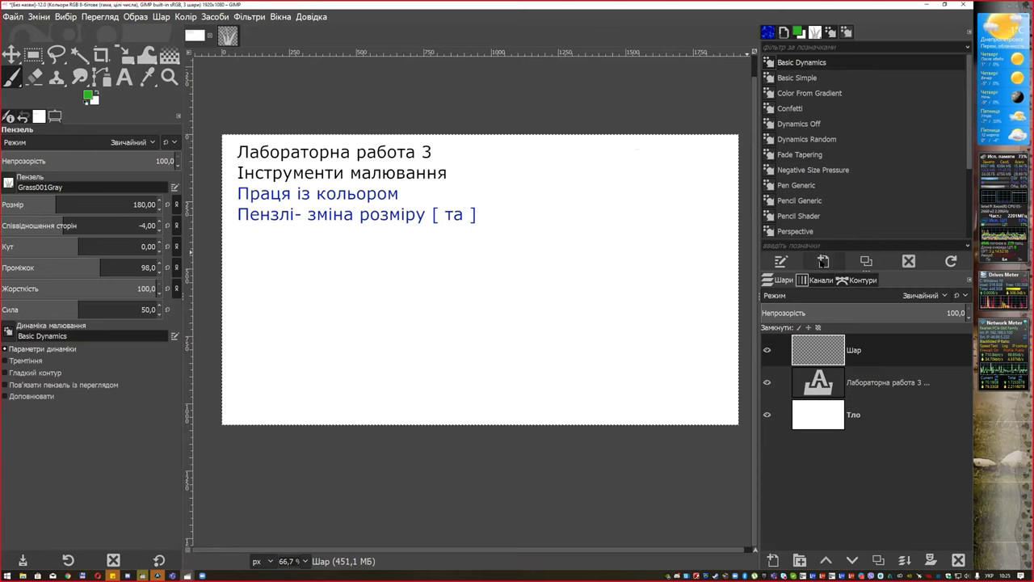
# Create a new paint dynamics named Grass Dinamo with random aspect ratio mapping
pyautogui.click(821, 261)
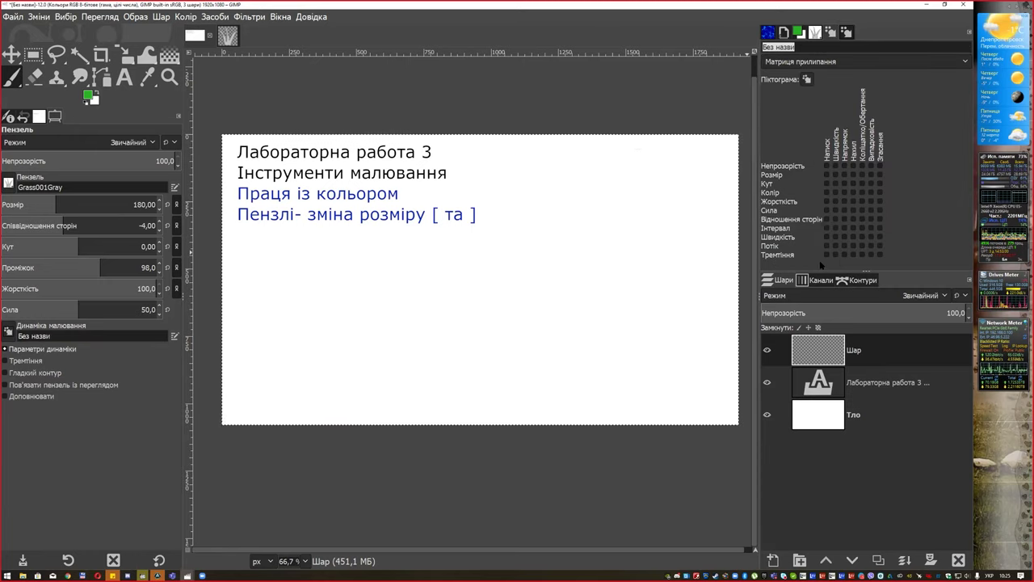
pyautogui.hotkey('alt', 'shift')
pyautogui.hotkey('alt', 'shift')
pyautogui.write('Grass')
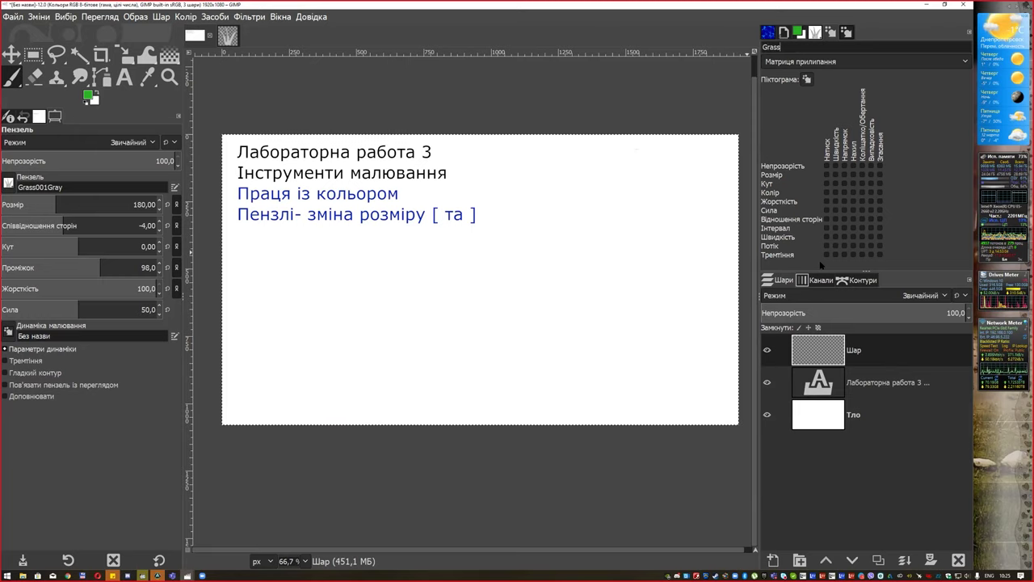
pyautogui.write('Dinamo')
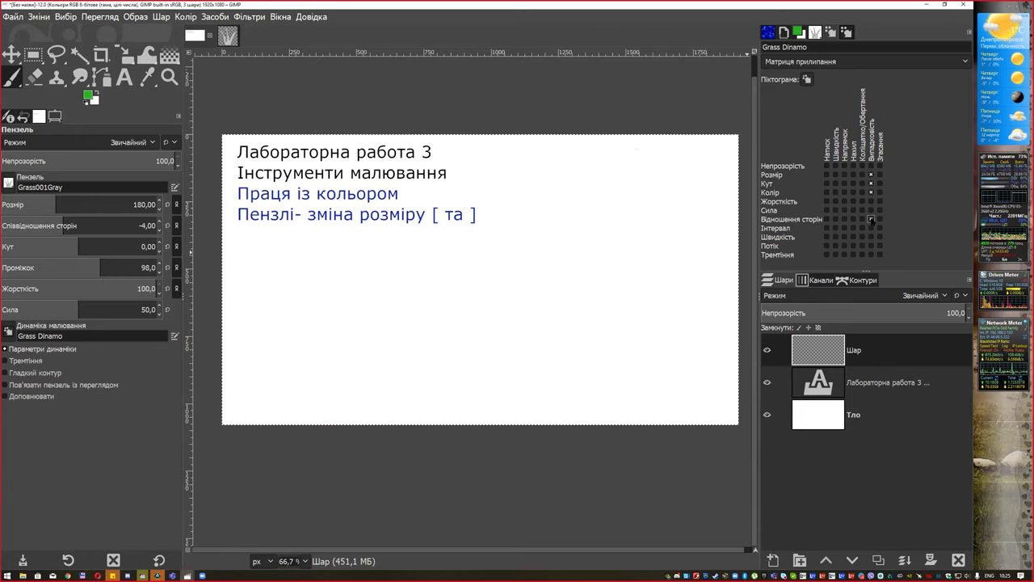
pyautogui.click(871, 219)
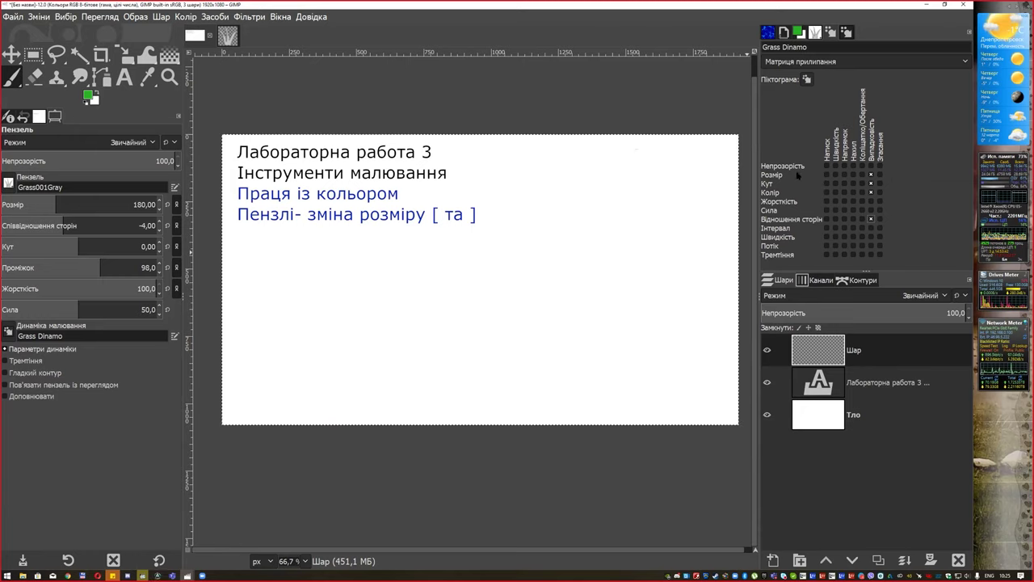
# Paint a test grass band and bend Grass Dinamo's Size-by-Pressure curve upward
pyautogui.moveTo(291, 319)
pyautogui.mouseDown()
pyautogui.moveTo(452, 328)
pyautogui.moveTo(606, 312)
pyautogui.moveTo(632, 329)
pyautogui.moveTo(330, 388)
pyautogui.moveTo(640, 376)
pyautogui.moveTo(674, 296)
pyautogui.moveTo(369, 277)
pyautogui.moveTo(289, 347)
pyautogui.moveTo(485, 294)
pyautogui.moveTo(669, 267)
pyautogui.moveTo(589, 377)
pyautogui.moveTo(439, 342)
pyautogui.mouseUp()
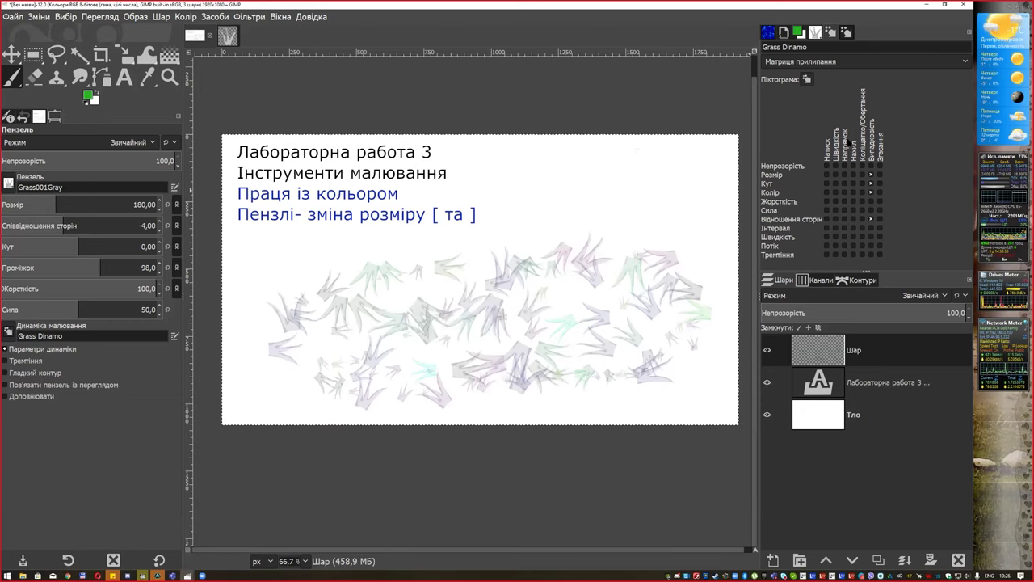
pyautogui.click(874, 62)
pyautogui.click(876, 64)
pyautogui.click(877, 64)
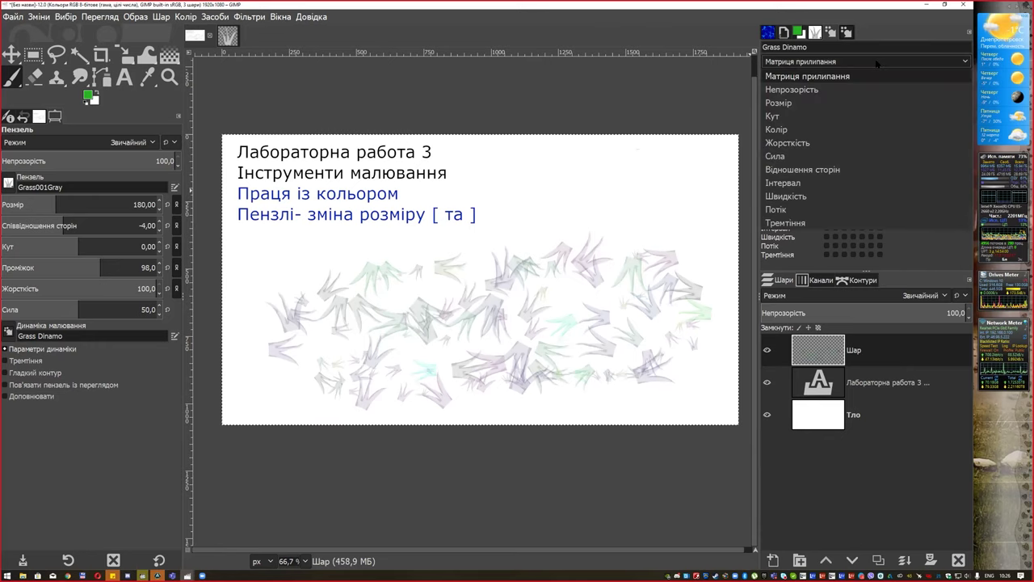
pyautogui.click(802, 103)
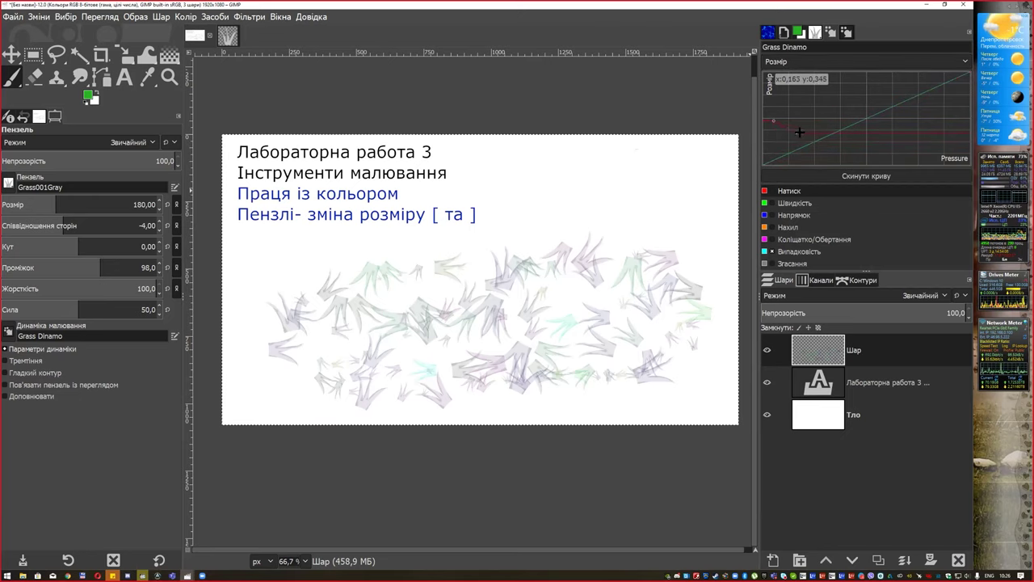
pyautogui.moveTo(927, 129); pyautogui.dragTo(931, 112)
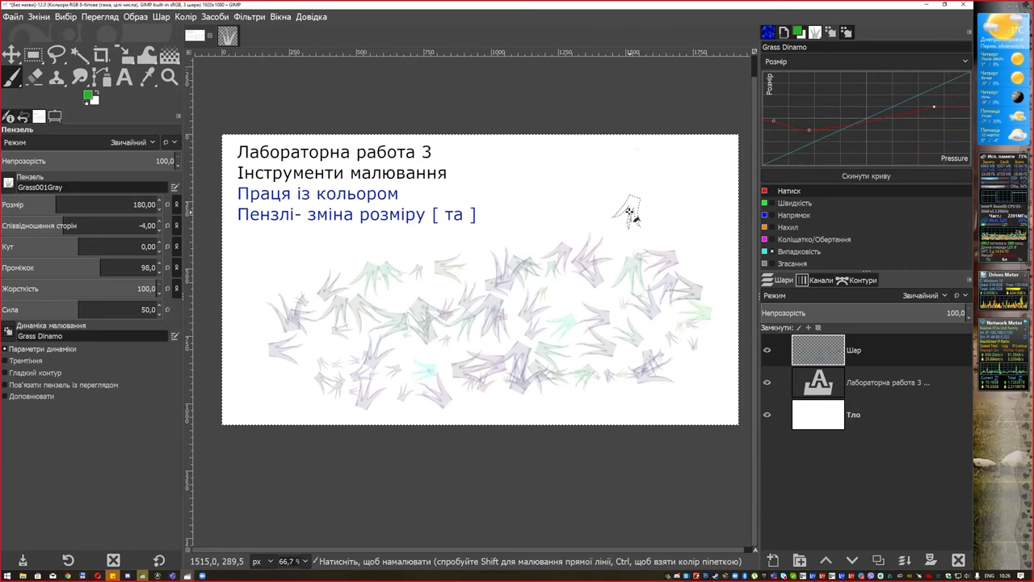
# Clear the test strokes, paint a diagonal row of grass, and return to the mapping matrix
pyautogui.press('Delete')
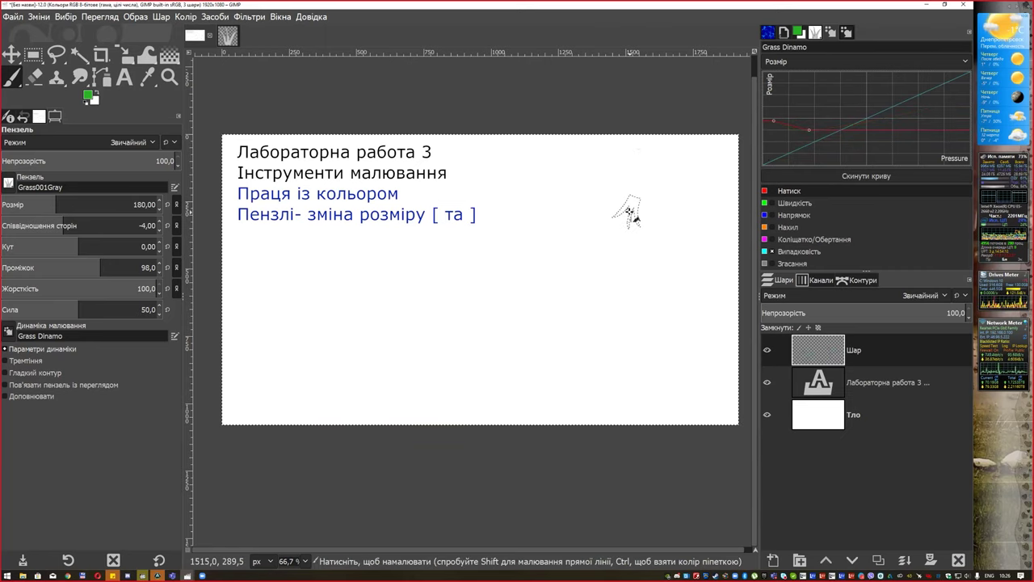
pyautogui.moveTo(632, 253); pyautogui.dragTo(416, 316)
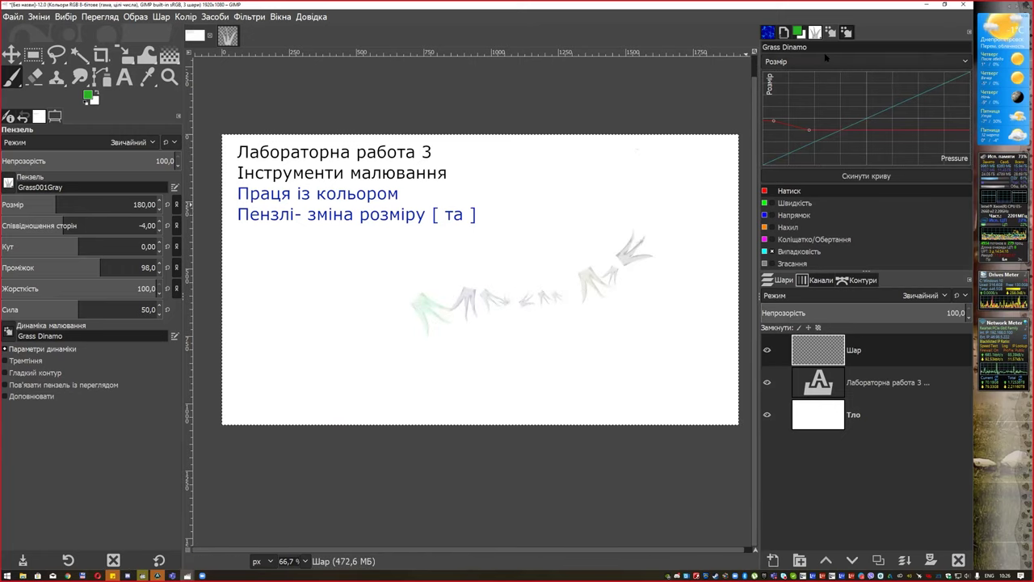
pyautogui.click(864, 62)
pyautogui.click(841, 69)
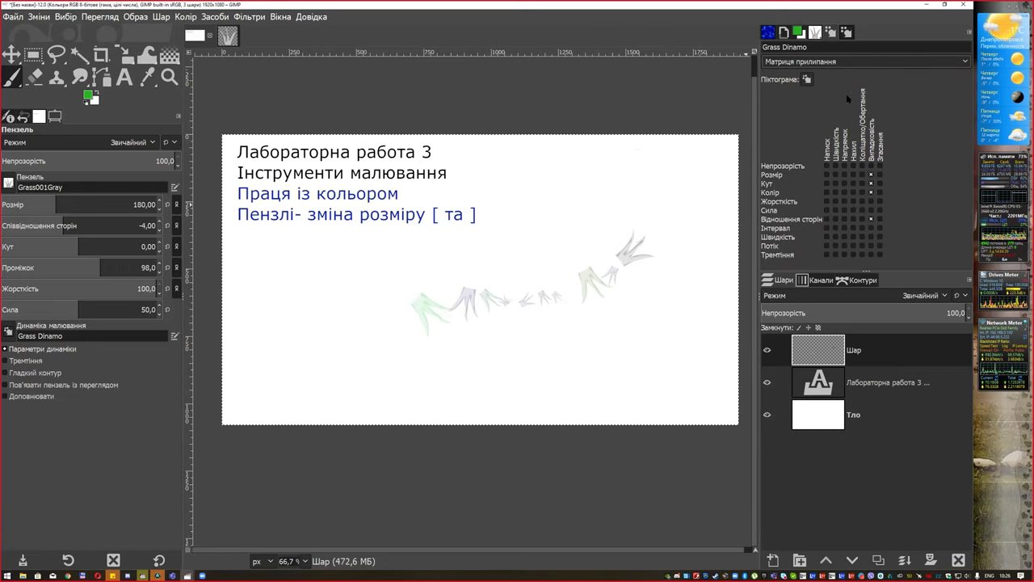
# Show the Angle curves and adjust the Pressure curve points while painting test grass rows
pyautogui.click(848, 62)
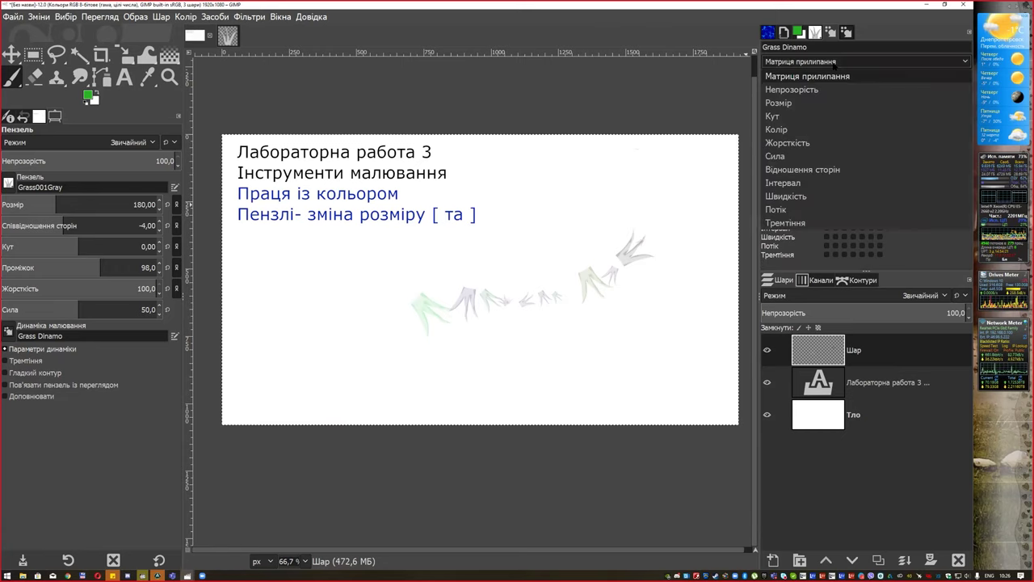
pyautogui.click(791, 117)
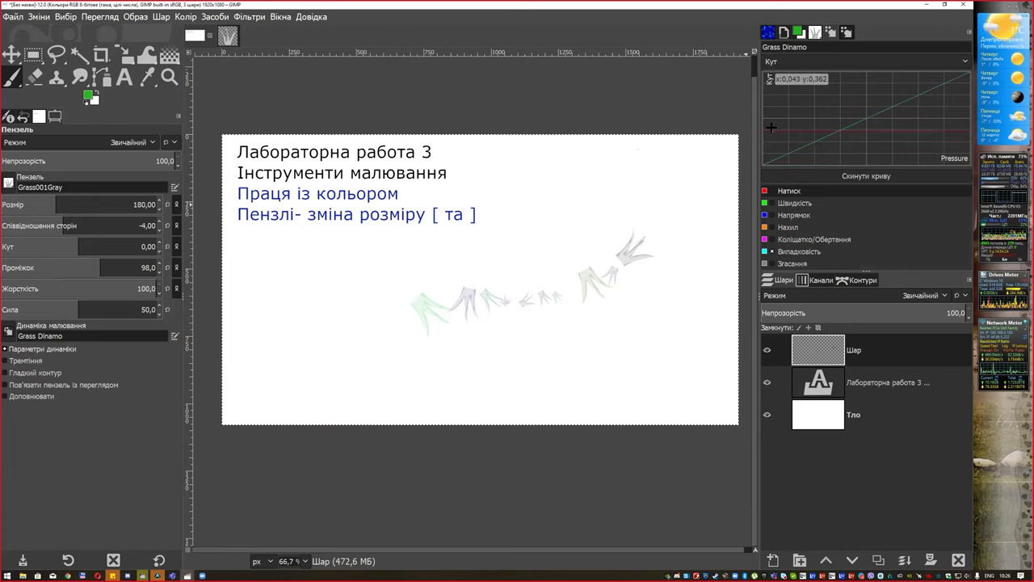
pyautogui.moveTo(628, 360)
pyautogui.mouseDown()
pyautogui.moveTo(605, 351)
pyautogui.moveTo(450, 351)
pyautogui.moveTo(328, 364)
pyautogui.moveTo(487, 365)
pyautogui.mouseUp()
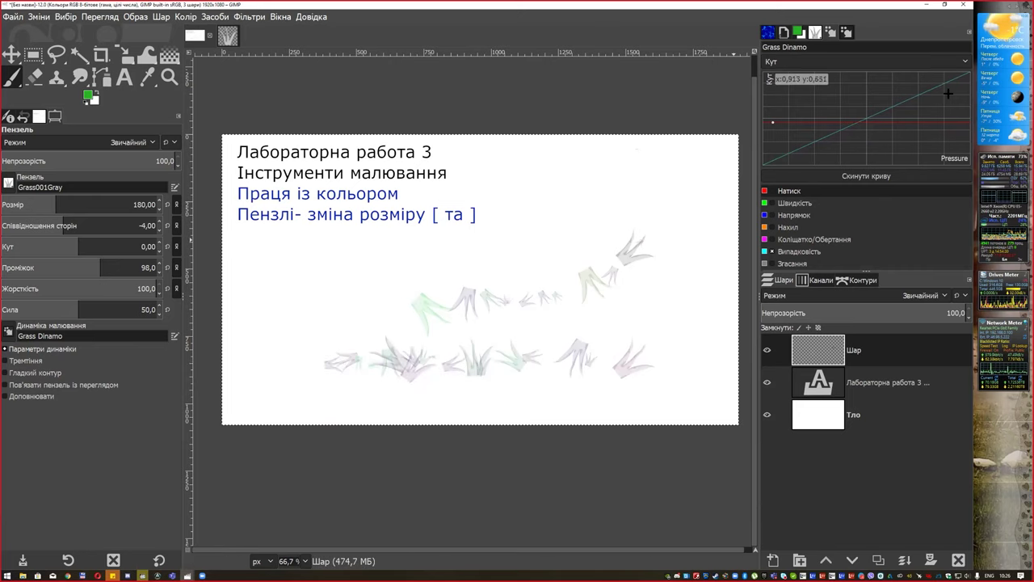
pyautogui.moveTo(956, 99); pyautogui.dragTo(956, 87)
pyautogui.moveTo(565, 249); pyautogui.dragTo(368, 271)
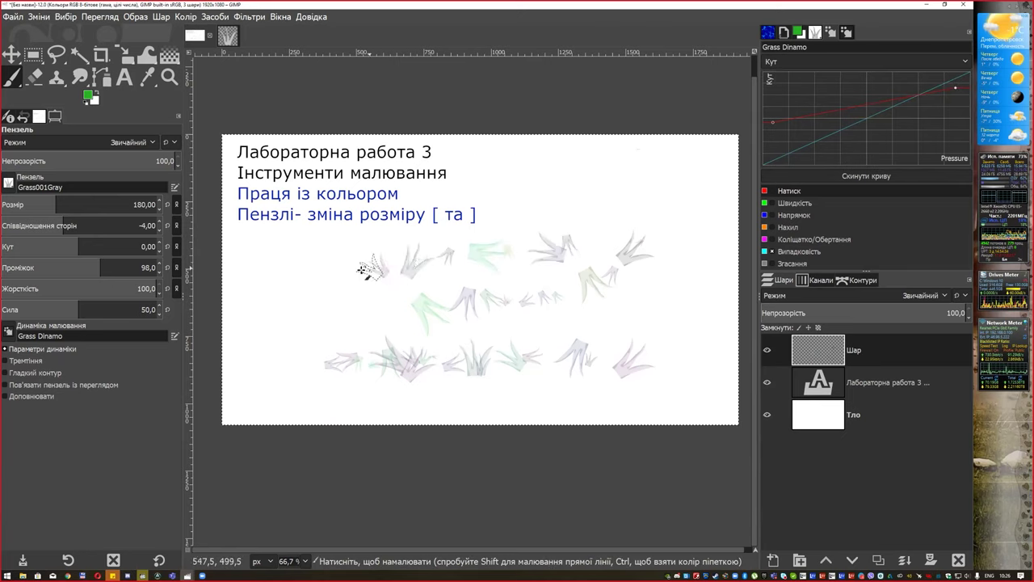
pyautogui.moveTo(773, 122); pyautogui.dragTo(788, 92)
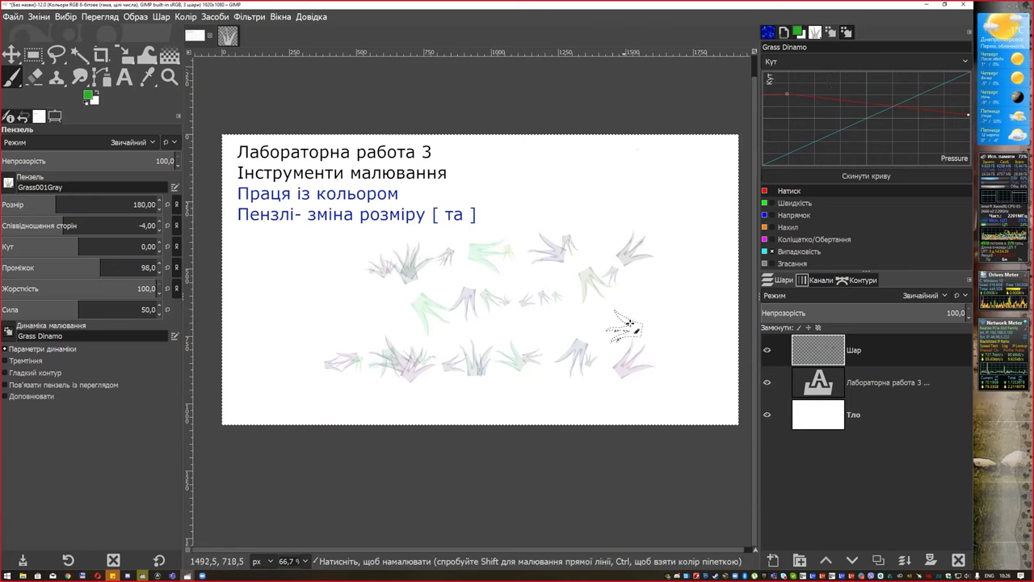
pyautogui.moveTo(628, 321); pyautogui.dragTo(595, 323)
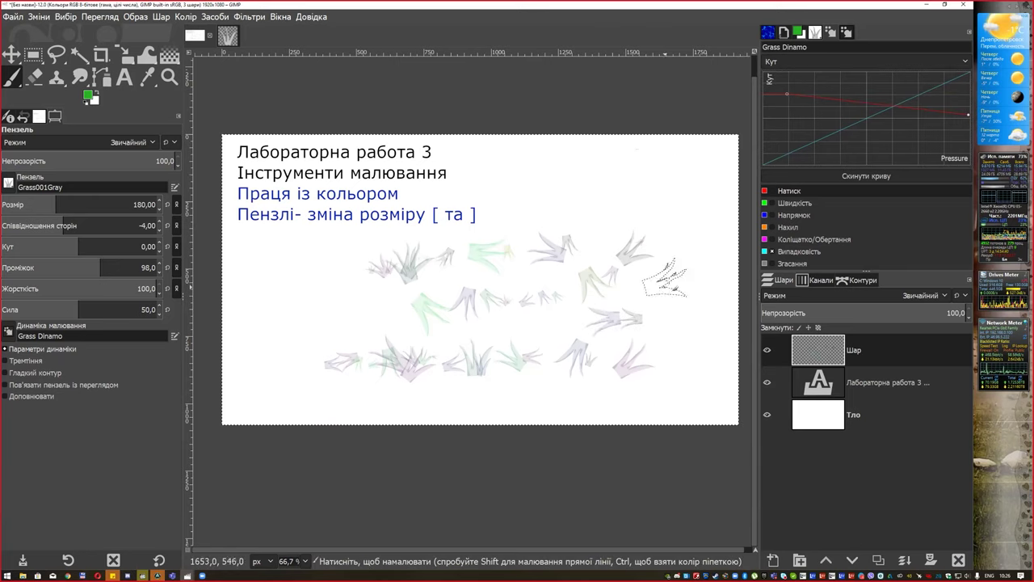
pyautogui.moveTo(789, 97); pyautogui.dragTo(788, 127)
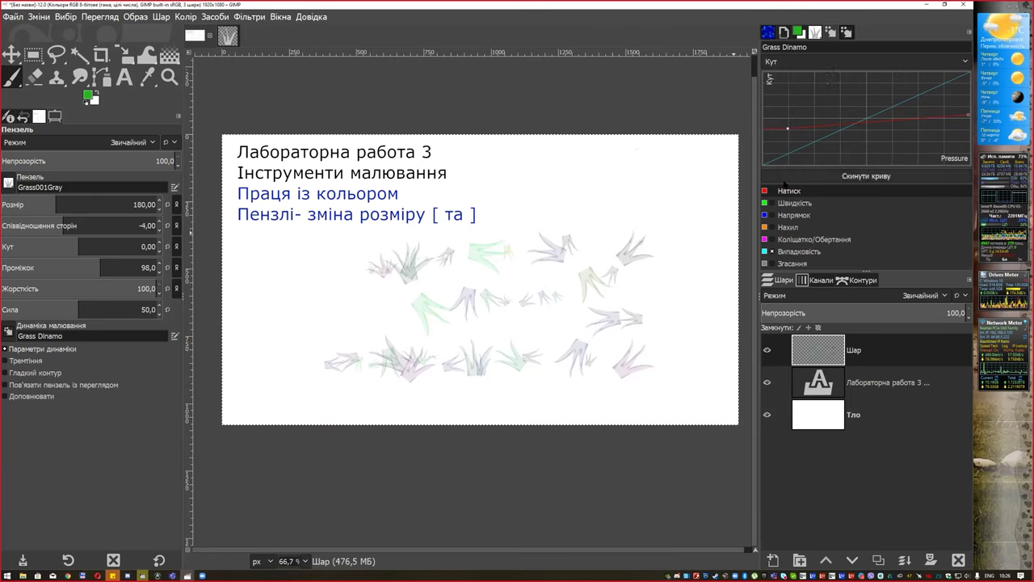
# Rearrange the Angle curve endpoints, ending with the right end raised to the top
pyautogui.moveTo(769, 128); pyautogui.dragTo(765, 160)
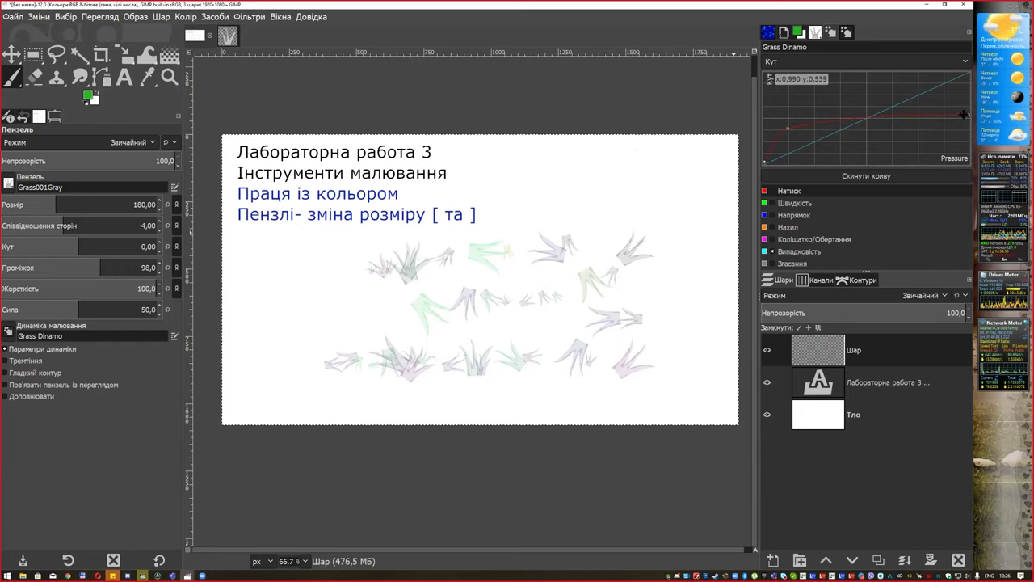
pyautogui.moveTo(961, 96); pyautogui.dragTo(959, 77)
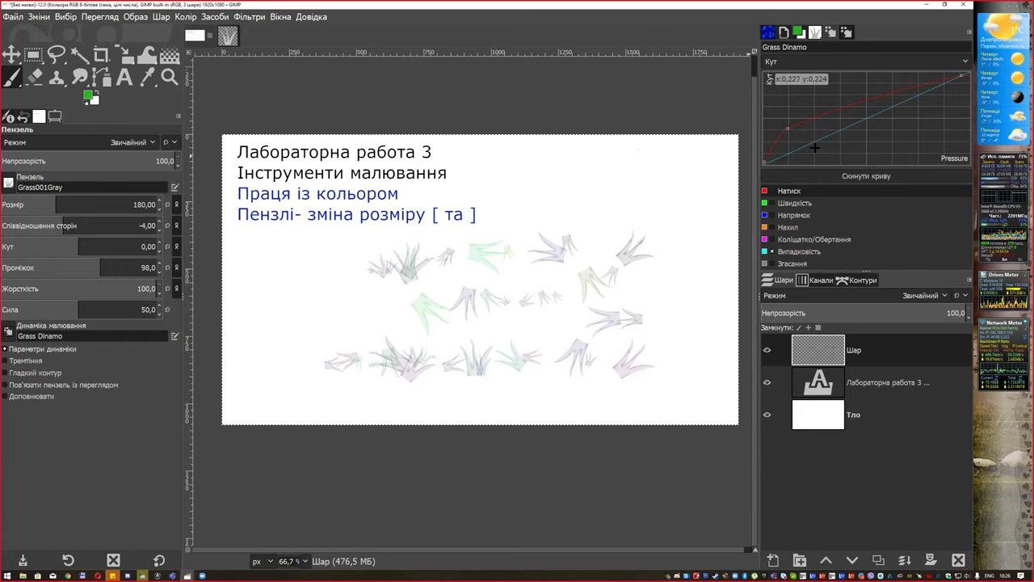
pyautogui.moveTo(765, 161); pyautogui.dragTo(769, 76)
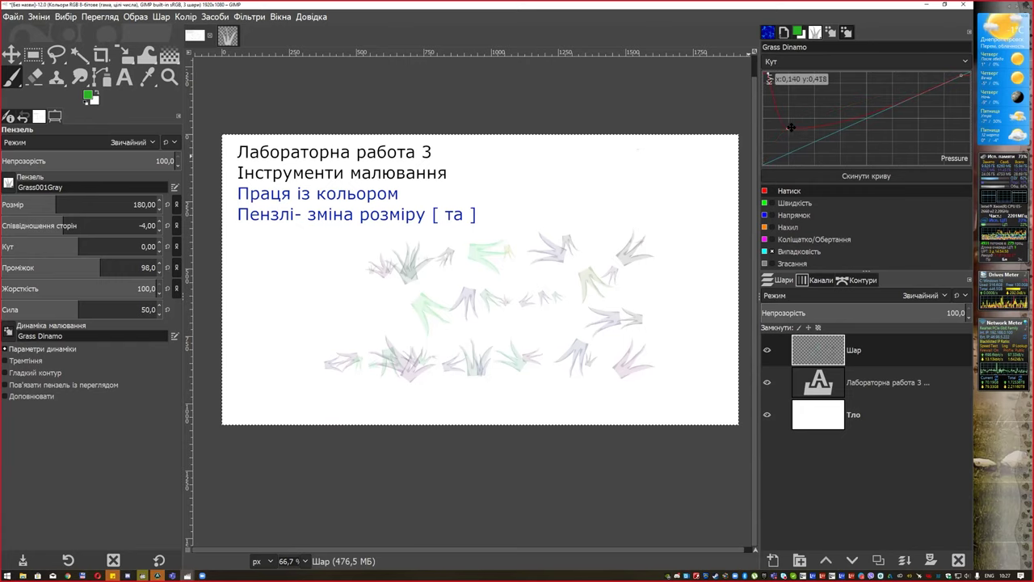
pyautogui.moveTo(967, 77); pyautogui.dragTo(967, 152)
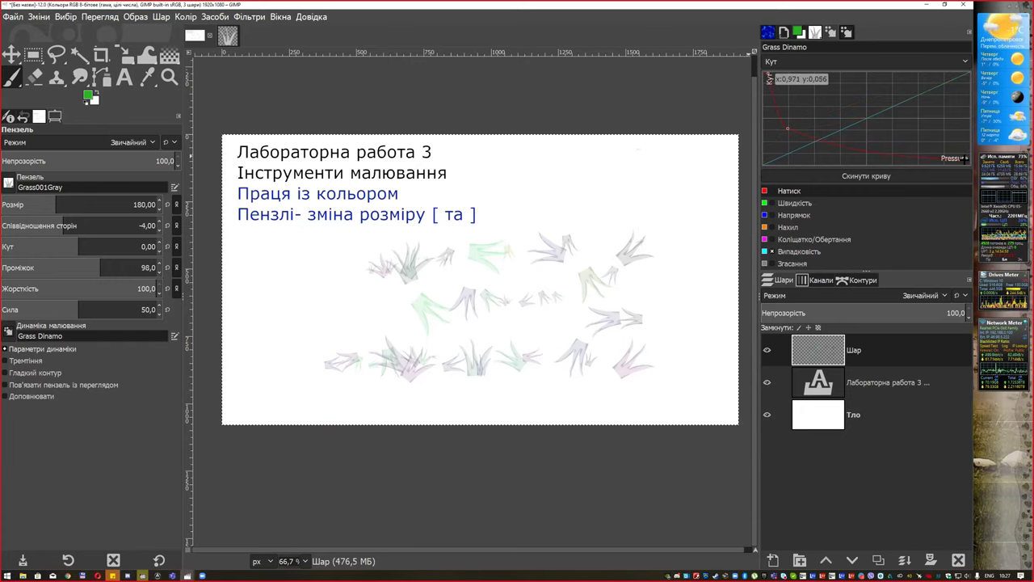
pyautogui.moveTo(650, 202); pyautogui.dragTo(566, 214)
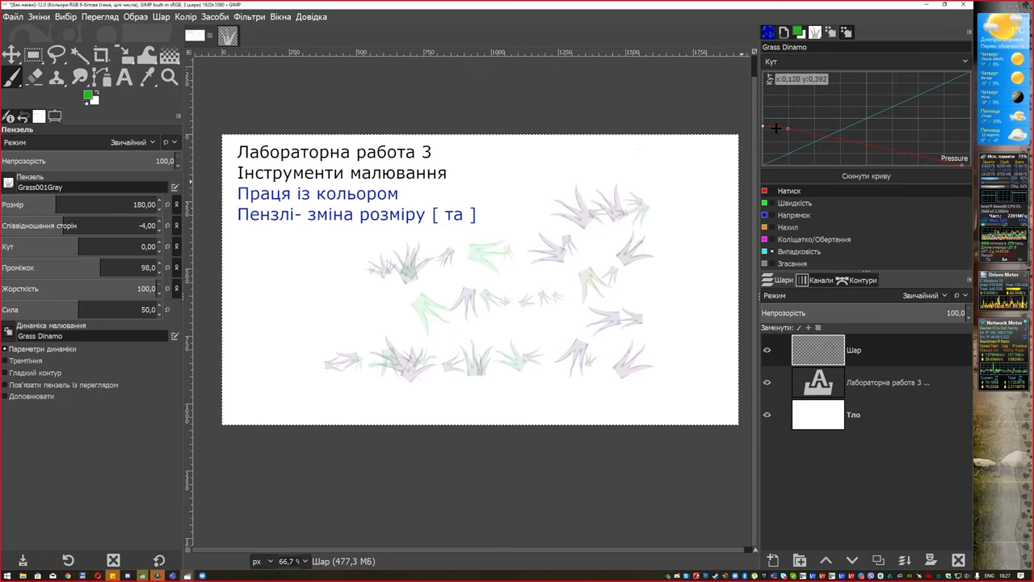
pyautogui.moveTo(811, 73); pyautogui.dragTo(818, 75)
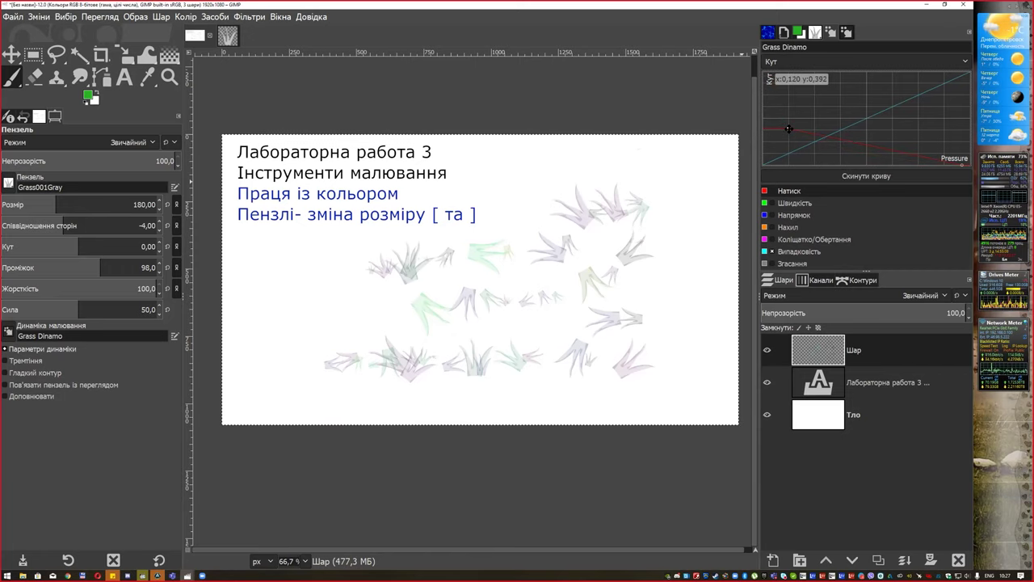
pyautogui.moveTo(968, 154); pyautogui.dragTo(961, 73)
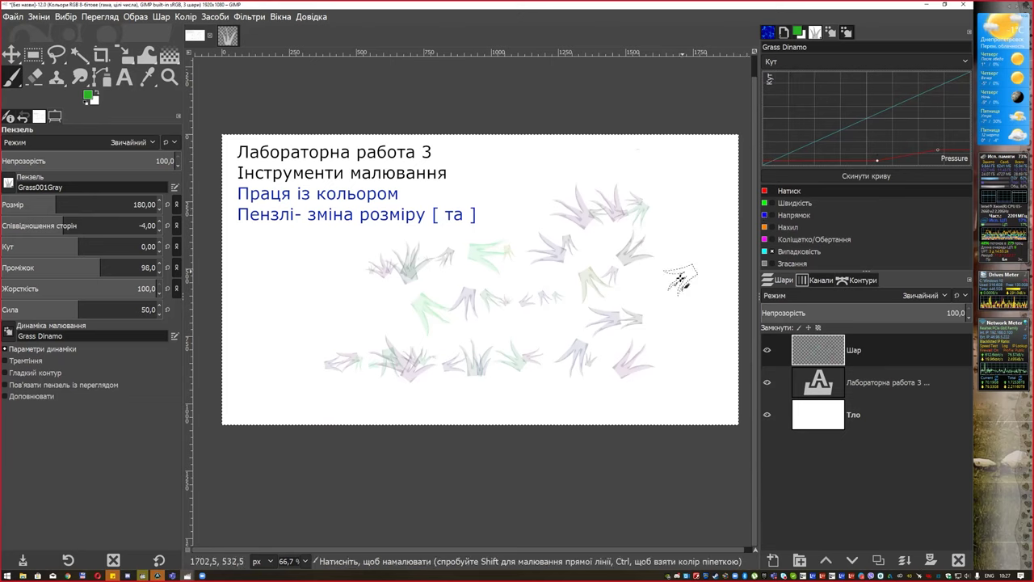
# Reset the Angle curve, lift its left end to the top and lower its right end, testing with strokes
pyautogui.moveTo(614, 323); pyautogui.dragTo(683, 256)
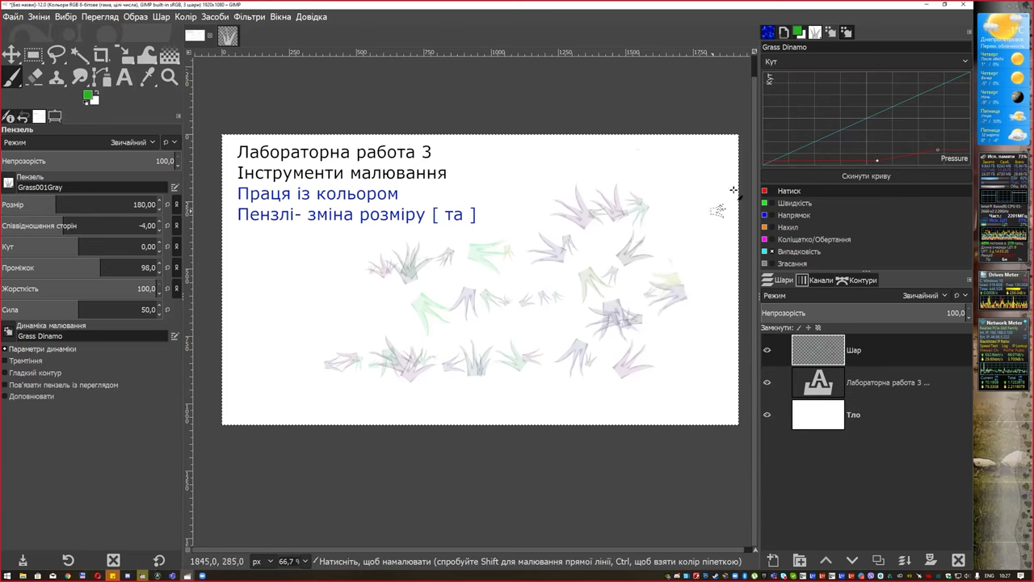
pyautogui.click(876, 176)
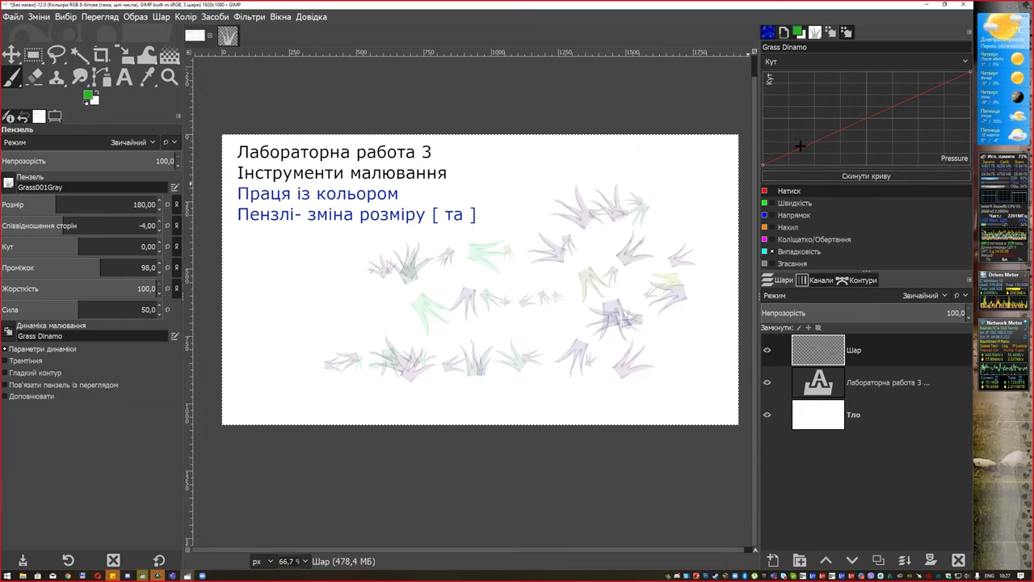
pyautogui.moveTo(766, 166); pyautogui.dragTo(764, 74)
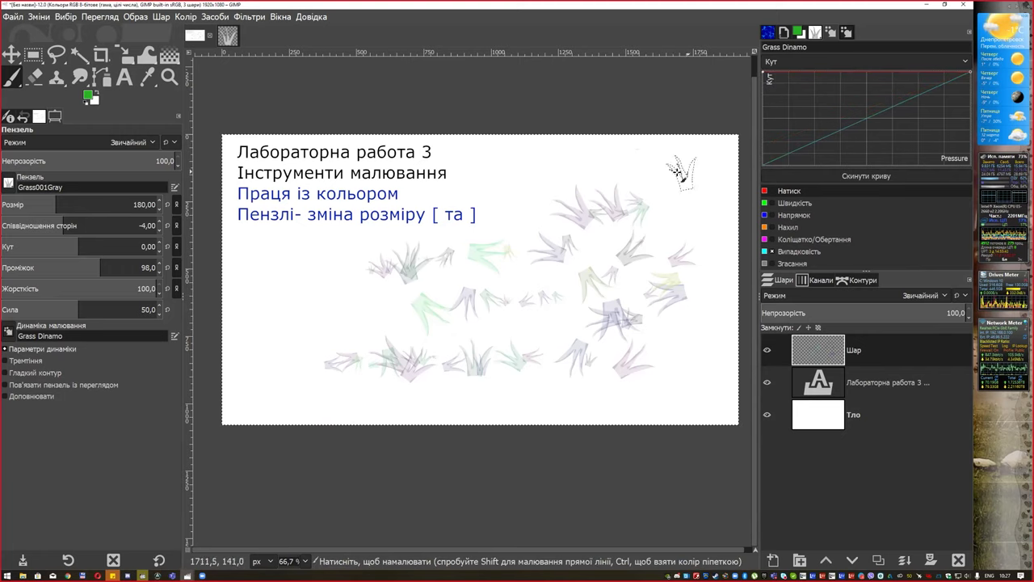
pyautogui.moveTo(663, 171); pyautogui.dragTo(699, 163)
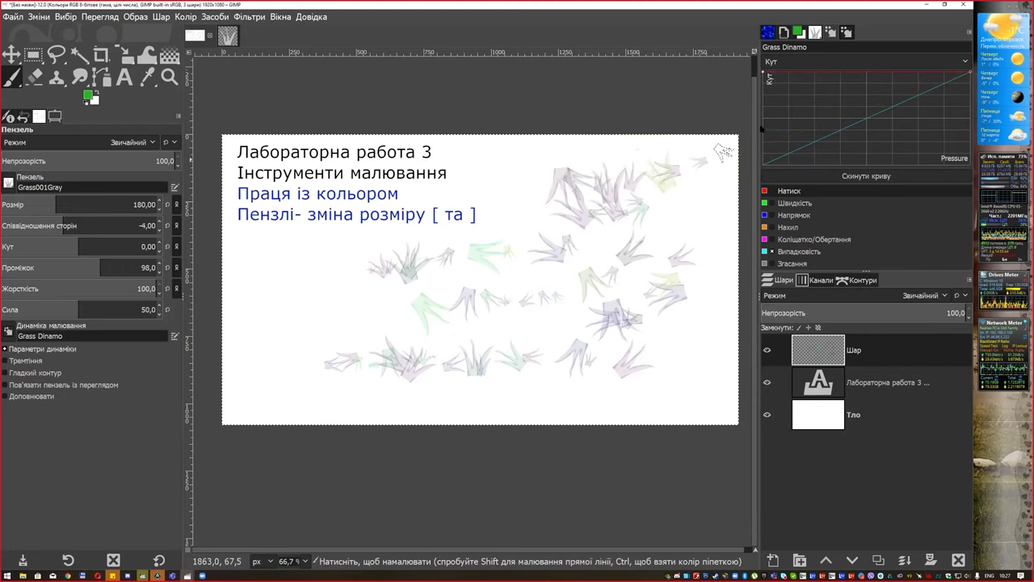
pyautogui.moveTo(968, 72); pyautogui.dragTo(960, 93)
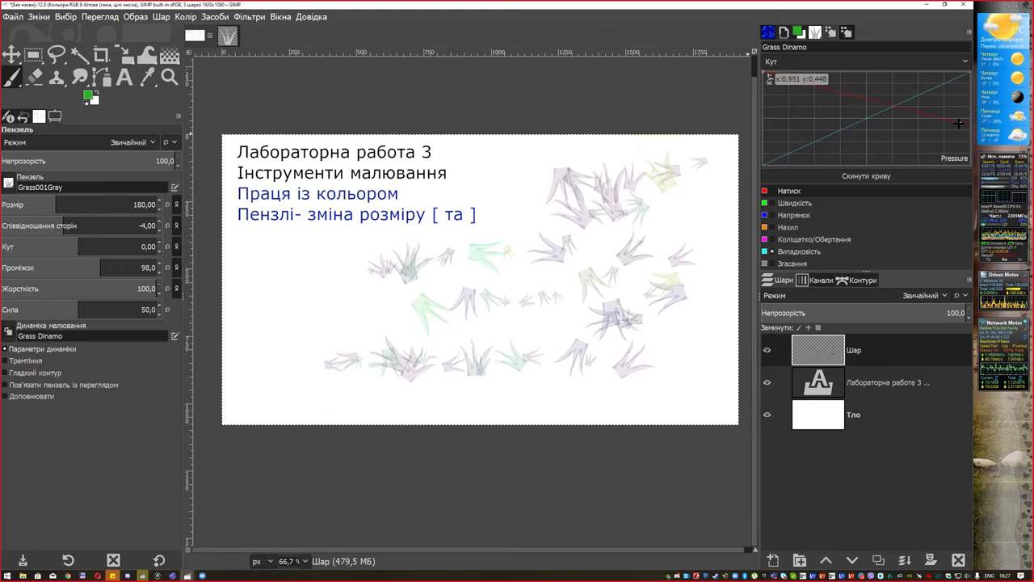
pyautogui.moveTo(550, 263)
pyautogui.mouseDown()
pyautogui.moveTo(326, 351)
pyautogui.moveTo(521, 304)
pyautogui.mouseUp()
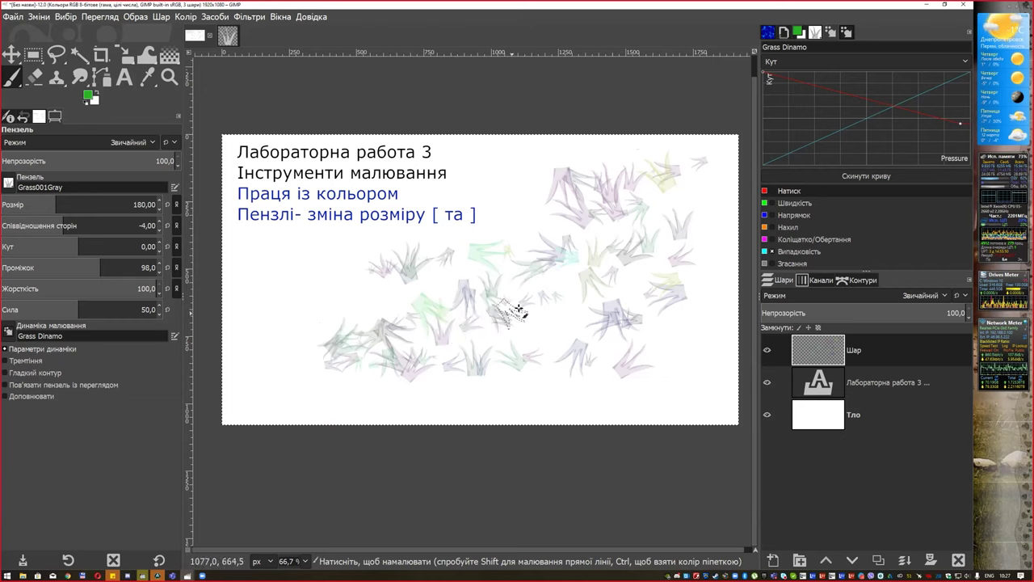
pyautogui.click(824, 63)
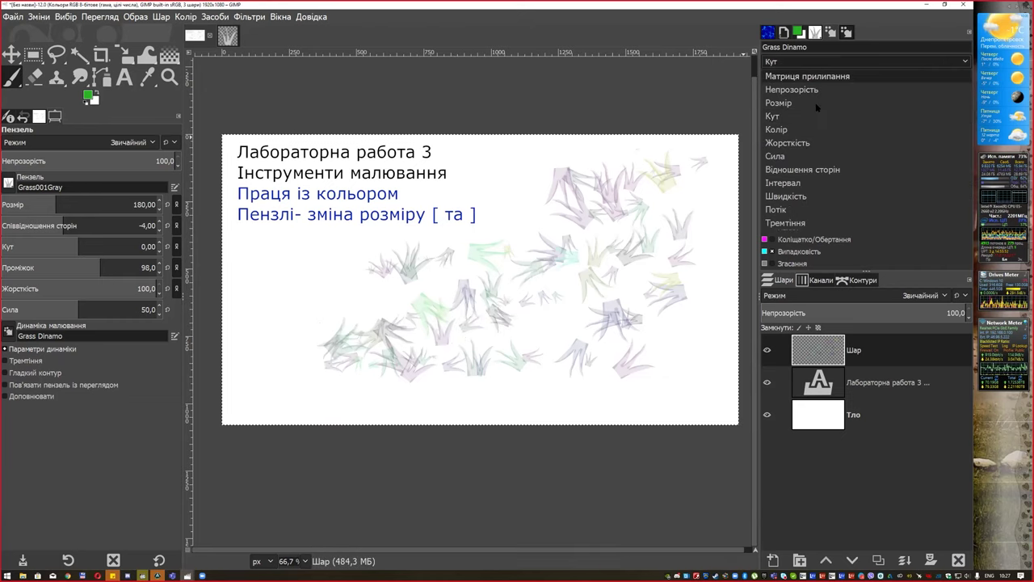
pyautogui.click(798, 117)
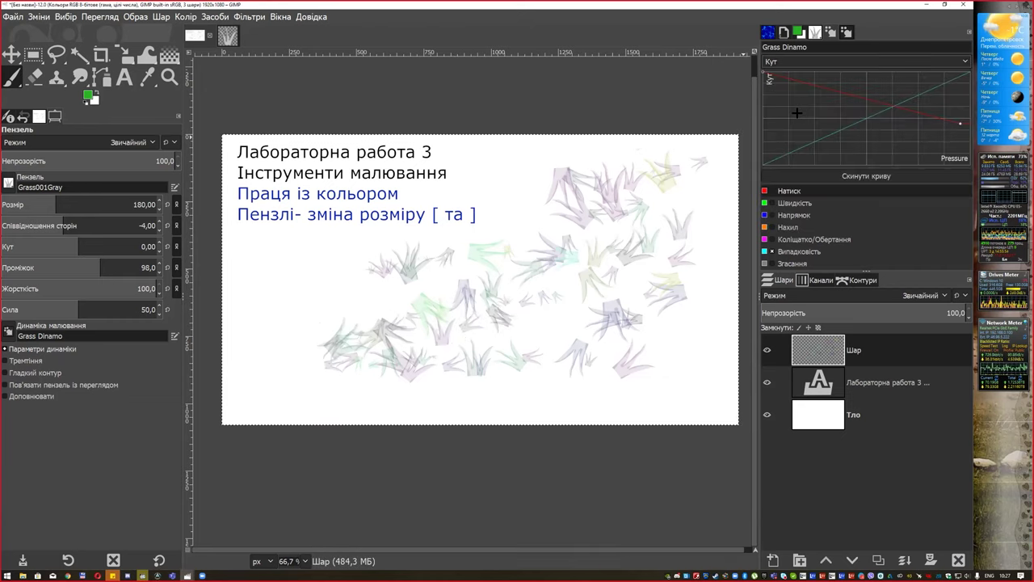
# Return to the mapping matrix, clear the test dabs, and paint a pale green grass row along the bottom
pyautogui.click(809, 62)
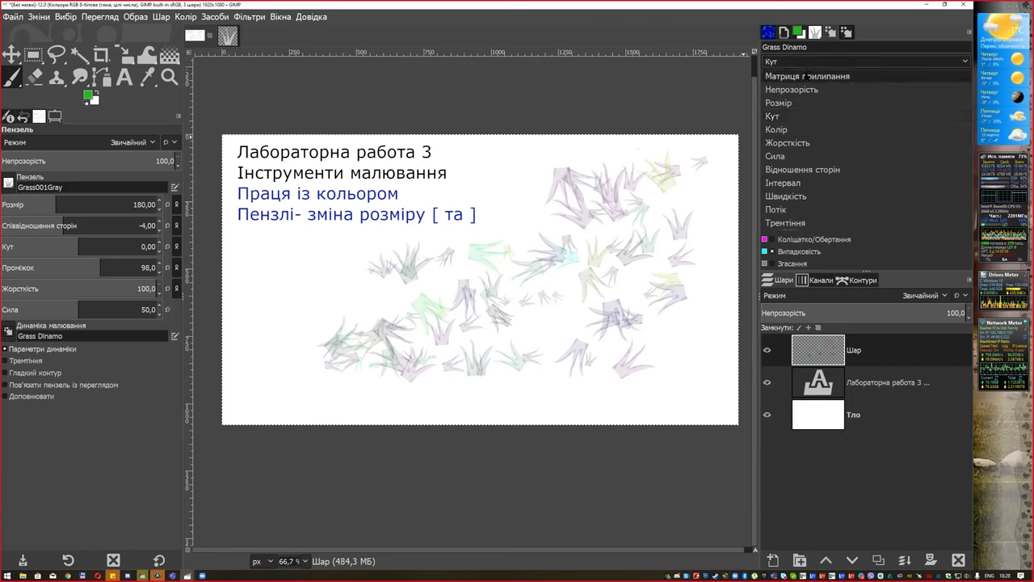
pyautogui.click(808, 69)
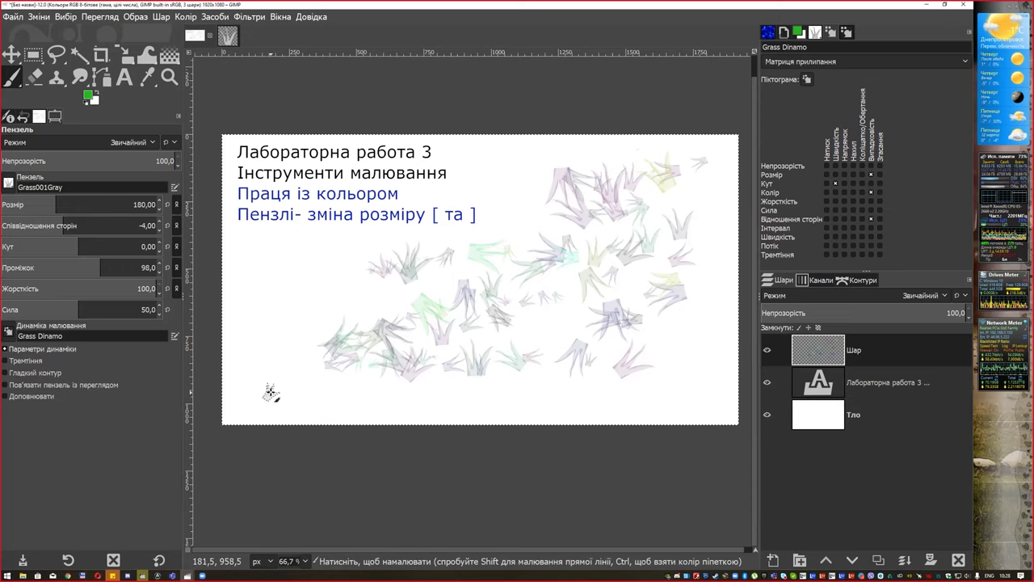
pyautogui.moveTo(288, 394); pyautogui.dragTo(343, 394)
pyautogui.moveTo(413, 397); pyautogui.dragTo(582, 397)
pyautogui.moveTo(407, 383); pyautogui.dragTo(292, 362)
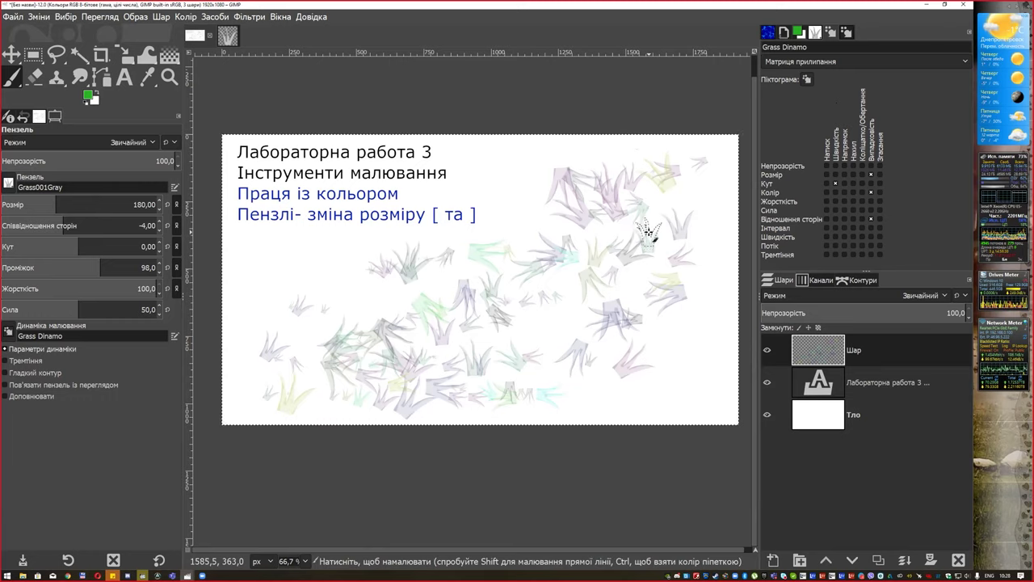
pyautogui.press('Delete')
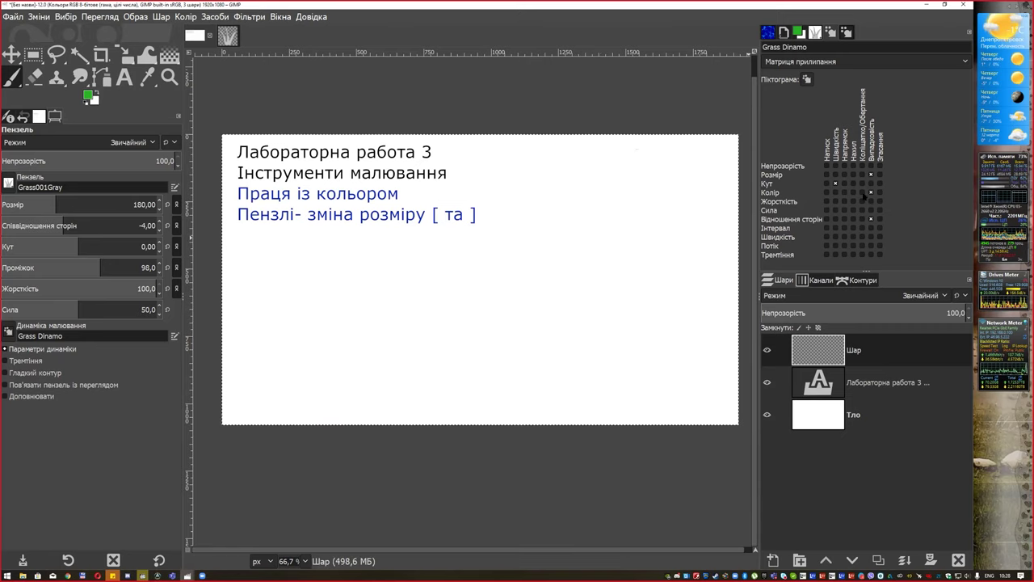
pyautogui.moveTo(681, 342)
pyautogui.mouseDown()
pyautogui.moveTo(404, 371)
pyautogui.moveTo(545, 404)
pyautogui.moveTo(621, 395)
pyautogui.mouseUp()
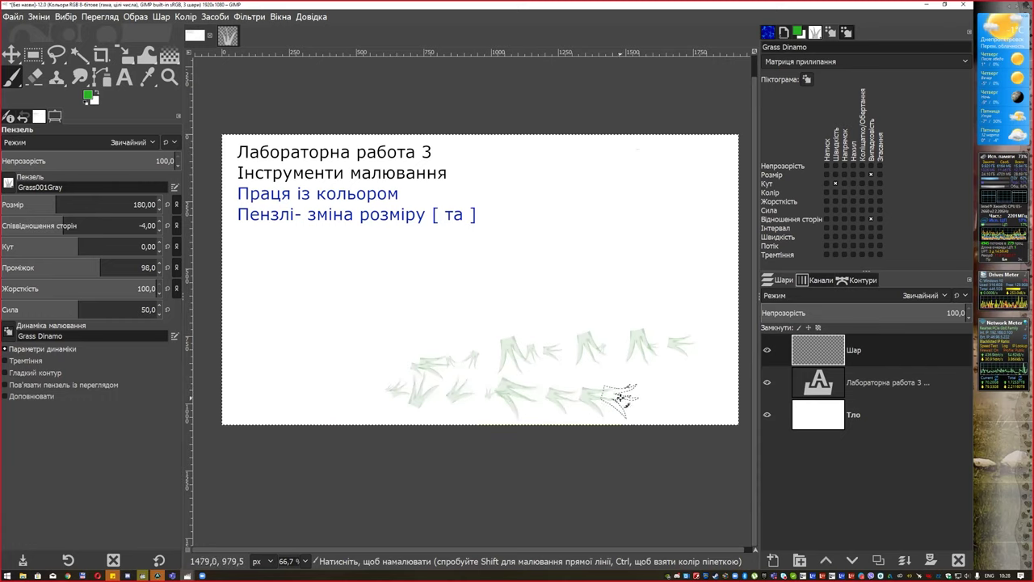
# Shape the Grass Dinamo angle curve to rise from a lowered left end to the top right
pyautogui.click(864, 61)
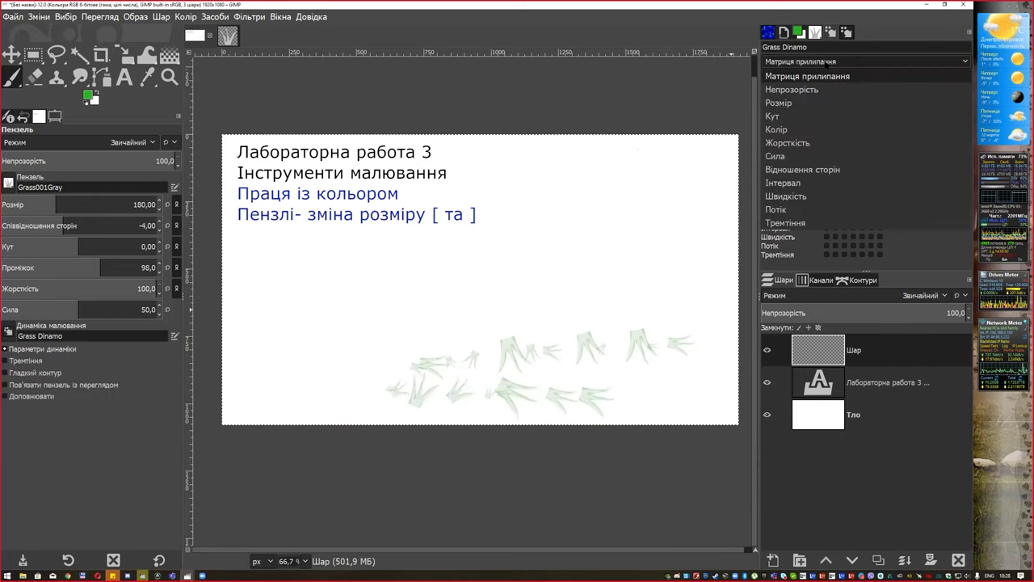
pyautogui.click(776, 116)
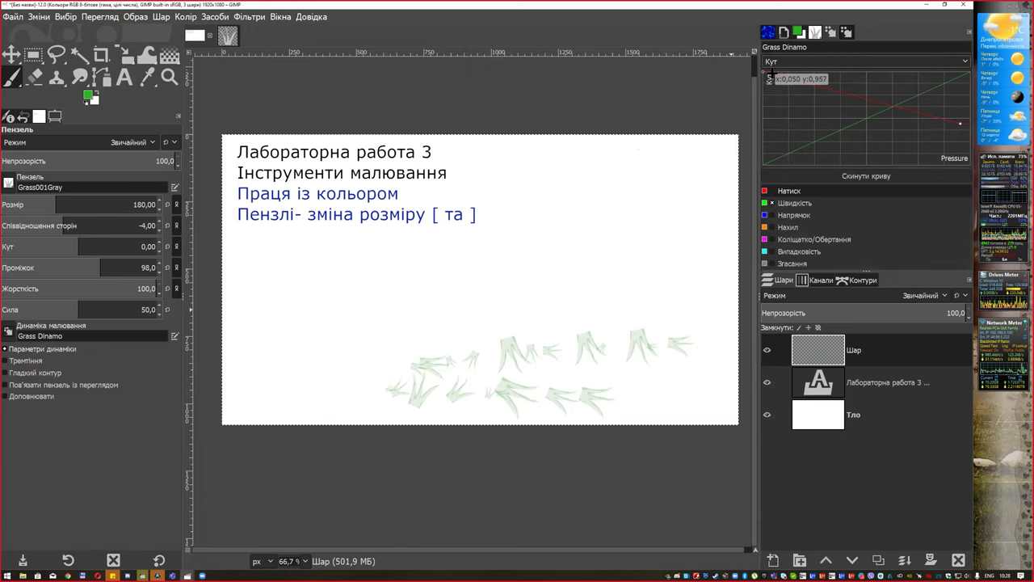
pyautogui.moveTo(771, 75); pyautogui.dragTo(767, 165)
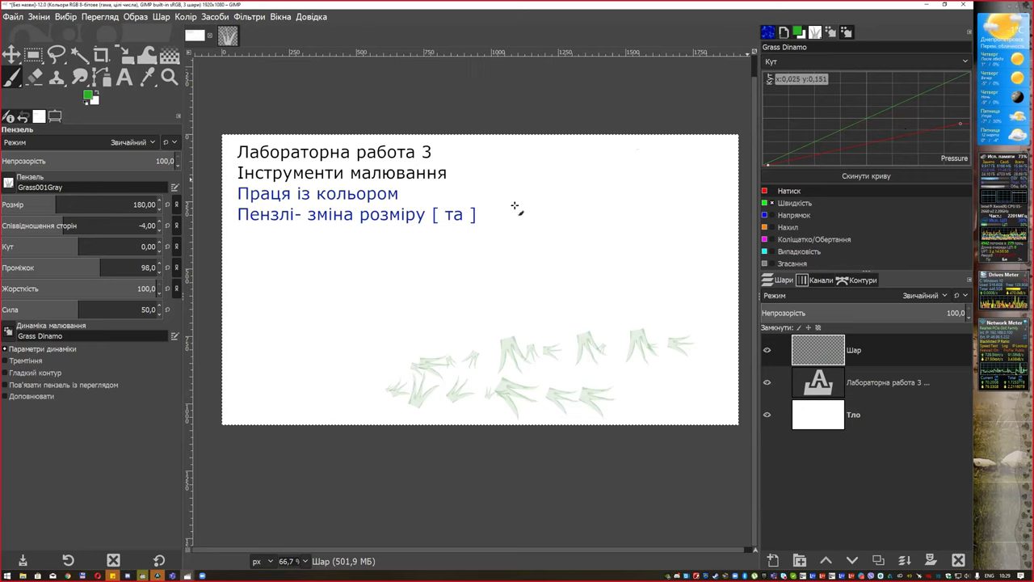
pyautogui.moveTo(461, 266); pyautogui.dragTo(582, 284)
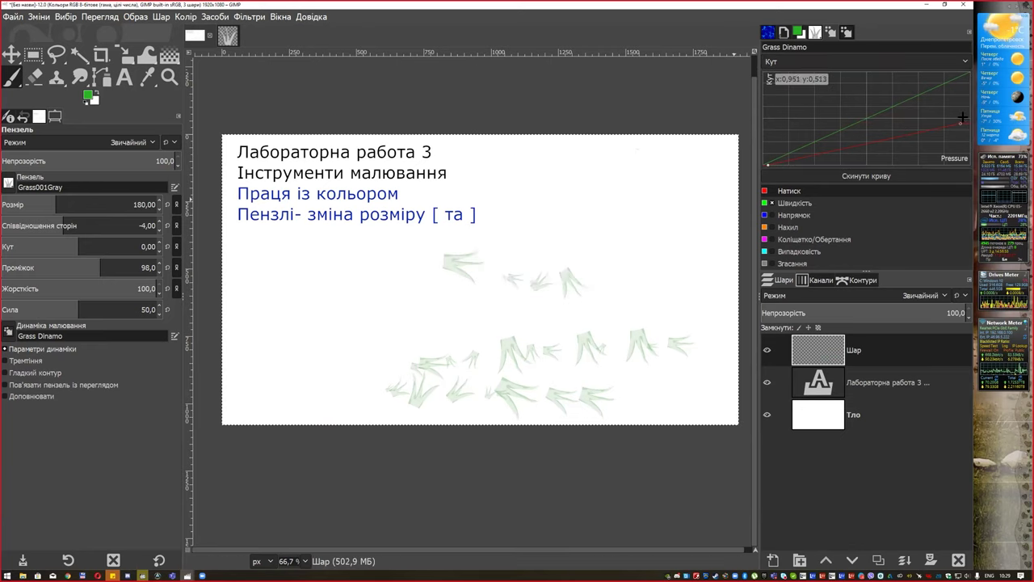
pyautogui.moveTo(962, 121); pyautogui.dragTo(954, 72)
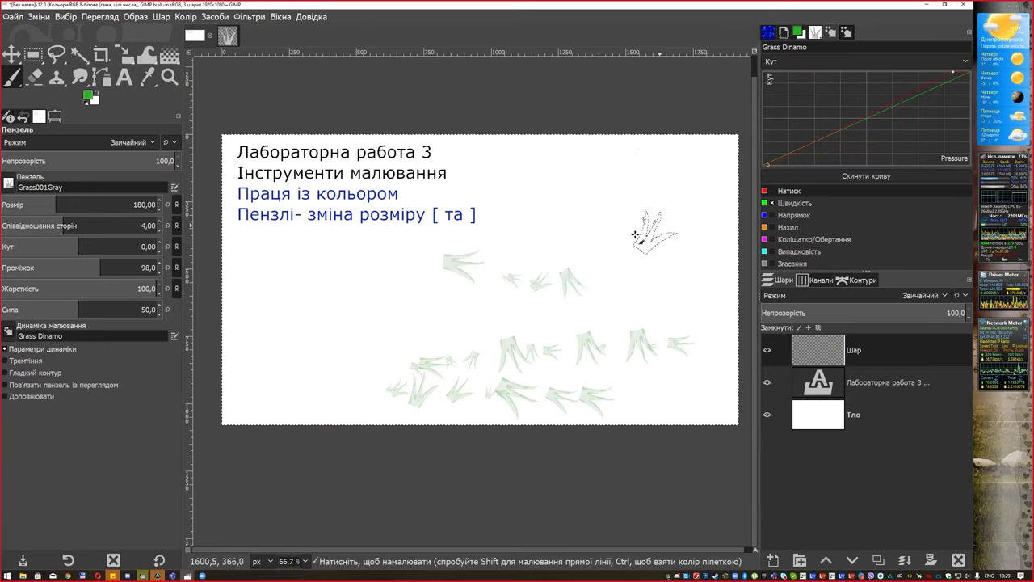
pyautogui.moveTo(620, 235)
pyautogui.mouseDown()
pyautogui.moveTo(652, 236)
pyautogui.moveTo(655, 294)
pyautogui.moveTo(611, 300)
pyautogui.mouseUp()
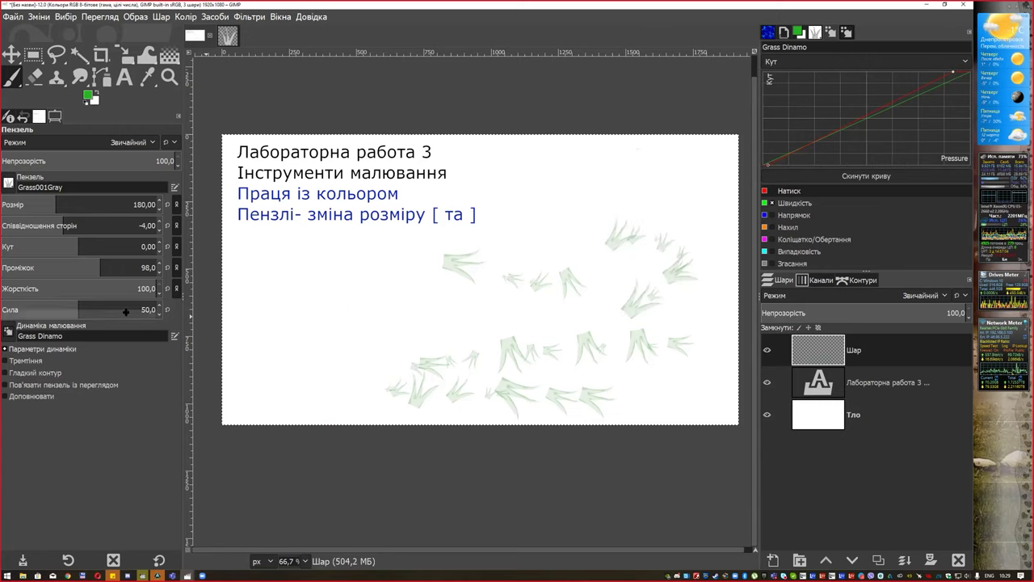
# Set the brush angle to -52, paint a test grass row, then erase all the strokes
pyautogui.moveTo(78, 247); pyautogui.dragTo(57, 247)
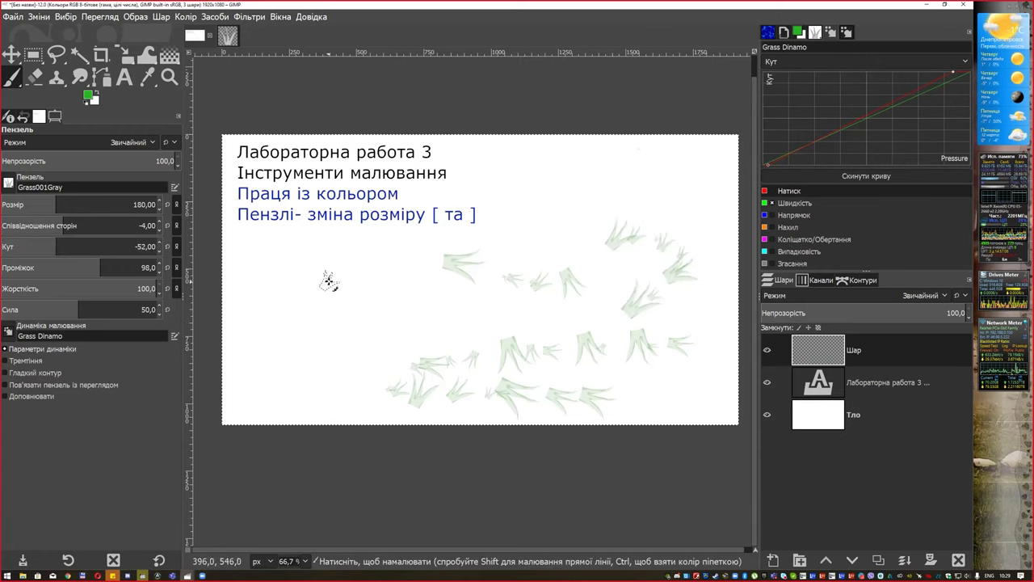
pyautogui.moveTo(329, 282)
pyautogui.mouseDown()
pyautogui.moveTo(330, 293)
pyautogui.moveTo(512, 316)
pyautogui.moveTo(422, 323)
pyautogui.moveTo(391, 343)
pyautogui.moveTo(418, 360)
pyautogui.mouseUp()
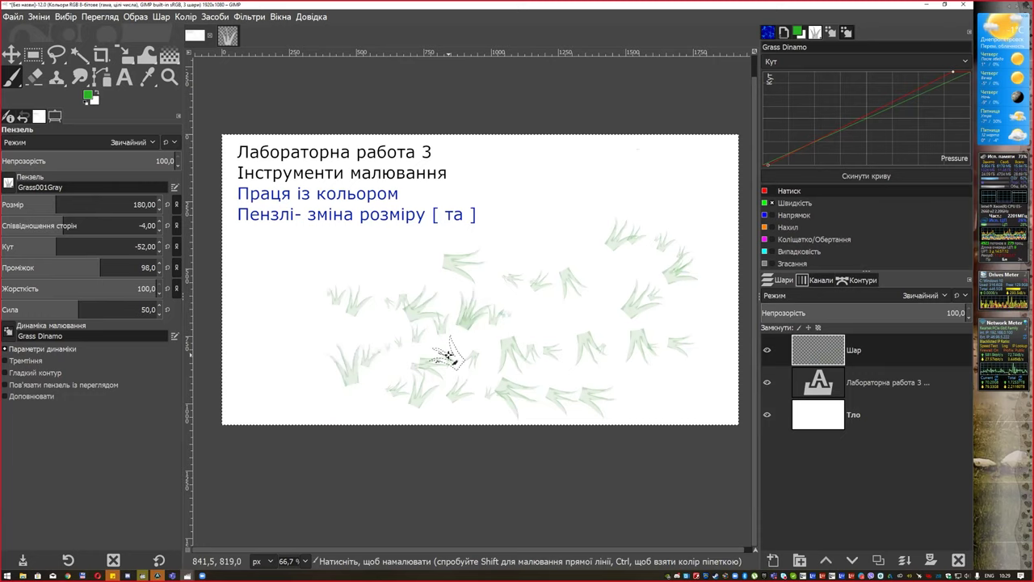
pyautogui.press('Delete')
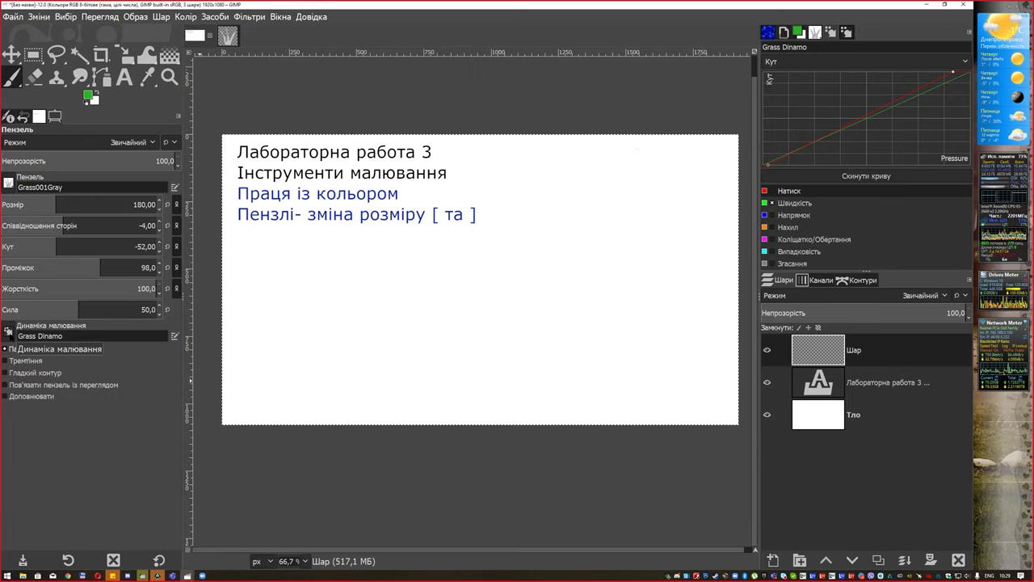
# Select the foreground-to-background HSV gradient and paint test grass stamps at lower left
pyautogui.click(6, 349)
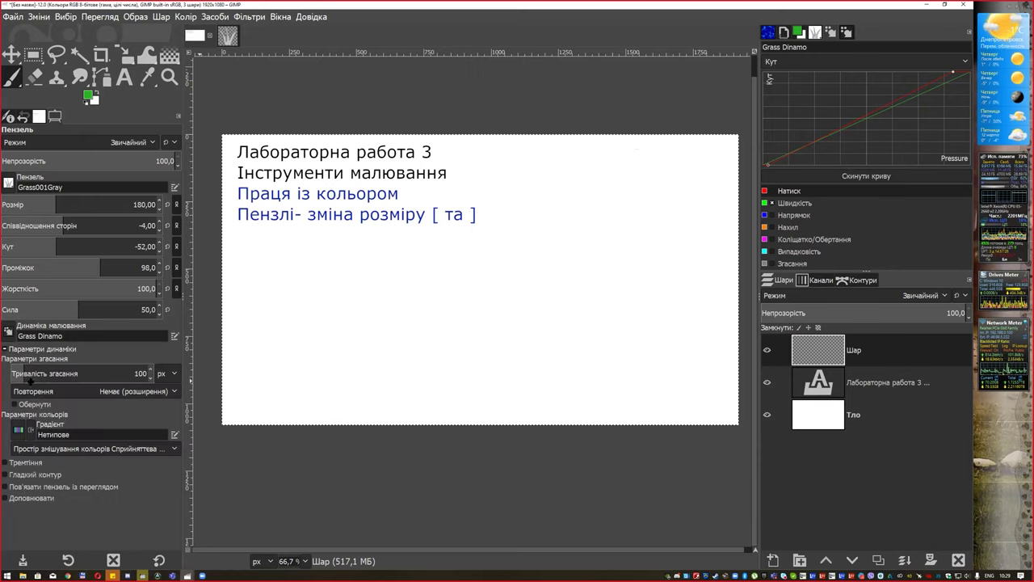
pyautogui.click(20, 432)
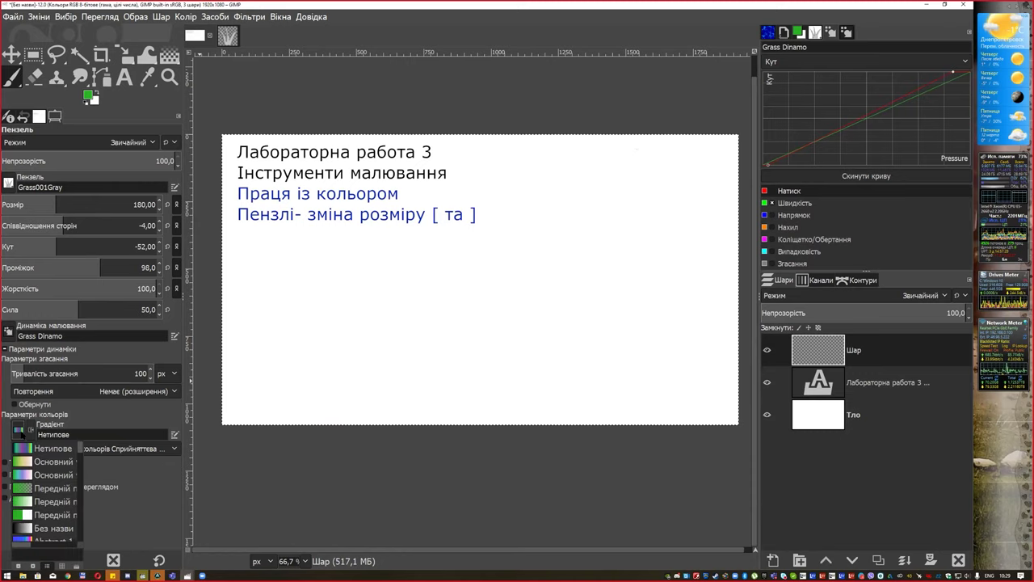
pyautogui.click(28, 431)
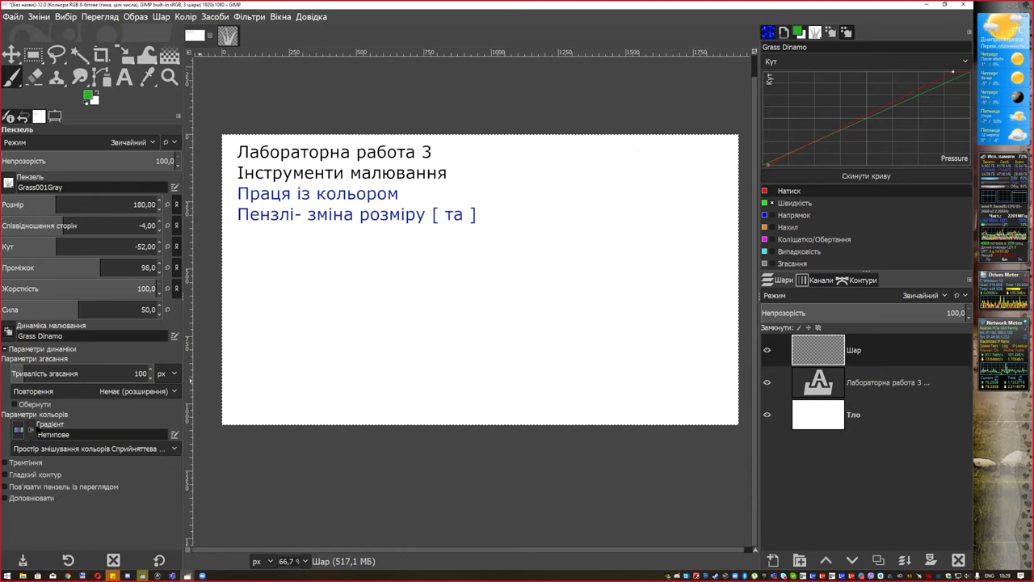
pyautogui.click(20, 430)
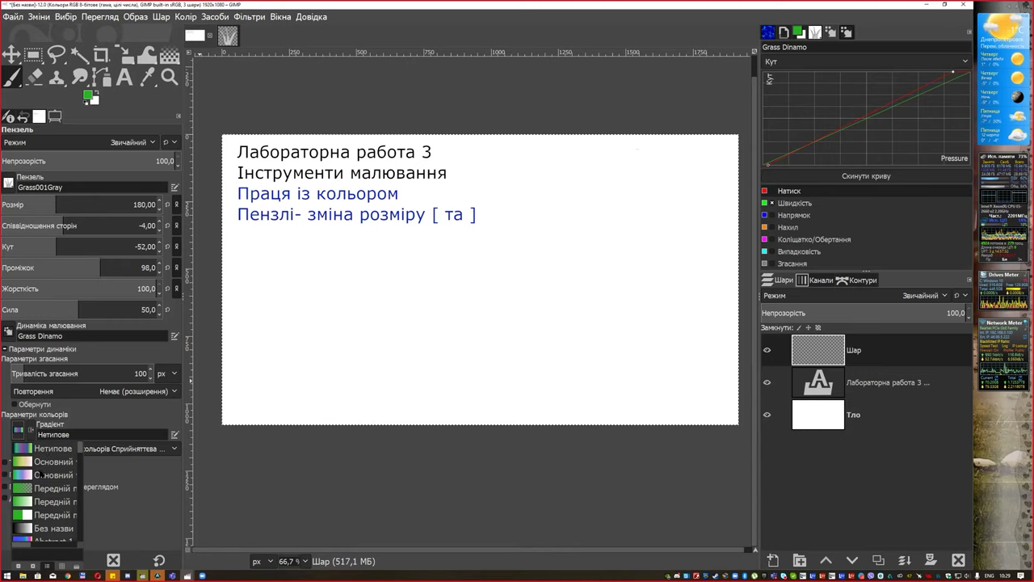
pyautogui.click(29, 475)
pyautogui.moveTo(272, 372)
pyautogui.mouseDown()
pyautogui.moveTo(323, 362)
pyautogui.moveTo(360, 376)
pyautogui.mouseUp()
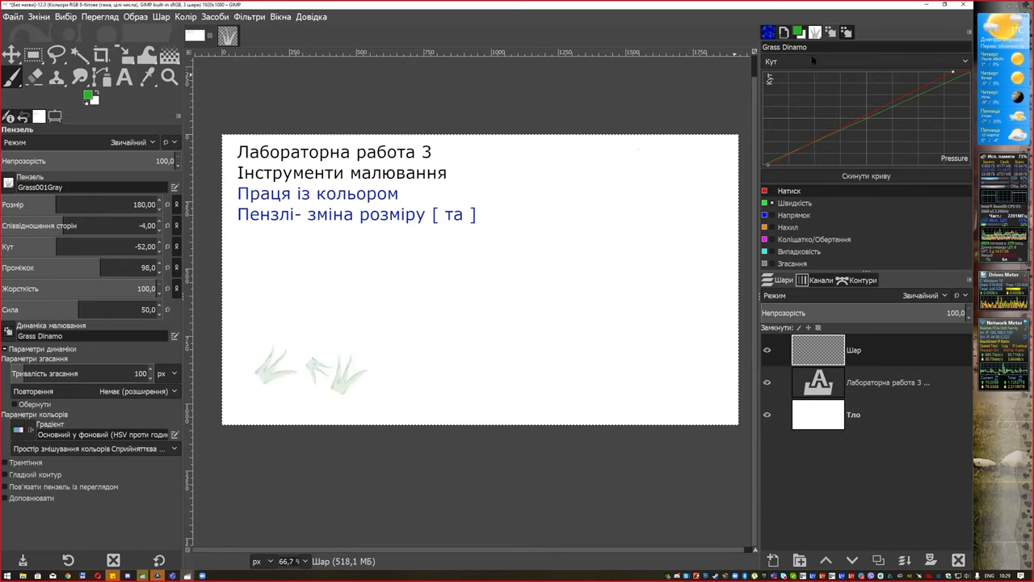
# Switch the paintbrush to Color From Gradient dynamics and stamp two grass clumps
pyautogui.click(832, 31)
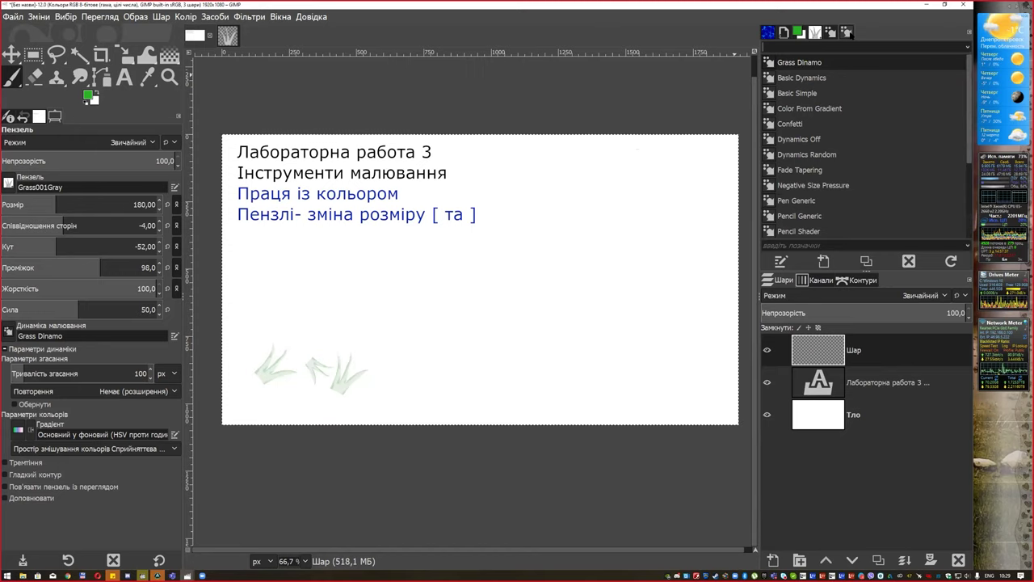
pyautogui.click(823, 112)
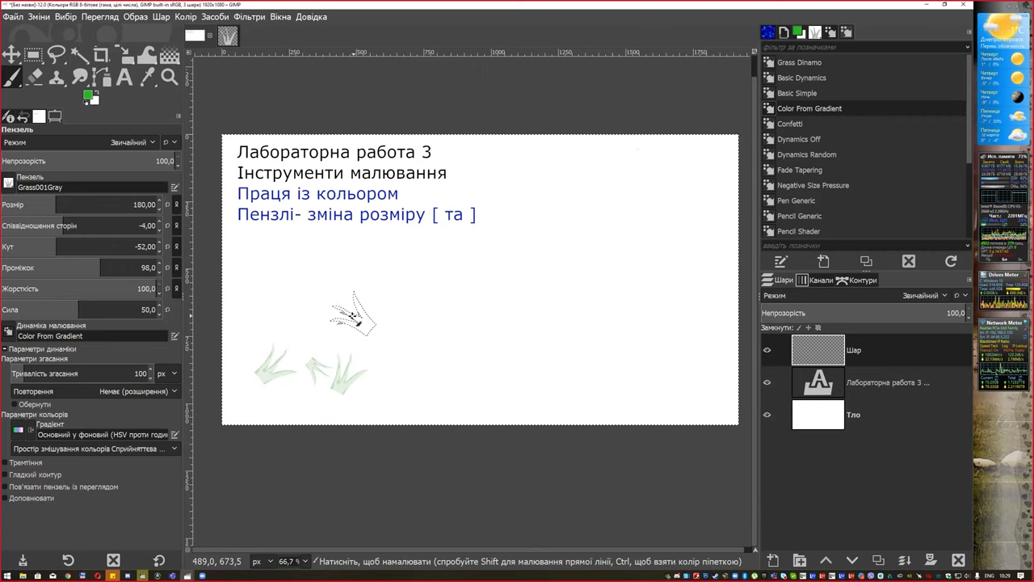
pyautogui.click(338, 320)
pyautogui.click(569, 323)
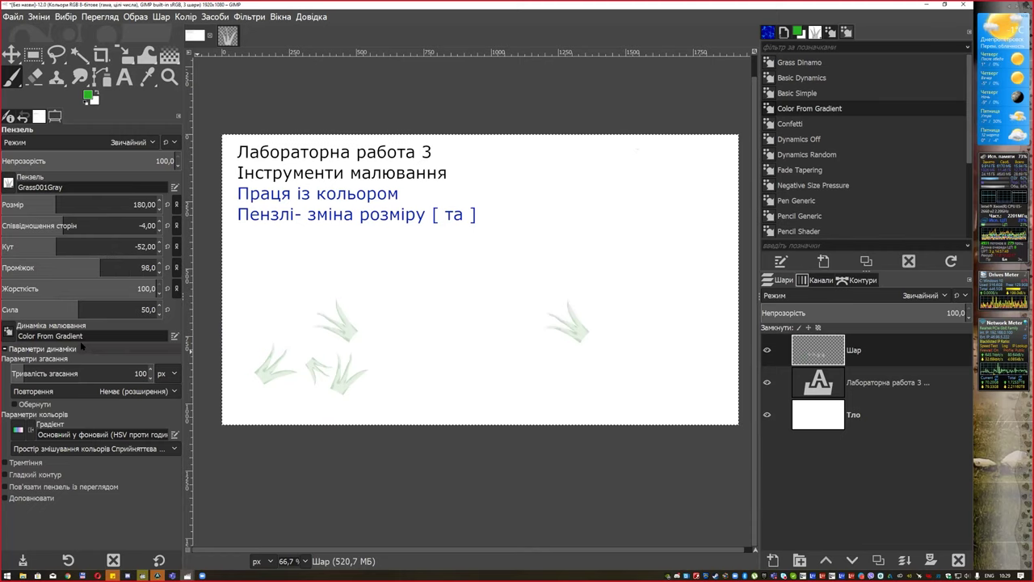
# Browse the paint dynamics list and close it without changing the selection
pyautogui.click(8, 331)
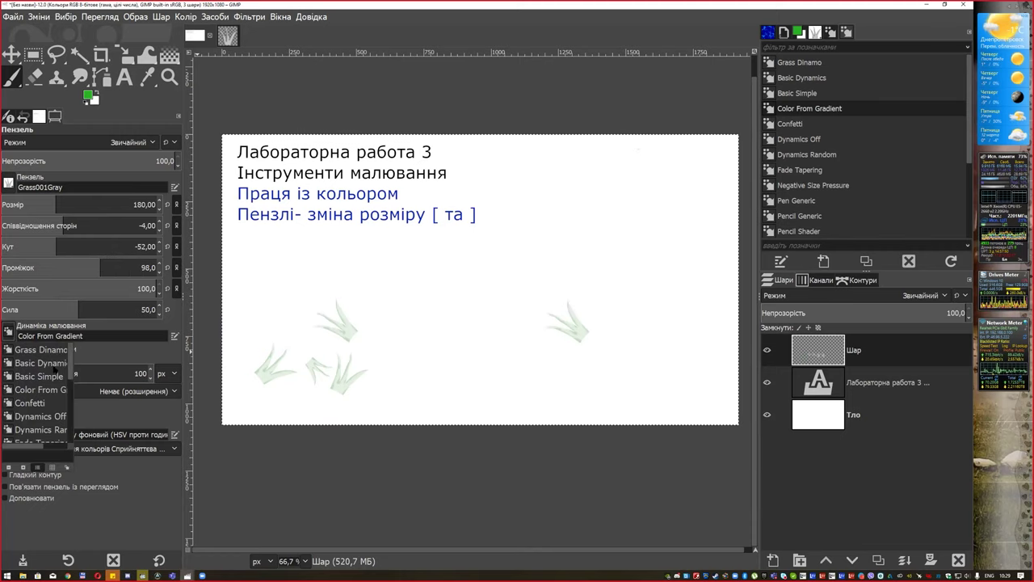
pyautogui.scroll(-2, 46, 406)
pyautogui.scroll(-2, 46, 406)
pyautogui.scroll(1, 46, 406)
pyautogui.scroll(1, 46, 407)
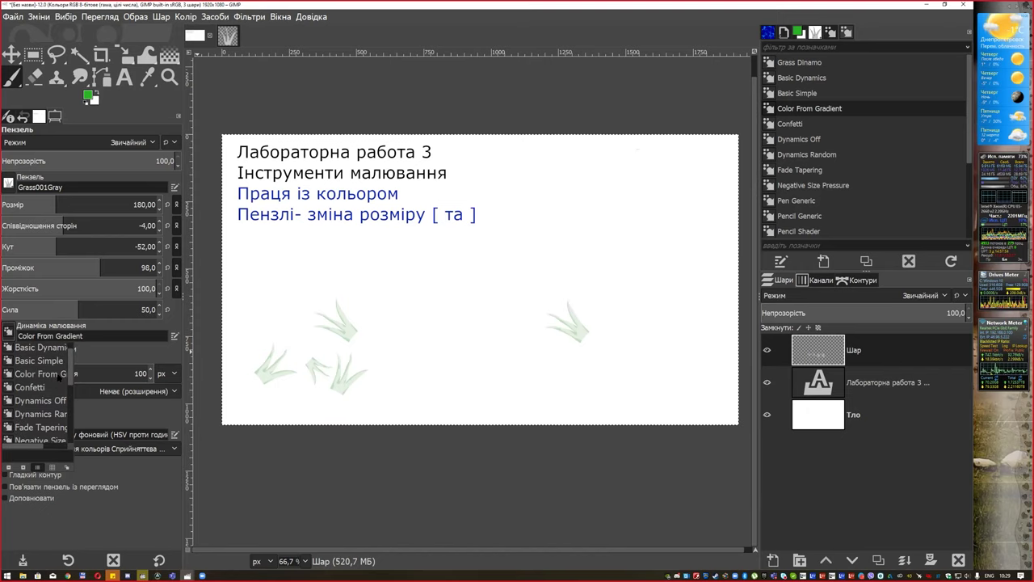
pyautogui.click(139, 373)
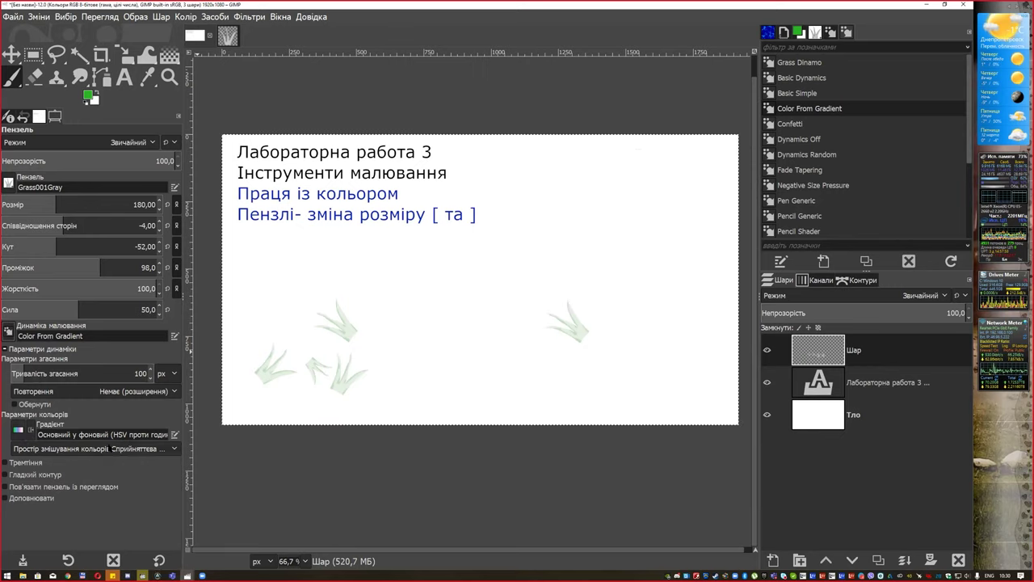
# Paint a cyan grass trail across the canvas using the custom Нетипове gradient
pyautogui.click(18, 430)
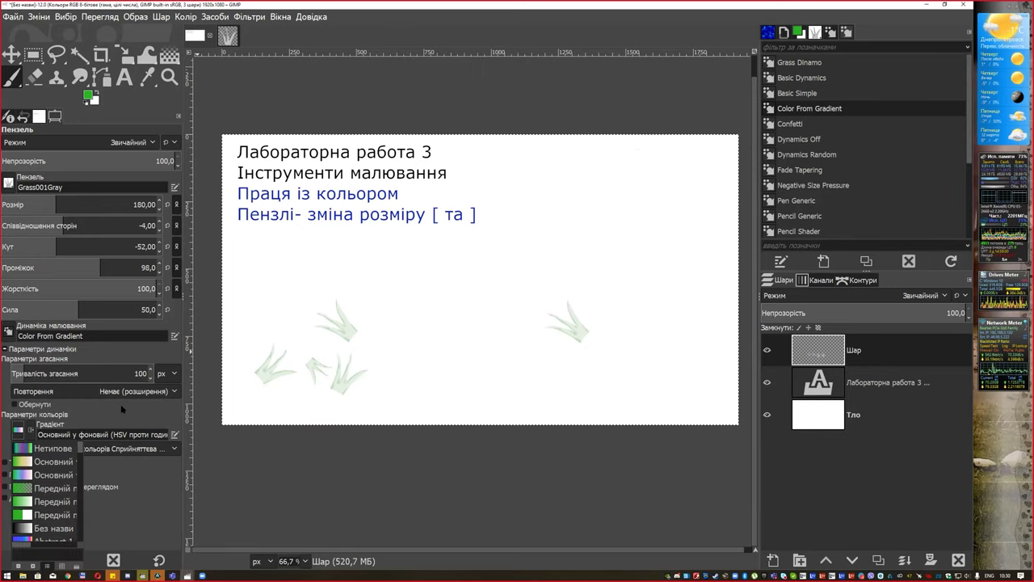
pyautogui.click(30, 449)
pyautogui.moveTo(391, 315)
pyautogui.mouseDown()
pyautogui.moveTo(474, 363)
pyautogui.moveTo(638, 373)
pyautogui.mouseUp()
# Return to the foreground-to-background HSV gradient, stamp green grass, and set brush angle to 0
pyautogui.click(18, 429)
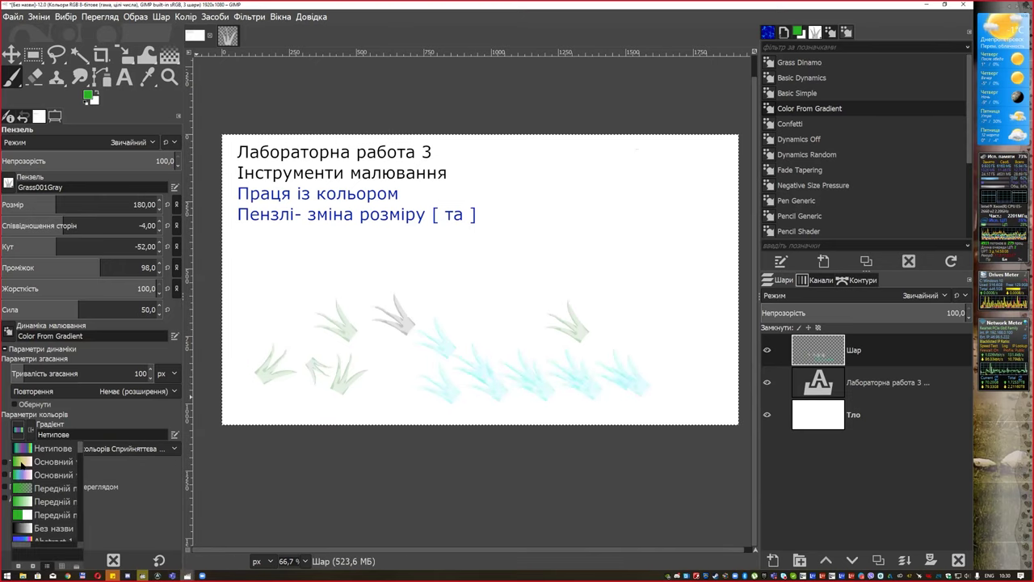
pyautogui.click(22, 462)
pyautogui.click(354, 279)
pyautogui.click(659, 325)
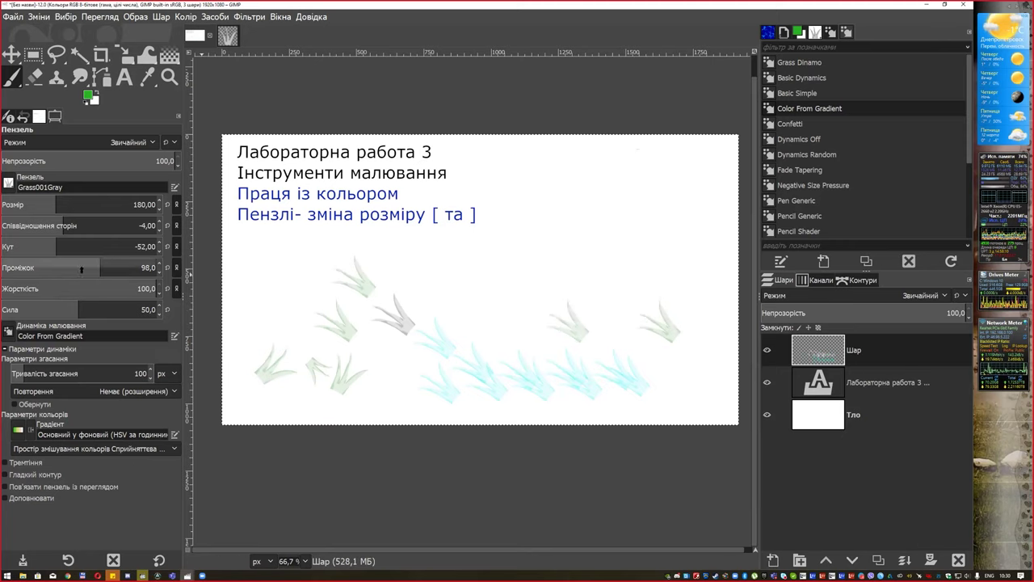
pyautogui.click(78, 241)
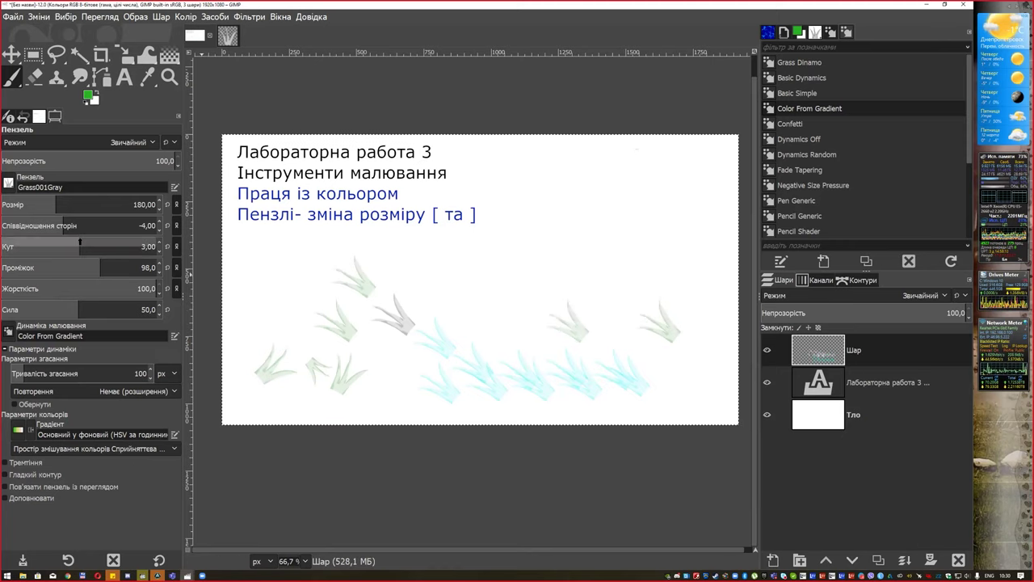
pyautogui.click(395, 319)
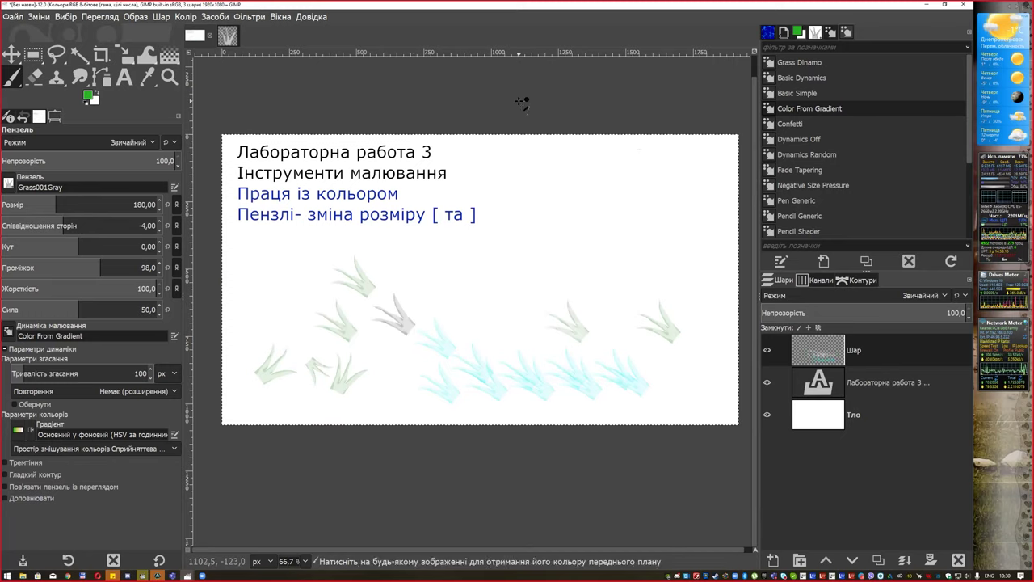
# Clear the test grass and plant several grass clumps along the page bottom
pyautogui.press('Delete')
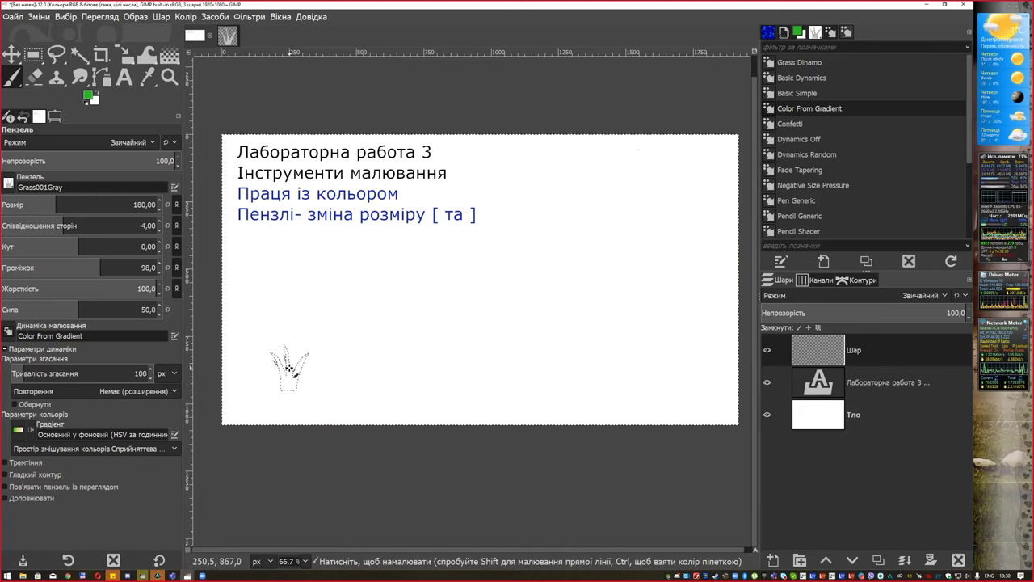
pyautogui.click(241, 395)
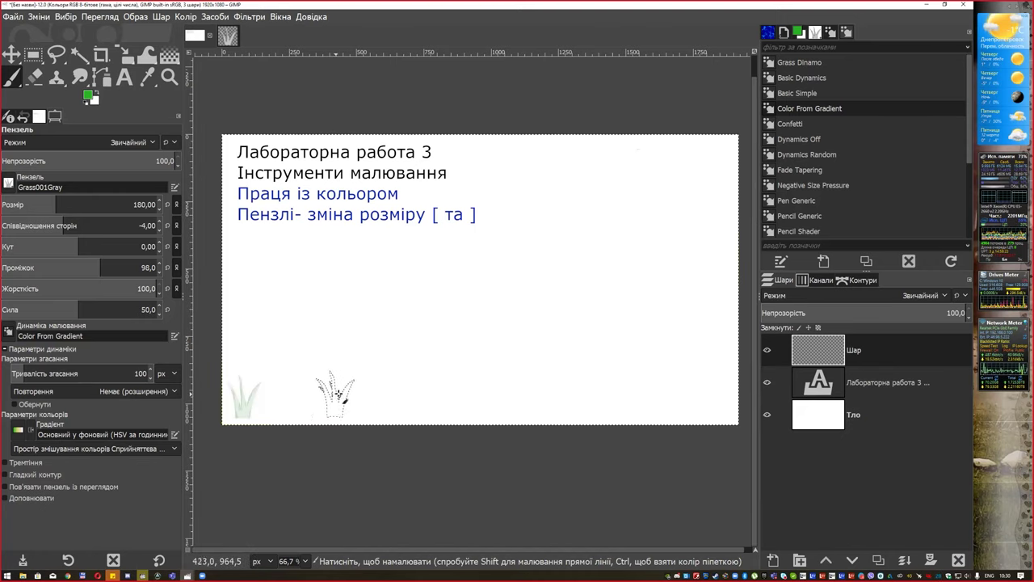
pyautogui.click(551, 382)
pyautogui.click(427, 395)
pyautogui.click(350, 396)
pyautogui.click(293, 396)
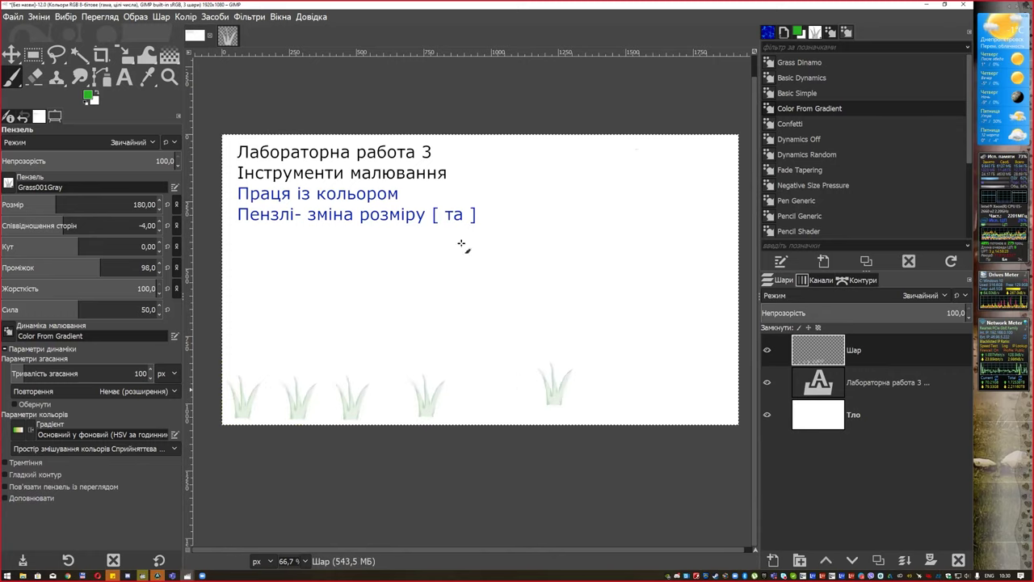
# Switch to Grass Dinamo dynamics, paint a test row along the bottom, then undo it
pyautogui.click(800, 62)
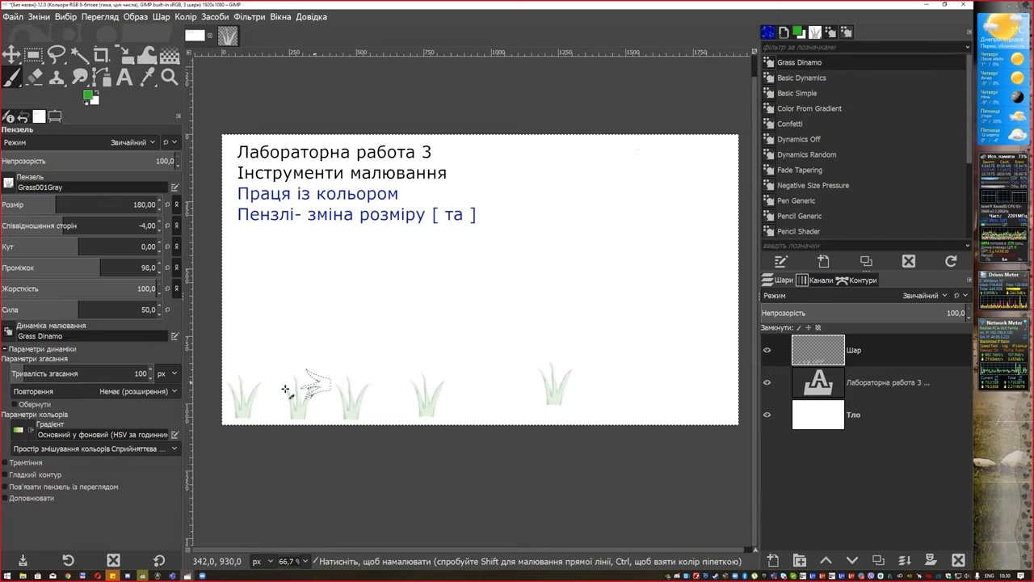
pyautogui.moveTo(319, 399)
pyautogui.mouseDown()
pyautogui.moveTo(698, 402)
pyautogui.moveTo(443, 400)
pyautogui.mouseUp()
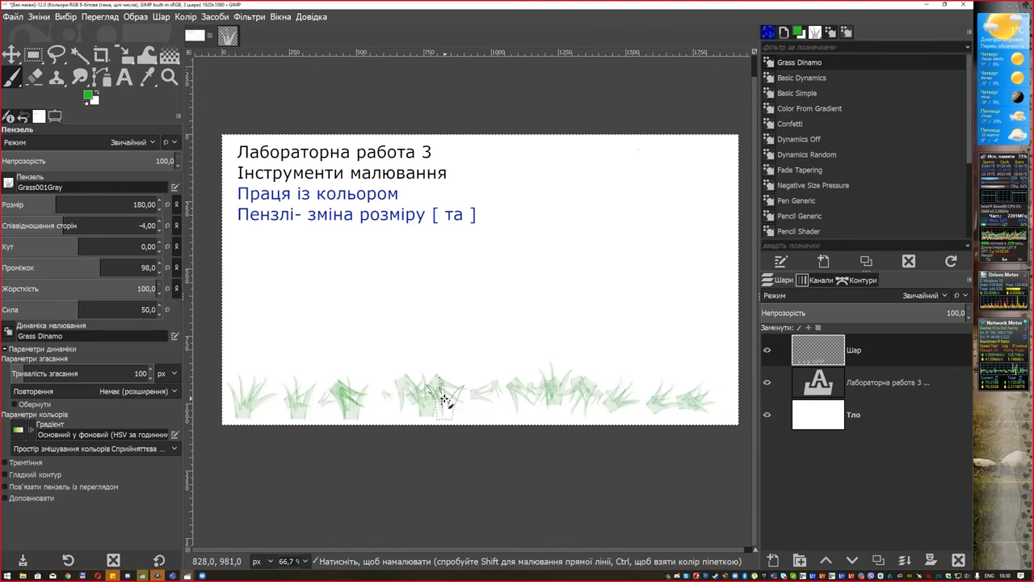
pyautogui.press('Delete')
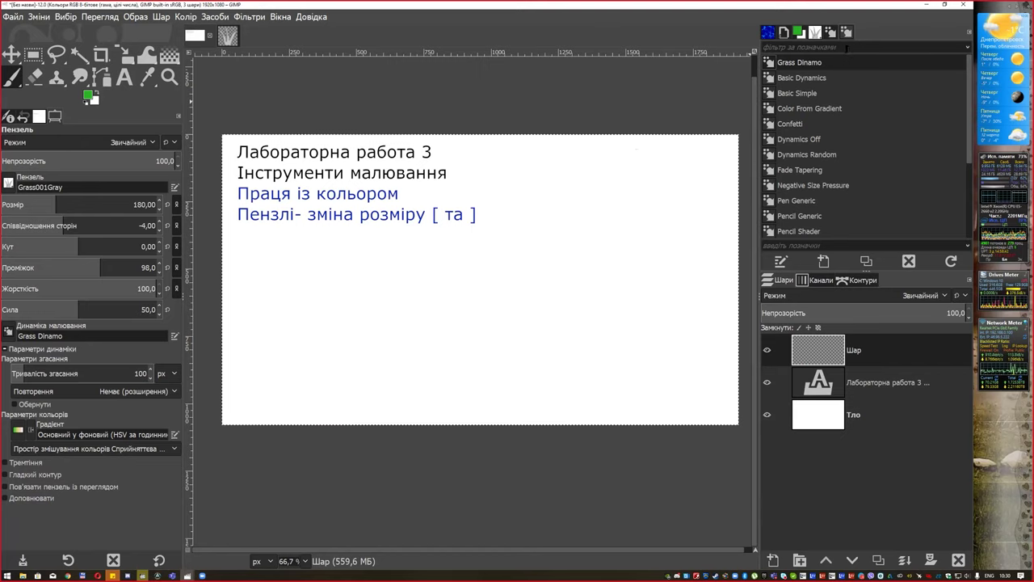
# Open Grass Dinamo in the dynamics editor's Матриця прилипання view and paint a bottom row
pyautogui.click(781, 261)
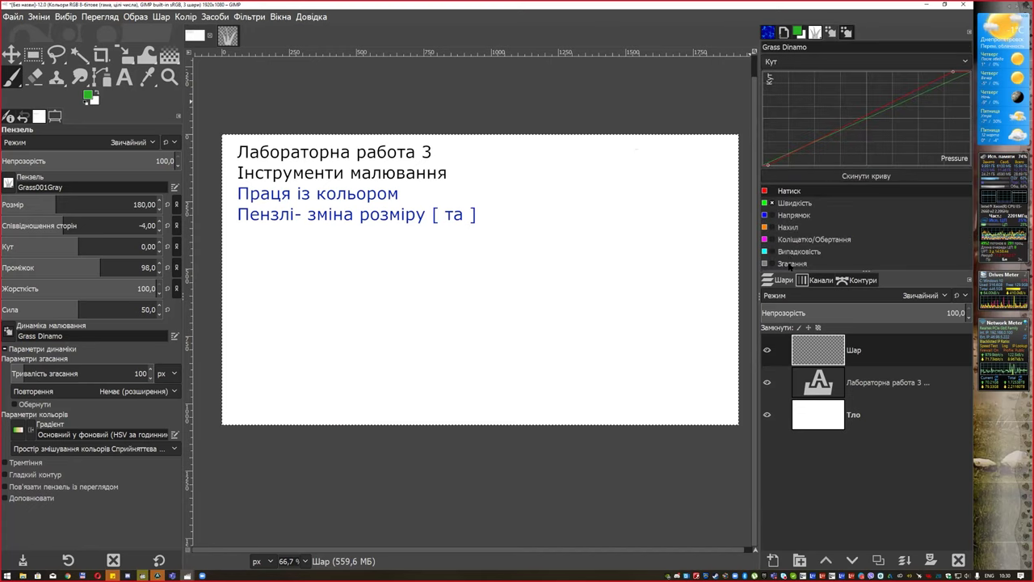
pyautogui.click(820, 62)
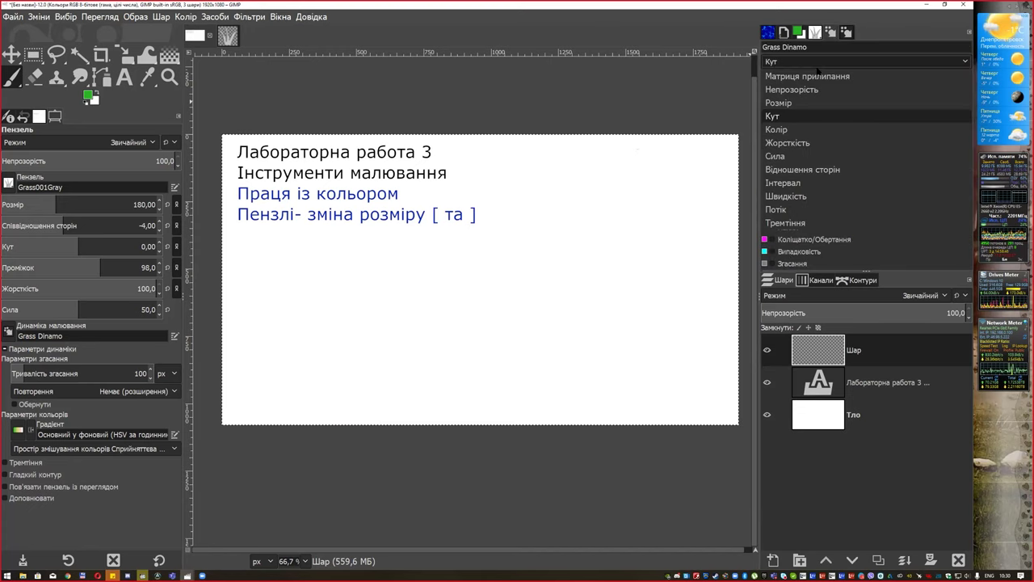
pyautogui.click(821, 78)
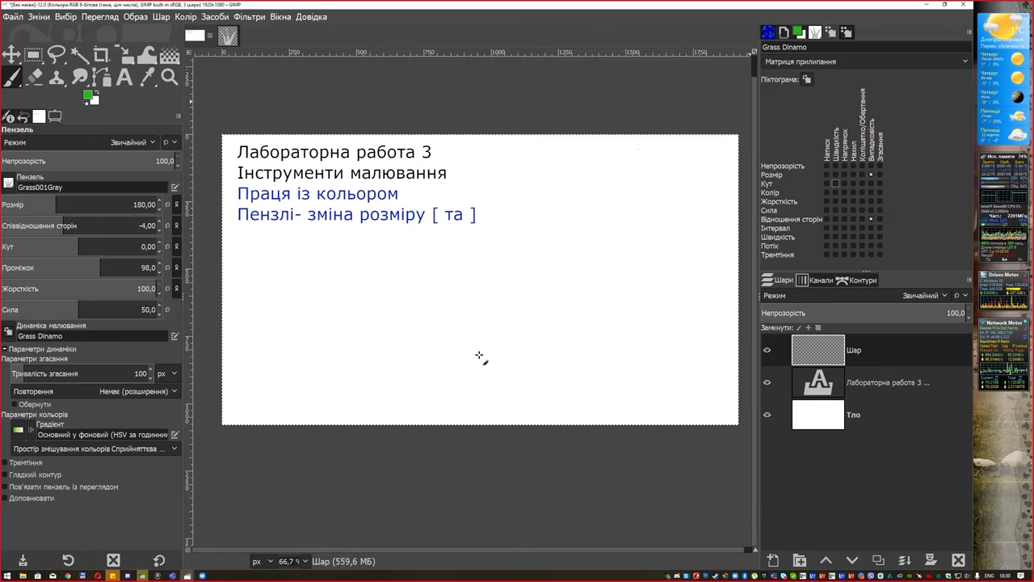
pyautogui.moveTo(276, 389); pyautogui.dragTo(721, 395)
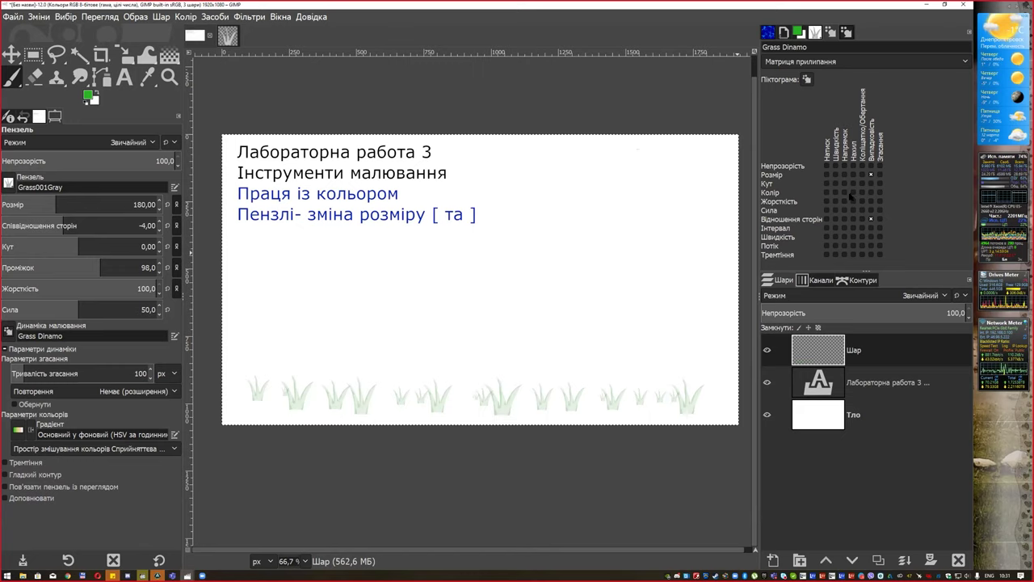
# Tie colour to pressure (Колір/Натиск) and paint more grass rows along the bottom
pyautogui.click(835, 192)
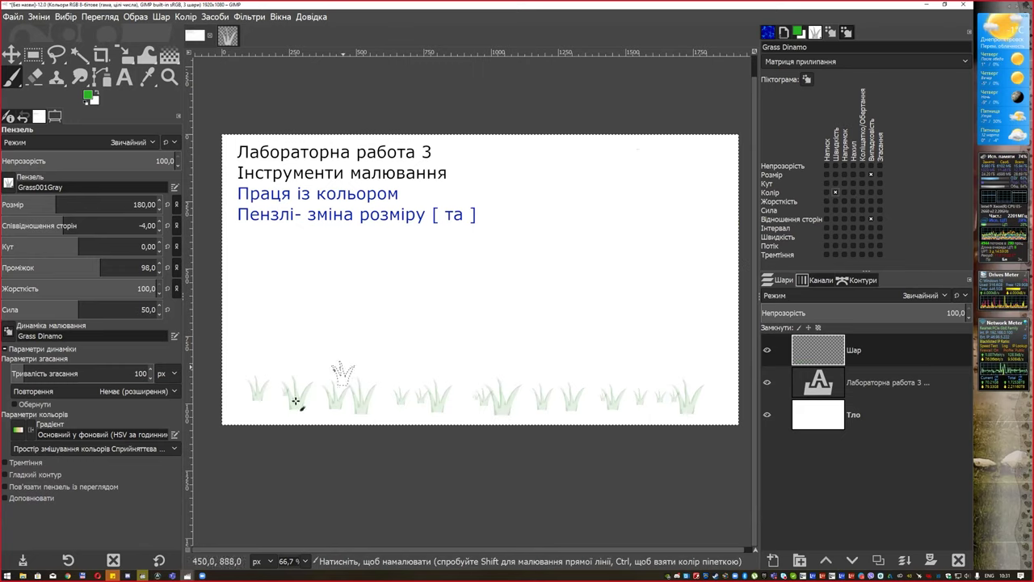
pyautogui.moveTo(257, 402); pyautogui.dragTo(727, 406)
pyautogui.moveTo(246, 380); pyautogui.dragTo(729, 374)
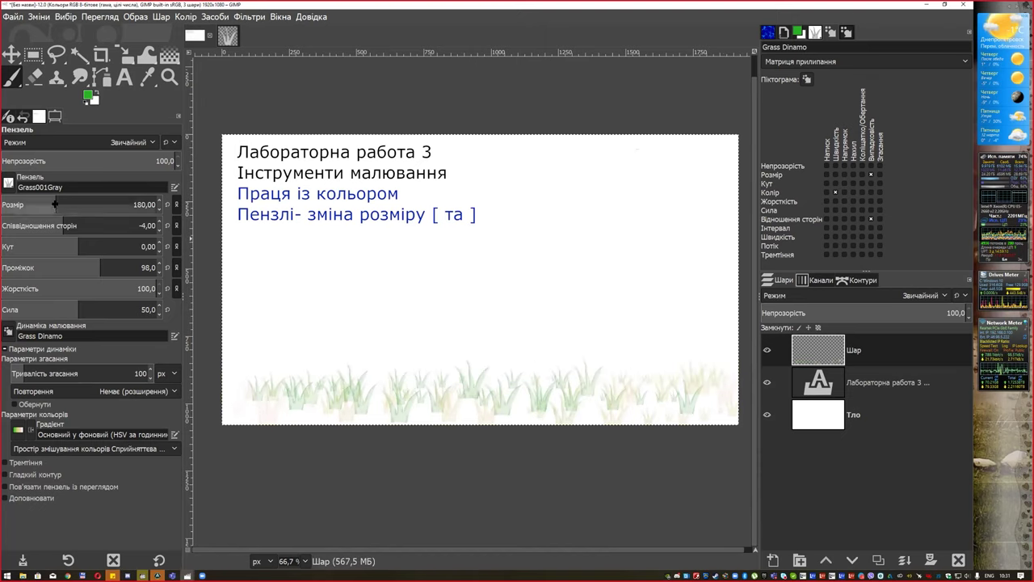
# Shrink the brush from 110 to 55 to 31, painting smaller grass rows higher up
pyautogui.moveTo(76, 206); pyautogui.dragTo(41, 206)
pyautogui.moveTo(270, 363); pyautogui.dragTo(672, 345)
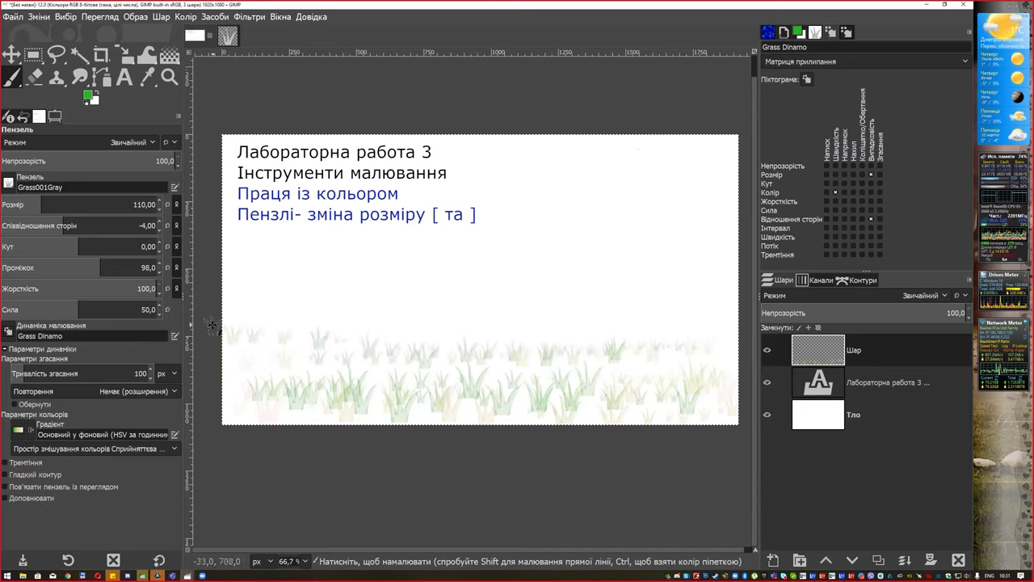
pyautogui.press('[')
pyautogui.moveTo(240, 317); pyautogui.dragTo(727, 310)
pyautogui.press('[')
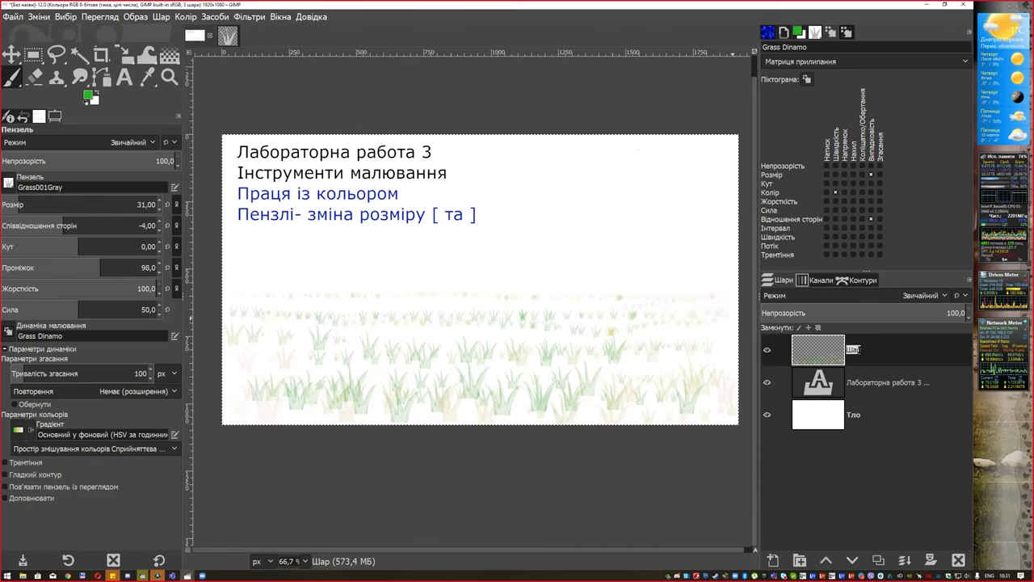
# Rename the Шар layer to 'трава' and add a new empty layer above it
pyautogui.write('трава')
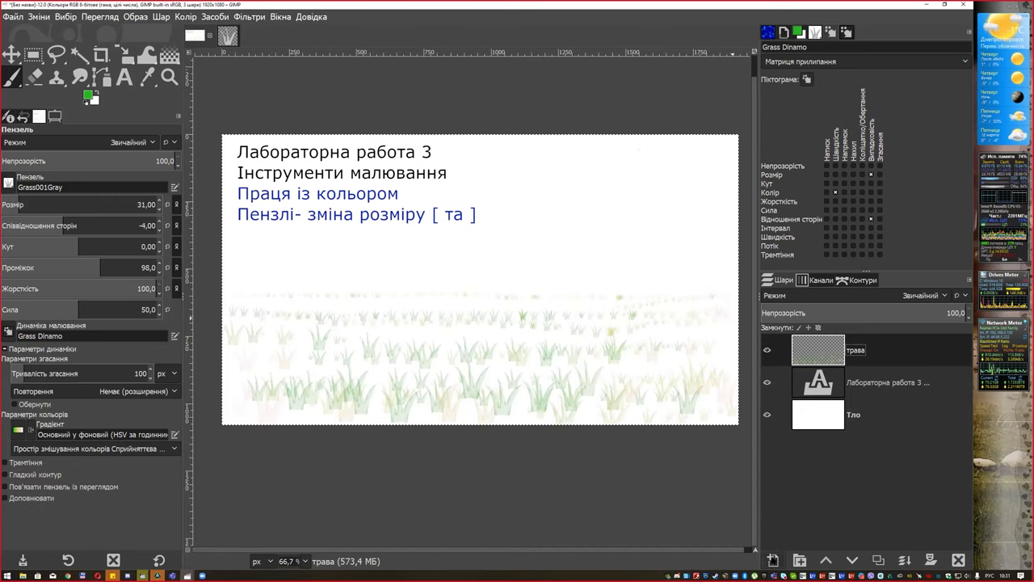
pyautogui.click(773, 557)
pyautogui.click(892, 555)
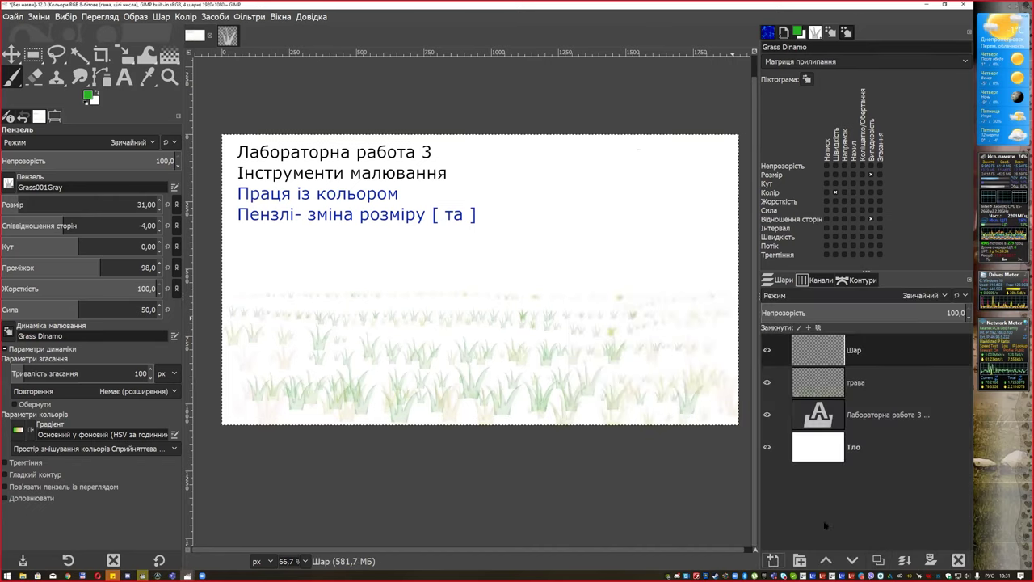
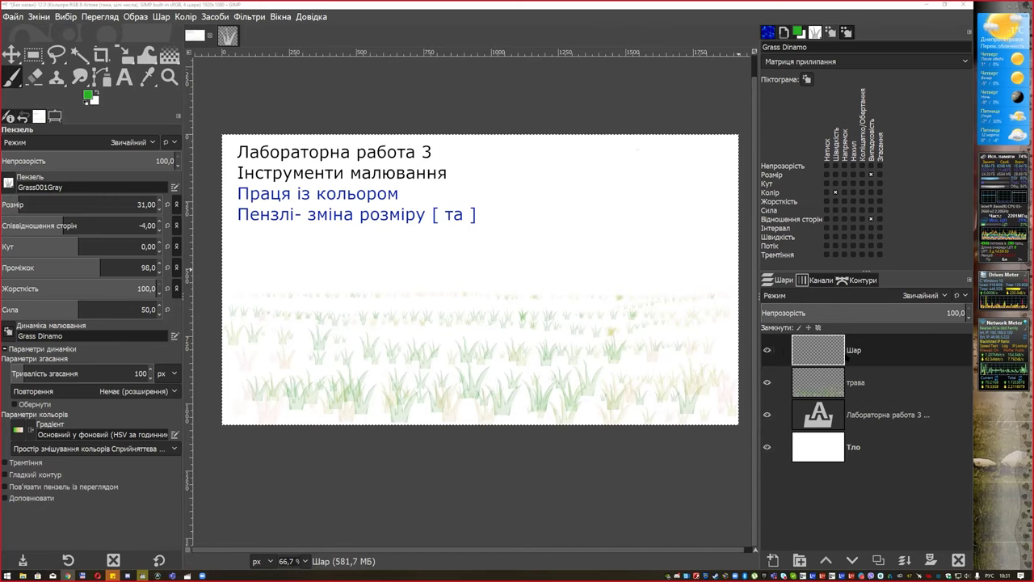
pyautogui.write('хмари')
# Confirm the layer name хмари and select the 2. Hardness 025 brush from all brushes
pyautogui.press('Return')
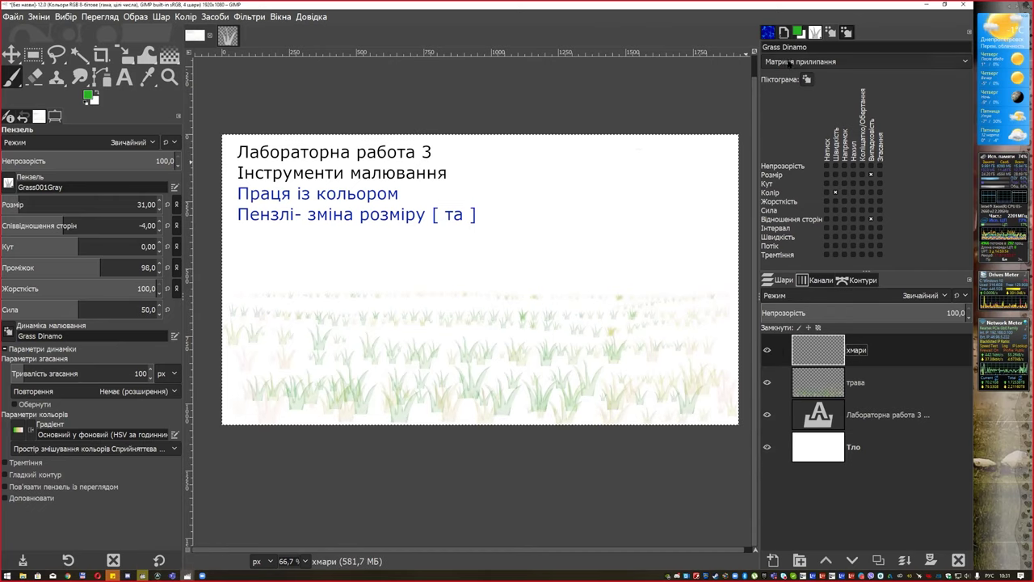
pyautogui.click(816, 32)
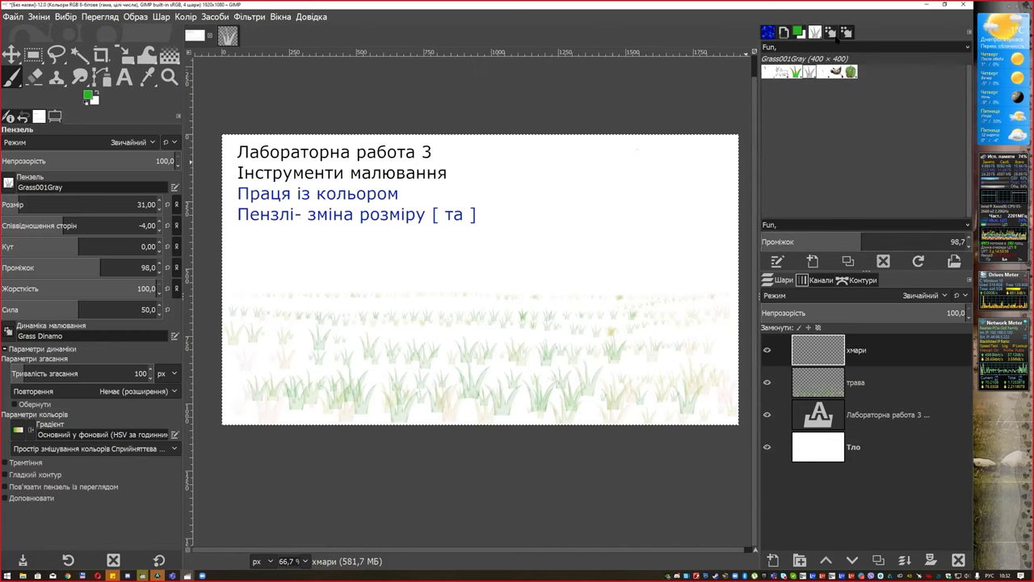
pyautogui.click(967, 47)
pyautogui.click(792, 46)
pyautogui.click(858, 74)
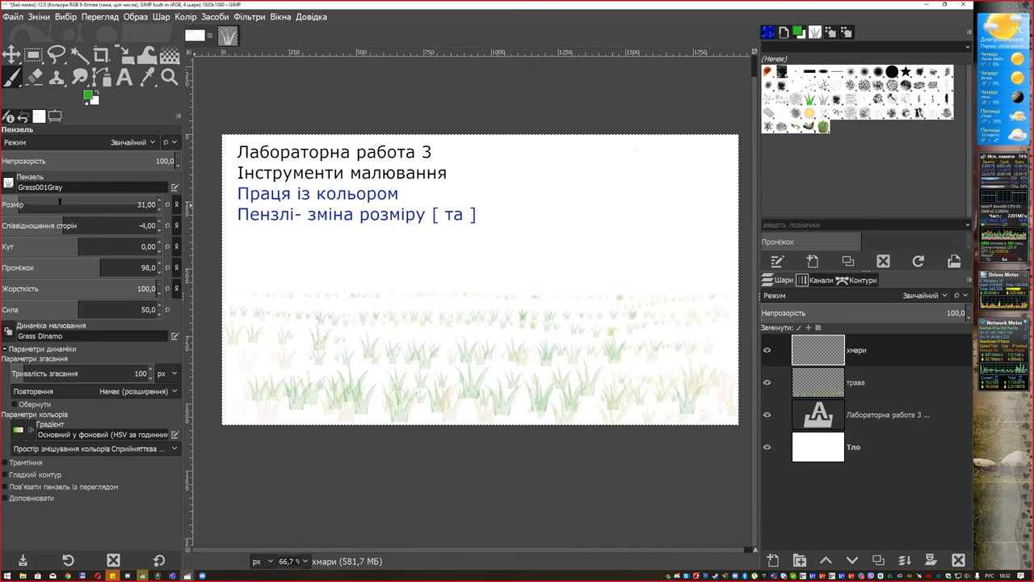
# Turn paint dynamics off and set the brush size to 219
pyautogui.moveTo(59, 201); pyautogui.dragTo(98, 201)
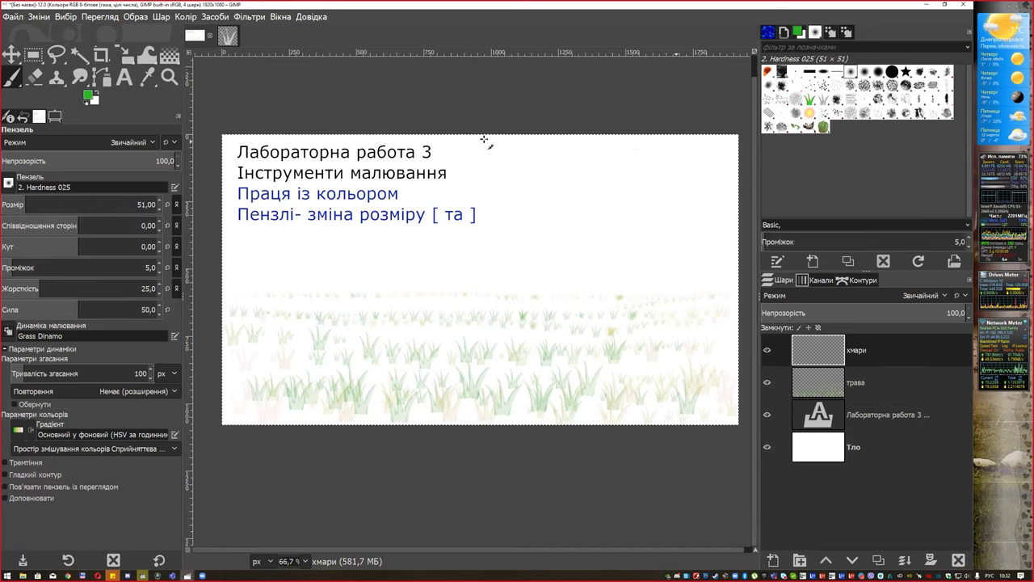
pyautogui.click(99, 198)
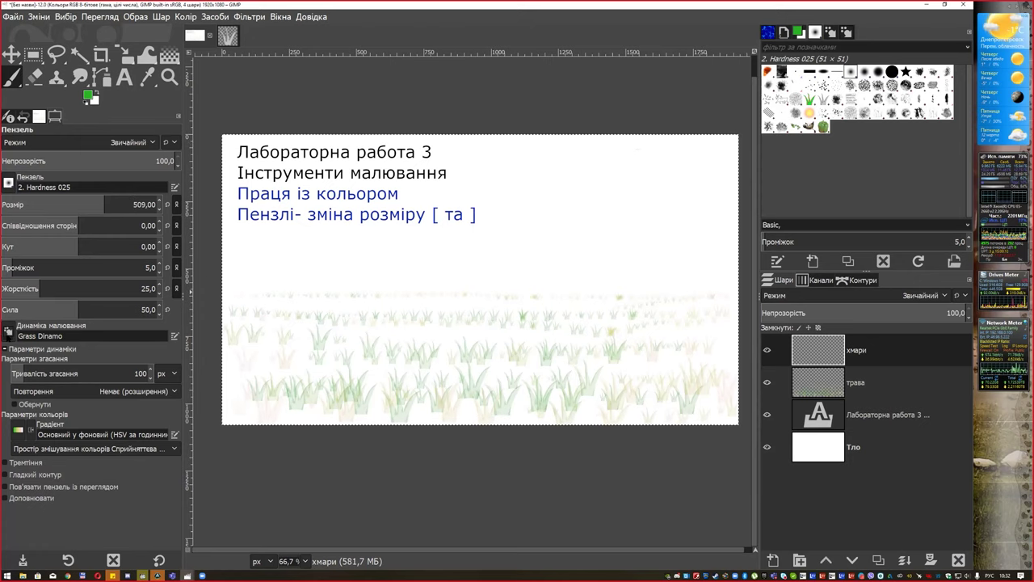
pyautogui.click(8, 330)
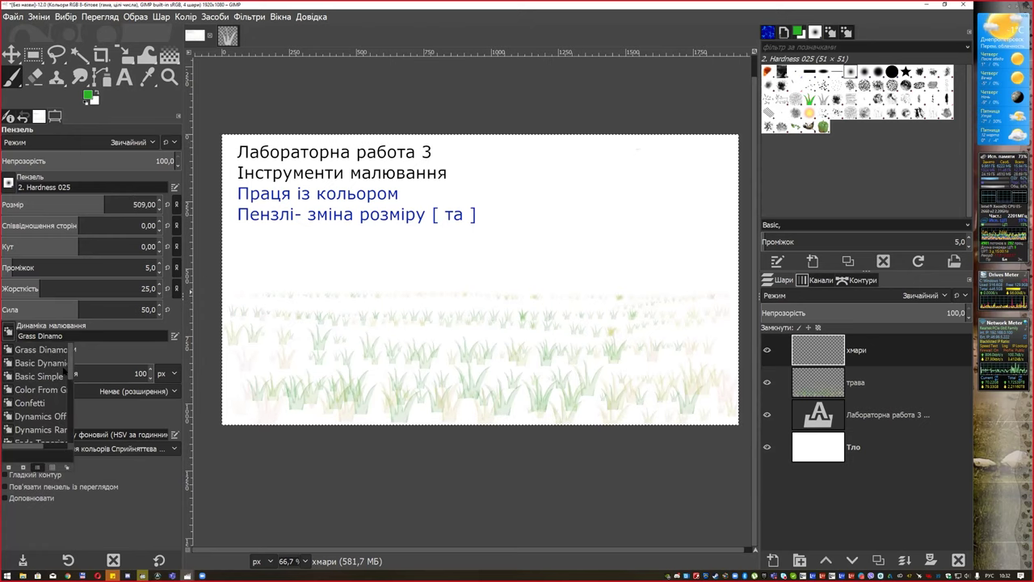
pyautogui.click(40, 416)
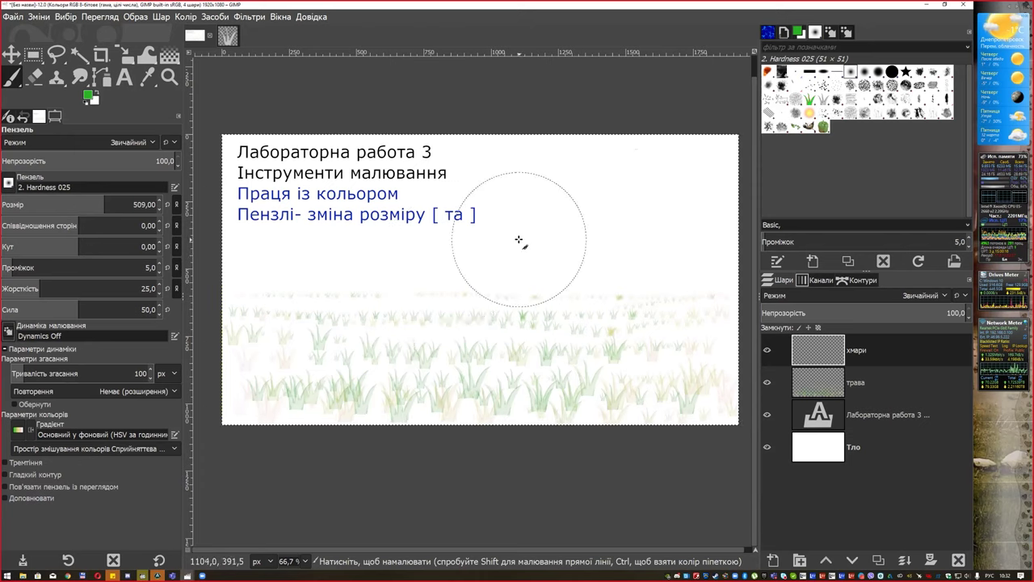
pyautogui.moveTo(78, 206); pyautogui.dragTo(66, 203)
pyautogui.press('[')
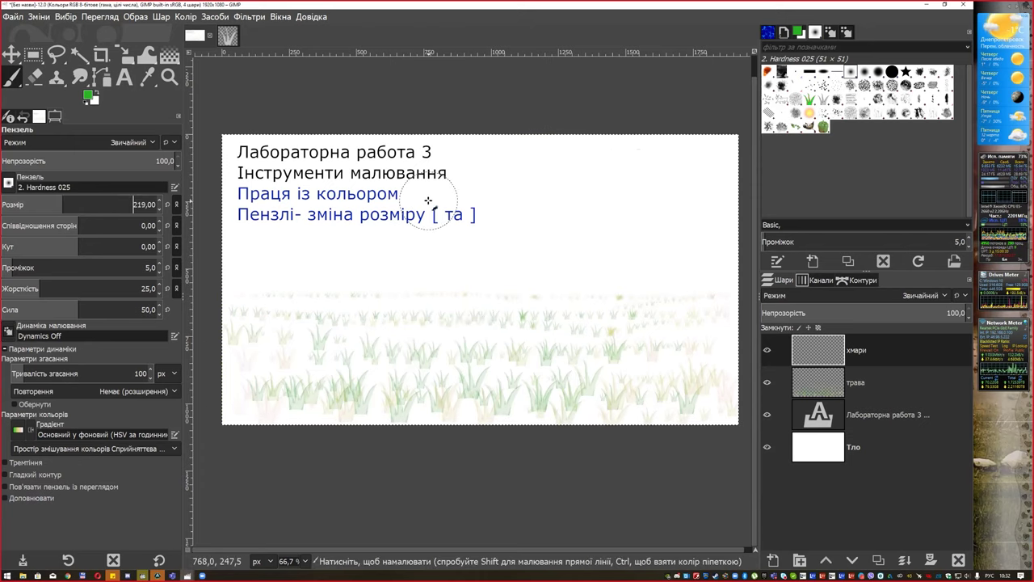
# Set the foreground colour to blue-violet 6452f1
pyautogui.click(89, 96)
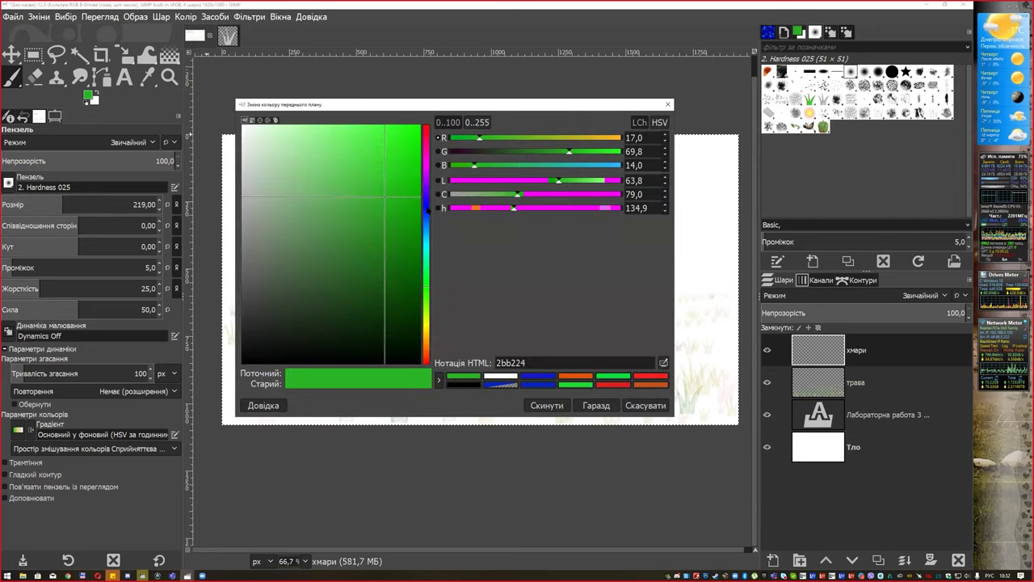
pyautogui.click(425, 202)
pyautogui.click(358, 138)
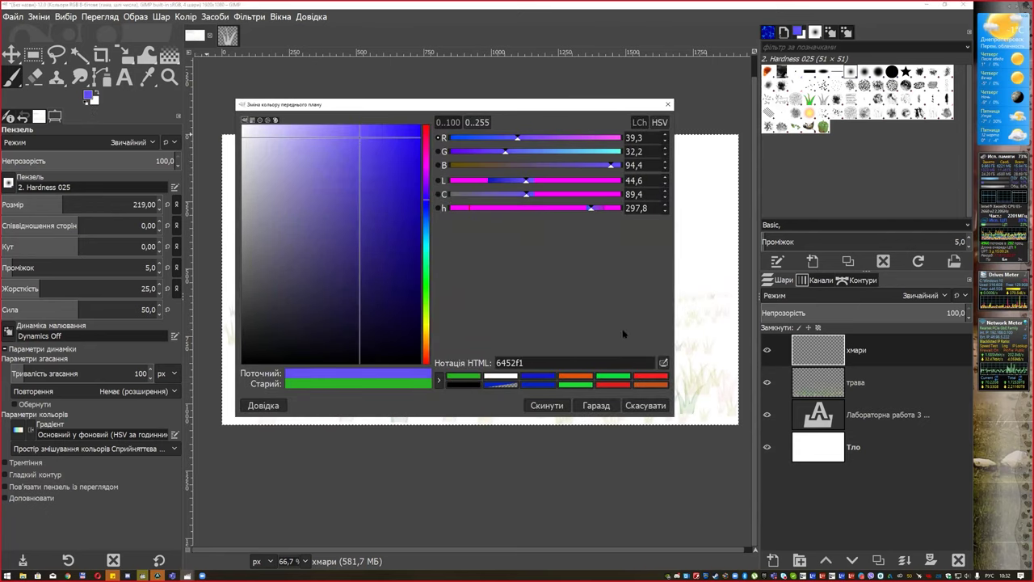
pyautogui.click(596, 405)
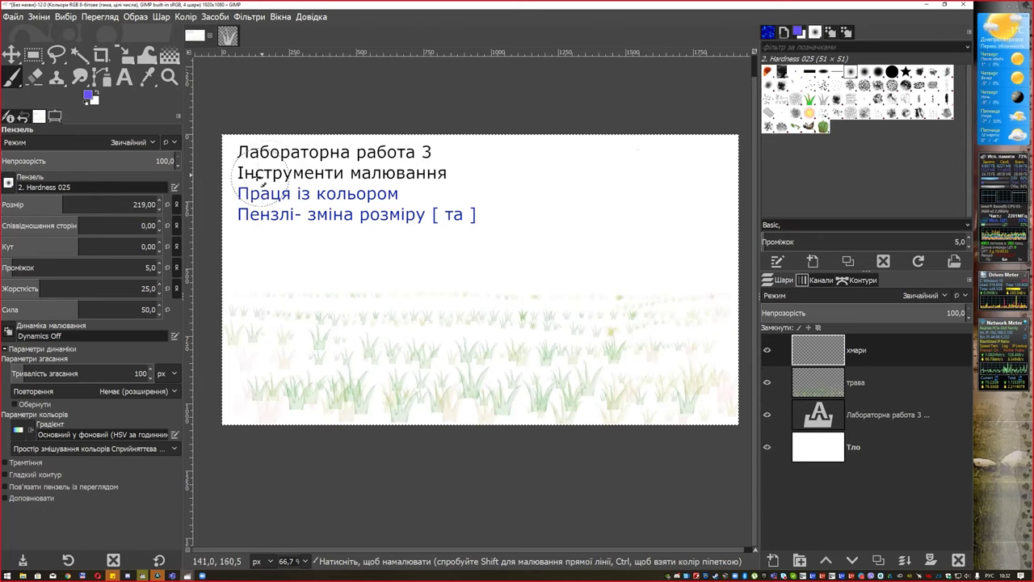
# Enable brush jitter and paint broad blue-violet clouds across the top of the sky
pyautogui.moveTo(256, 174); pyautogui.dragTo(267, 173)
pyautogui.hotkey('ctrl', 'z')
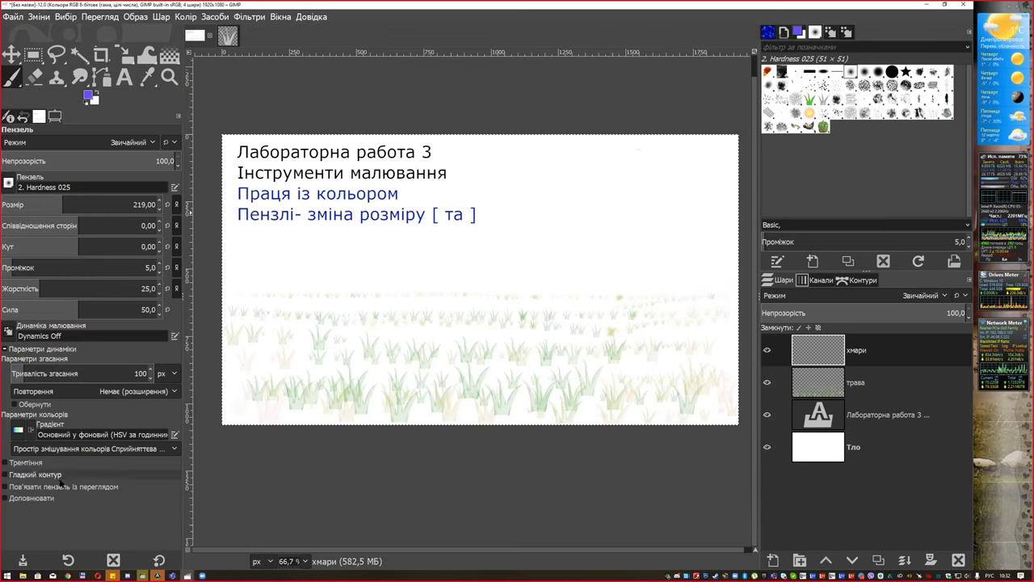
pyautogui.click(6, 462)
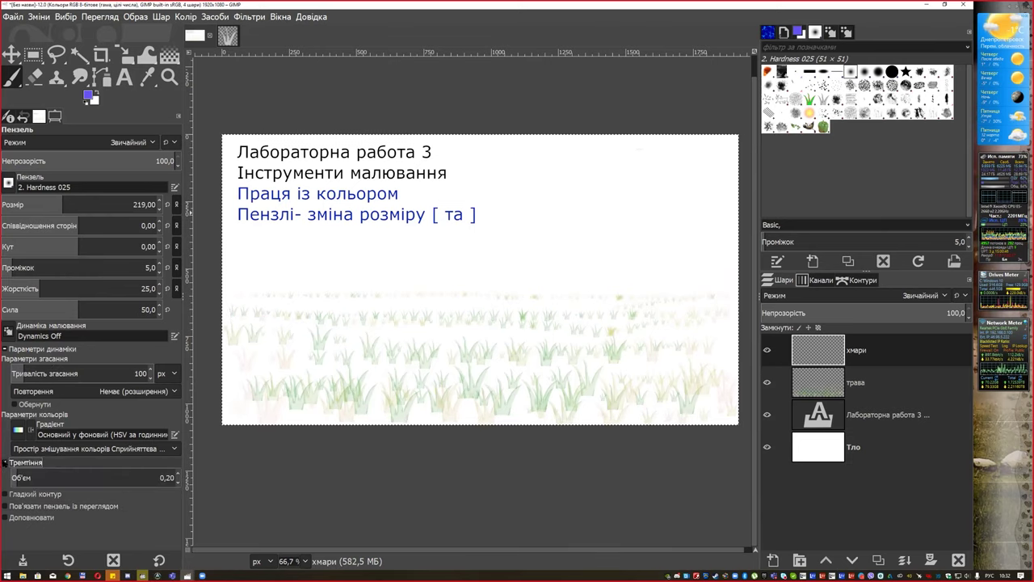
pyautogui.click(5, 348)
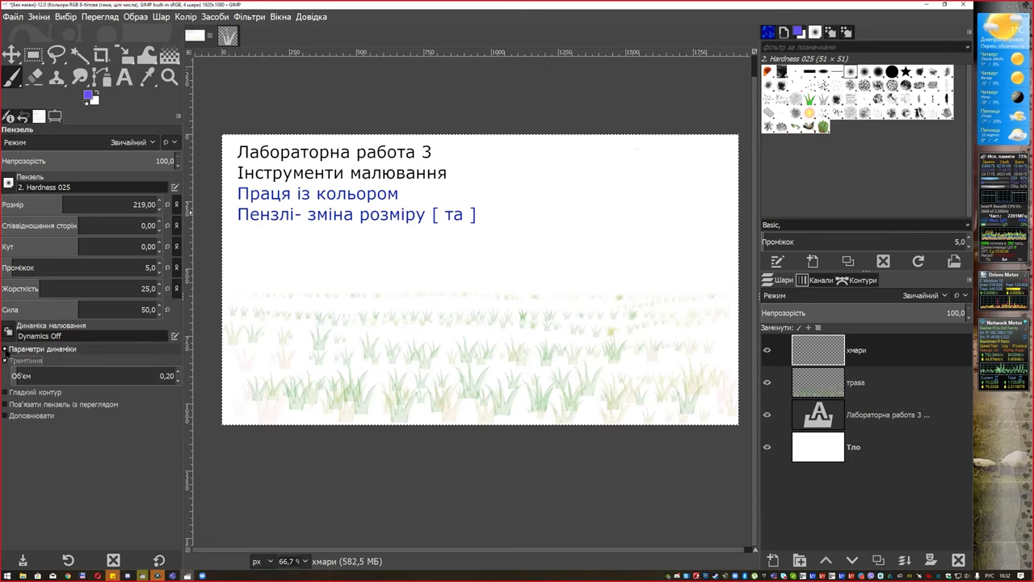
pyautogui.moveTo(416, 194)
pyautogui.mouseDown()
pyautogui.moveTo(702, 188)
pyautogui.moveTo(390, 184)
pyautogui.moveTo(457, 212)
pyautogui.moveTo(234, 193)
pyautogui.moveTo(626, 192)
pyautogui.moveTo(554, 257)
pyautogui.mouseUp()
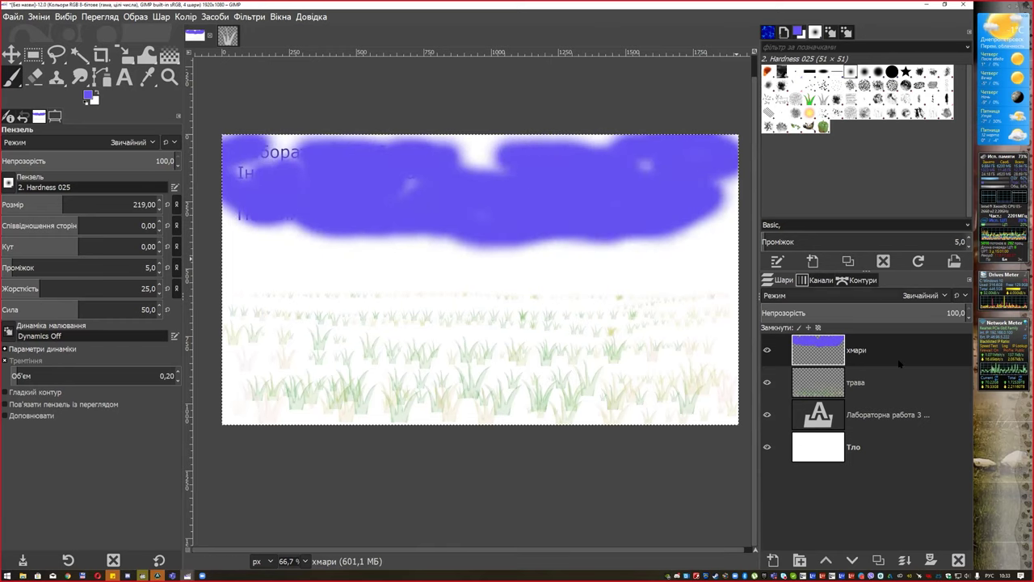
# Add a new transparent layer named сонце
pyautogui.click(774, 560)
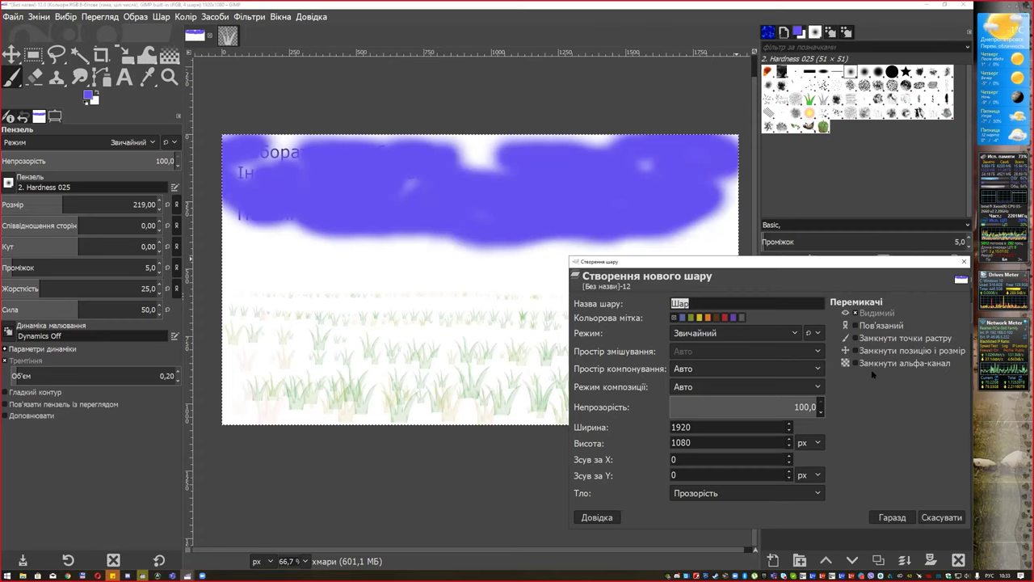
pyautogui.click(893, 520)
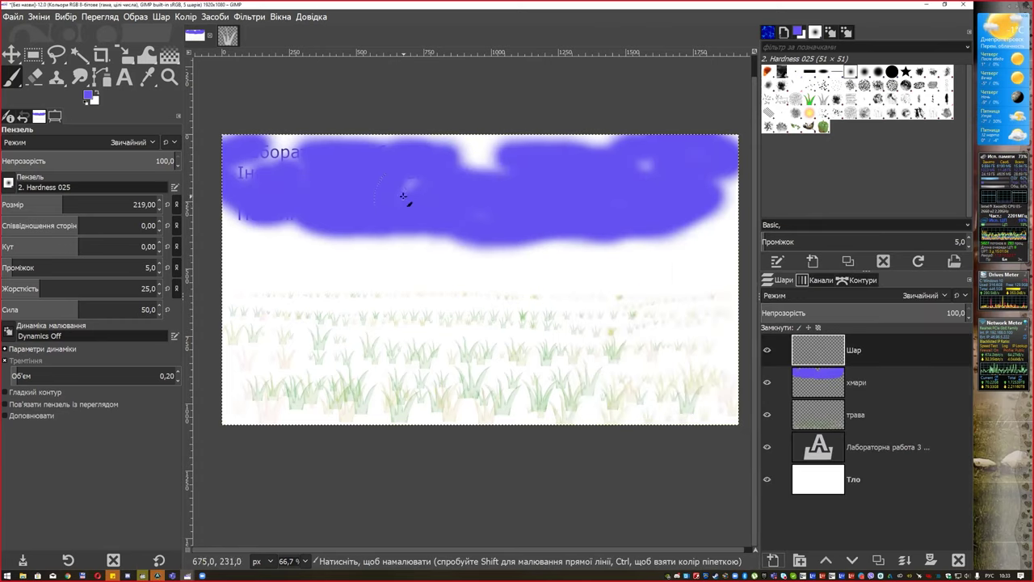
pyautogui.doubleClick(853, 350)
pyautogui.write('сонце')
pyautogui.press('Return')
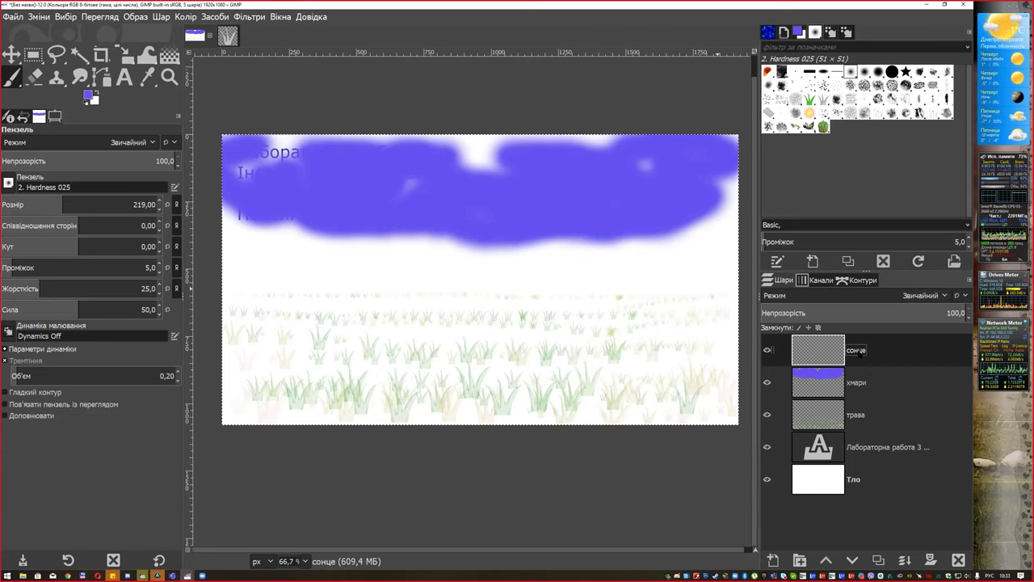
# Dab a soft yellow f1e652 sun in the upper right with a size-295 brush
pyautogui.click(89, 94)
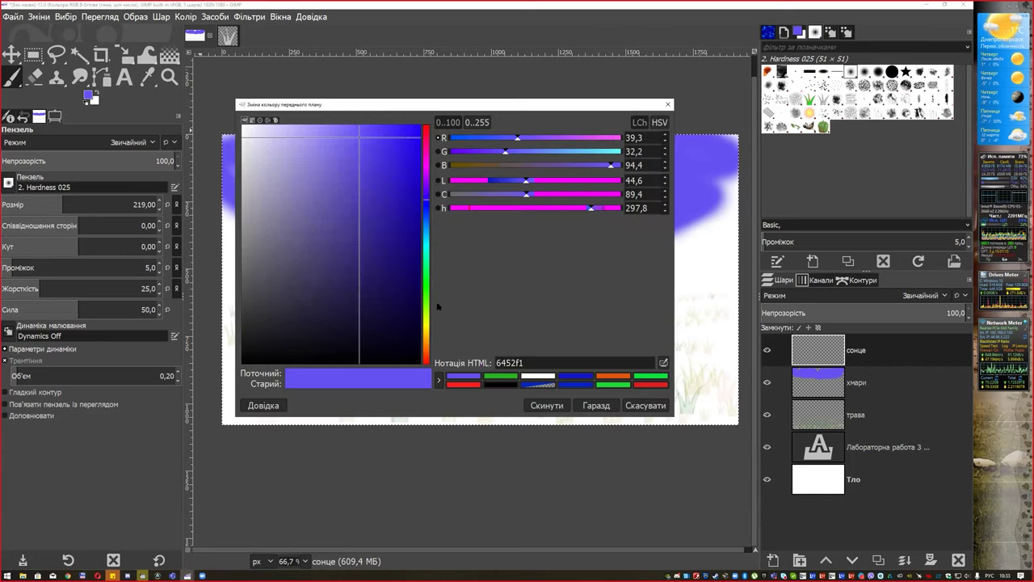
pyautogui.click(425, 325)
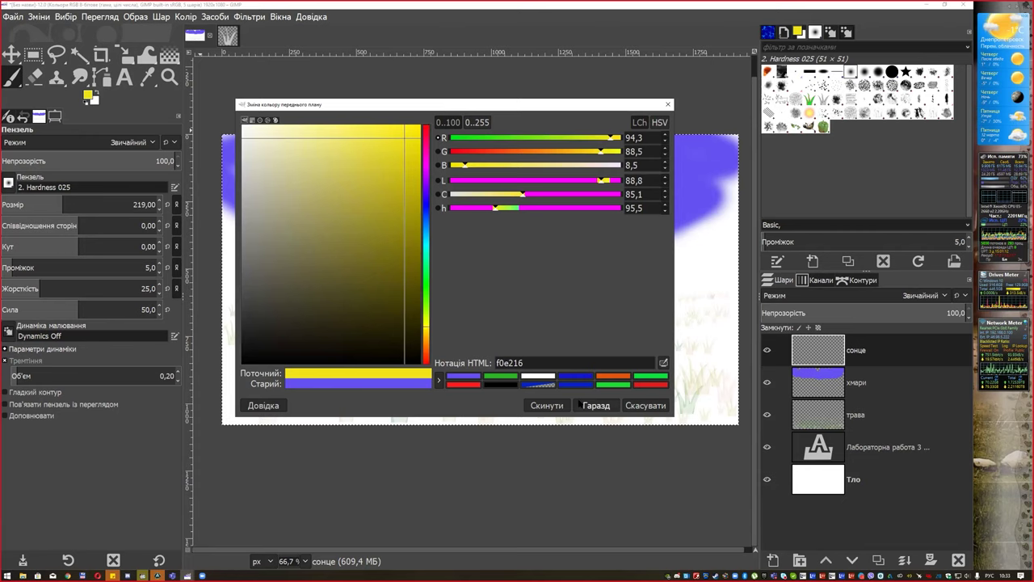
pyautogui.click(596, 404)
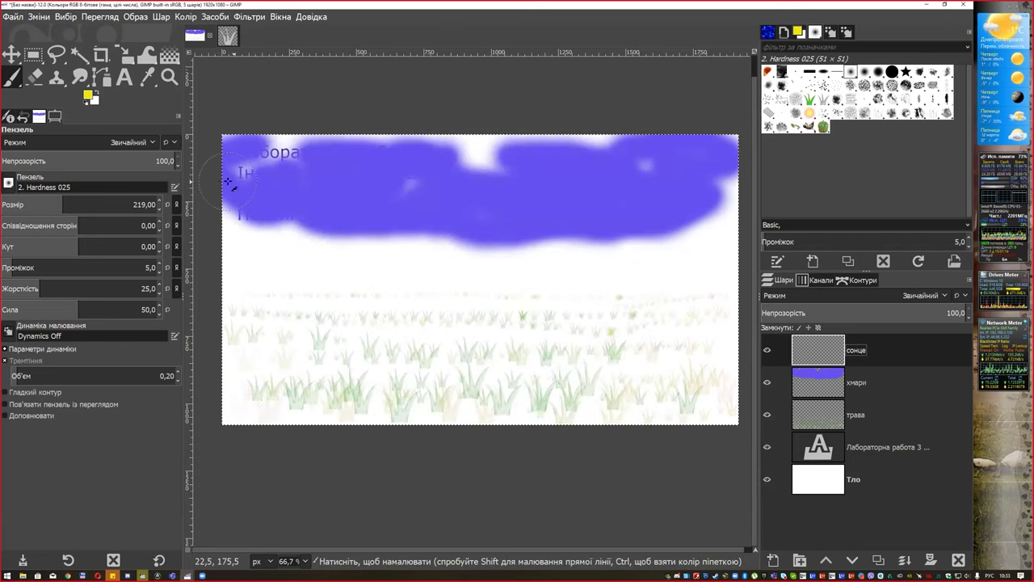
pyautogui.moveTo(105, 205); pyautogui.dragTo(133, 205)
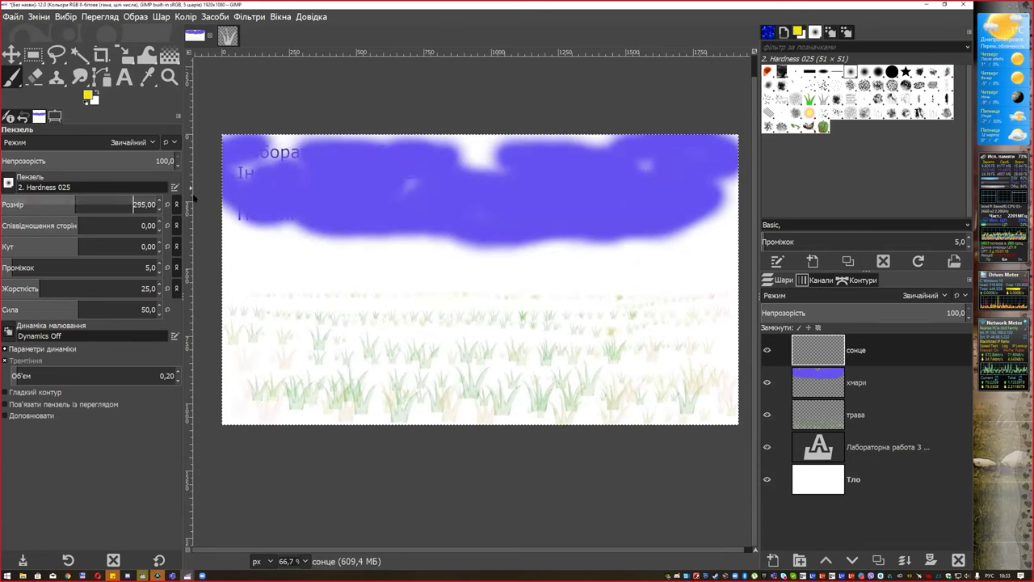
pyautogui.click(633, 194)
pyautogui.click(633, 195)
pyautogui.click(633, 194)
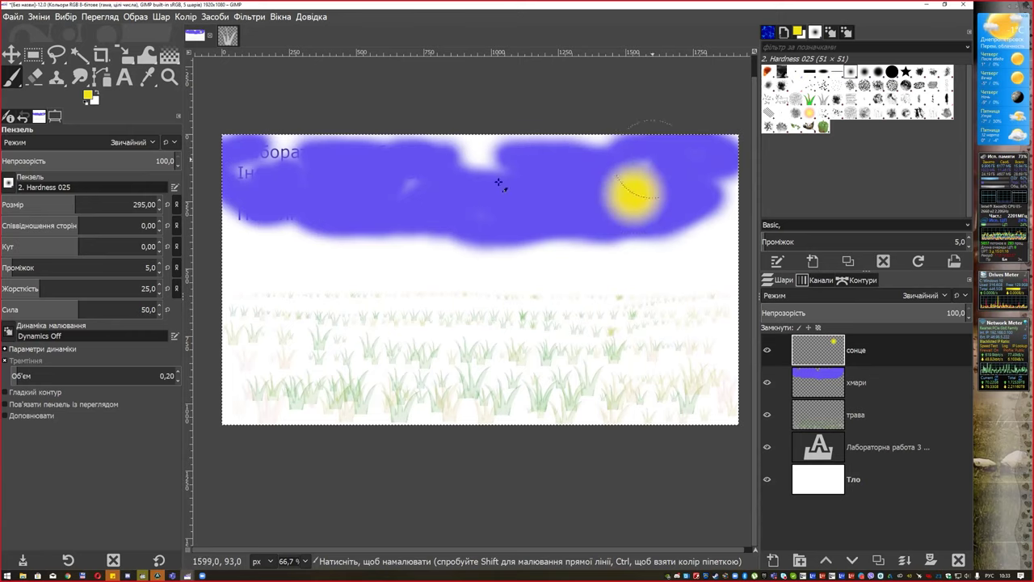
pyautogui.click(11, 54)
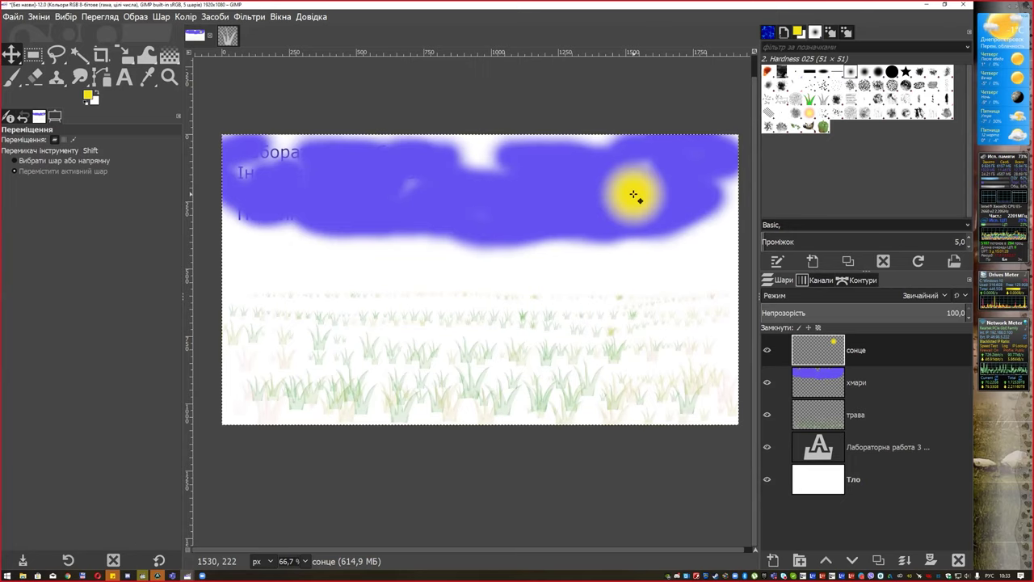
# Nudge the хмари cloud layer left to the canvas edge, leaving the sun in place
pyautogui.moveTo(634, 196)
pyautogui.mouseDown()
pyautogui.moveTo(491, 194)
pyautogui.moveTo(628, 197)
pyautogui.moveTo(640, 188)
pyautogui.mouseUp()
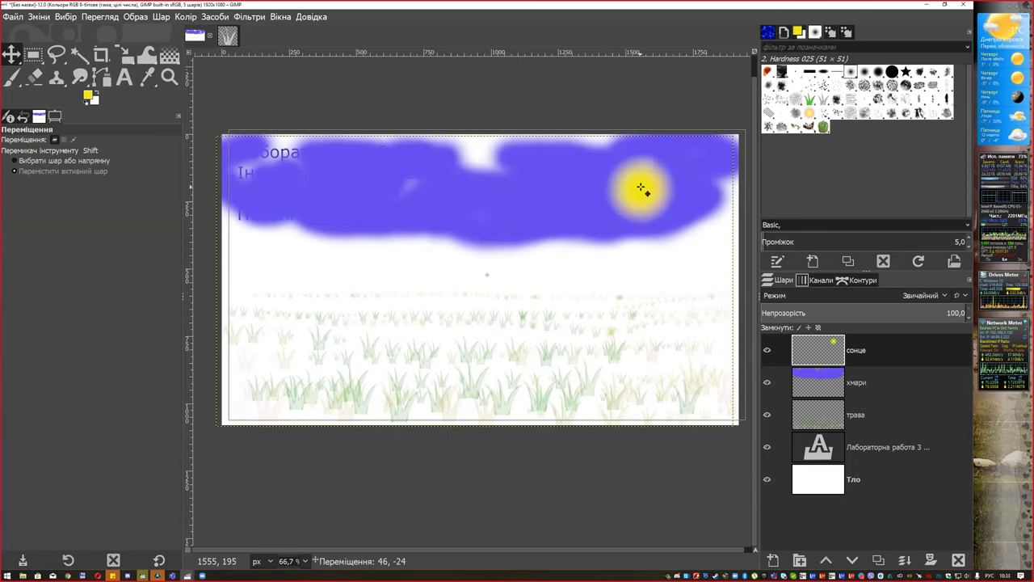
pyautogui.click(824, 394)
pyautogui.moveTo(480, 203); pyautogui.dragTo(505, 192)
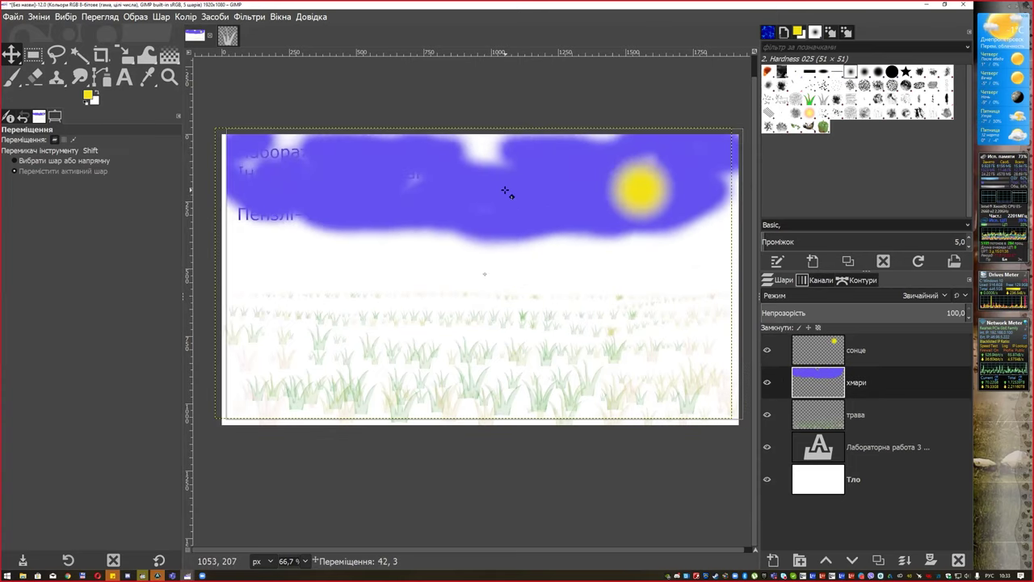
pyautogui.moveTo(505, 189); pyautogui.dragTo(504, 190)
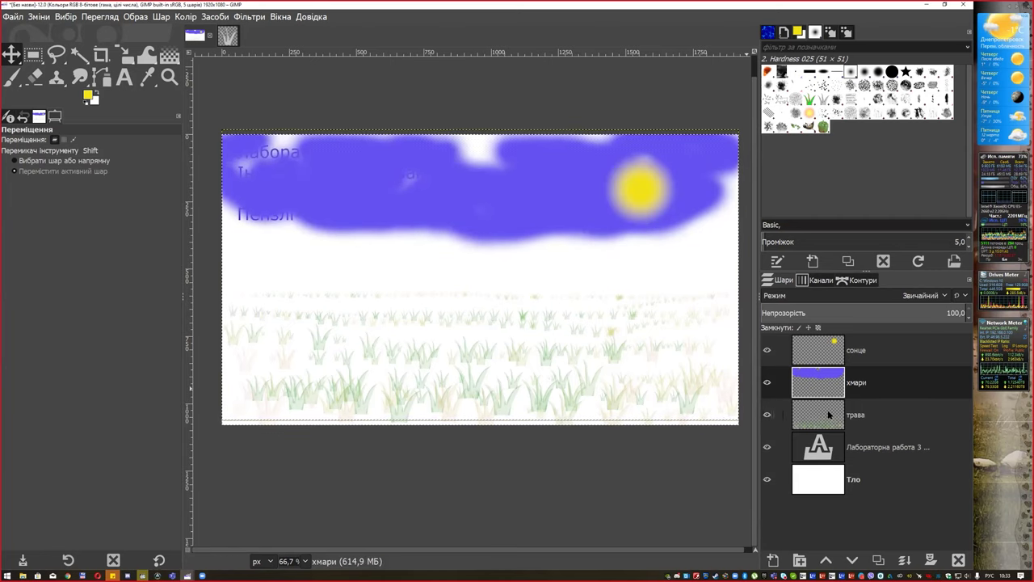
pyautogui.click(828, 414)
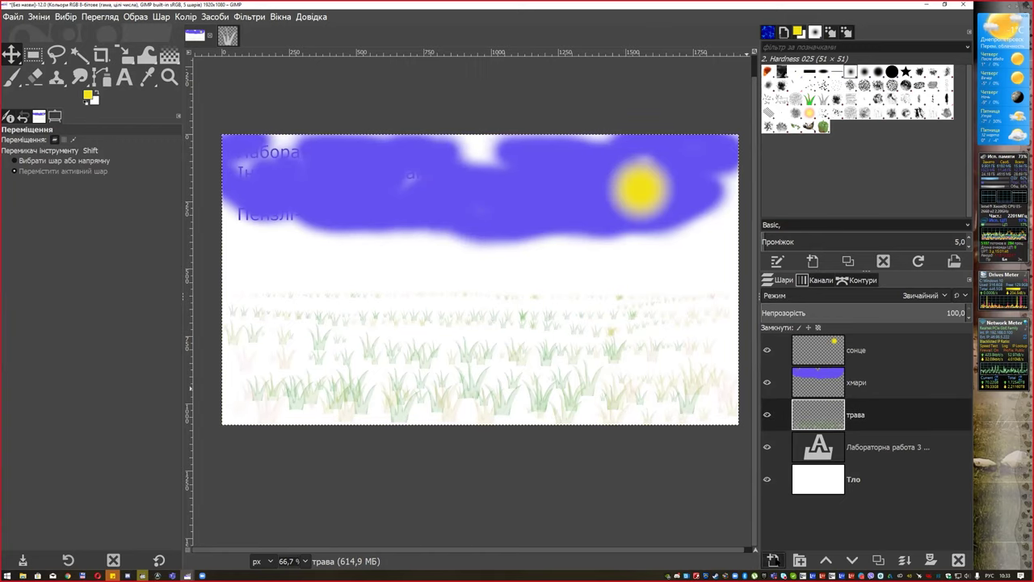
pyautogui.hotkey('ctrl', 'shift', 'n')
# Add a layer named дерево above трава and reset the colours to black
pyautogui.click(880, 554)
pyautogui.doubleClick(855, 415)
pyautogui.write('ерево')
pyautogui.press('Return')
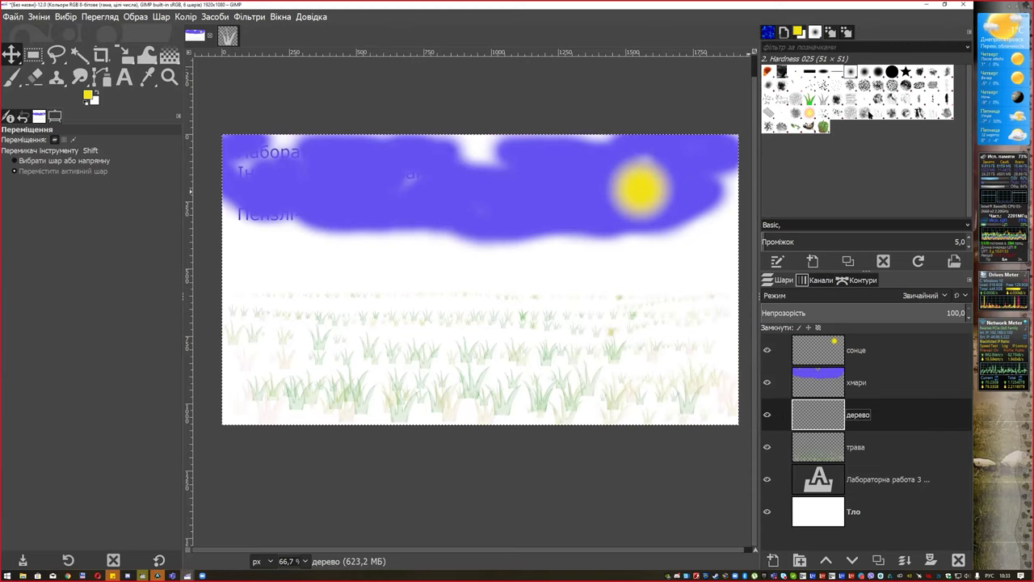
pyautogui.press('p')
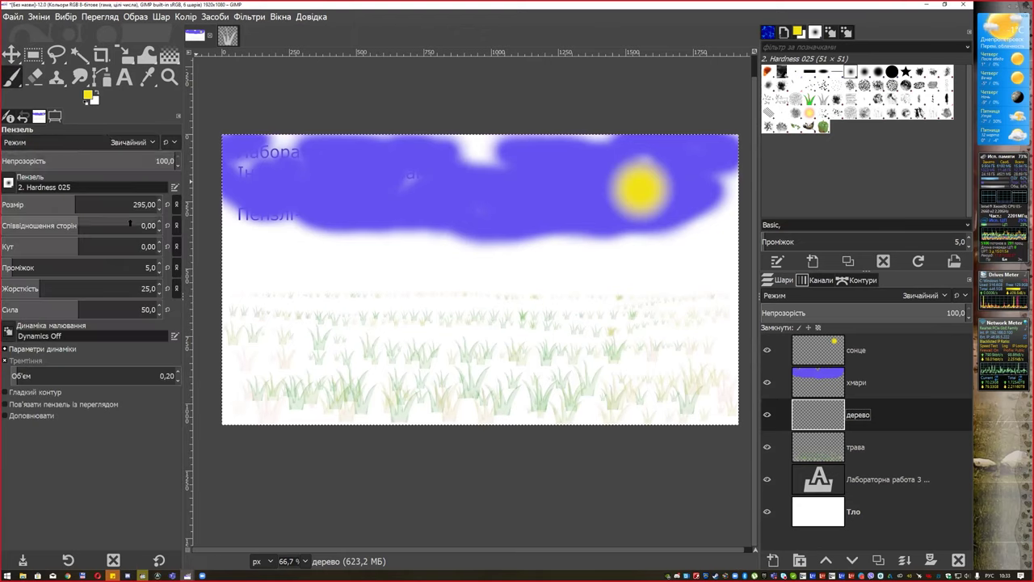
pyautogui.click(86, 102)
# Paint a black tree trunk at brush size 46 and branches at size 27
pyautogui.moveTo(89, 207); pyautogui.dragTo(9, 204)
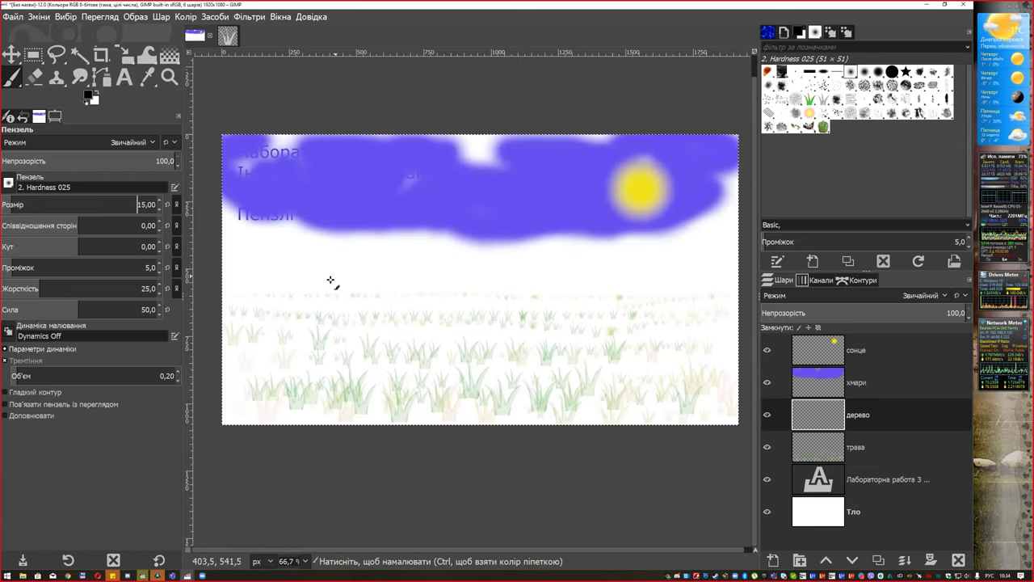
pyautogui.moveTo(17, 204); pyautogui.dragTo(28, 203)
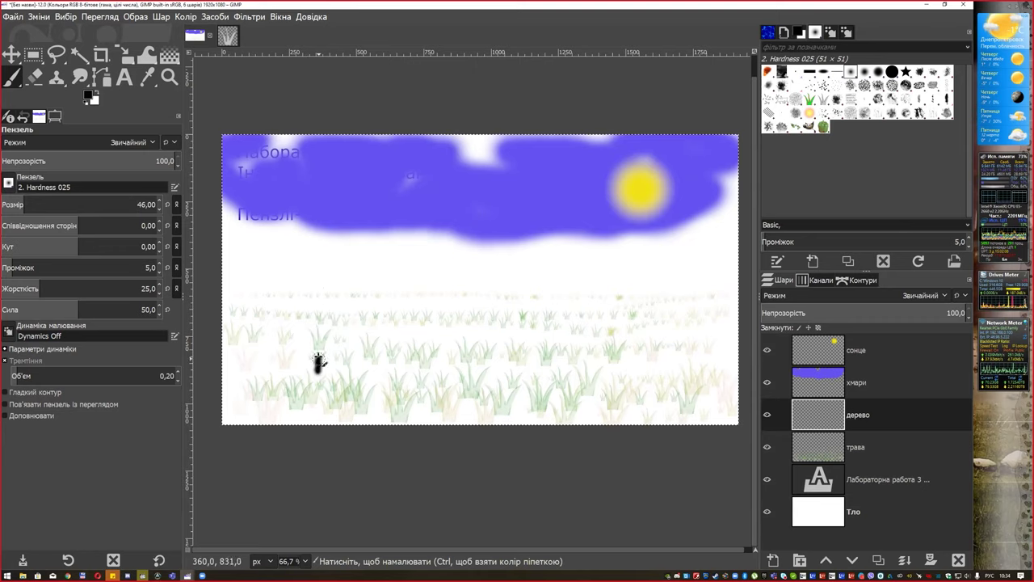
pyautogui.moveTo(319, 331); pyautogui.dragTo(317, 288)
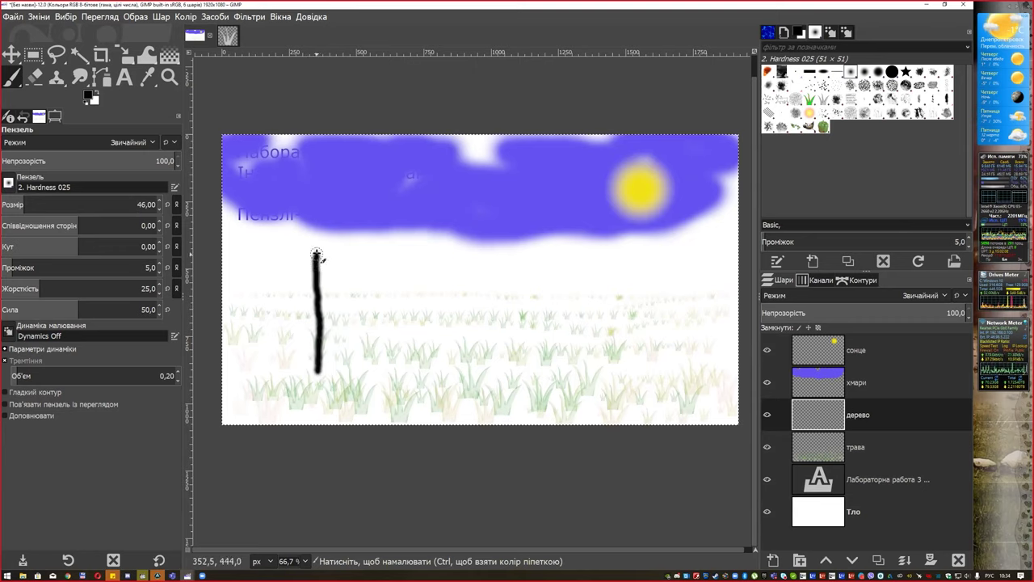
pyautogui.click(18, 198)
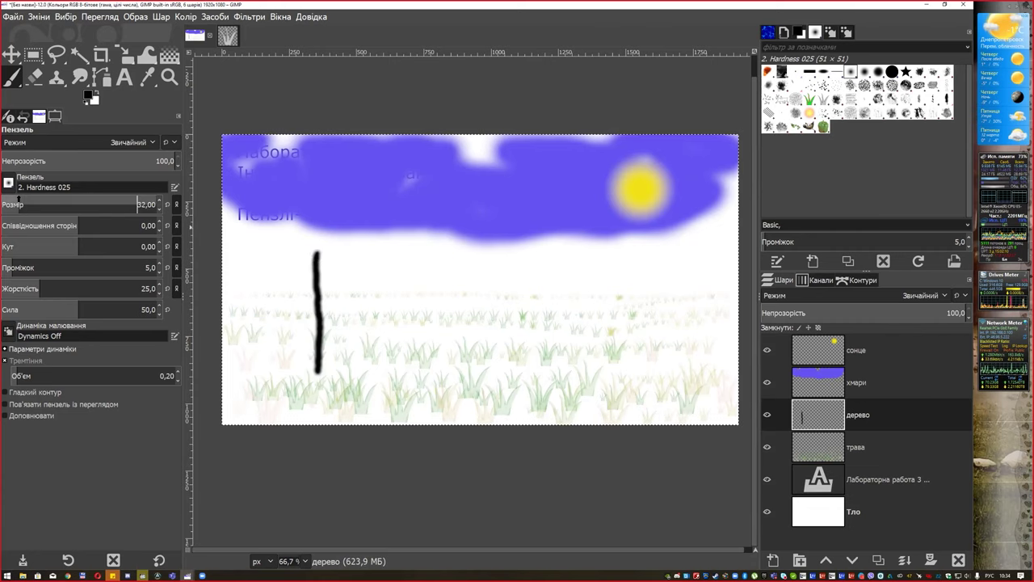
pyautogui.click(18, 198)
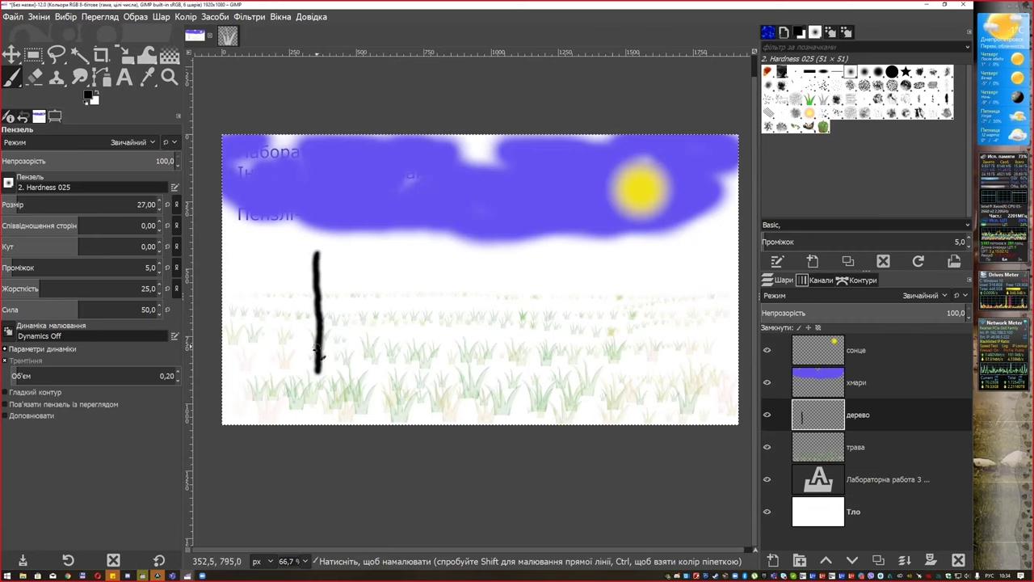
pyautogui.moveTo(326, 323); pyautogui.dragTo(327, 297)
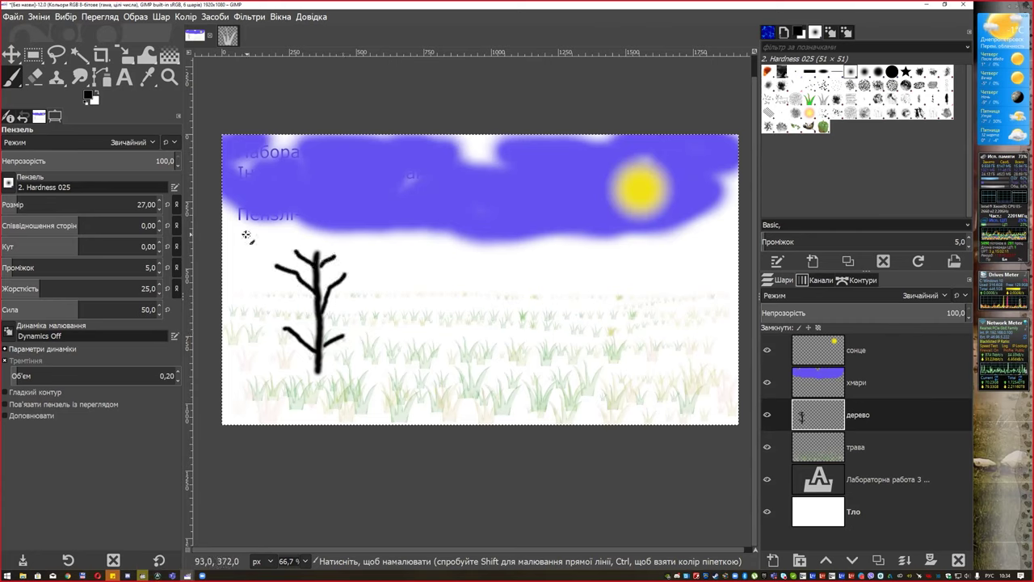
# Choose a bright green foreground colour and a maximum brush size of 85
pyautogui.click(90, 96)
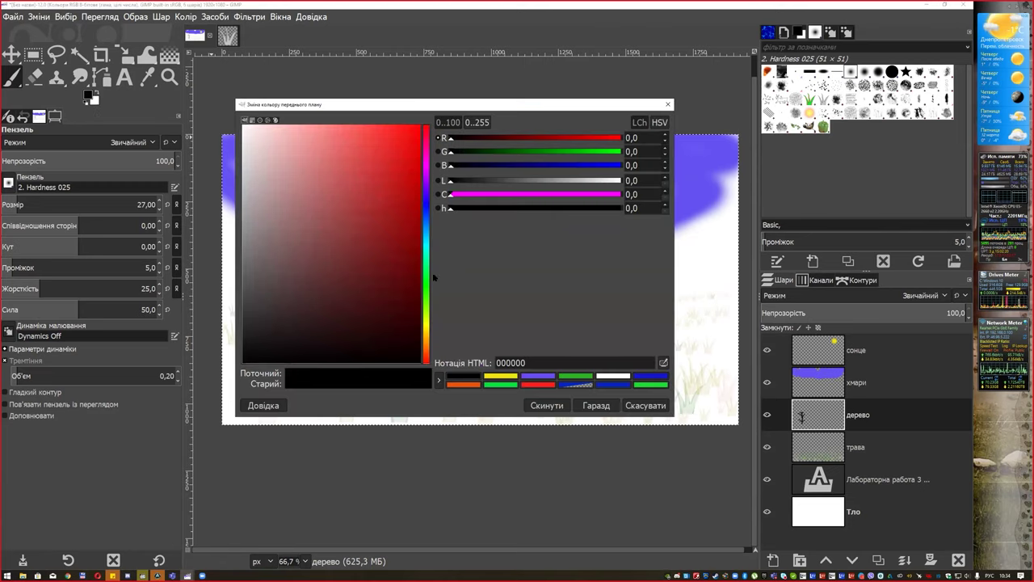
pyautogui.click(426, 277)
pyautogui.click(400, 127)
pyautogui.click(596, 405)
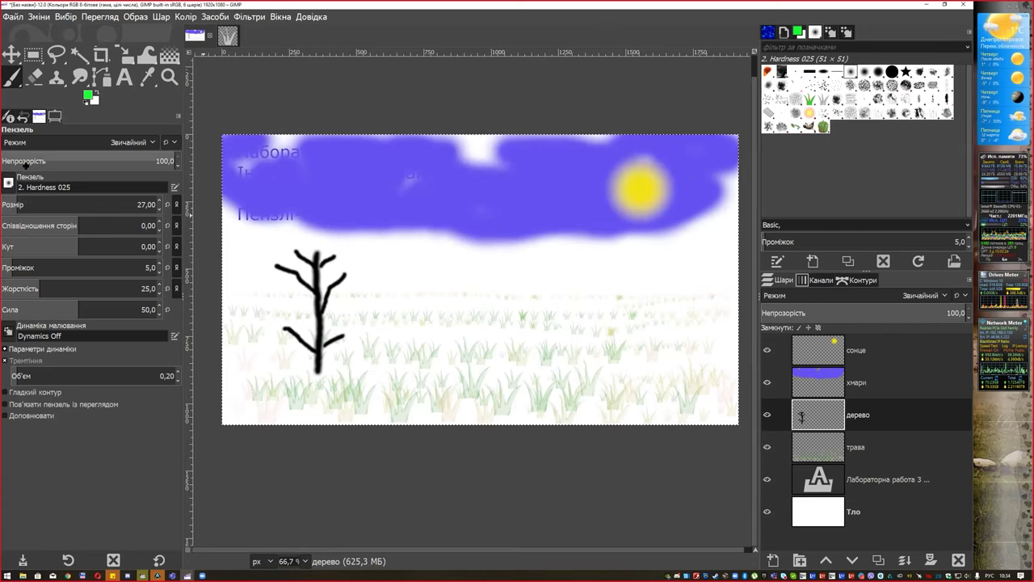
pyautogui.click(32, 203)
pyautogui.moveTo(32, 203); pyautogui.dragTo(329, 244)
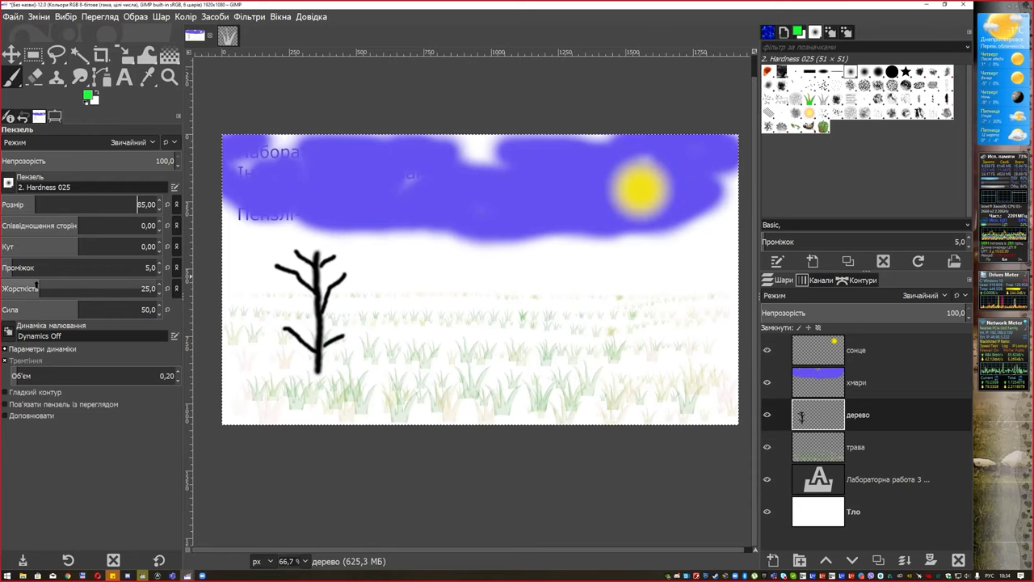
# Paint green leaf blobs on the tree's branches and add a new empty layer above
pyautogui.moveTo(344, 249)
pyautogui.mouseDown()
pyautogui.moveTo(293, 248)
pyautogui.moveTo(274, 276)
pyautogui.moveTo(342, 283)
pyautogui.mouseUp()
pyautogui.moveTo(344, 342); pyautogui.dragTo(347, 334)
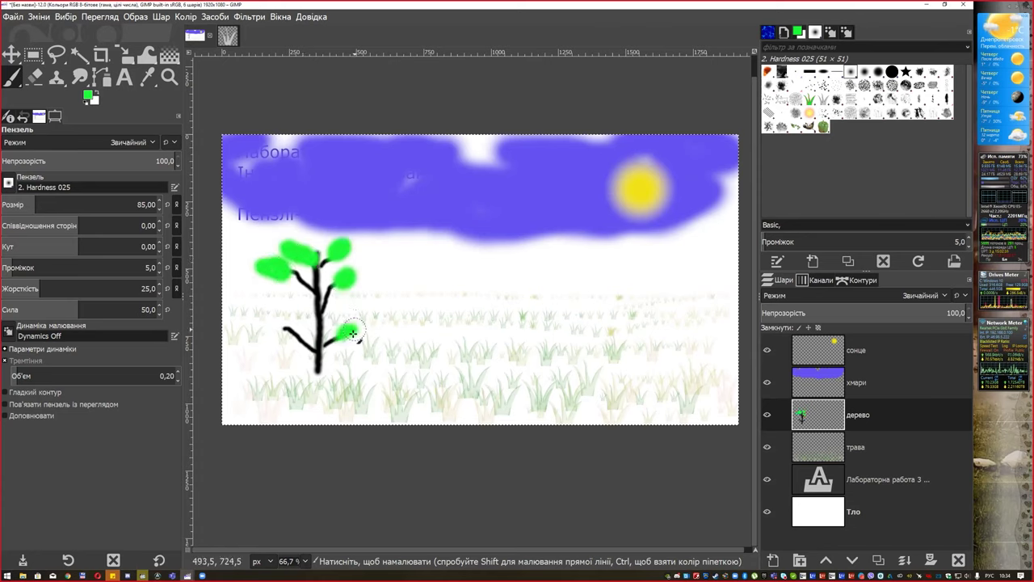
pyautogui.moveTo(283, 327); pyautogui.dragTo(277, 330)
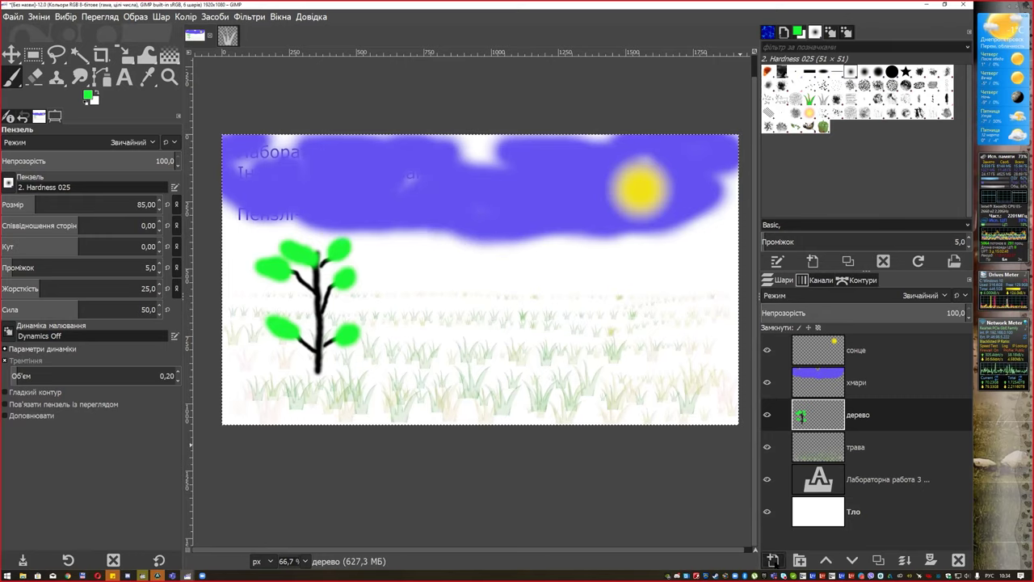
pyautogui.click(773, 560)
pyautogui.click(894, 554)
# Rename the new layer to Дом and raise brush hardness to 100
pyautogui.doubleClick(854, 413)
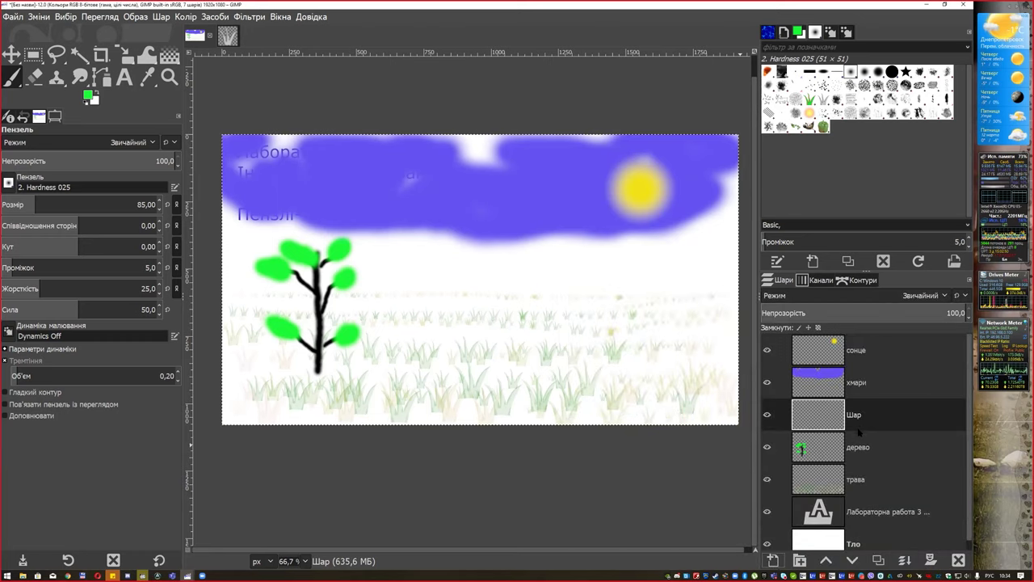
pyautogui.write('Дом')
pyautogui.press('Return')
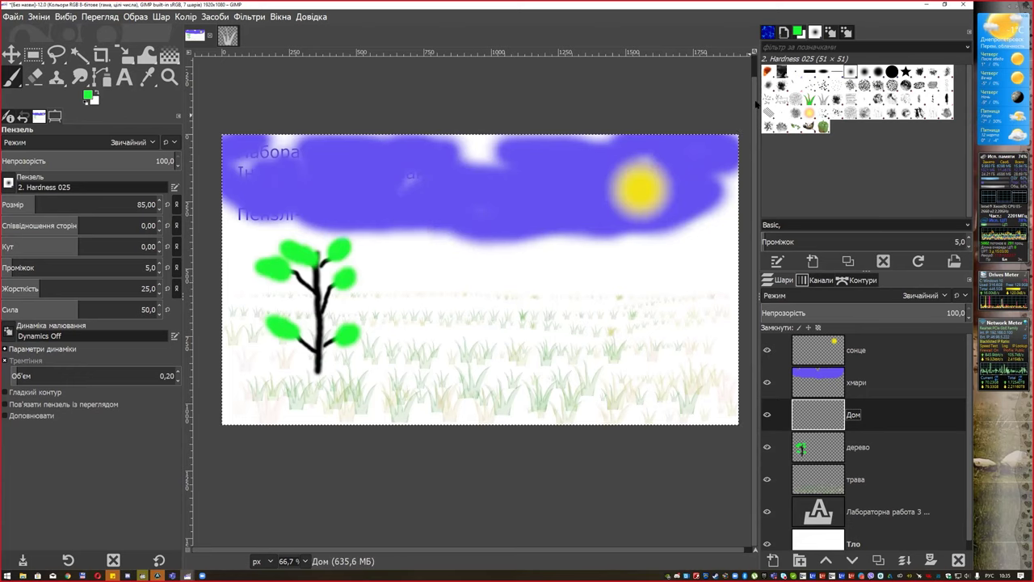
pyautogui.moveTo(38, 288); pyautogui.dragTo(157, 289)
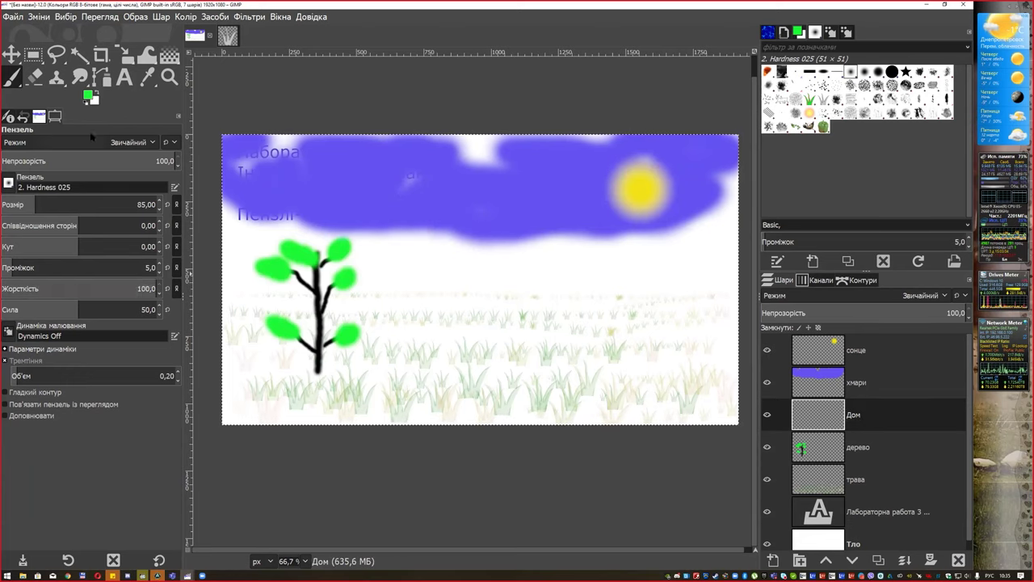
# With a black size-13 brush, draw straight outlines of the house's front and side walls
pyautogui.click(85, 102)
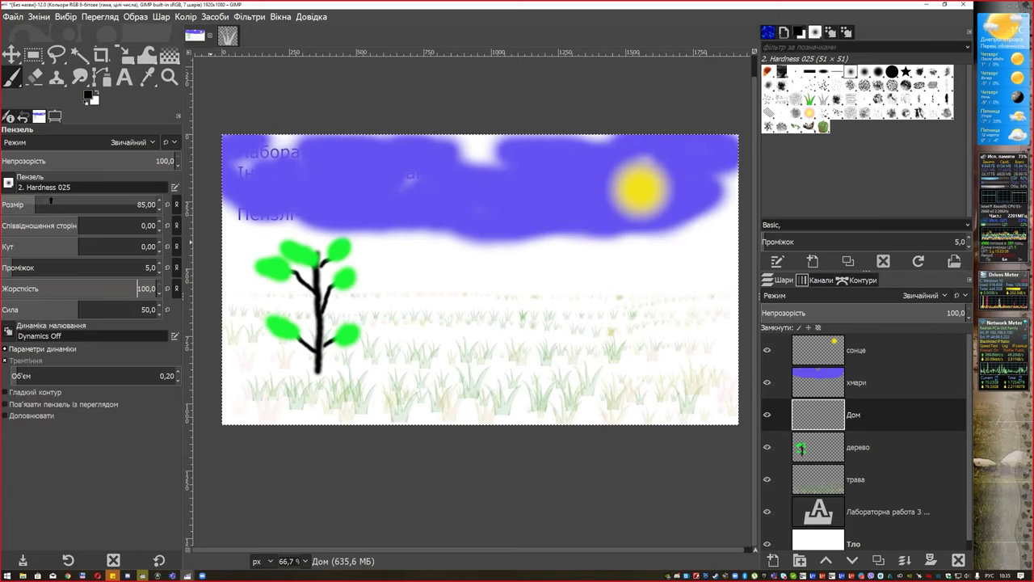
pyautogui.click(16, 204)
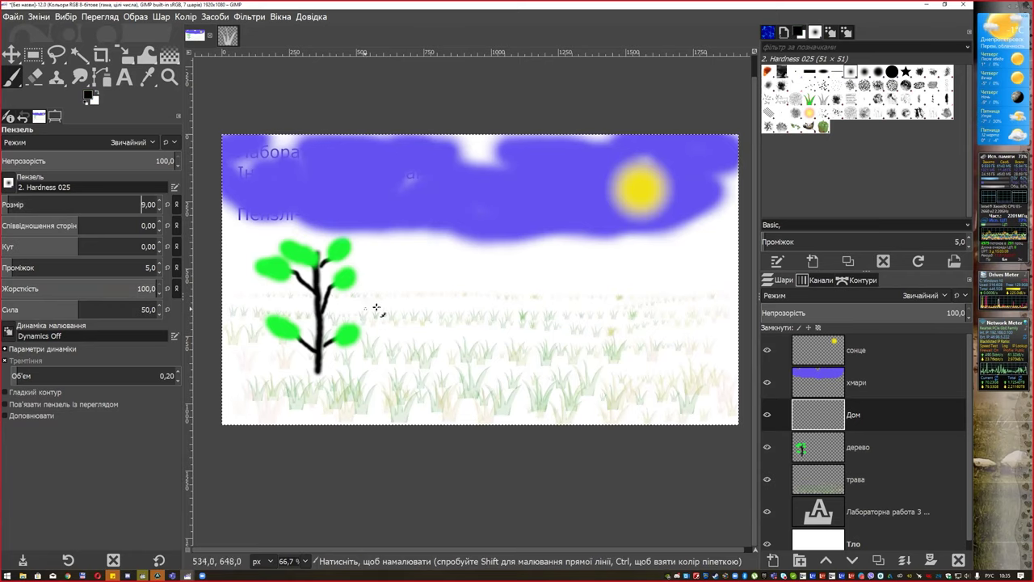
pyautogui.press('Up')
pyautogui.press('Up')
pyautogui.press('Up')
pyautogui.press('Up')
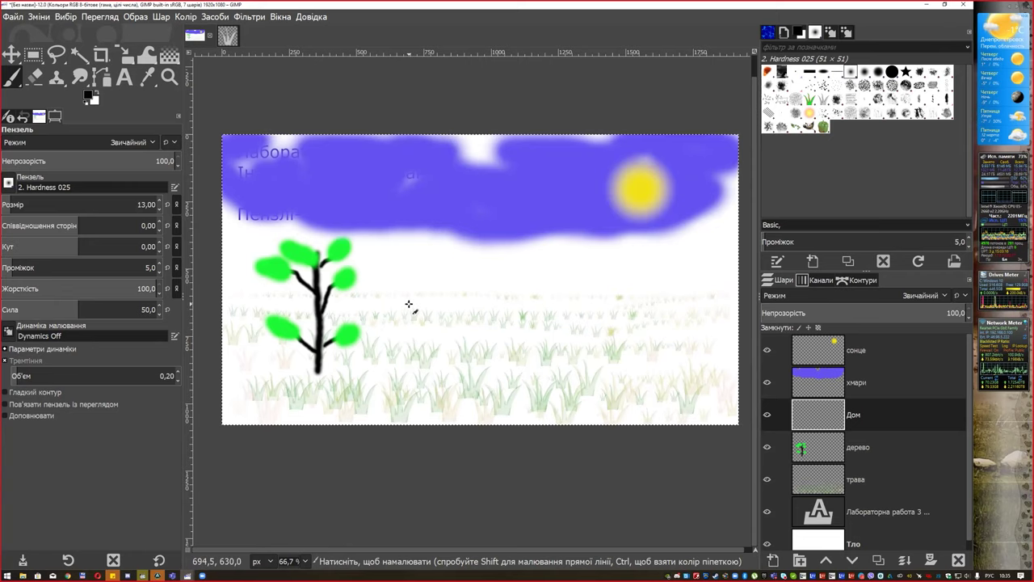
pyautogui.press('shift')
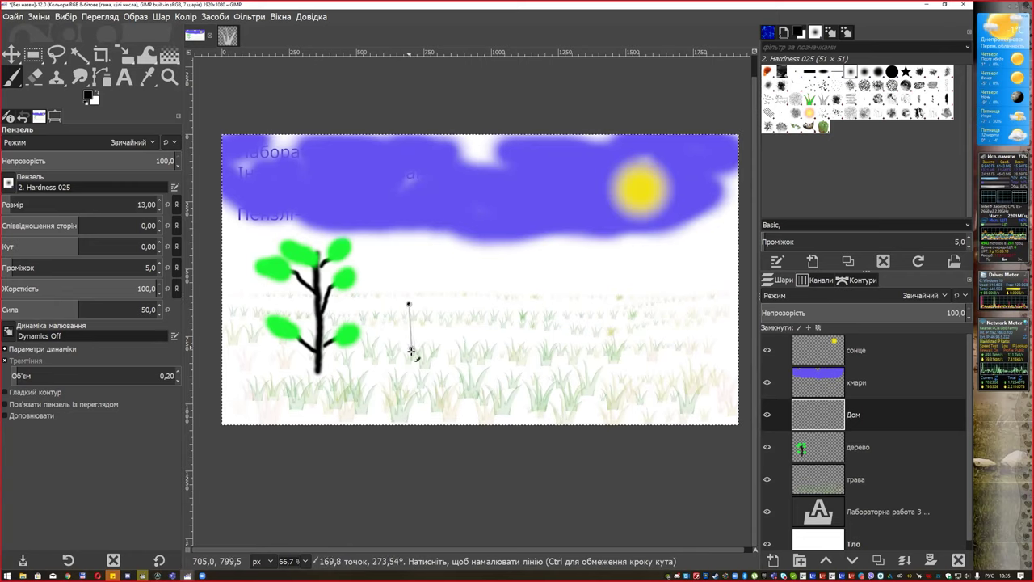
pyautogui.keyDown('shift'); pyautogui.click(410, 392); pyautogui.keyUp('shift')
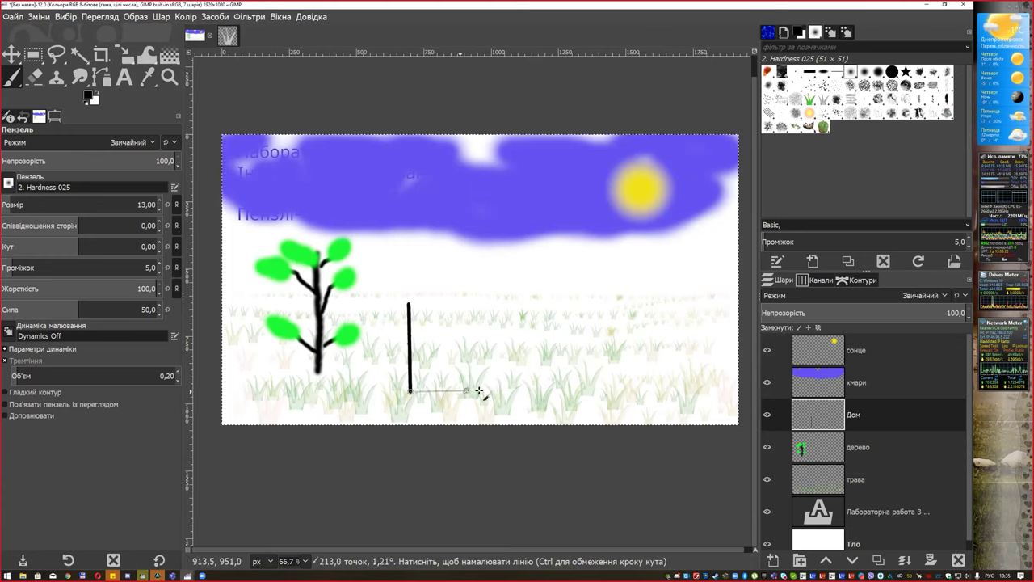
pyautogui.keyDown('shift'); pyautogui.click(549, 392); pyautogui.keyUp('shift')
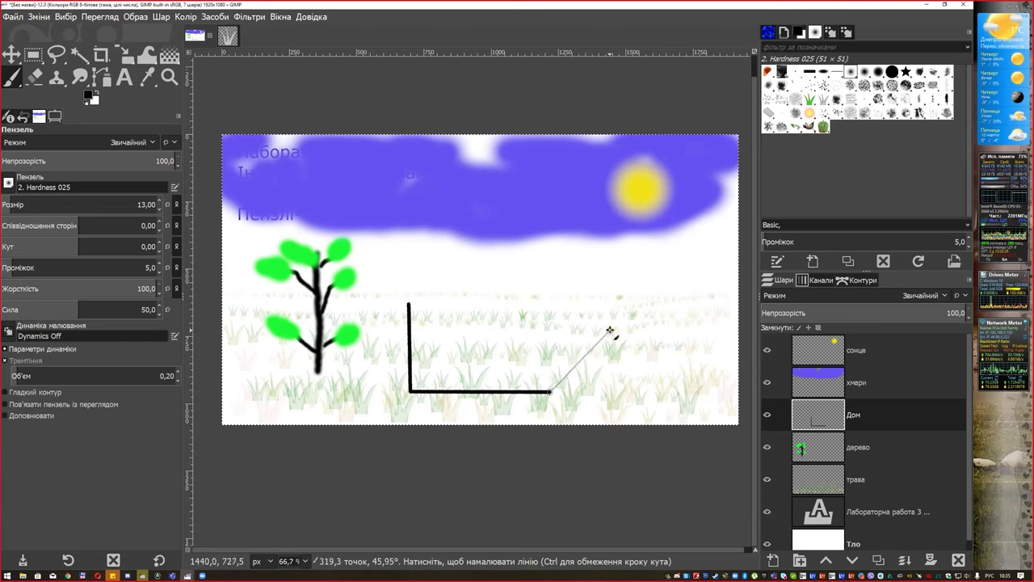
pyautogui.keyDown('shift'); pyautogui.click(611, 329); pyautogui.keyUp('shift')
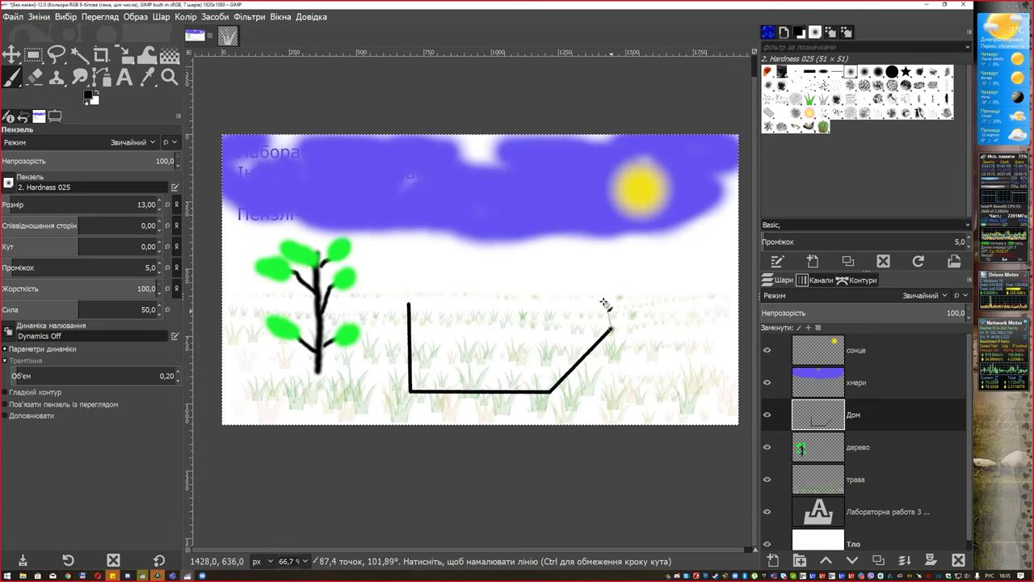
pyautogui.keyDown('shift'); pyautogui.click(609, 260); pyautogui.keyUp('shift')
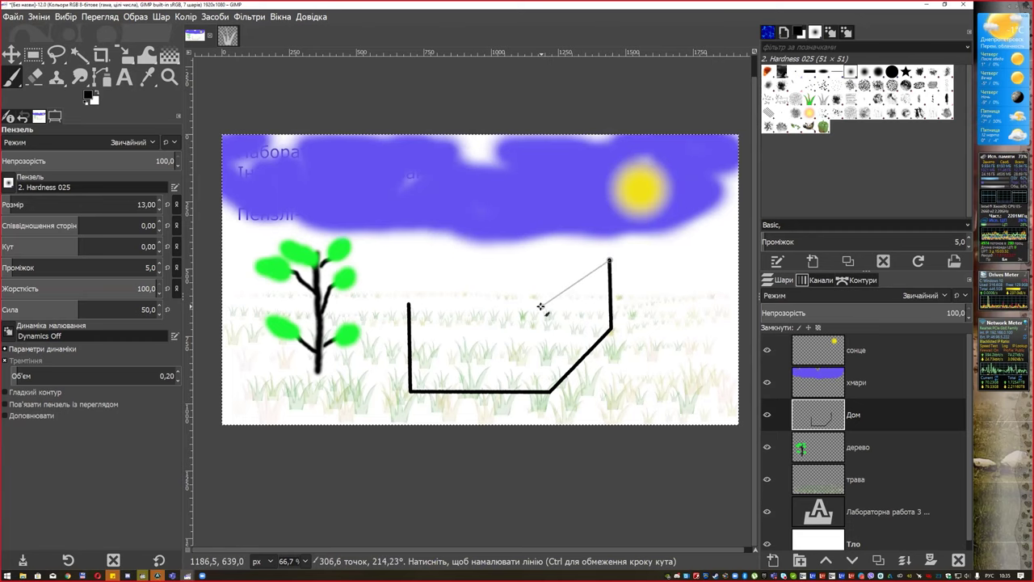
pyautogui.keyDown('shift'); pyautogui.click(541, 306); pyautogui.keyUp('shift')
pyautogui.keyDown('shift'); pyautogui.click(408, 306); pyautogui.keyUp('shift')
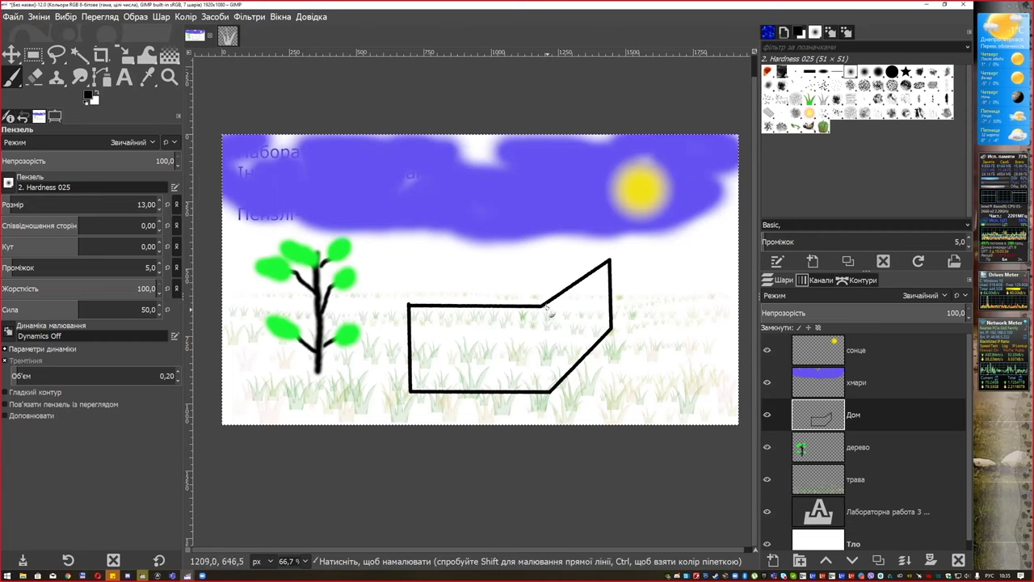
# Add the wall corner edge and a side door, and thicken the top wall line
pyautogui.keyDown('shift'); pyautogui.click(548, 393); pyautogui.keyUp('shift')
pyautogui.keyDown('shift'); pyautogui.click(574, 364); pyautogui.keyUp('shift')
pyautogui.keyDown('shift'); pyautogui.click(570, 317); pyautogui.keyUp('shift')
pyautogui.keyDown('shift'); pyautogui.click(586, 307); pyautogui.keyUp('shift')
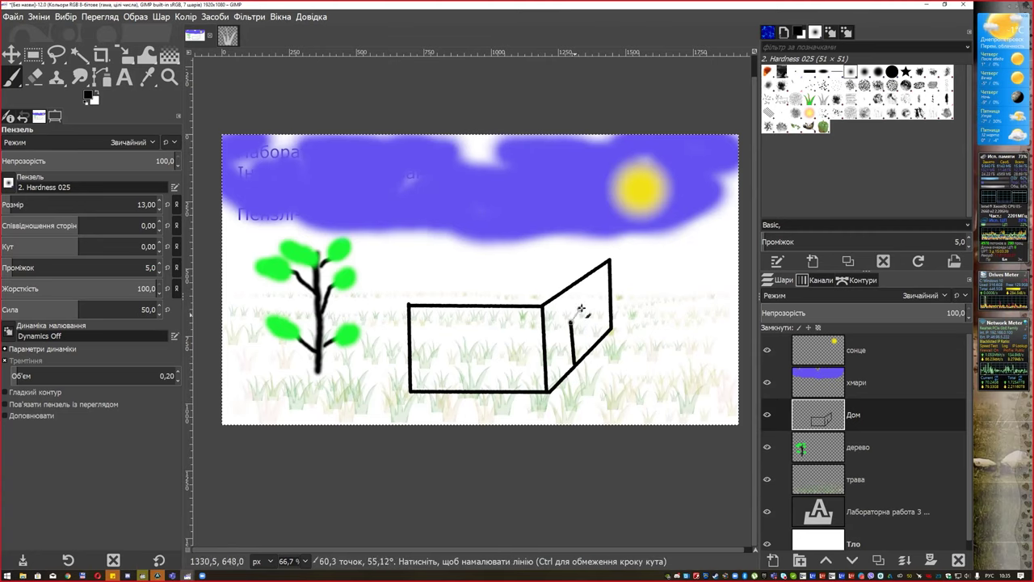
pyautogui.keyDown('shift'); pyautogui.click(590, 352); pyautogui.keyUp('shift')
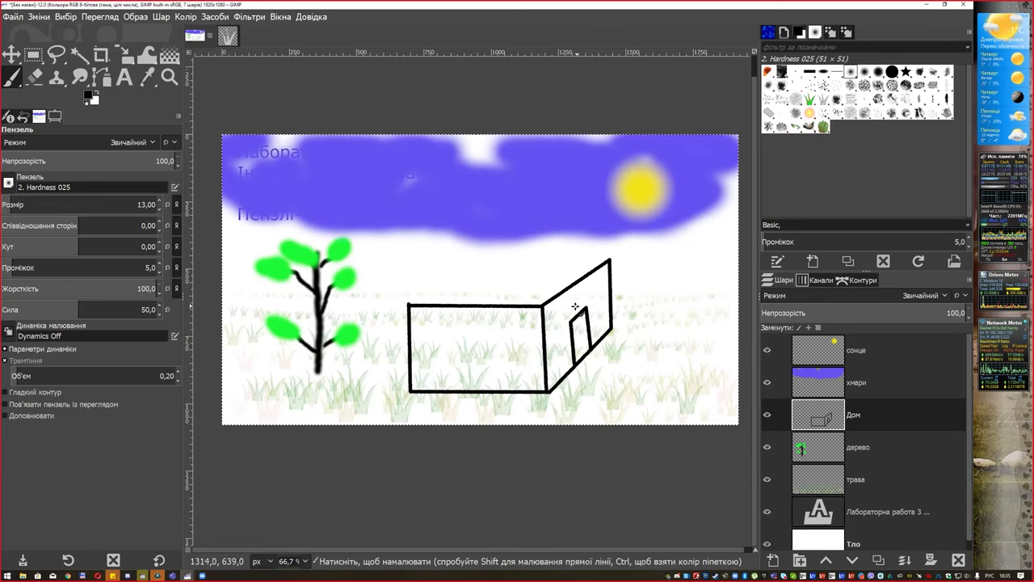
pyautogui.moveTo(574, 307); pyautogui.dragTo(391, 307)
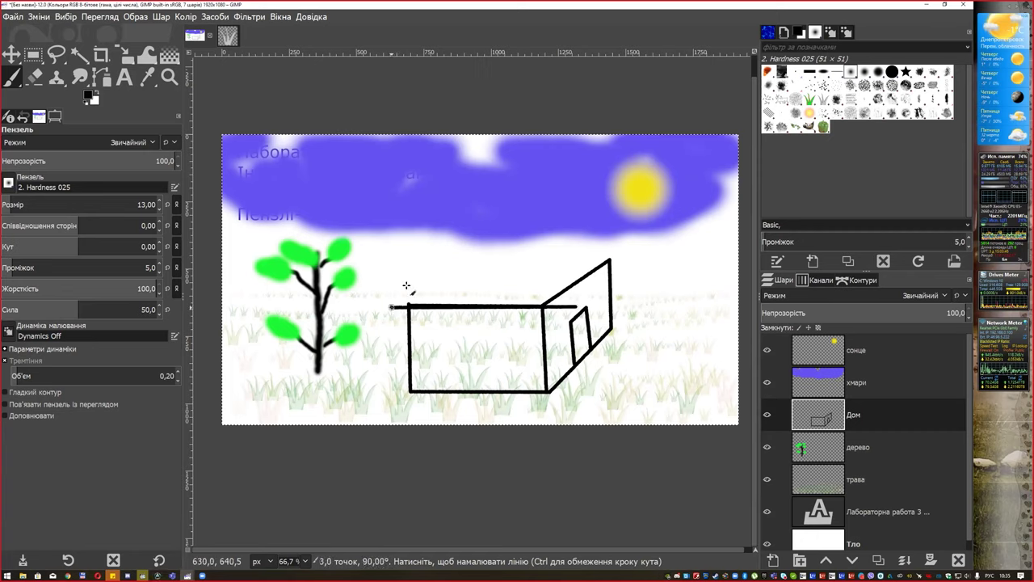
# Draw the pitched roof with its slopes, ridge and overhanging end
pyautogui.keyDown('shift'); pyautogui.click(439, 240); pyautogui.keyUp('shift')
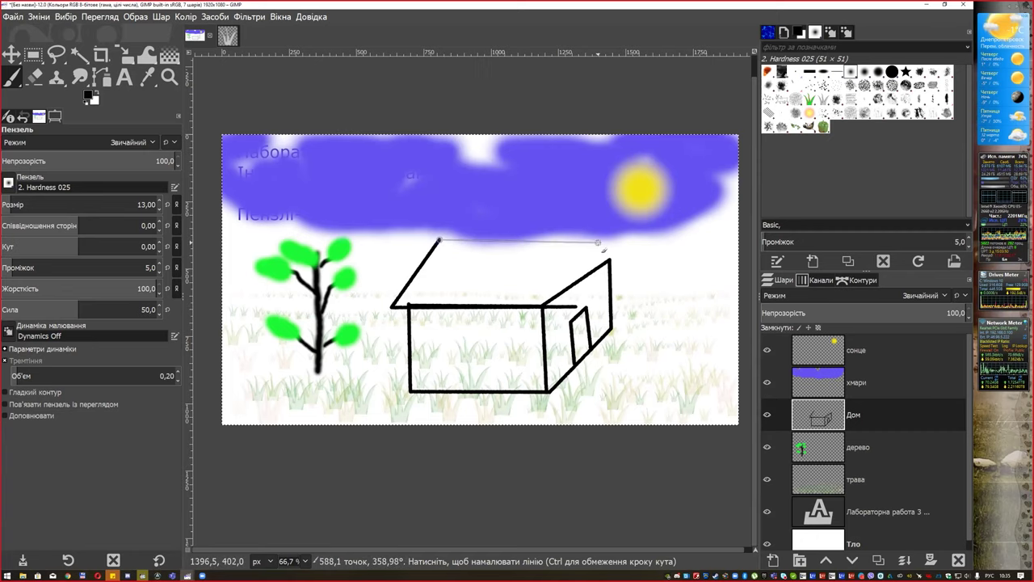
pyautogui.keyDown('shift'); pyautogui.click(585, 239); pyautogui.keyUp('shift')
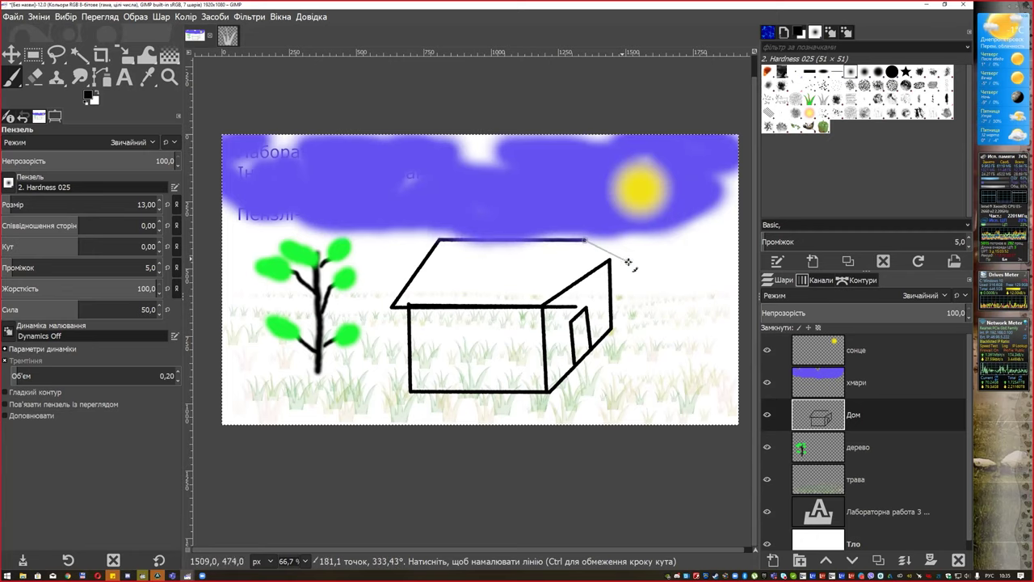
pyautogui.keyDown('shift'); pyautogui.click(611, 258); pyautogui.keyUp('shift')
pyautogui.keyDown('shift'); pyautogui.click(630, 266); pyautogui.keyUp('shift')
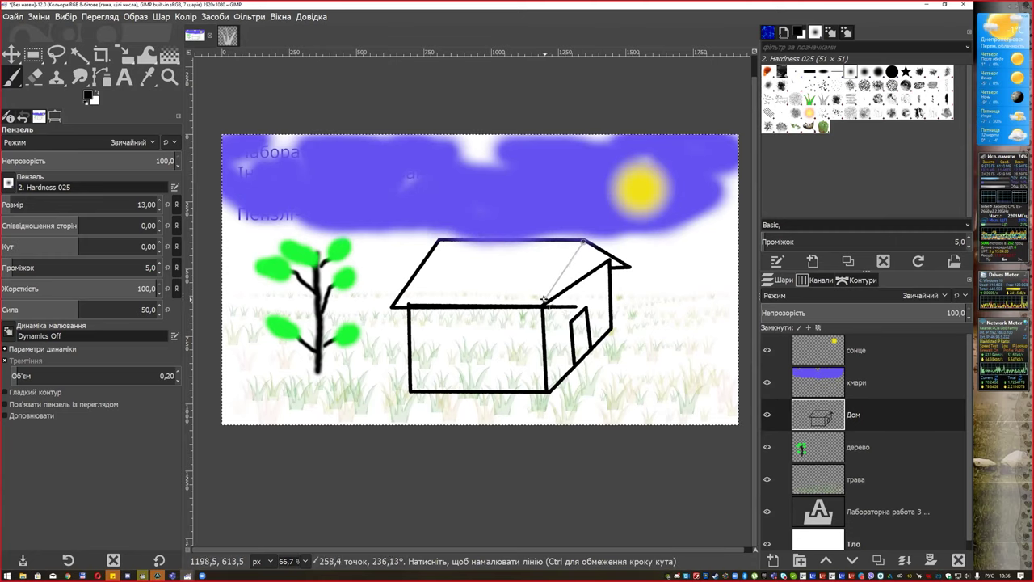
pyautogui.keyDown('shift'); pyautogui.click(540, 307); pyautogui.keyUp('shift')
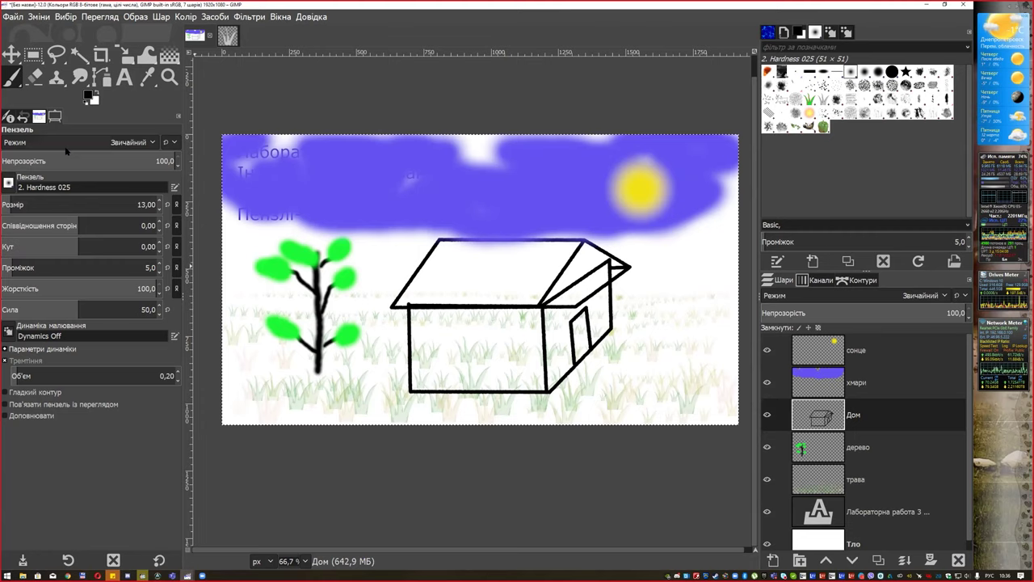
# Erase the stray diagonal line inside the right roof gable
pyautogui.hotkey('shift', 'e')
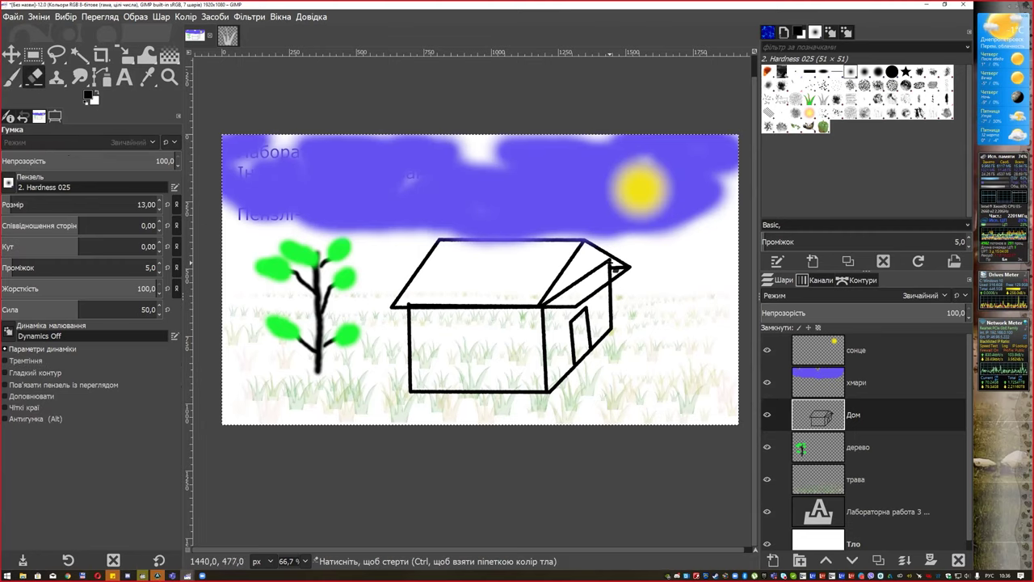
pyautogui.moveTo(557, 296); pyautogui.dragTo(575, 288)
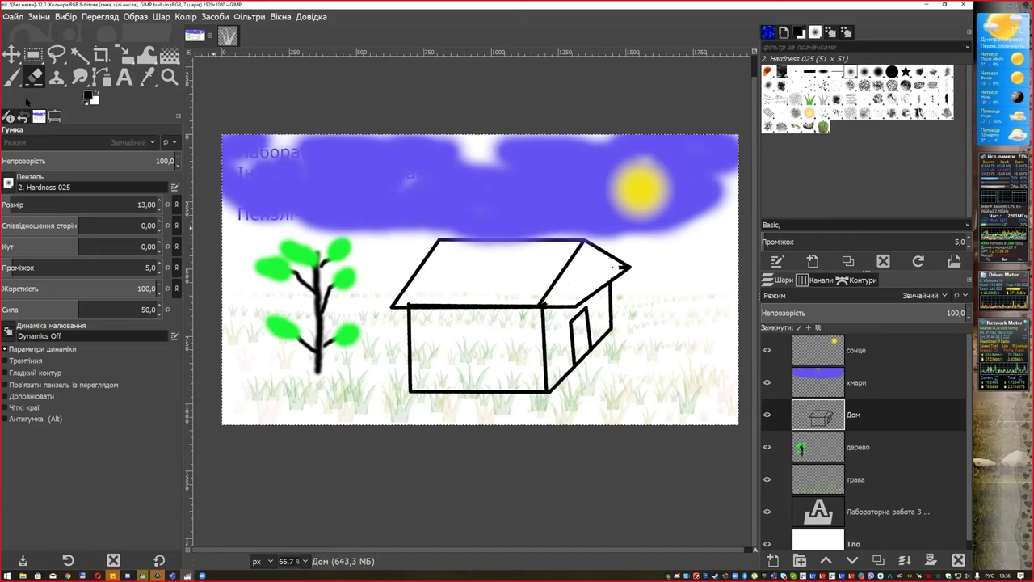
pyautogui.press('p')
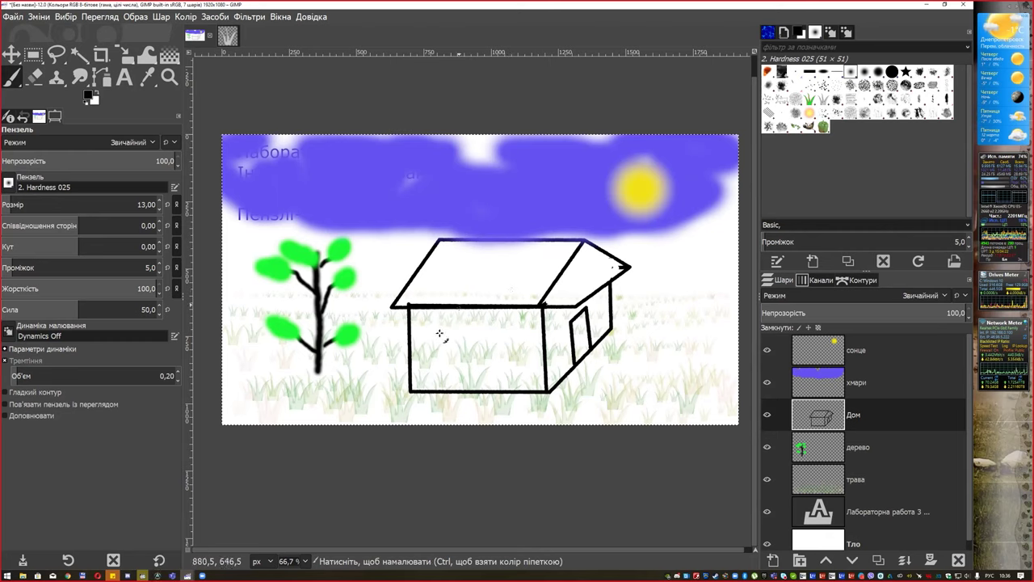
# Draw the first rectangular window on the front wall with cross dividers
pyautogui.click(419, 332)
pyautogui.keyDown('shift'); pyautogui.click(420, 368); pyautogui.keyUp('shift')
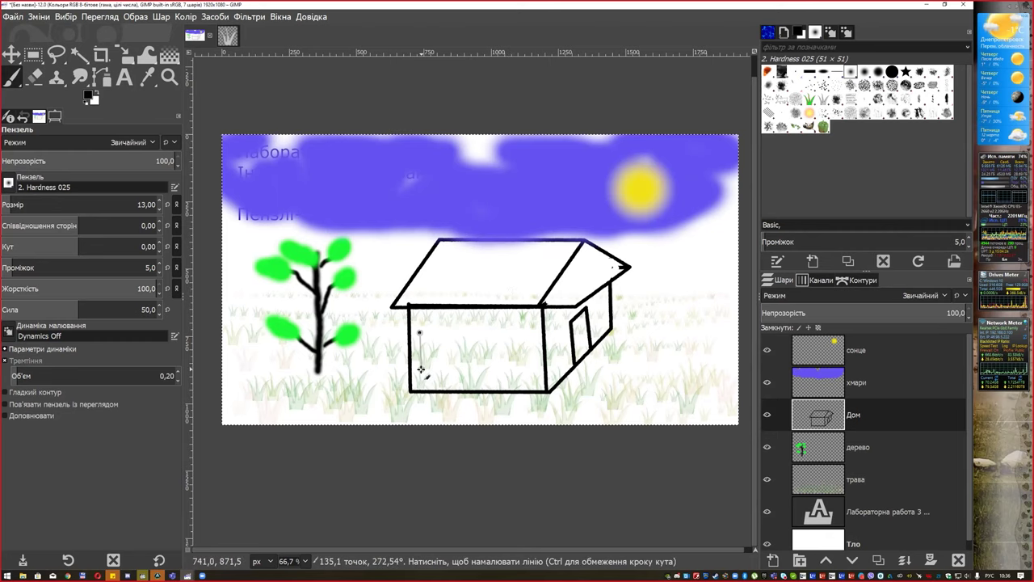
pyautogui.keyDown('shift'); pyautogui.click(468, 369); pyautogui.keyUp('shift')
pyautogui.keyDown('shift'); pyautogui.click(467, 331); pyautogui.keyUp('shift')
pyautogui.keyDown('shift'); pyautogui.click(420, 330); pyautogui.keyUp('shift')
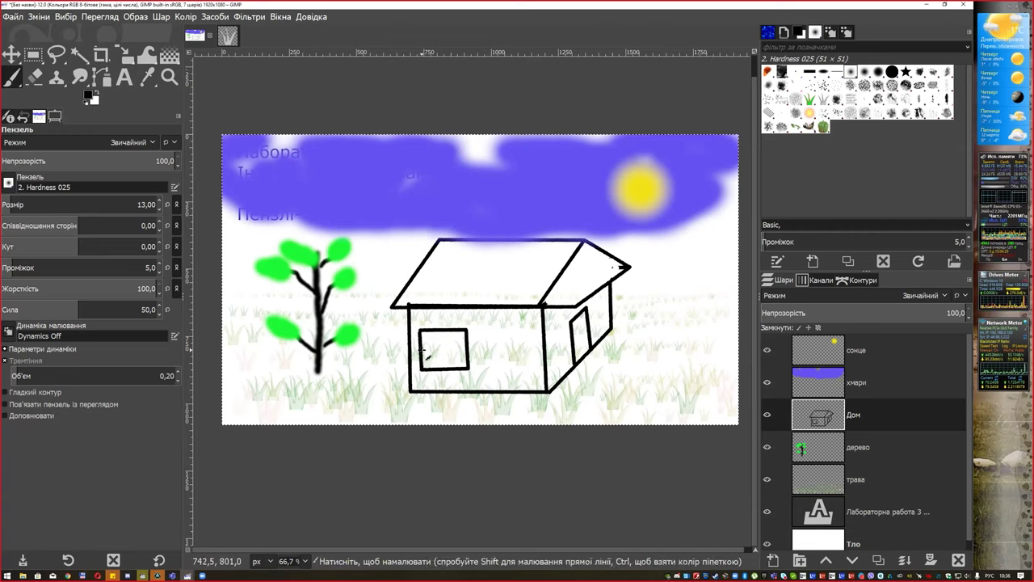
pyautogui.keyDown('shift'); pyautogui.click(468, 349); pyautogui.keyUp('shift')
pyautogui.click(444, 332)
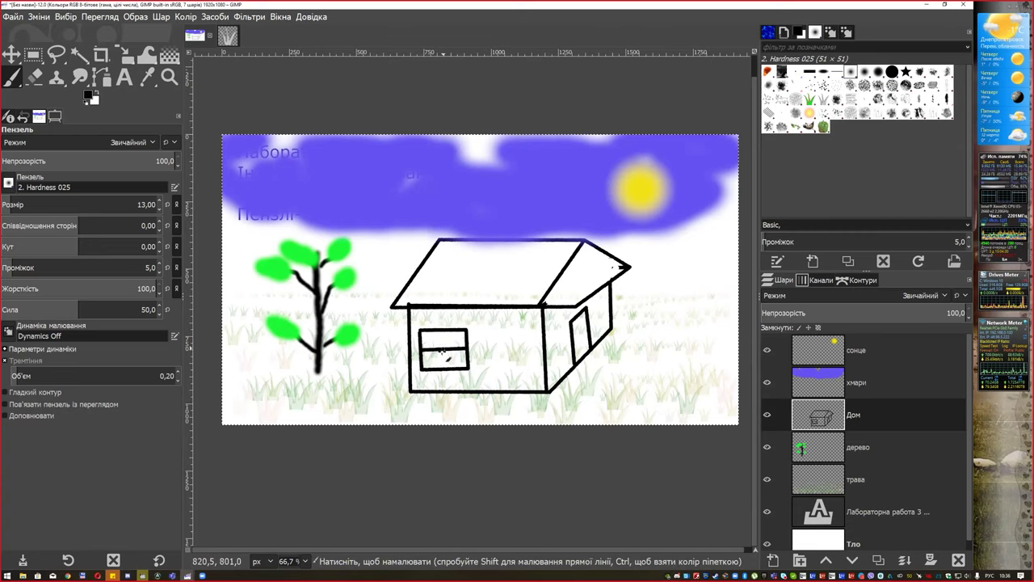
pyautogui.keyDown('shift'); pyautogui.click(443, 369); pyautogui.keyUp('shift')
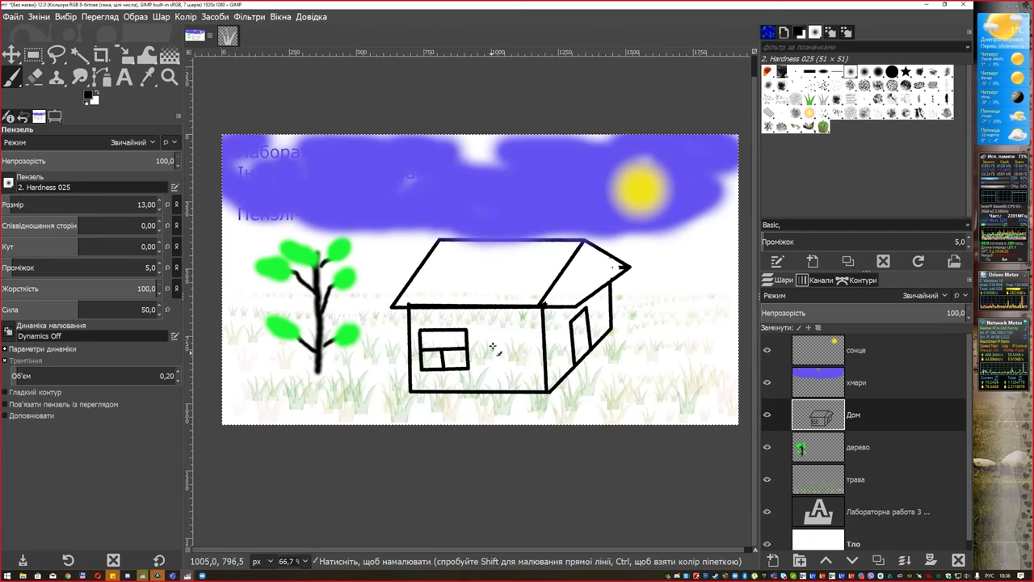
# Draw a second window beside it with horizontal and vertical dividers
pyautogui.click(477, 332)
pyautogui.keyDown('shift'); pyautogui.click(477, 374); pyautogui.keyUp('shift')
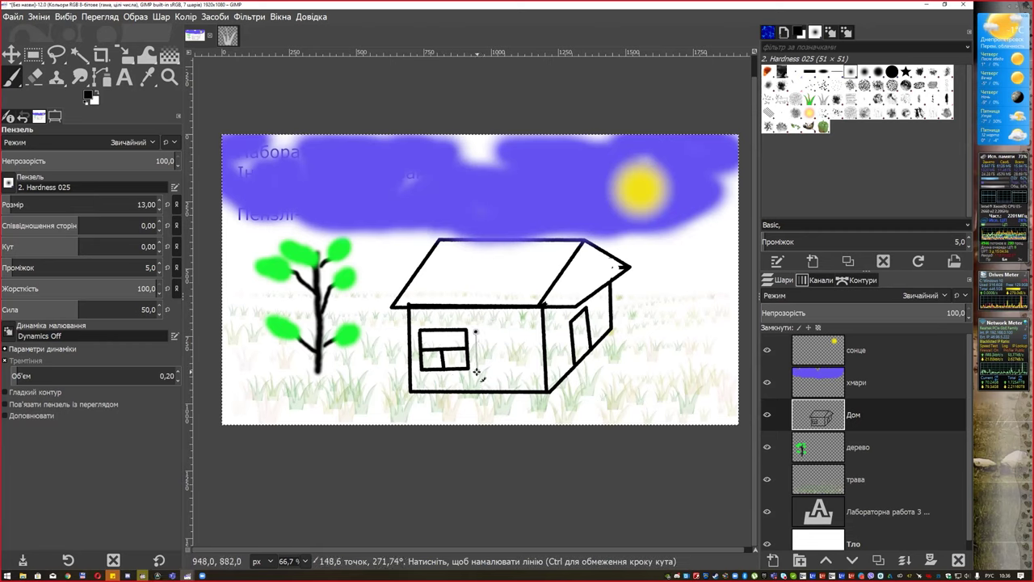
pyautogui.keyDown('shift'); pyautogui.click(521, 371); pyautogui.keyUp('shift')
pyautogui.keyDown('shift'); pyautogui.click(521, 331); pyautogui.keyUp('shift')
pyautogui.keyDown('shift'); pyautogui.click(476, 331); pyautogui.keyUp('shift')
pyautogui.click(479, 349)
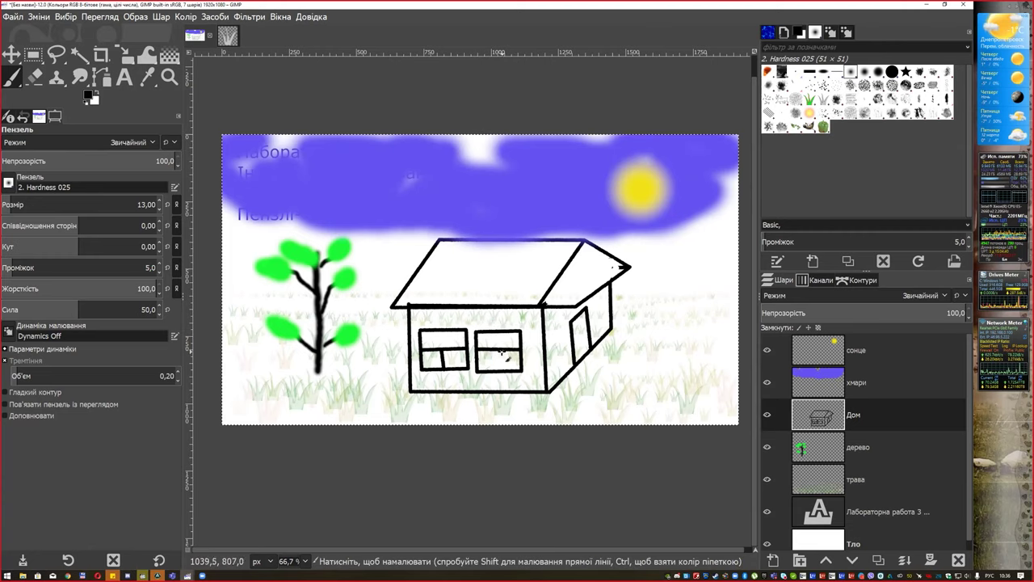
pyautogui.keyDown('shift'); pyautogui.click(500, 370); pyautogui.keyUp('shift')
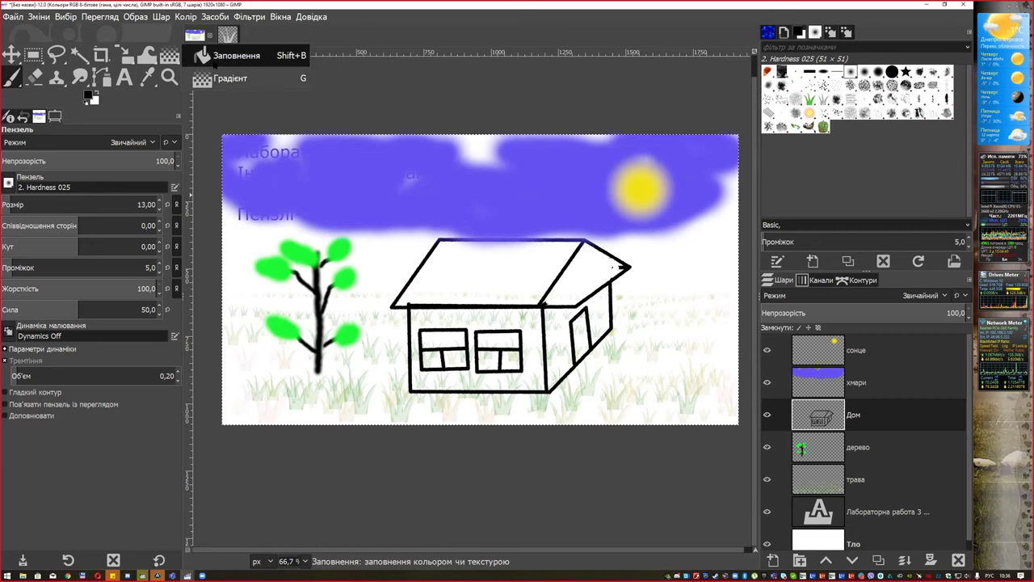
# With Bucket Fill active, set the foreground colour to yellow e0d613
pyautogui.click(170, 55)
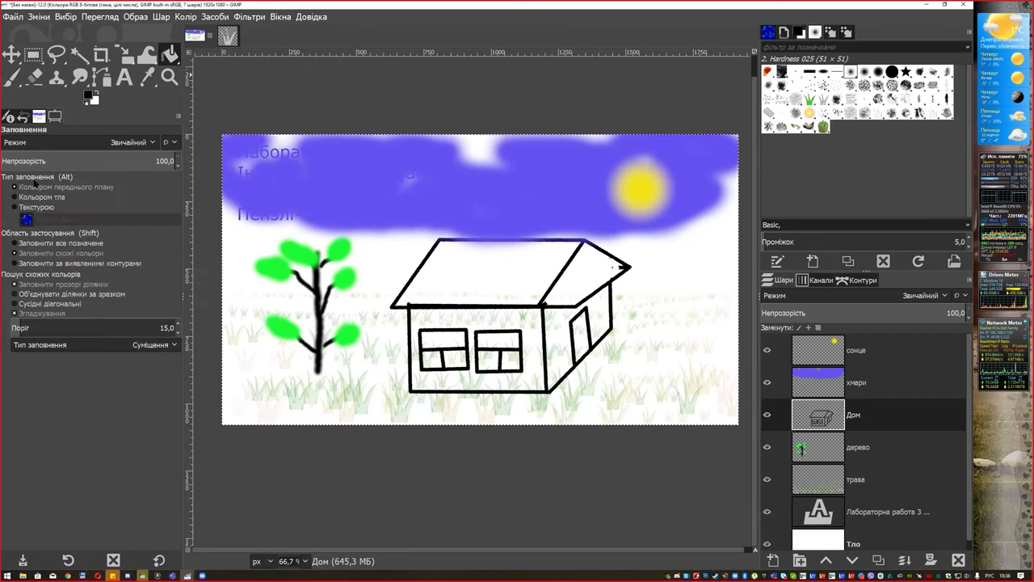
pyautogui.click(90, 95)
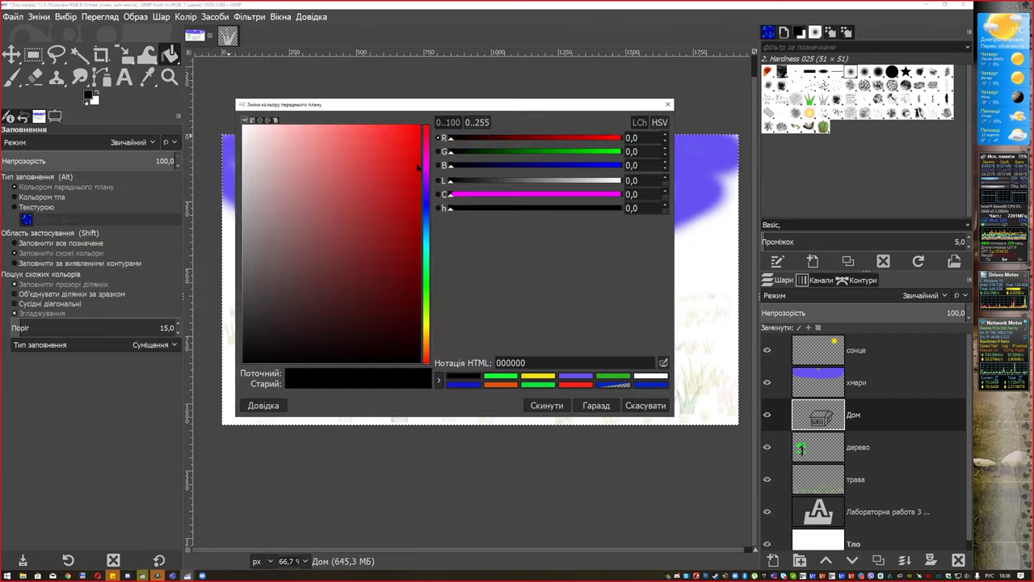
pyautogui.click(428, 323)
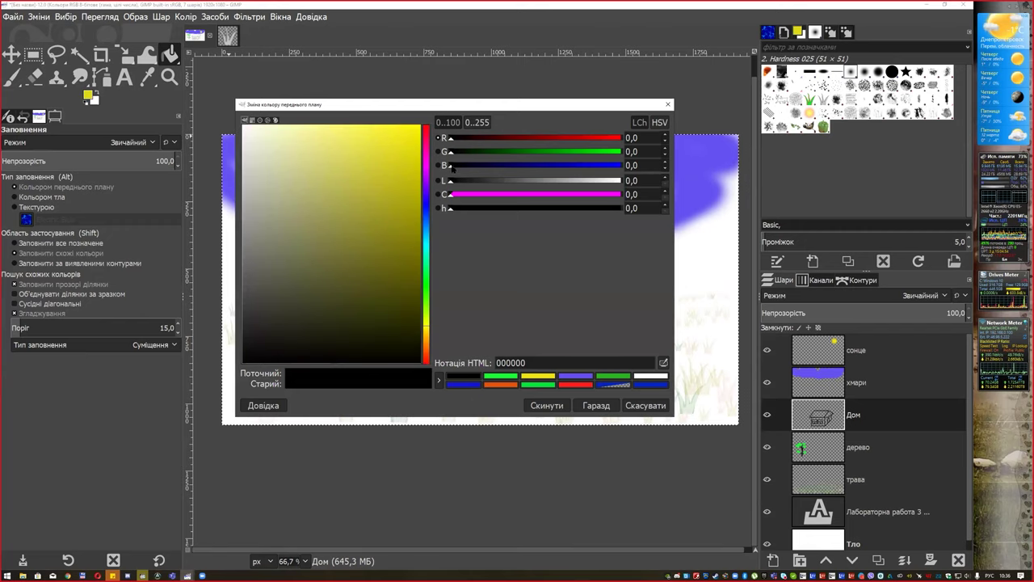
pyautogui.click(406, 152)
pyautogui.click(596, 405)
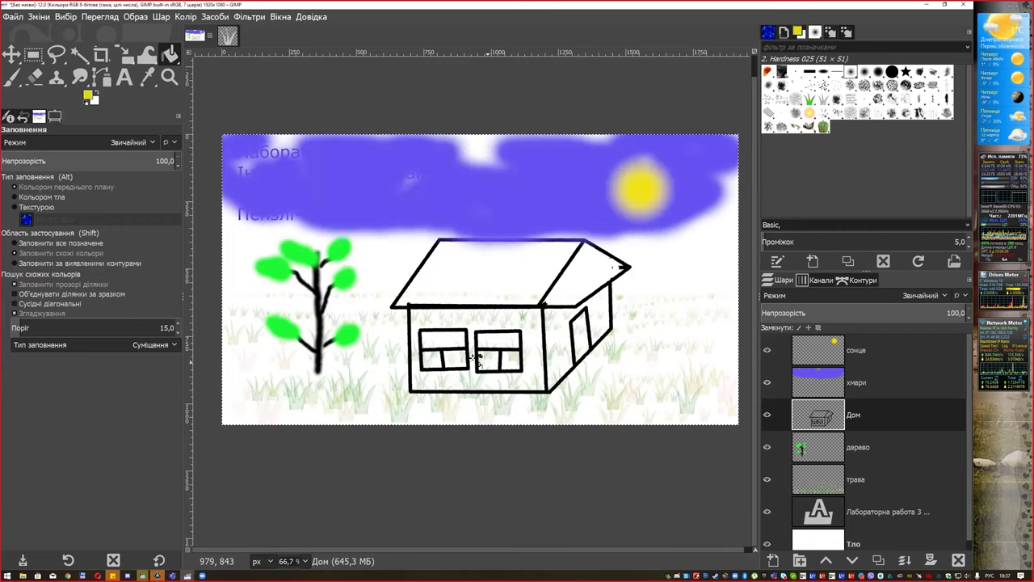
# Fill every pane of both front windows with the yellow
pyautogui.click(451, 342)
pyautogui.click(498, 339)
pyautogui.click(510, 361)
pyautogui.click(484, 360)
pyautogui.click(455, 360)
pyautogui.click(434, 361)
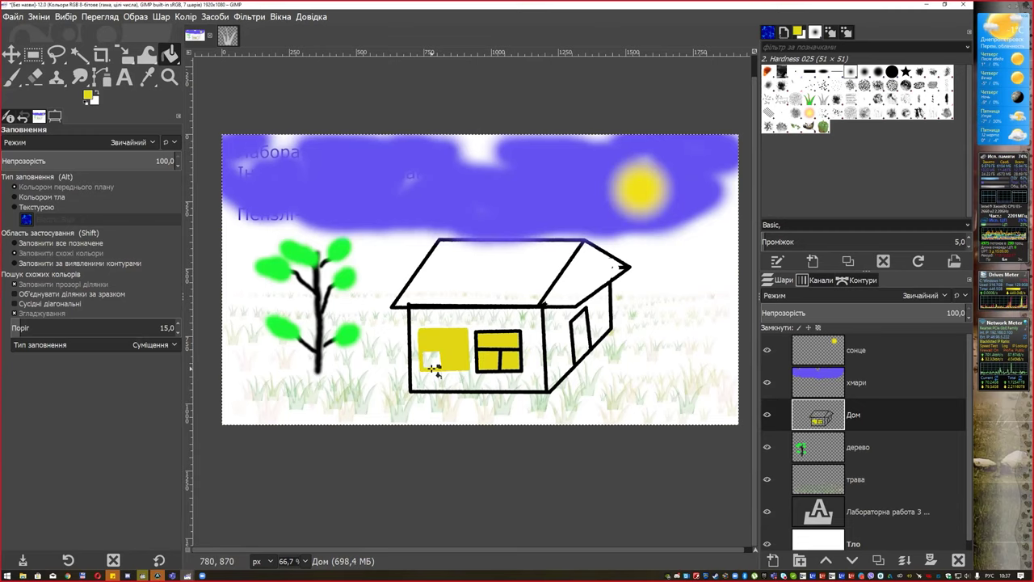
pyautogui.click(432, 357)
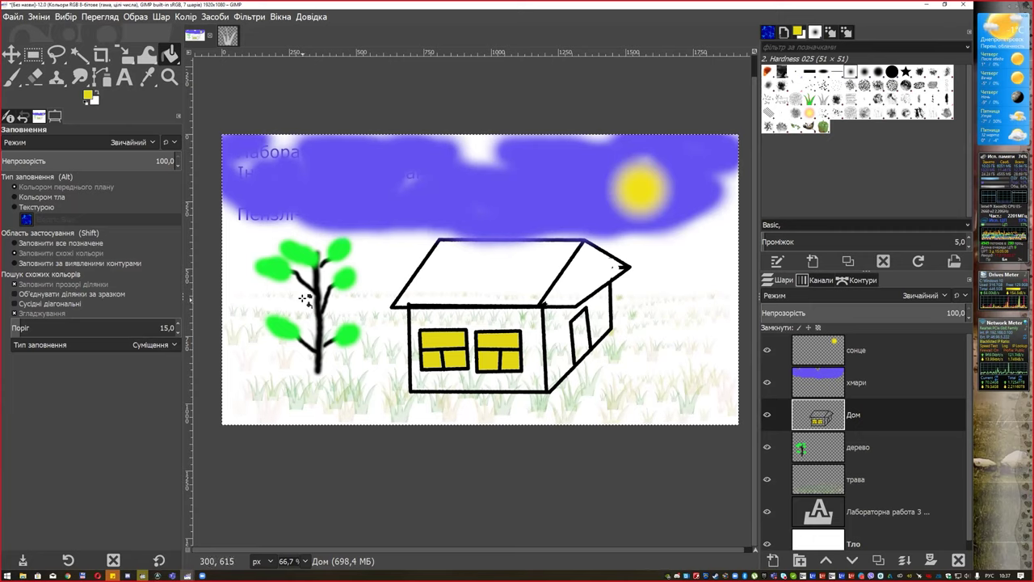
# Fill the front wall, side wall and door with the Pine wood pattern
pyautogui.click(63, 205)
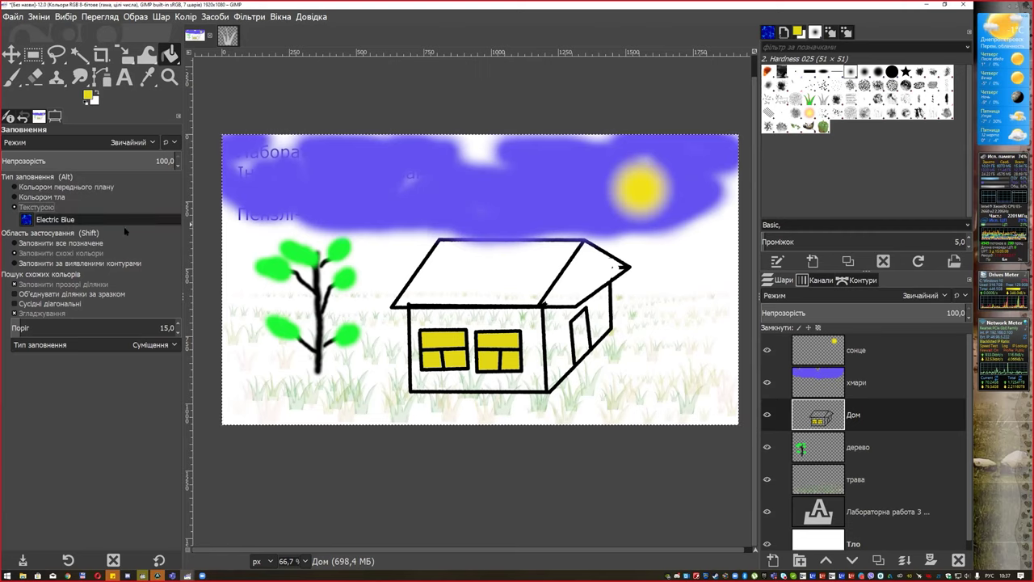
pyautogui.click(27, 219)
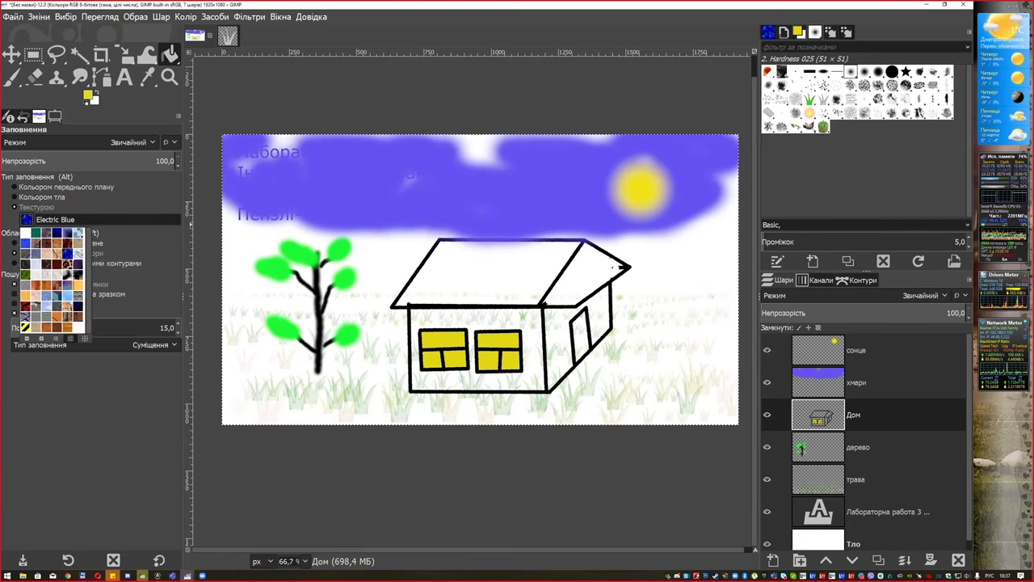
pyautogui.click(73, 307)
pyautogui.click(450, 315)
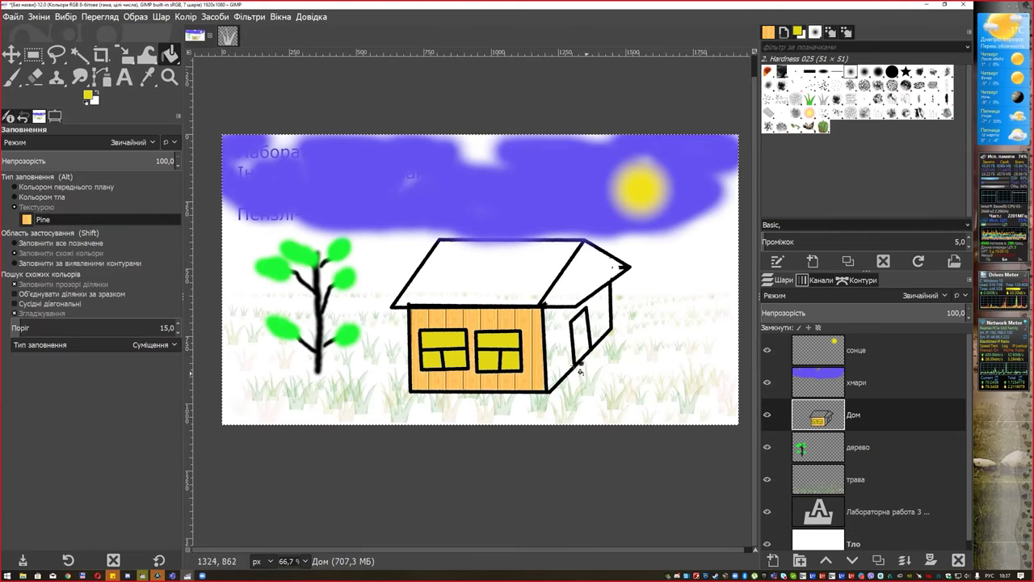
pyautogui.click(562, 356)
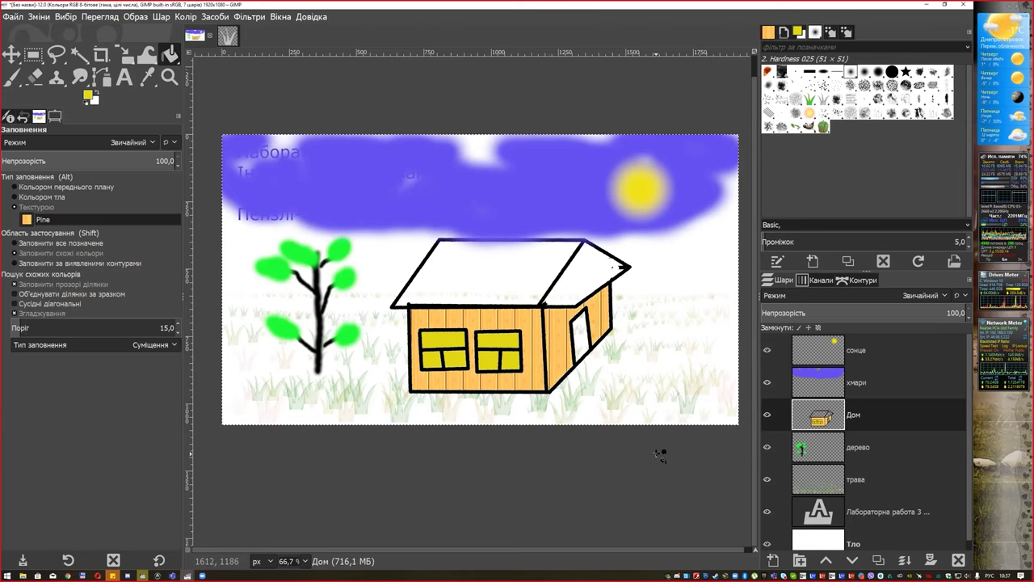
pyautogui.click(27, 219)
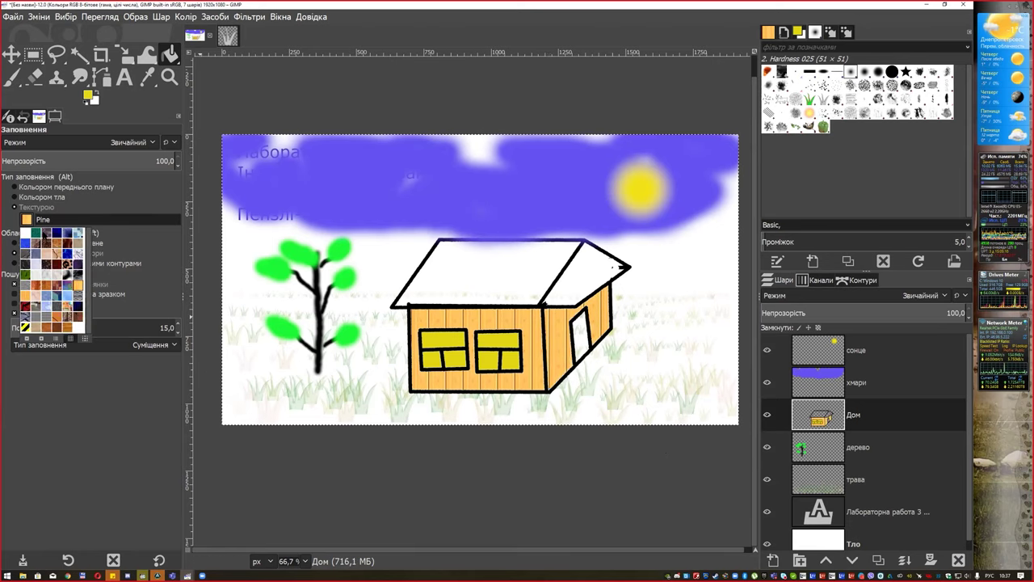
pyautogui.click(28, 296)
pyautogui.click(580, 332)
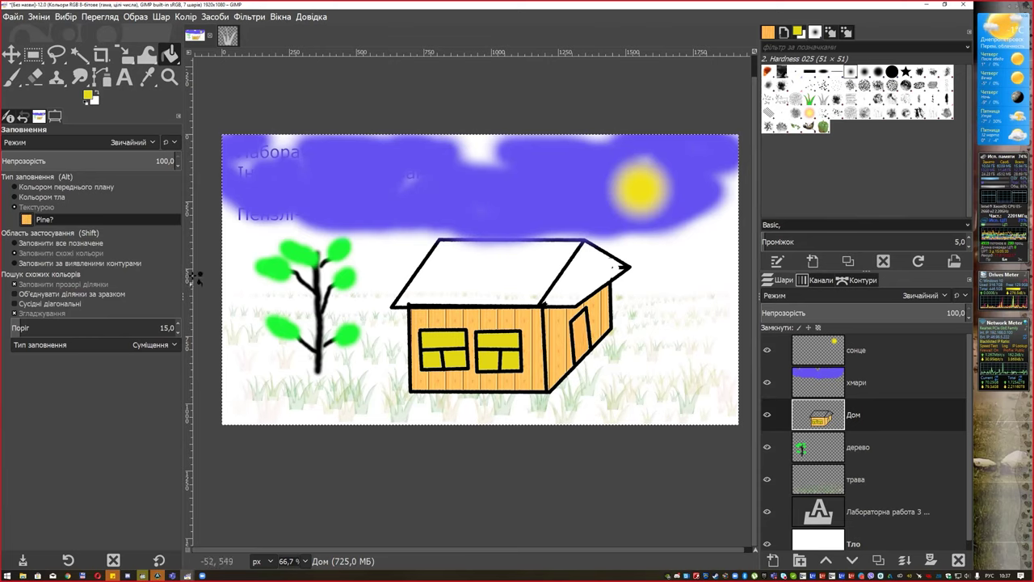
# Fill both roof panels with the grey recessed pattern
pyautogui.click(26, 219)
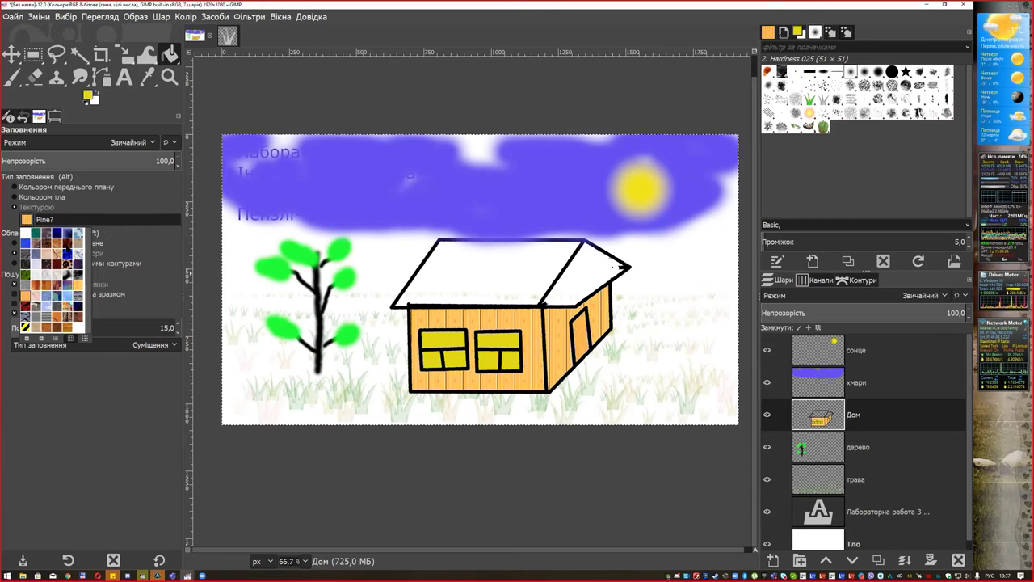
pyautogui.click(81, 294)
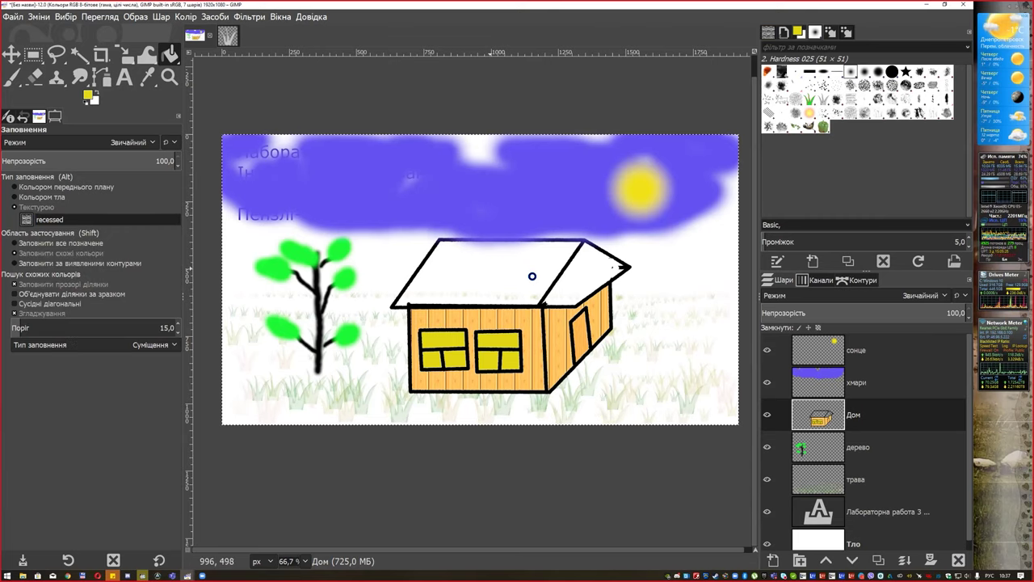
pyautogui.click(553, 274)
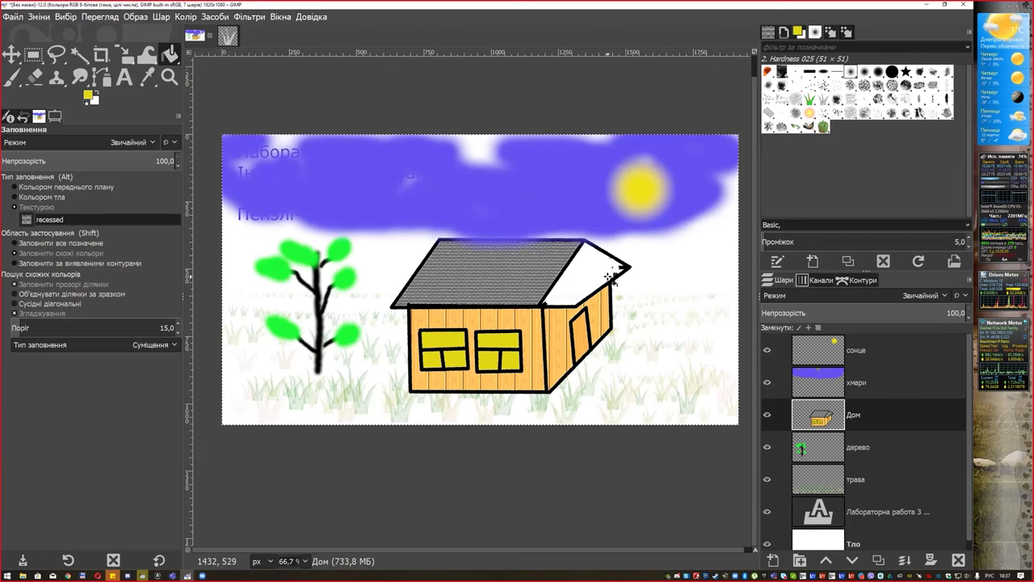
pyautogui.click(596, 273)
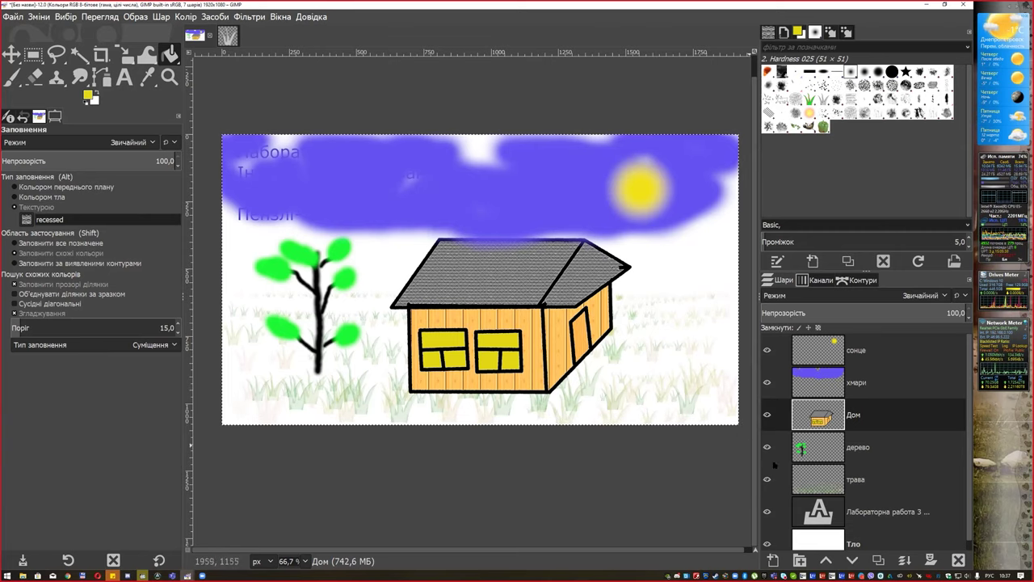
pyautogui.click(772, 560)
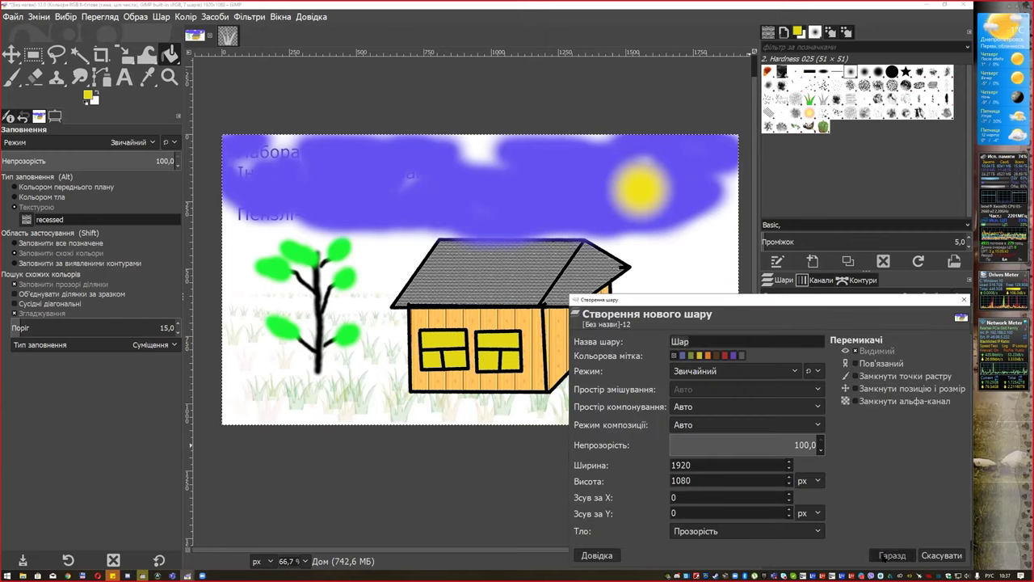
# On a new transparent layer, paint a black chimney outline on the roof
pyautogui.click(888, 555)
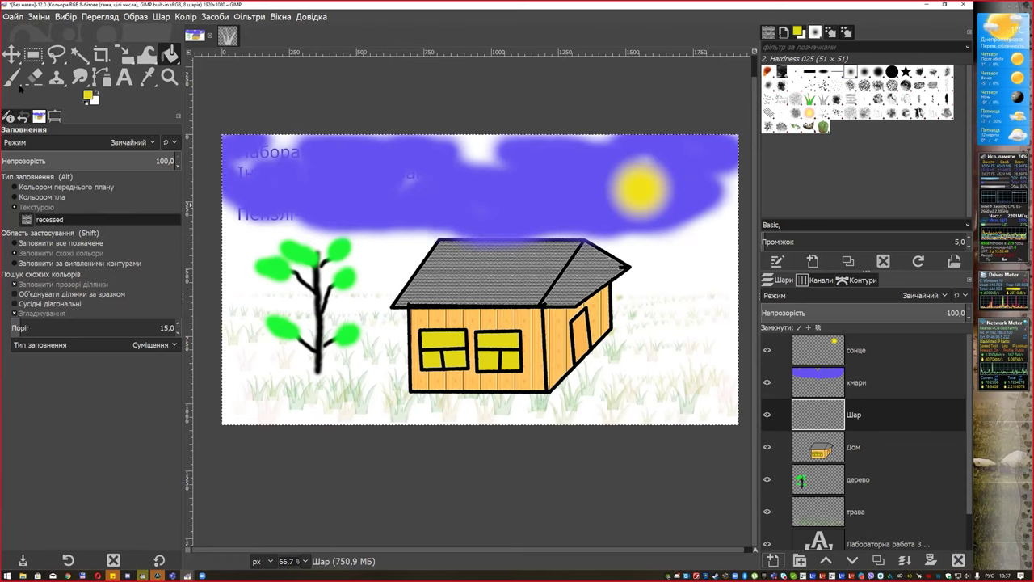
pyautogui.click(13, 78)
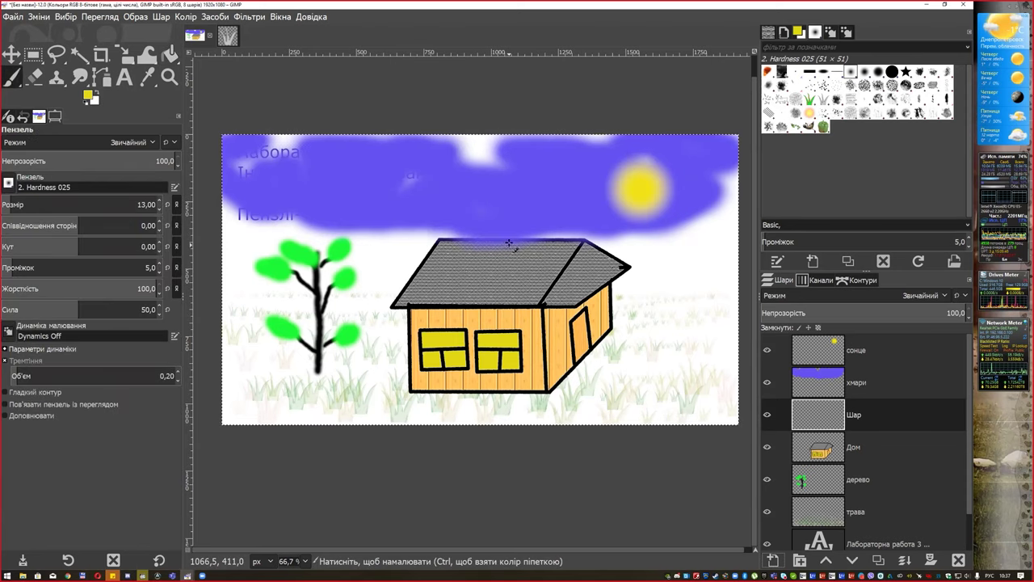
pyautogui.press('shift')
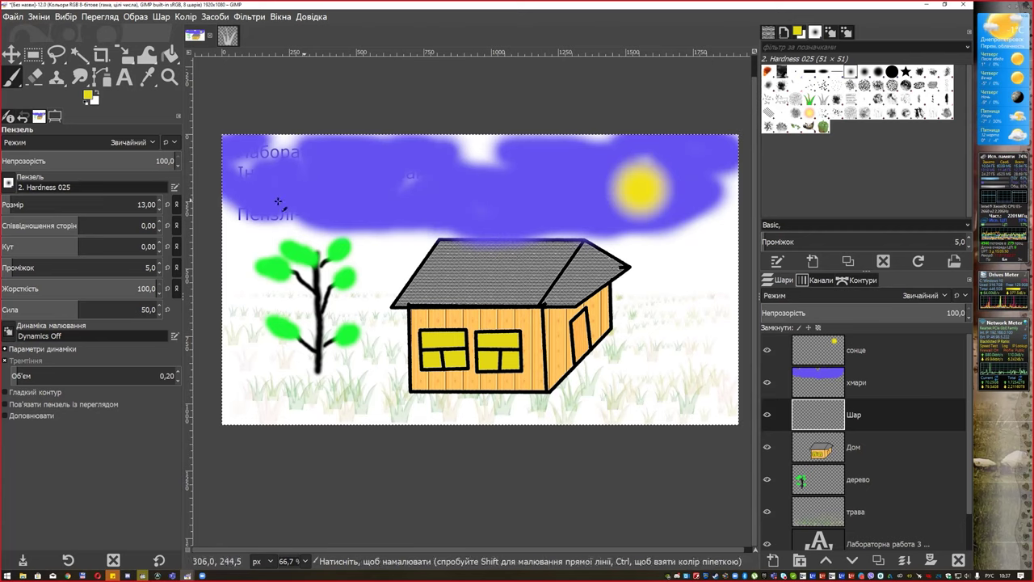
pyautogui.click(85, 102)
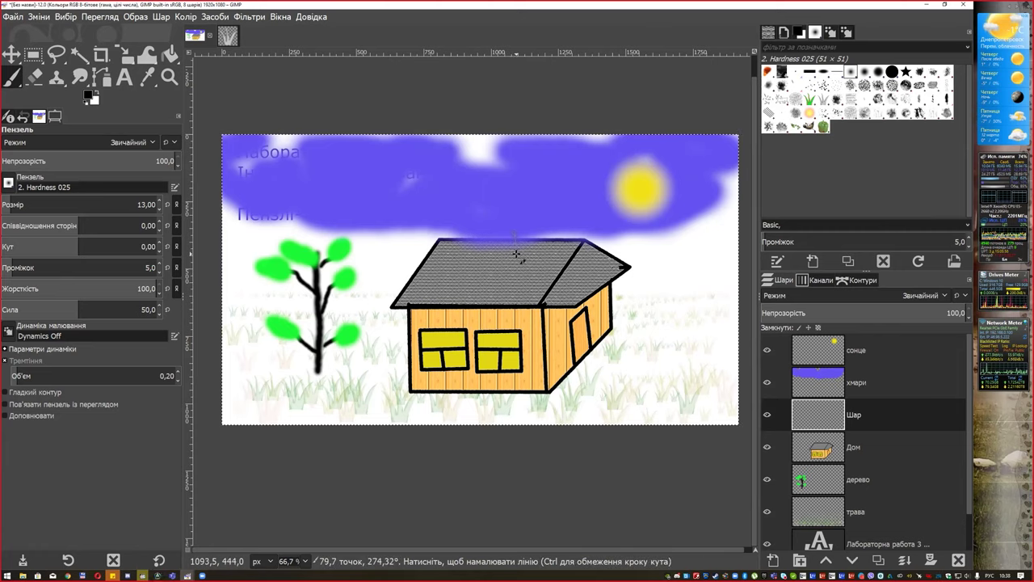
pyautogui.keyDown('shift'); pyautogui.click(514, 256); pyautogui.keyUp('shift')
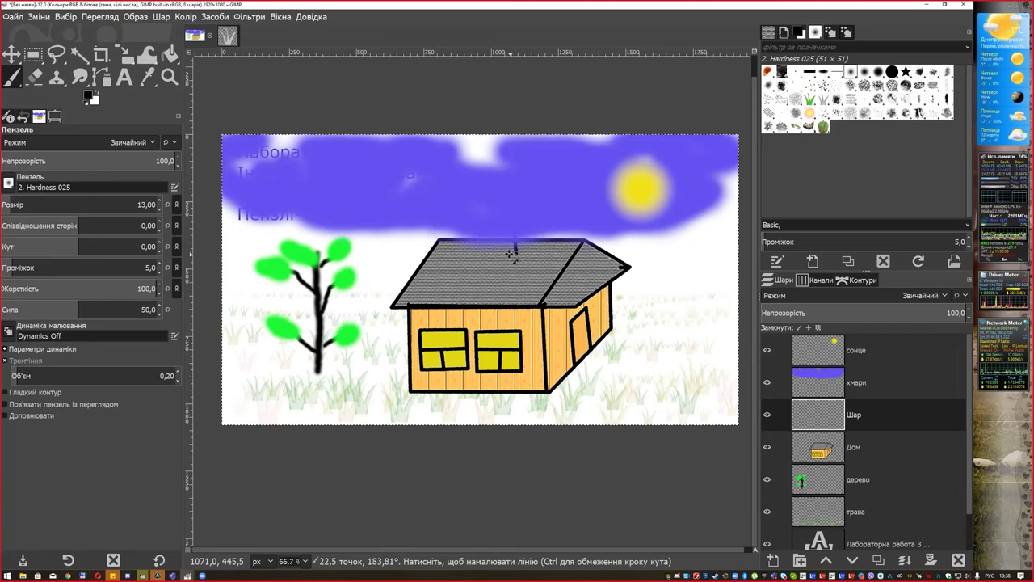
pyautogui.keyDown('shift'); pyautogui.click(515, 248); pyautogui.keyUp('shift')
pyautogui.keyDown('shift'); pyautogui.click(509, 257); pyautogui.keyUp('shift')
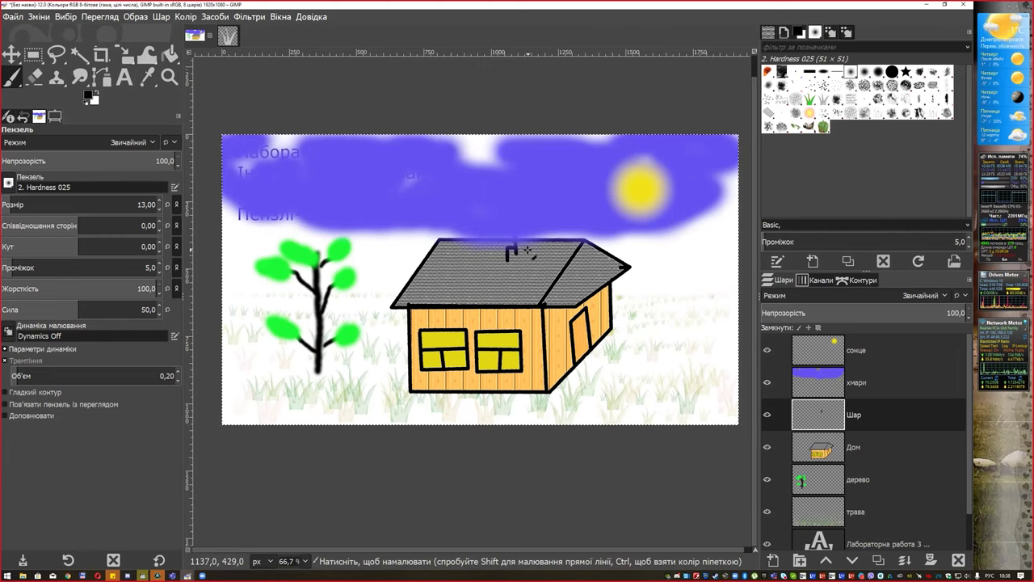
pyautogui.moveTo(533, 258); pyautogui.dragTo(529, 241)
pyautogui.keyDown('shift'); pyautogui.click(525, 236); pyautogui.keyUp('shift')
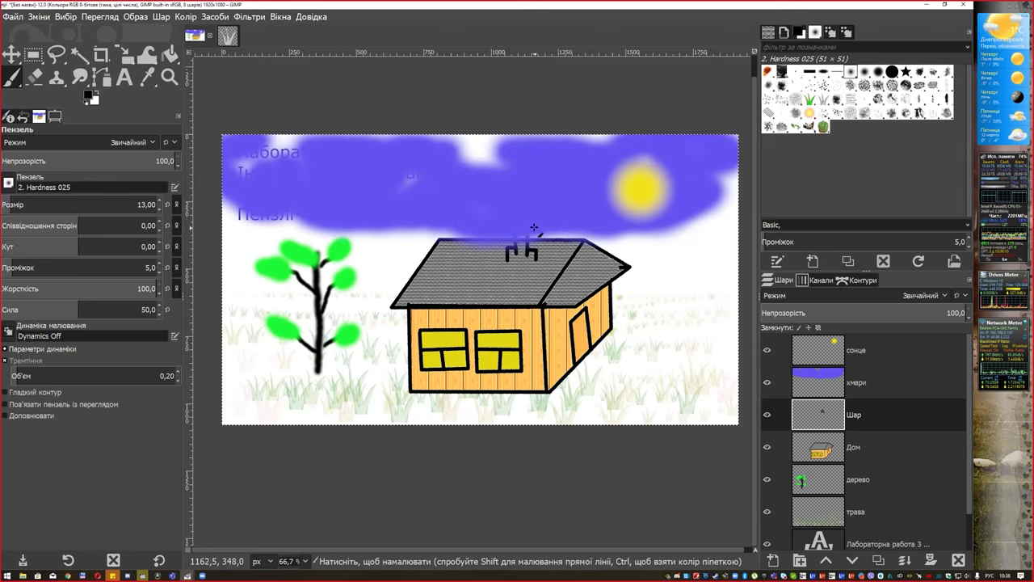
# Hide the хмари layer and fill the chimney with the Marble #2 pattern
pyautogui.click(767, 382)
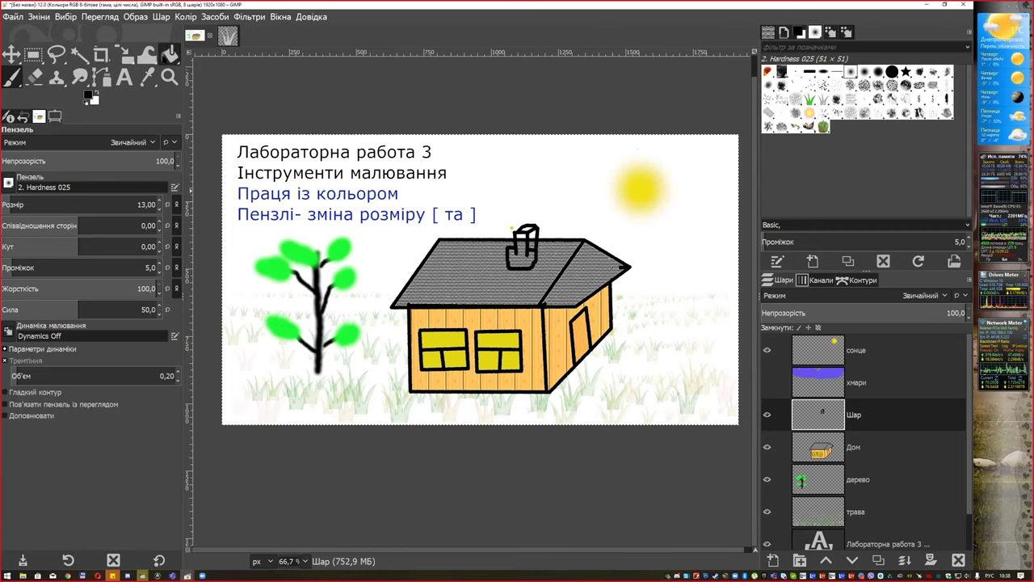
pyautogui.click(170, 54)
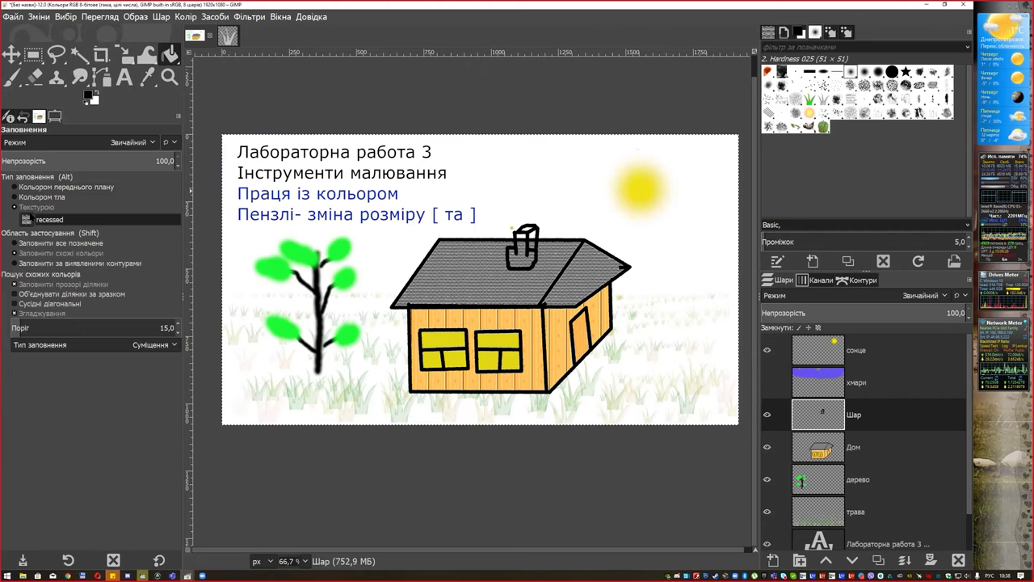
pyautogui.click(27, 219)
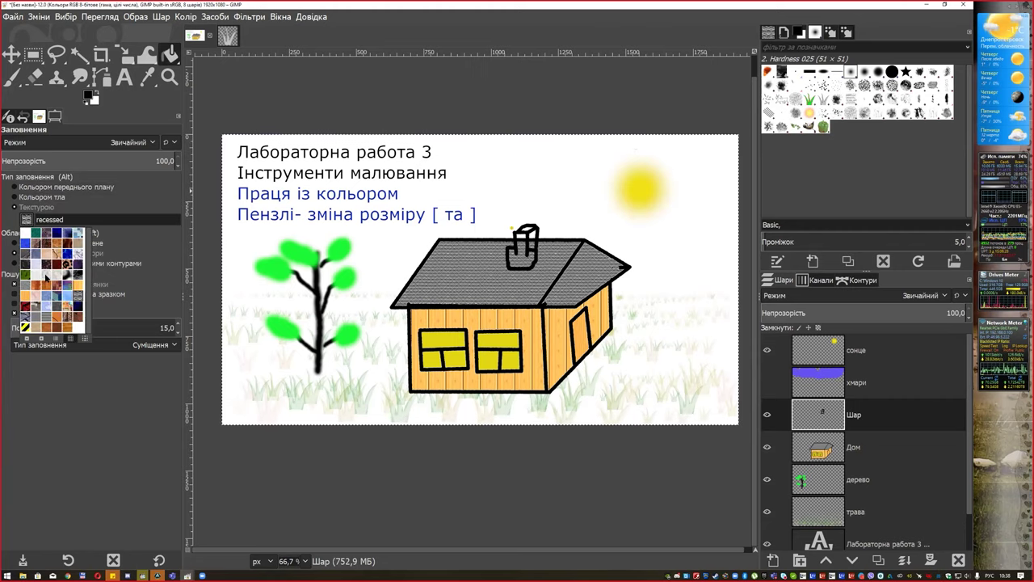
pyautogui.click(48, 266)
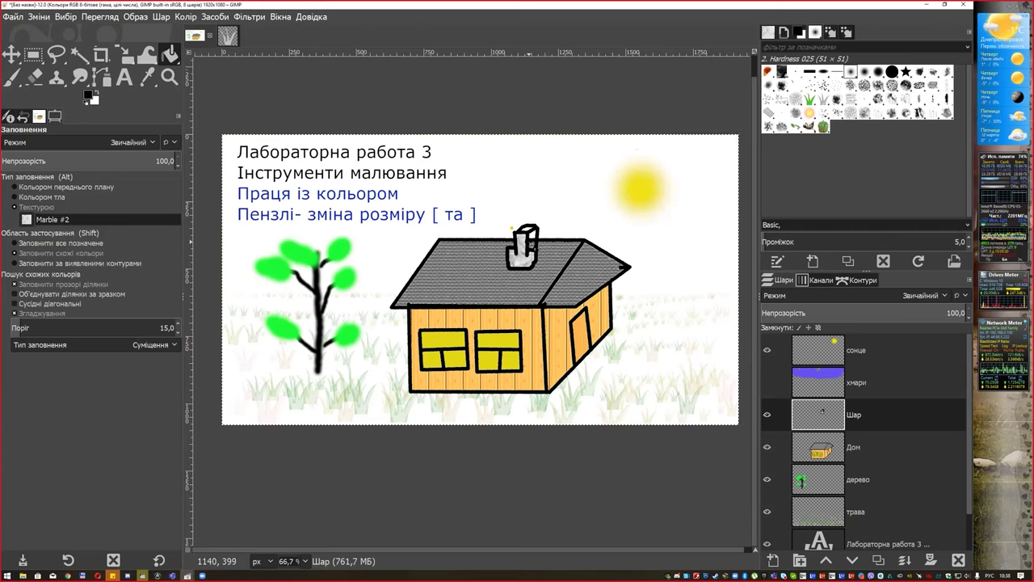
pyautogui.click(530, 236)
pyautogui.hotkey('ctrl', 'z')
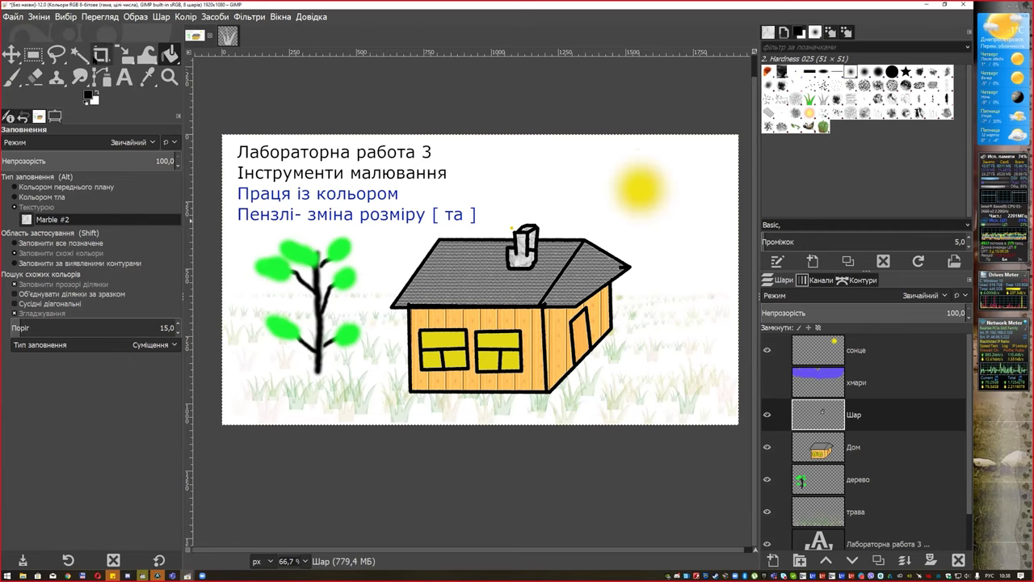
pyautogui.click(14, 80)
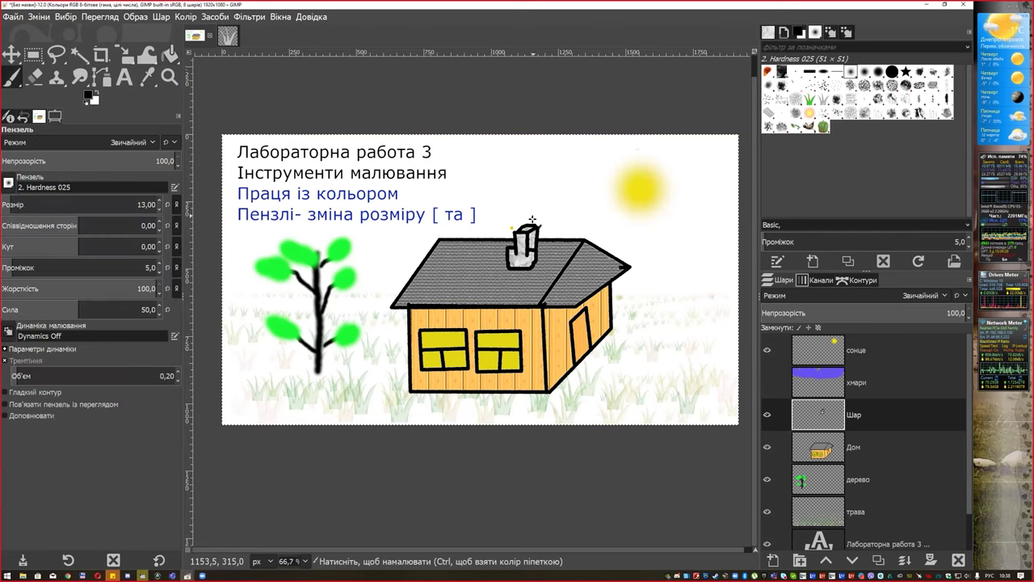
# Paint curly black smoke from the chimney and show хмари again below the house
pyautogui.moveTo(537, 211)
pyautogui.mouseDown()
pyautogui.moveTo(571, 190)
pyautogui.moveTo(587, 194)
pyautogui.mouseUp()
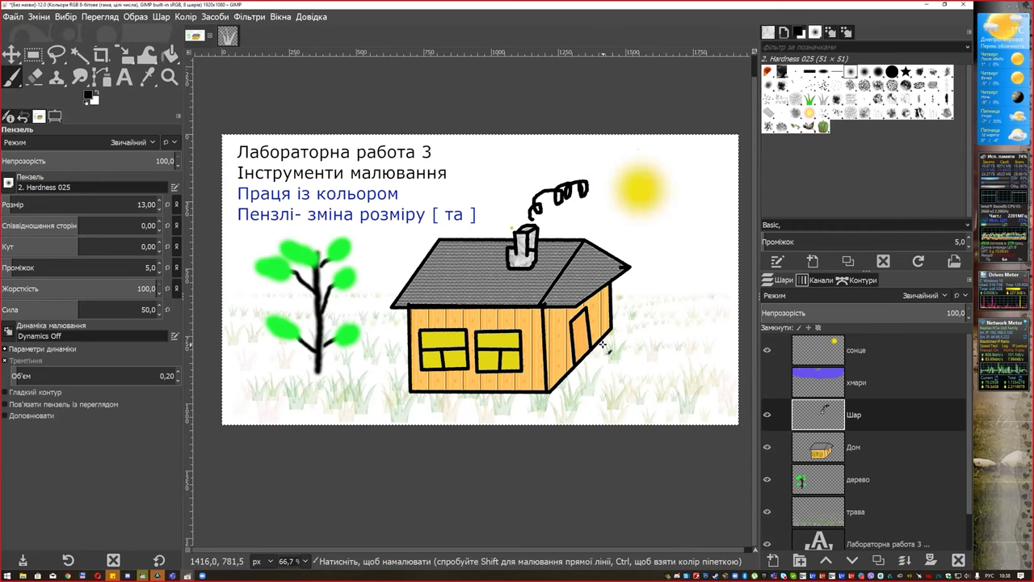
pyautogui.click(876, 381)
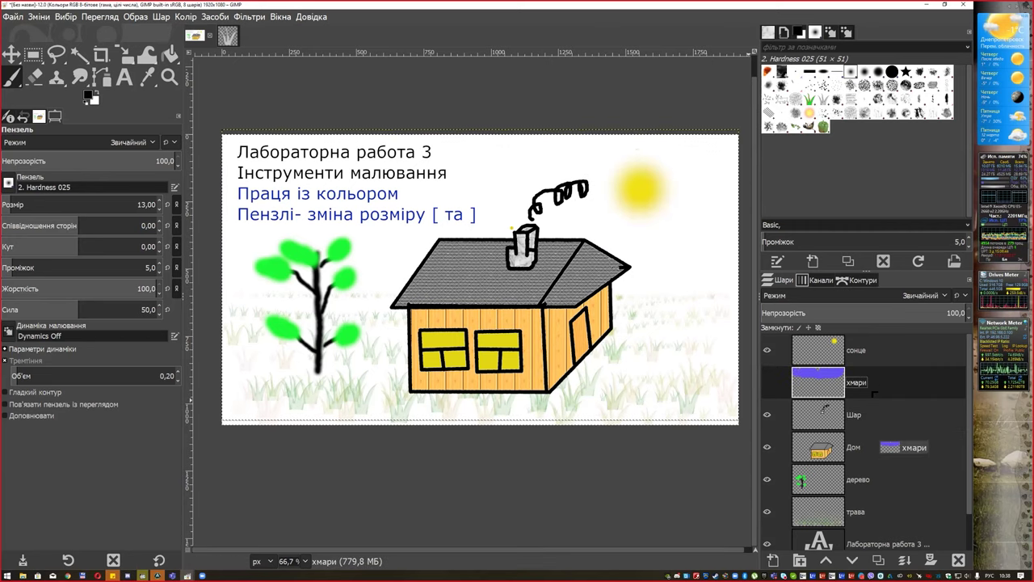
pyautogui.click(767, 382)
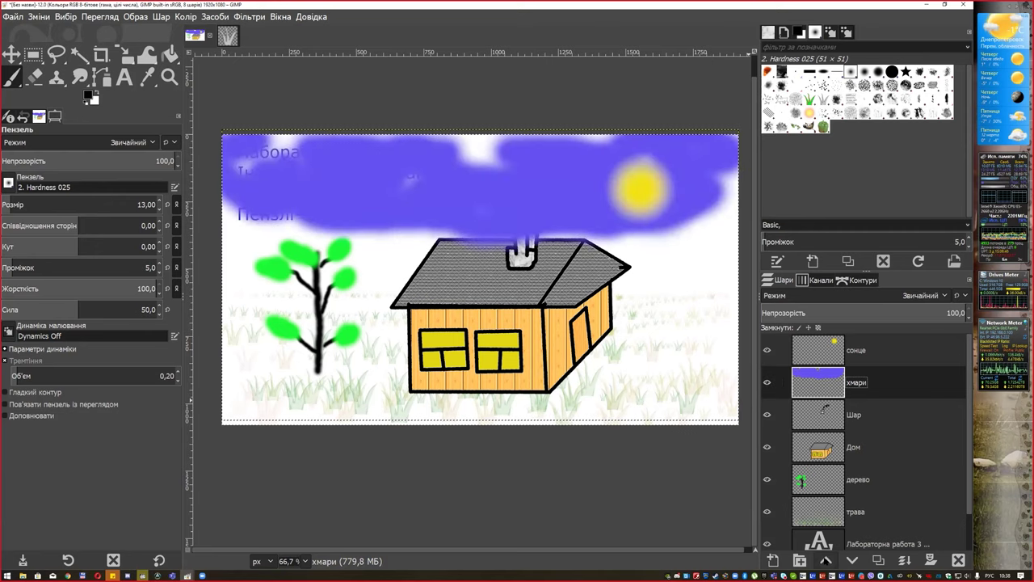
pyautogui.click(852, 560)
pyautogui.click(852, 560)
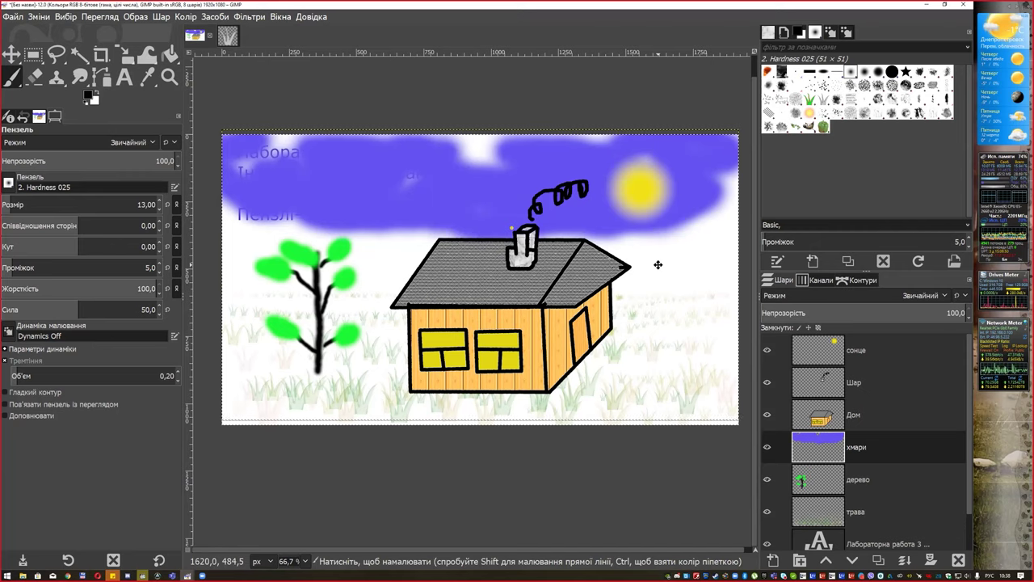
# Add a new empty layer Шар #1 above the сонце layer
pyautogui.click(876, 356)
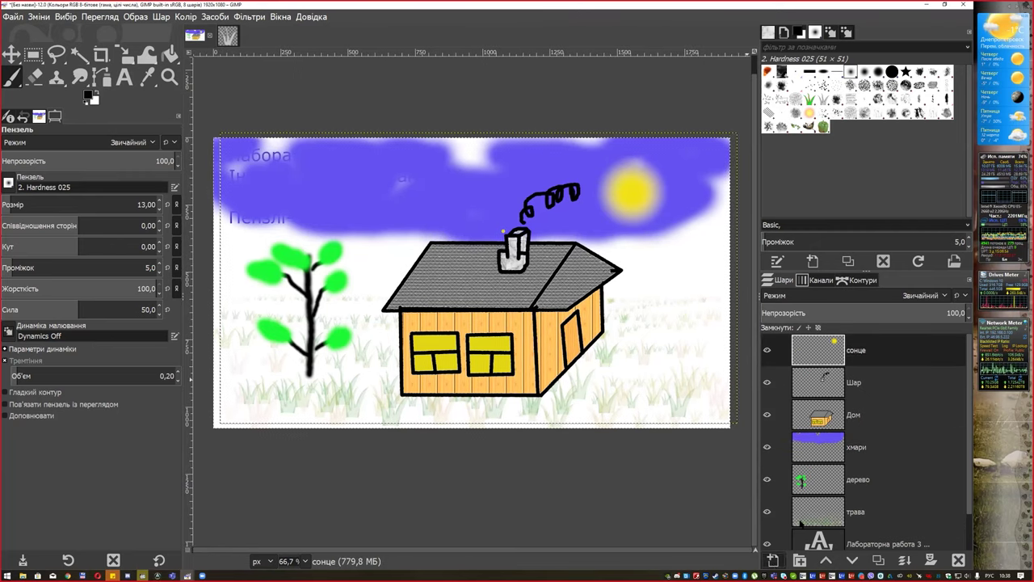
pyautogui.hotkey('ctrl', 'shift', 'n')
pyautogui.click(888, 555)
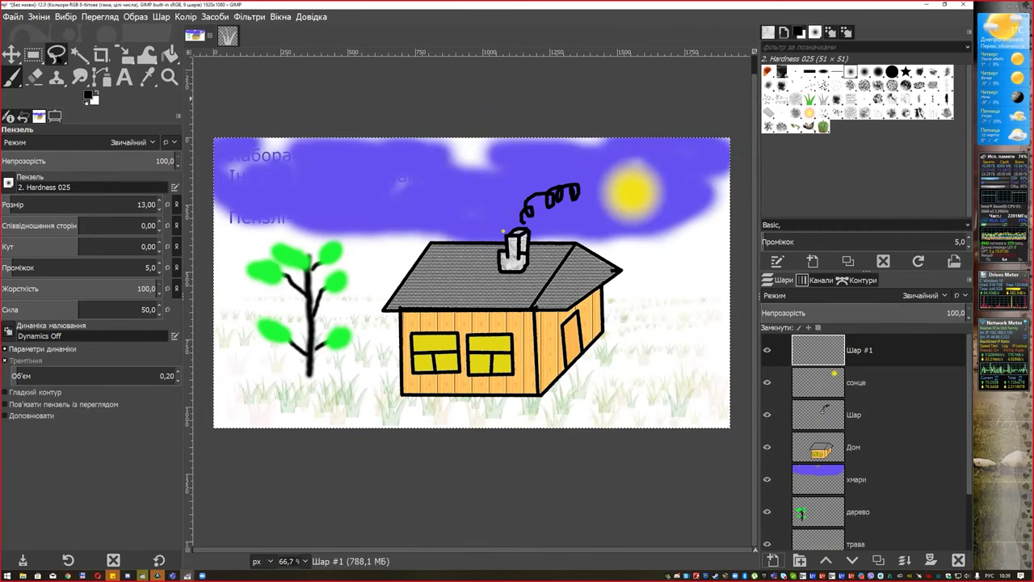
# Free-select the first upper ray and a lower-left ray wedge from the sun
pyautogui.click(56, 54)
pyautogui.click(598, 183)
pyautogui.click(343, 87)
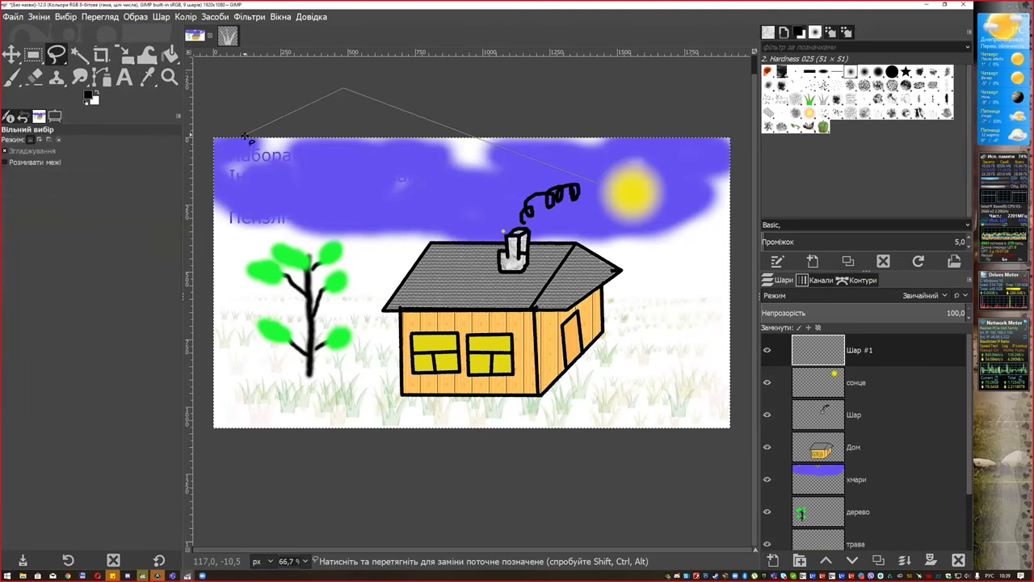
pyautogui.doubleClick(589, 198)
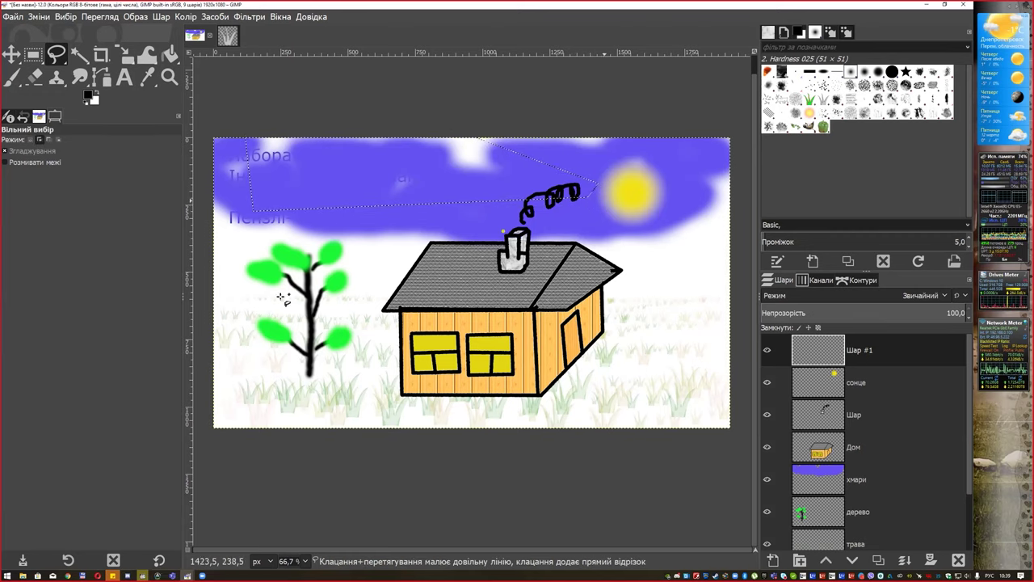
pyautogui.click(202, 306)
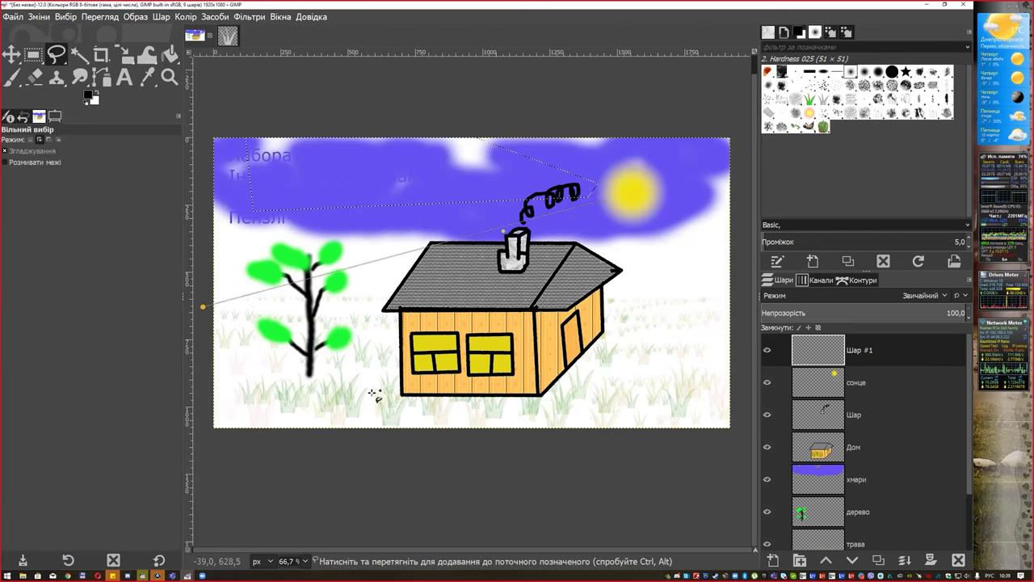
pyautogui.click(616, 212)
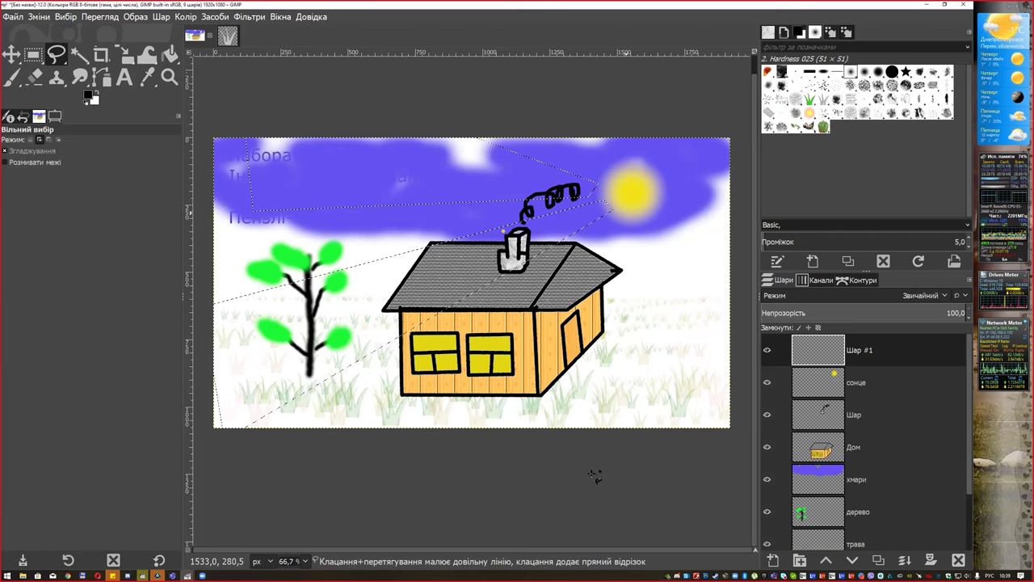
pyautogui.doubleClick(637, 221)
pyautogui.press('Return')
# Add lower-right and upper-right ray wedges to the selection
pyautogui.moveTo(750, 416); pyautogui.dragTo(738, 329)
pyautogui.doubleClick(649, 210)
pyautogui.press('Return')
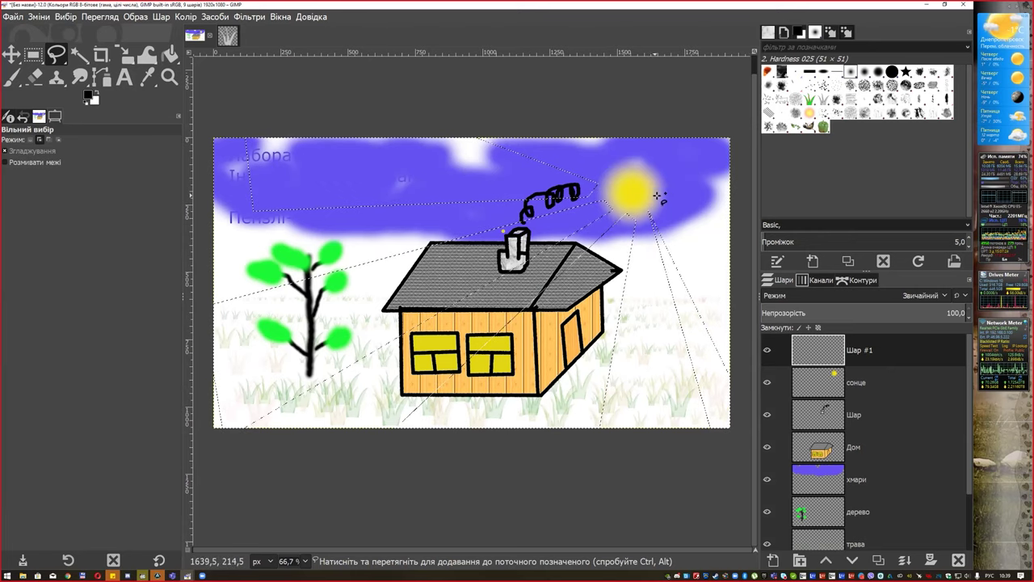
pyautogui.click(725, 122)
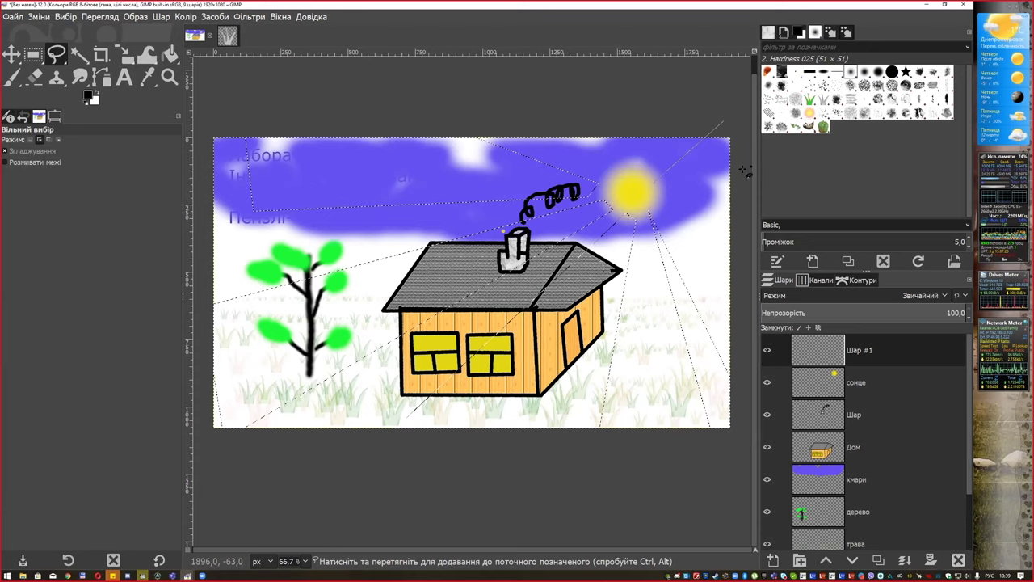
pyautogui.doubleClick(659, 186)
pyautogui.press('Return')
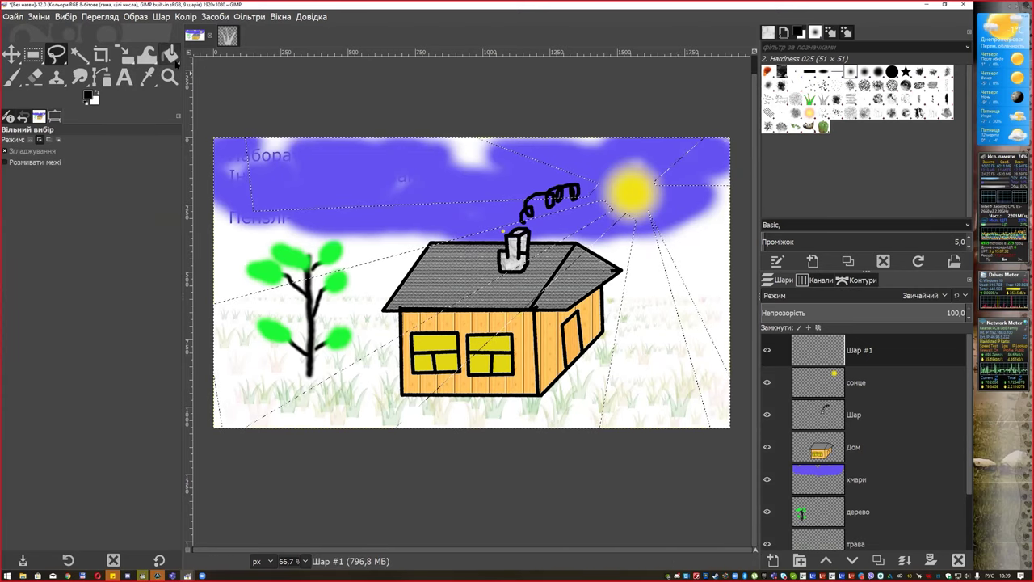
pyautogui.click(169, 54)
# Fill the ray selection with the sun's yellow as a plain colour
pyautogui.keyDown('ctrl'); pyautogui.click(628, 176); pyautogui.keyUp('ctrl')
pyautogui.click(496, 182)
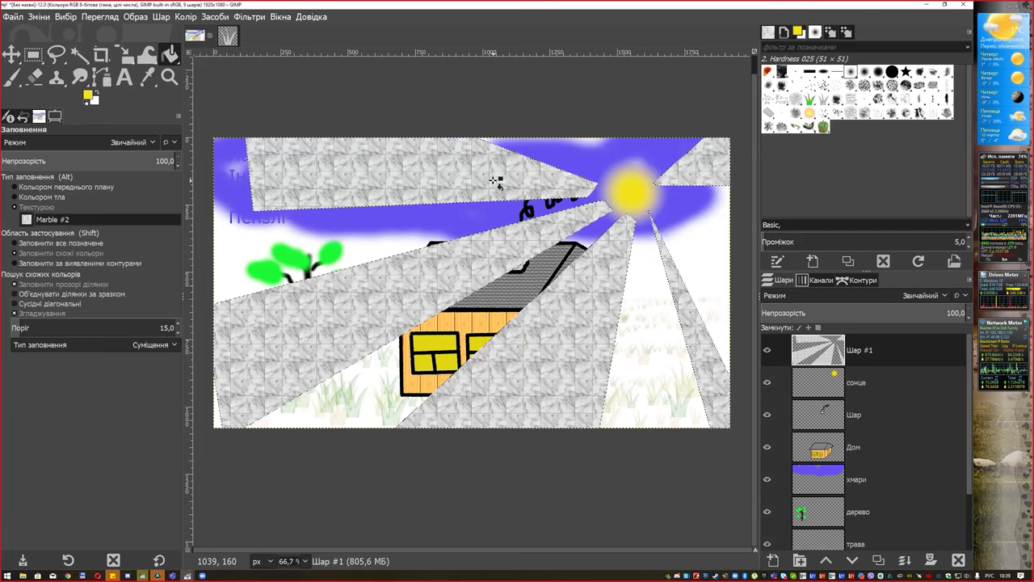
pyautogui.hotkey('ctrl', 'z')
pyautogui.click(36, 186)
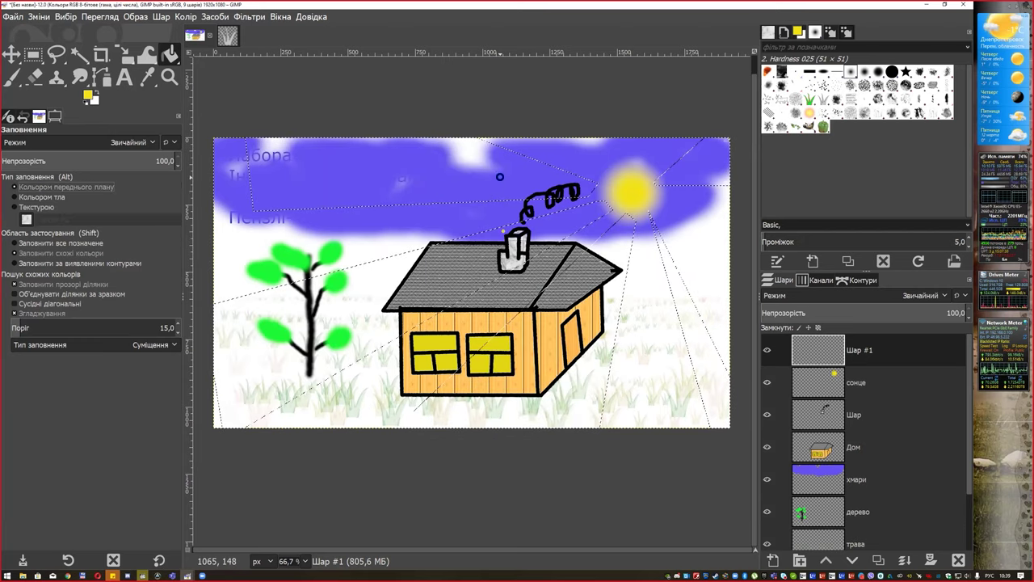
pyautogui.click(622, 235)
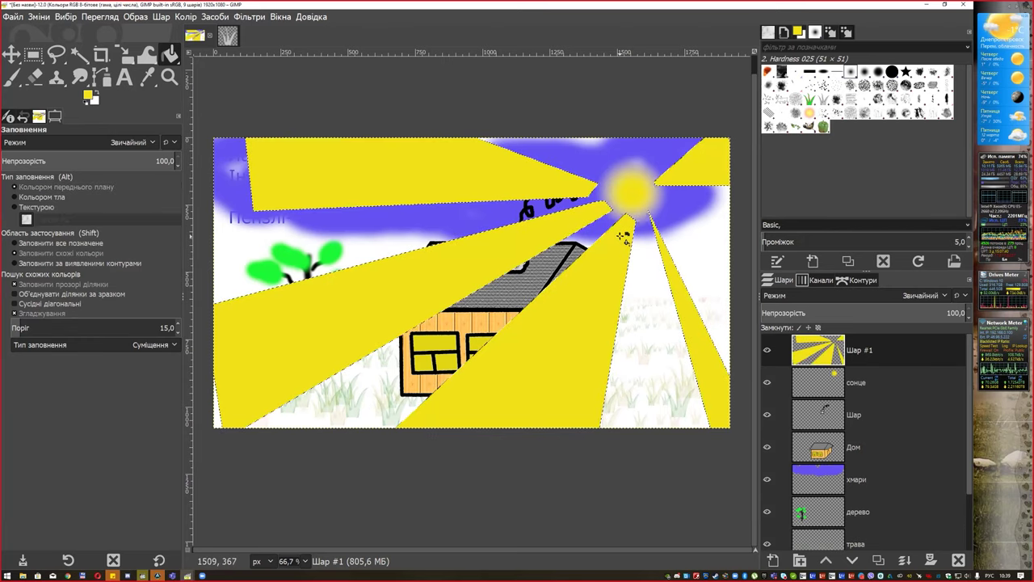
# Deselect everything and lower the Шар #1 opacity to about 25
pyautogui.rightClick(489, 208)
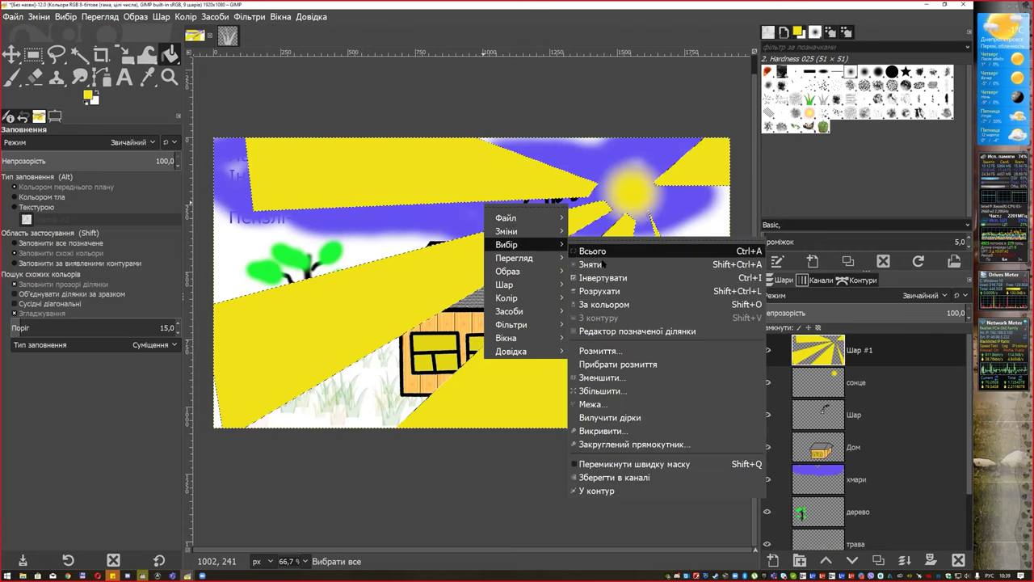
pyautogui.click(598, 259)
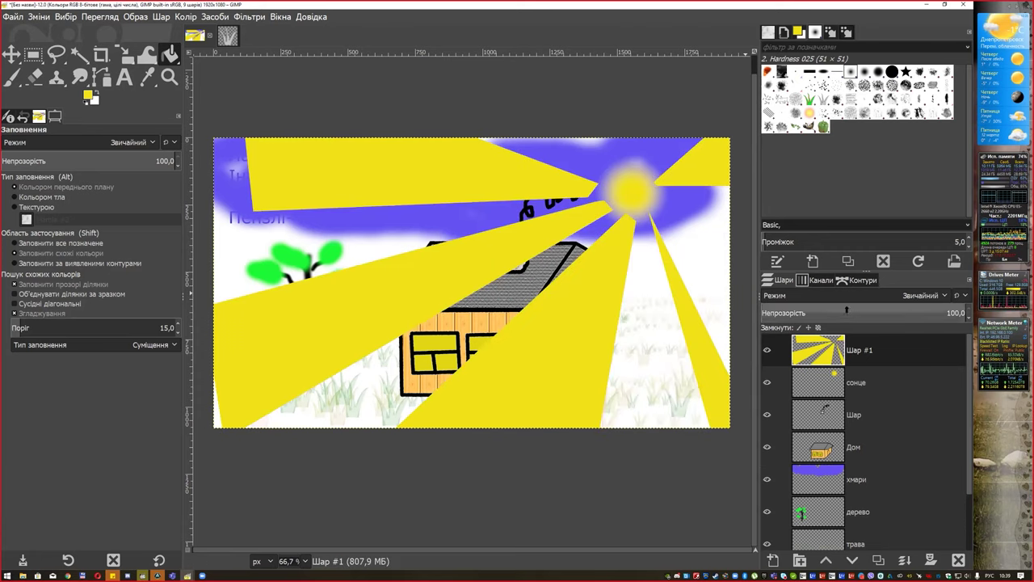
pyautogui.click(820, 308)
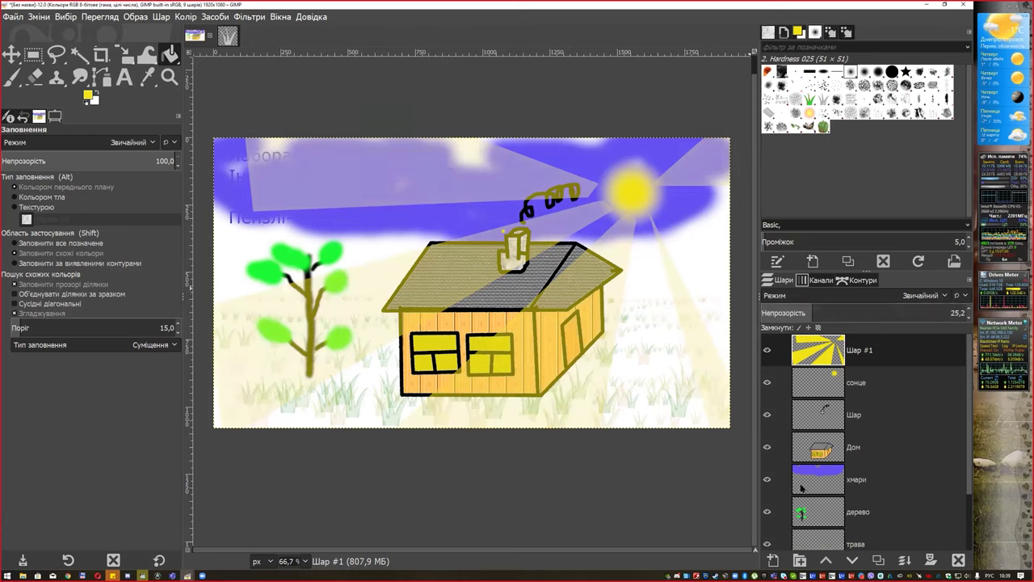
pyautogui.scroll(-3, 823, 488)
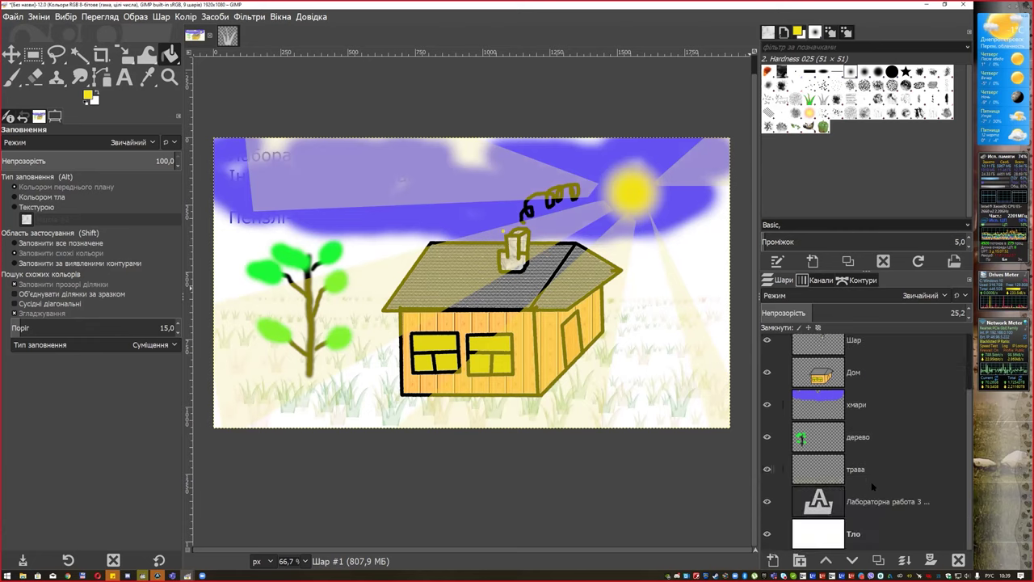
# Raise the Лабораторна робота 3 text layer to the top of the layer stack
pyautogui.click(823, 507)
pyautogui.click(826, 560)
pyautogui.click(826, 560)
pyautogui.click(826, 560)
pyautogui.click(826, 560)
pyautogui.click(825, 560)
pyautogui.click(825, 559)
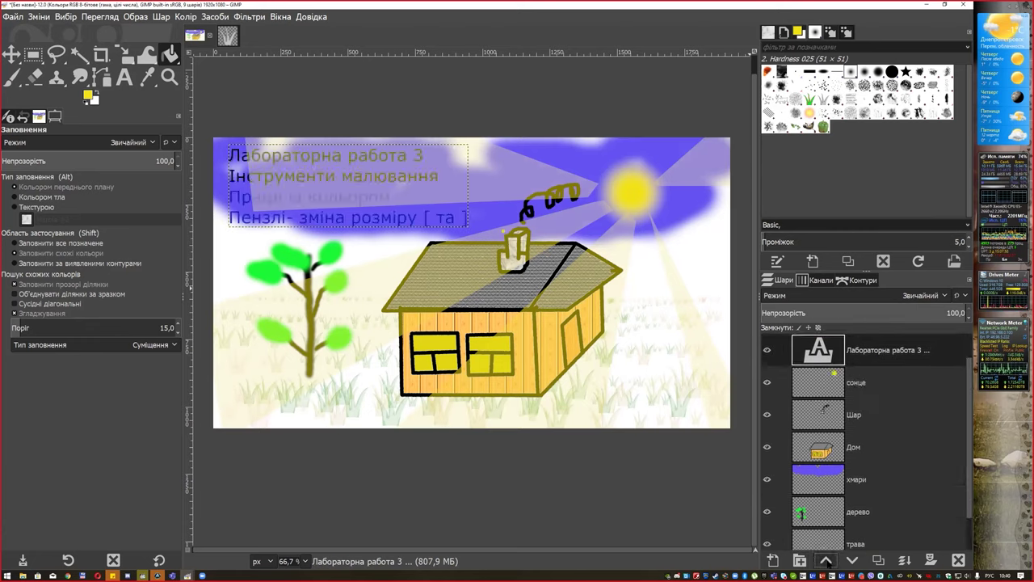
pyautogui.click(826, 560)
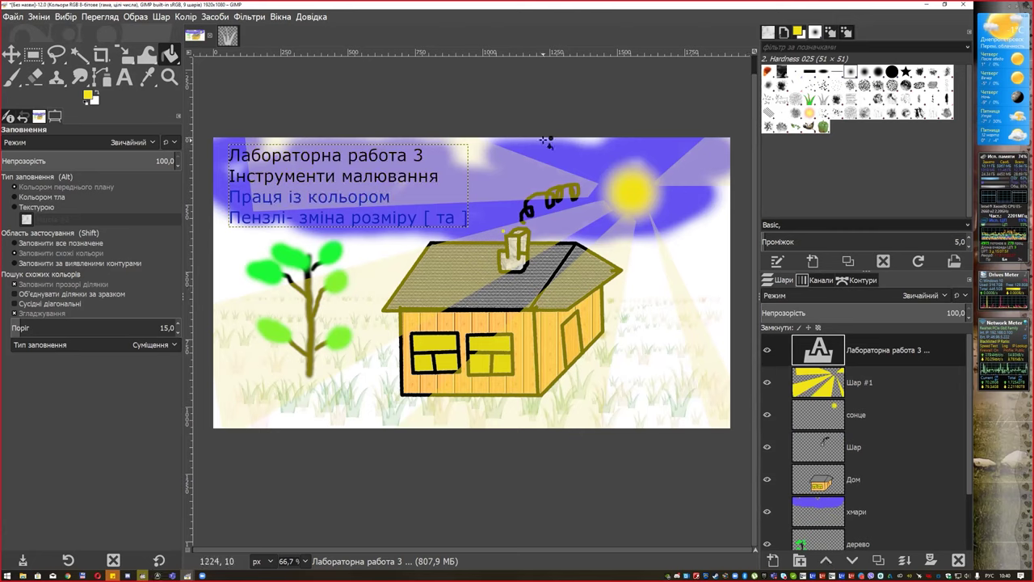
pyautogui.press('m')
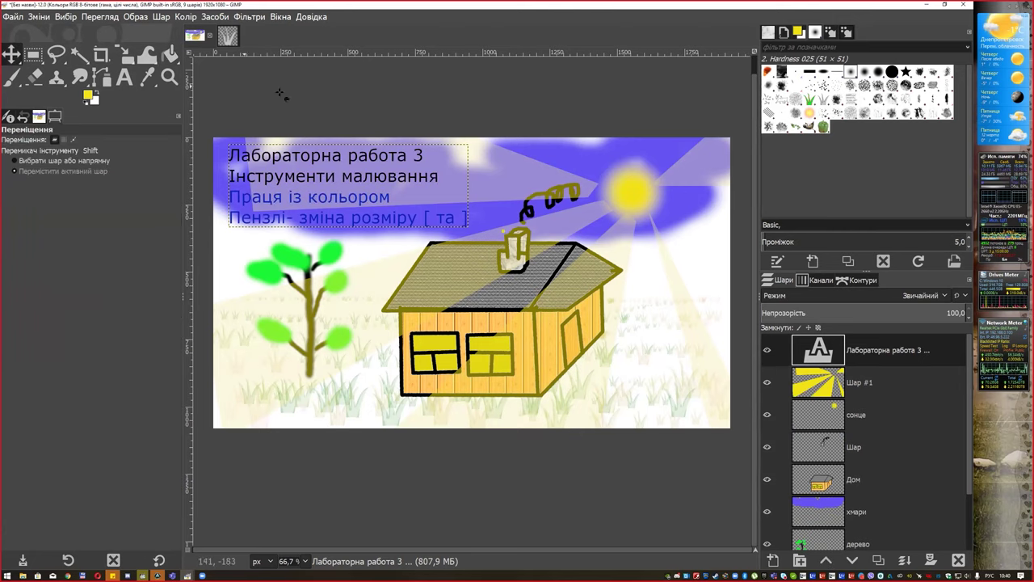